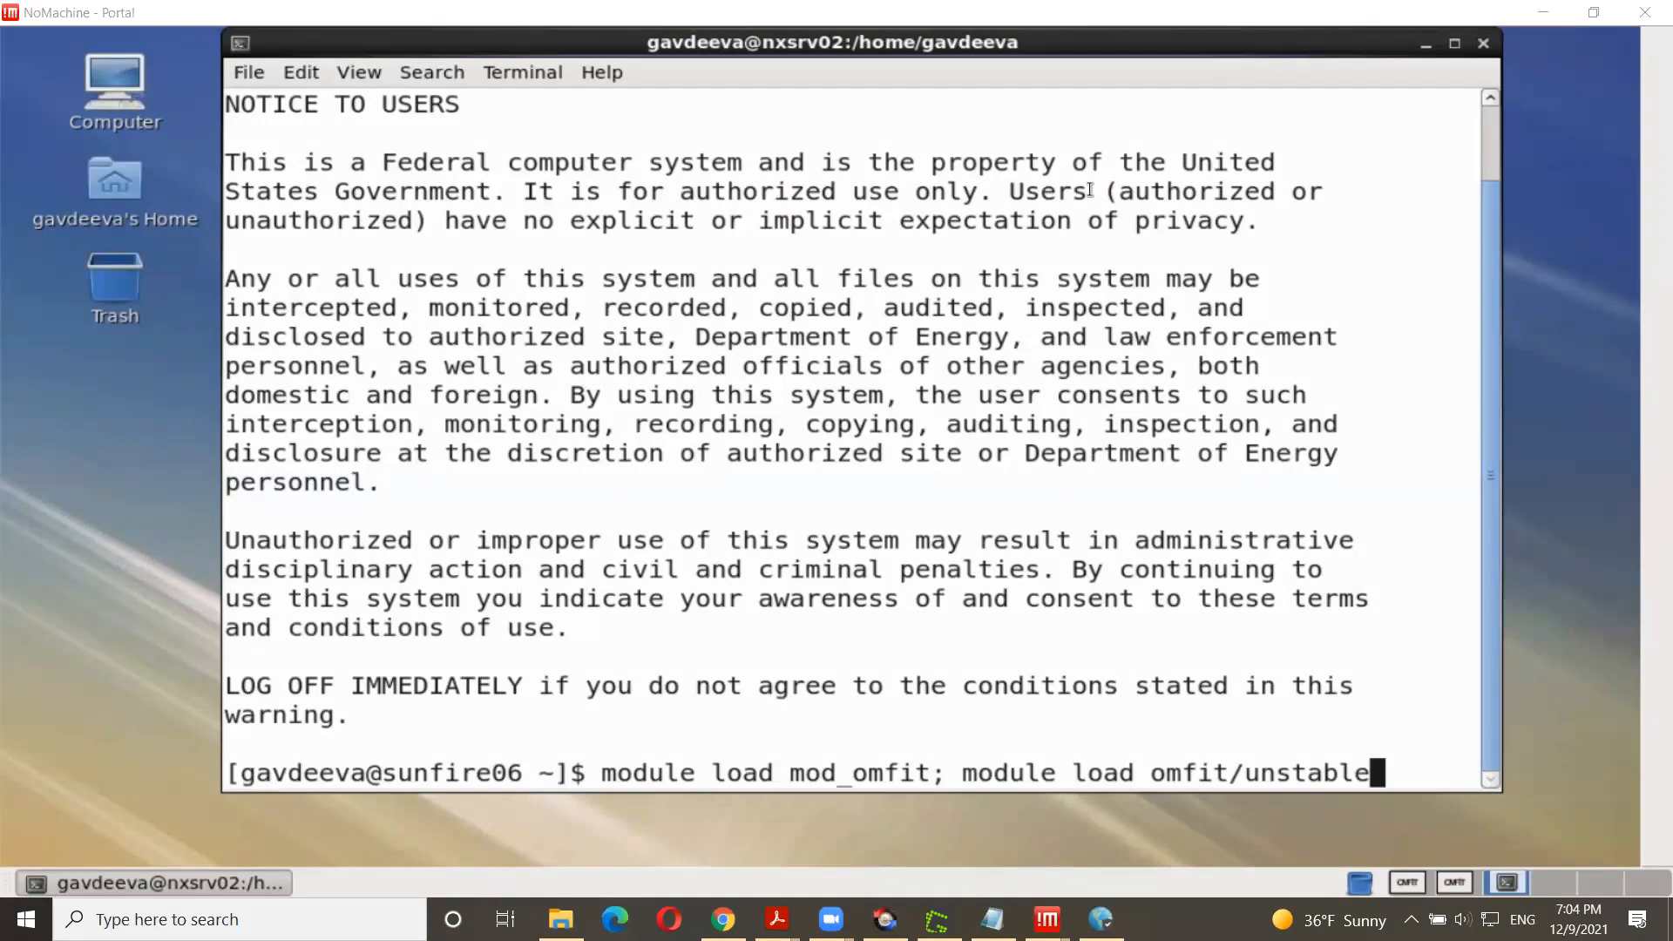
Step: Load the mod_omfit and omfit/unstable modules in the terminal, launch omfit, and continue past its welcome window
click(1360, 735)
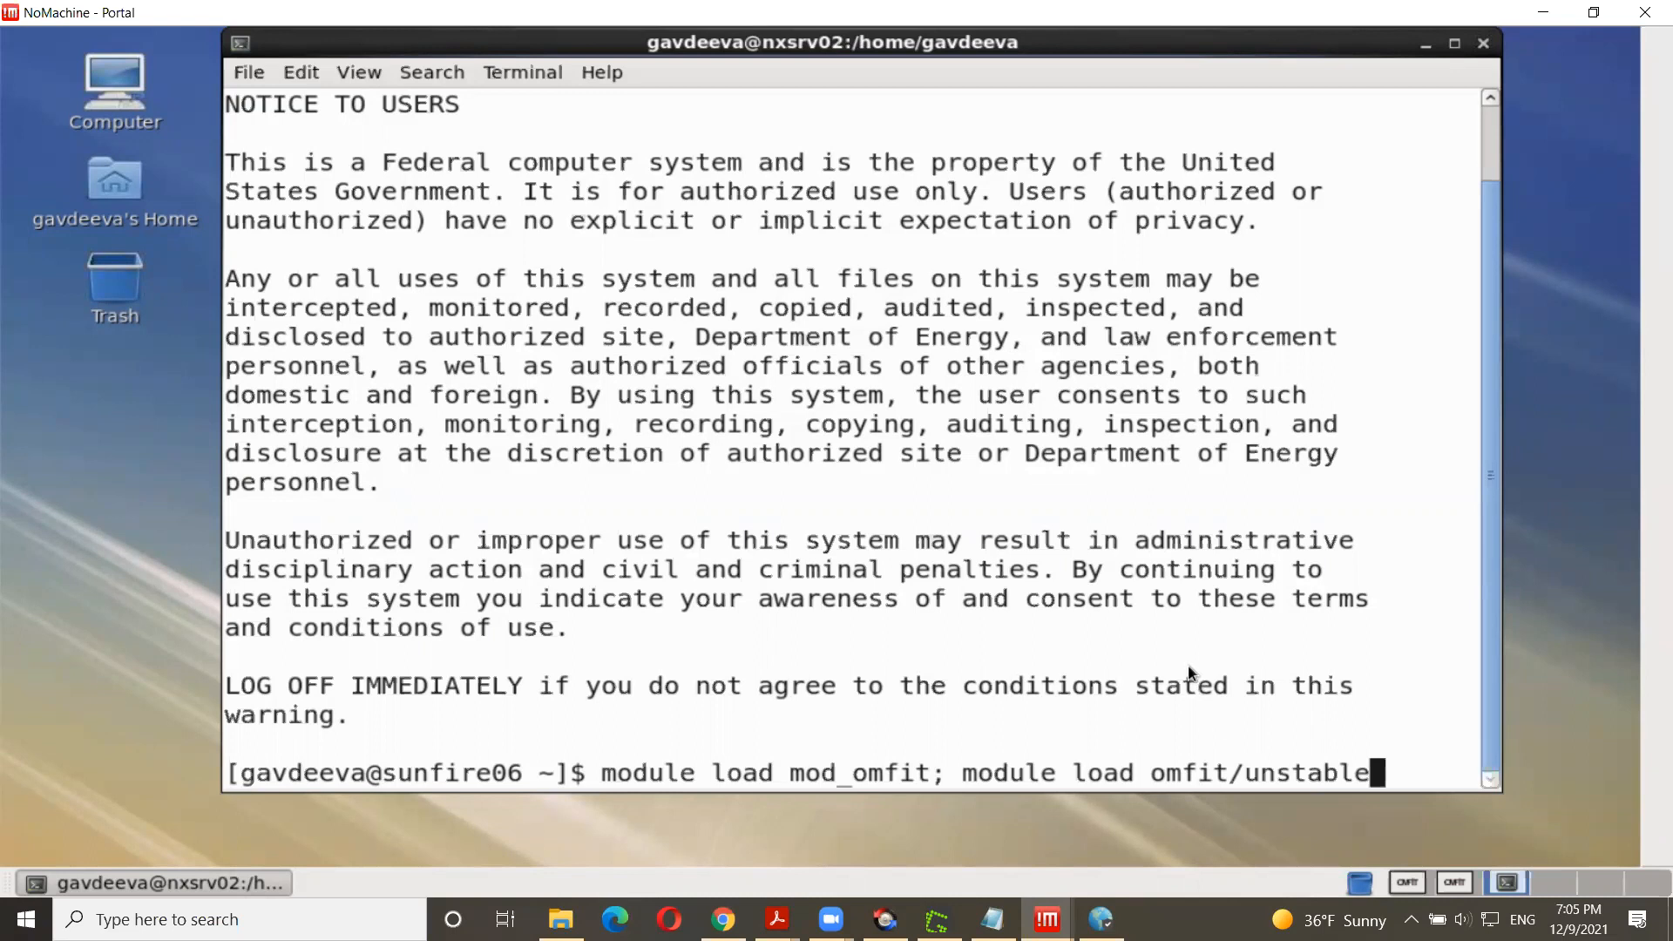
key(Return)
text(omfit)
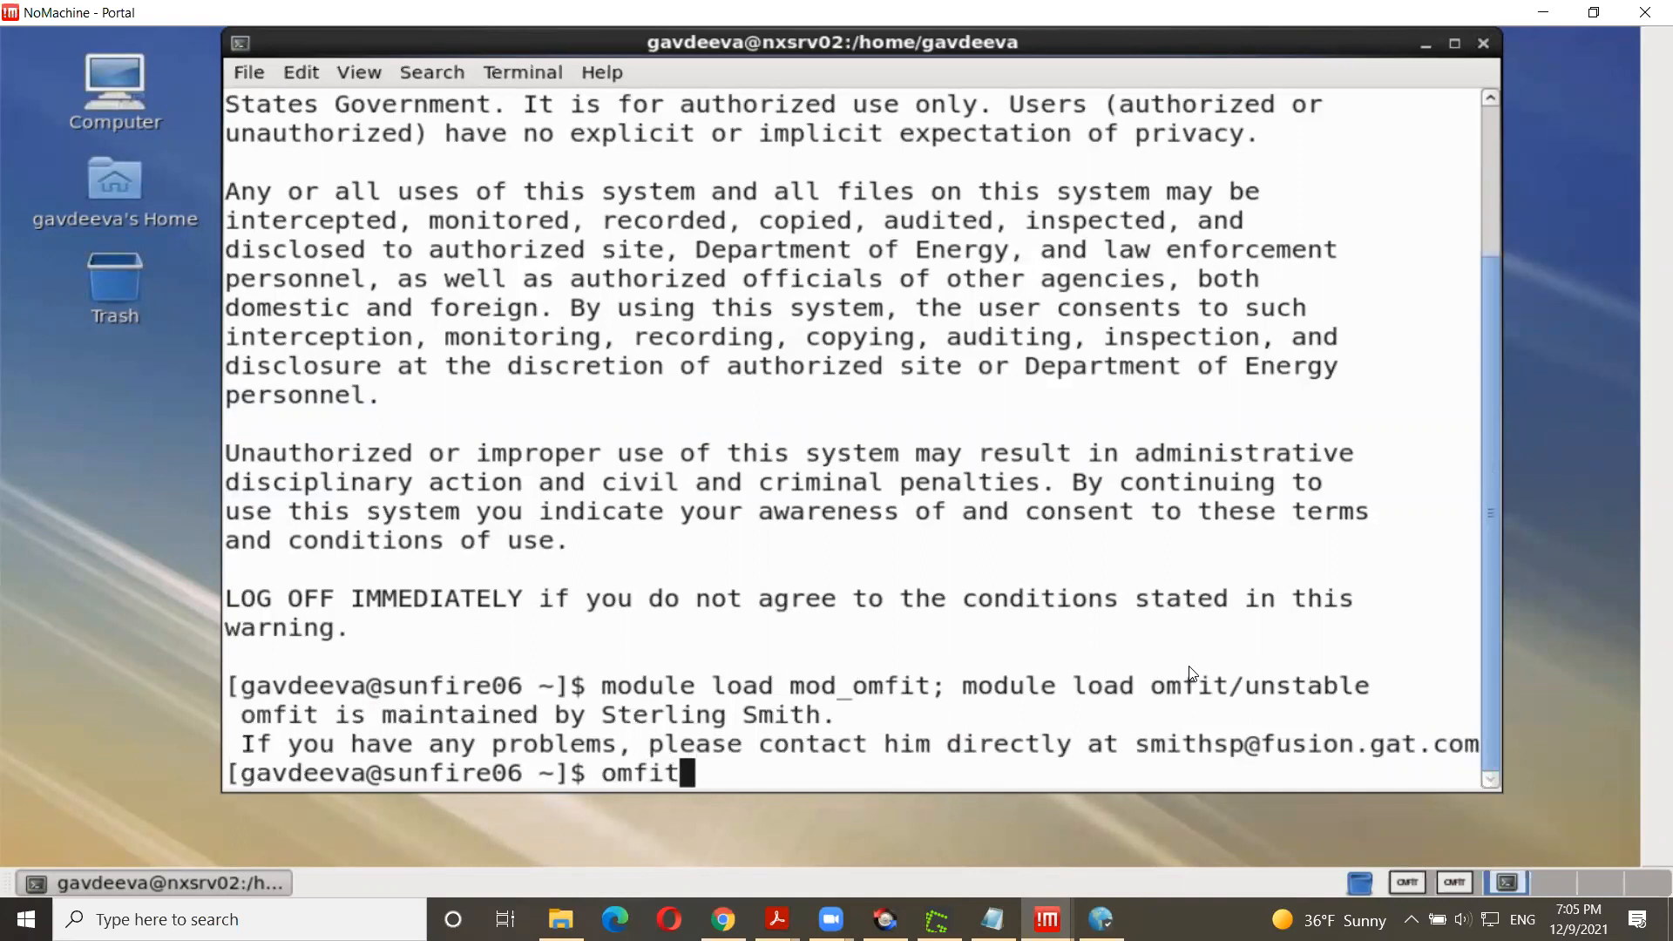
key(Return)
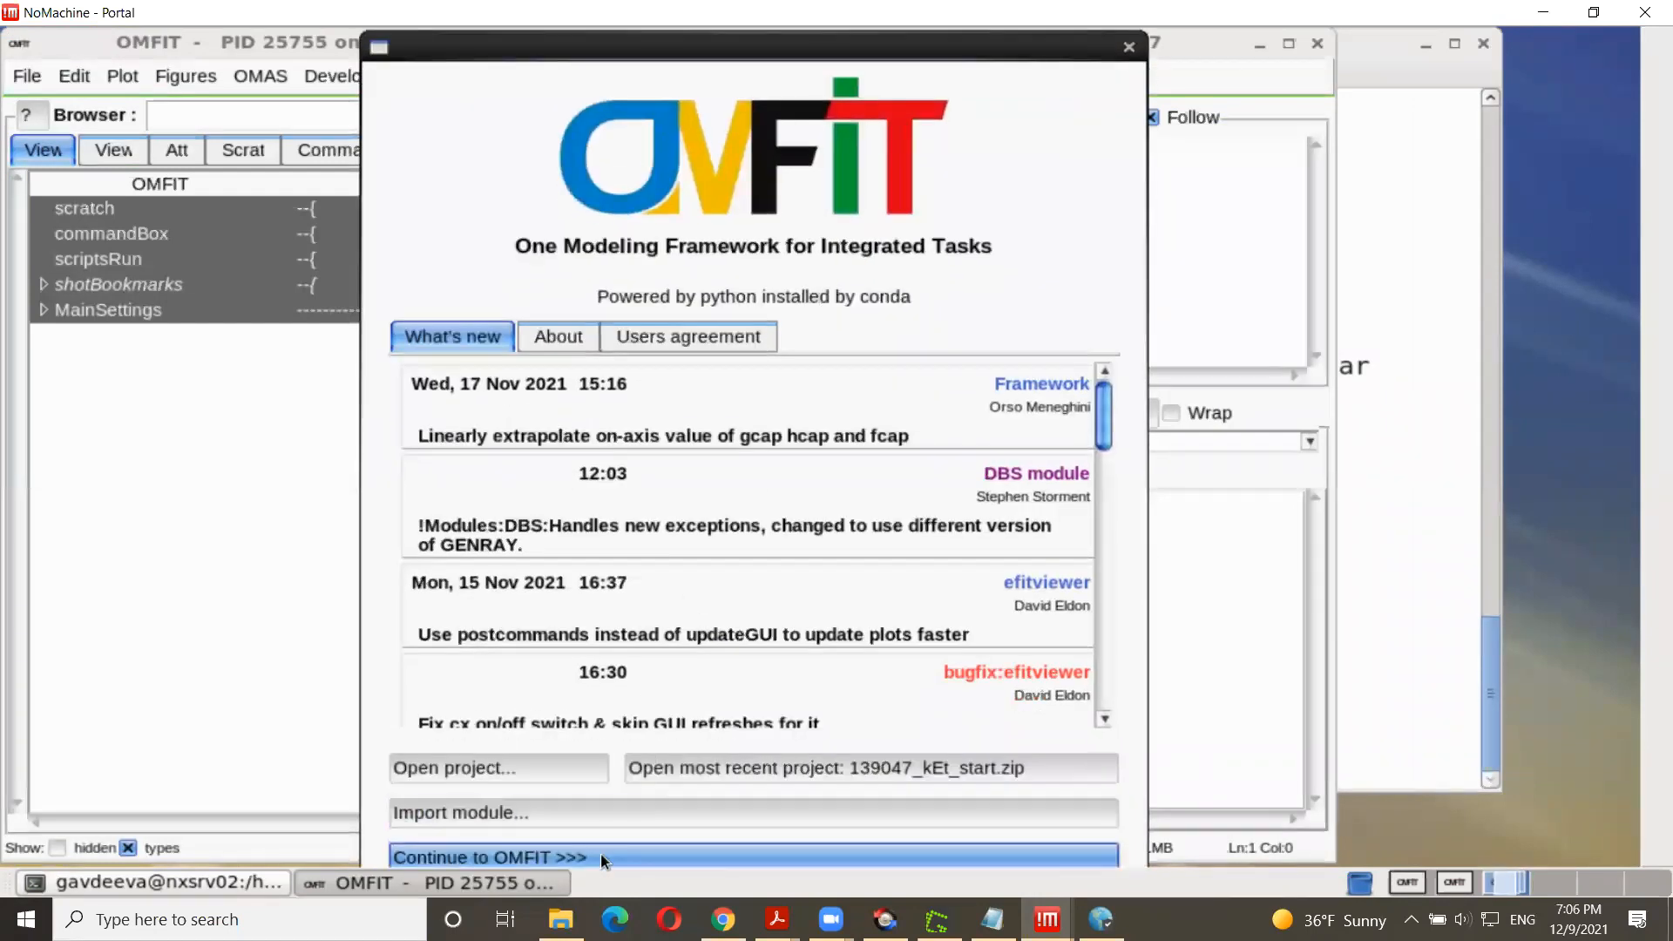
click(601, 857)
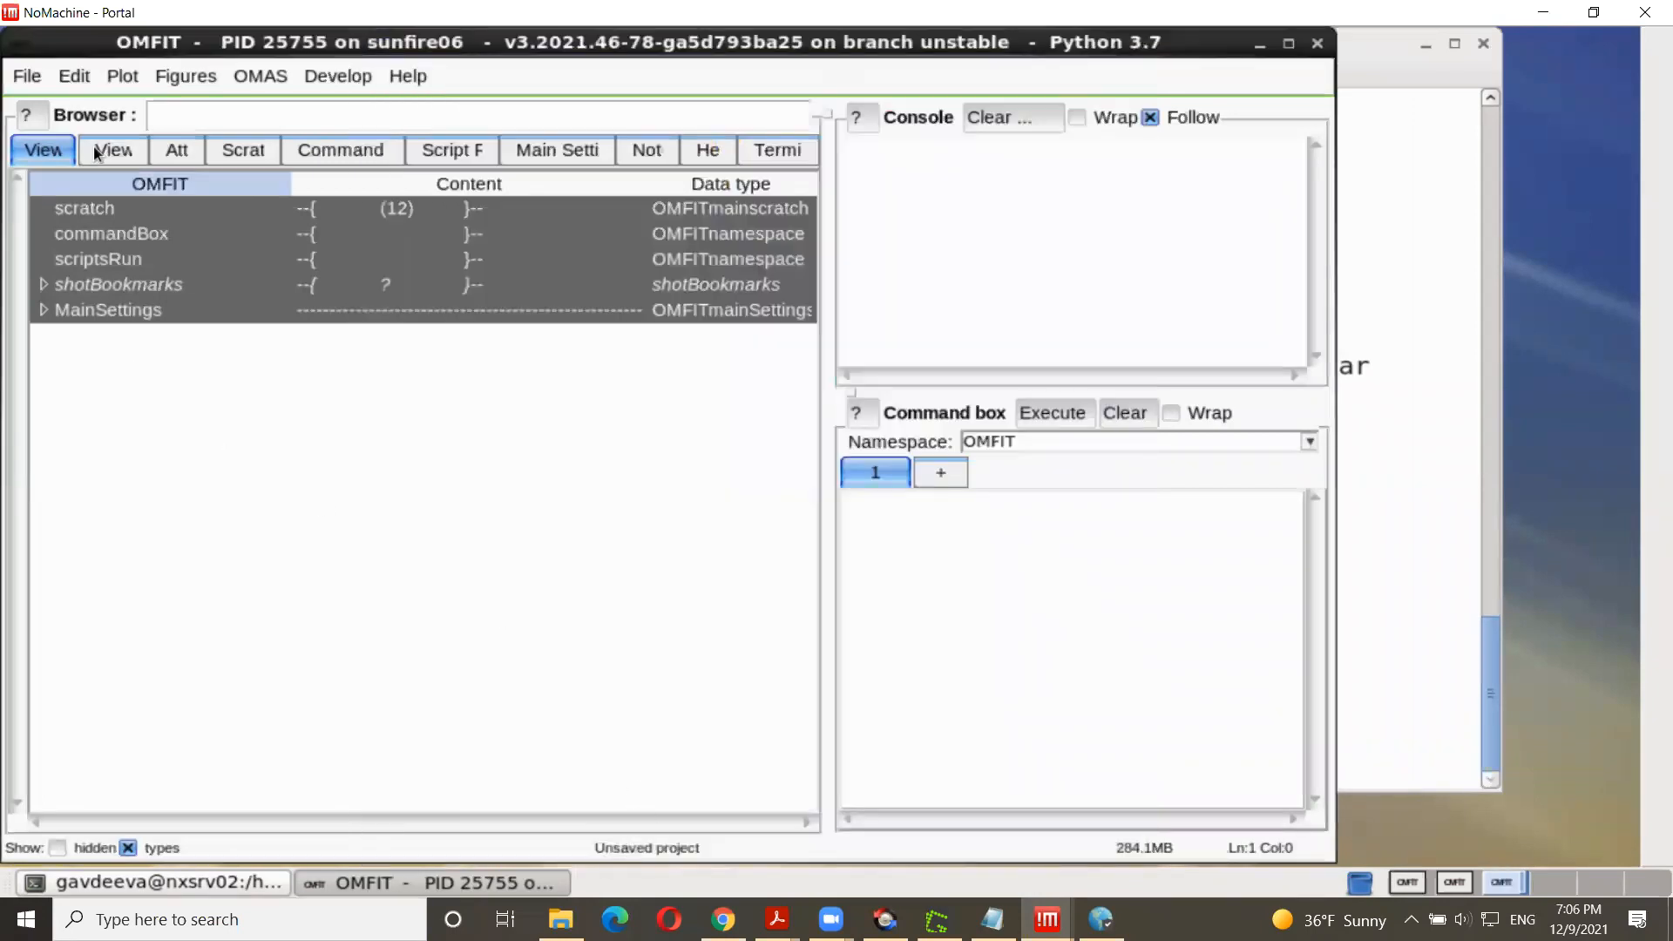
Step: Import the kineticEFITtime module into the project, filtering the module list with "ki"
click(35, 79)
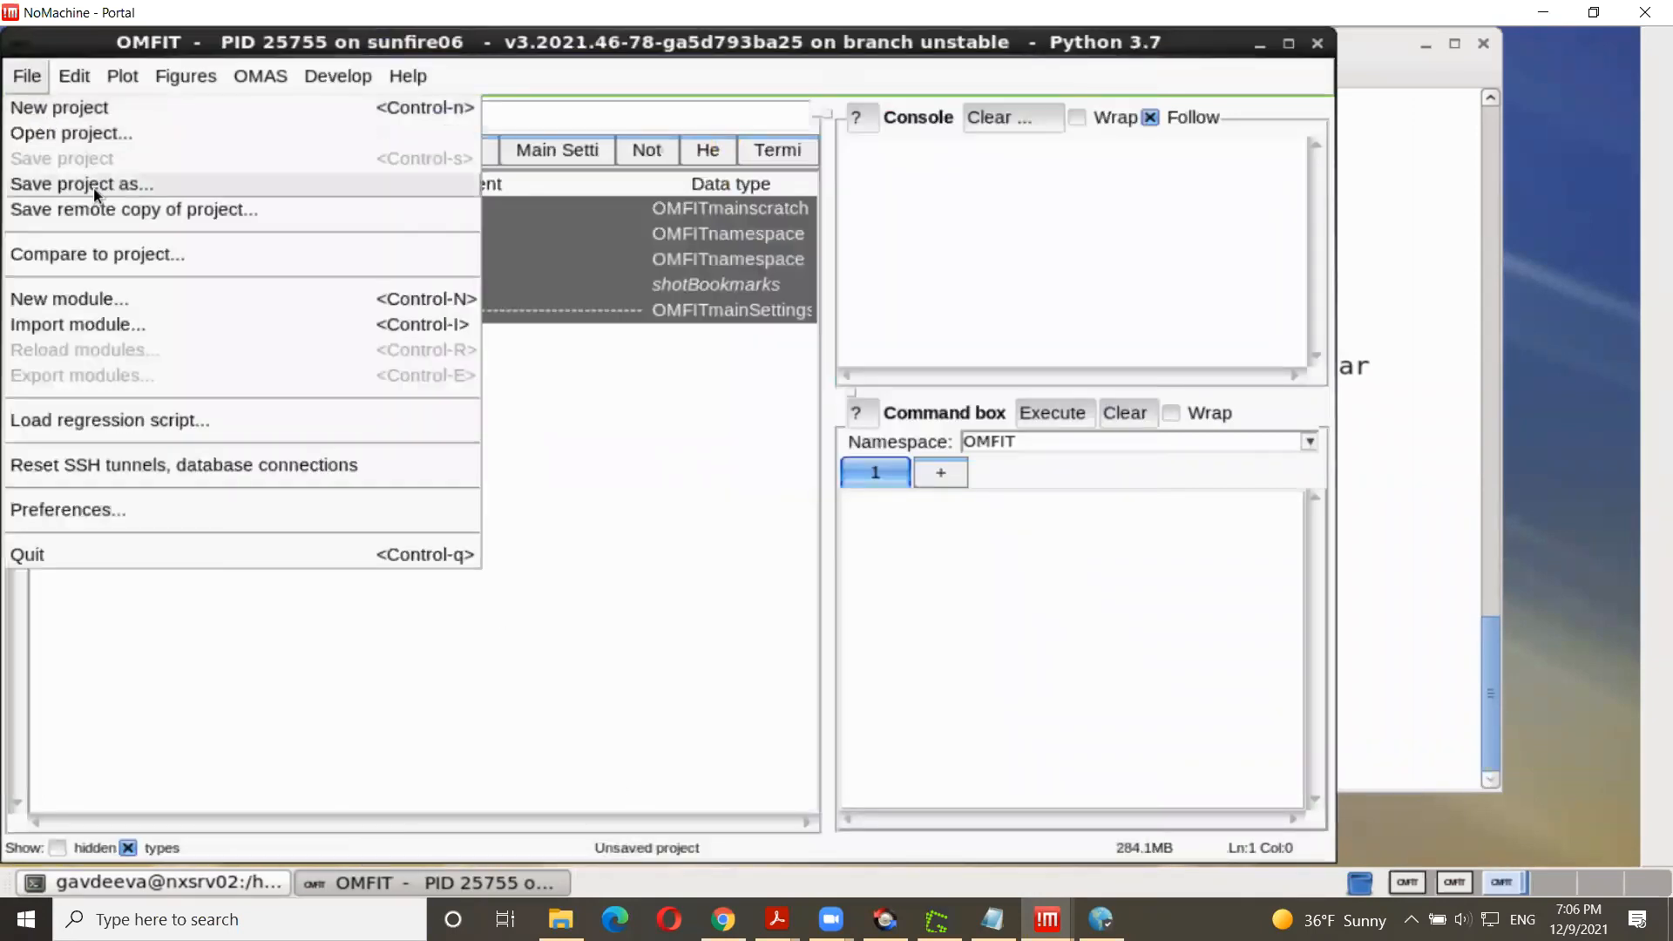
click(117, 324)
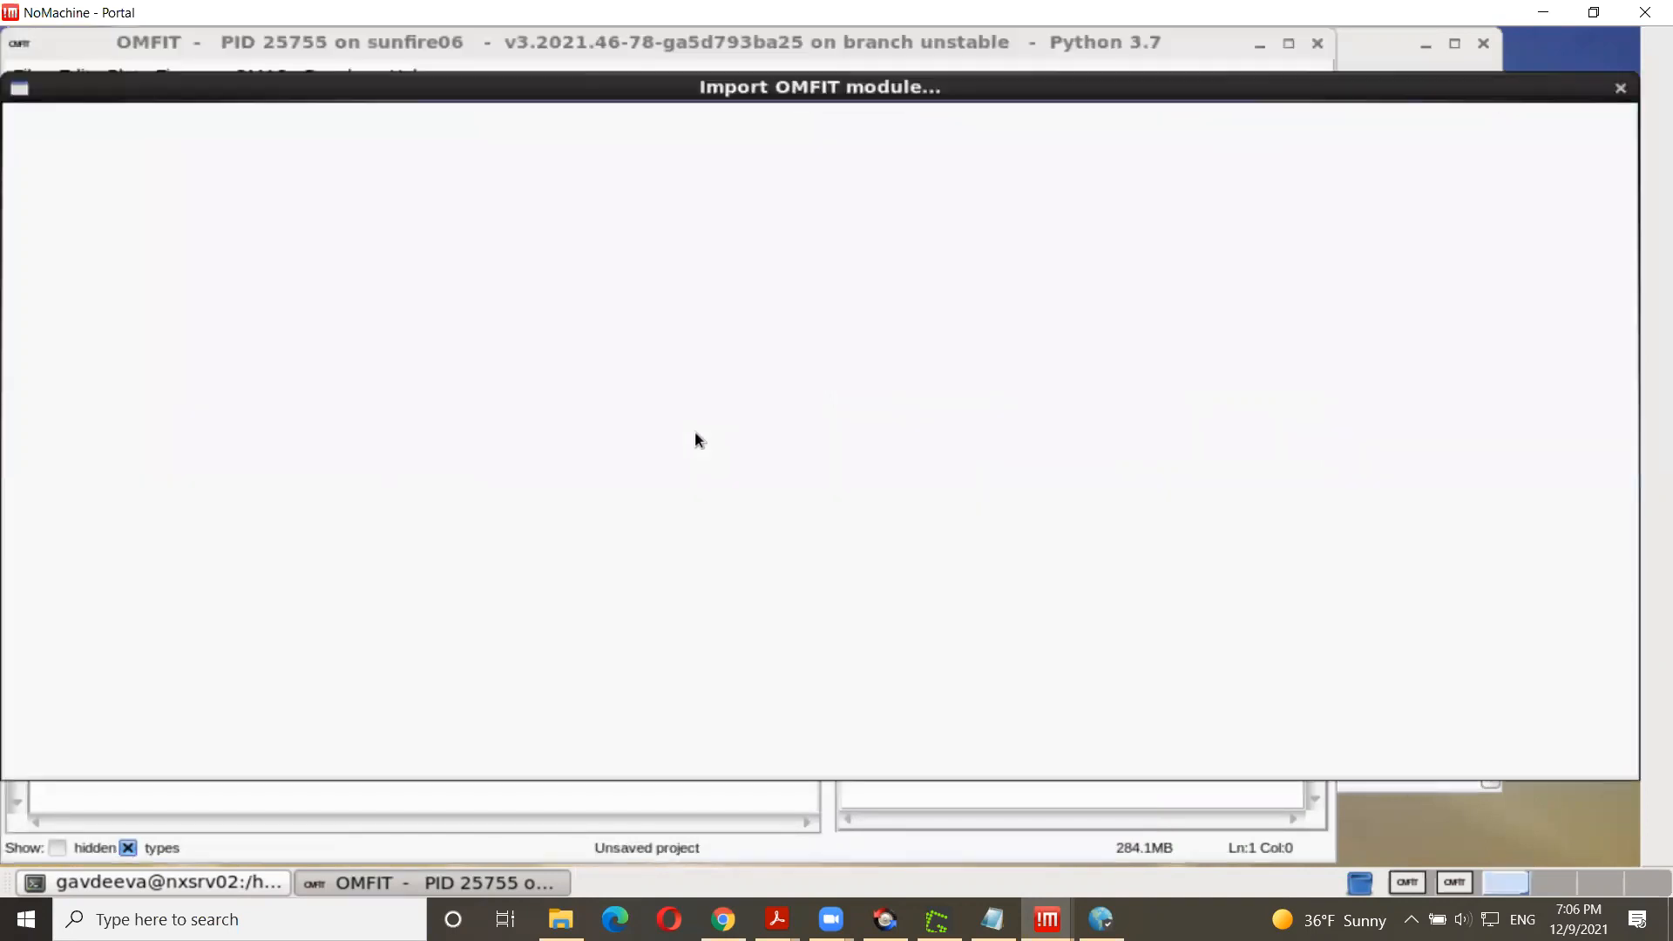
click(215, 242)
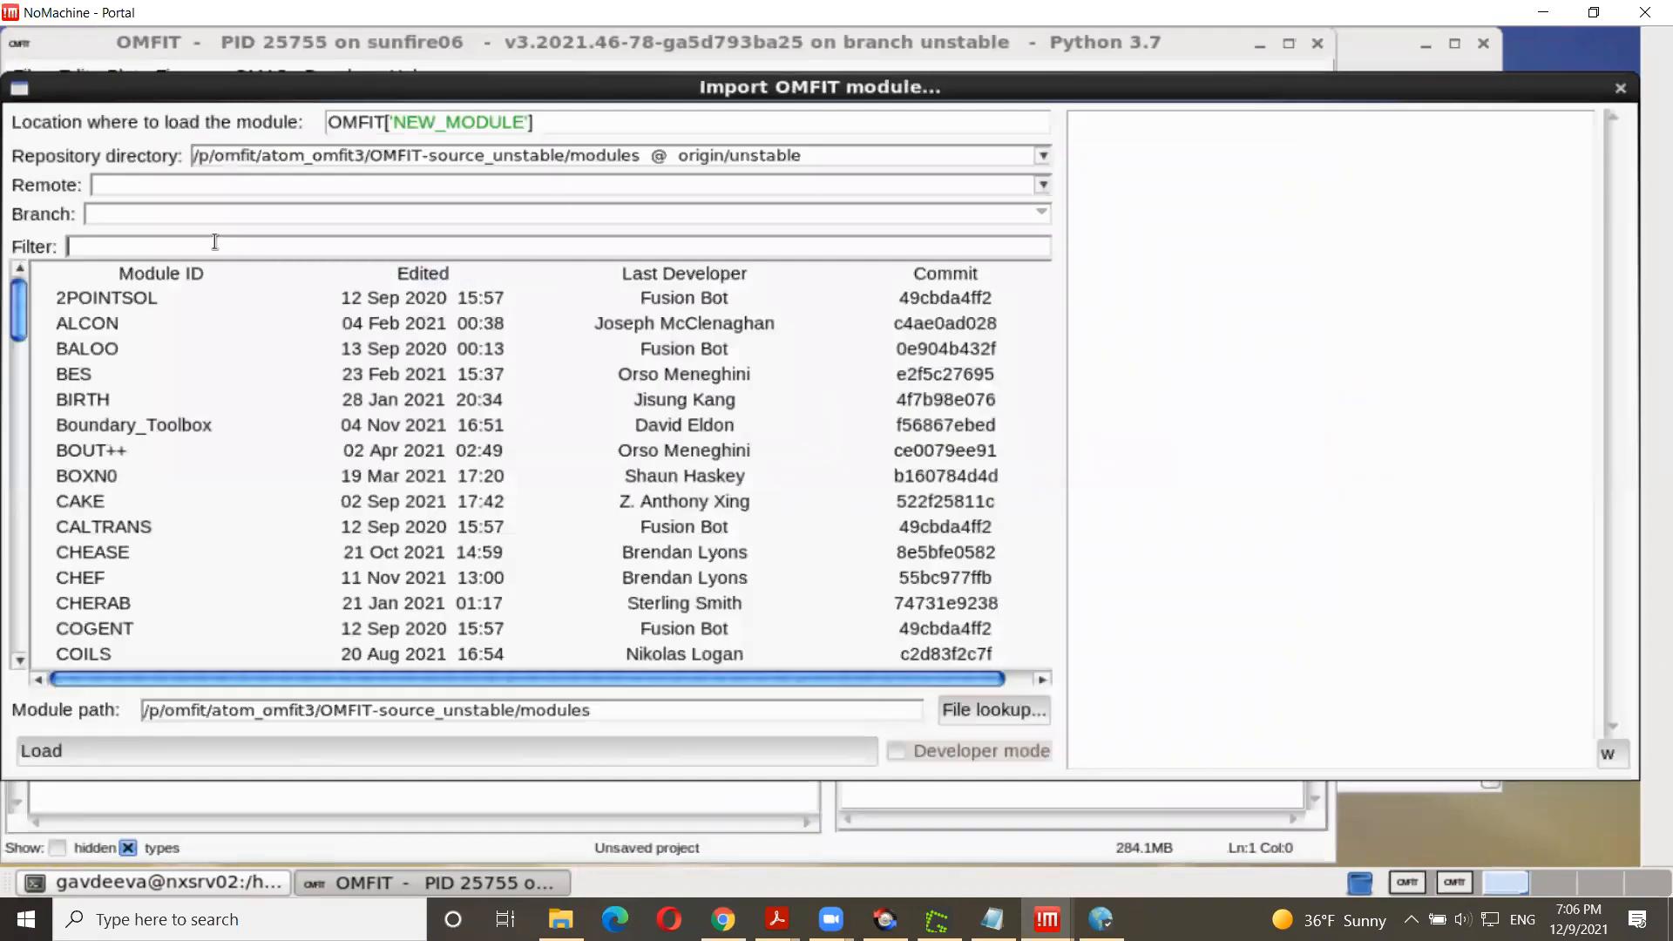
text(ki)
click(148, 333)
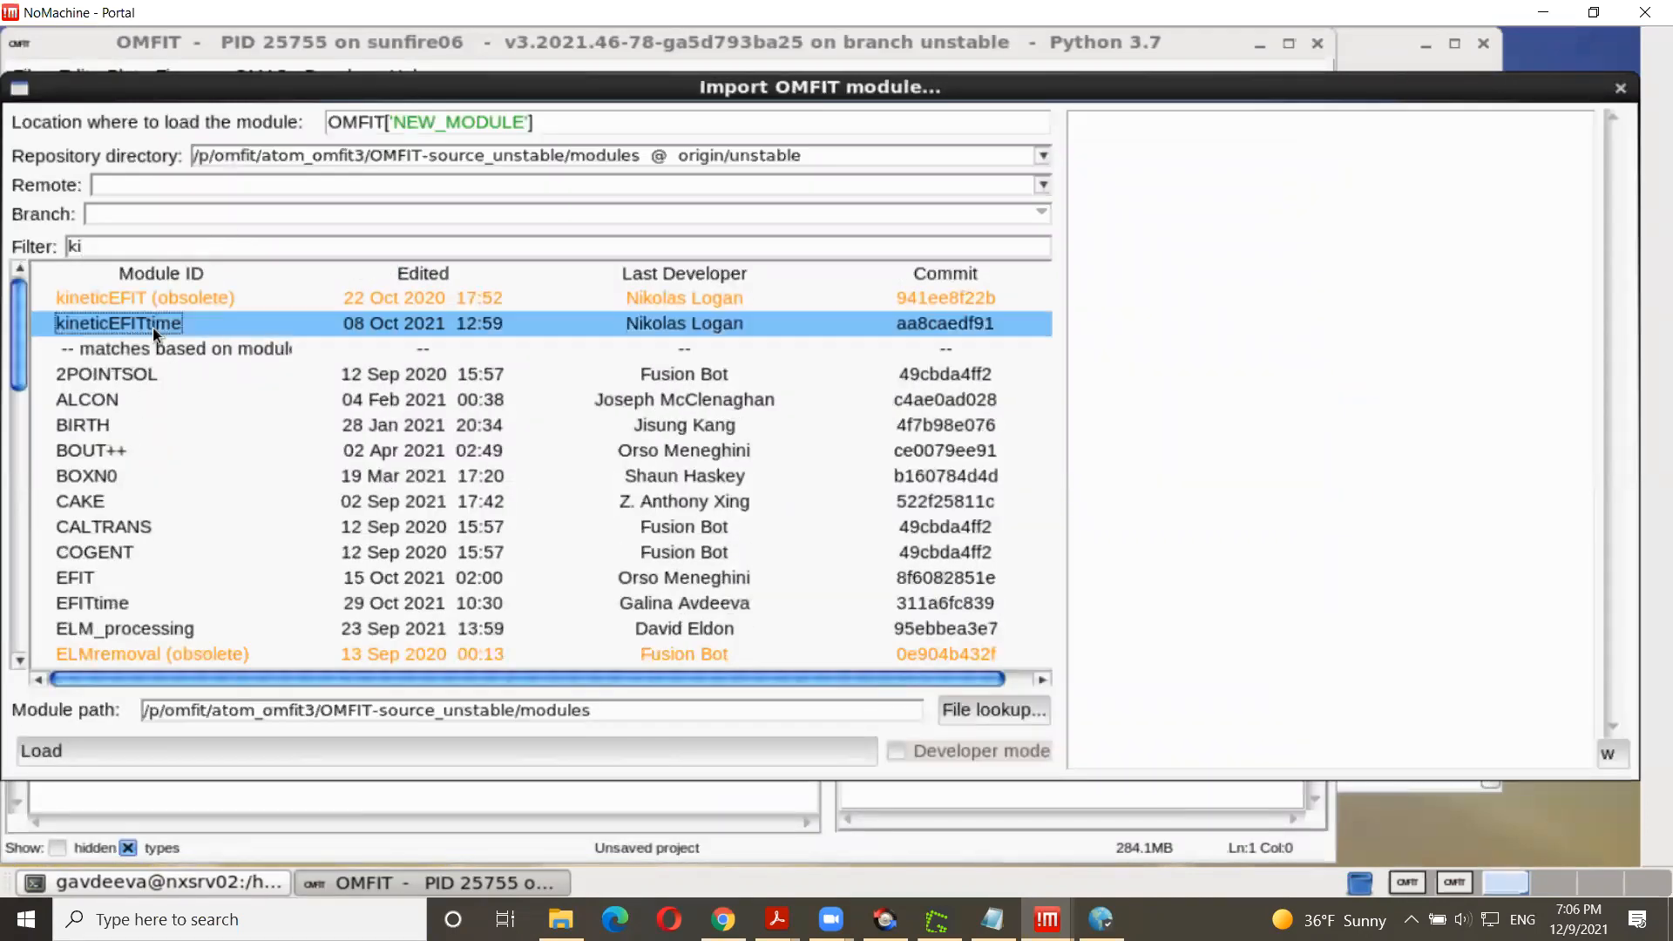
click(342, 751)
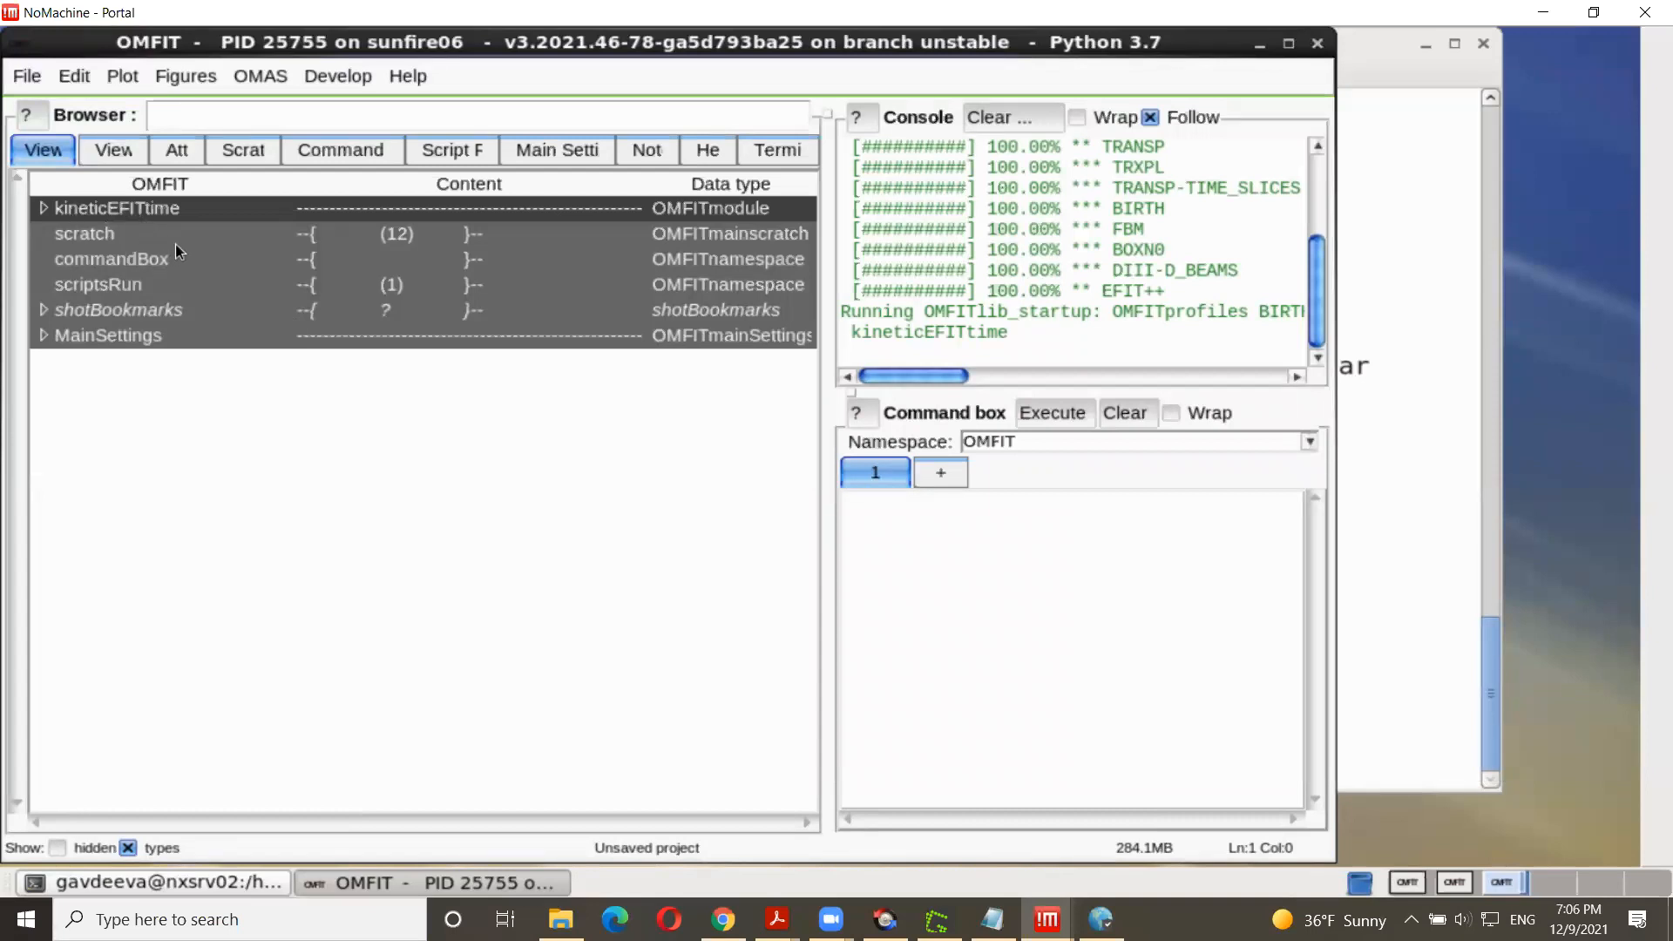
Step: Import the SCOPE module into the project, filtering the module list with "sco"
click(29, 78)
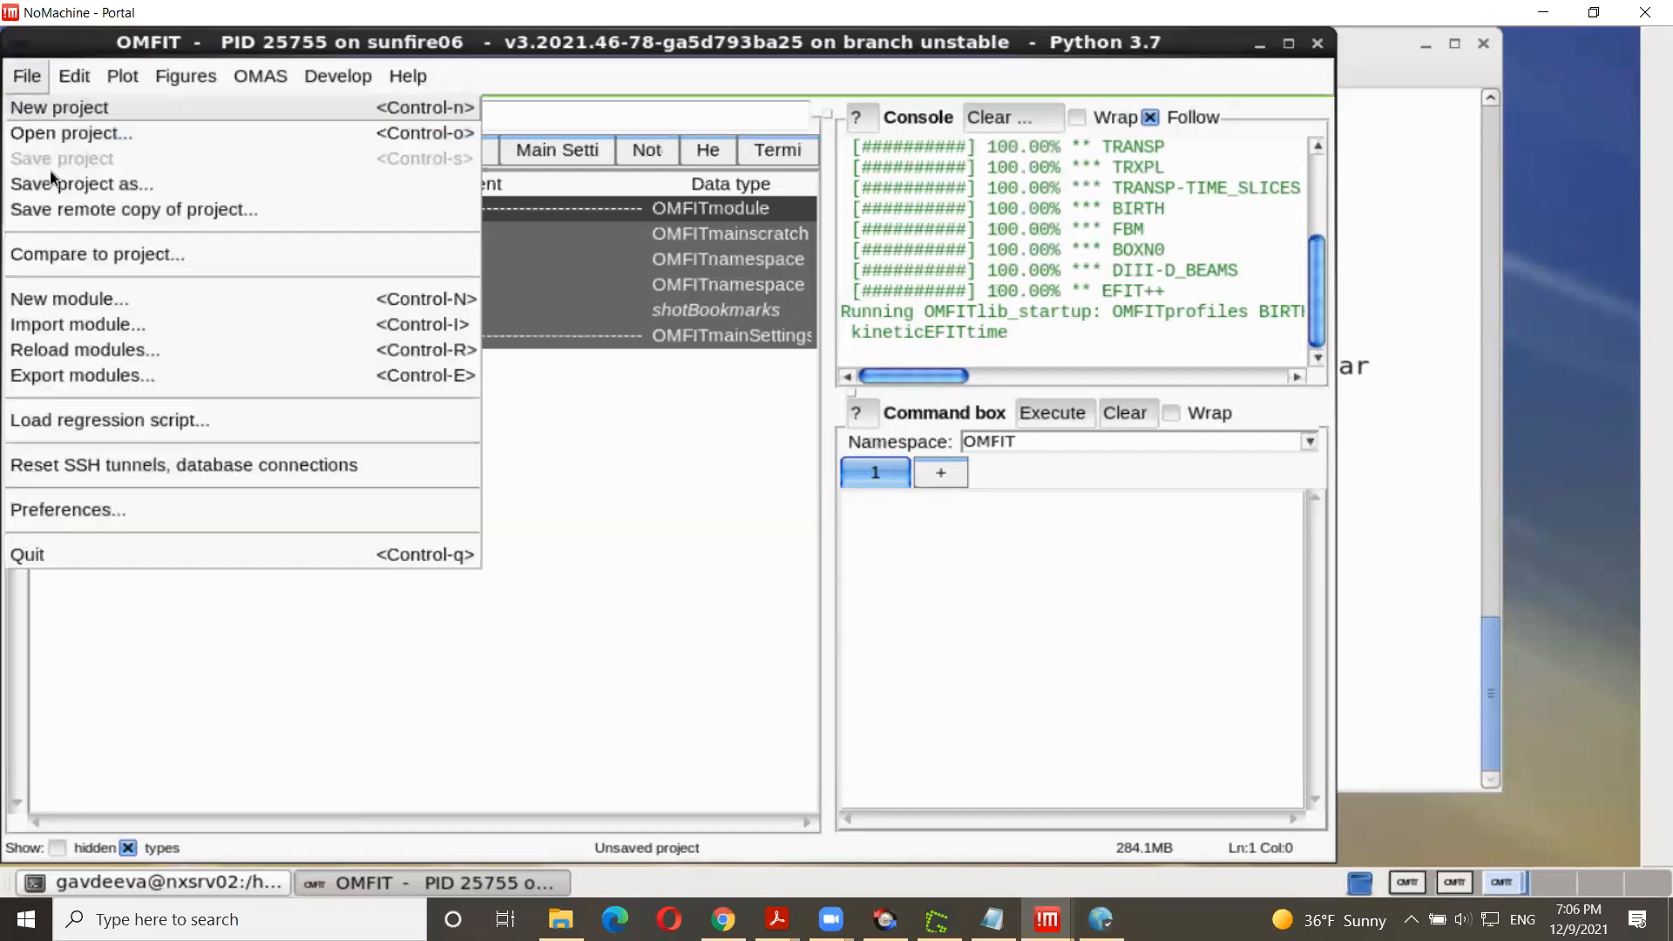
click(97, 328)
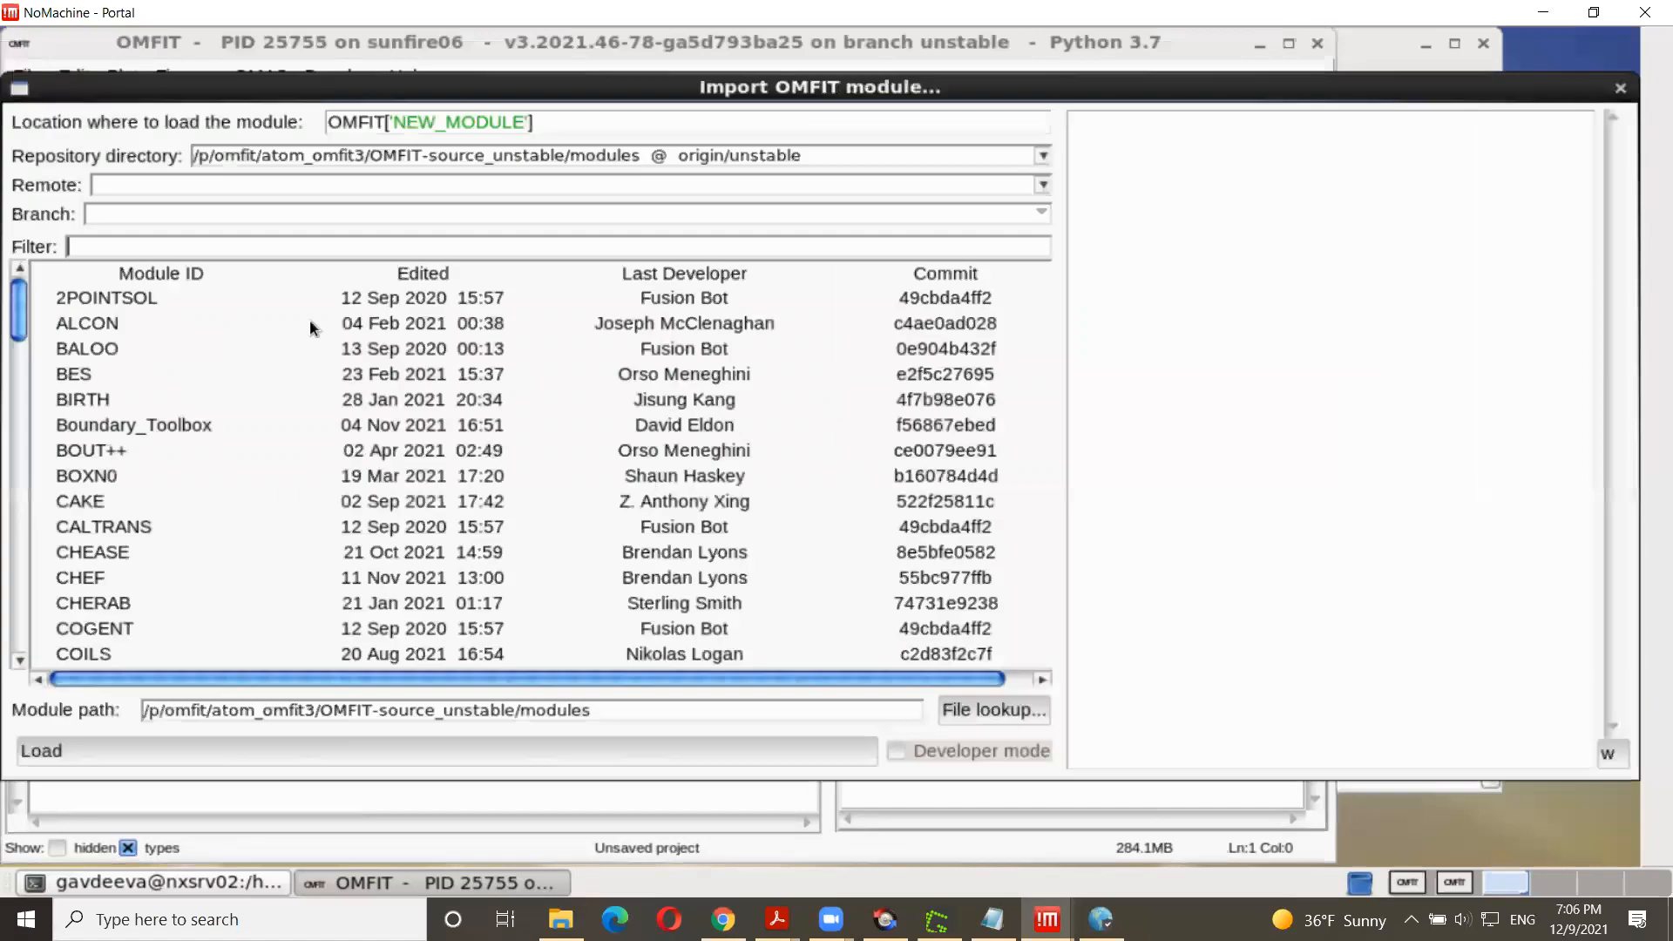
text(sco)
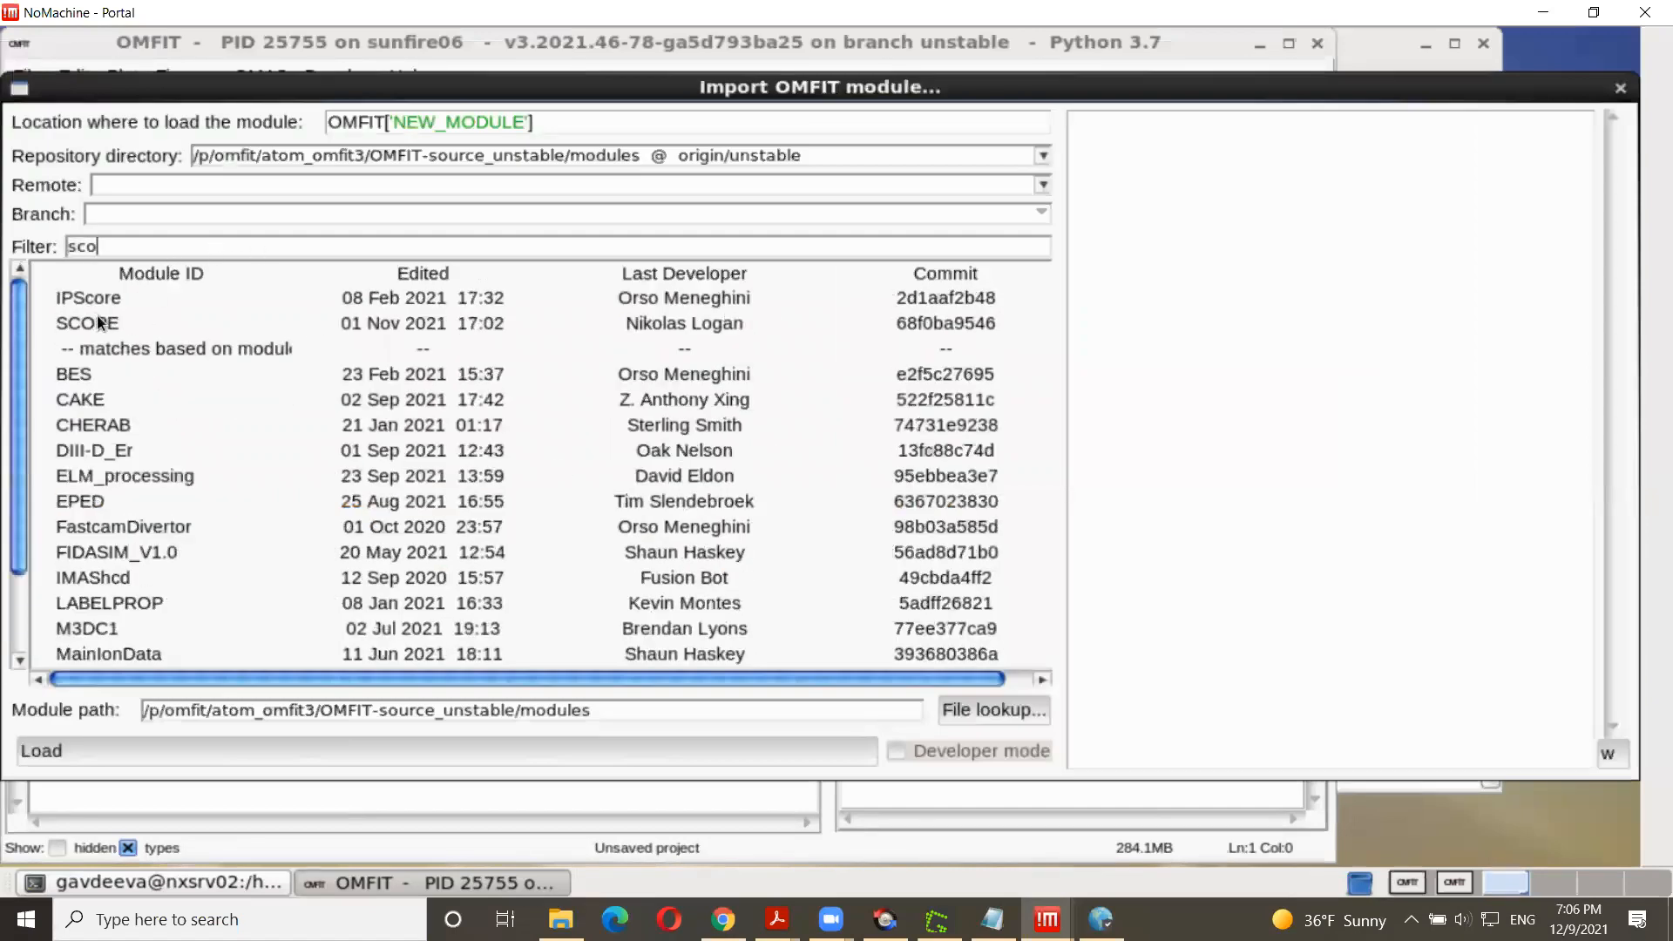
click(98, 323)
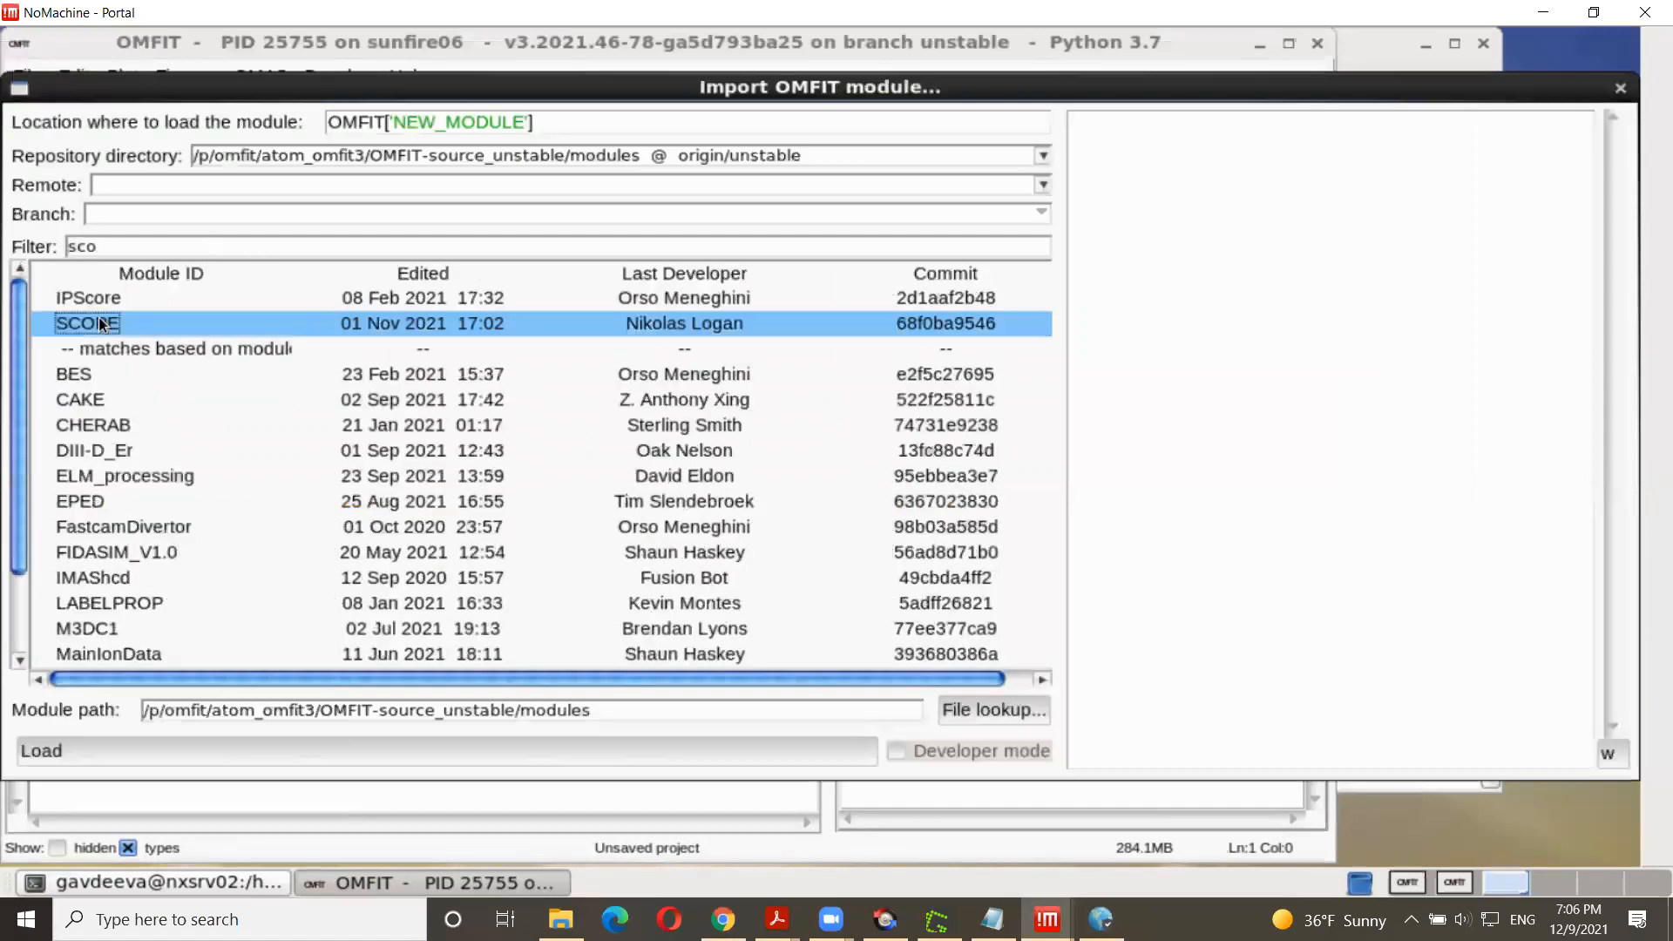
click(339, 753)
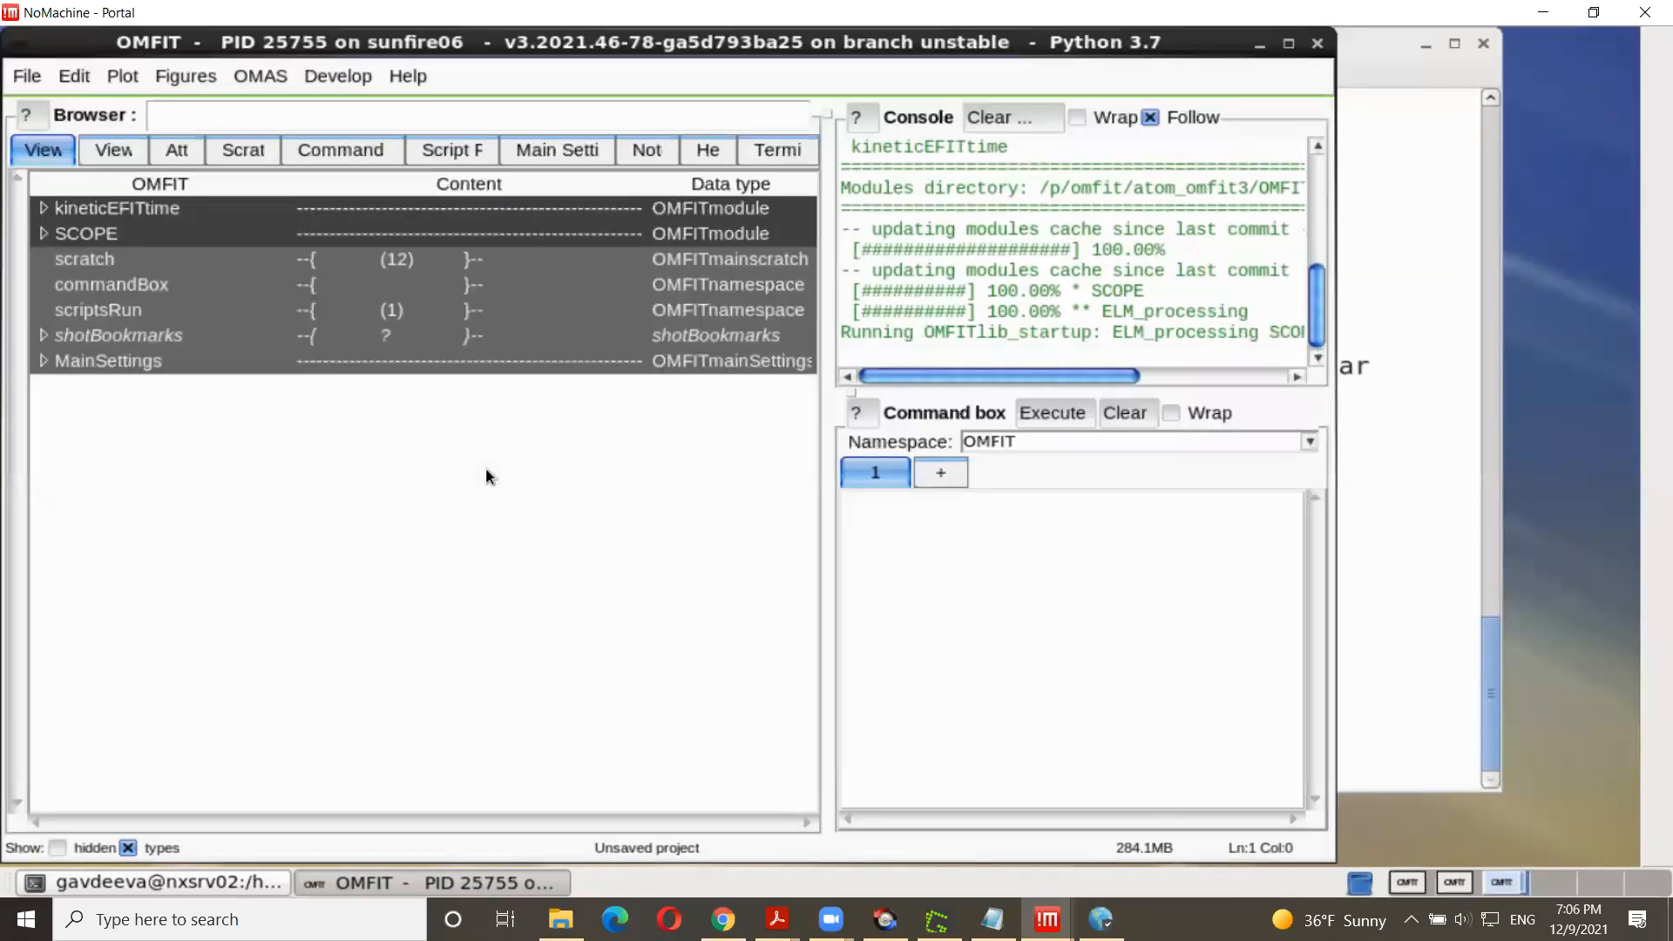
Step: Open the SCOPE module's GUI and set its shots to [139047]
click(96, 234)
double_click(96, 235)
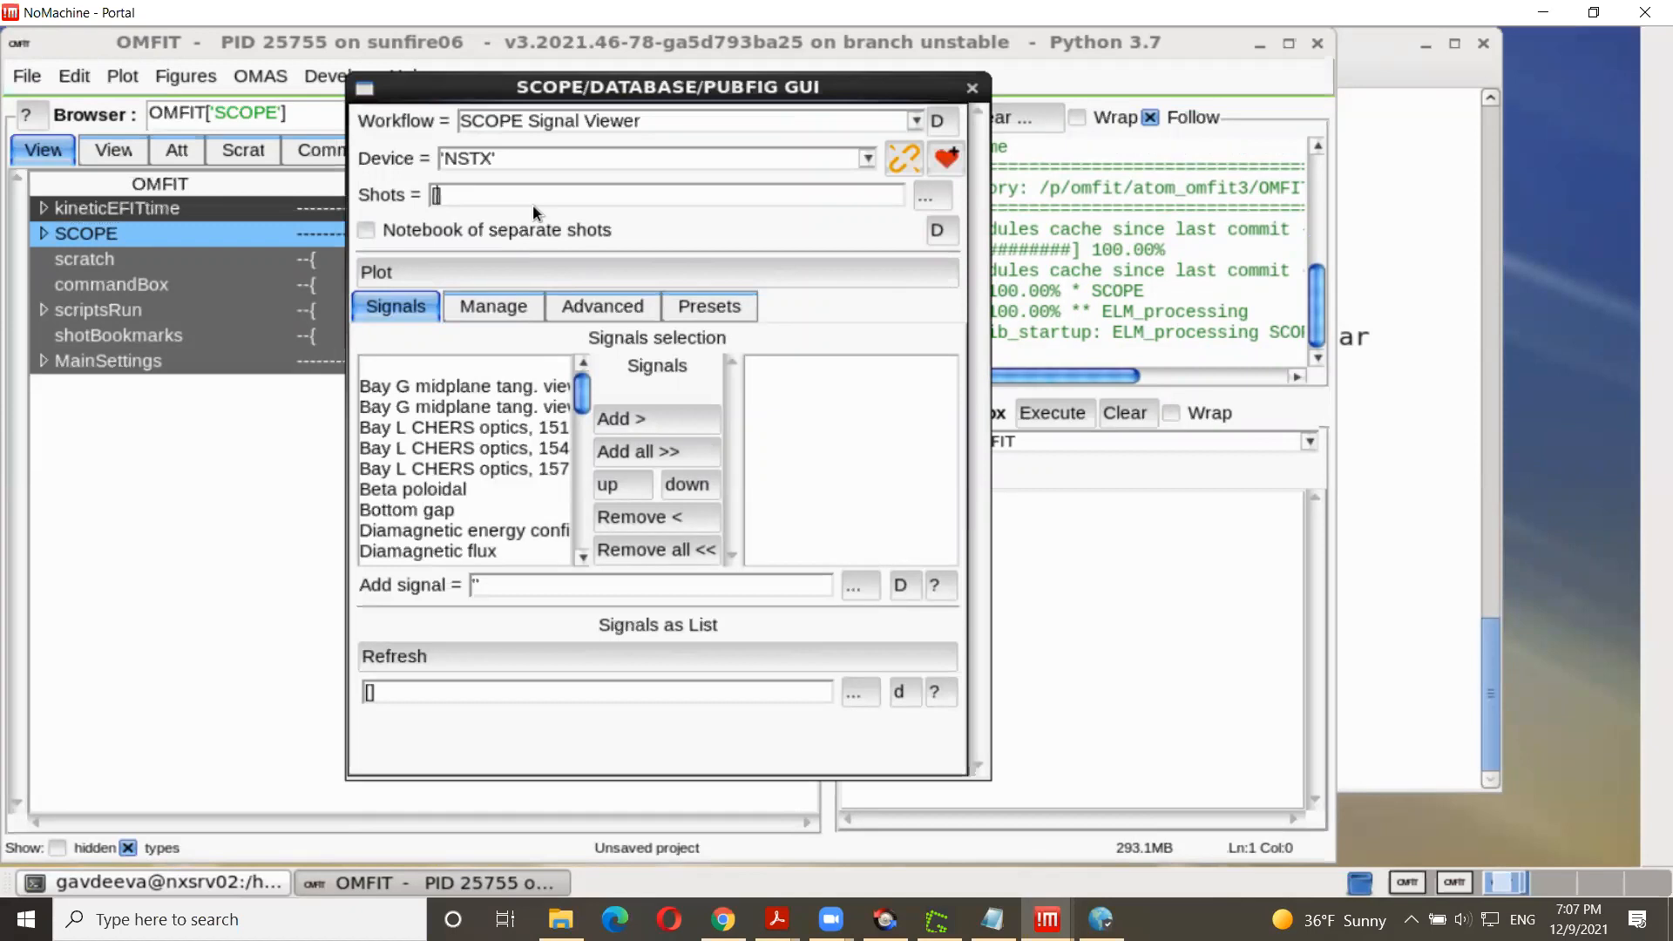
text(13)
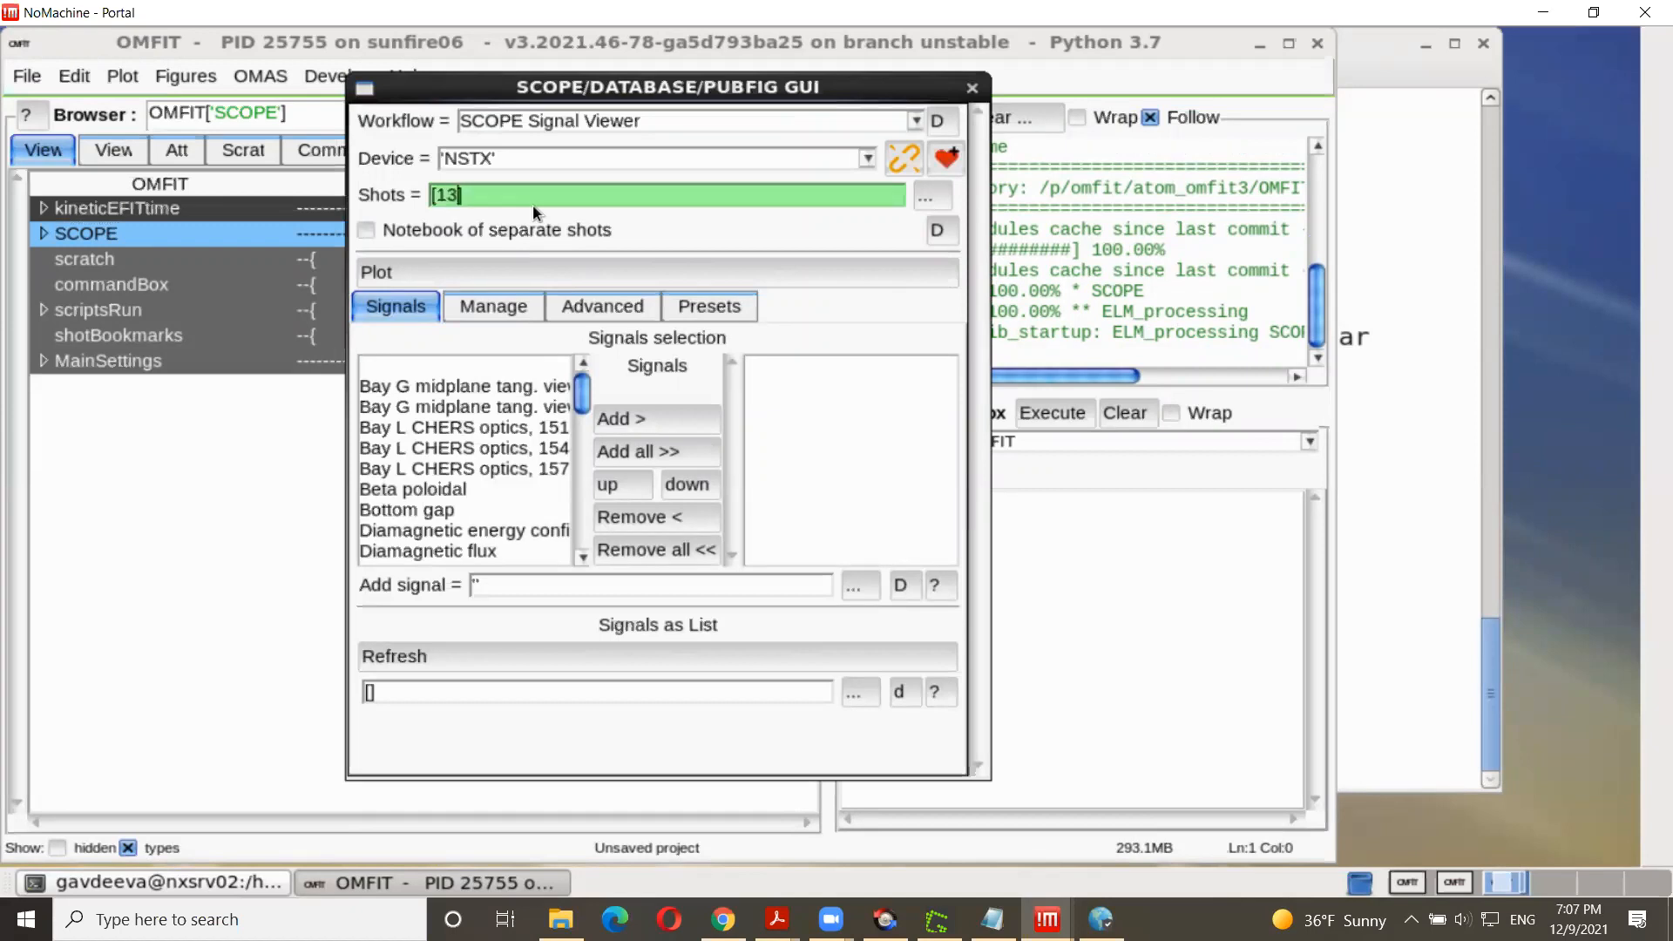
text(9047)
key(Return)
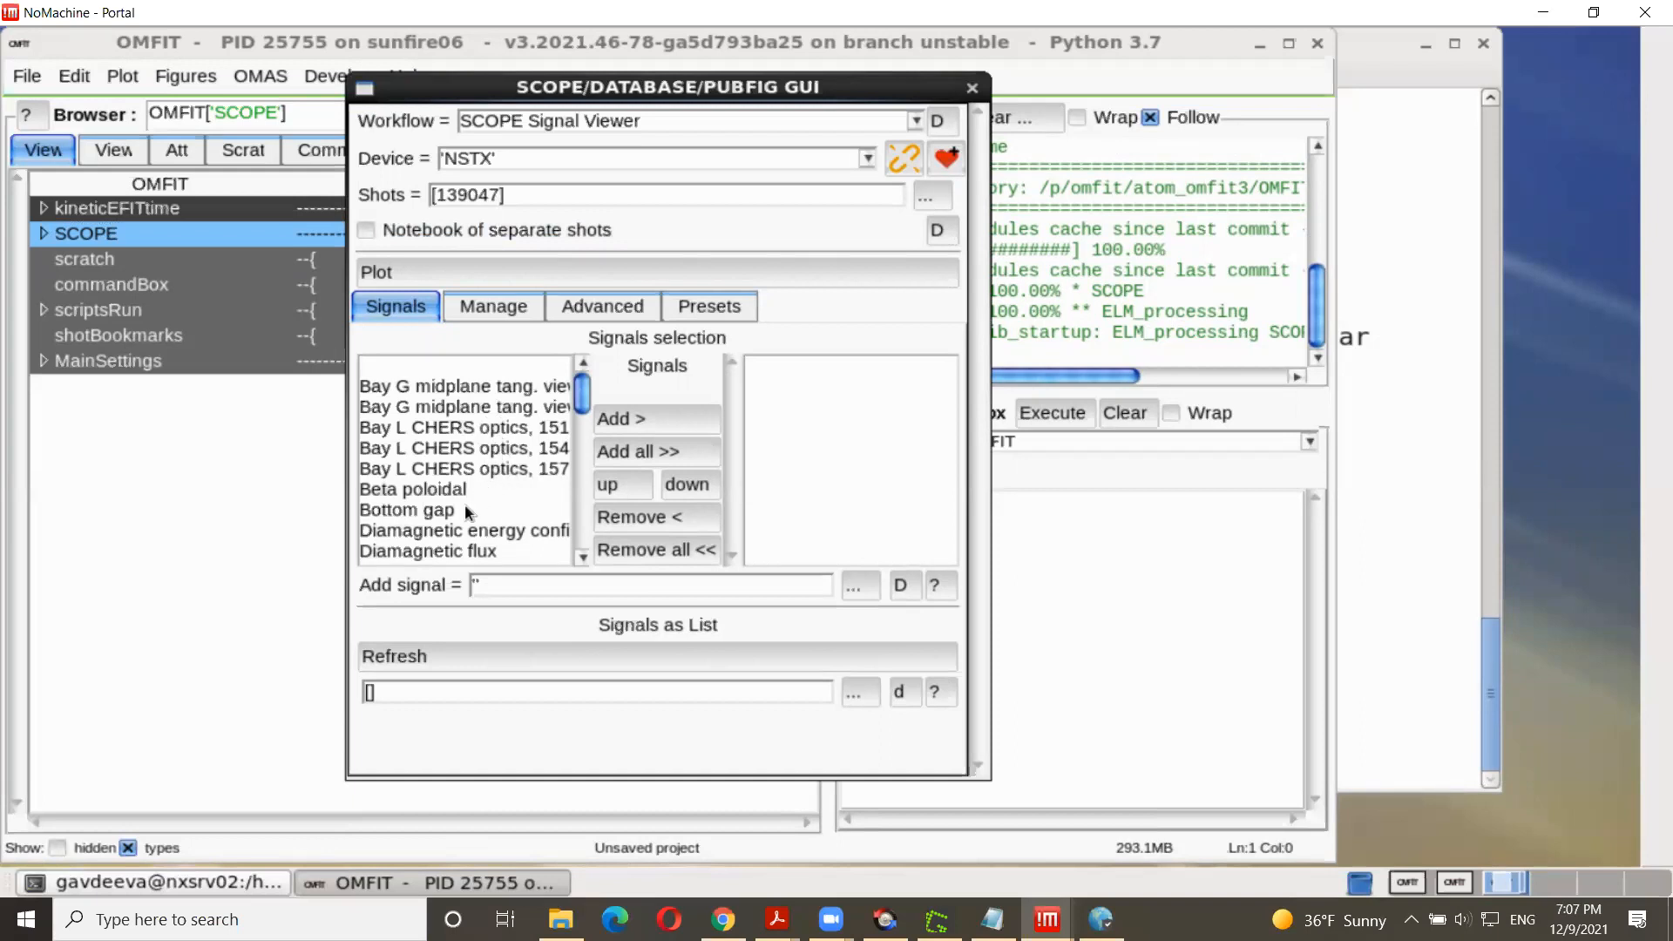
Step: Add the Lower Divertor D-alpha light intensity and Measured plasma current signals to the plot selection
scroll(490, 428, down, 5)
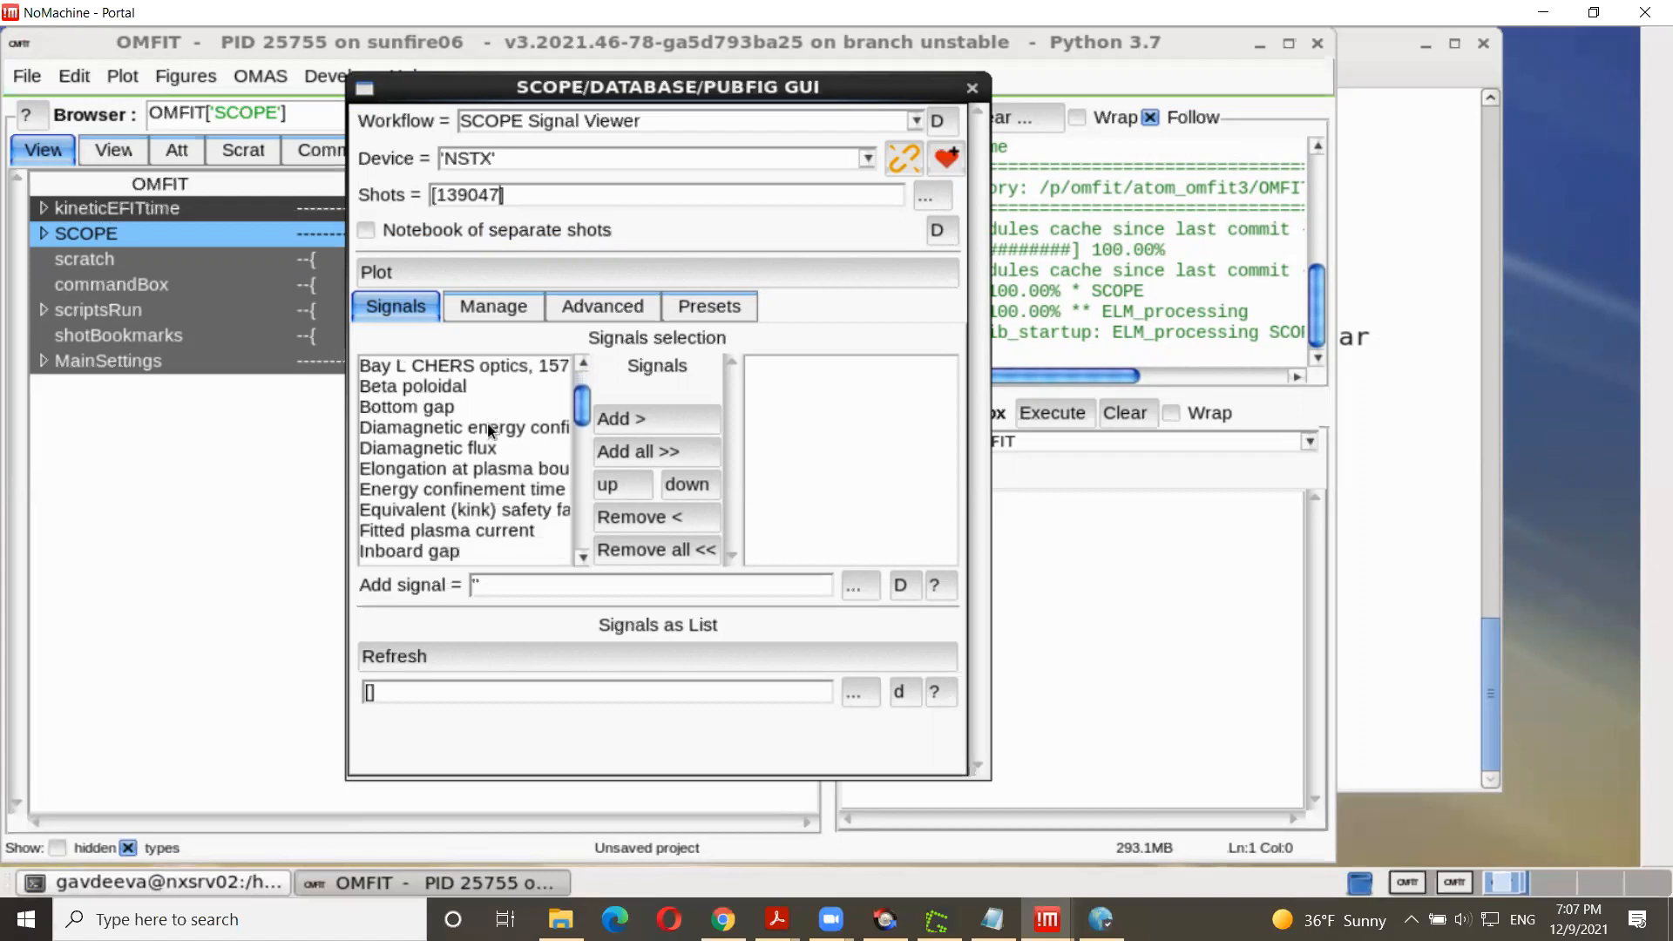
scroll(488, 428, down, 4)
scroll(488, 424, down, 2)
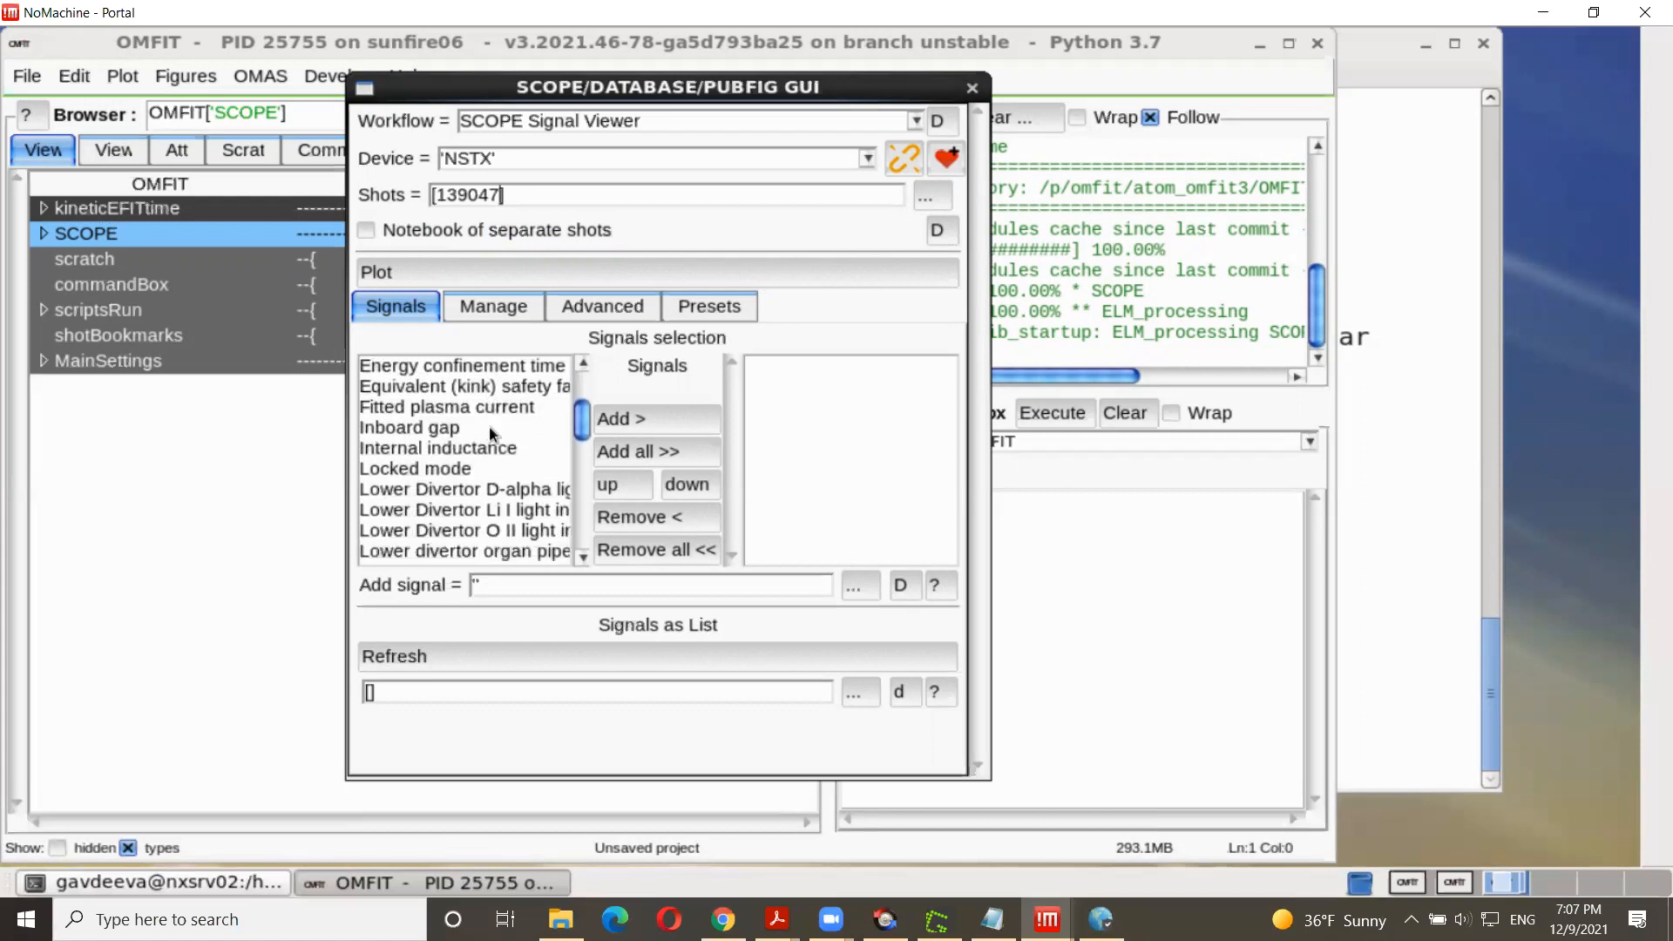
click(500, 488)
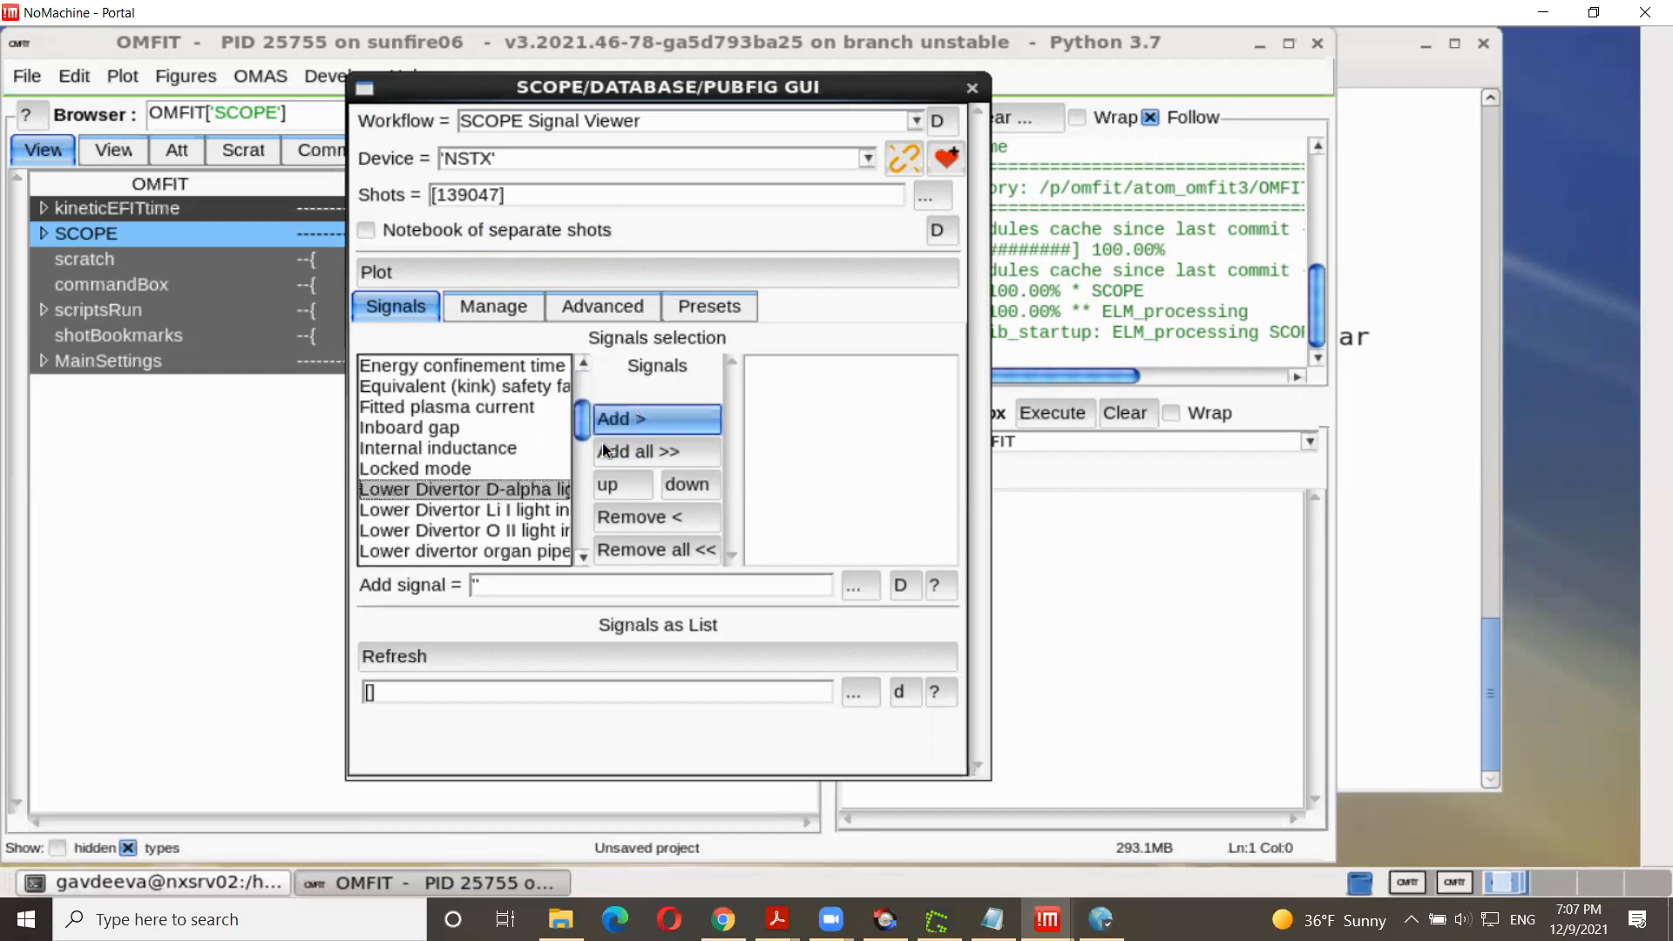
click(635, 418)
scroll(454, 469, down, 3)
scroll(453, 463, down, 2)
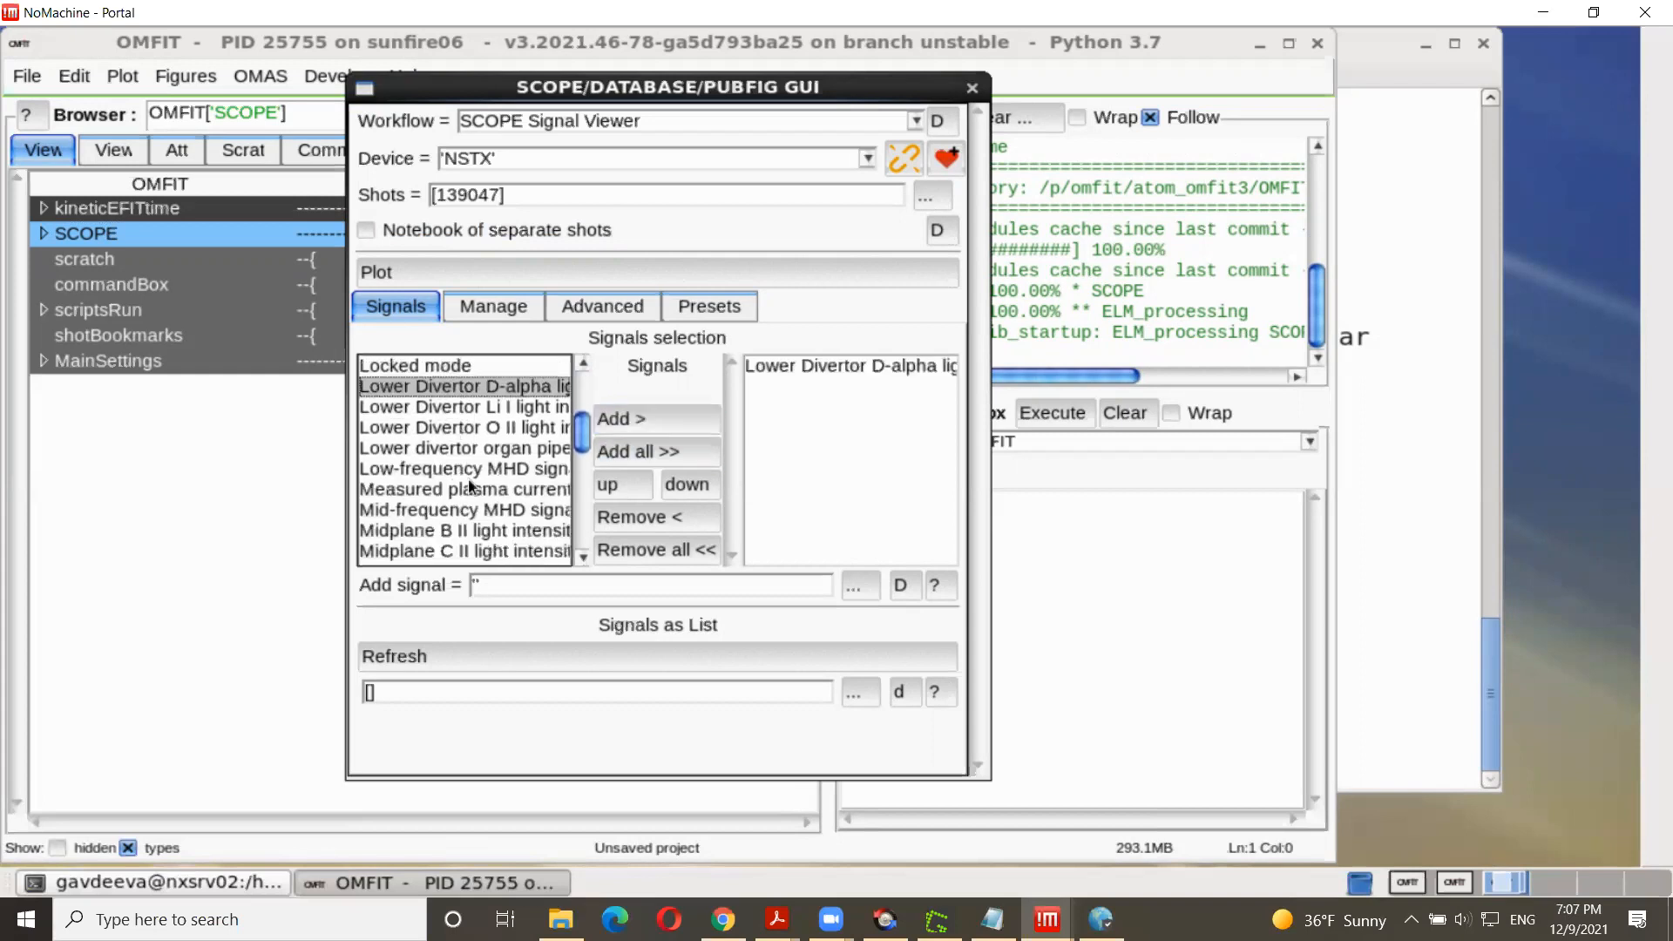
click(474, 489)
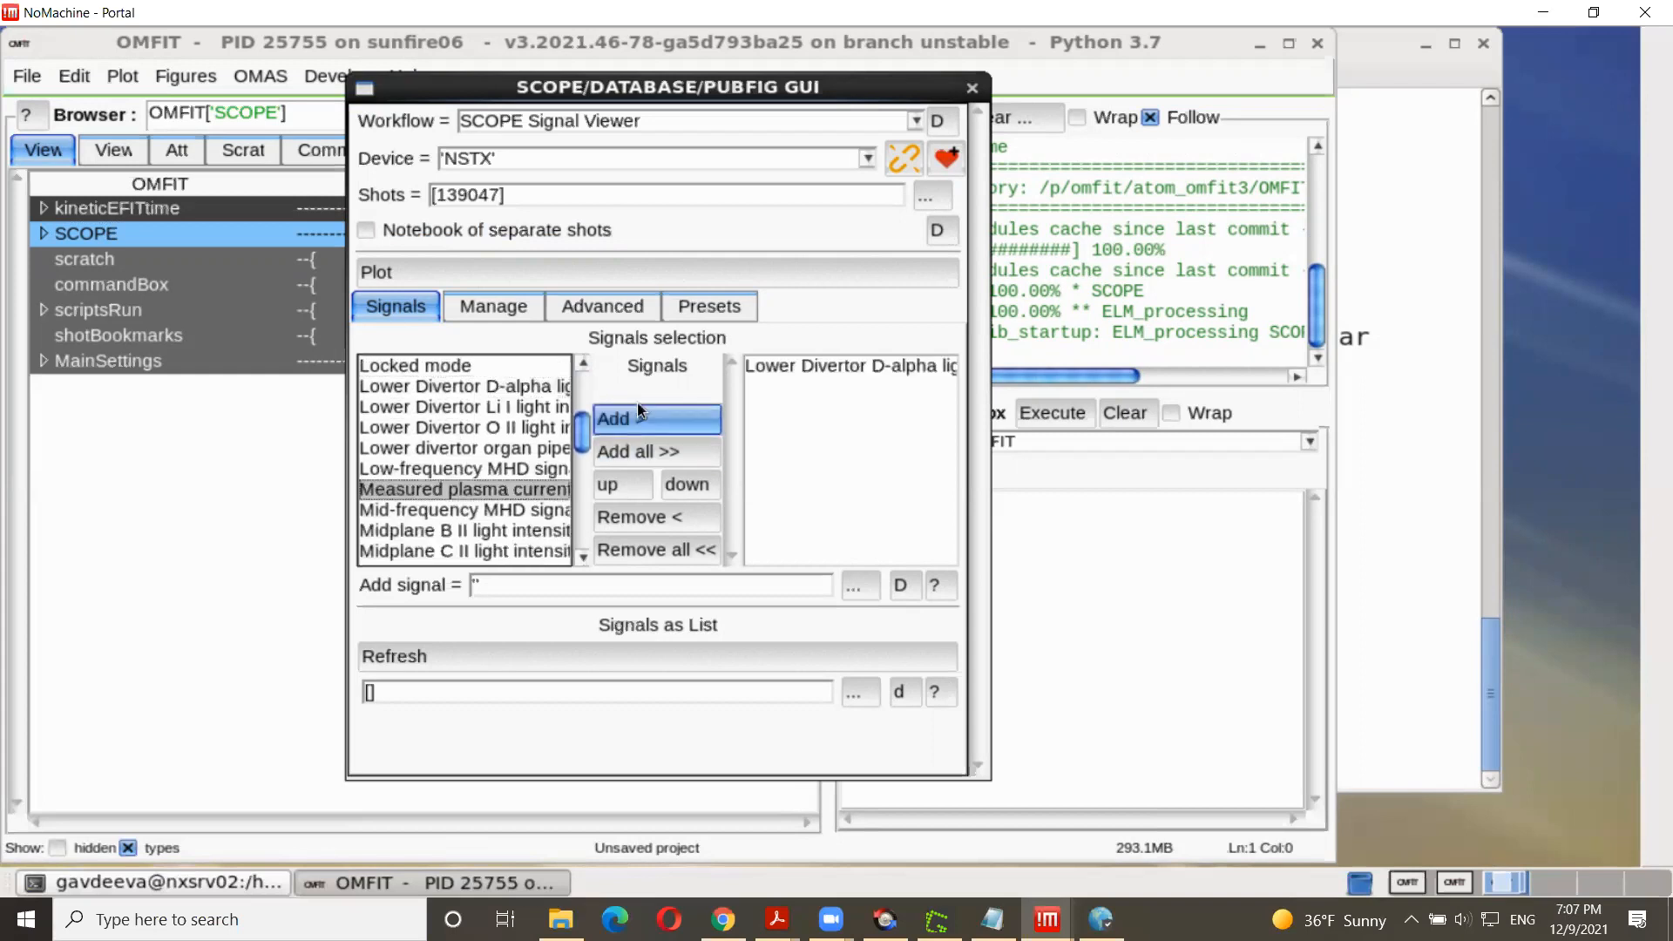
click(639, 417)
Step: Add the NBI injected power, Neutrons and Nel signals to the plot selection
scroll(462, 481, down, 6)
scroll(452, 477, down, 8)
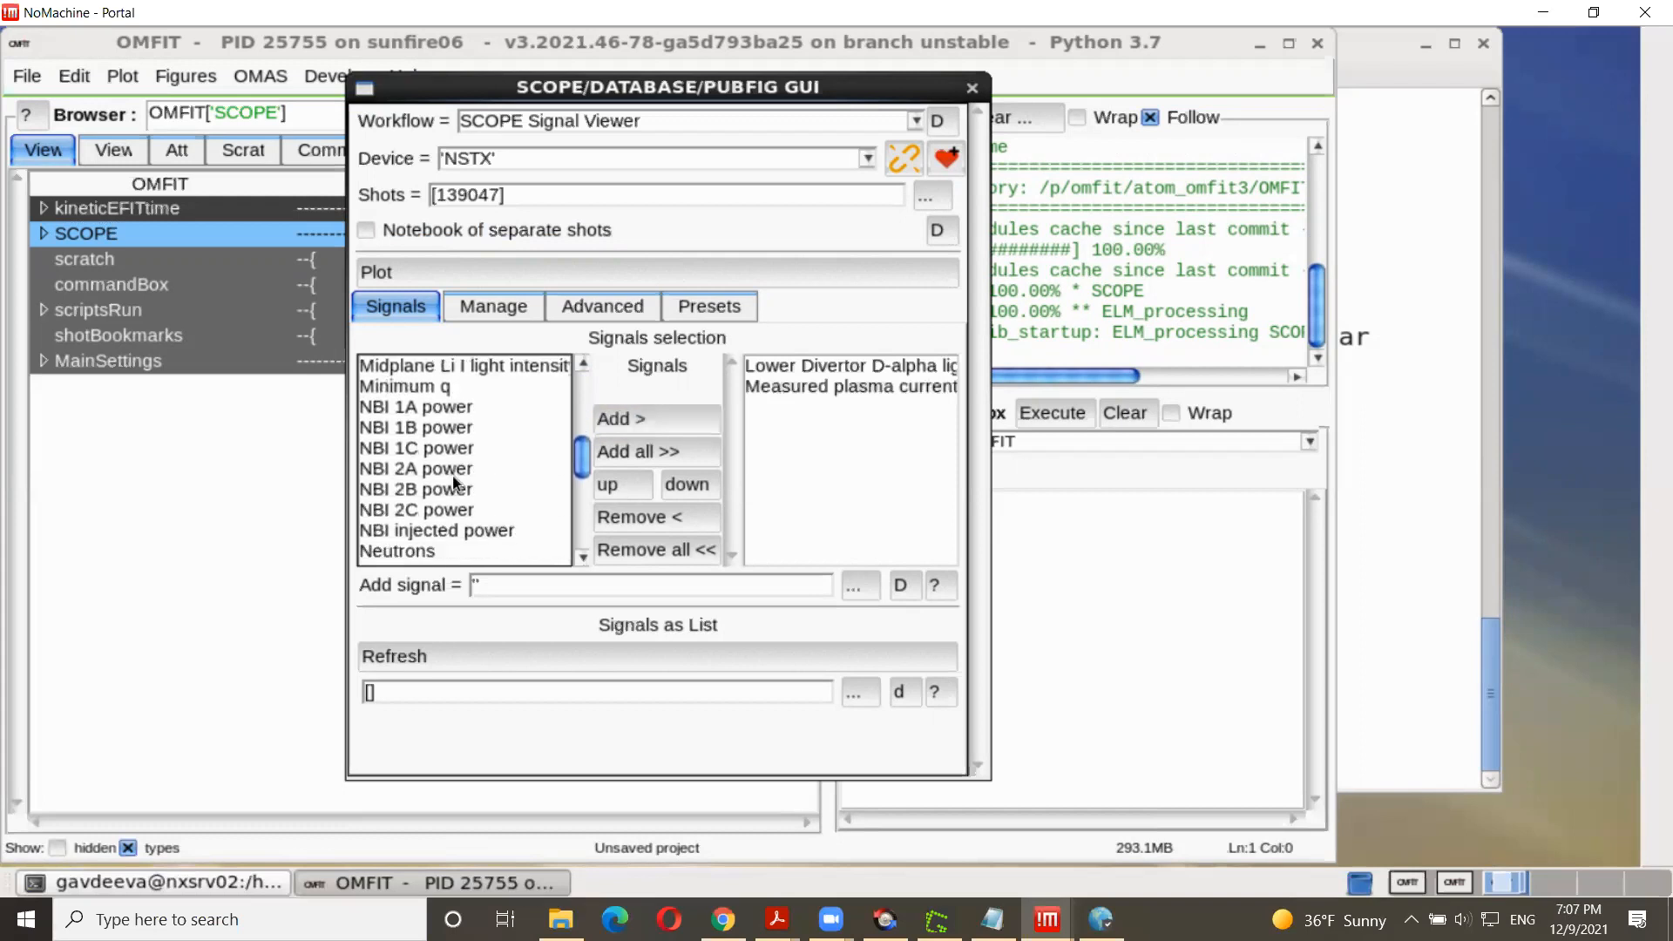
click(448, 452)
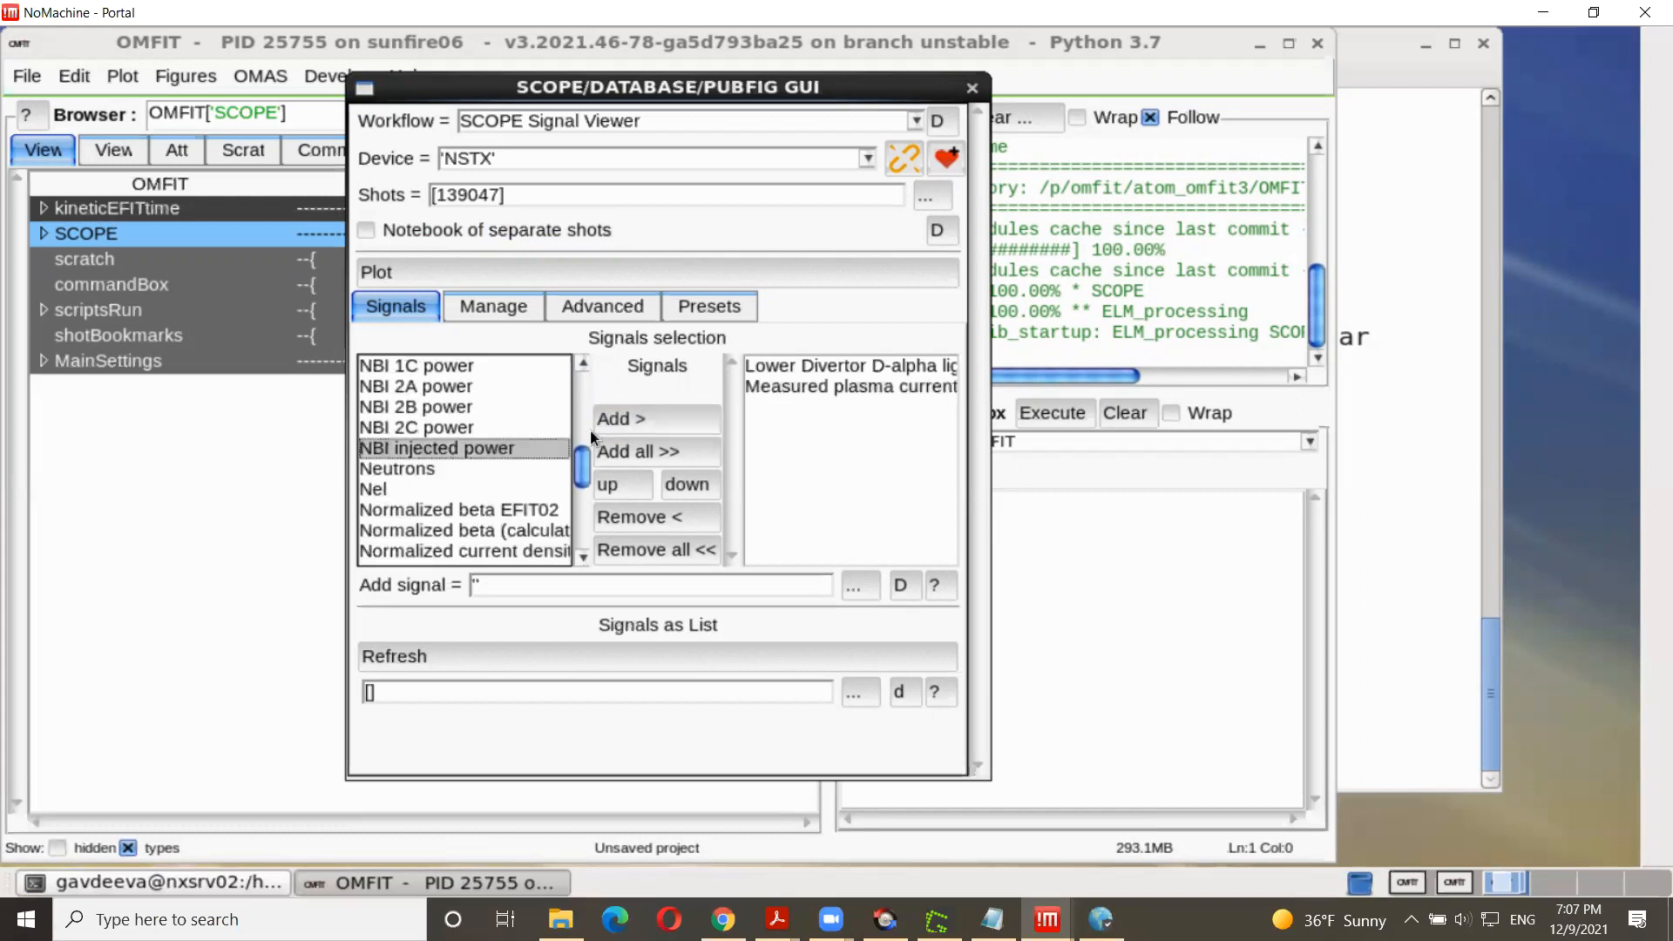
click(408, 471)
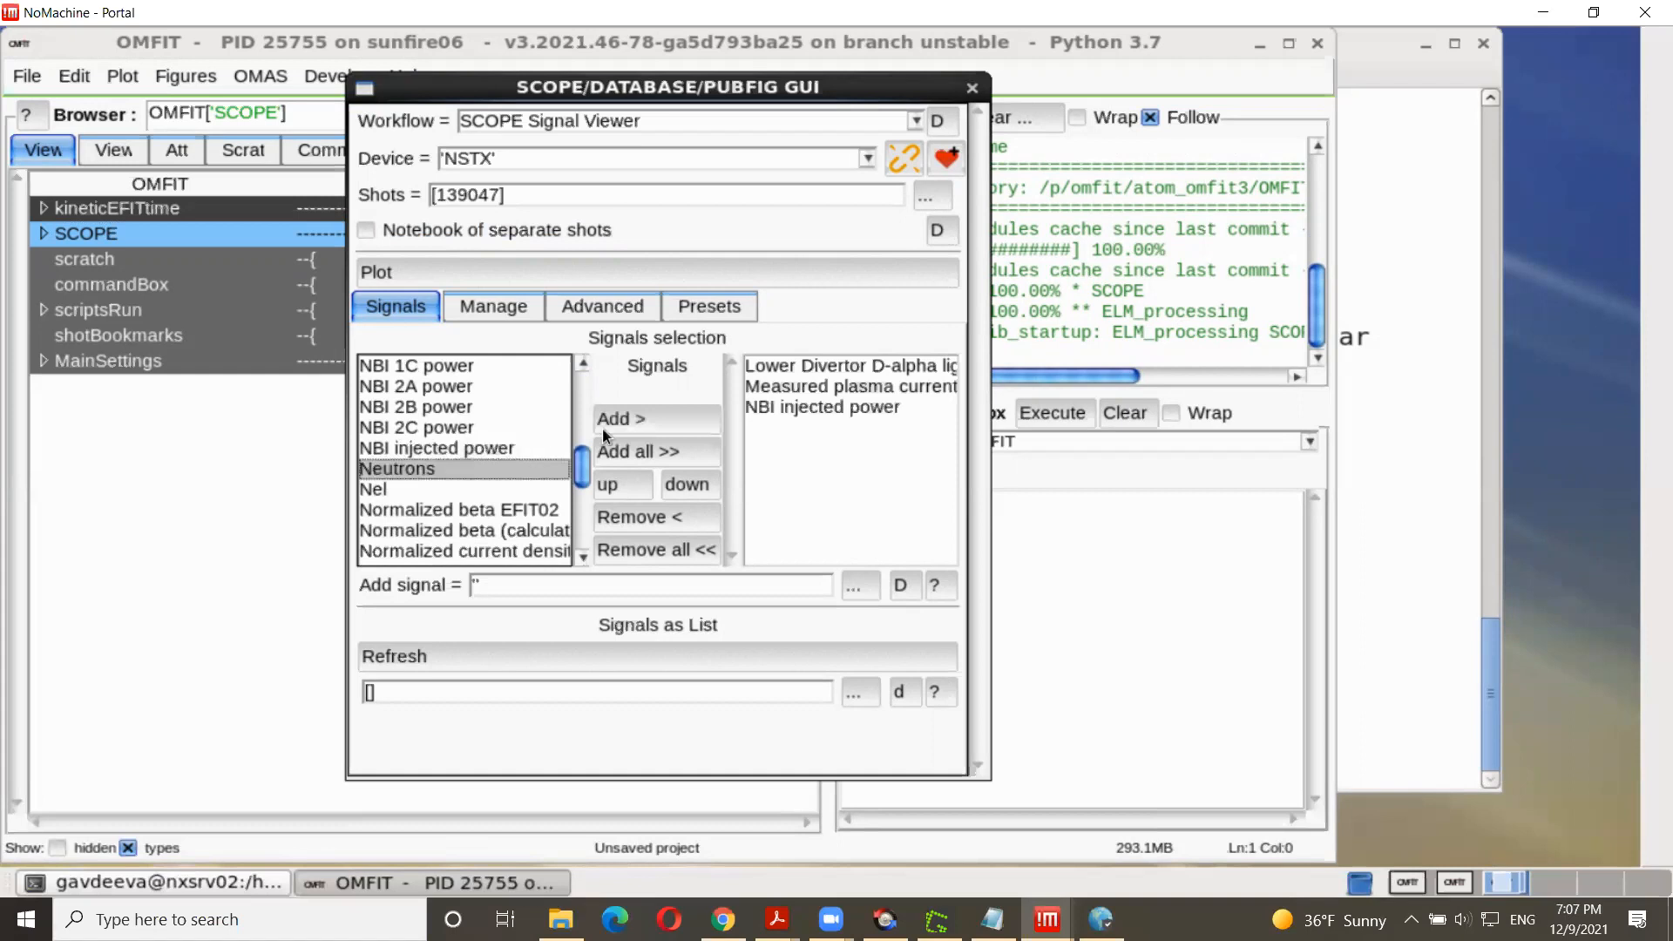
click(615, 419)
click(423, 490)
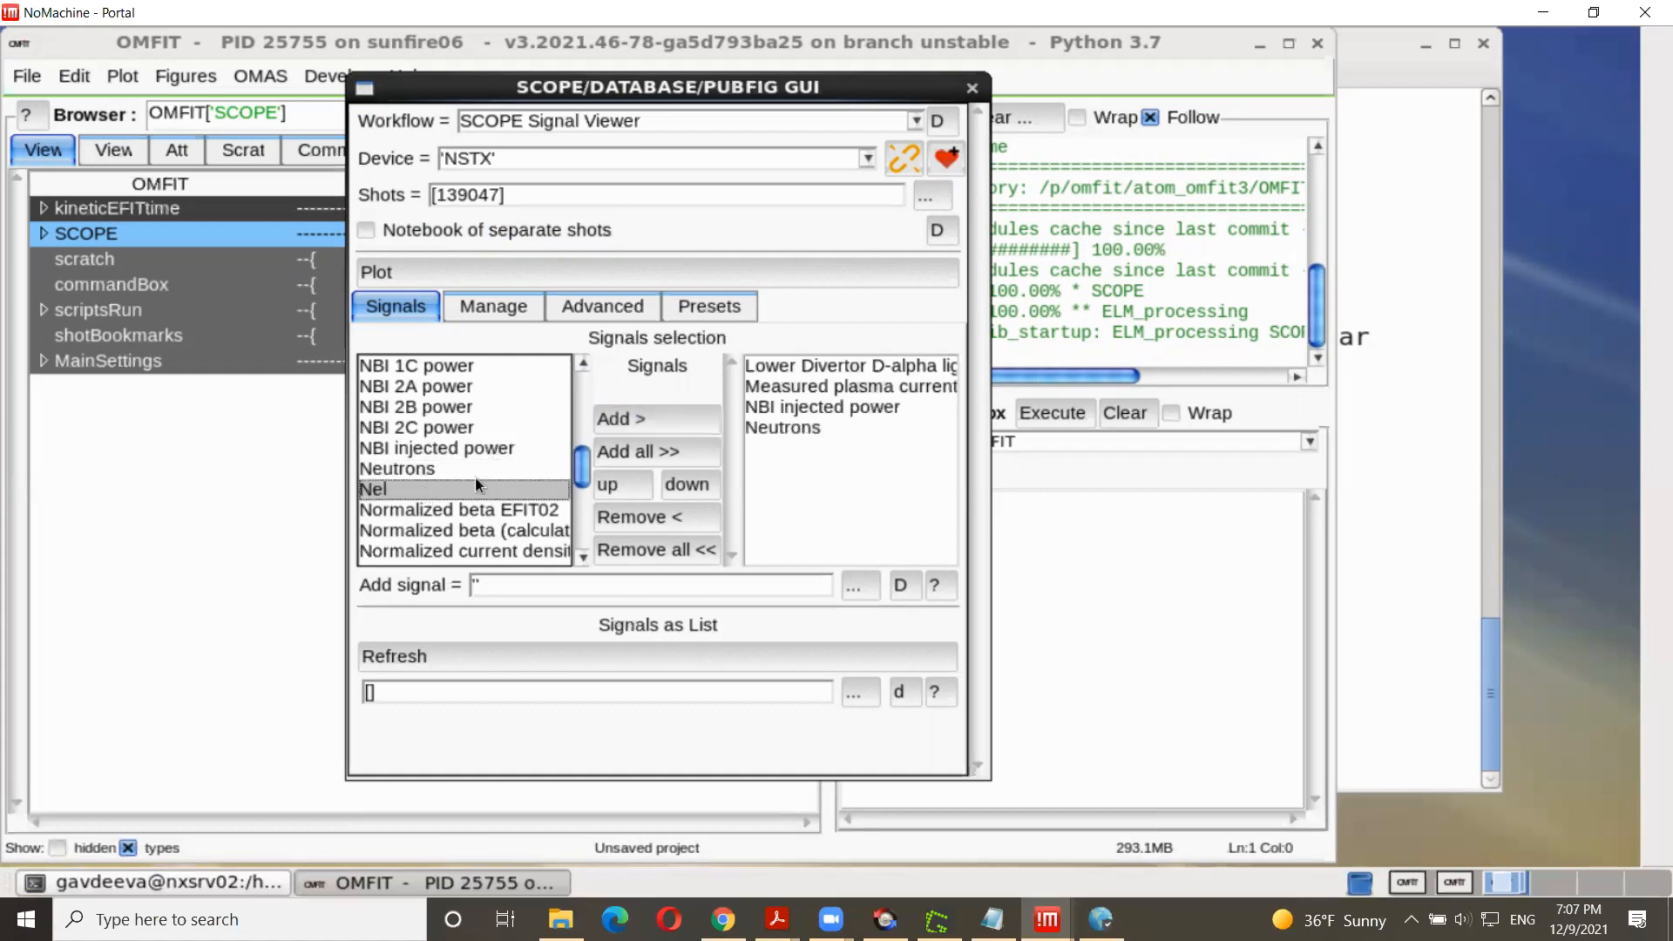
click(622, 418)
Step: Add the Stored energy signal to the plot selection
scroll(464, 485, down, 3)
scroll(464, 484, down, 5)
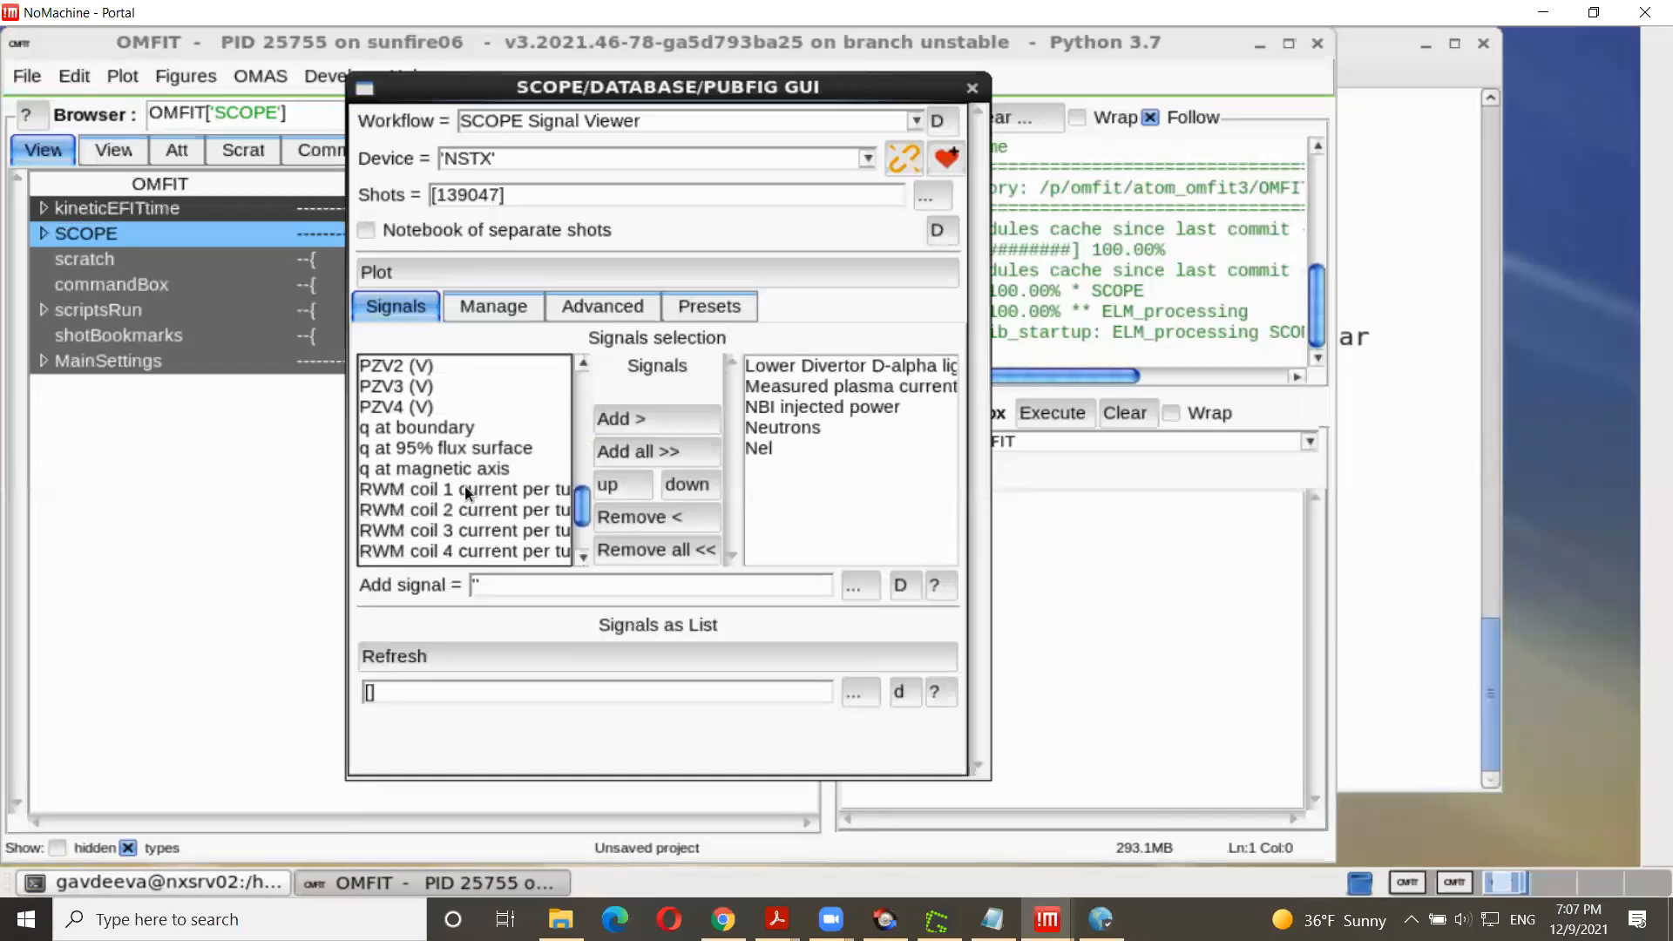
scroll(464, 484, down, 1)
click(506, 468)
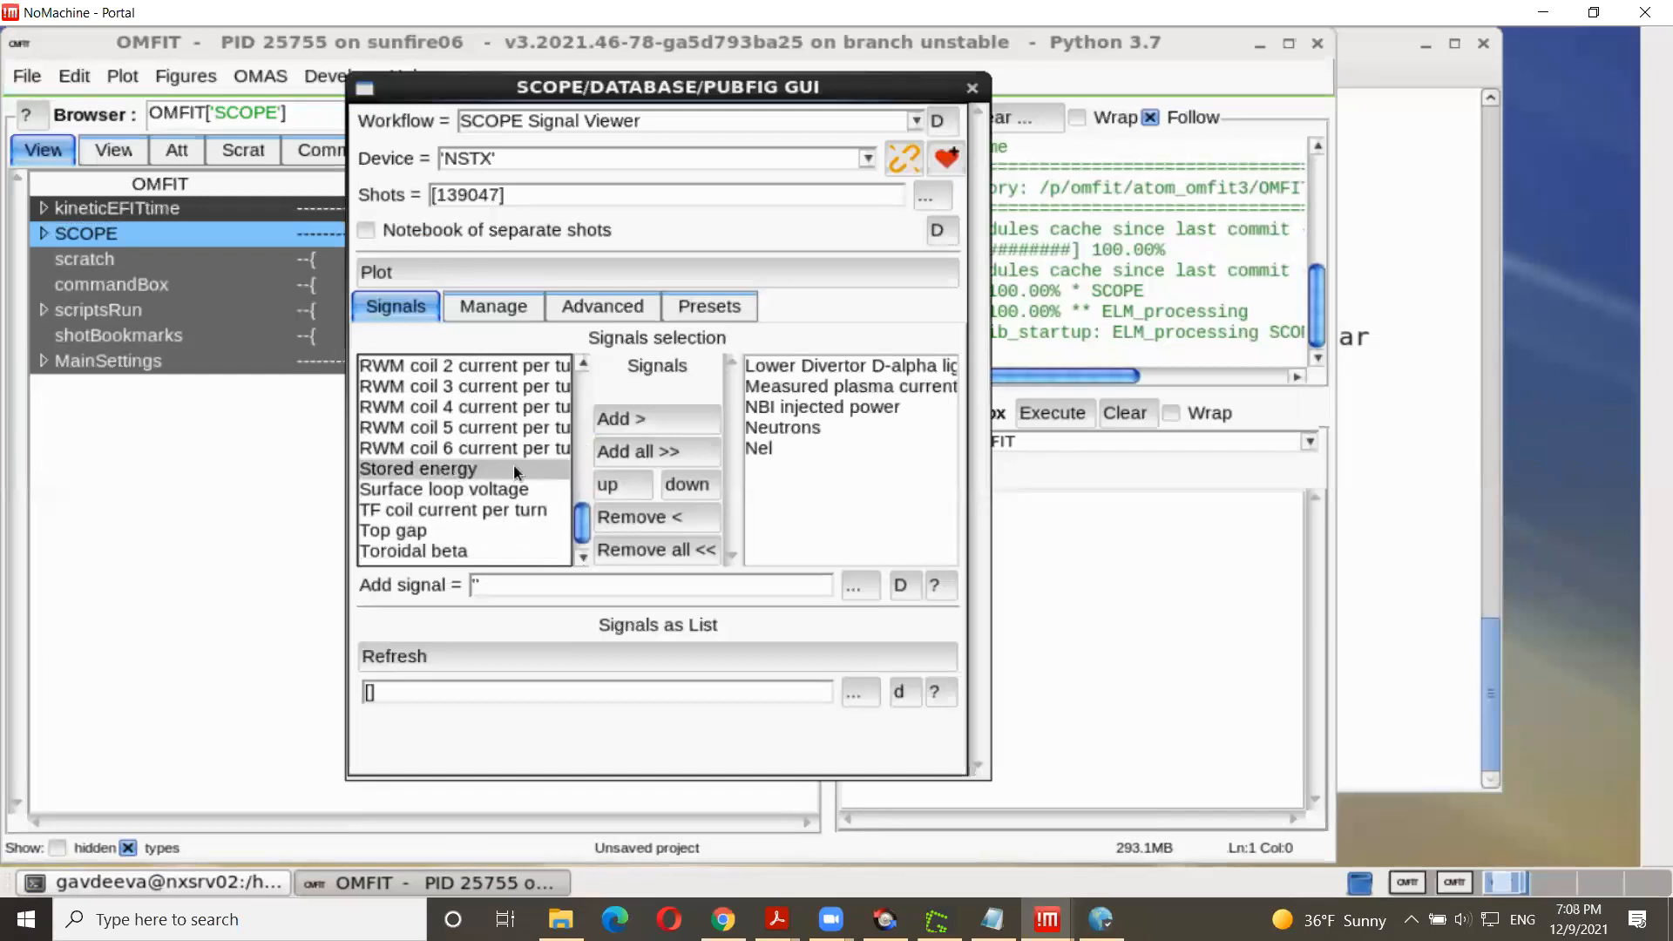
click(641, 418)
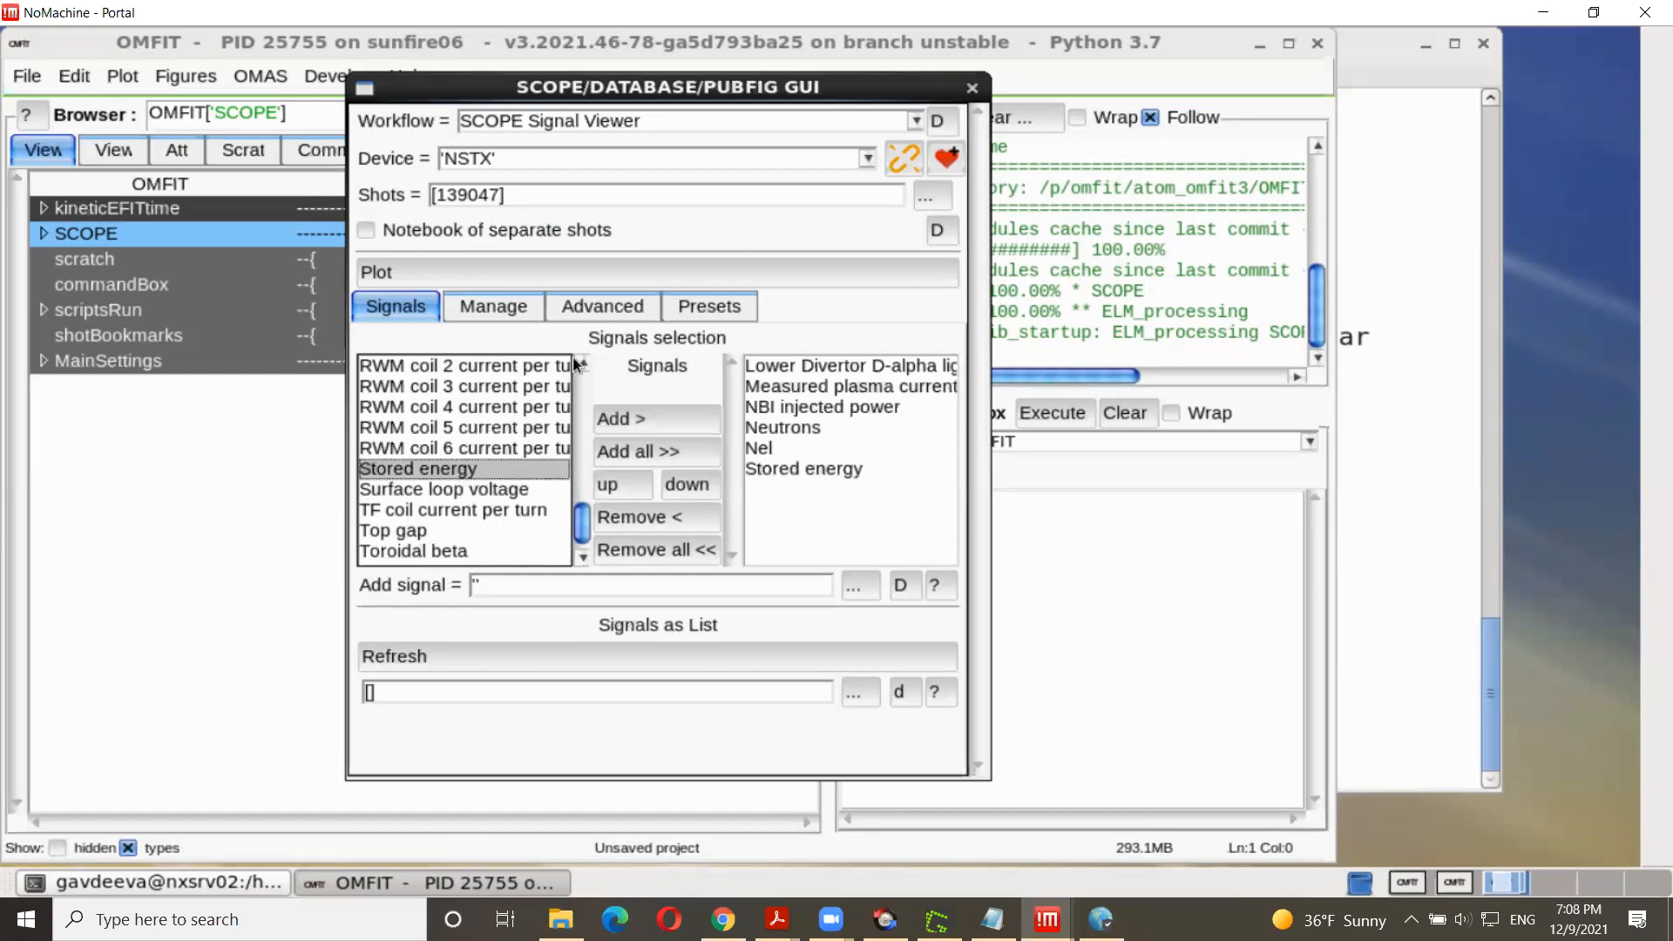
Step: Set the advanced plot time range to [0, 1] s and plot the selected signals
click(603, 302)
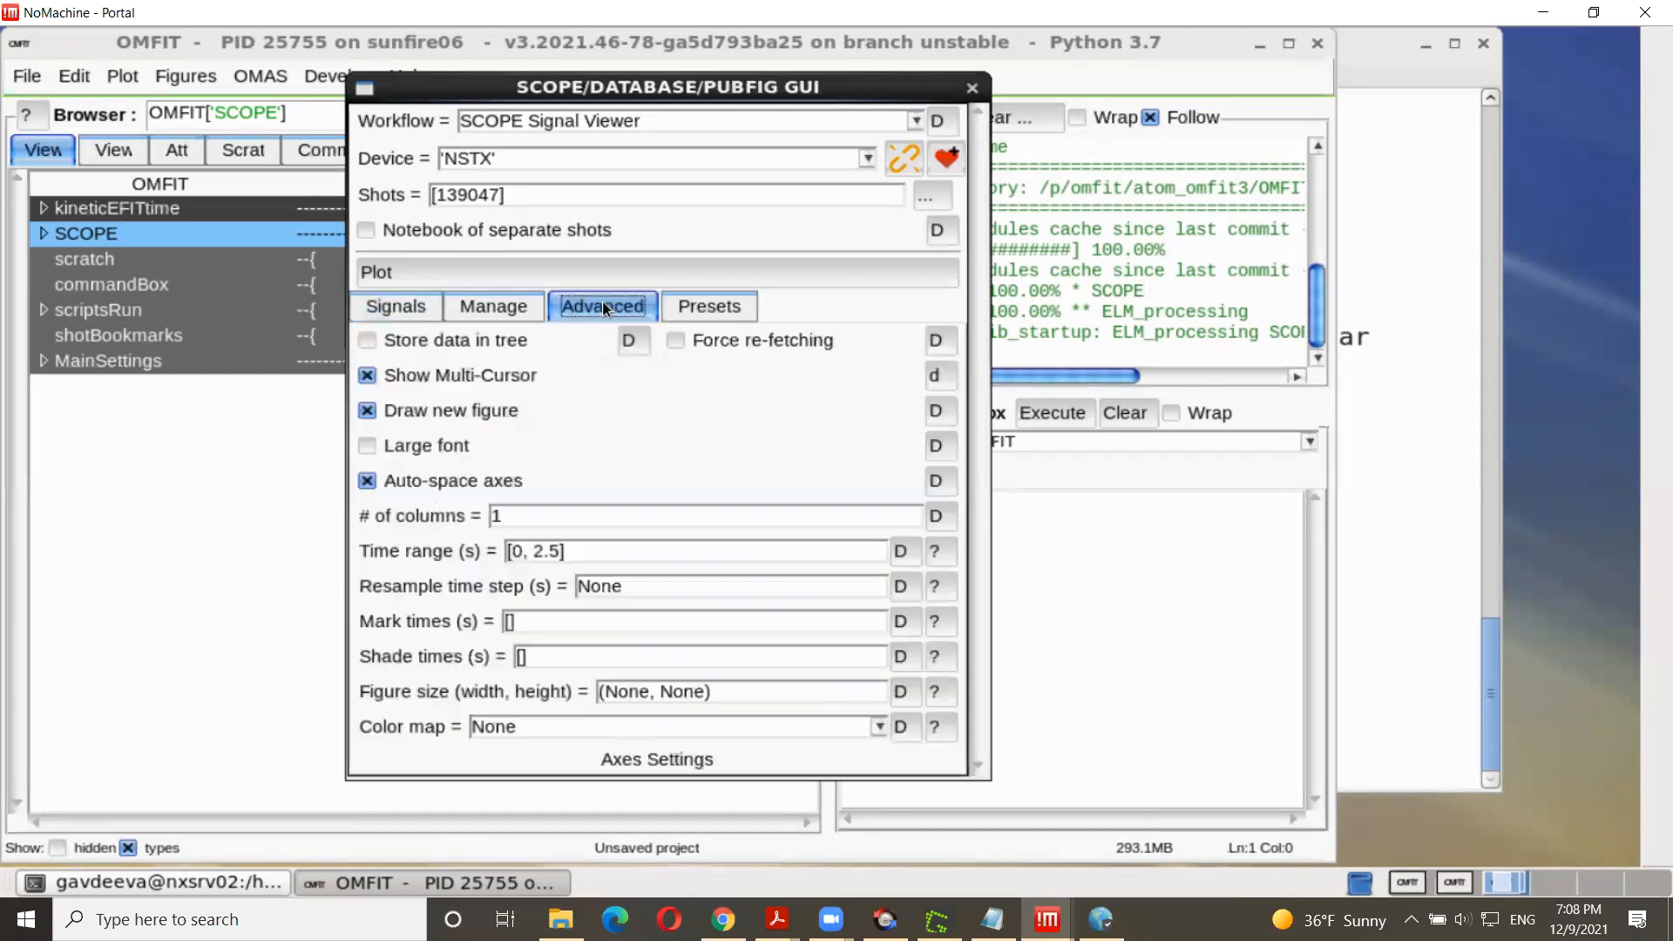
click(548, 551)
double_click(548, 550)
key(BackSpace)
key(BackSpace)
key(Return)
text(1)
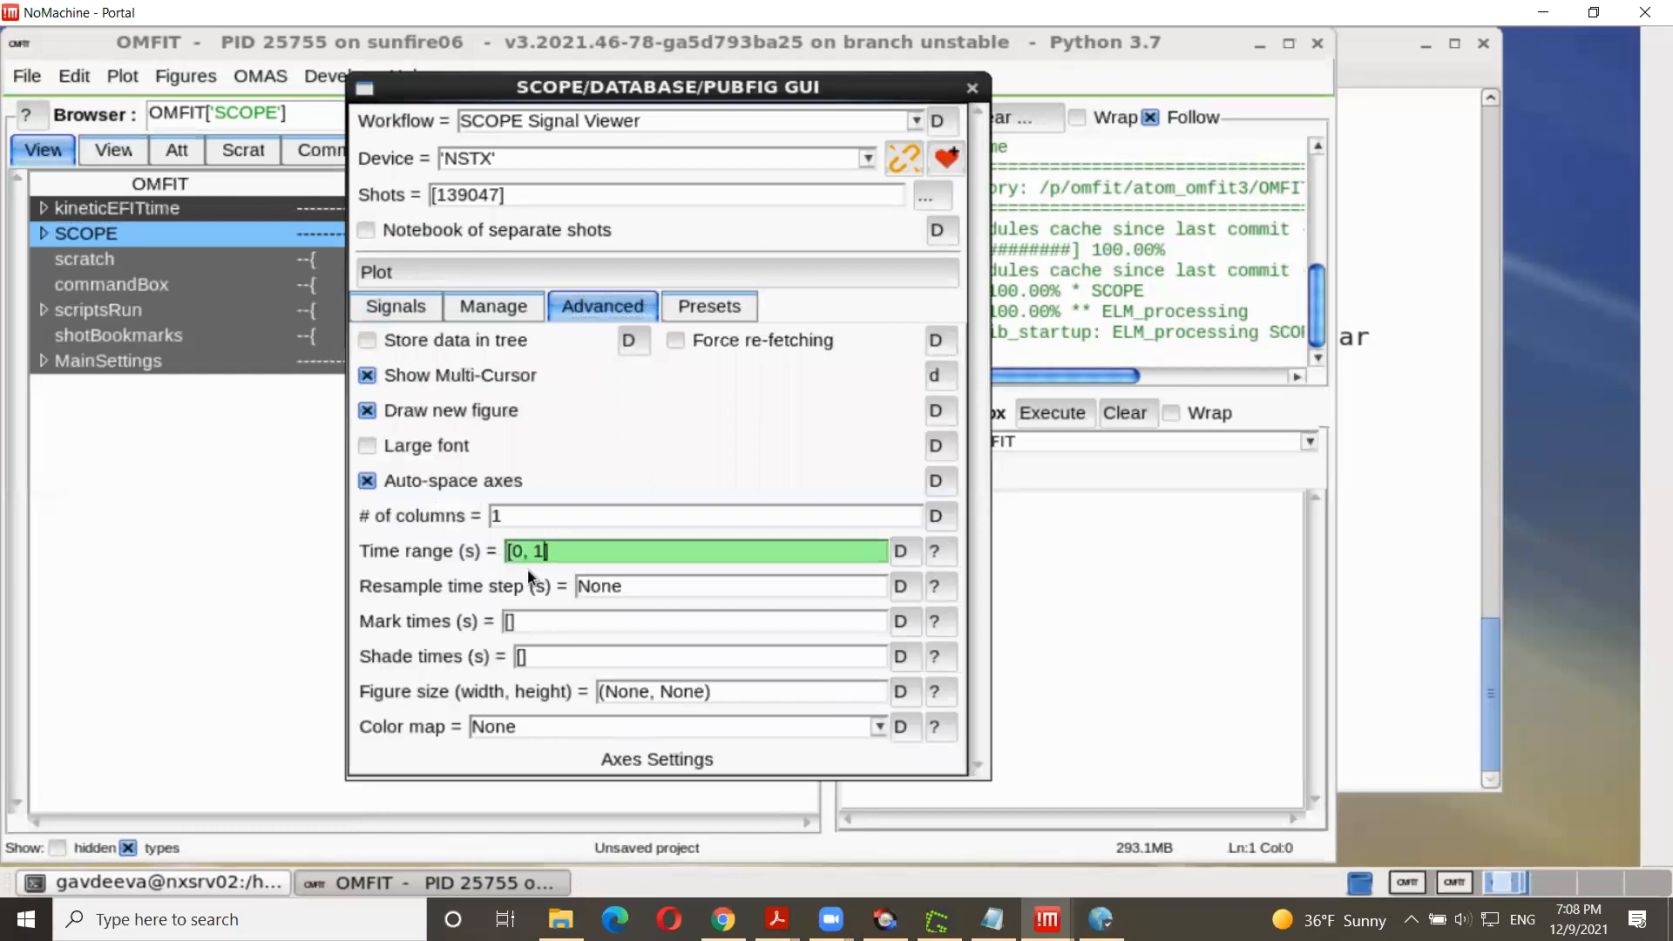
key(Return)
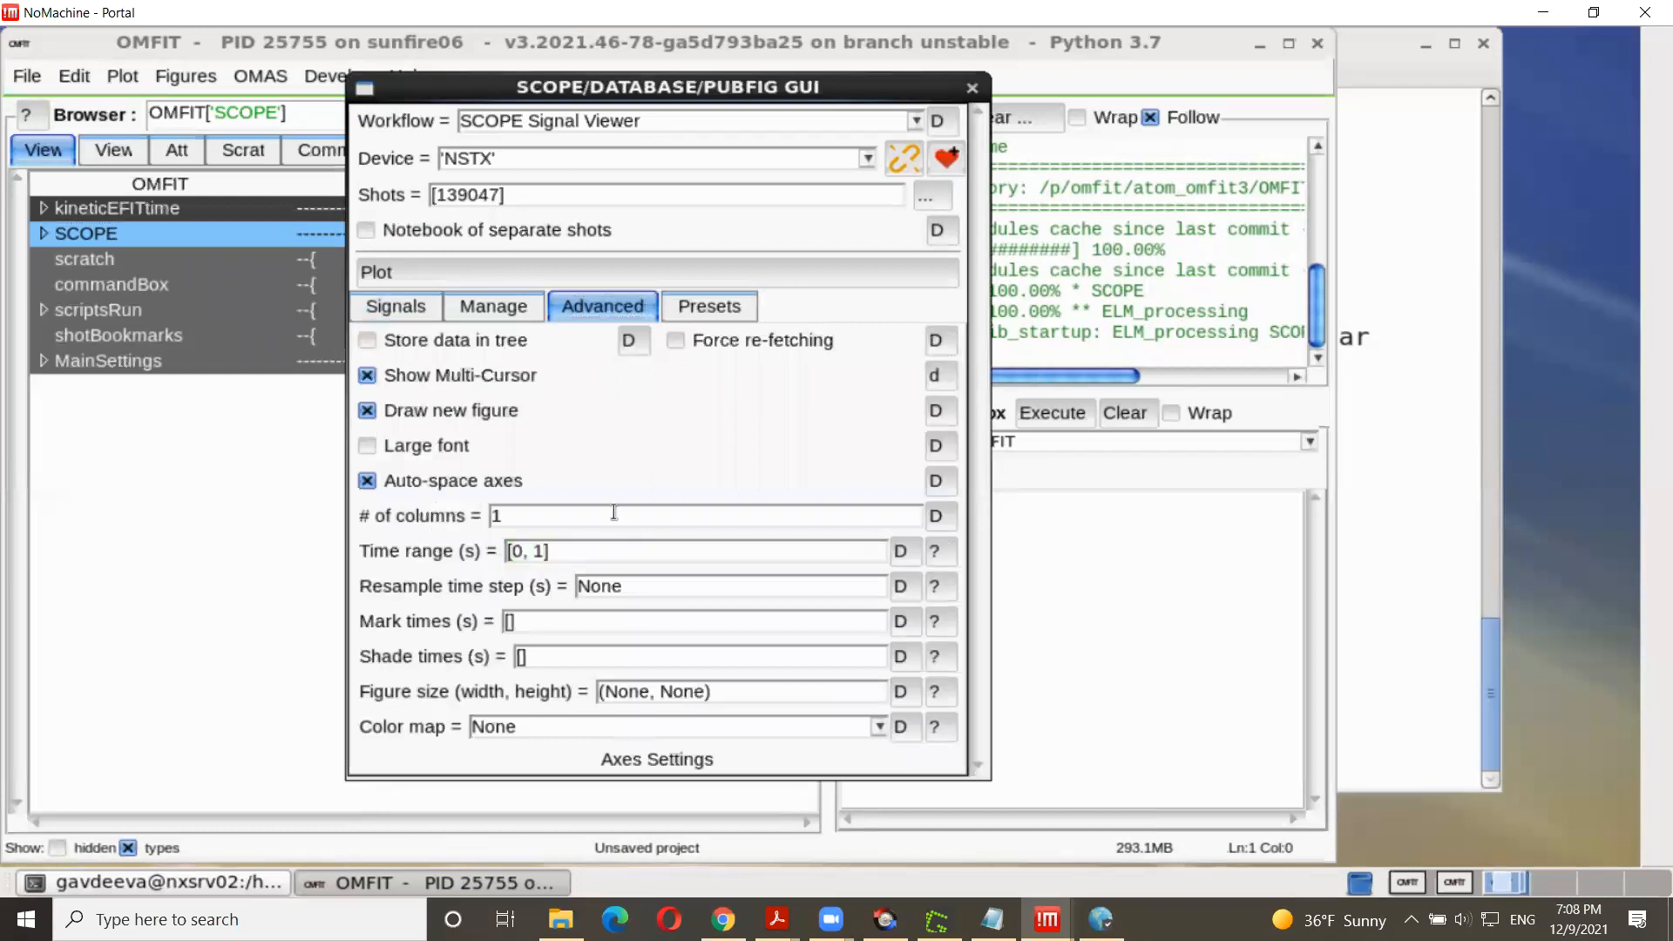
click(422, 276)
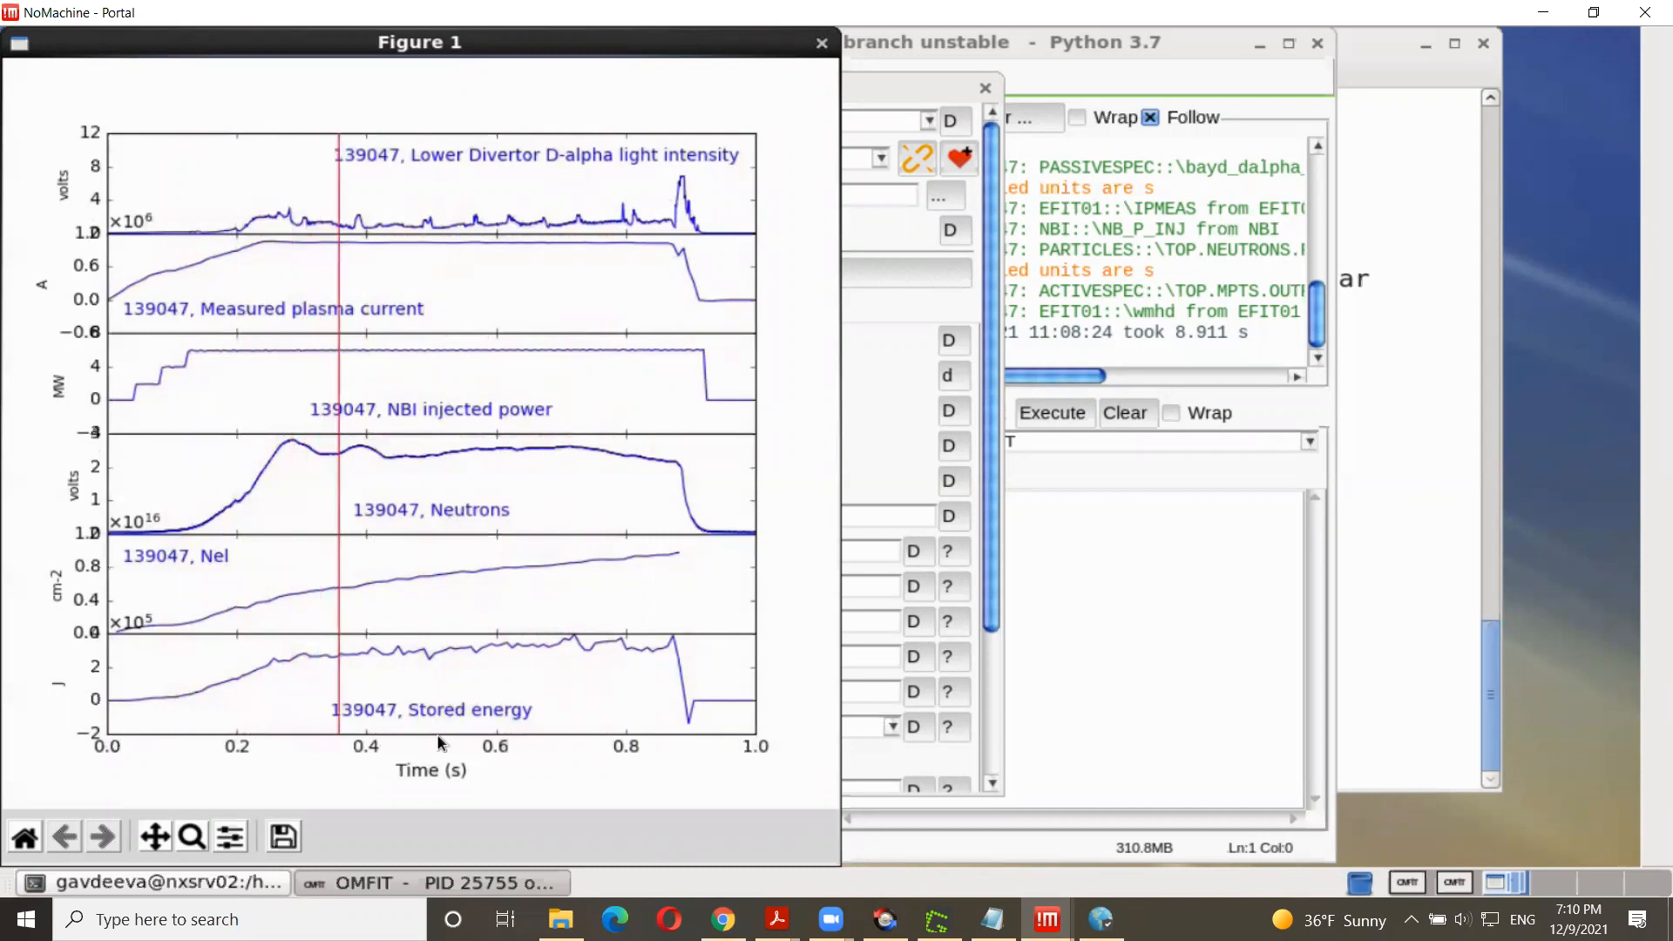
Step: Close the plot figure and the SCOPE window, and open the kineticEFITtime module's GUI
click(822, 42)
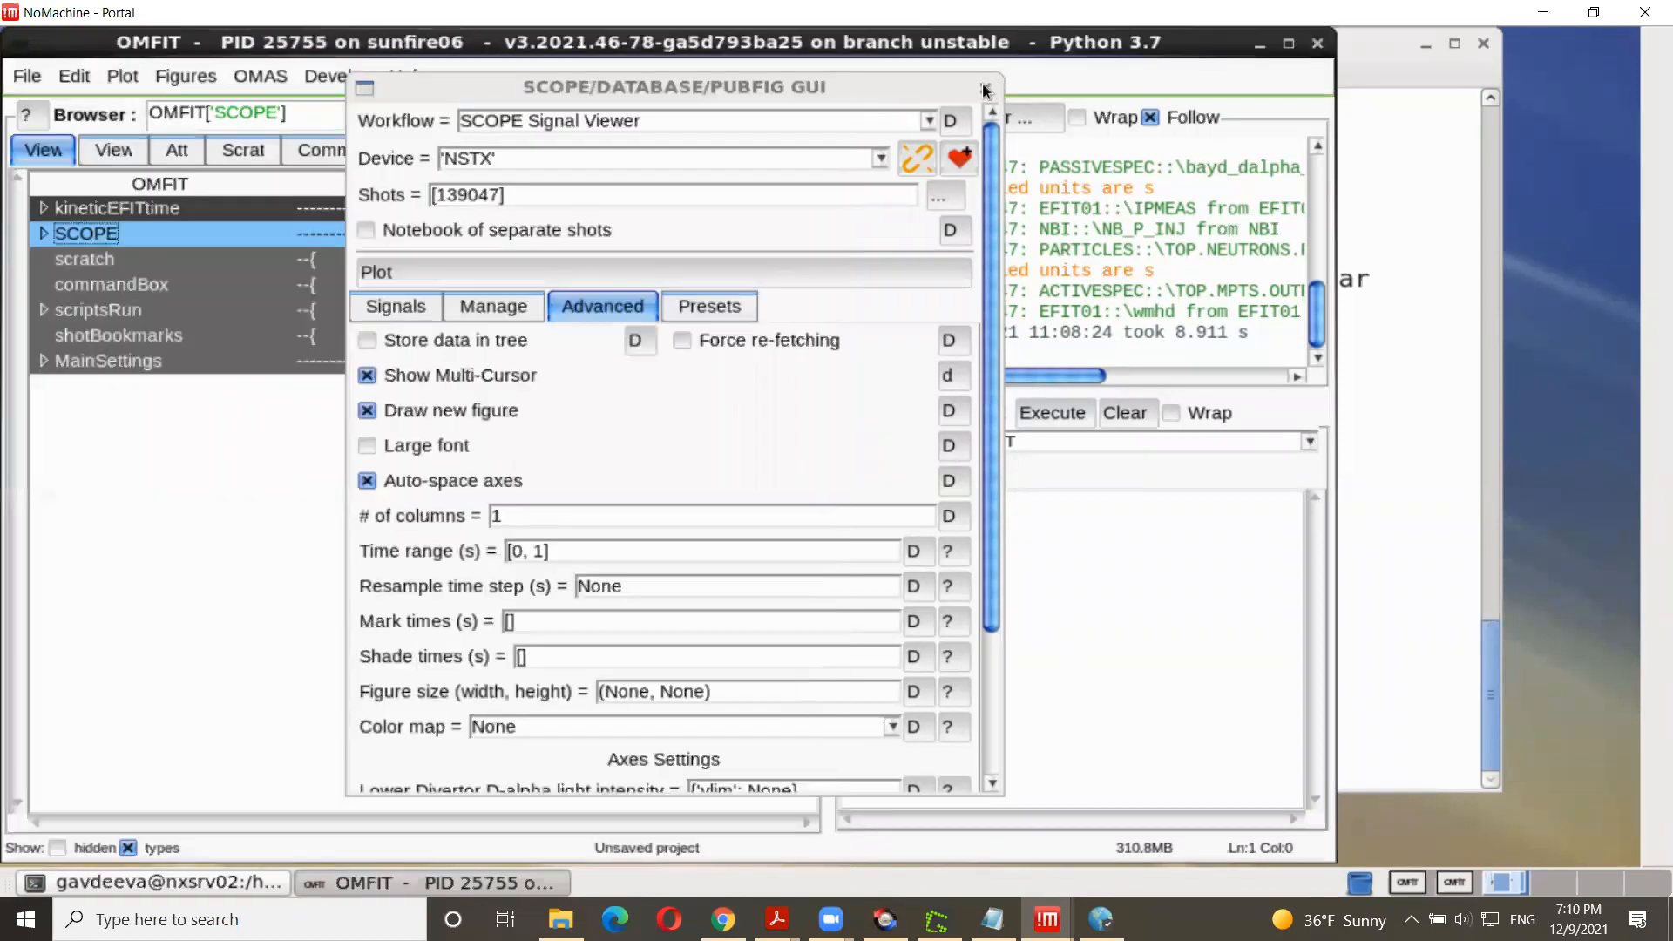
click(150, 209)
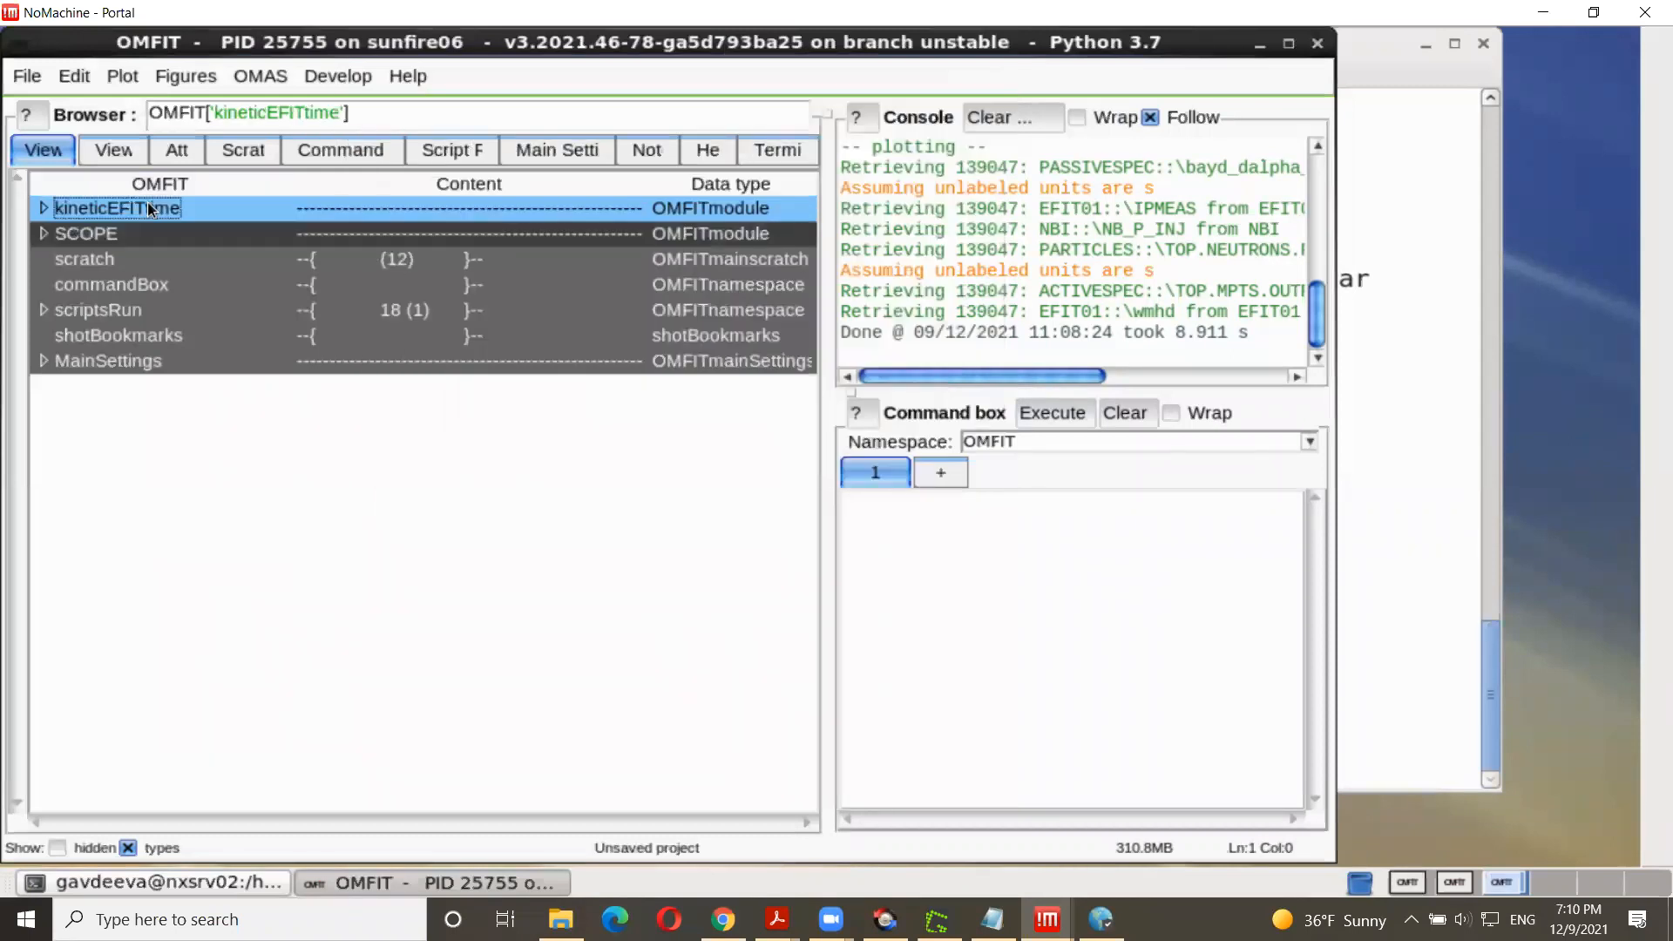
double_click(150, 209)
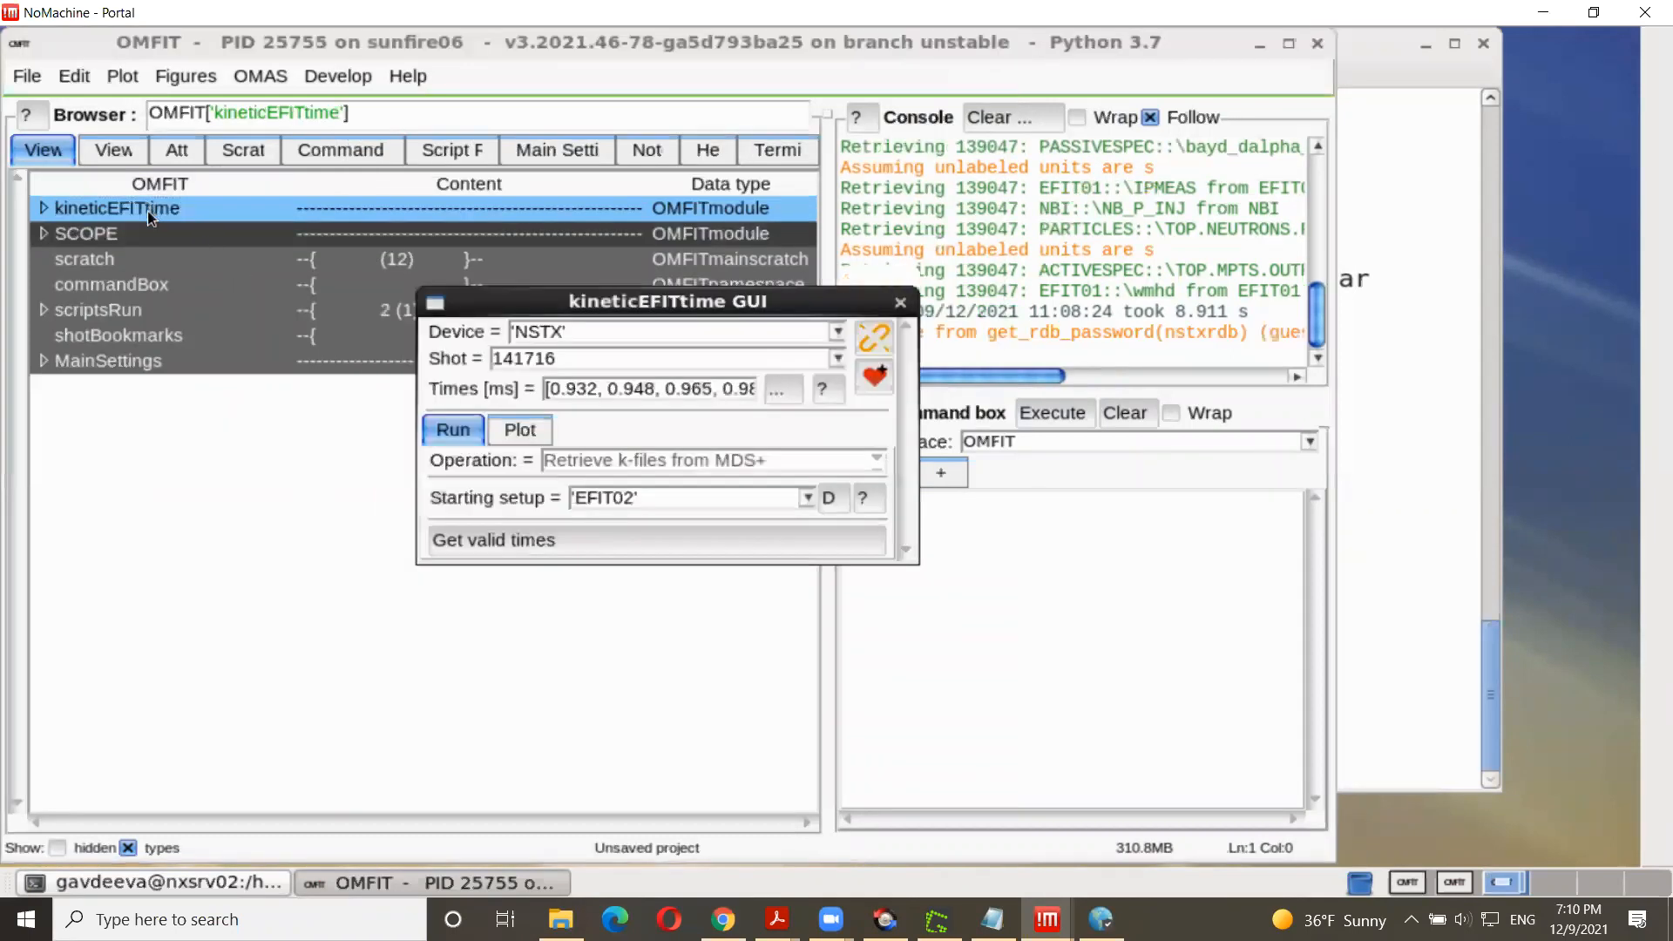
Step: Set the kineticEFITtime shot number to 139047
drag(557, 358, 486, 361)
text(1)
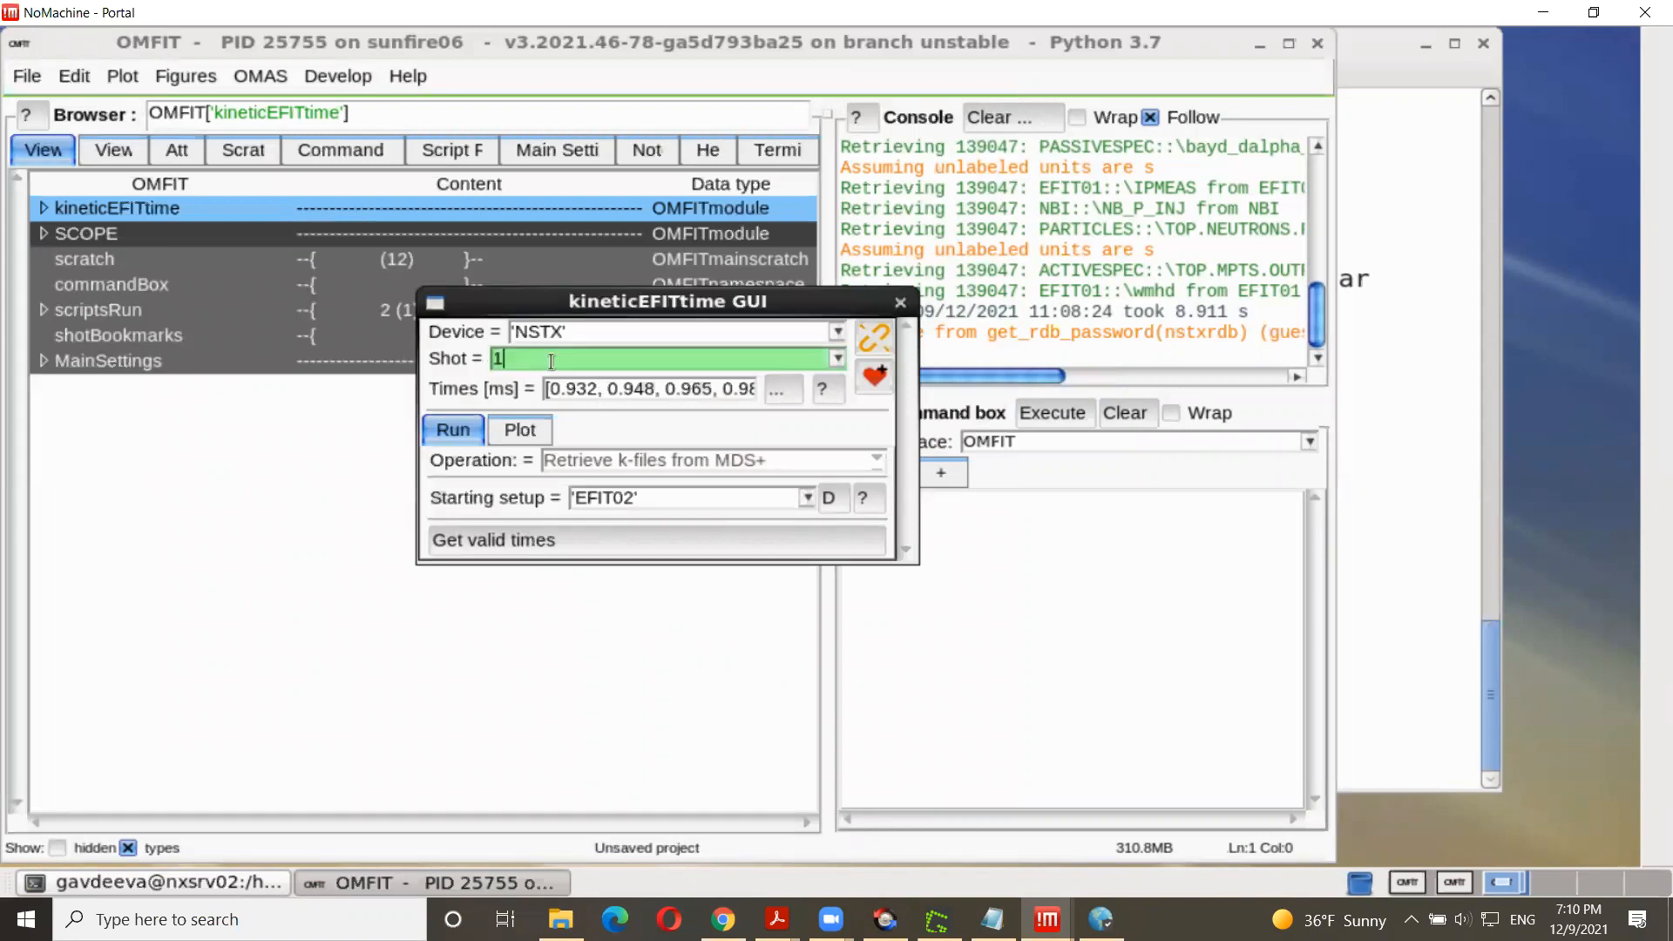
text(39047)
key(Return)
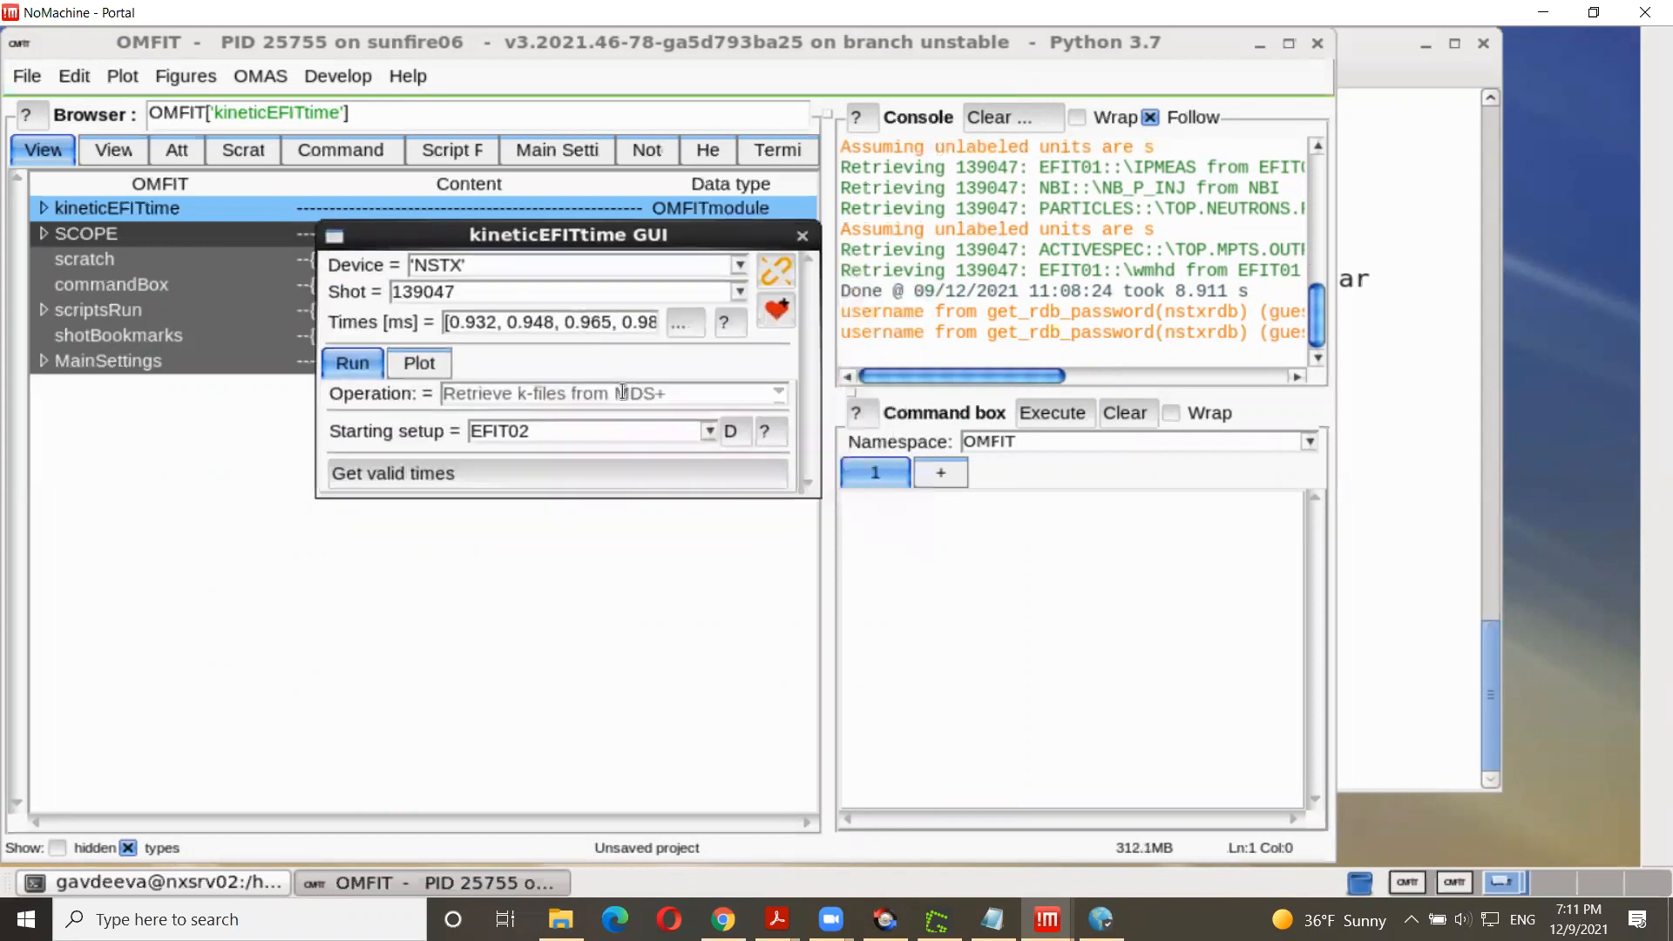
Step: Choose EFIT01 as the starting setup and get its valid times
click(709, 433)
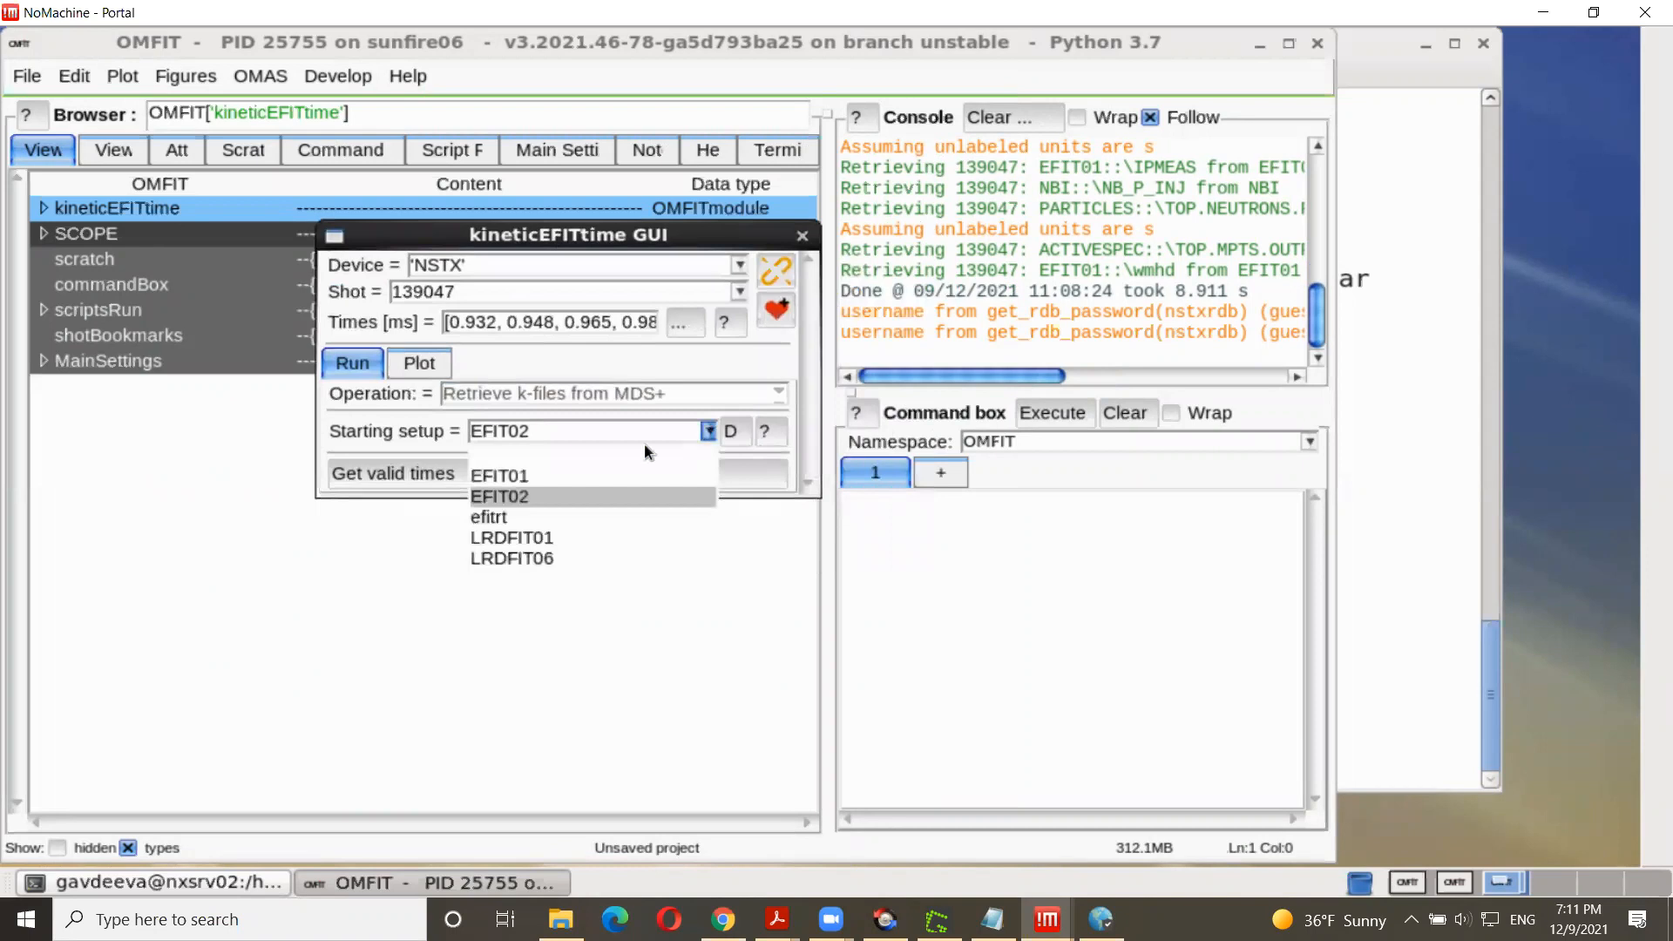
click(503, 476)
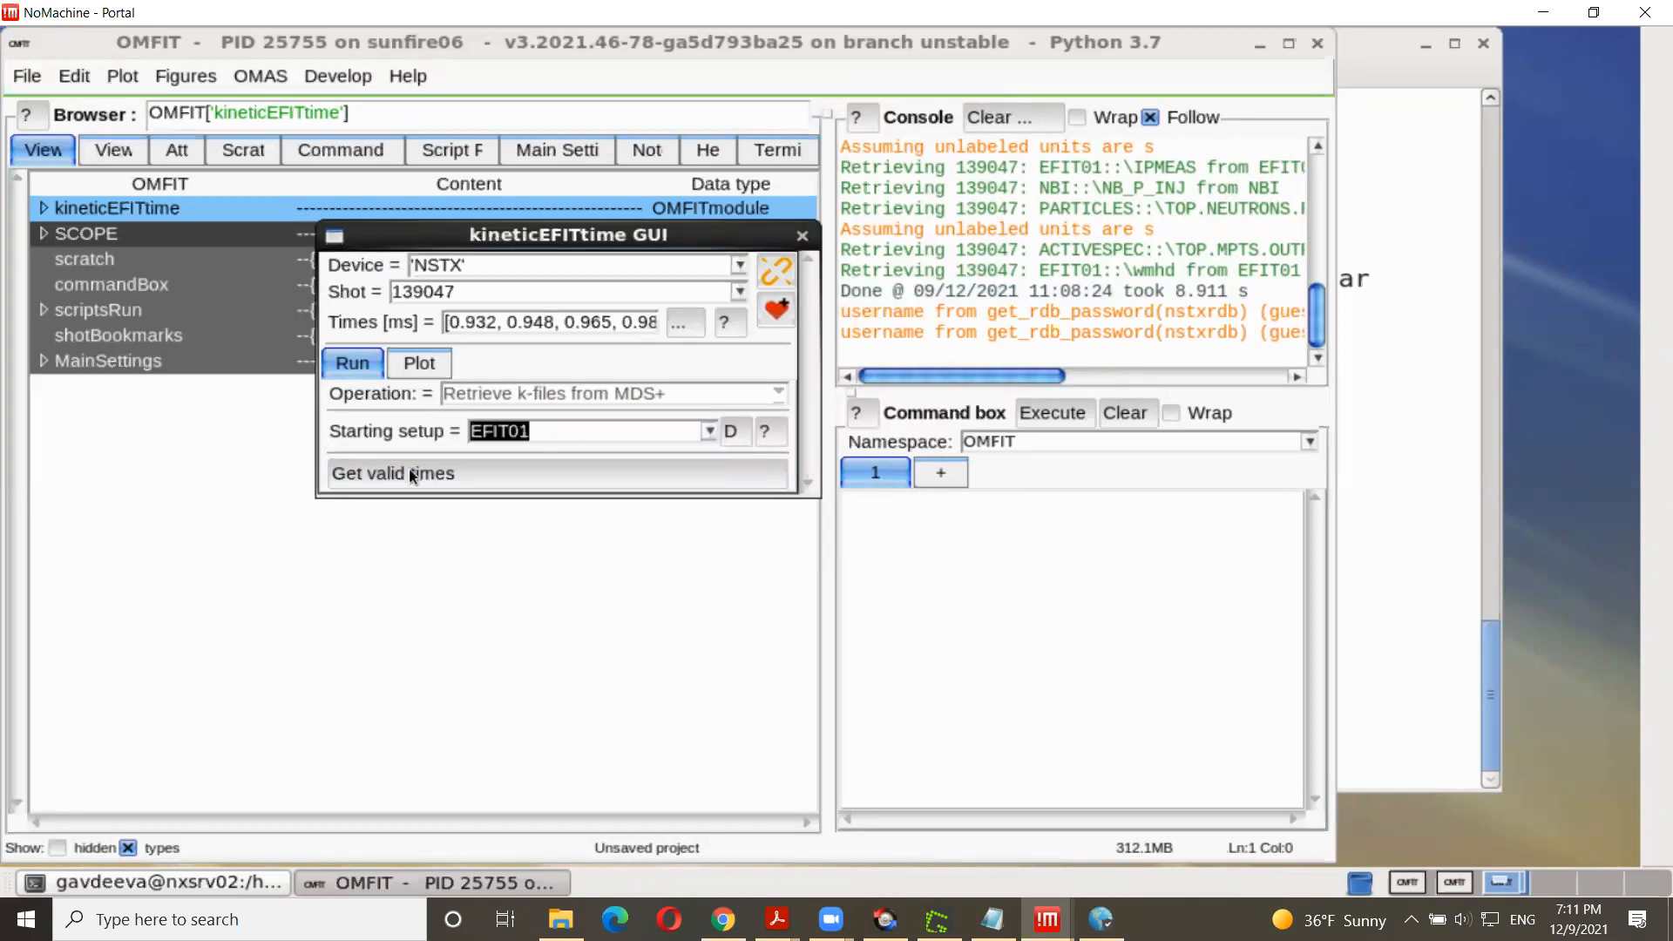
click(468, 472)
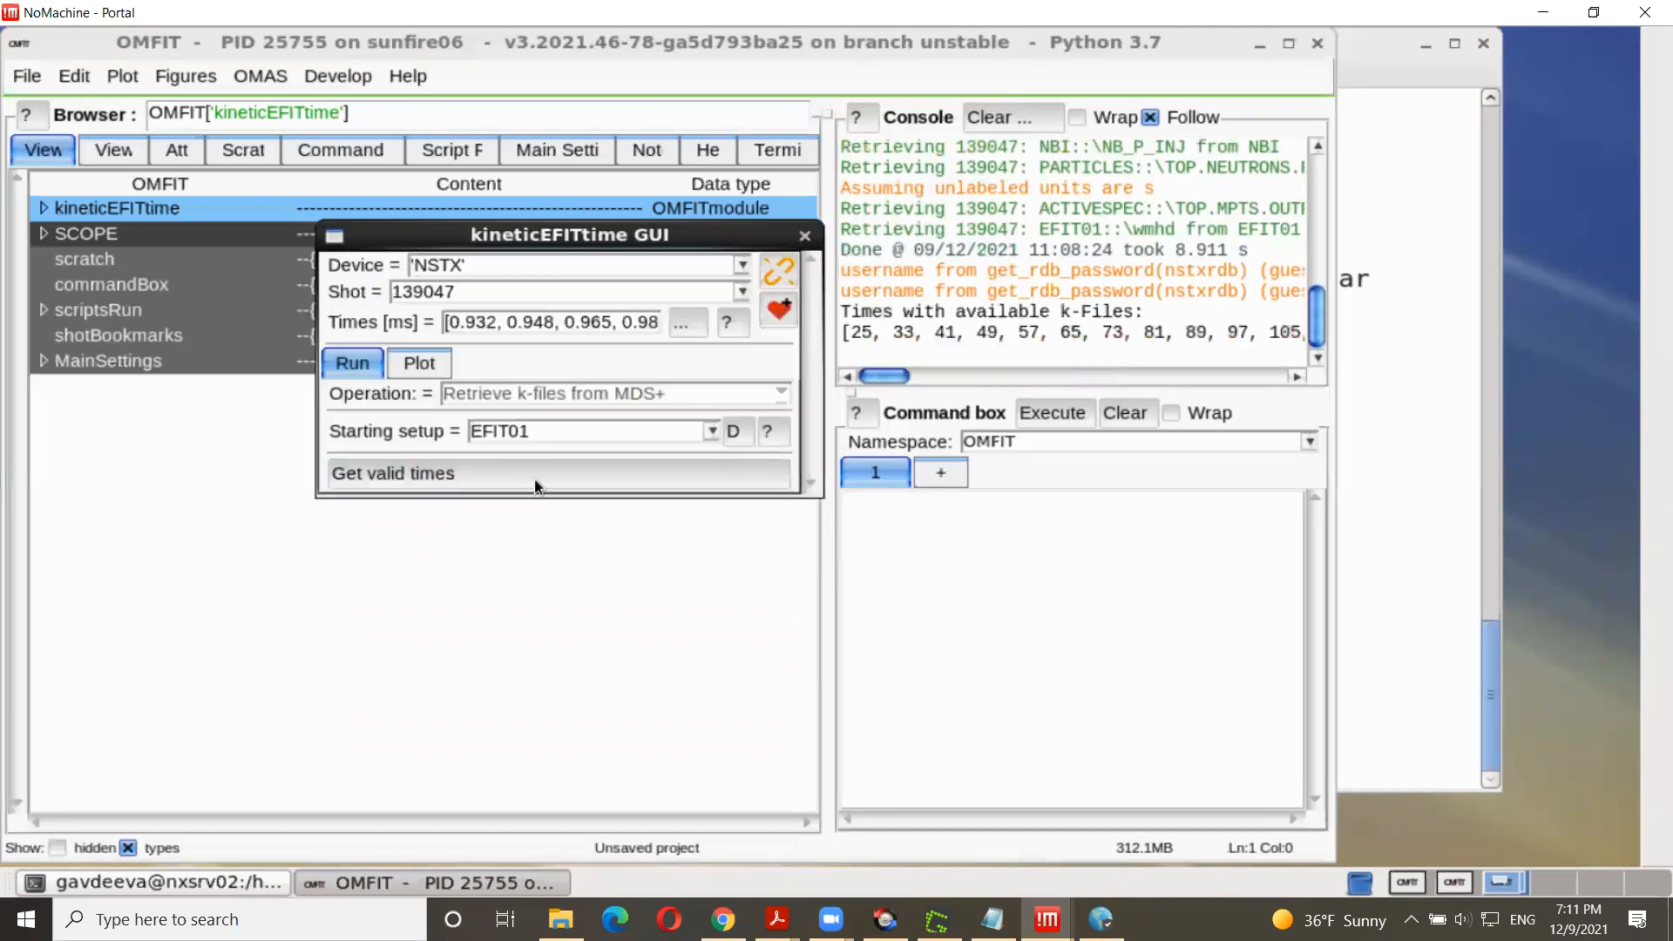
Step: Wrap the console text and select the available k-file times from 105 through 537 for copying
click(1079, 117)
scroll(1049, 240, down, 5)
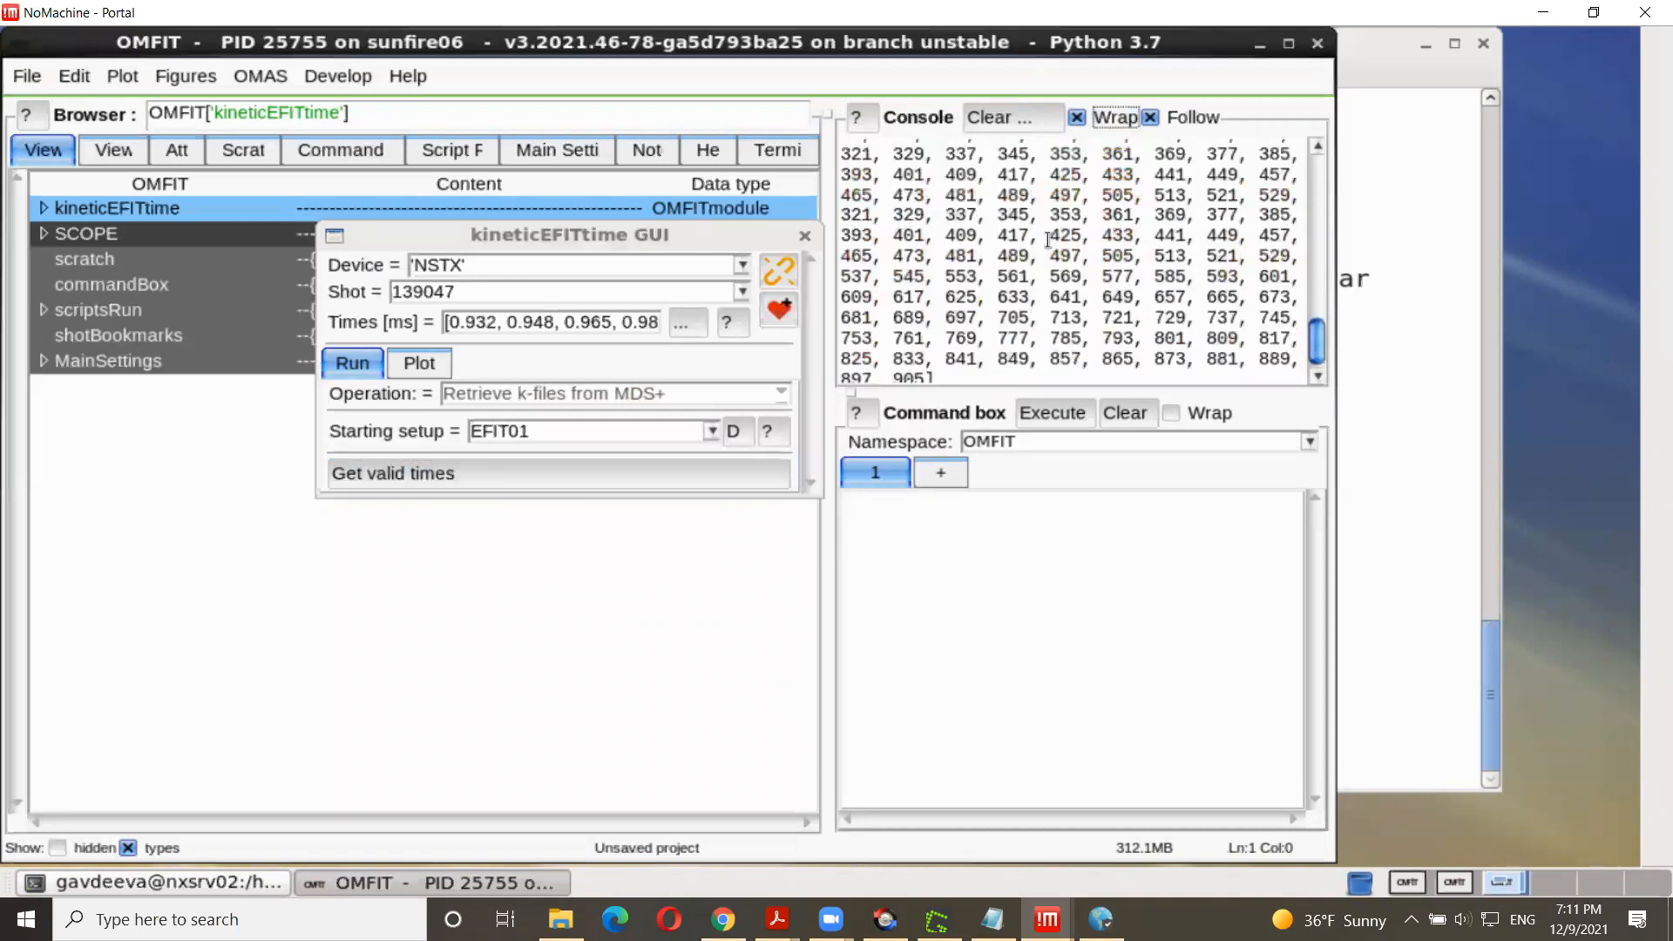
scroll(1048, 239, up, 2)
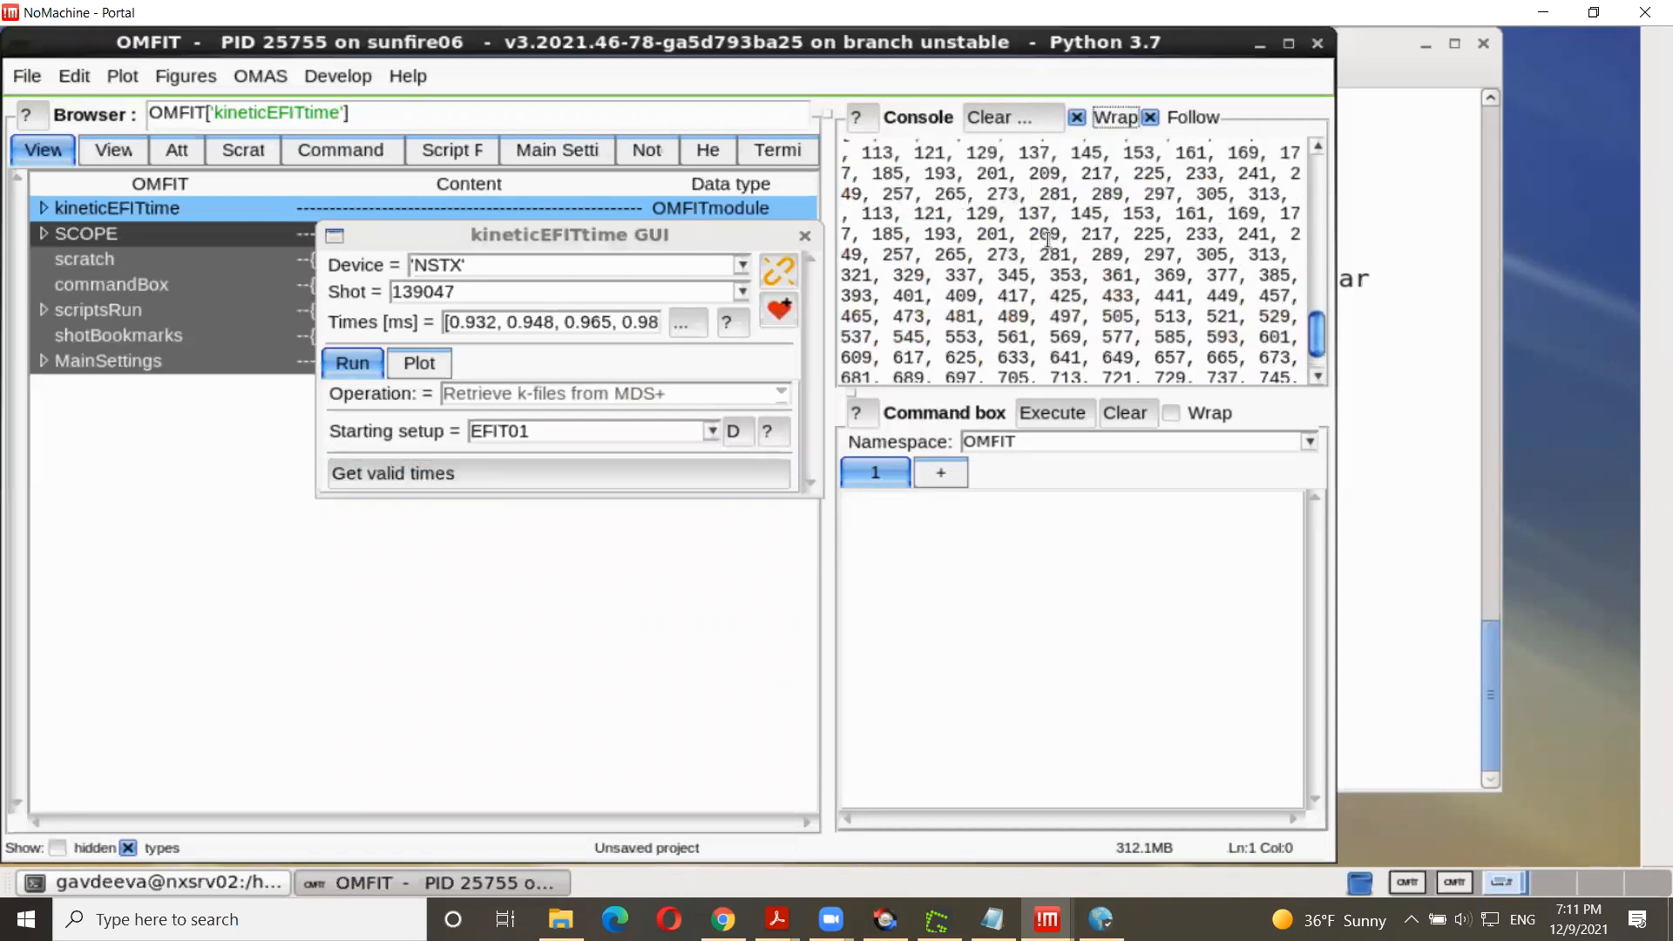
click(1268, 190)
drag(1271, 193, 880, 338)
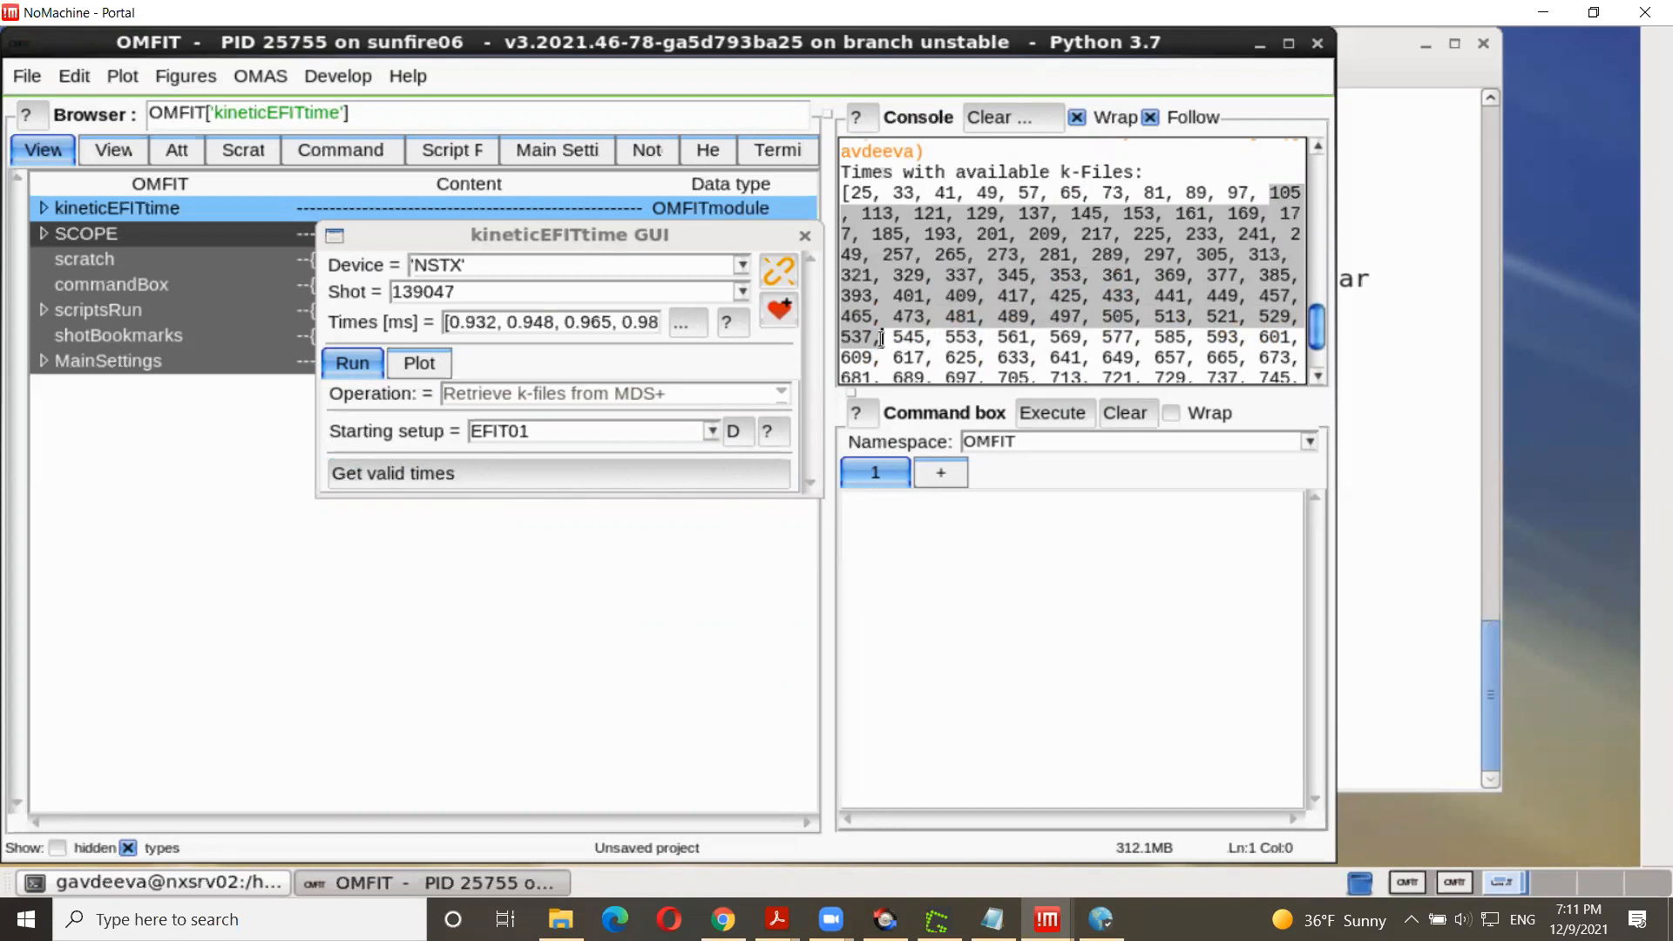
Step: Replace the Times [ms] list with the copied times 105 to 537, keep every tenth with [::10], and update it
click(689, 321)
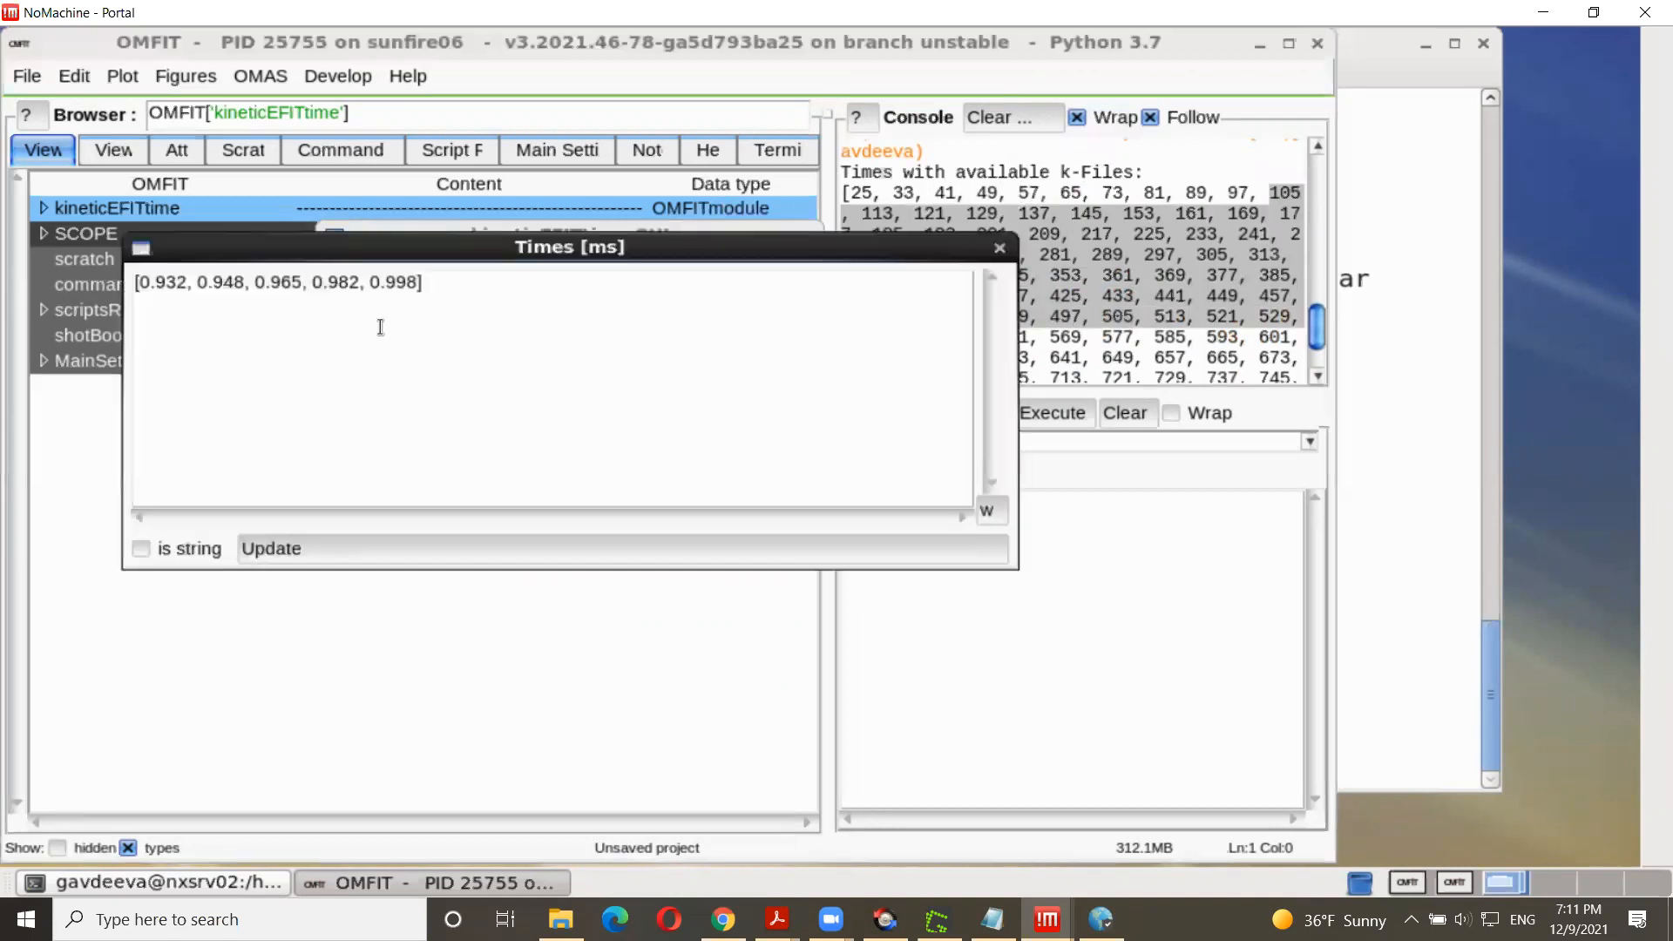
drag(420, 282, 138, 281)
key(ctrl+v)
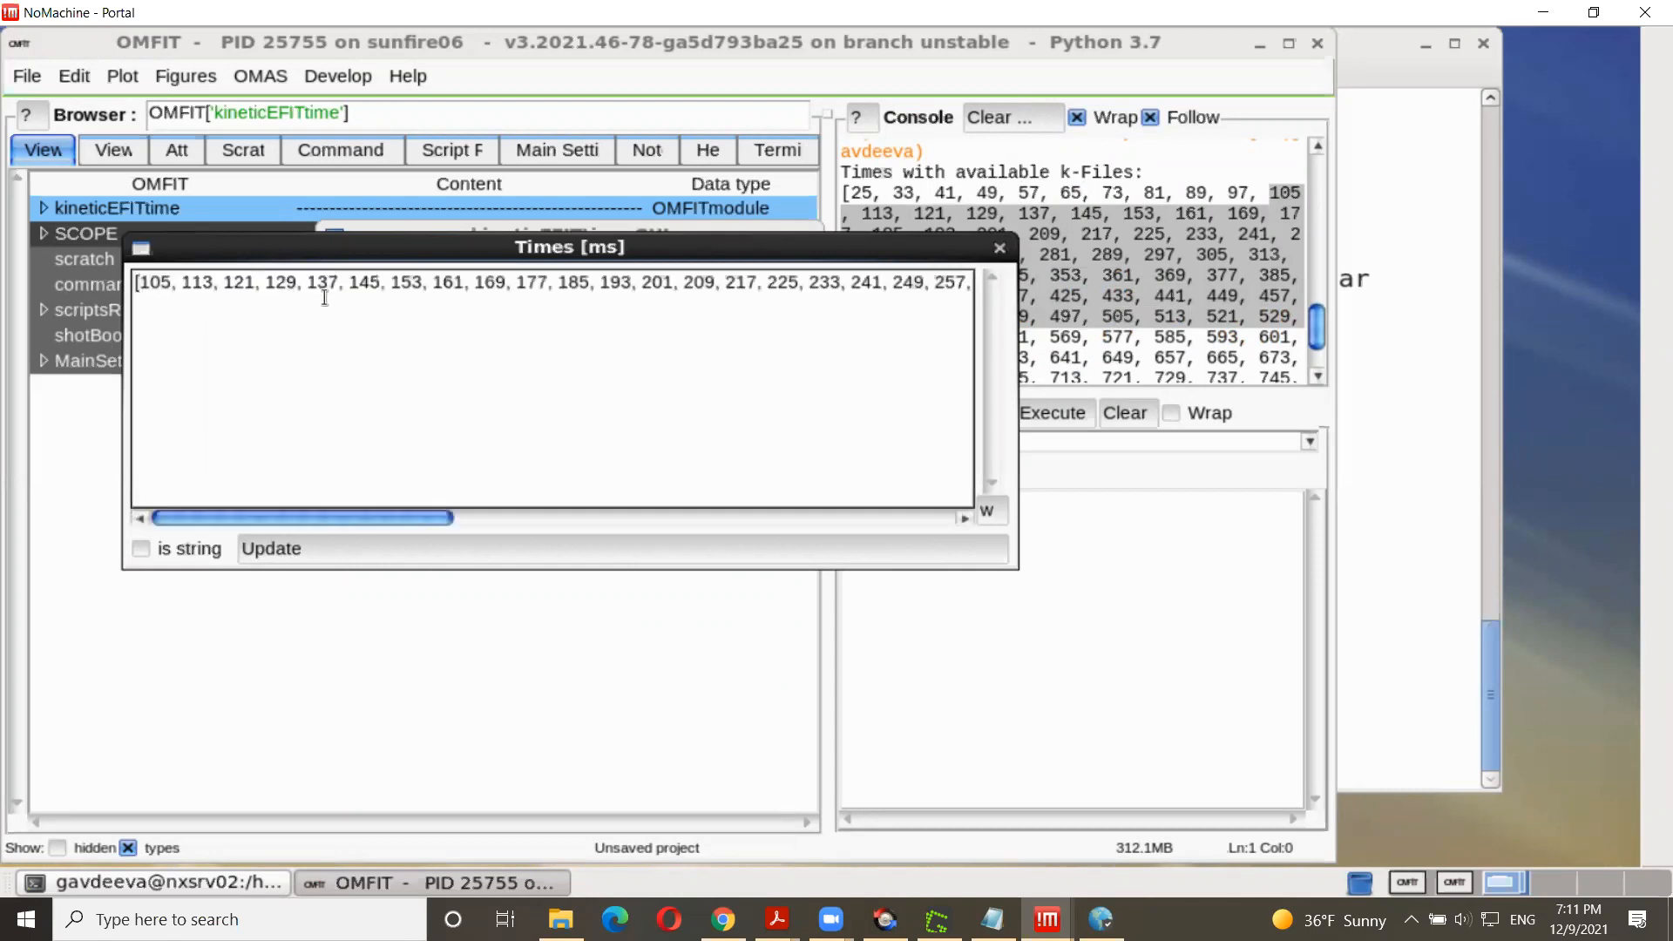
drag(363, 515, 897, 520)
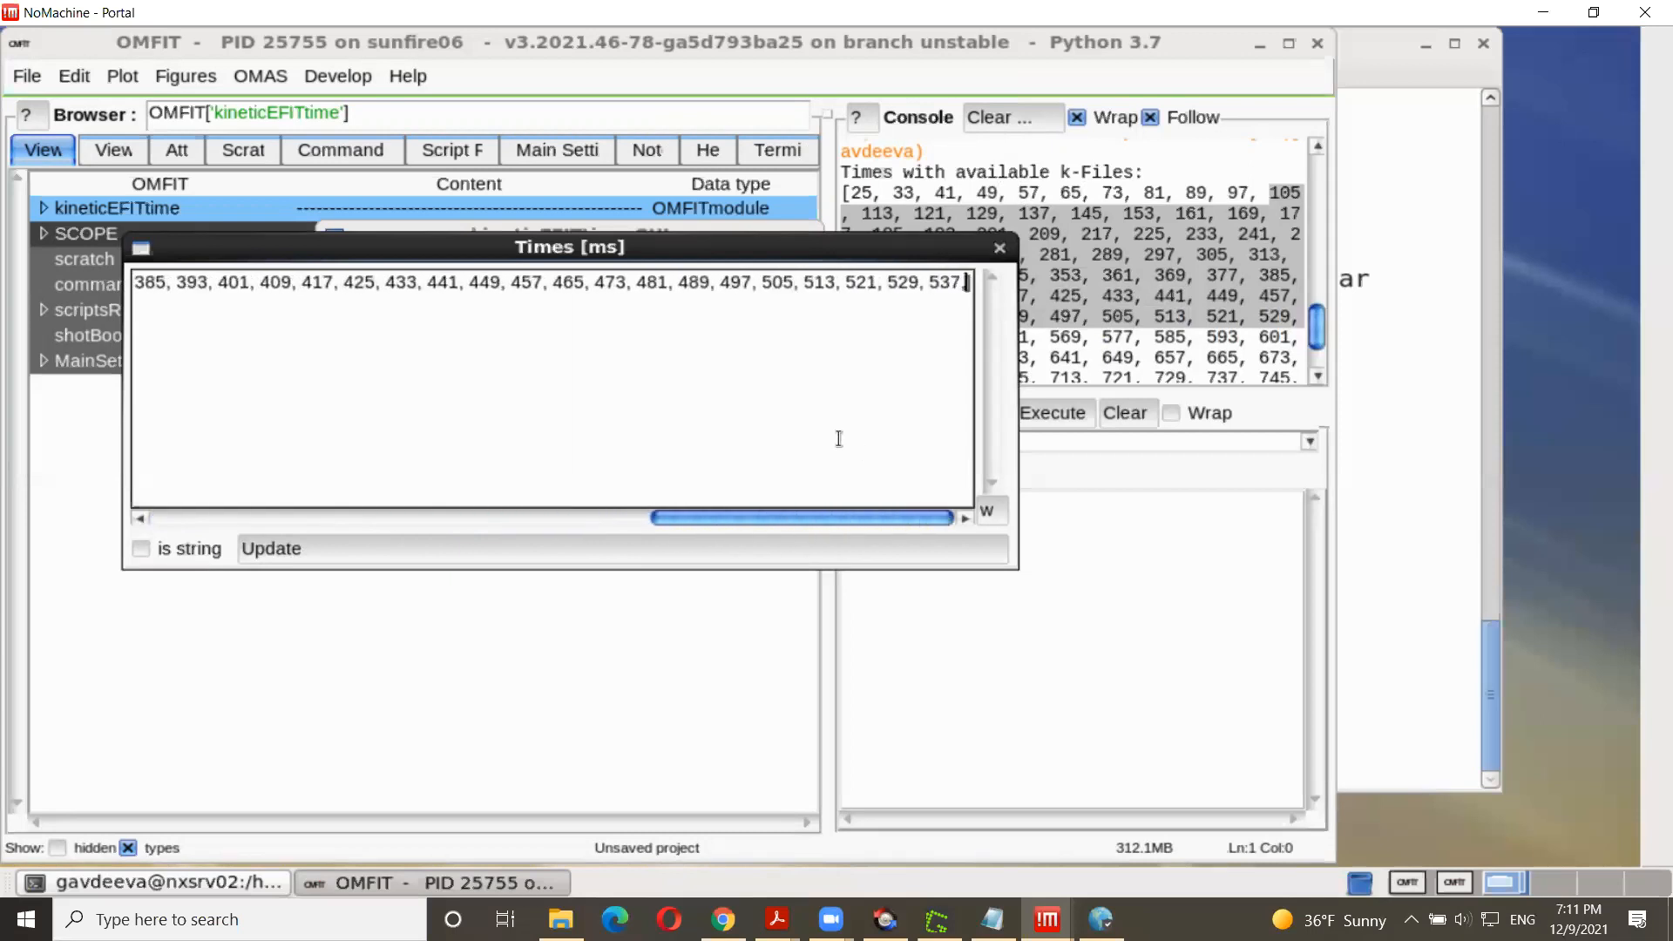
key(BackSpace)
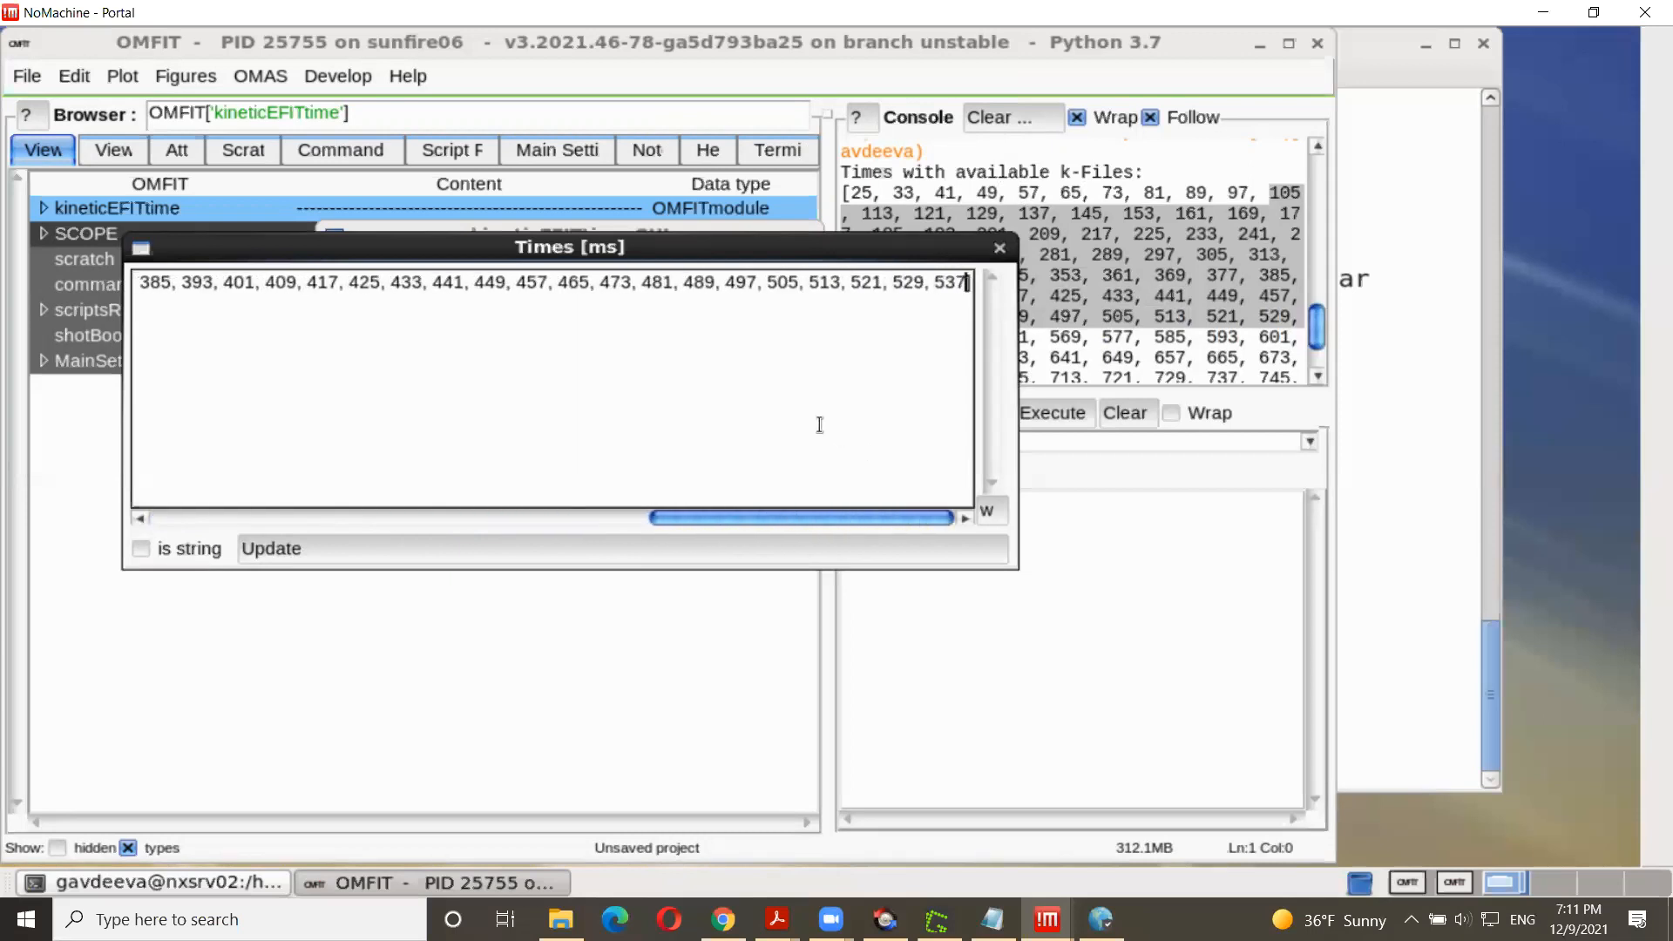
text(][)
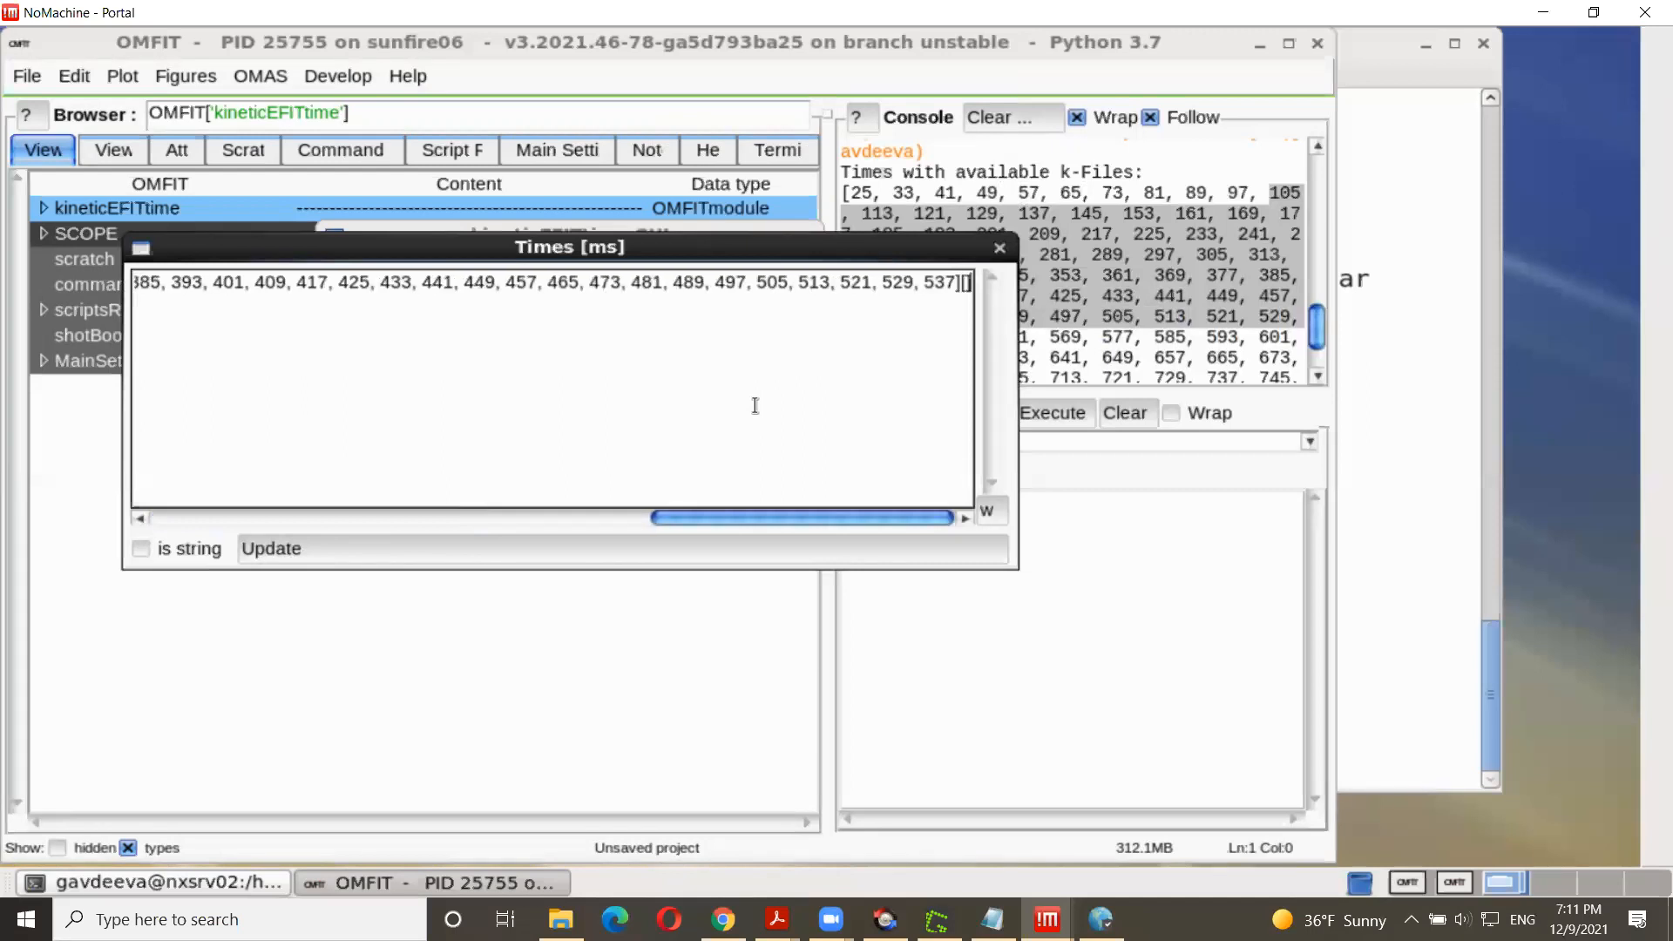
text(:])
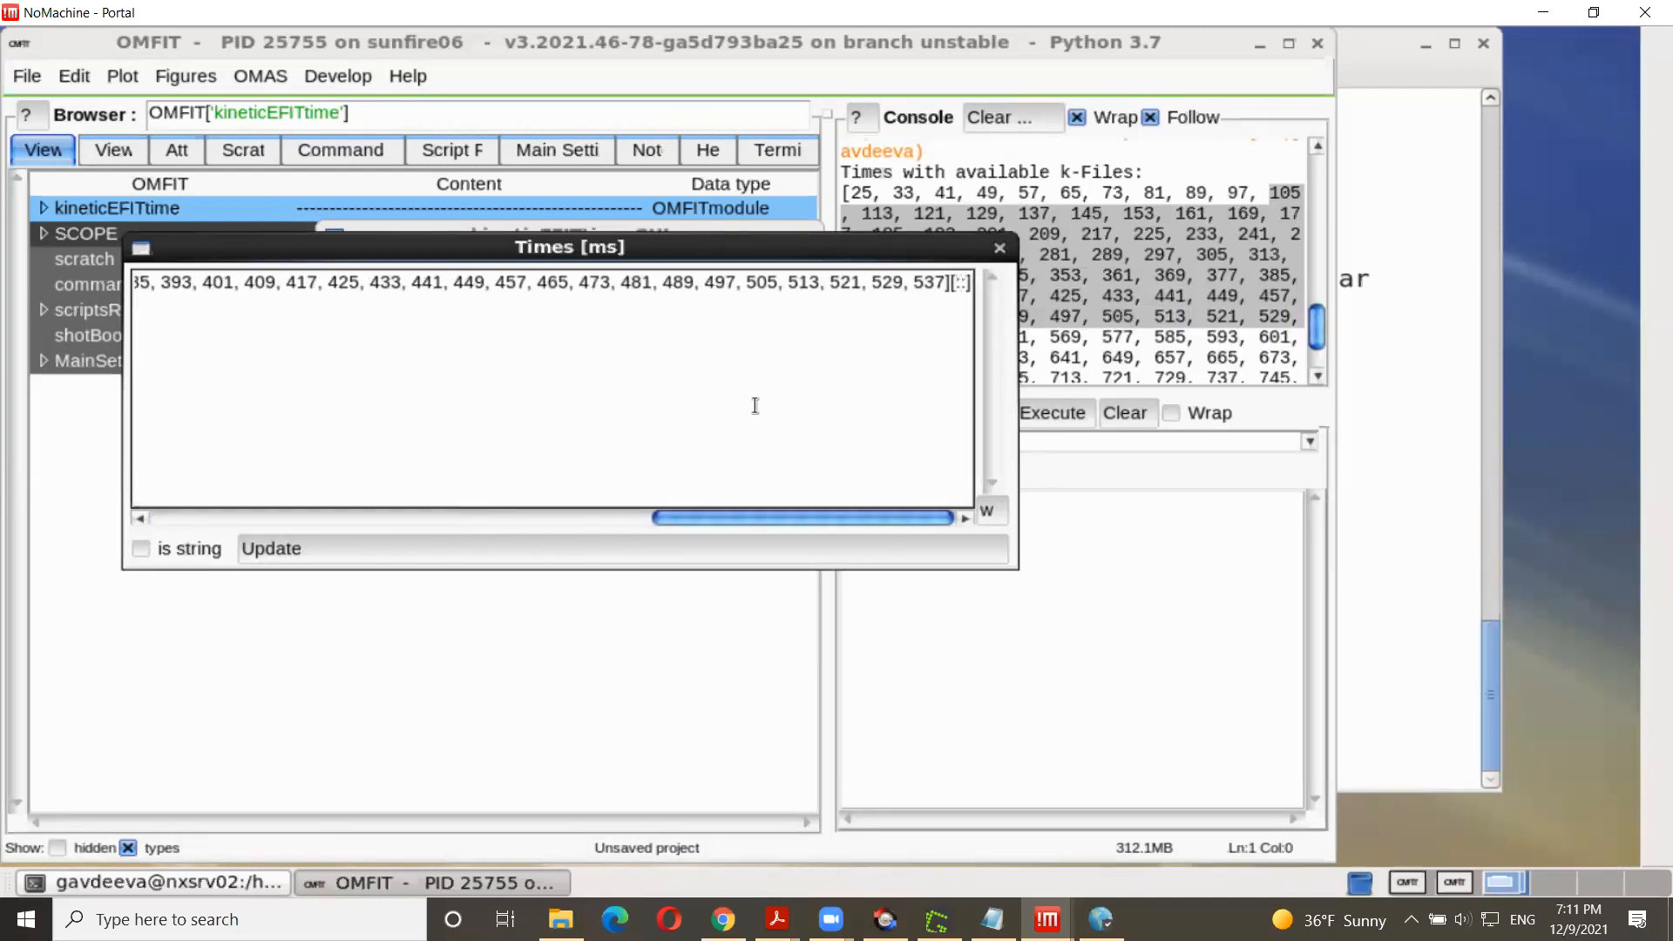
text(:10)
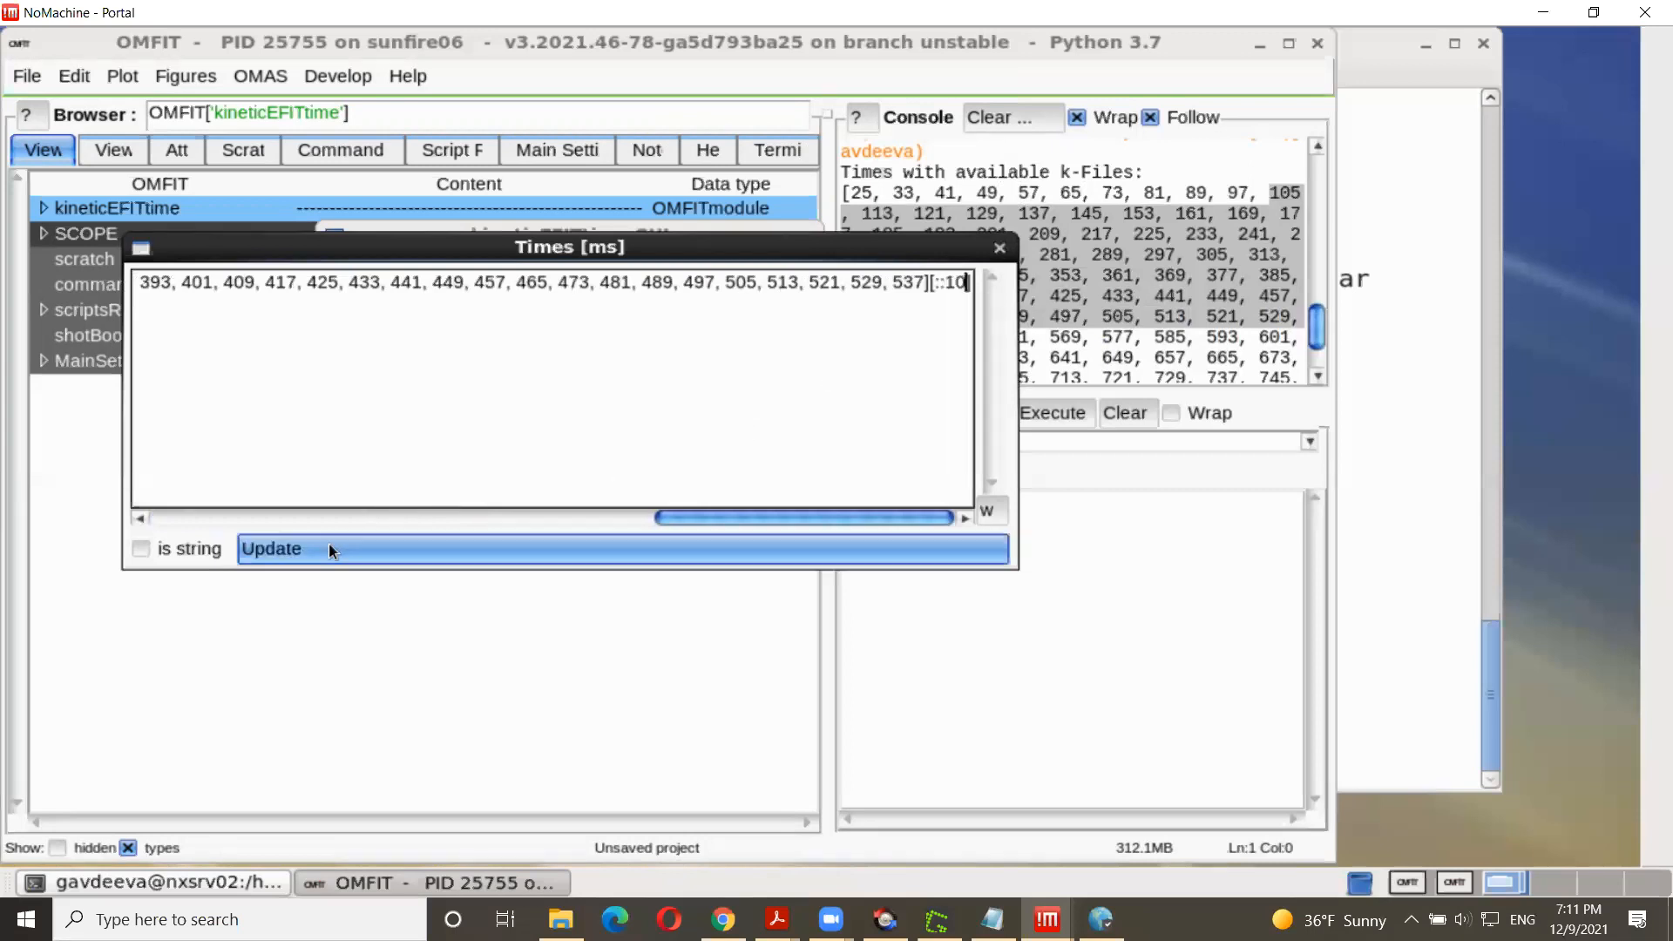
click(410, 552)
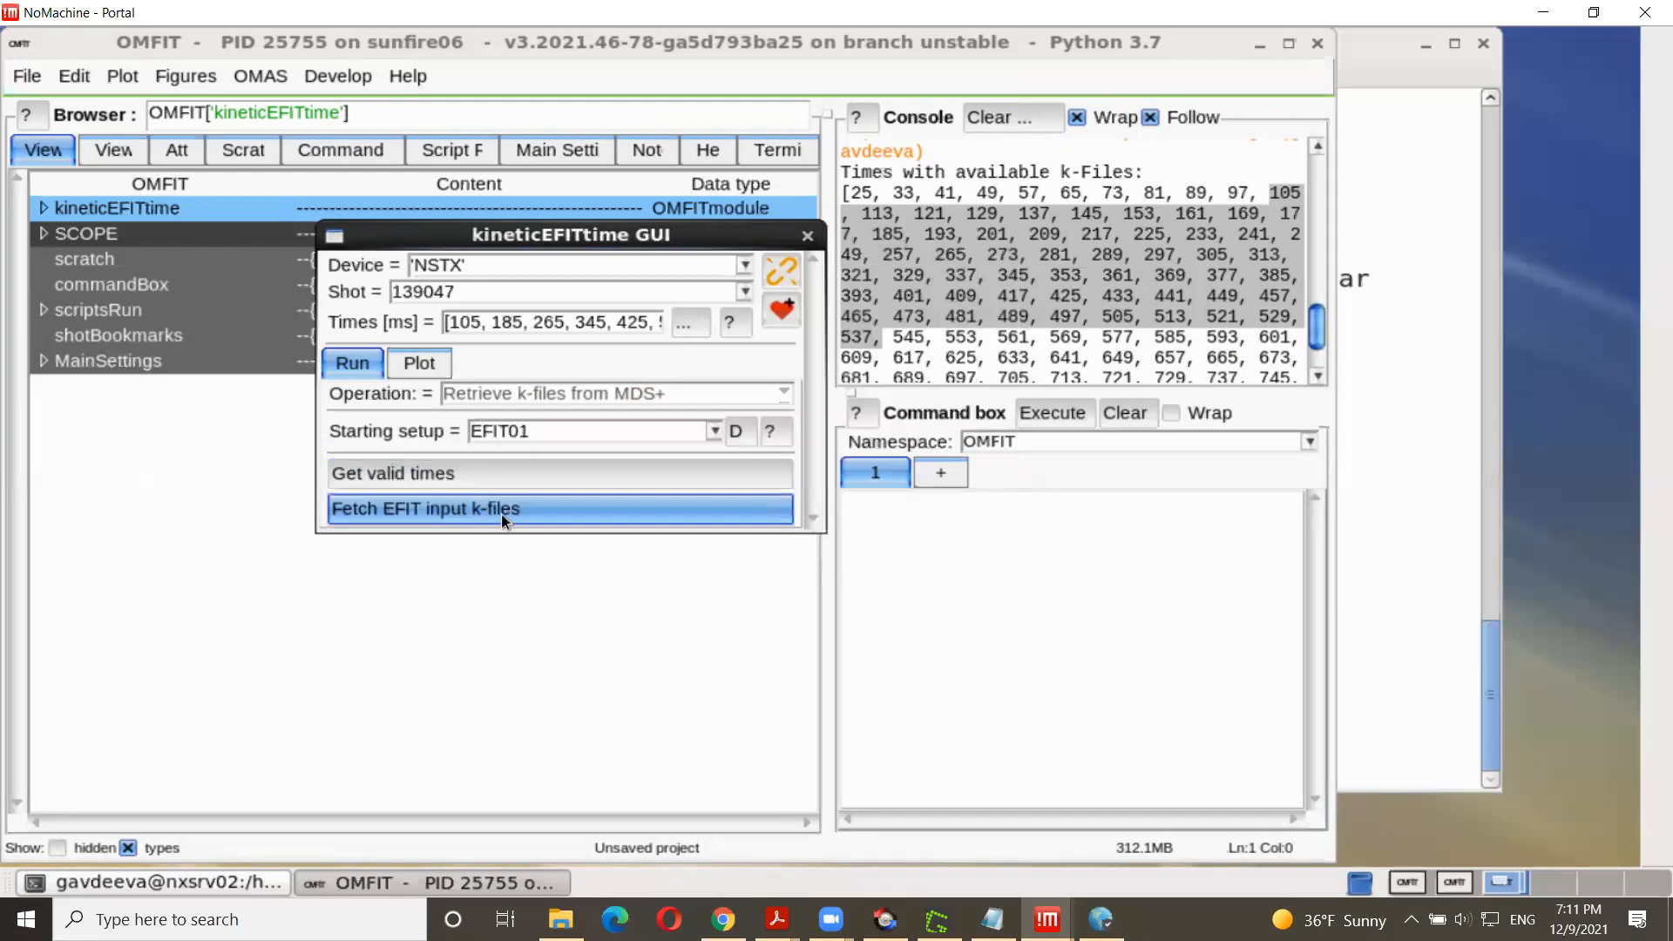
Step: Fetch the EFIT input k-files for the chosen times and move the kineticEFITtime window off the console
click(530, 510)
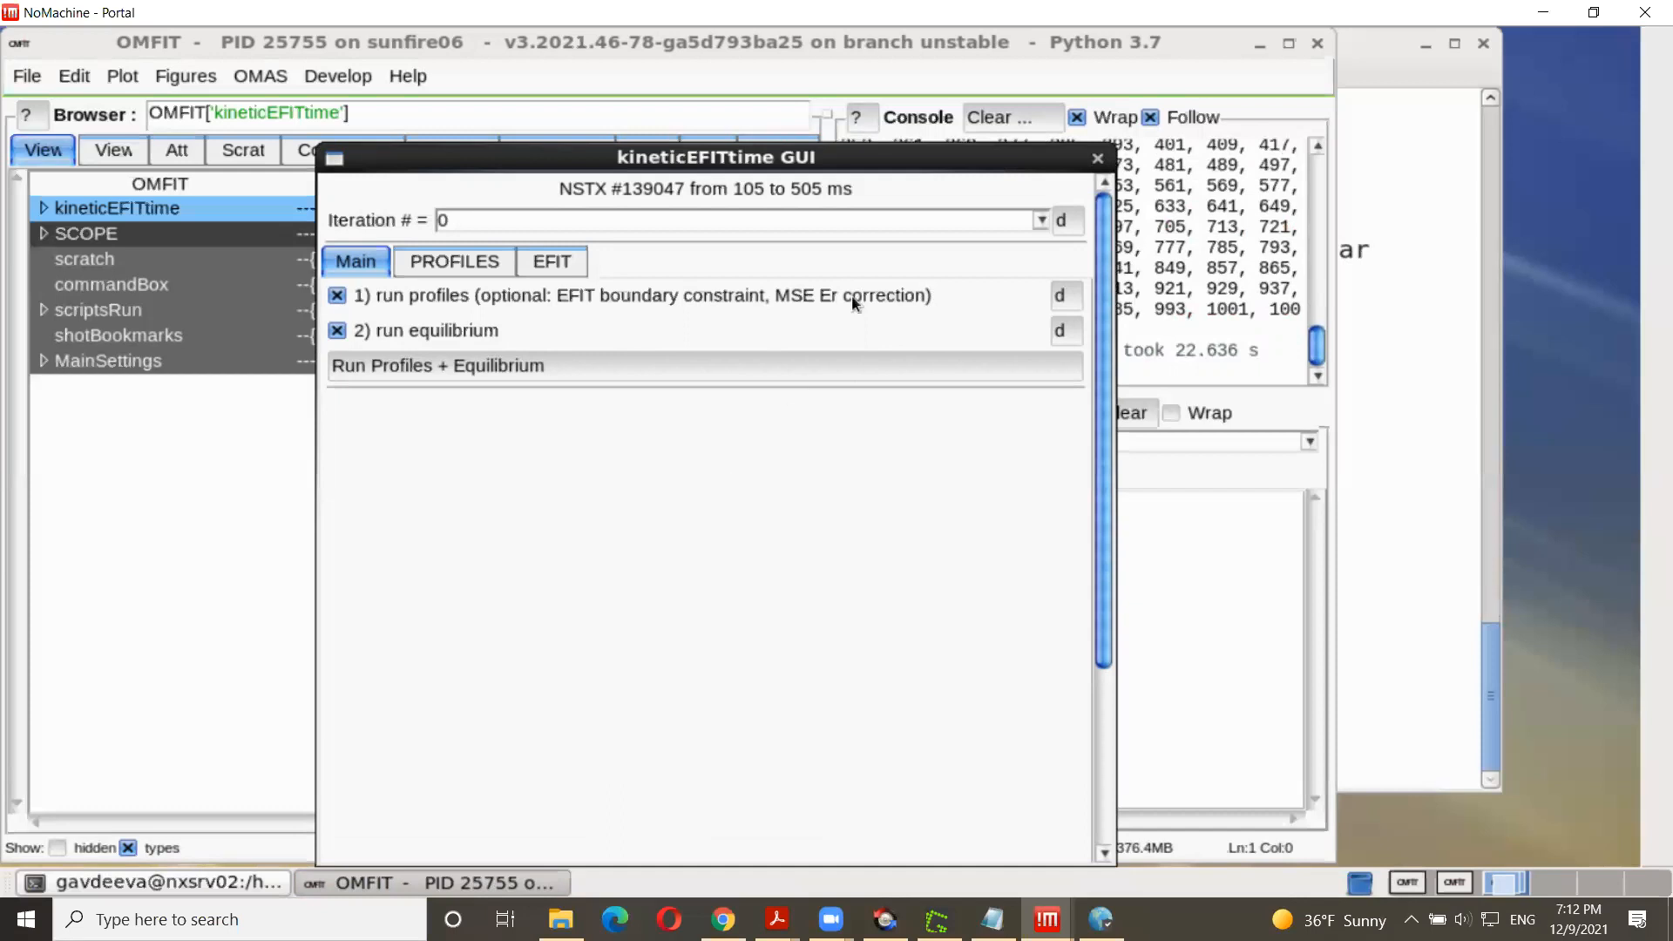
drag(837, 166, 498, 182)
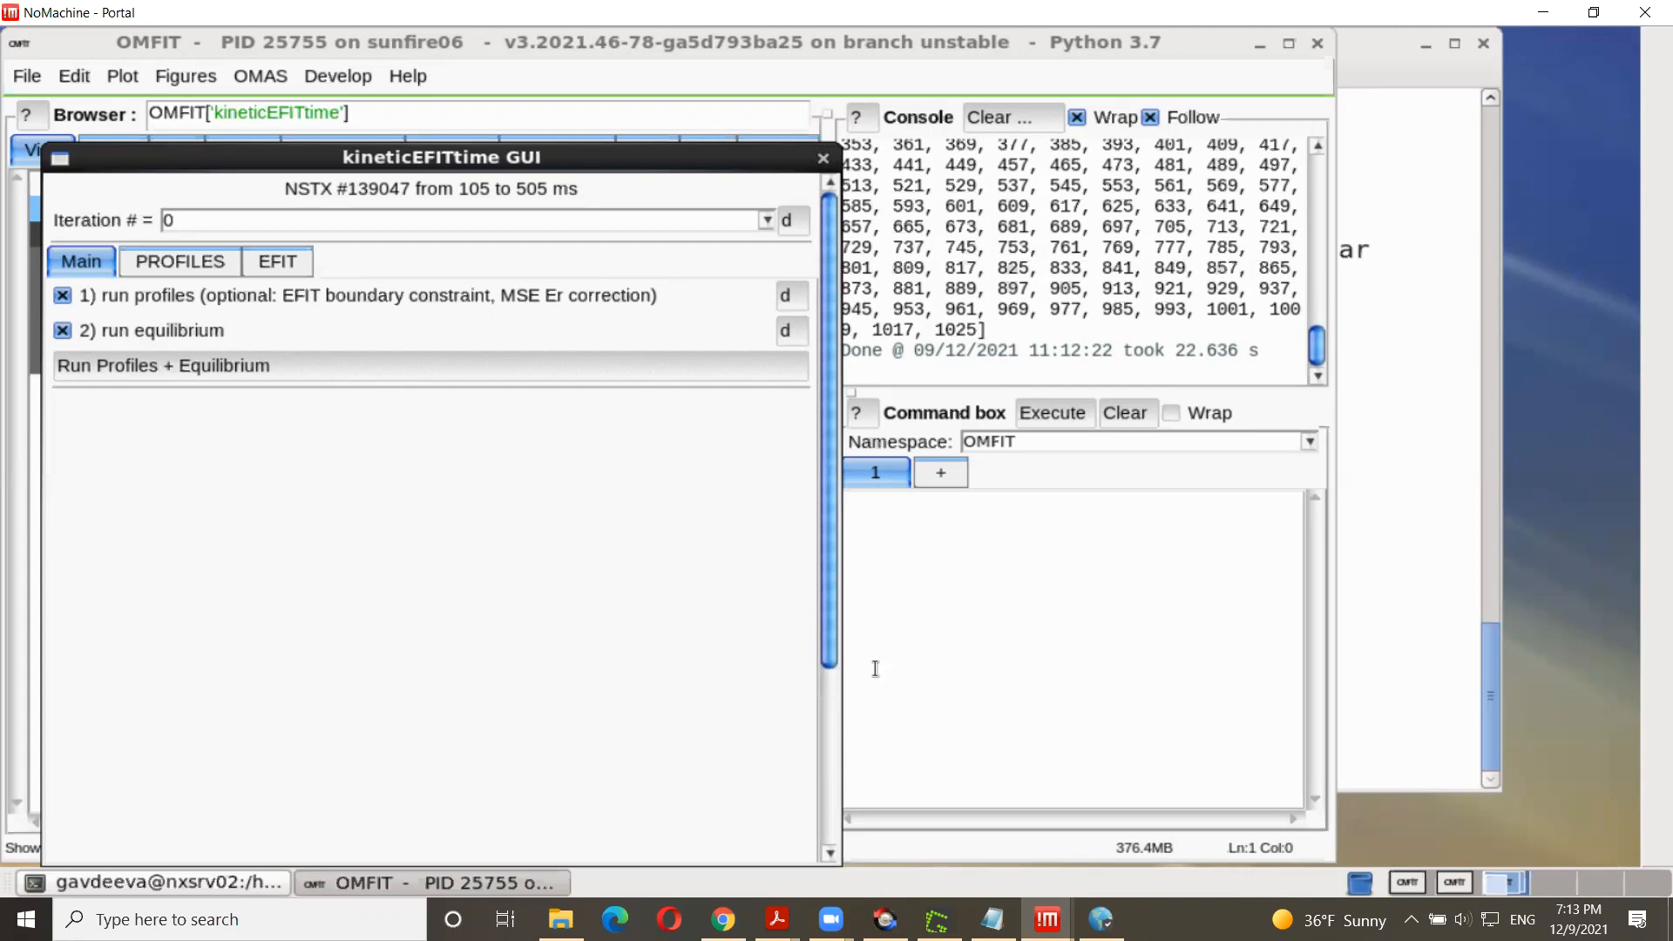
Step: Switch to the other OMFIT session and close its SCOPE window
click(1454, 885)
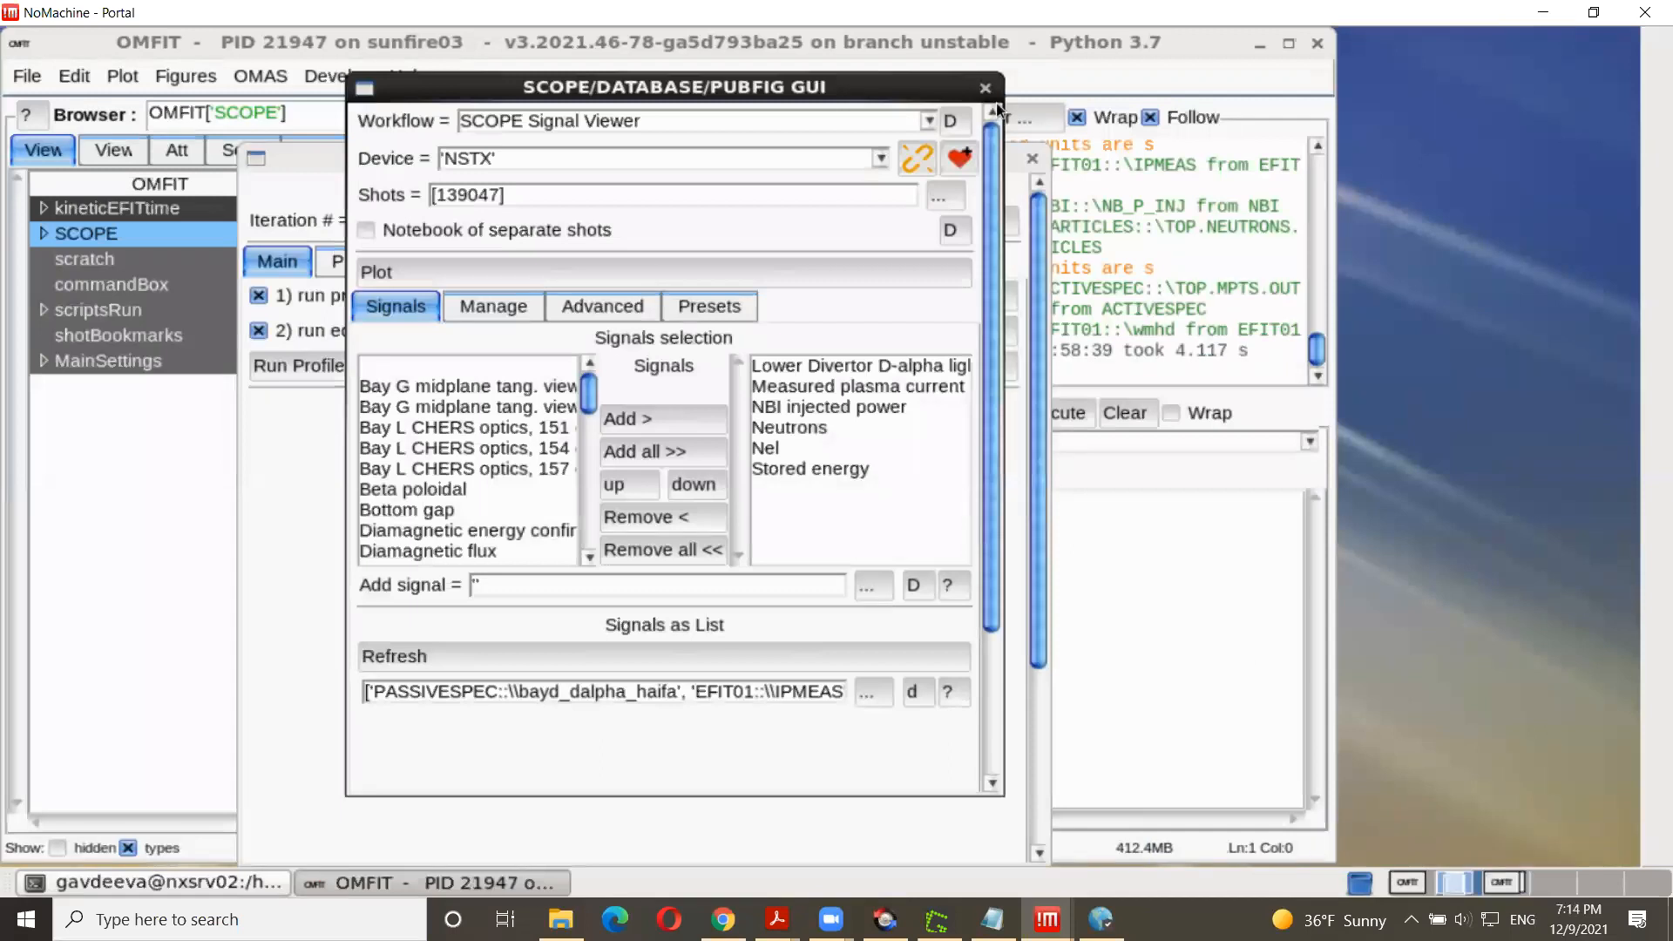
click(984, 87)
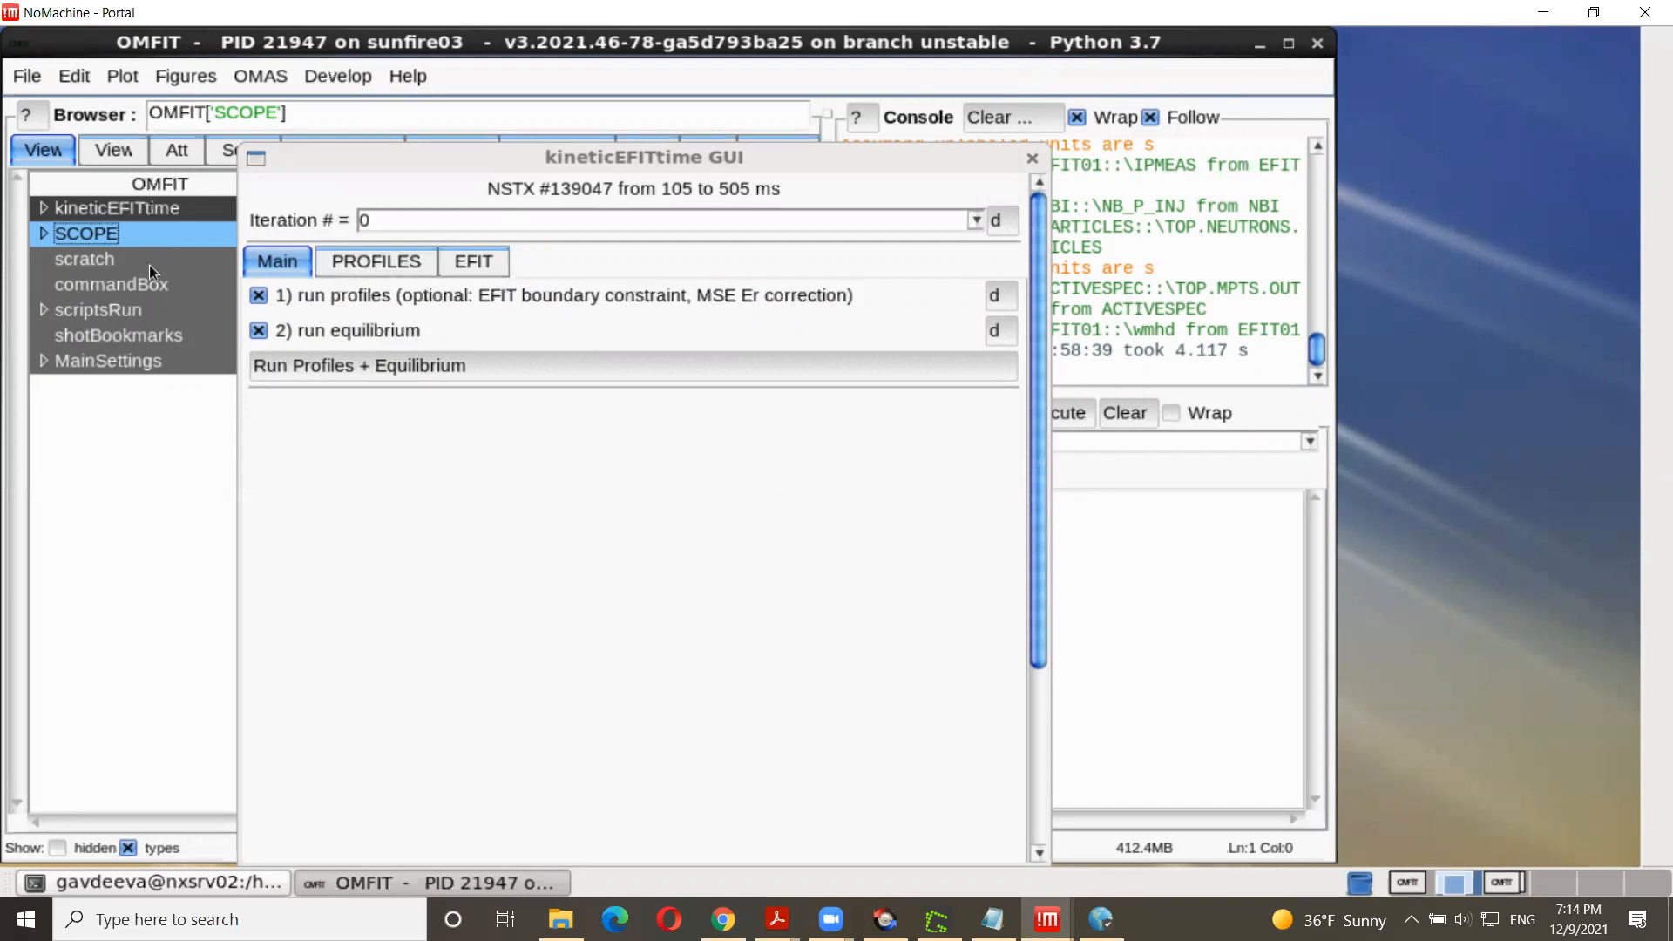
Step: Fetch and map the profile data with the EFIT02 equilibrium, keeping the console output uncovered
click(369, 260)
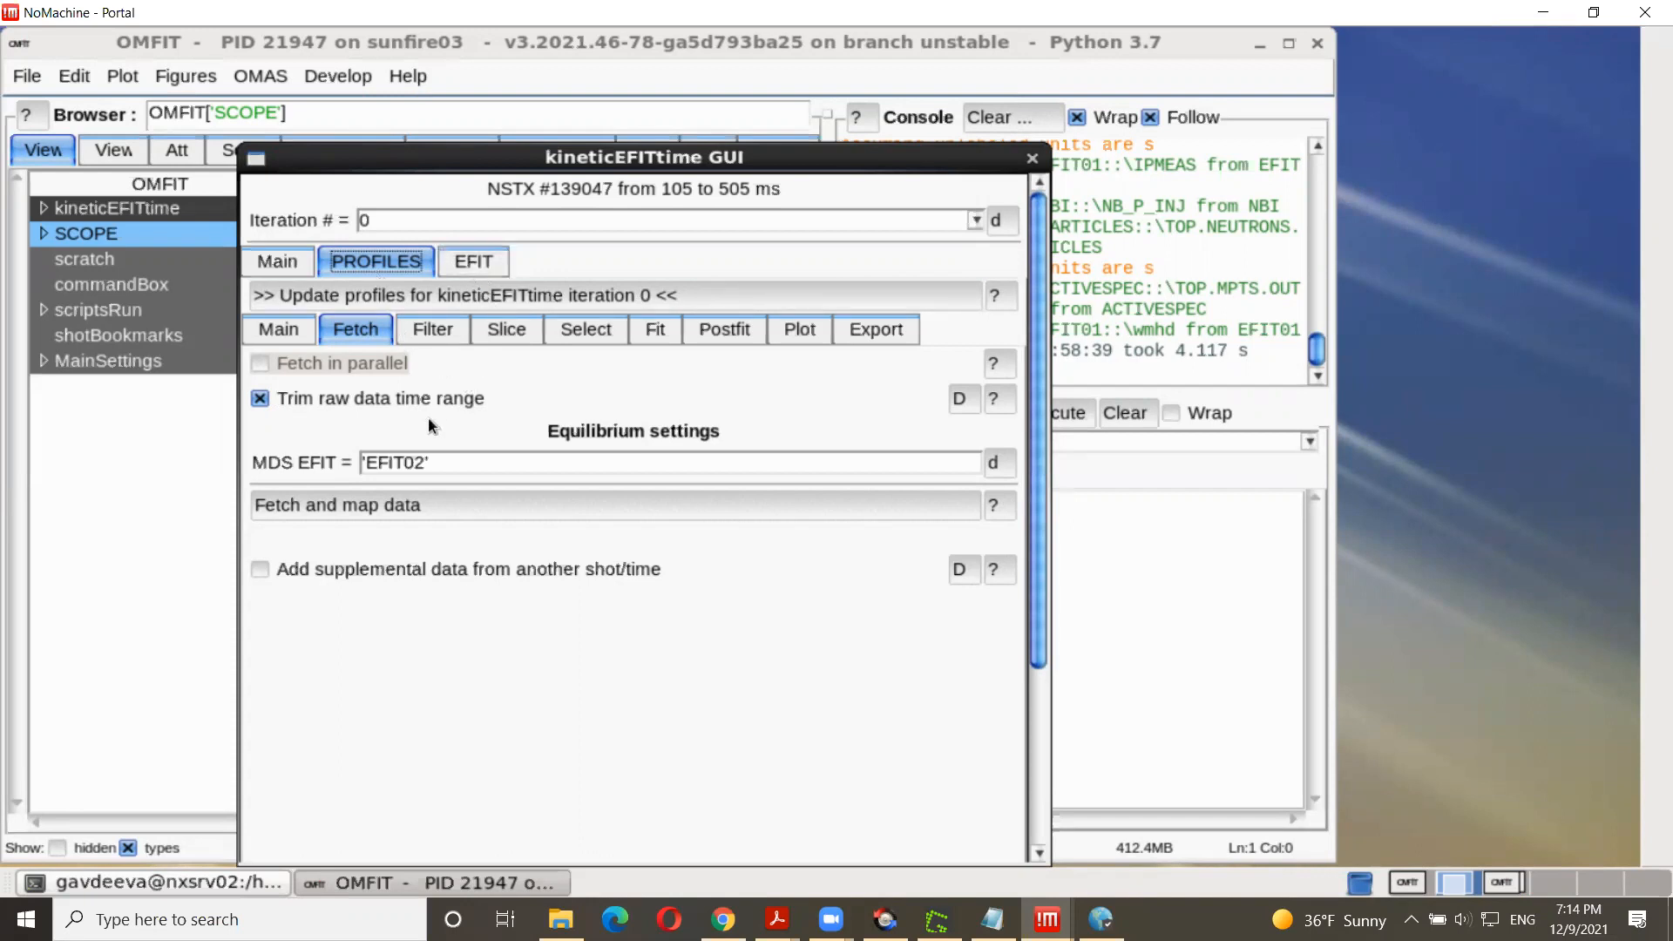
click(442, 504)
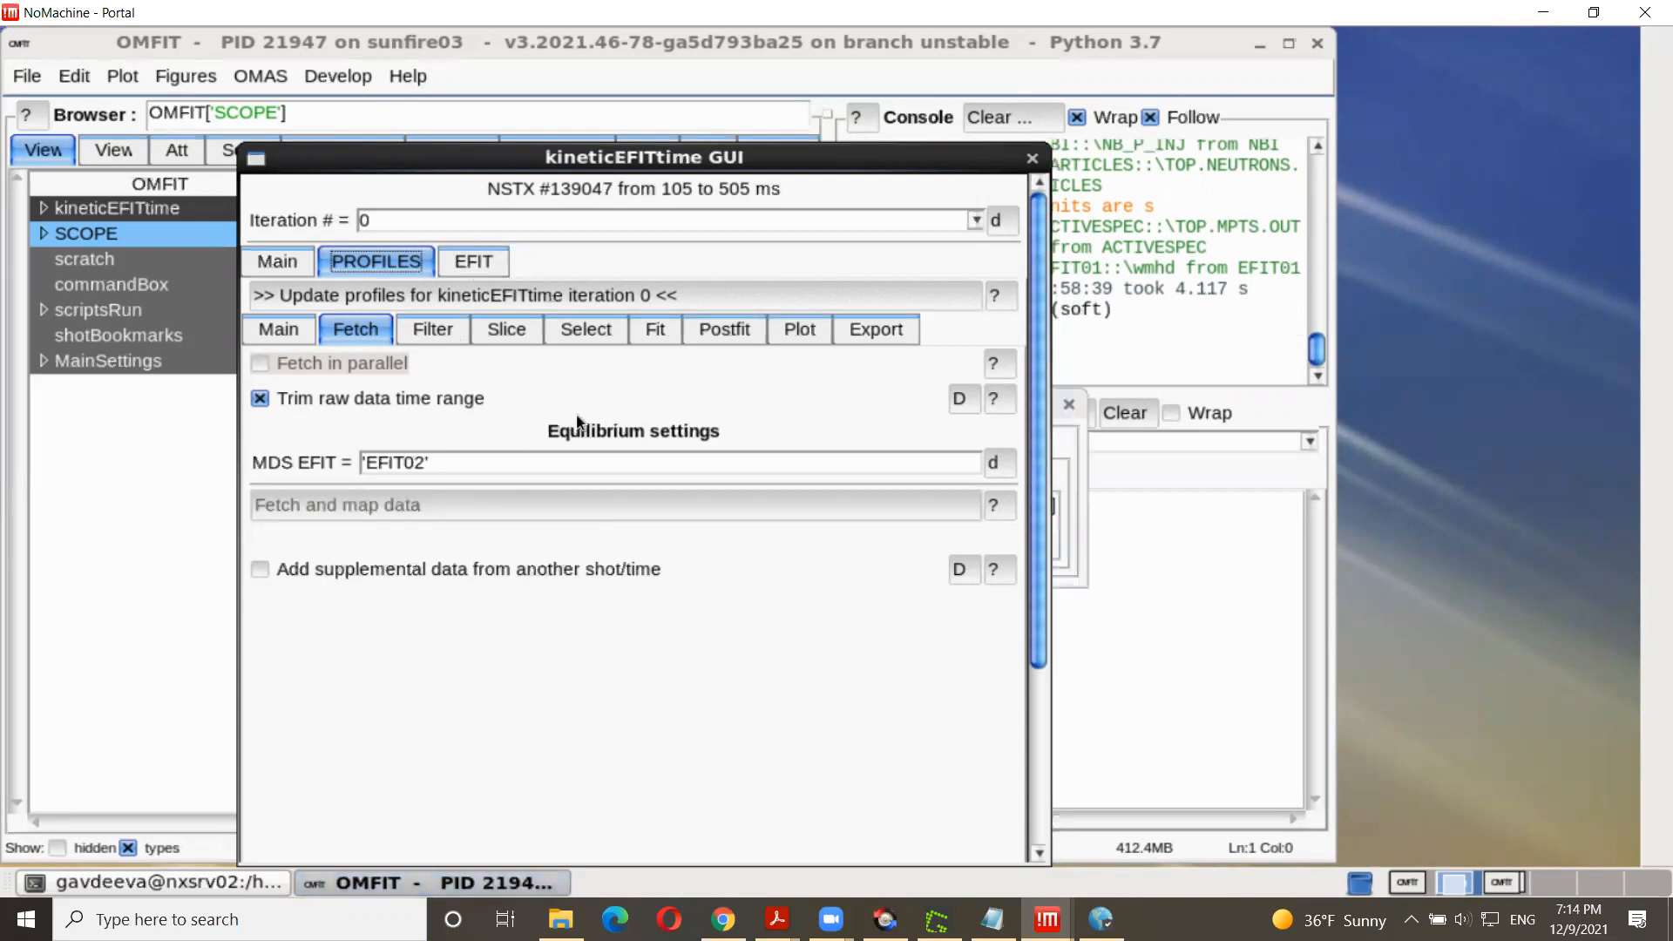
drag(758, 169, 656, 164)
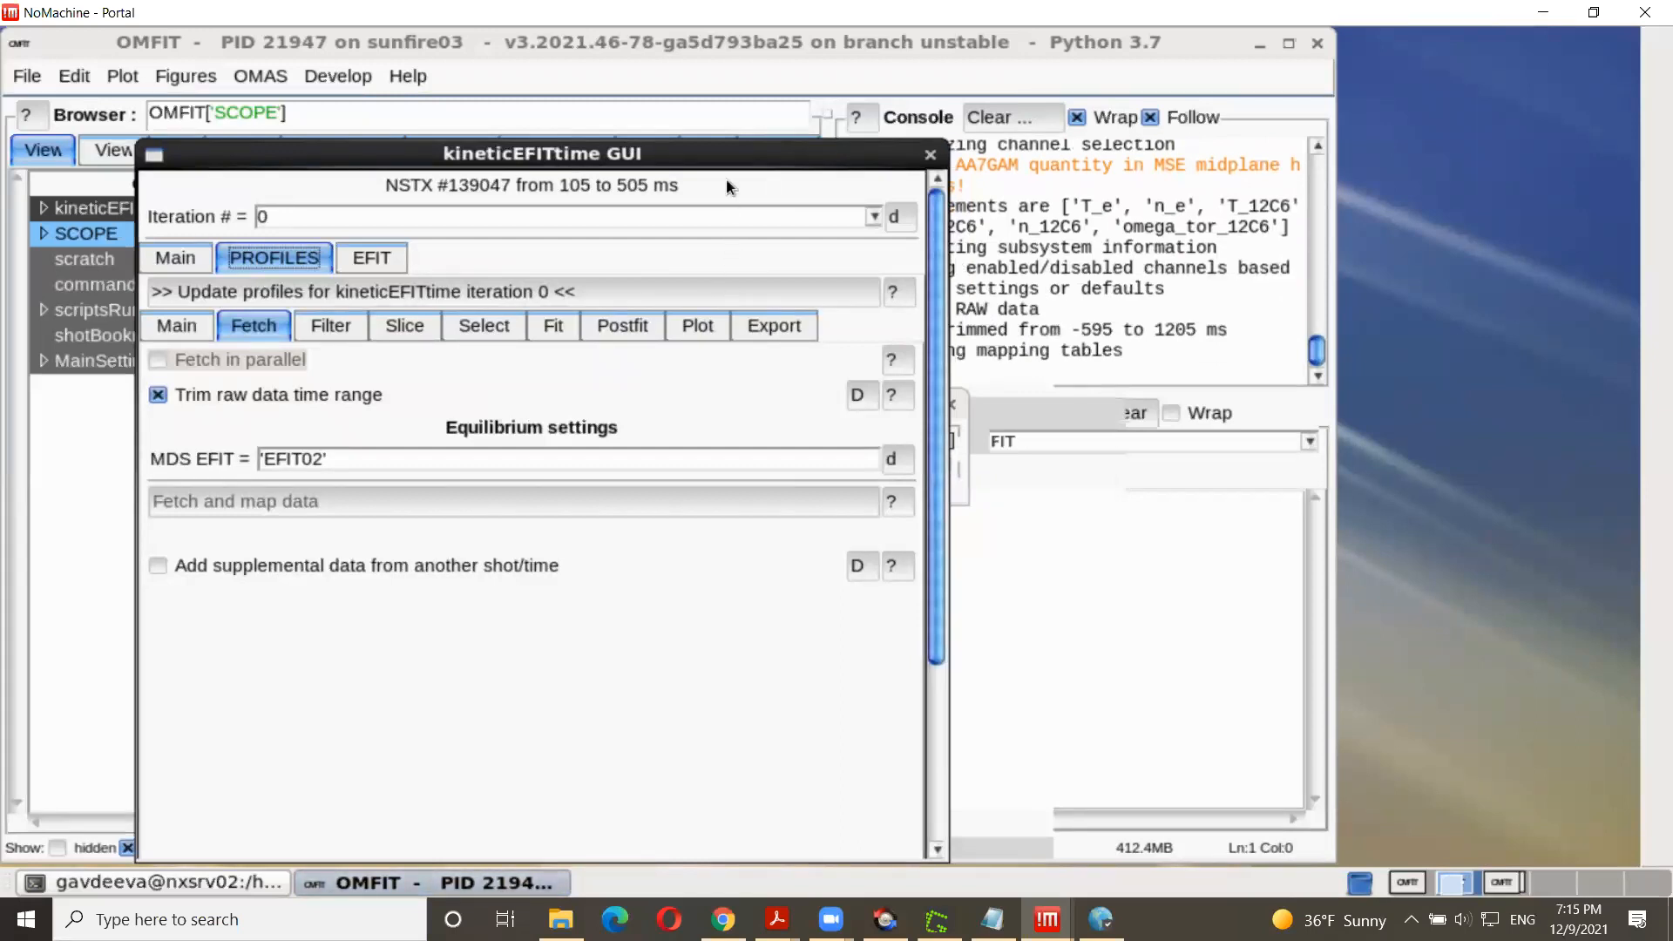
drag(739, 157, 706, 157)
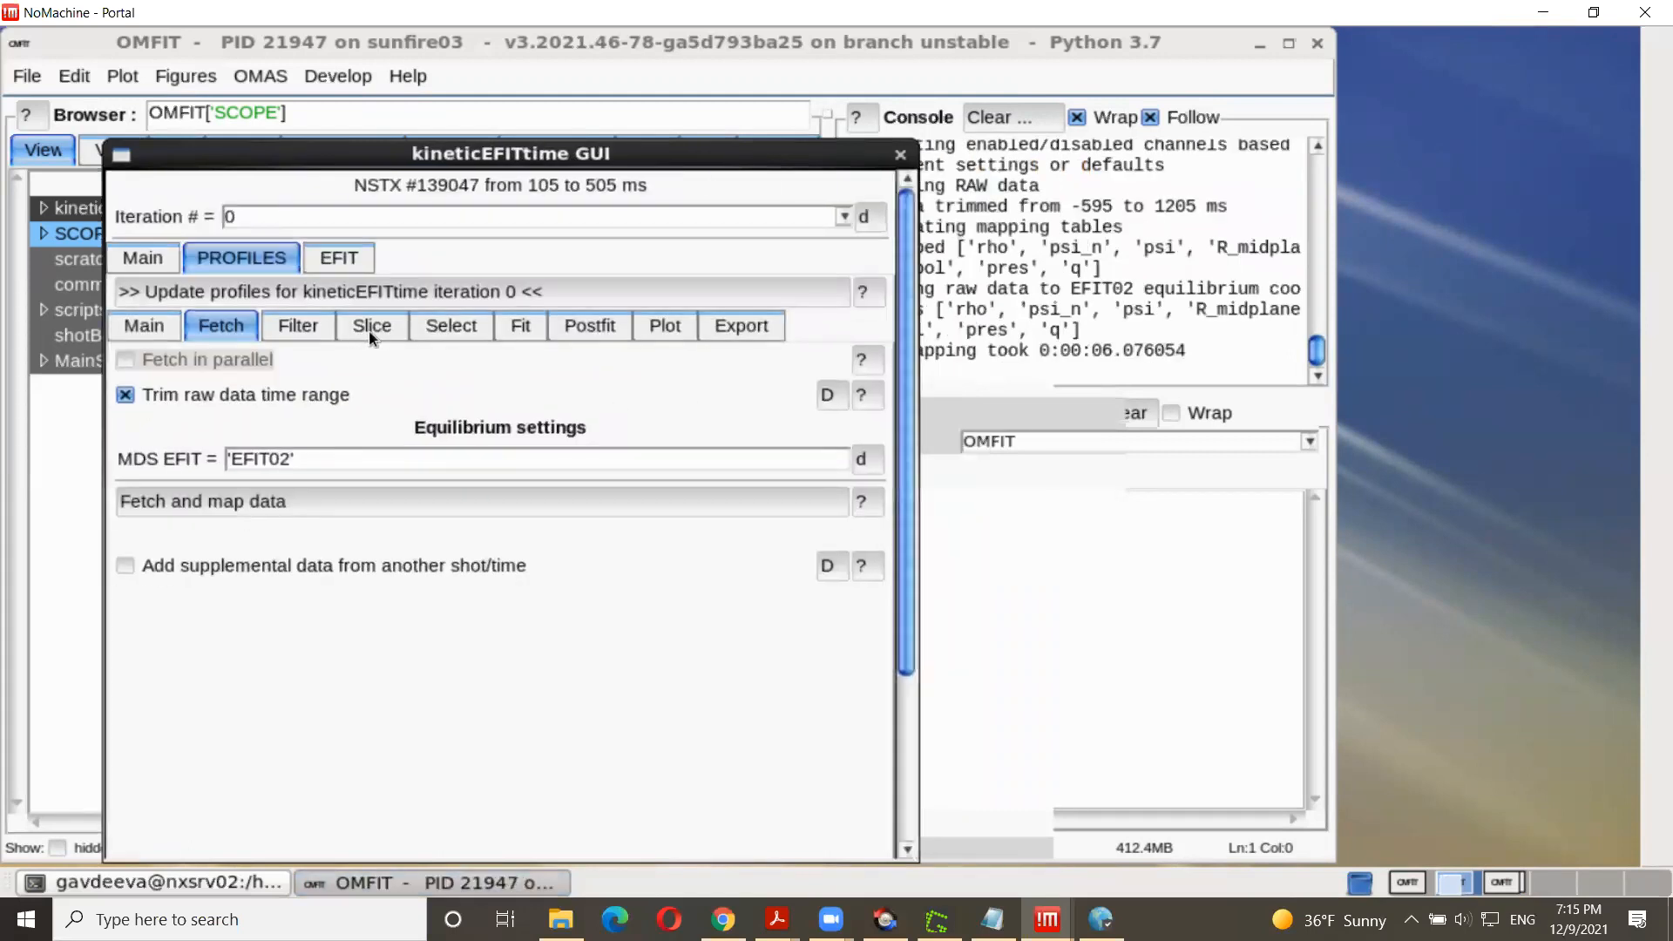
Step: Open the profile slicing settings and select hanning as the window function
click(370, 327)
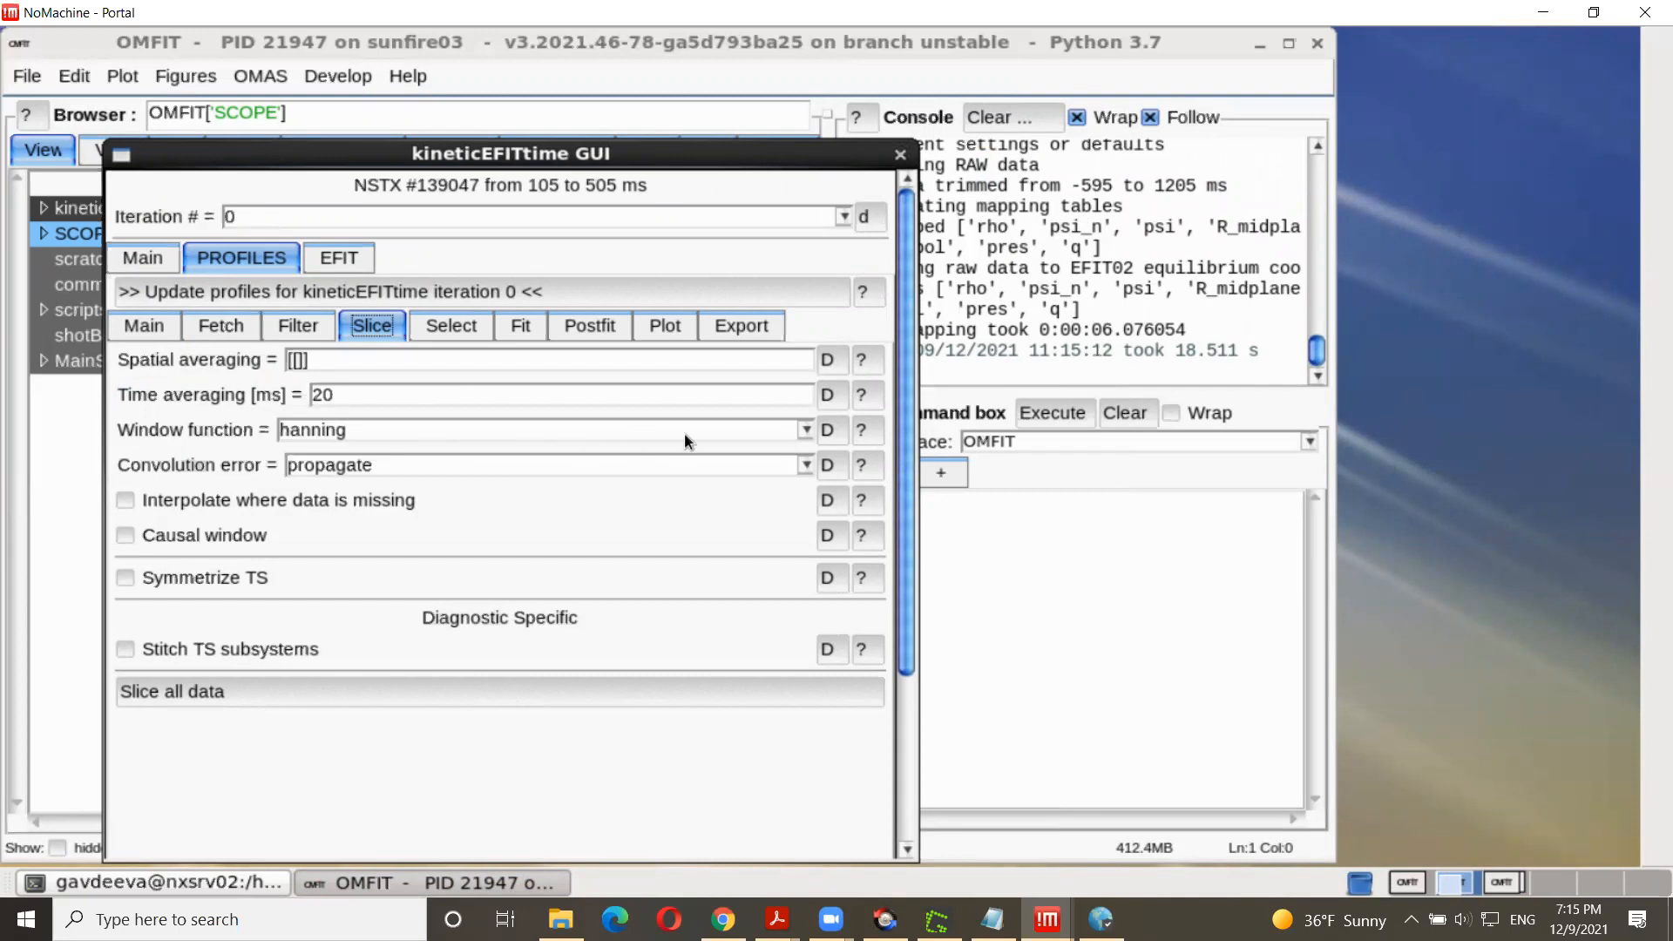
click(804, 431)
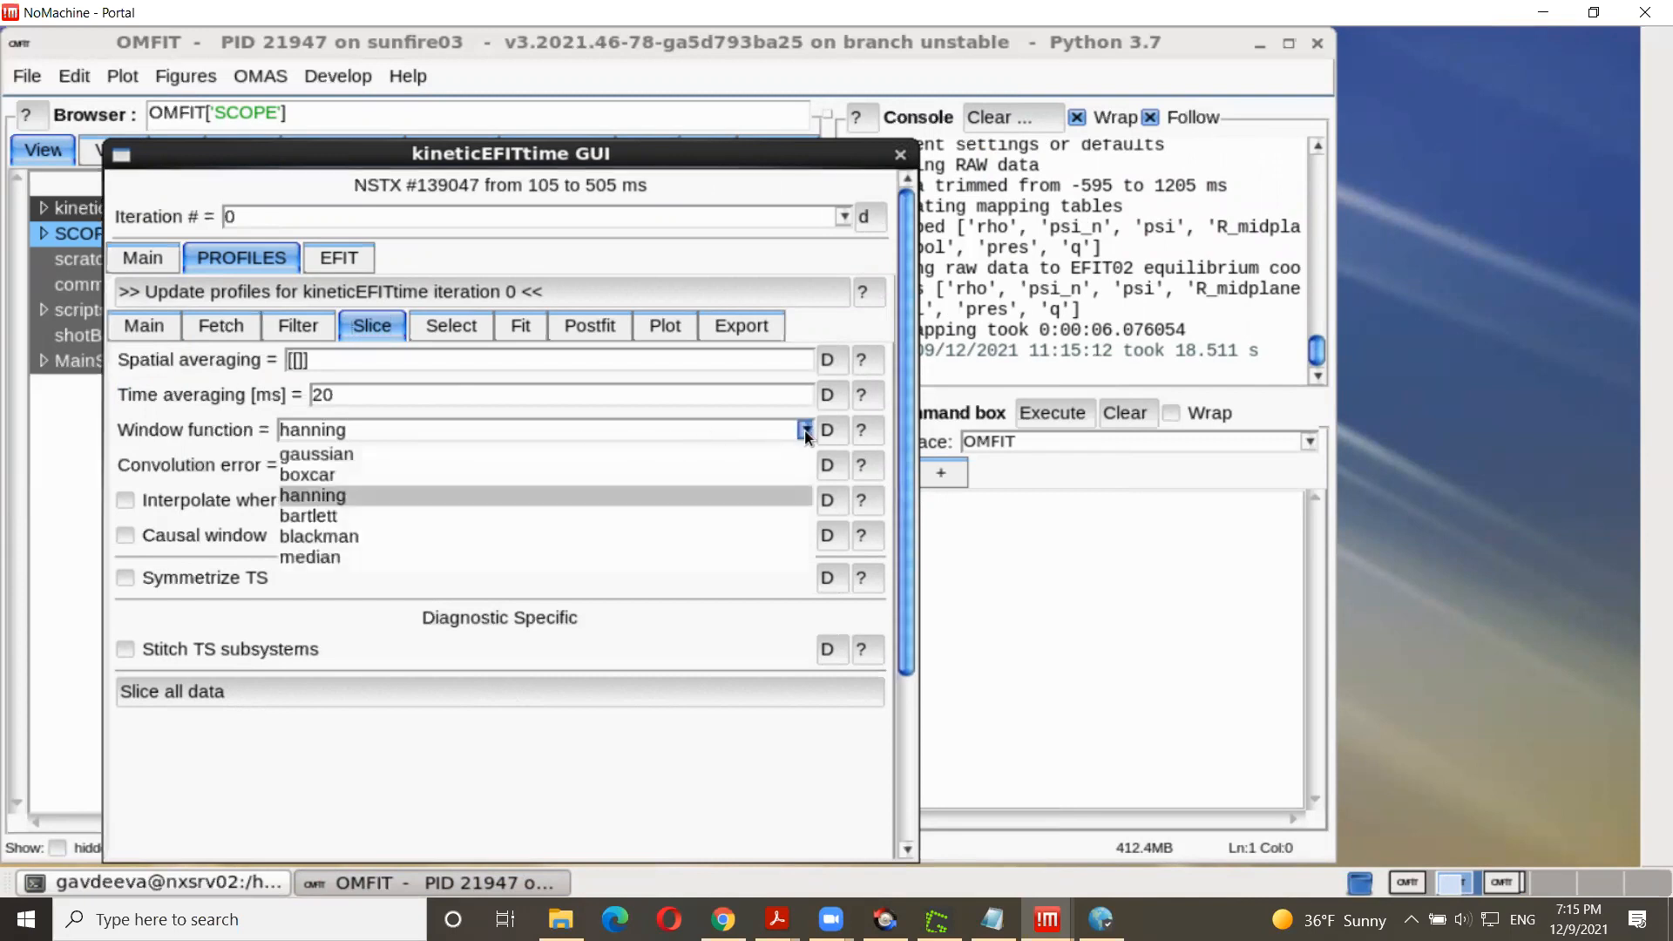
click(614, 495)
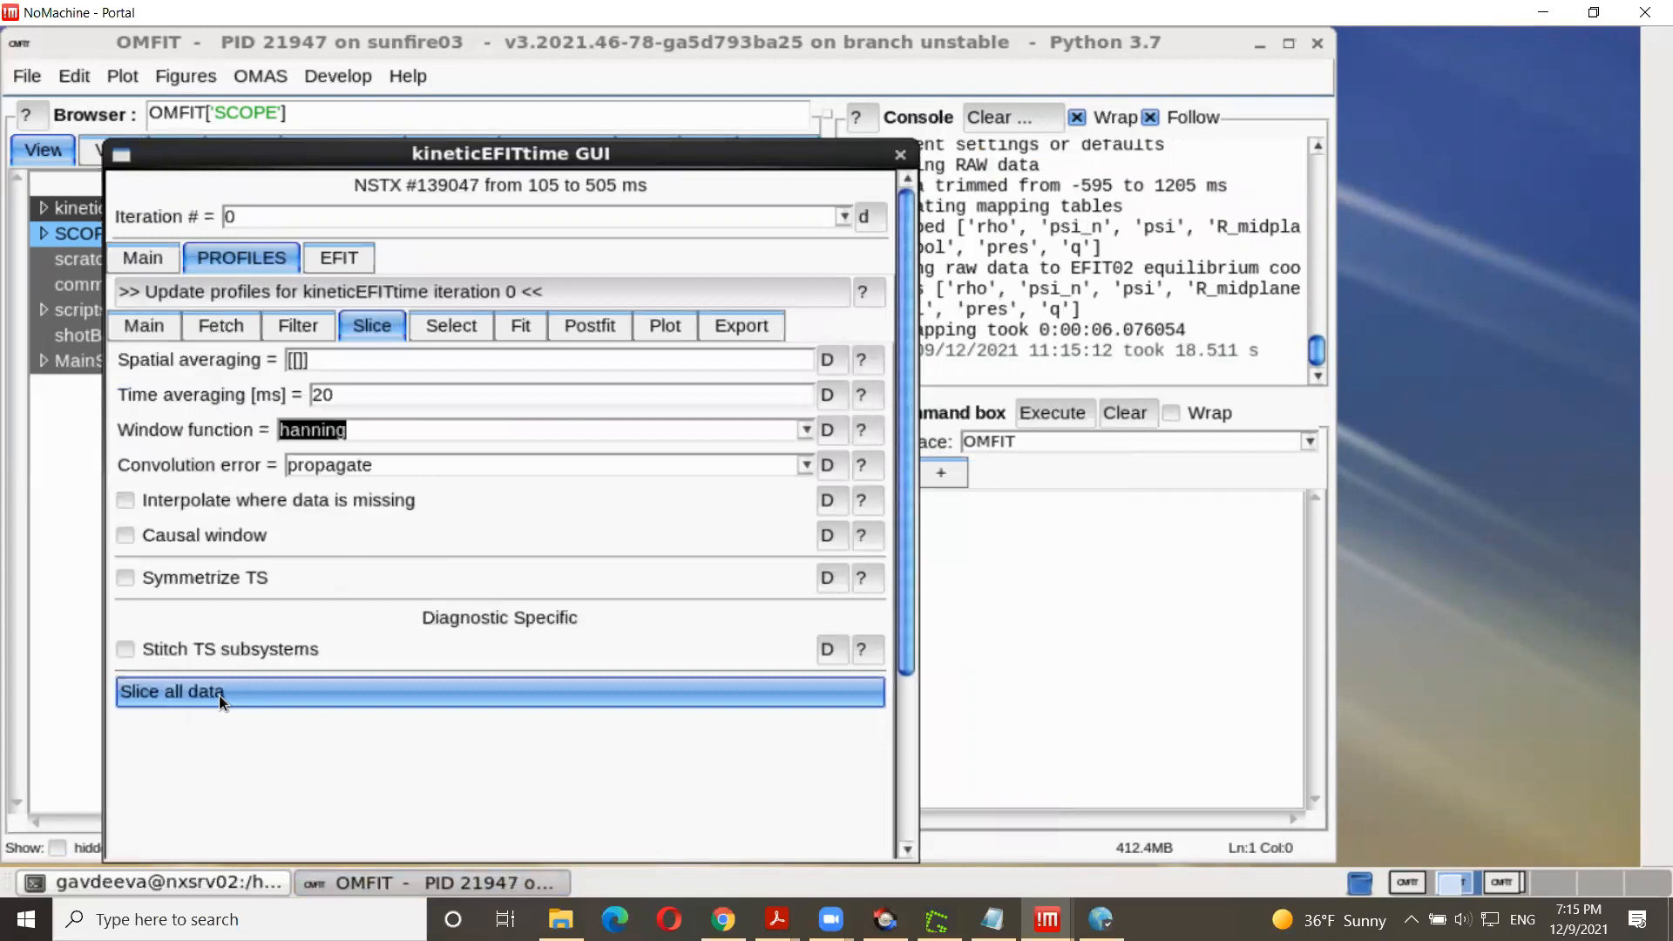
Step: Try a time averaging of 2 ms for the profile slicing
click(320, 394)
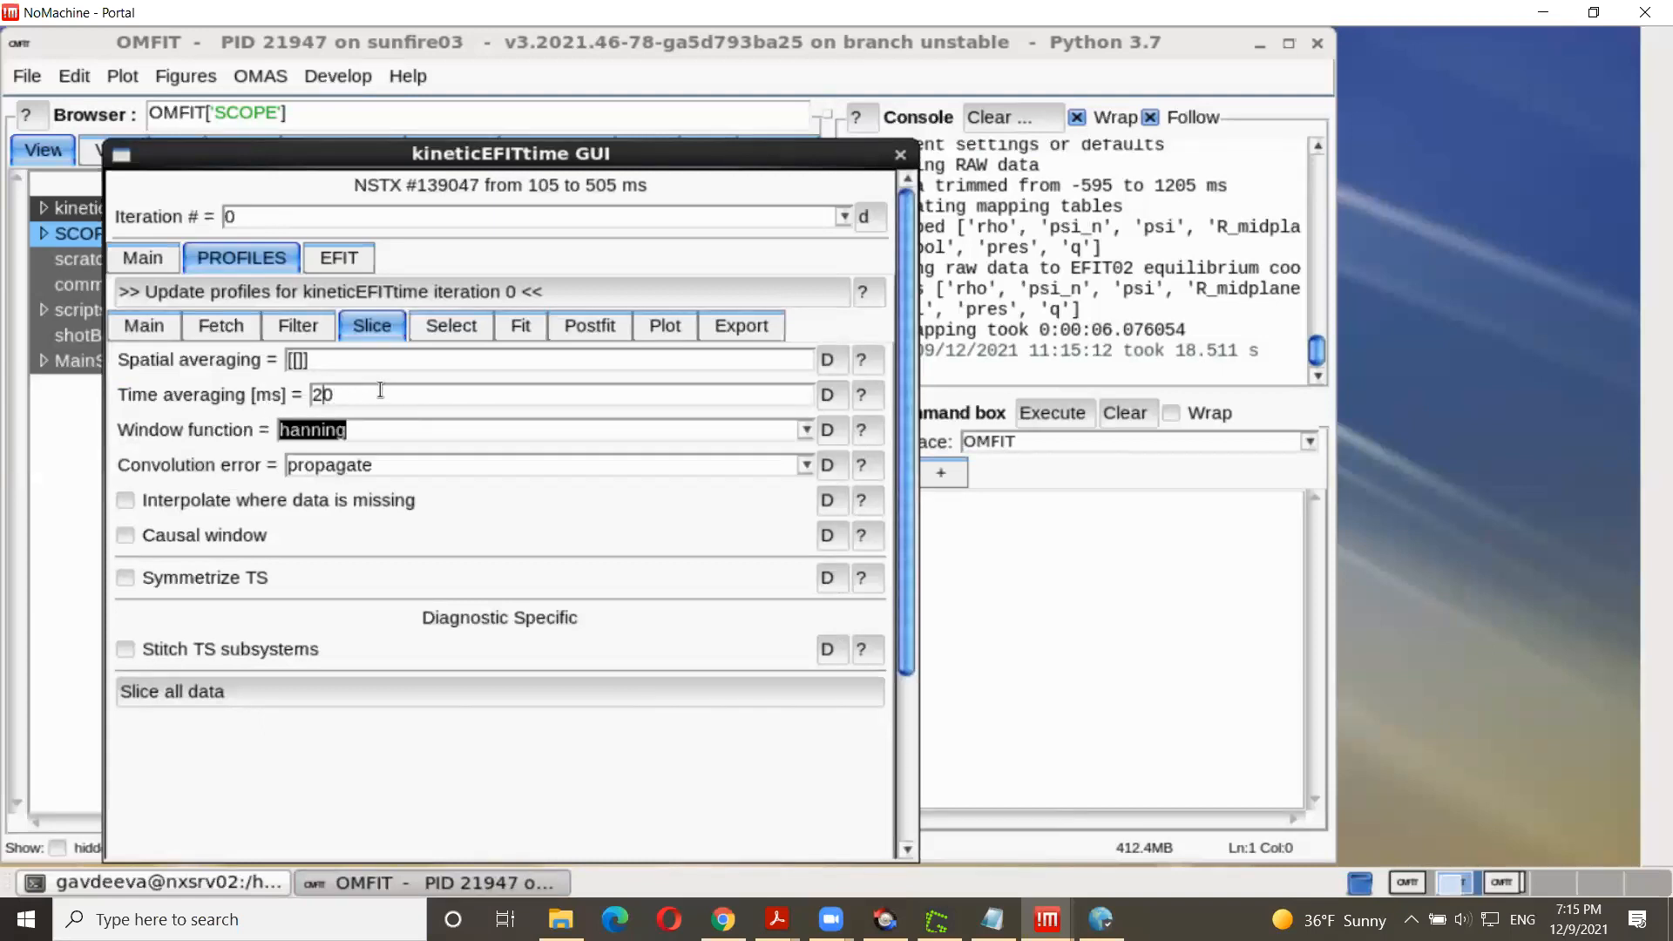
key(Delete)
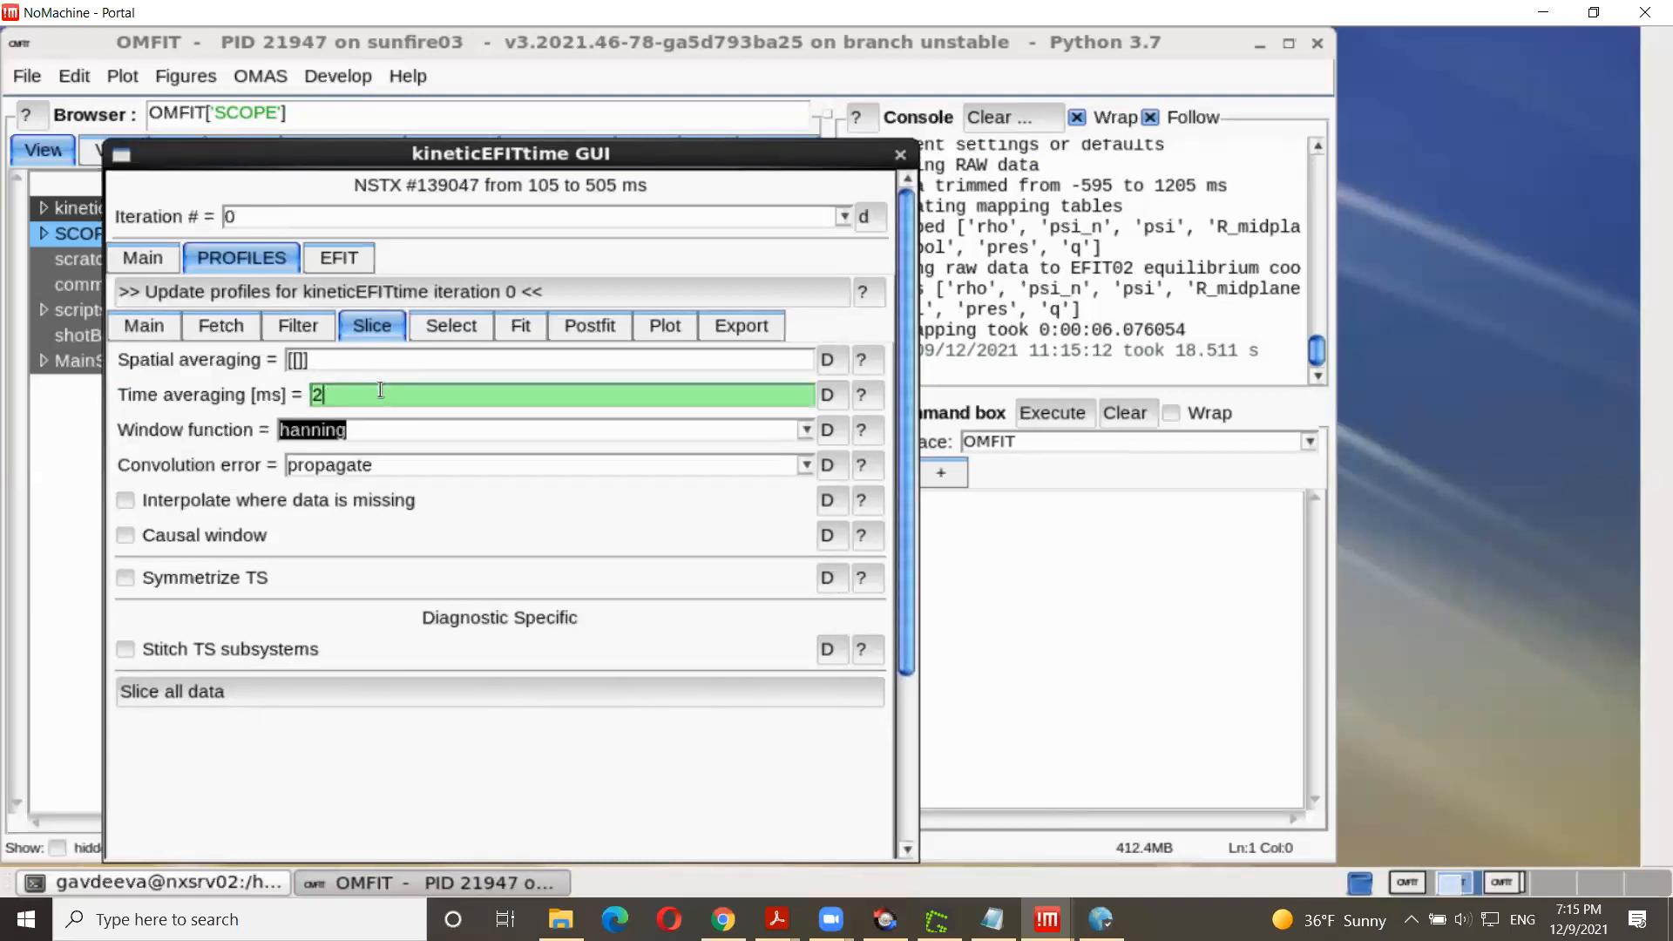
key(Return)
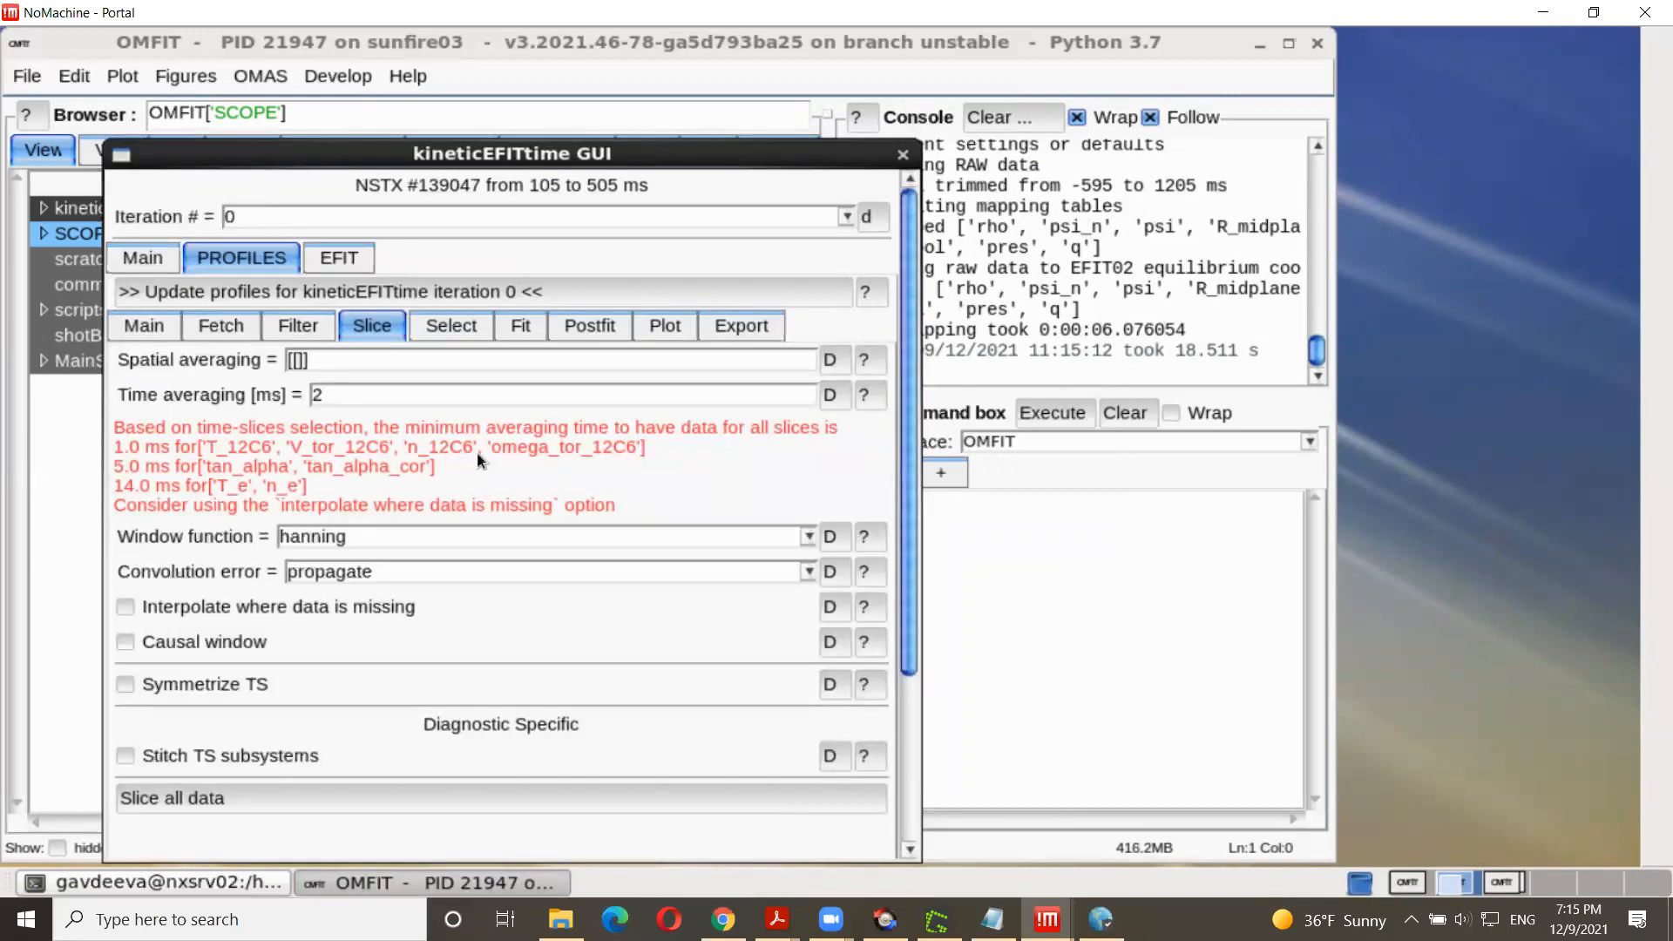
Step: Set the slicing time averaging to 20 ms
click(355, 397)
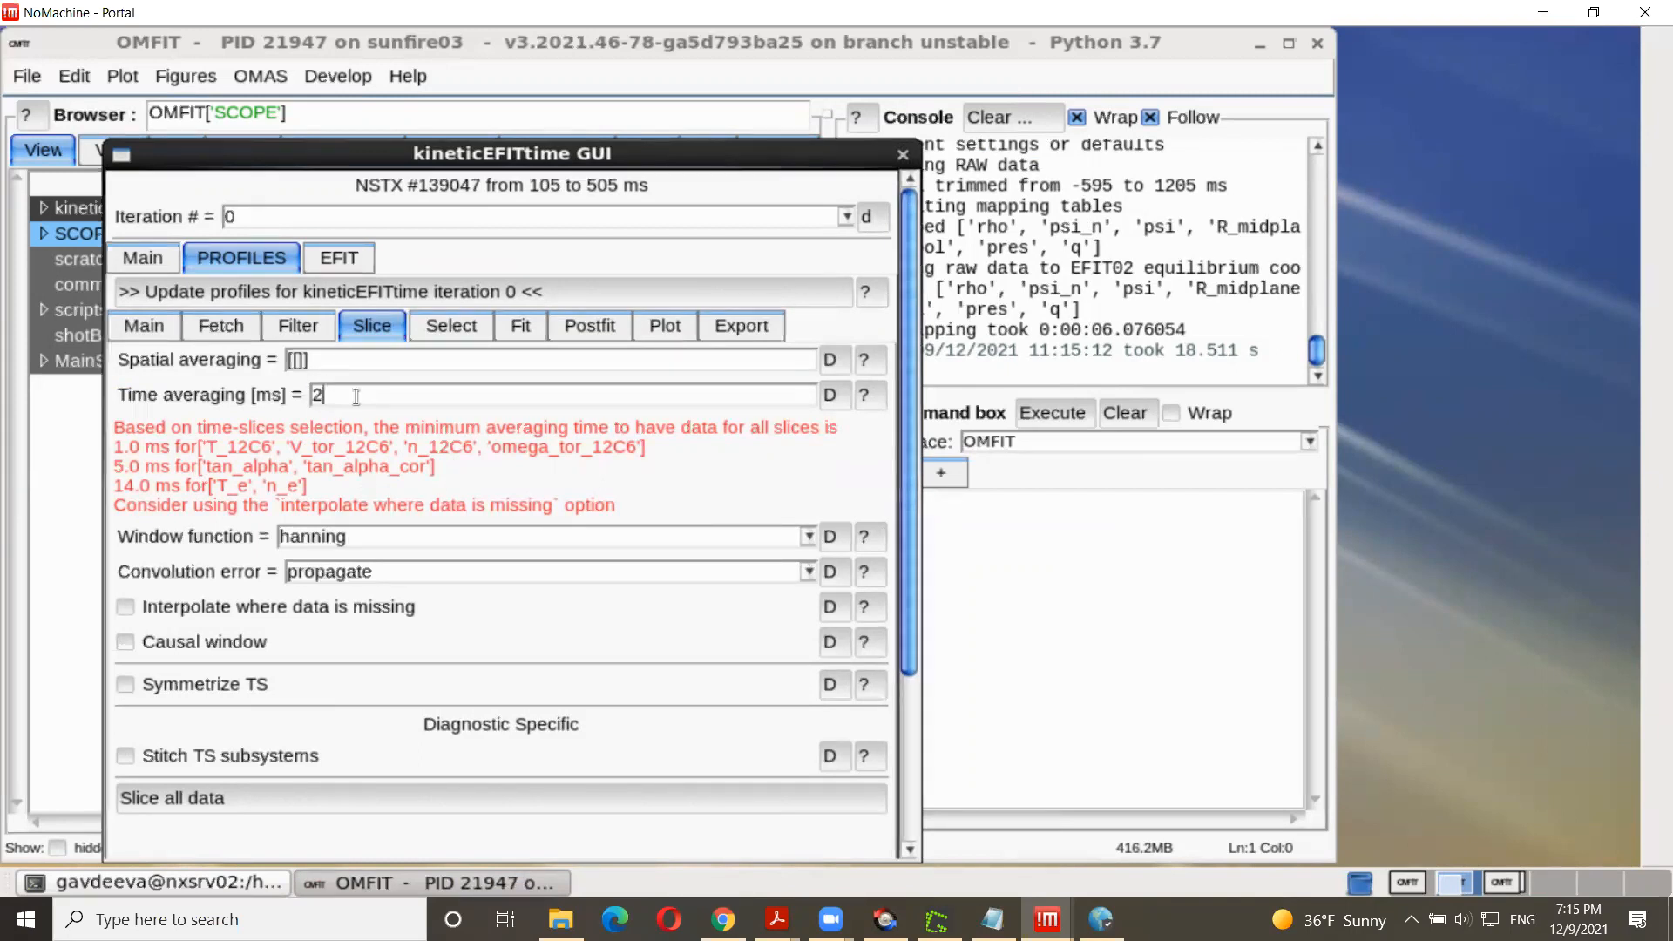
text(0)
key(Return)
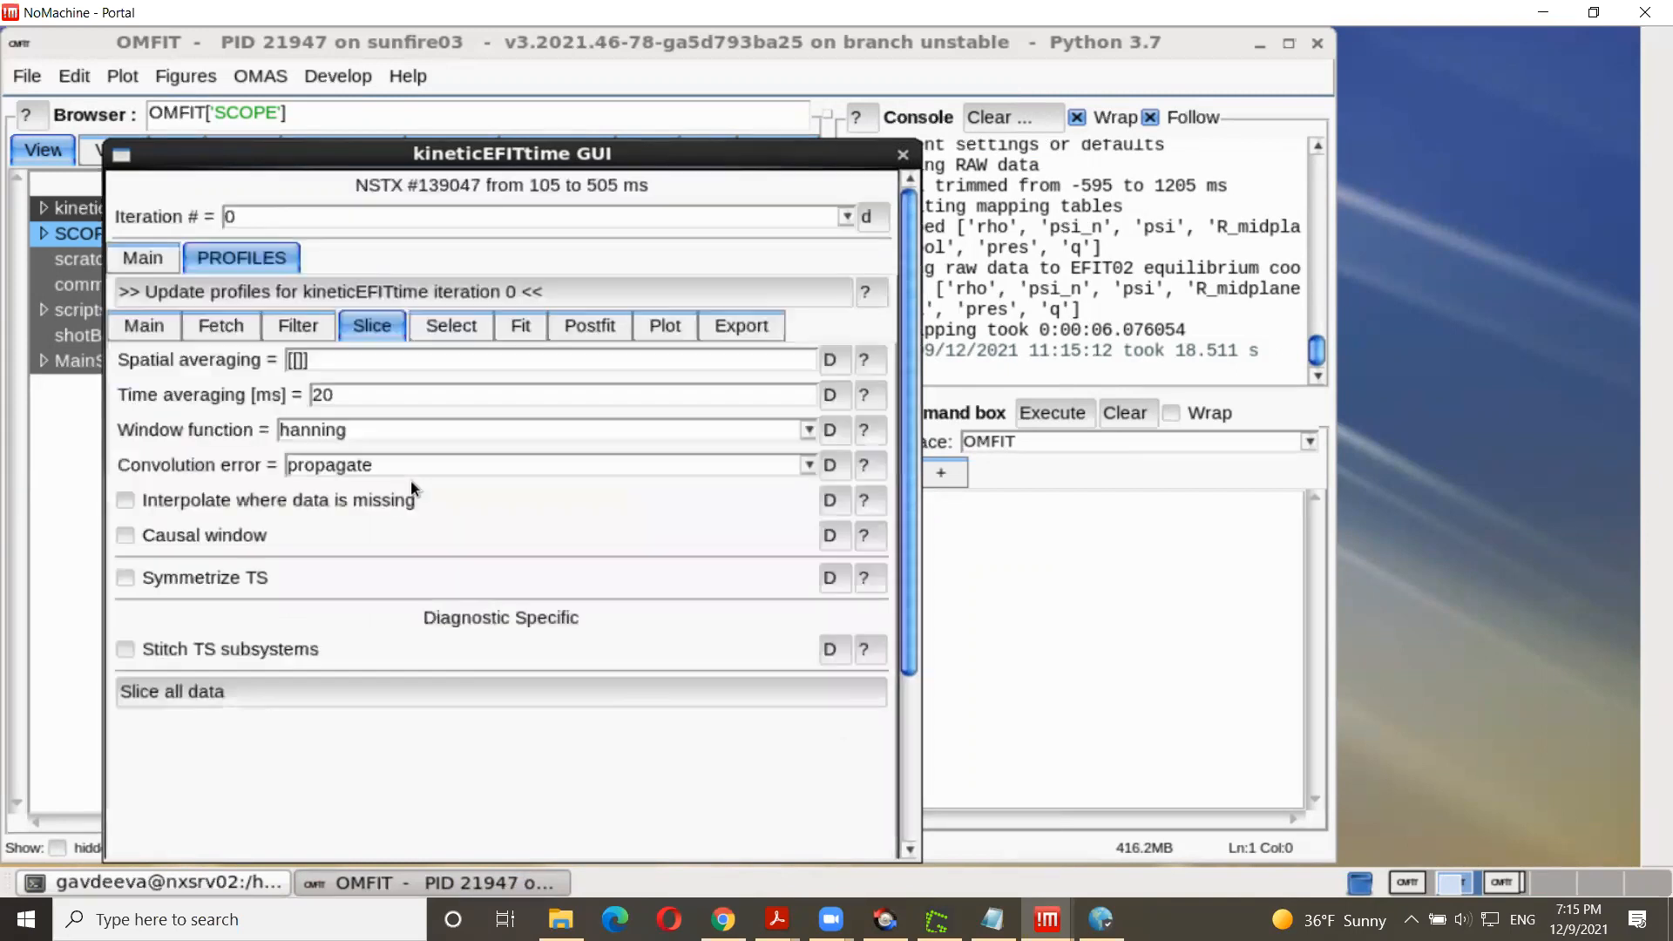
Step: Slice all profile data and plot the CHERS sliced data
click(242, 690)
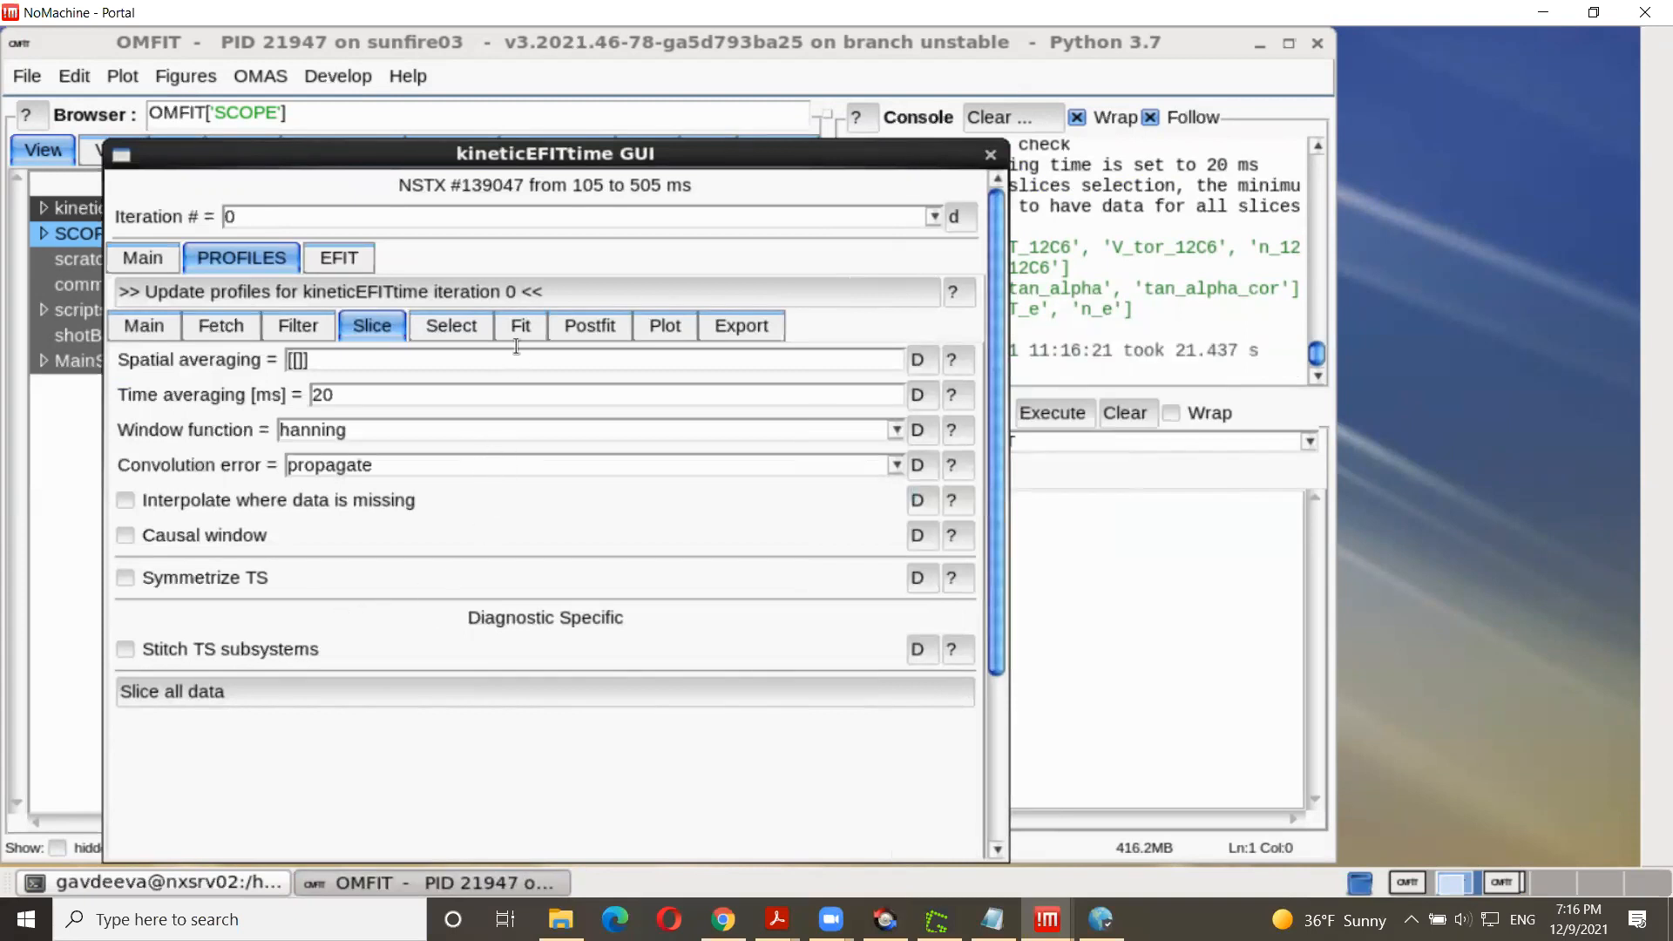
click(458, 329)
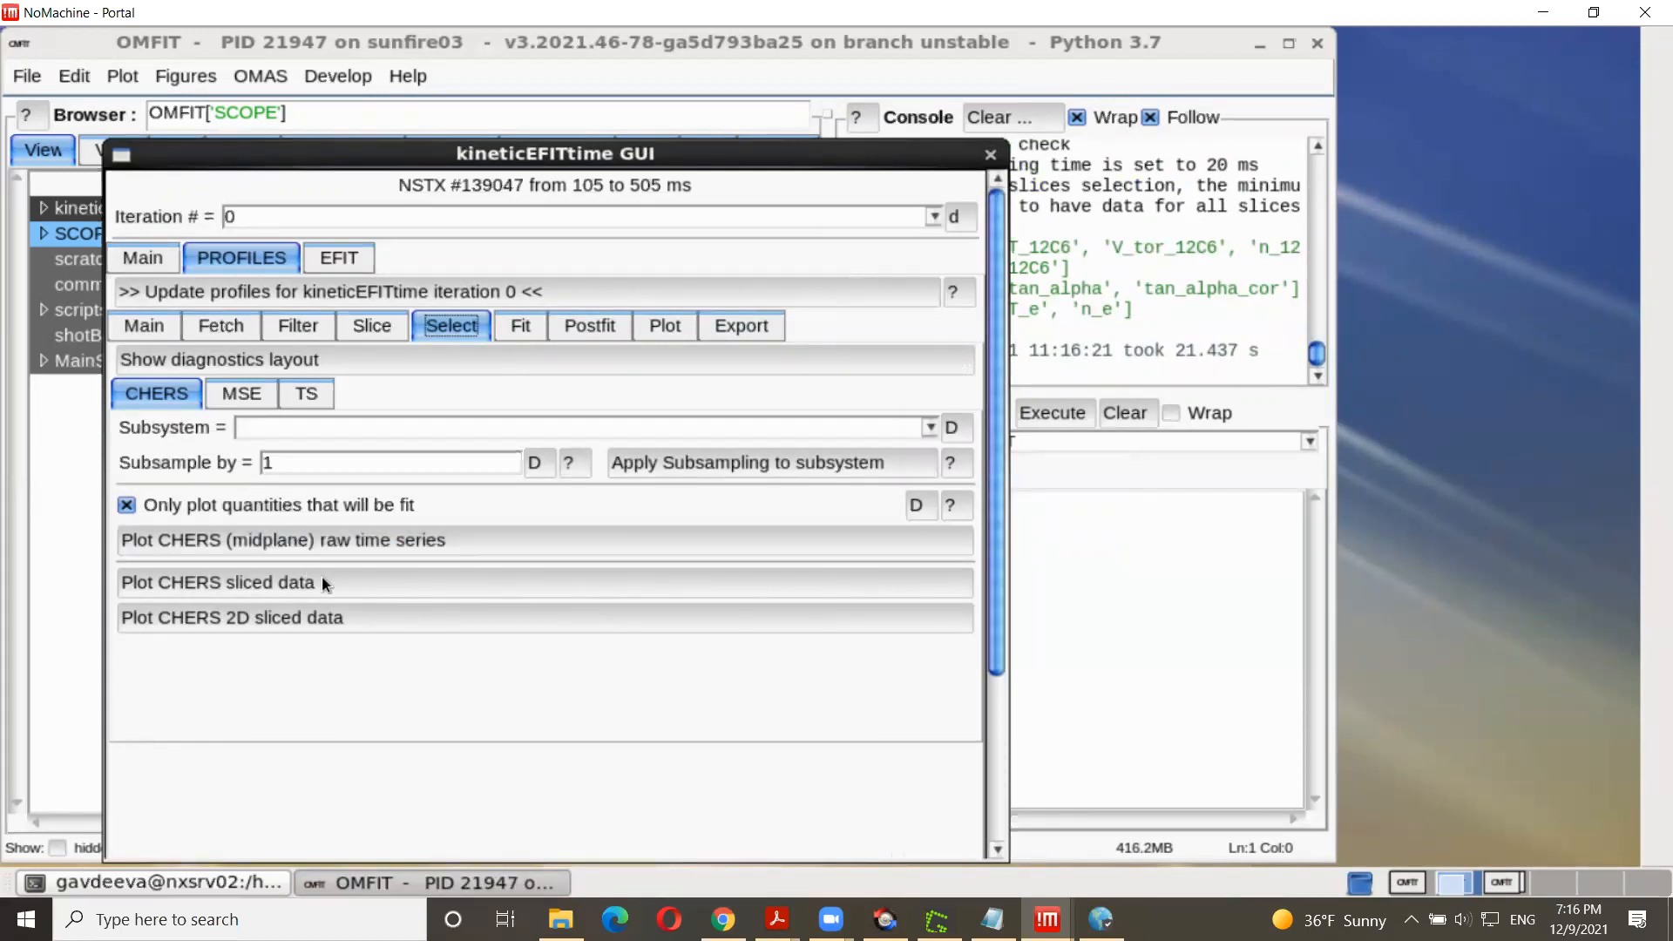
click(343, 578)
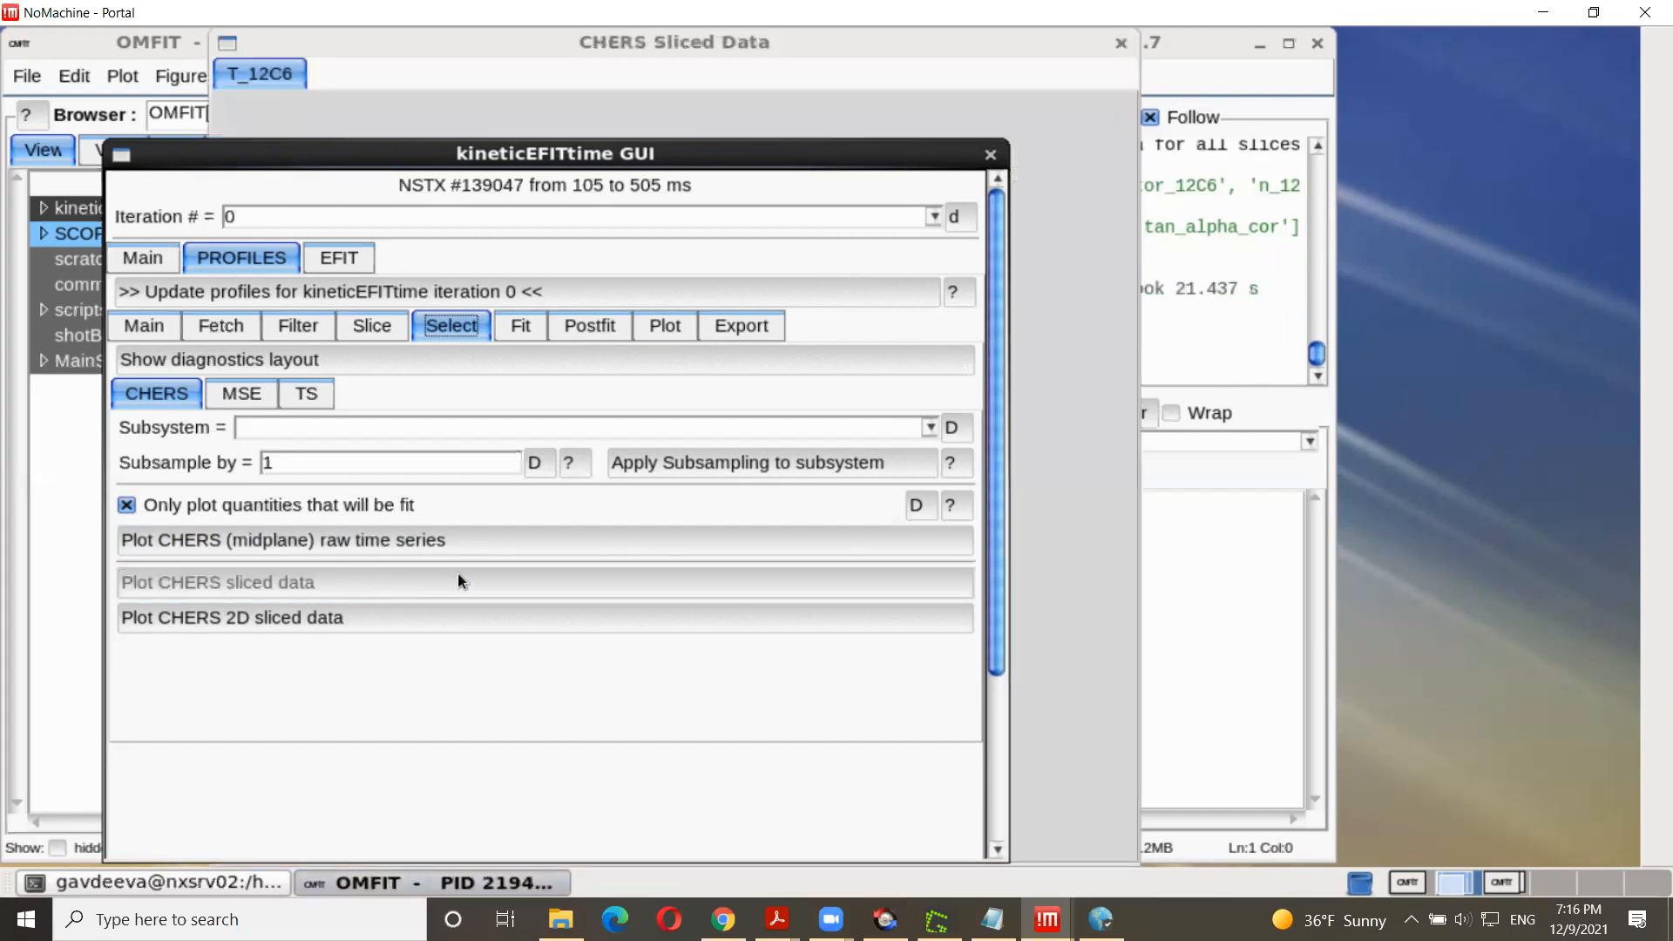
Step: Inspect the CHERS omega_tor_12C6 profiles and label the strongly negative outlier near rho 1.2 to identify its channel
click(571, 37)
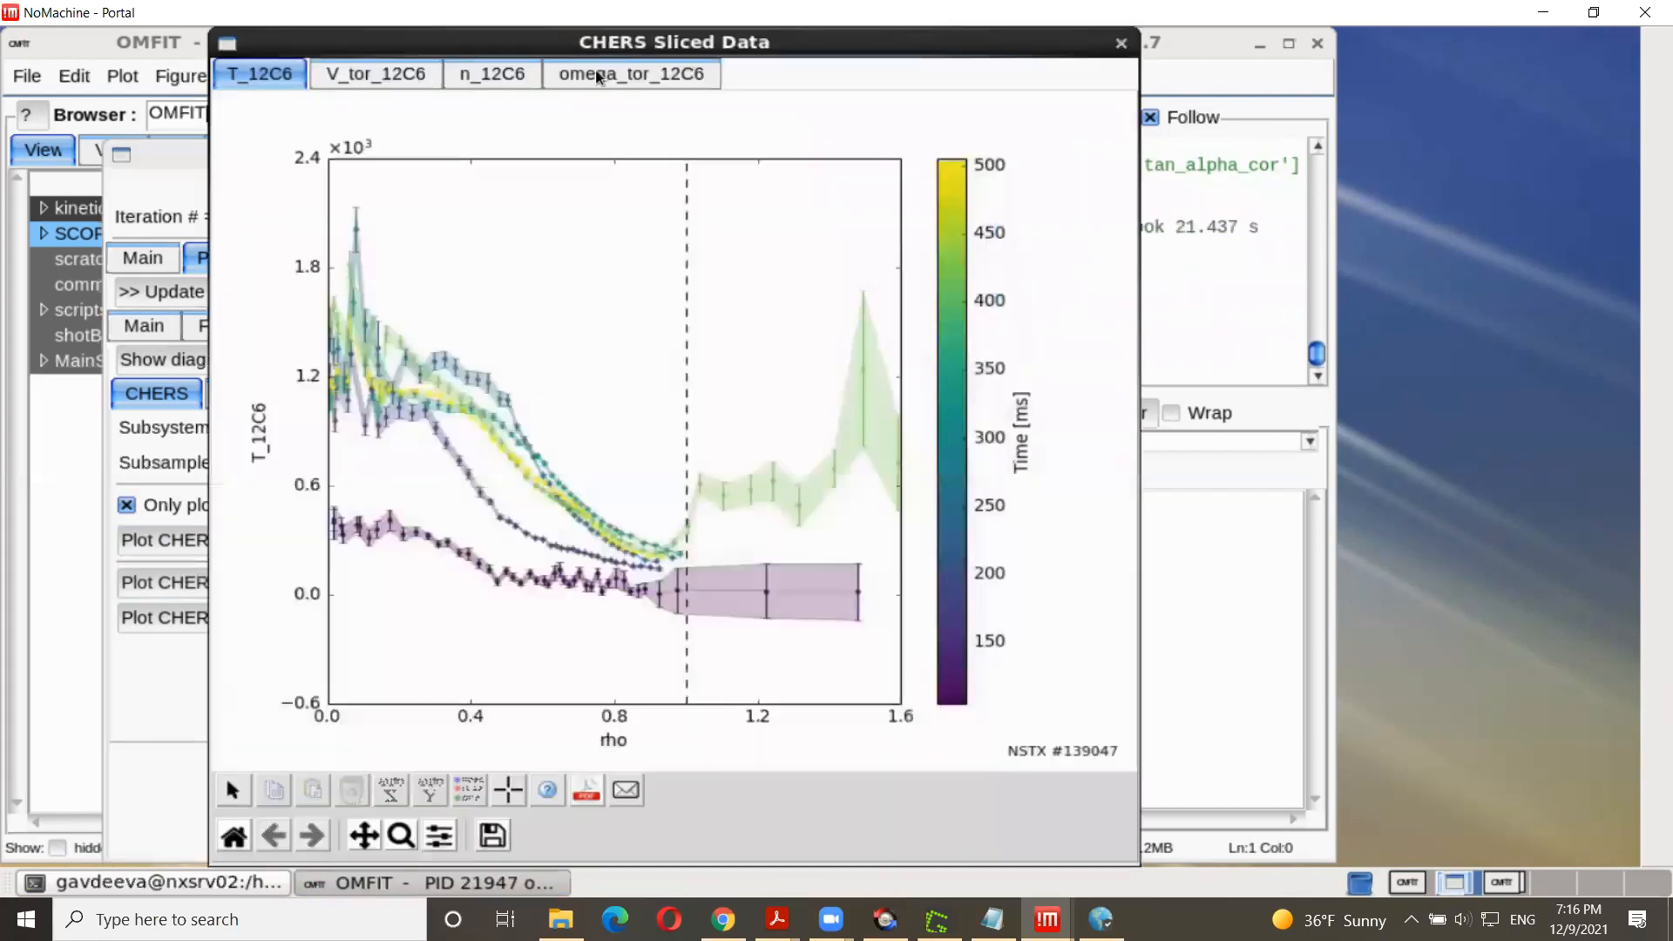
click(599, 77)
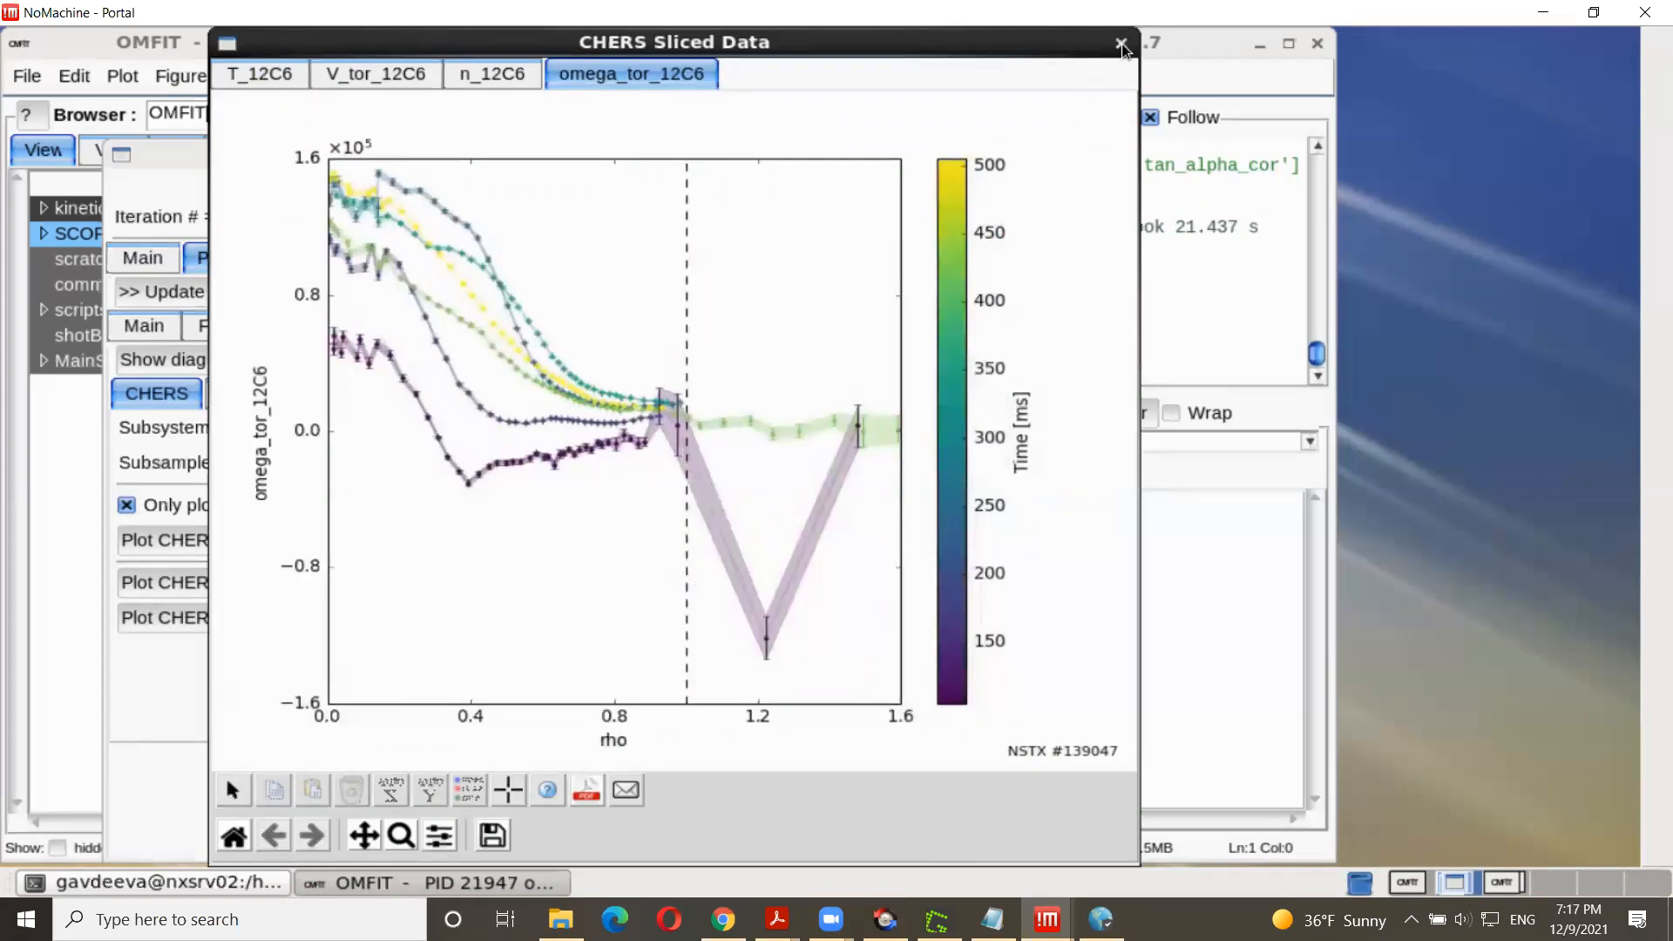
drag(1130, 26, 1324, 28)
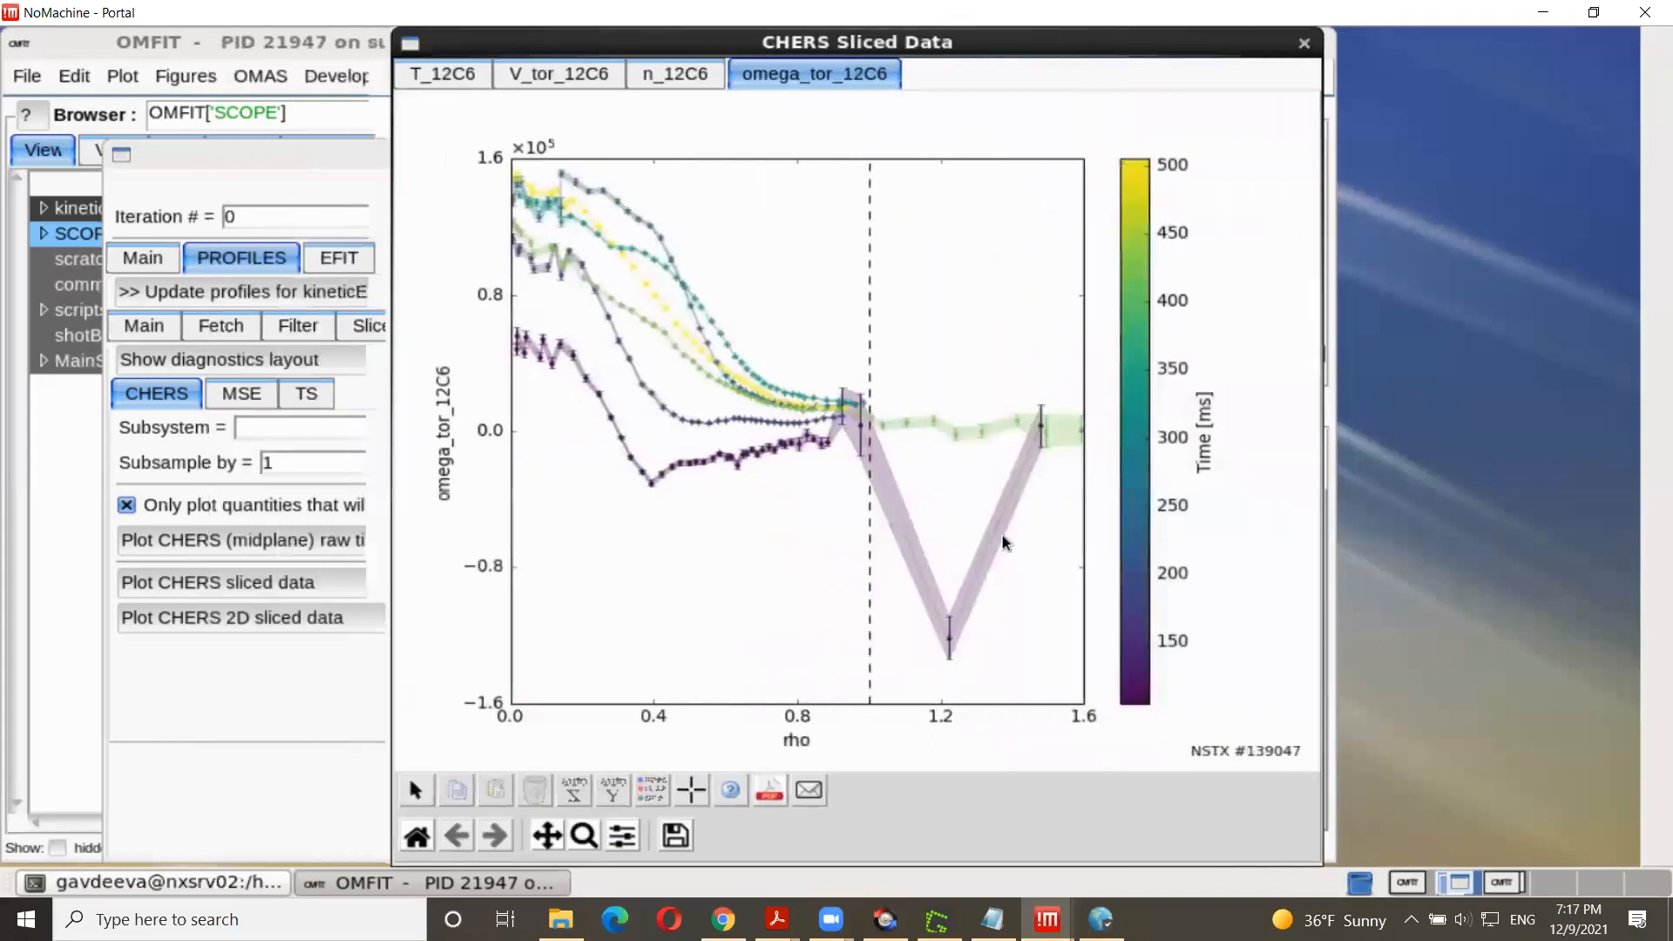
click(959, 646)
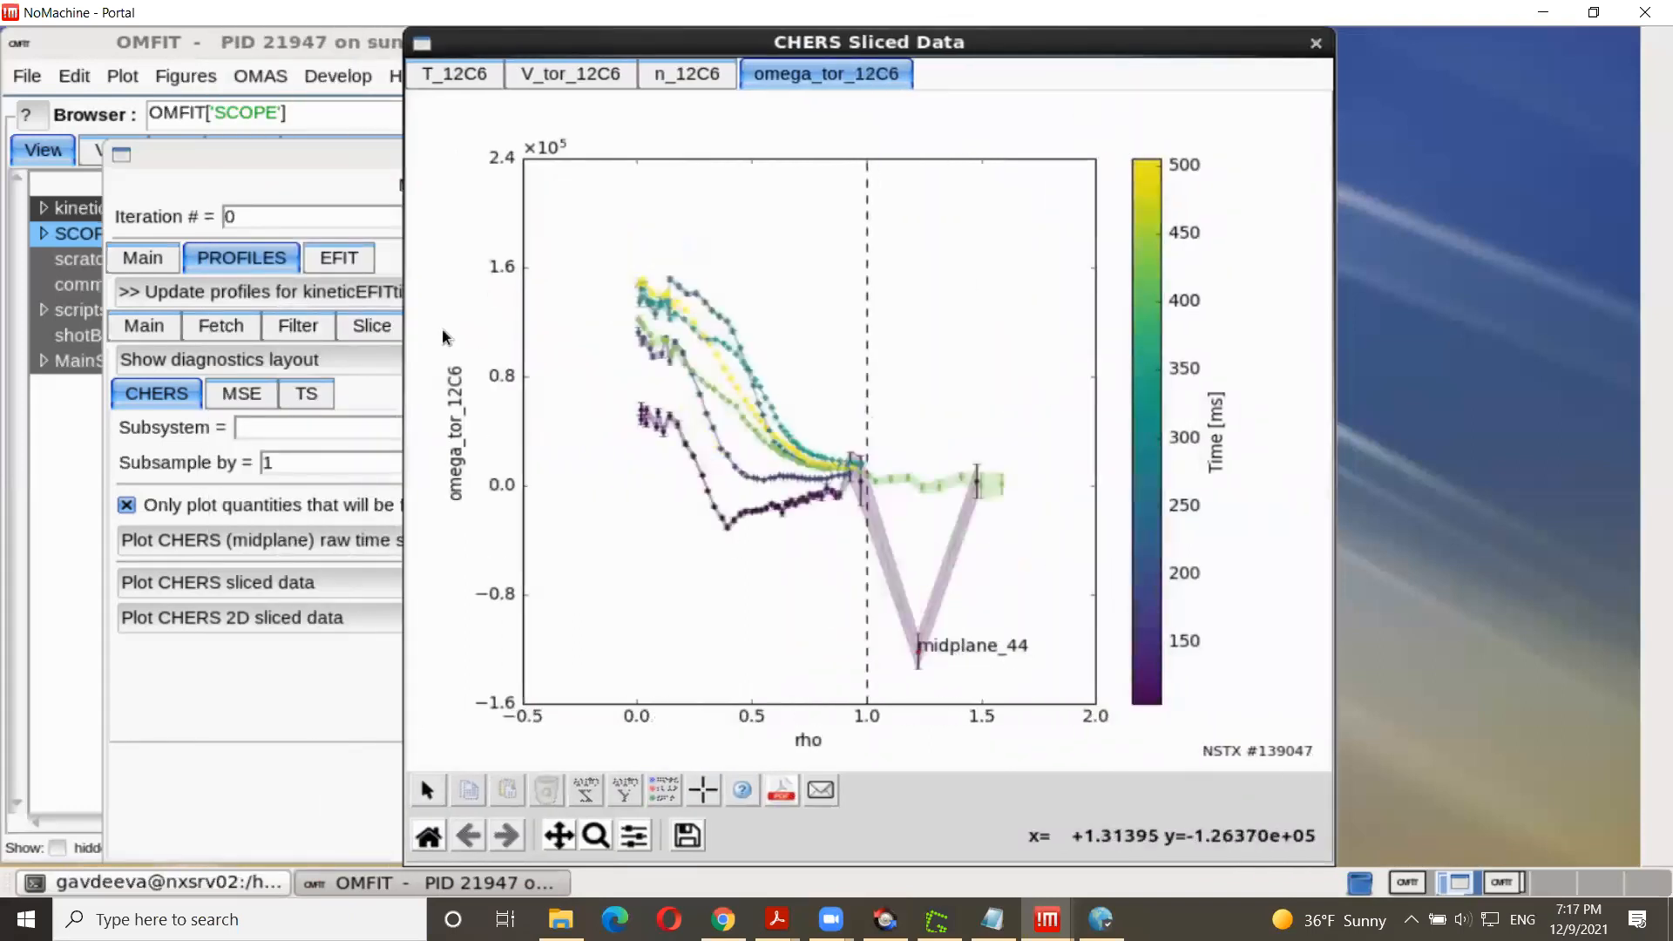
Step: Exclude channel midplane_44 from the CHERS midplane subsystem and close the outdated CHERS plot
click(329, 210)
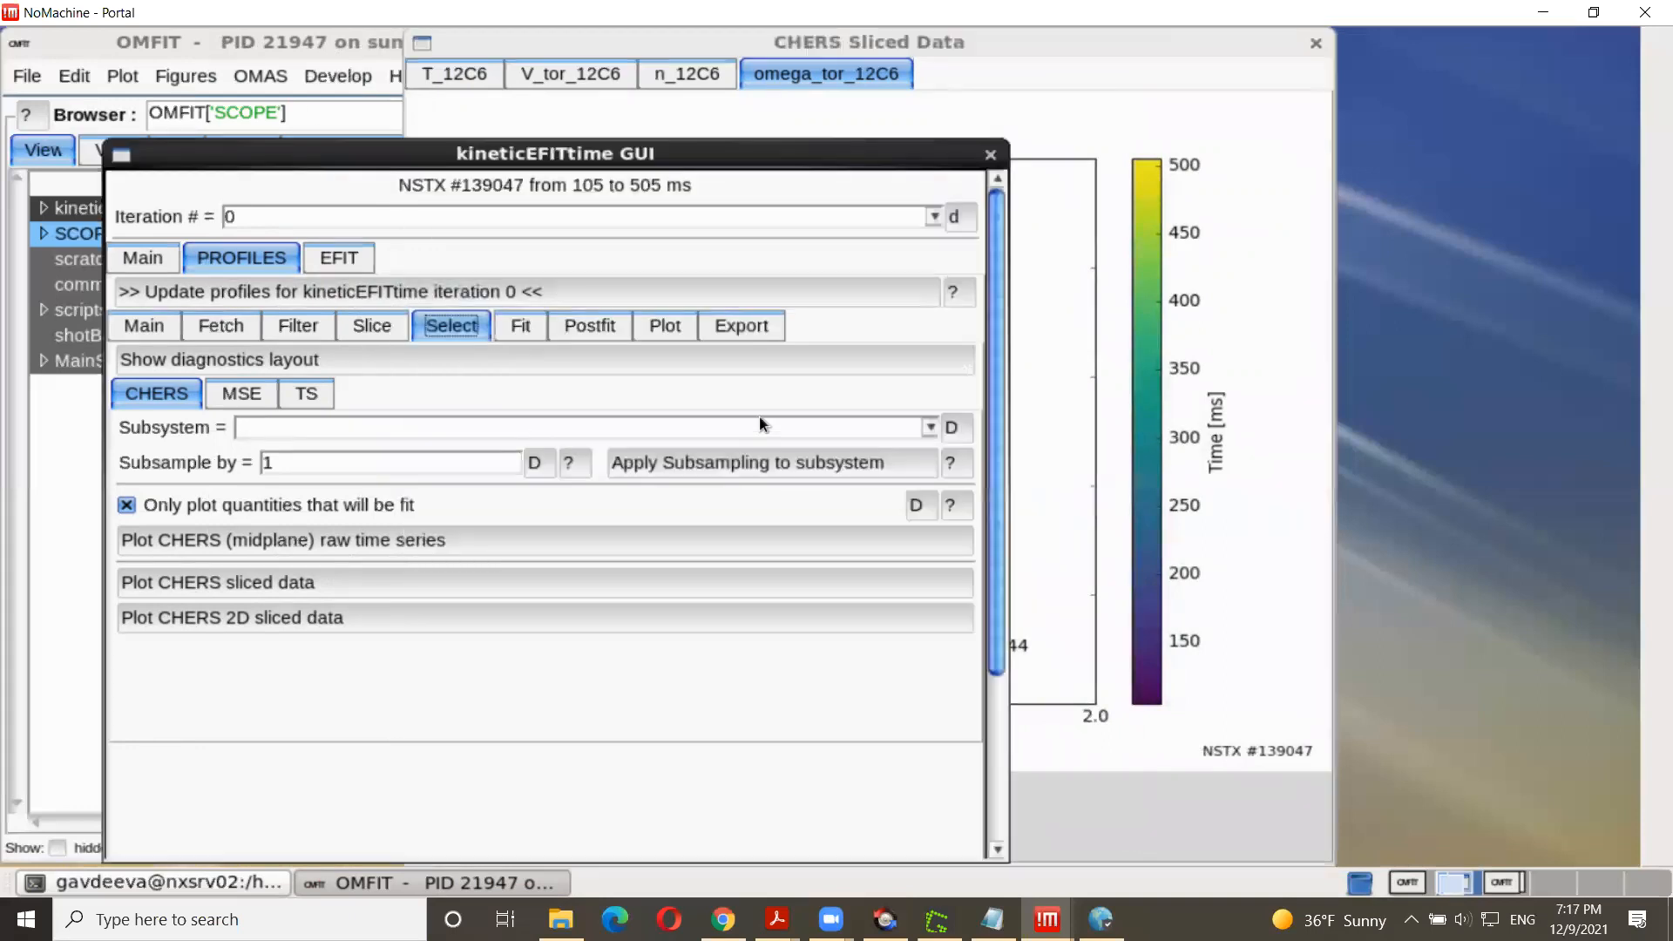
click(928, 427)
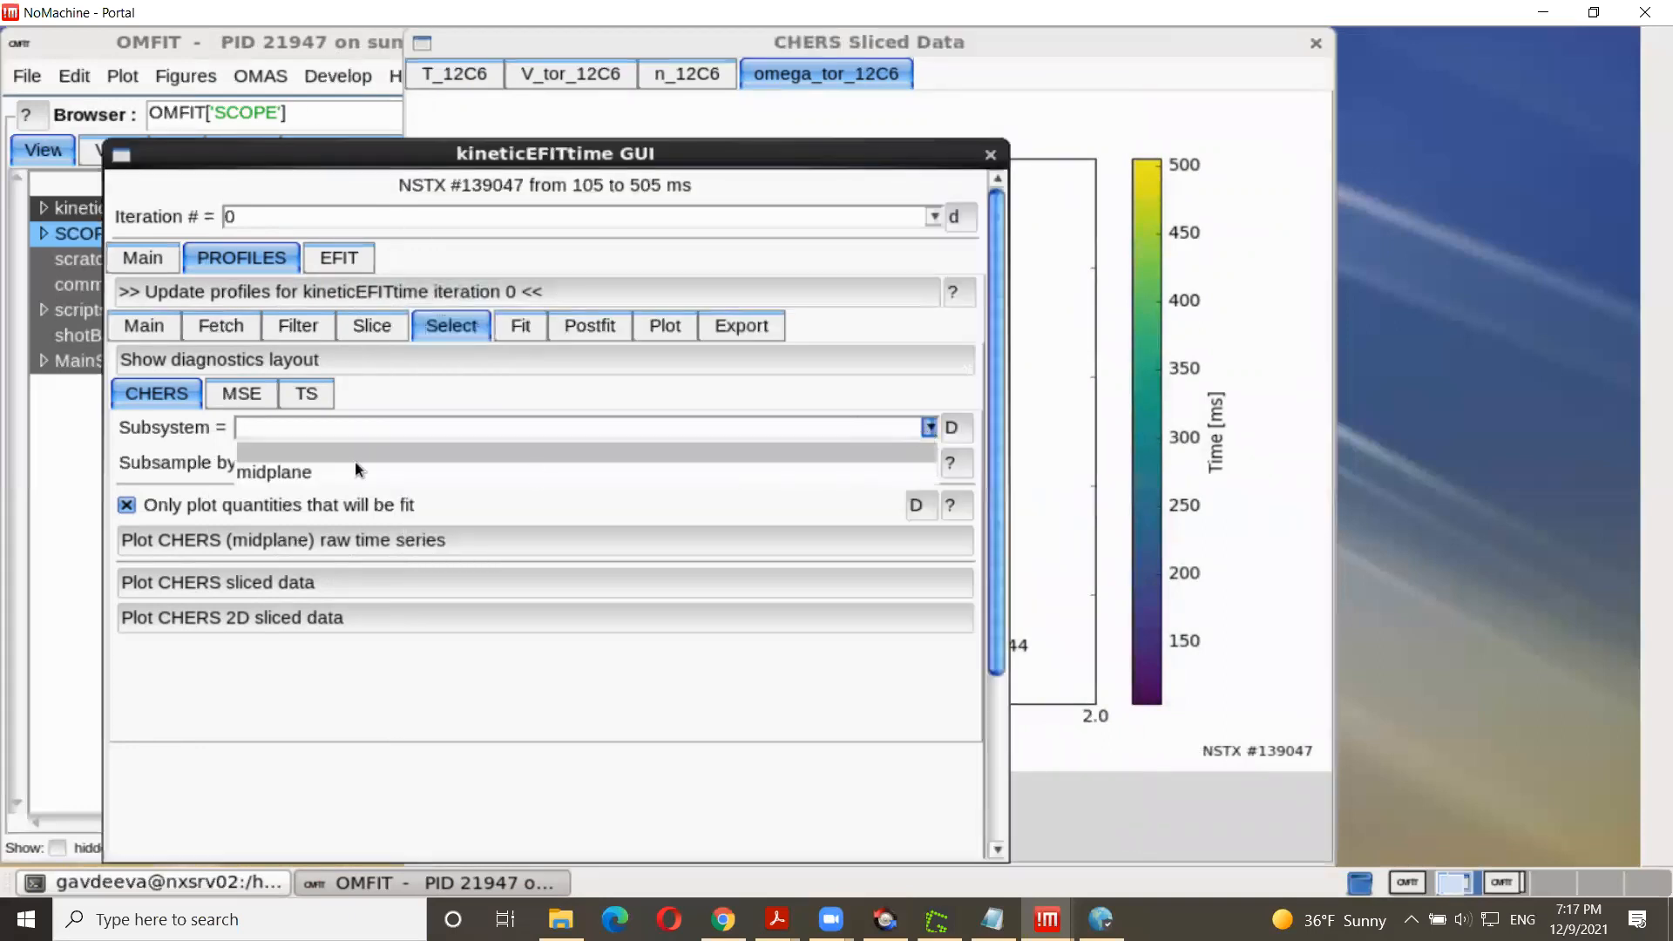
click(295, 485)
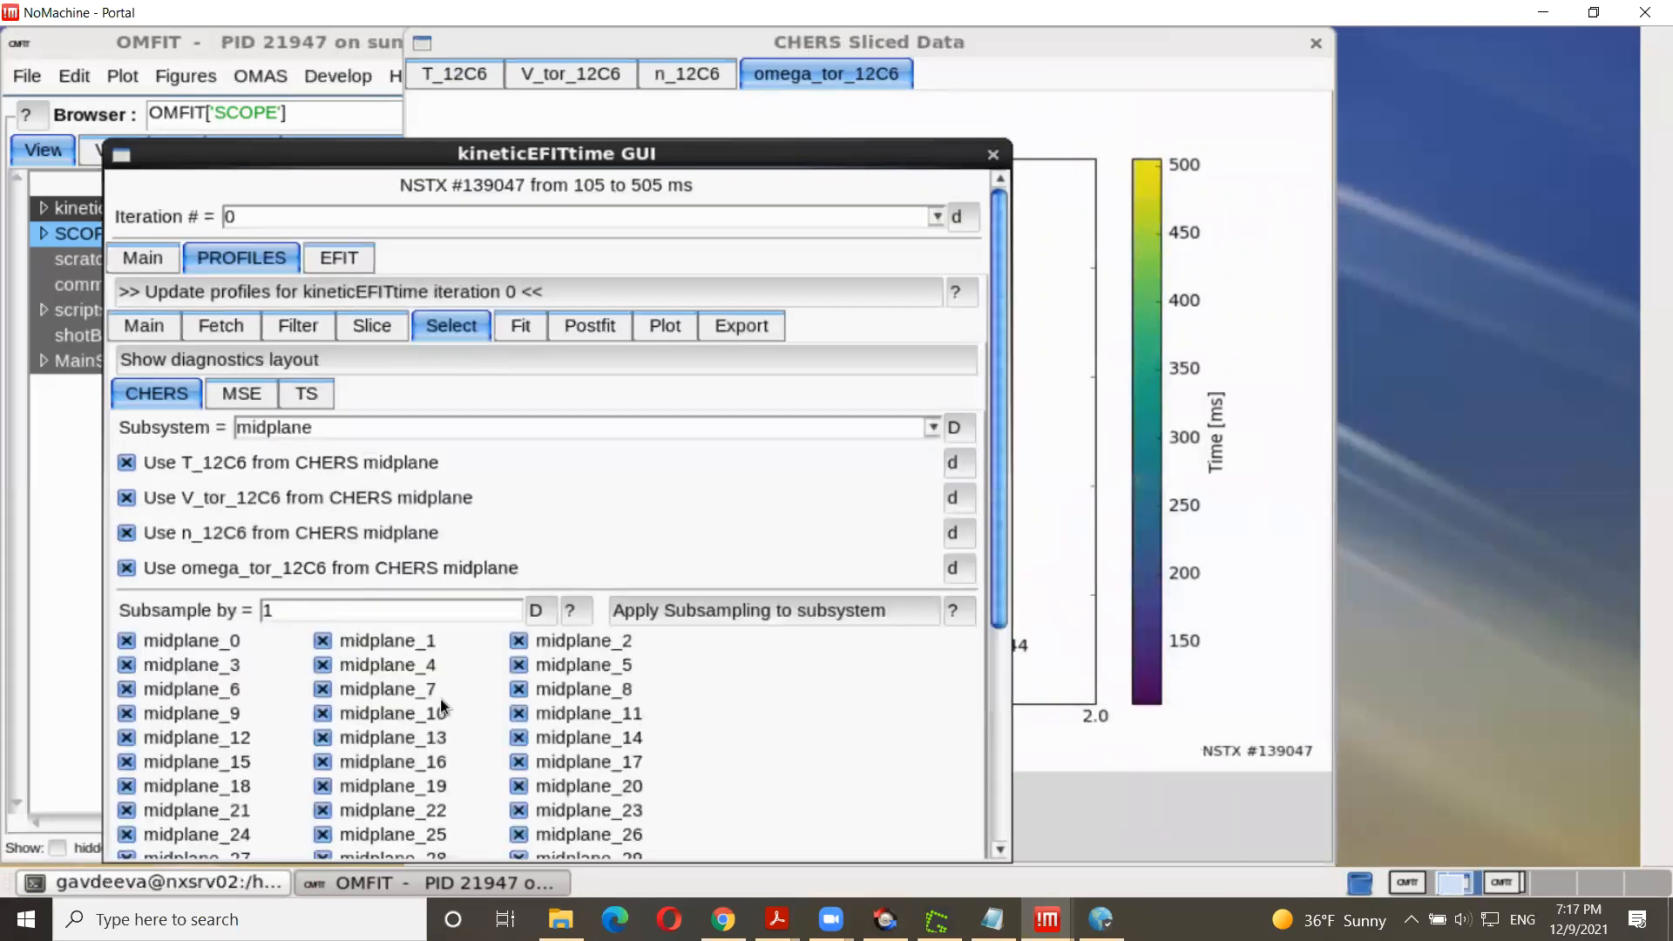
scroll(452, 723, down, 5)
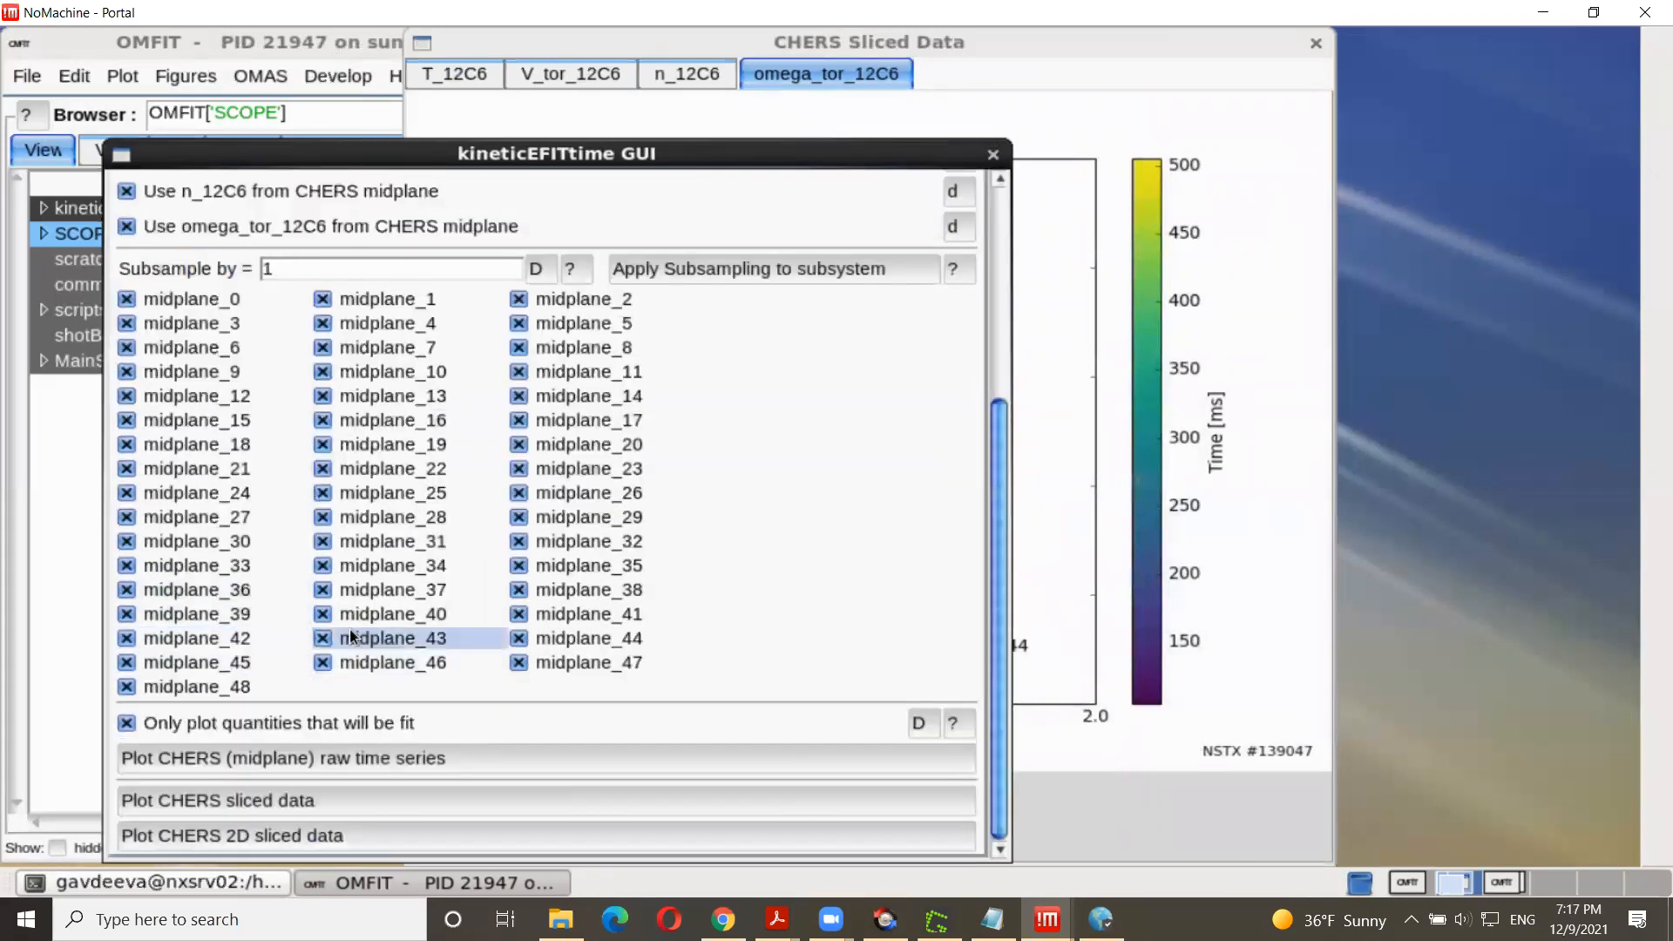
click(519, 638)
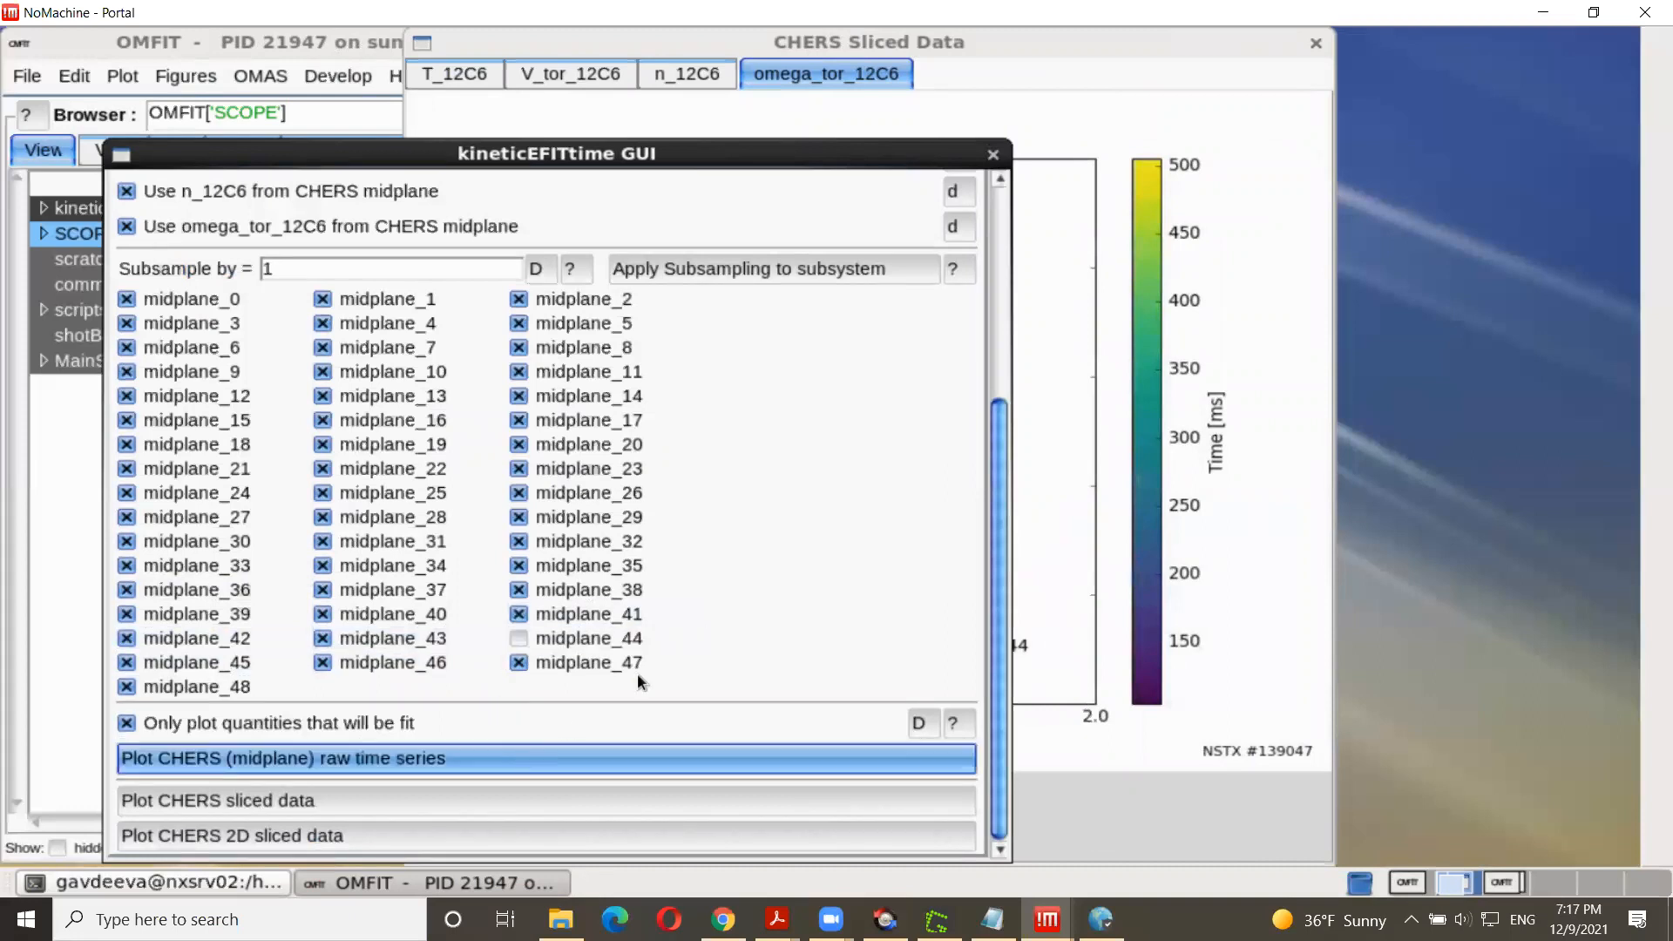
click(1317, 43)
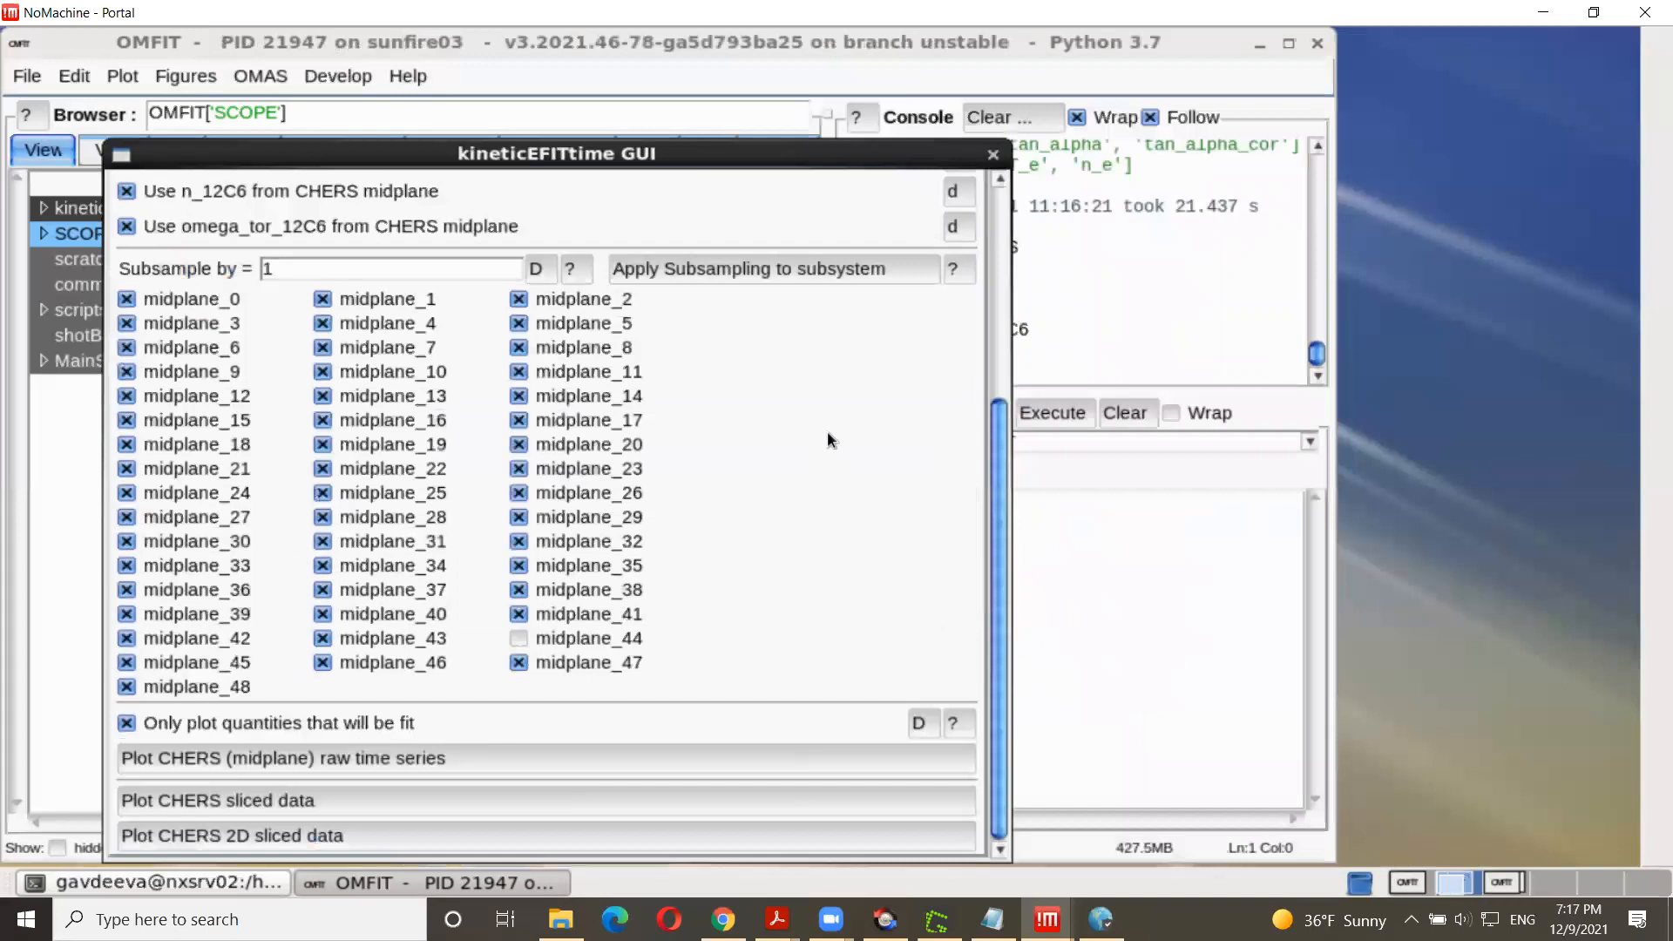
Step: Replot the CHERS sliced data, check the omega_tor_12C6 profiles without the excluded channel, and close the plot
click(291, 804)
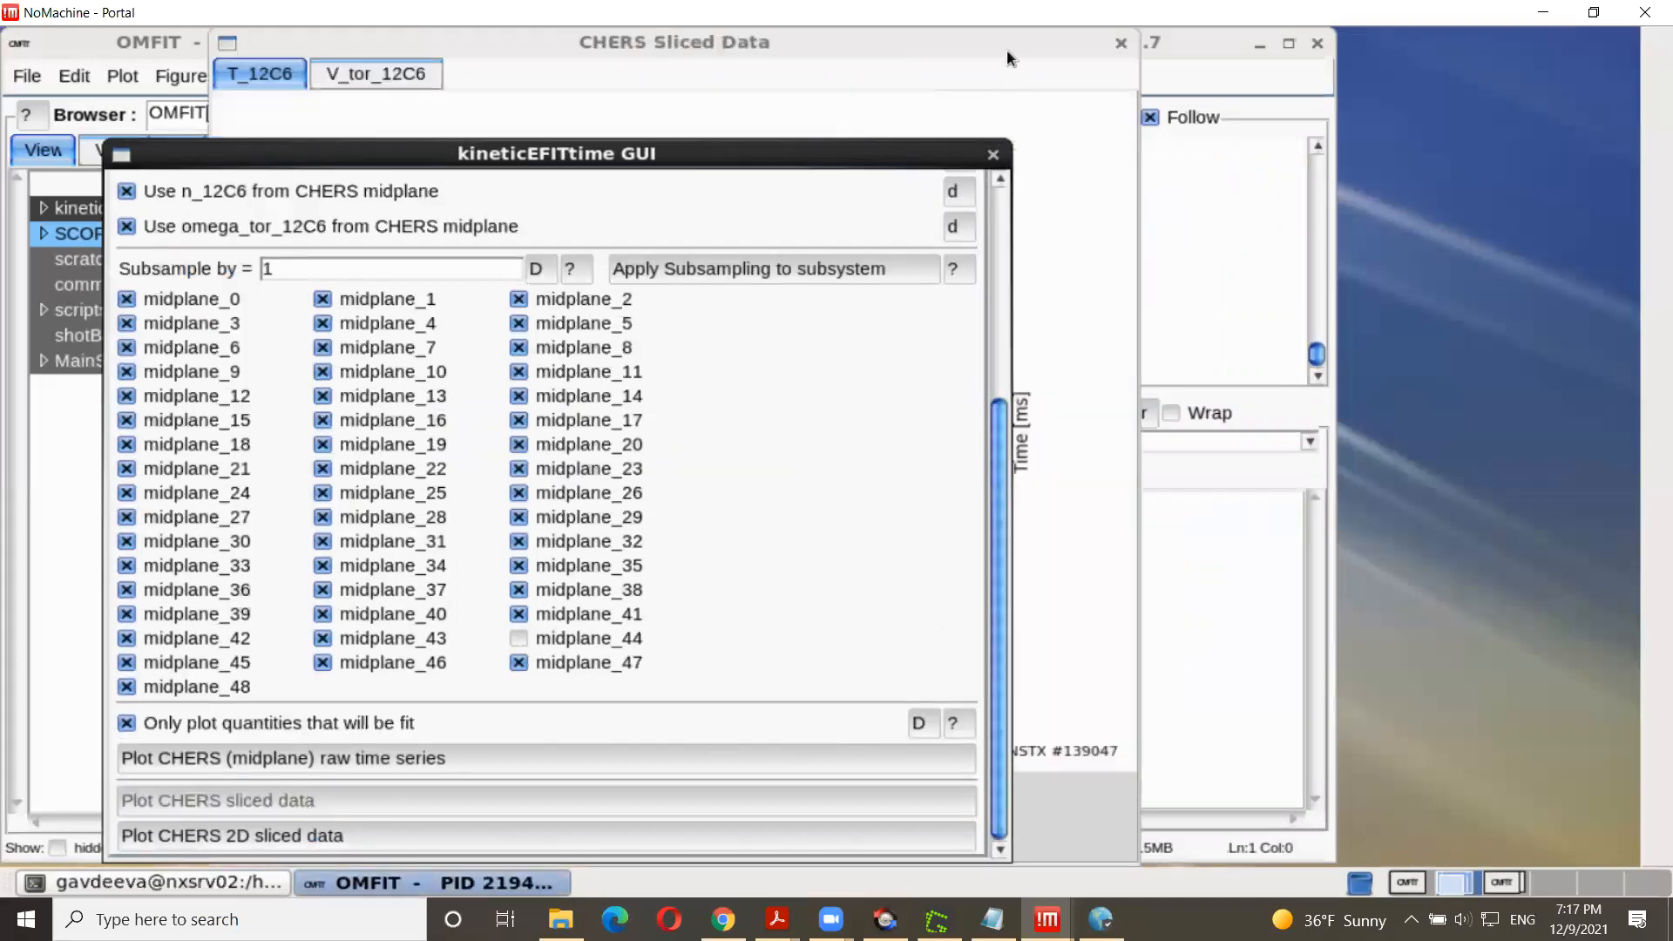
click(1006, 49)
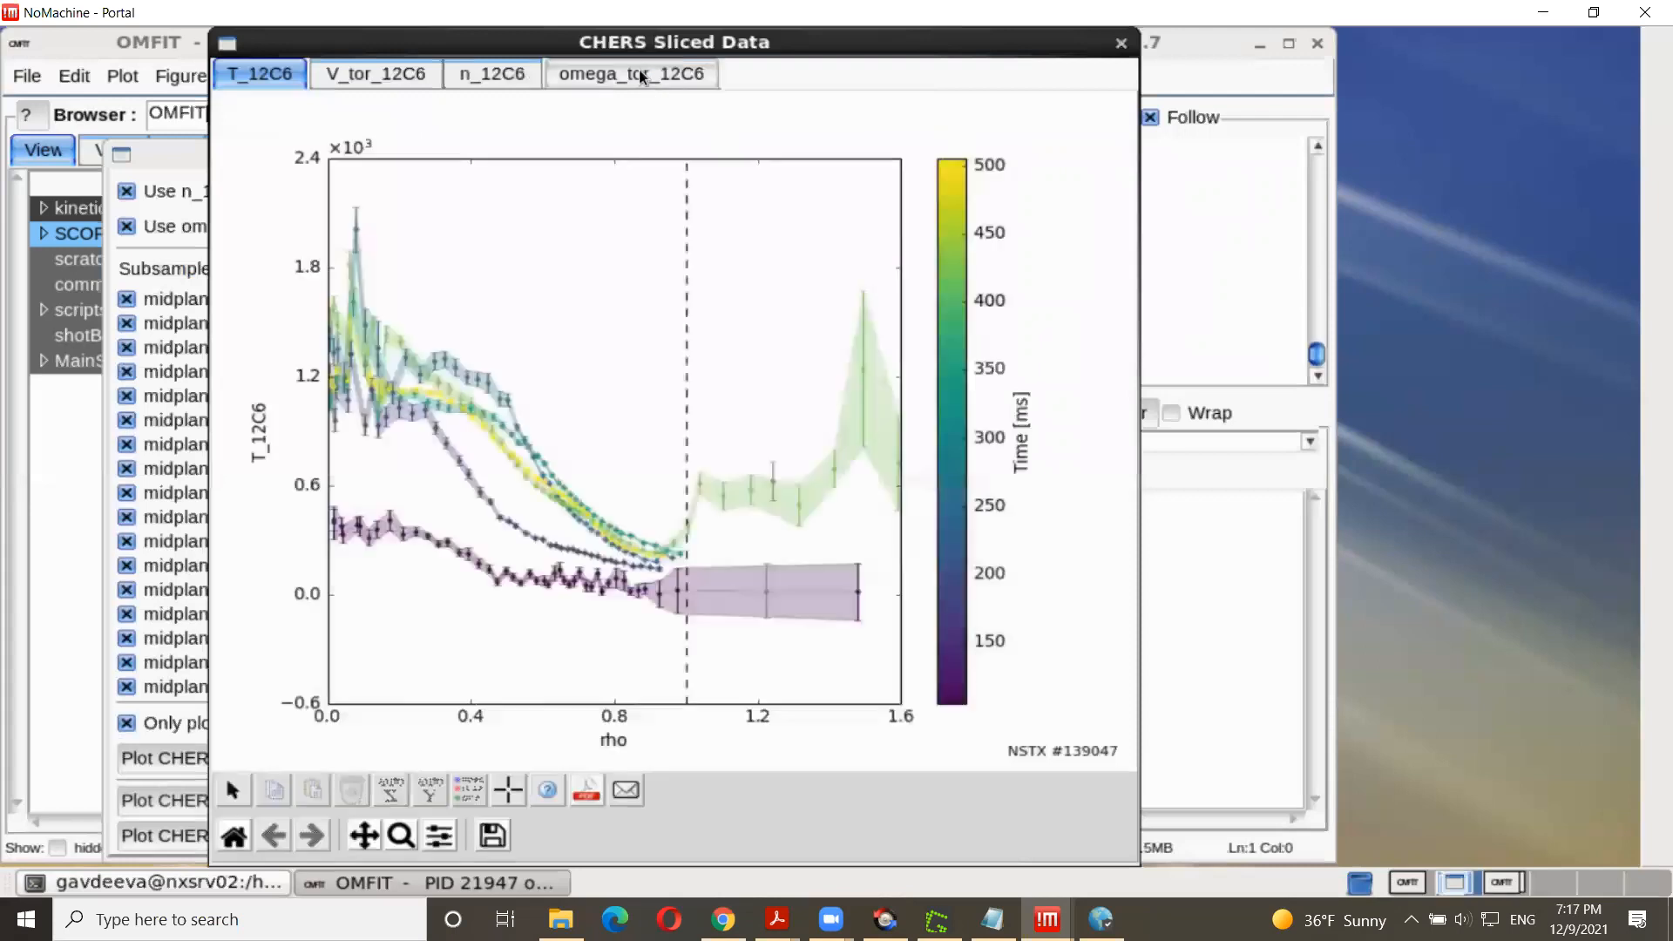
click(640, 72)
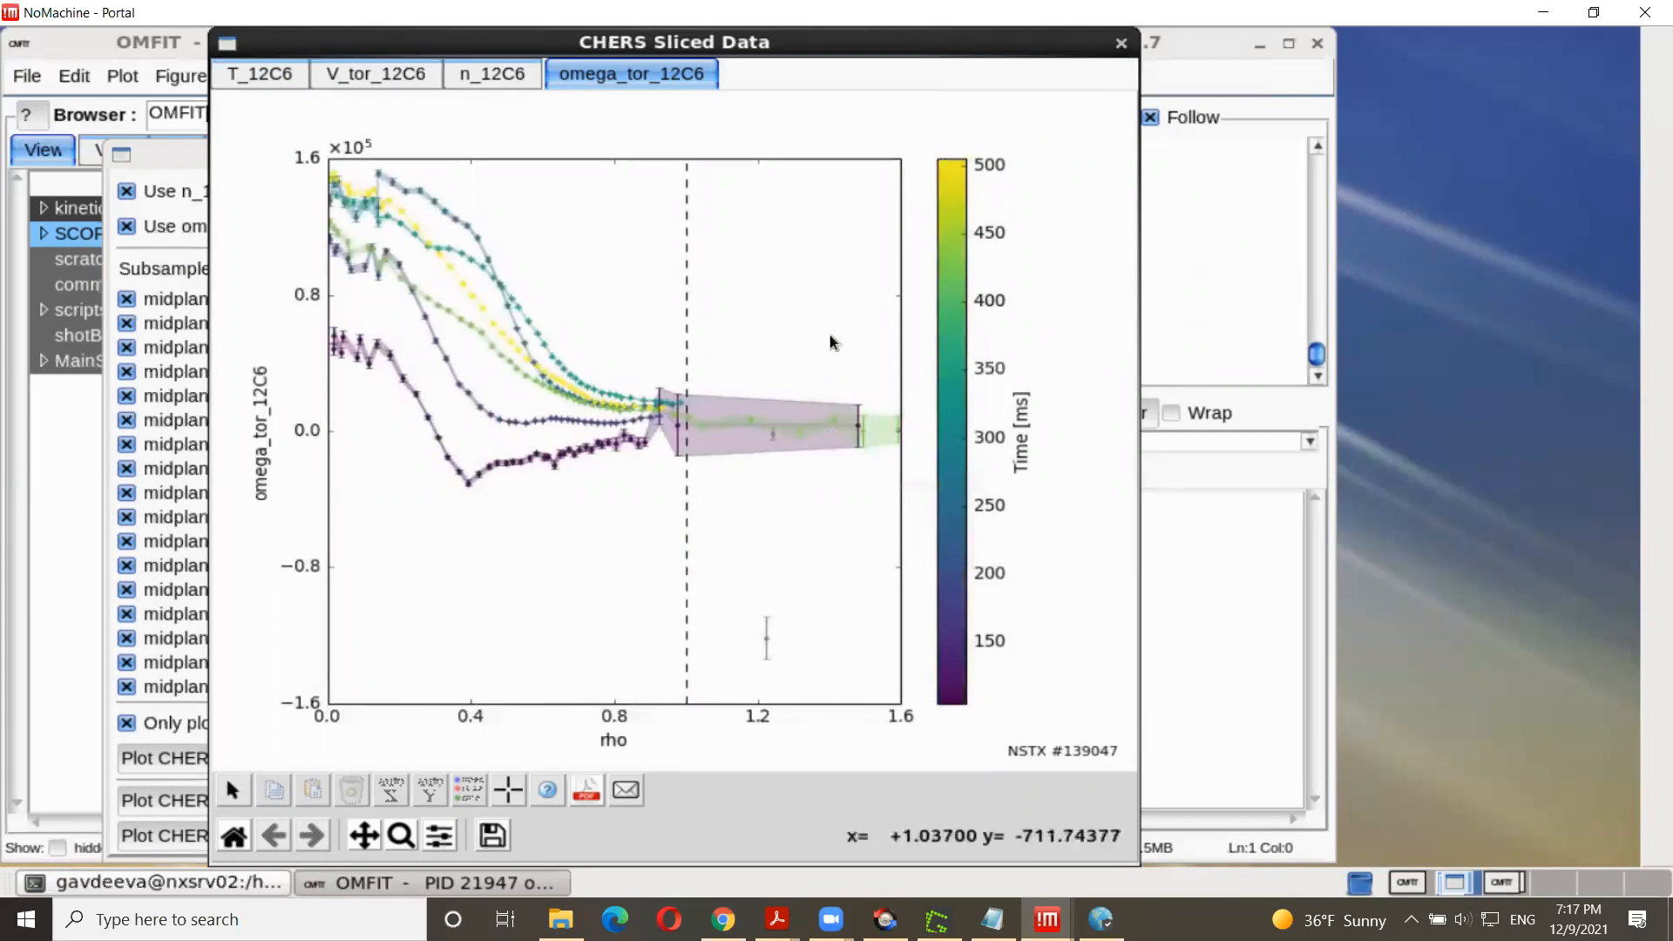
click(1121, 44)
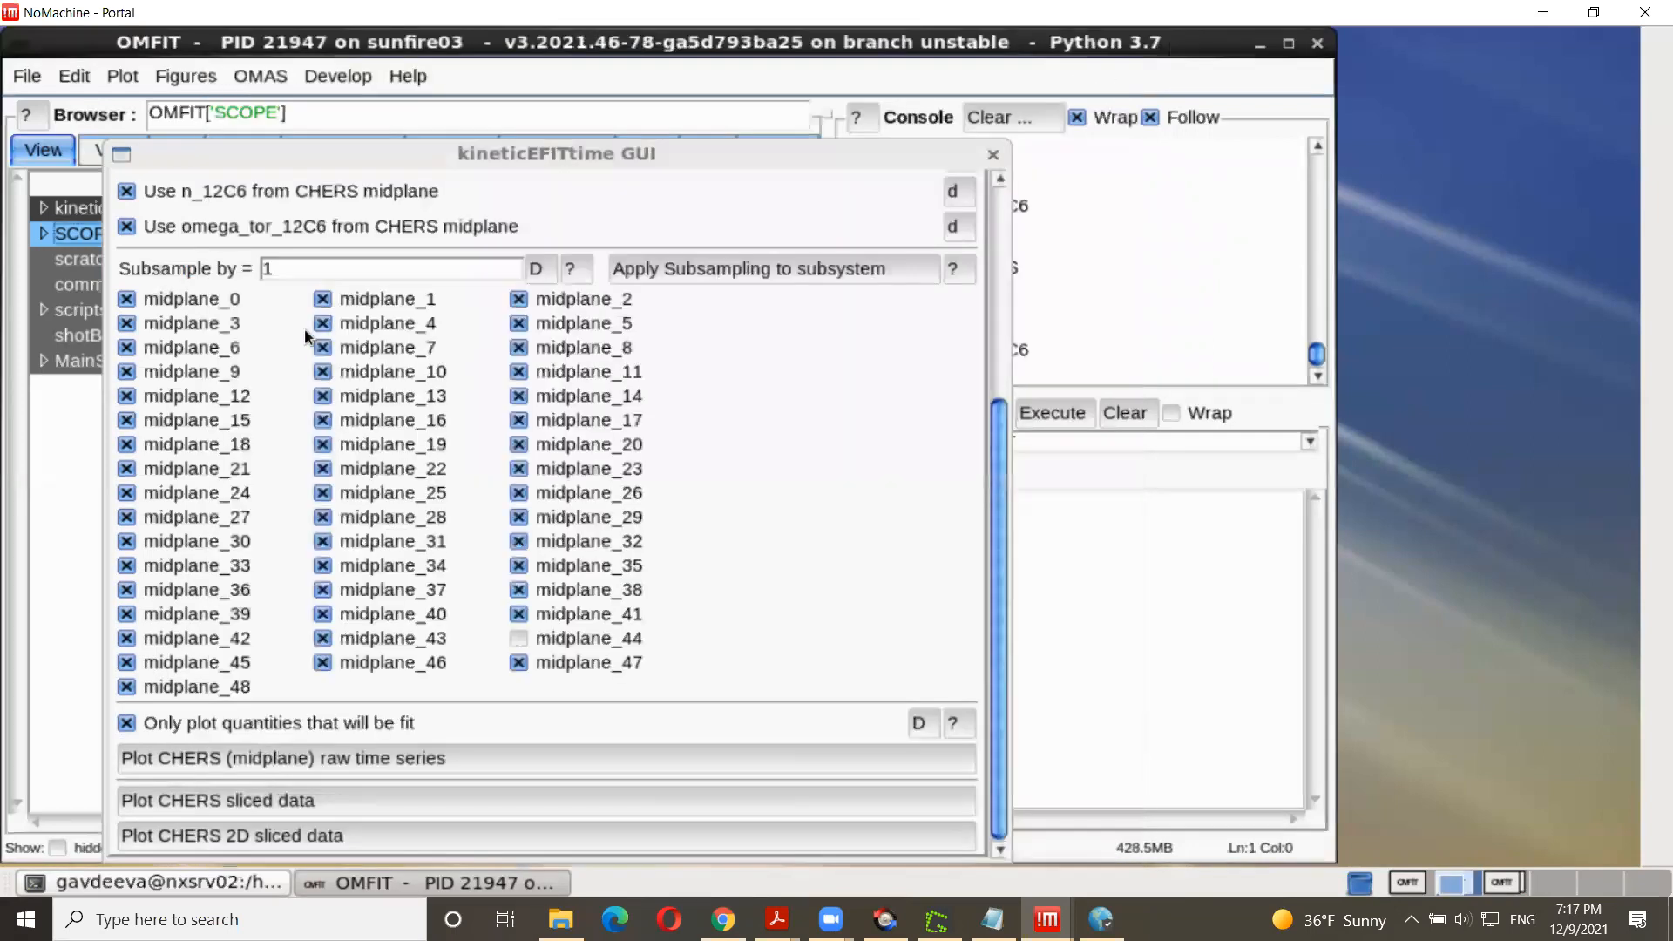
Step: Plot the MSE sliced data and label the tan_alpha point with the very large error bar near rho 1.2
scroll(305, 395, up, 5)
click(237, 394)
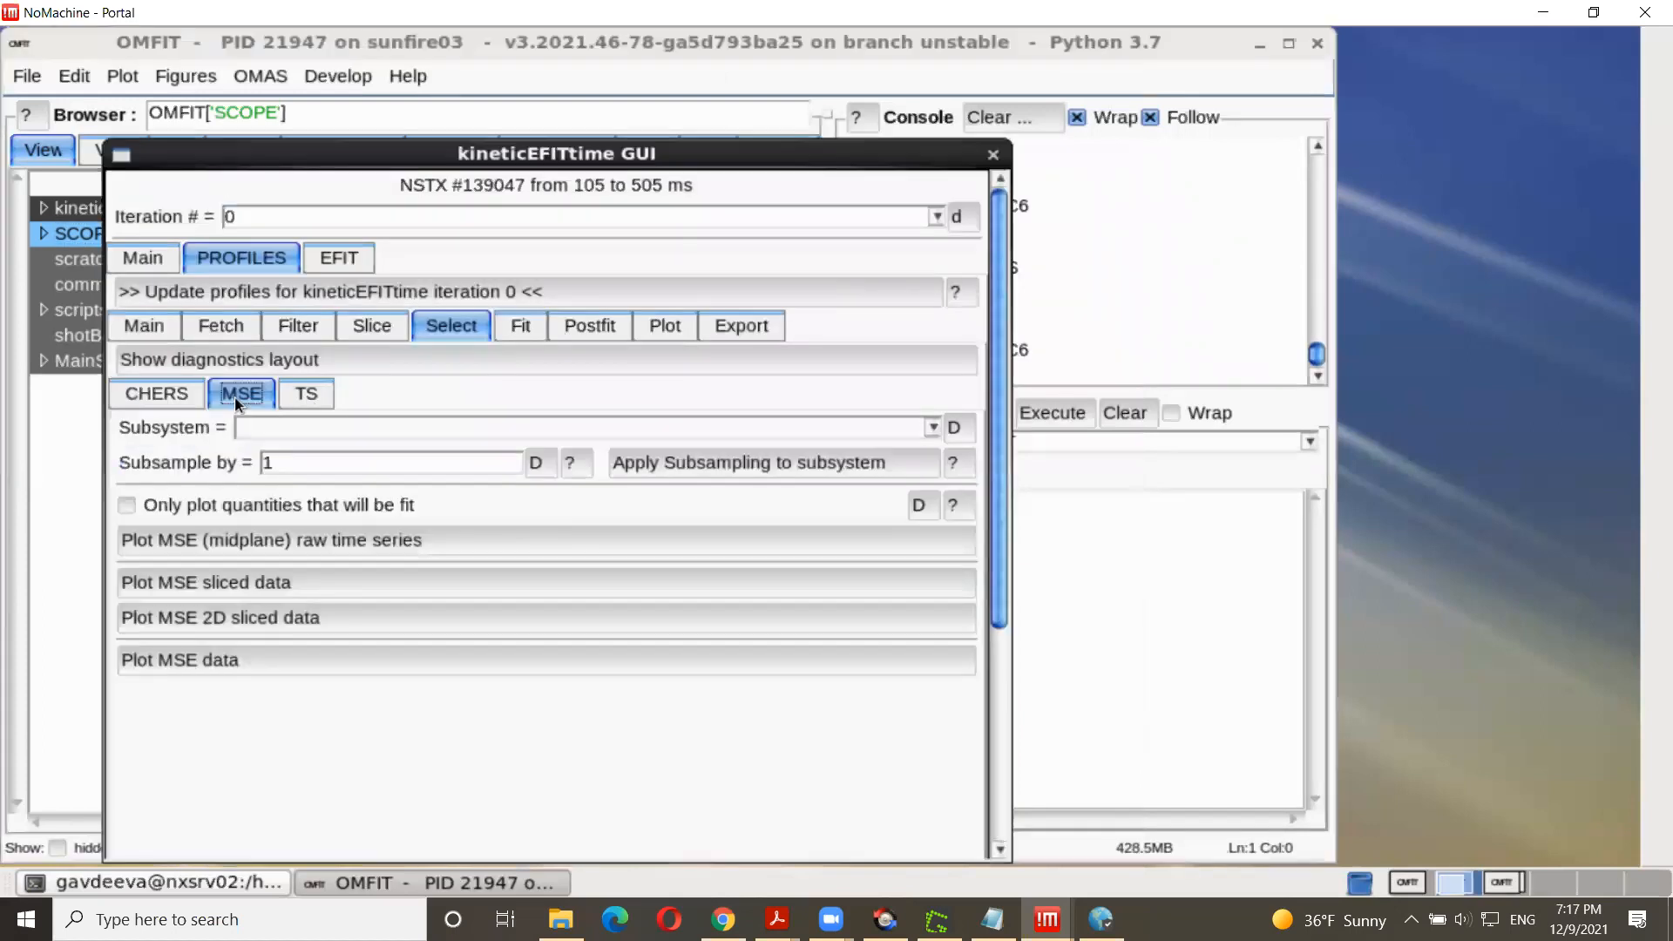
click(260, 585)
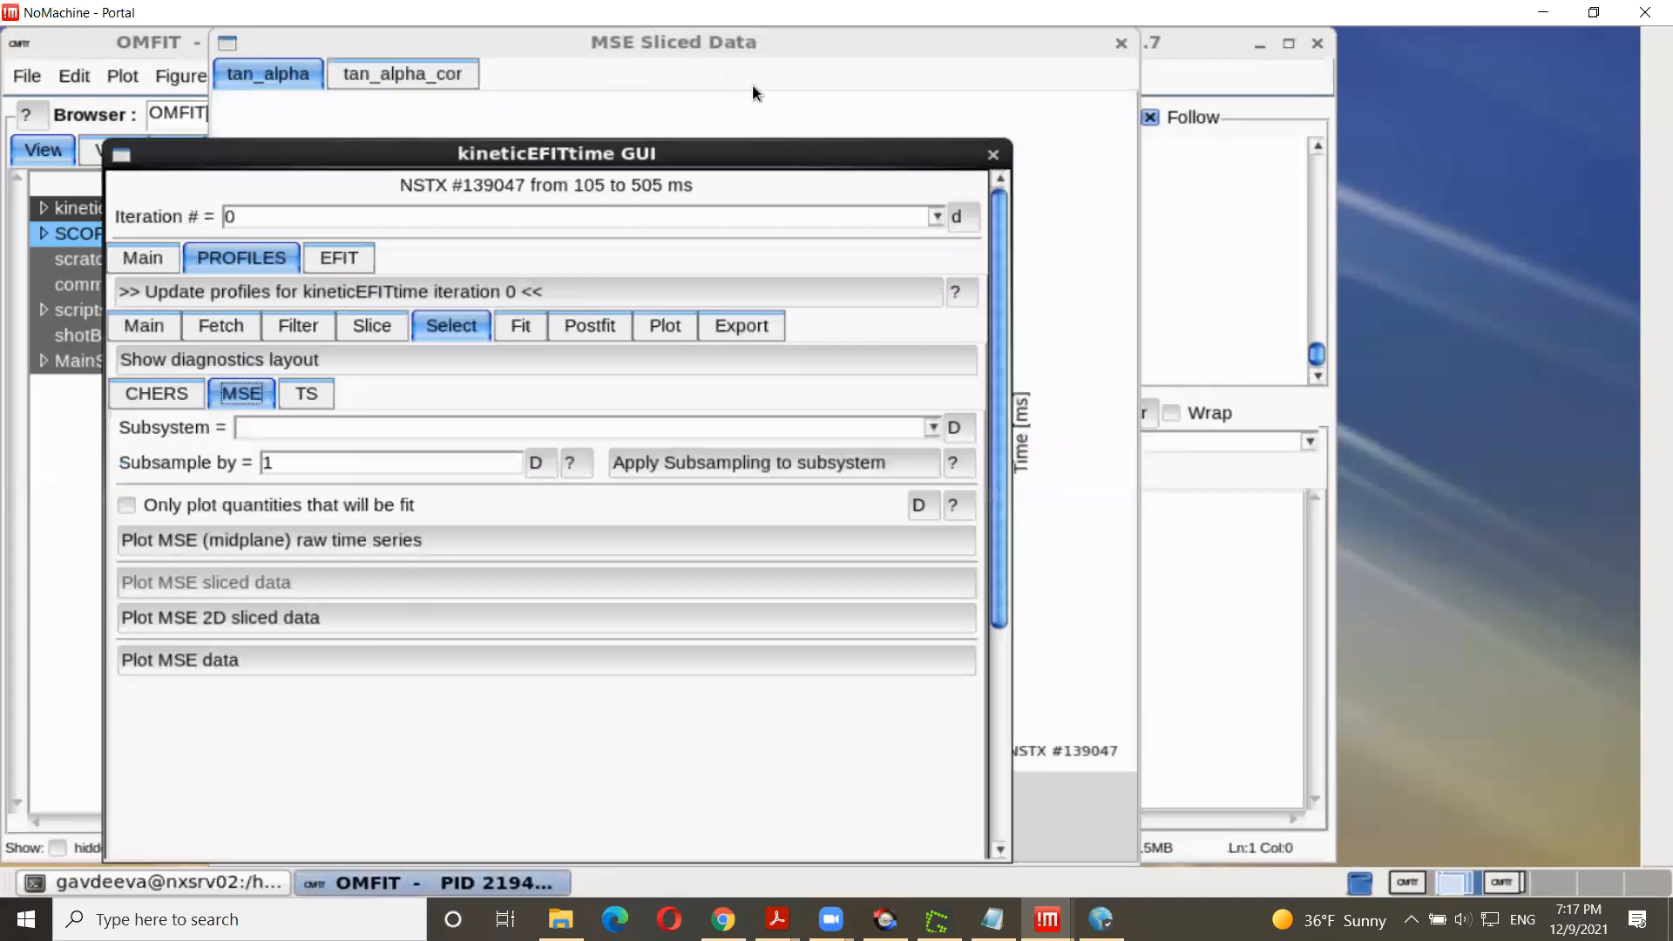
click(779, 43)
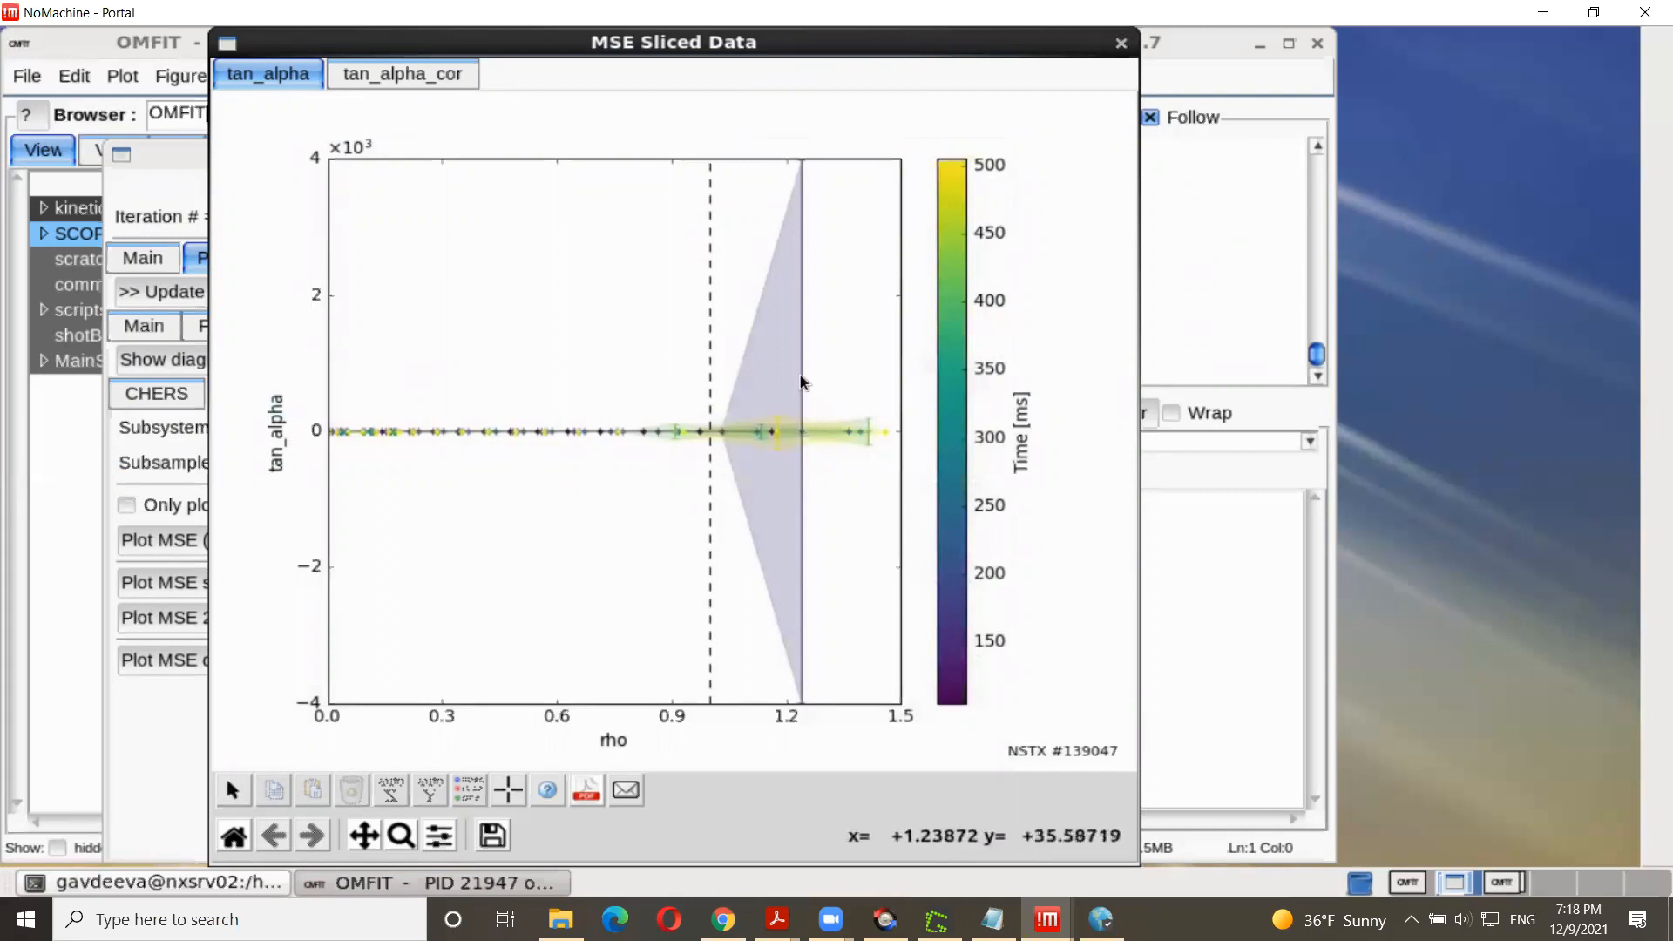
click(802, 429)
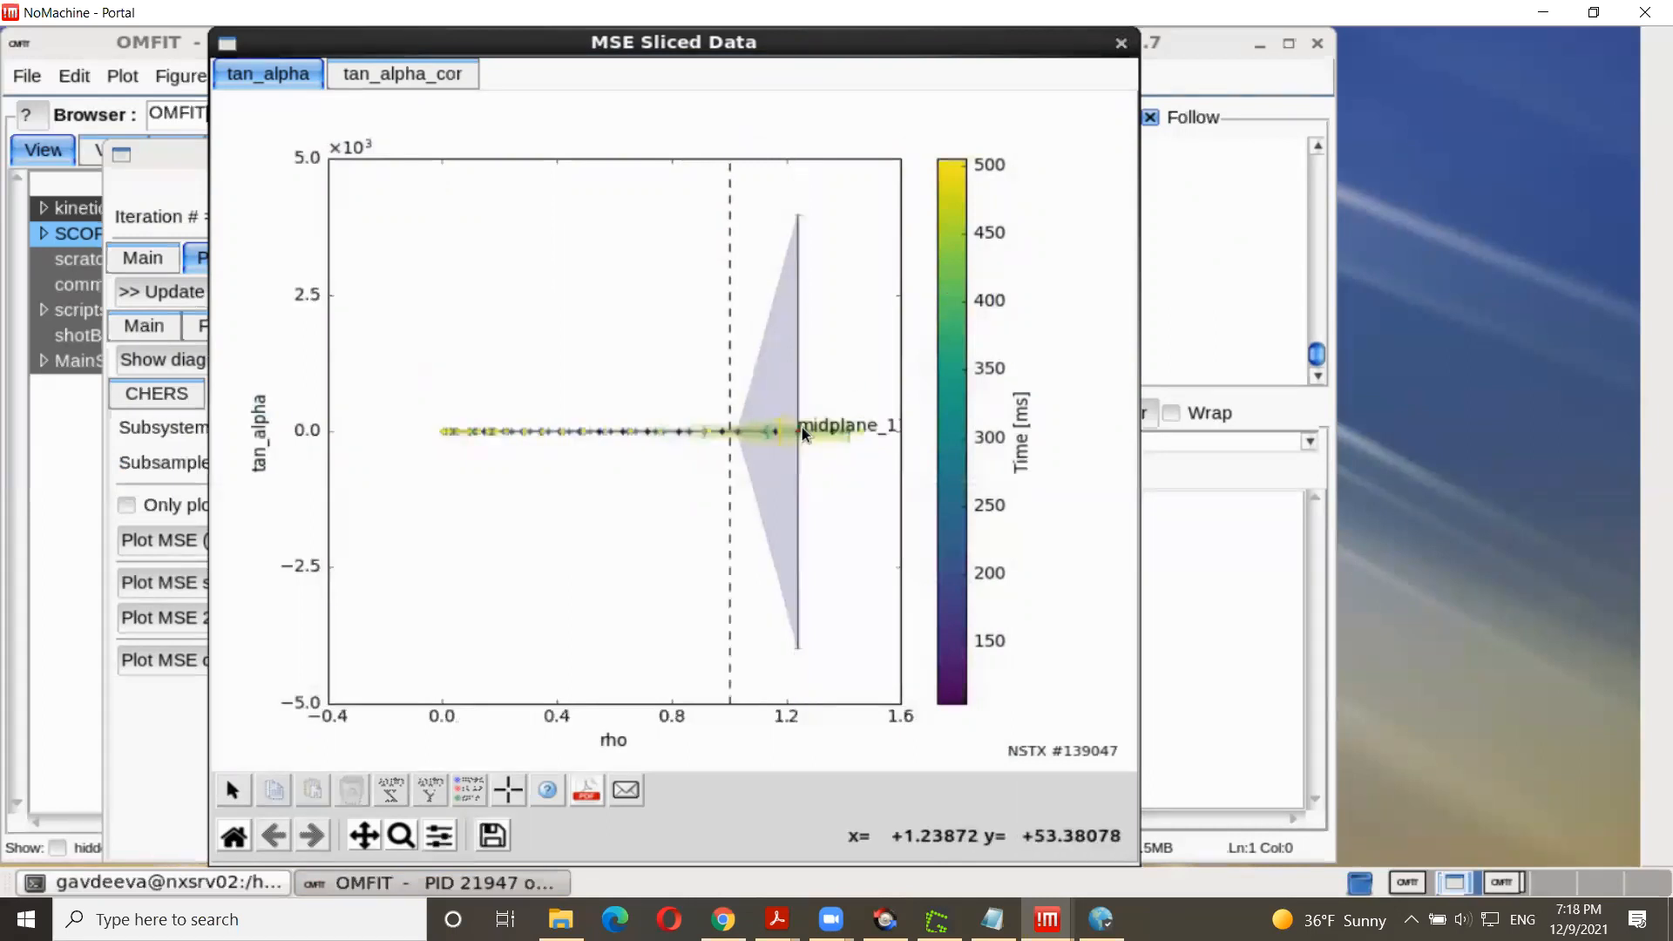
Step: Zoom in on the labelled tan_alpha outlier to read its full channel name, and close the MSE plot
click(401, 835)
drag(820, 362, 912, 467)
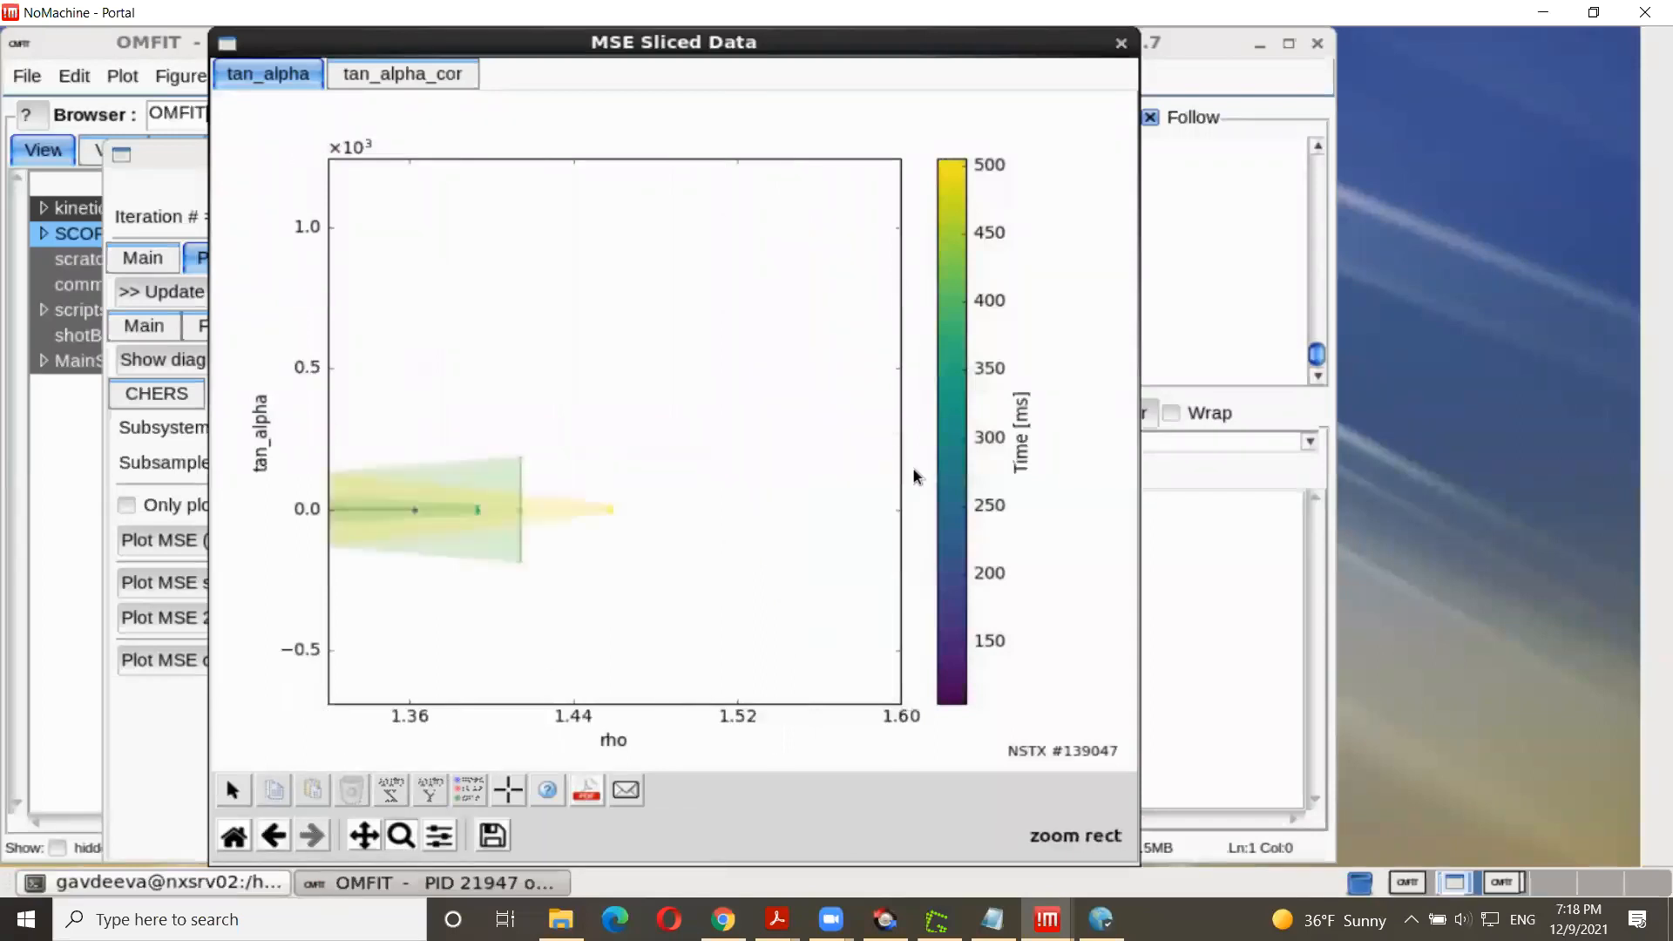
click(364, 835)
drag(539, 535, 751, 515)
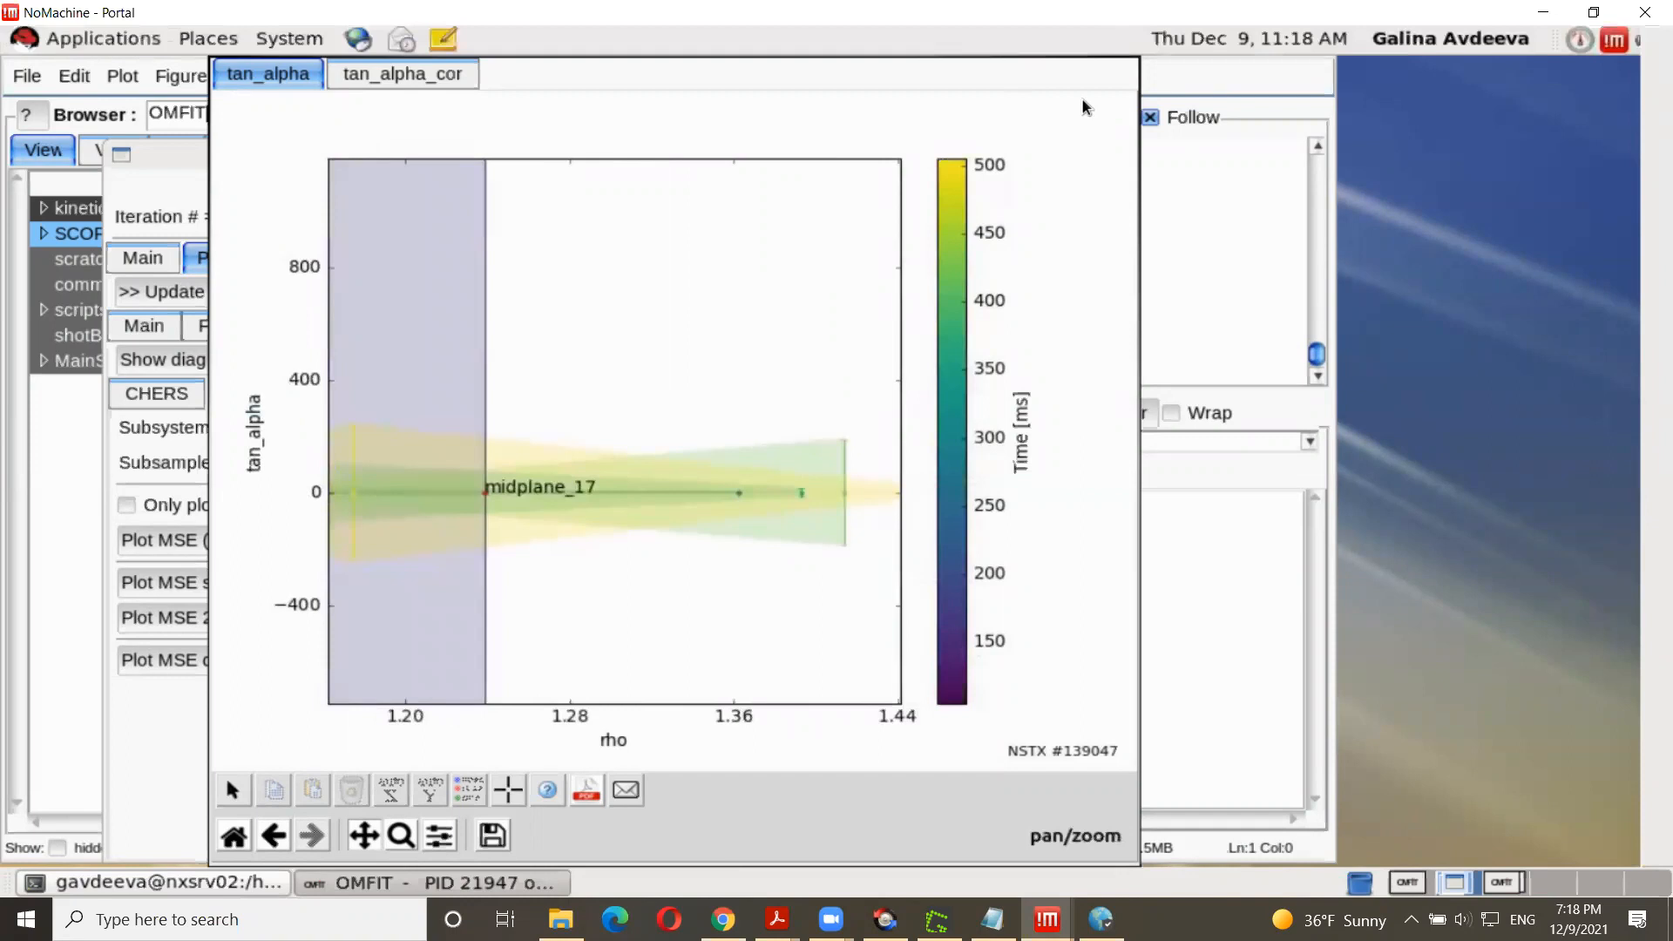
click(1124, 44)
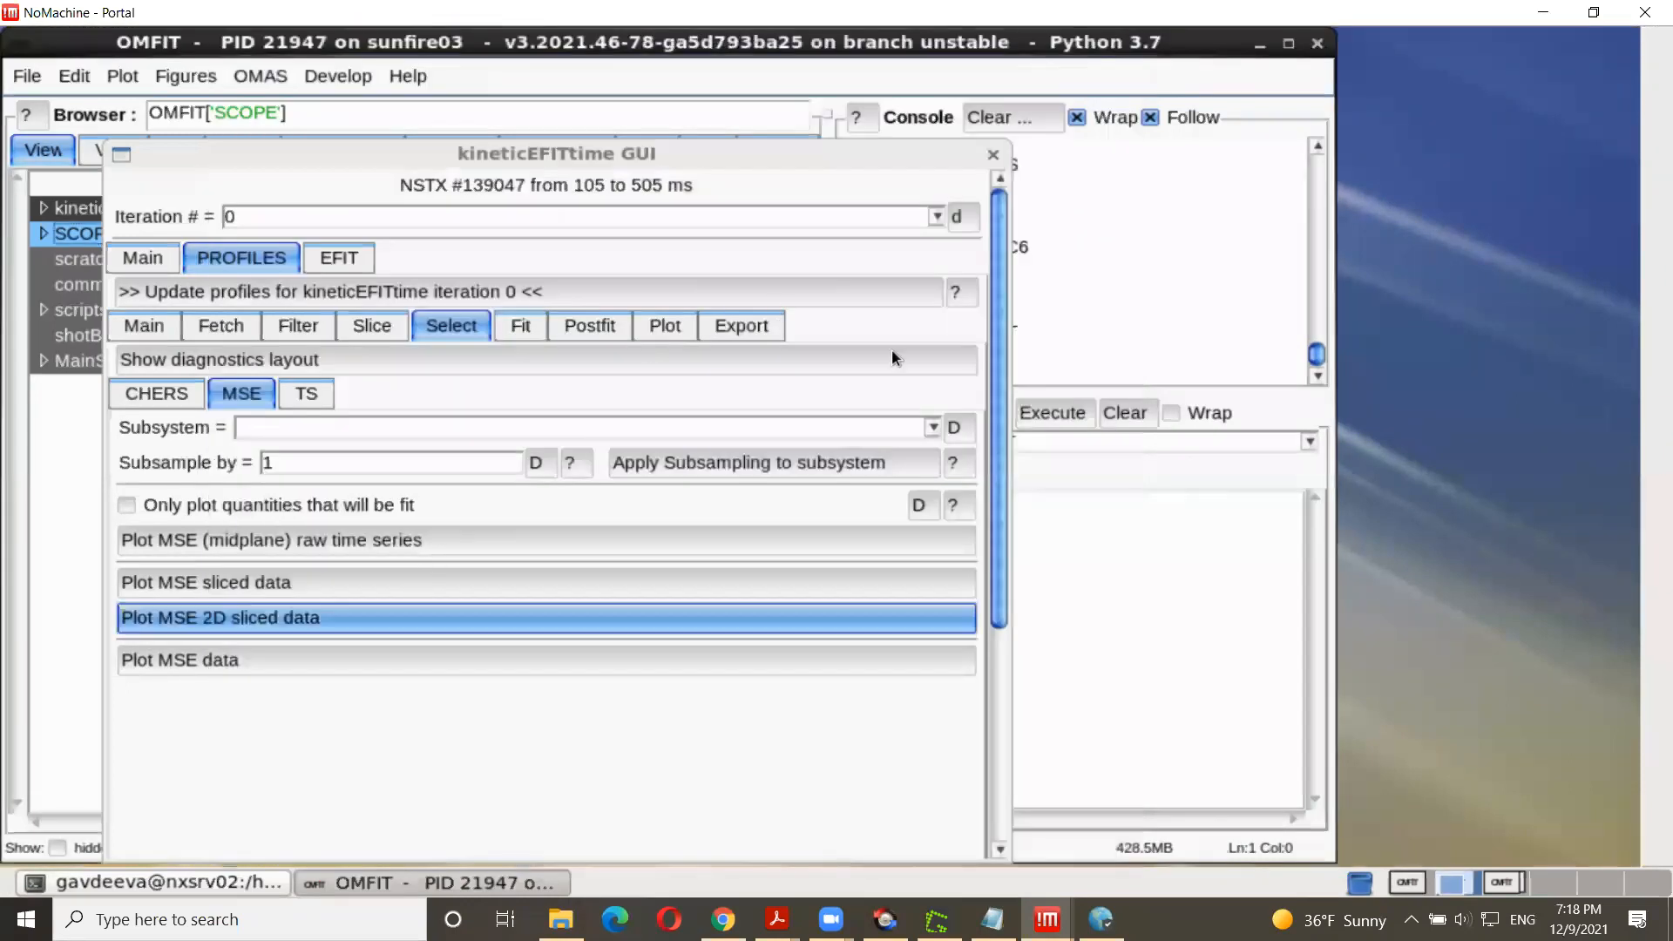
Step: Exclude channels midplane_15, midplane_16 and midplane_17 from the MSE midplane subsystem and replot the MSE sliced data
click(892, 426)
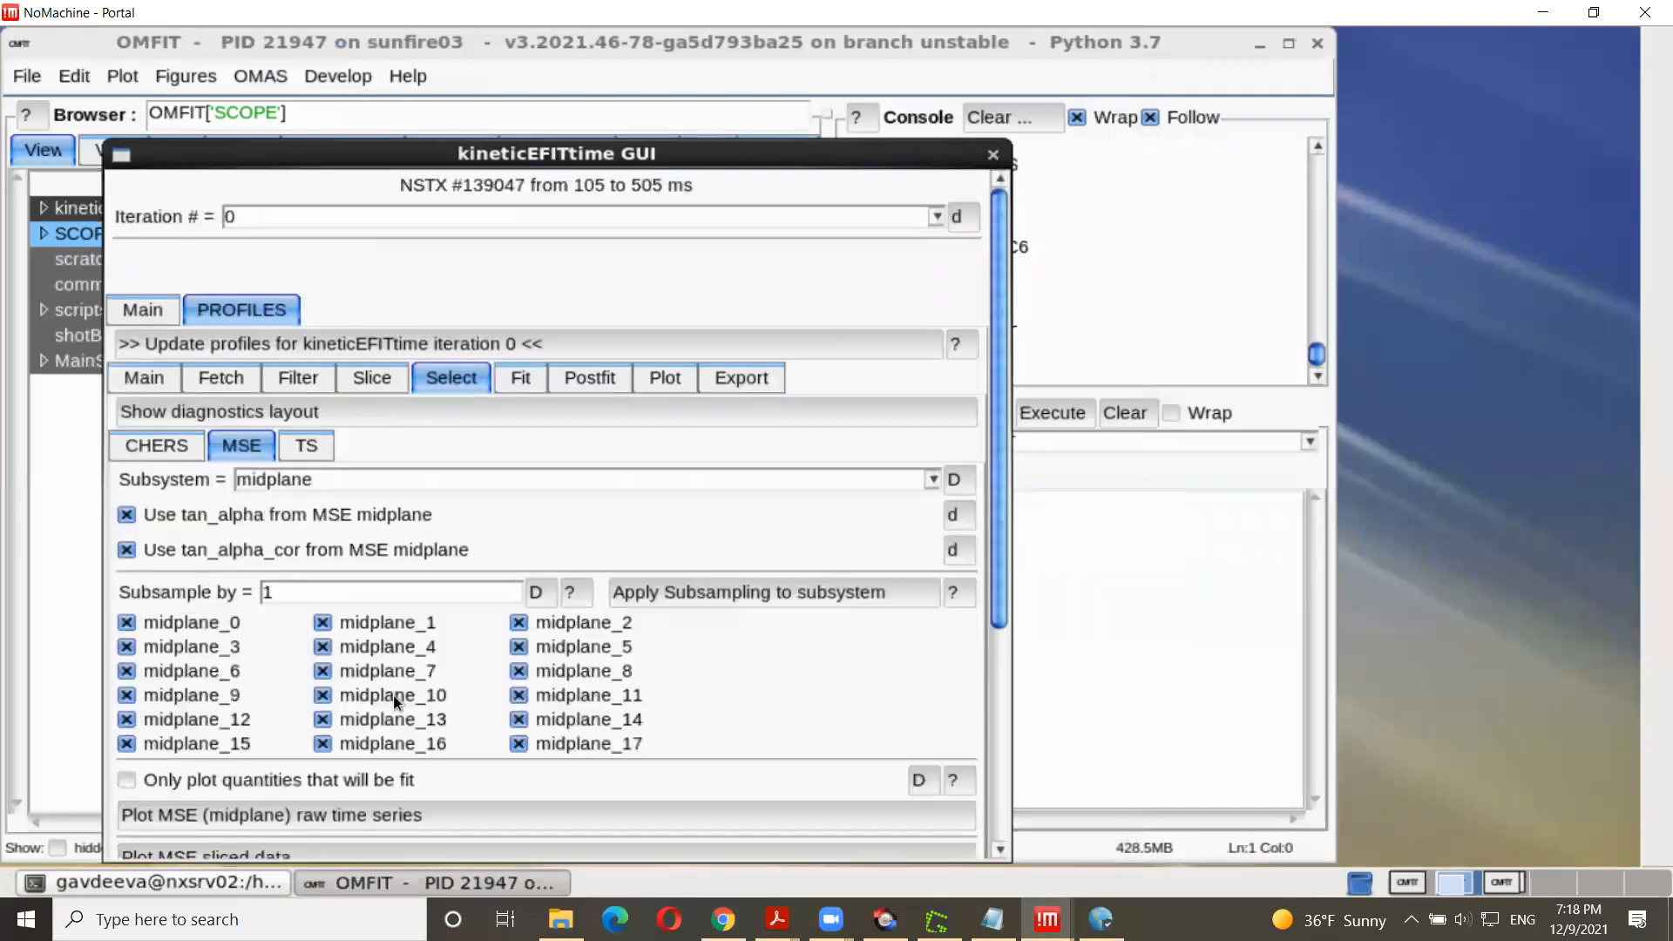
scroll(505, 732, down, 5)
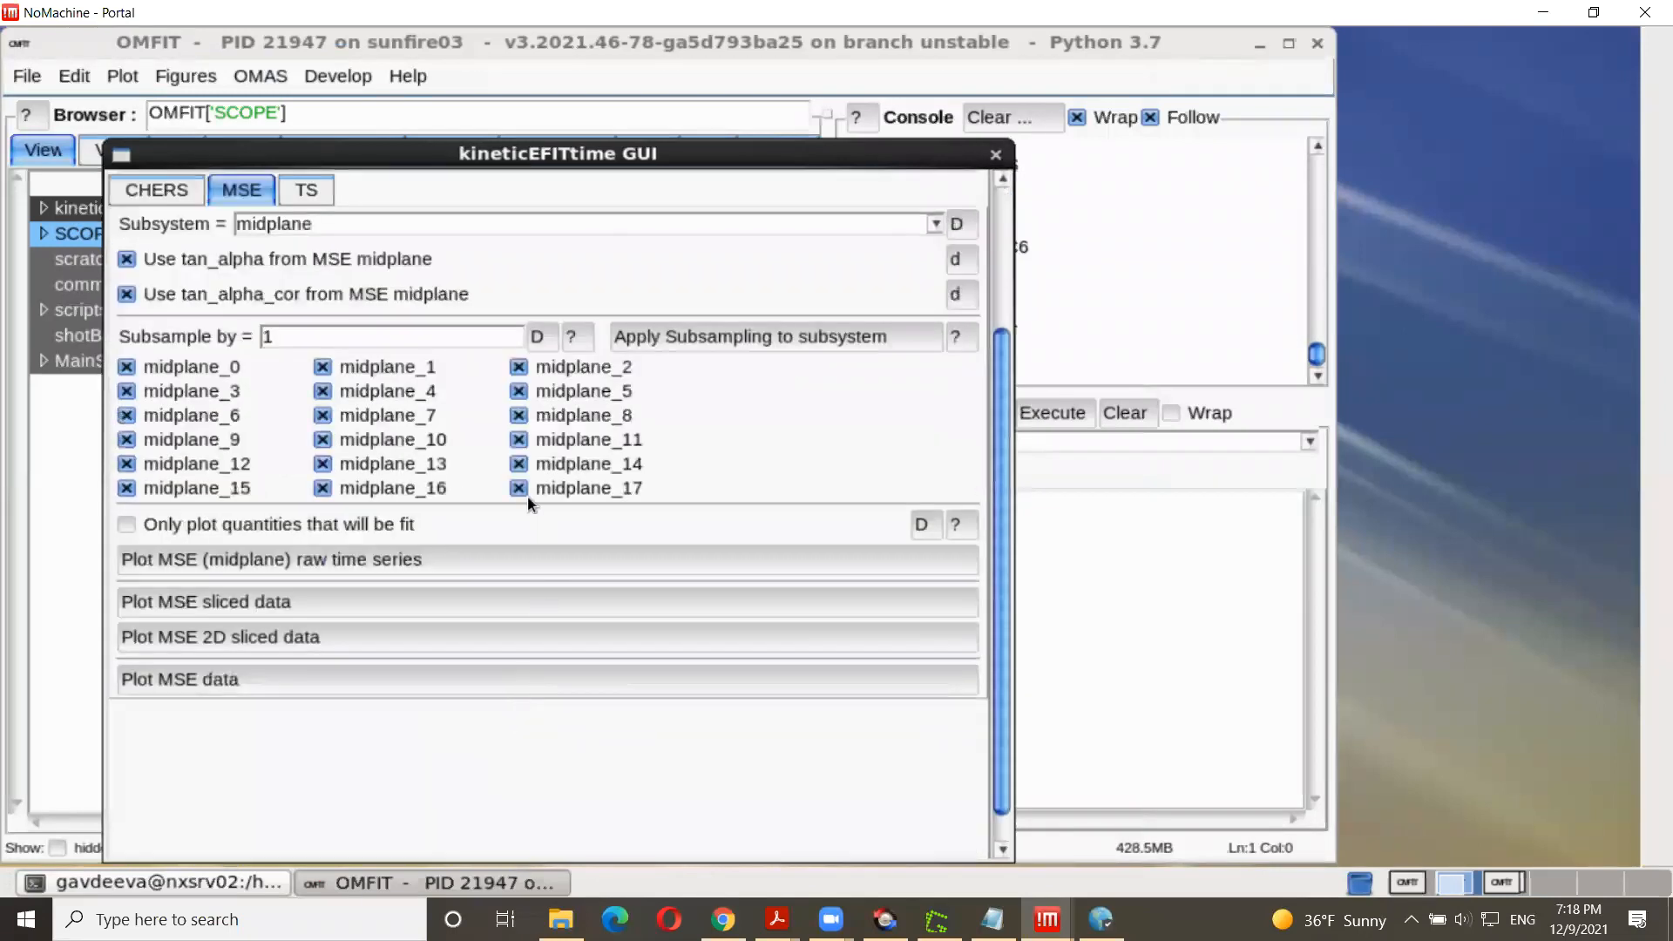
click(522, 489)
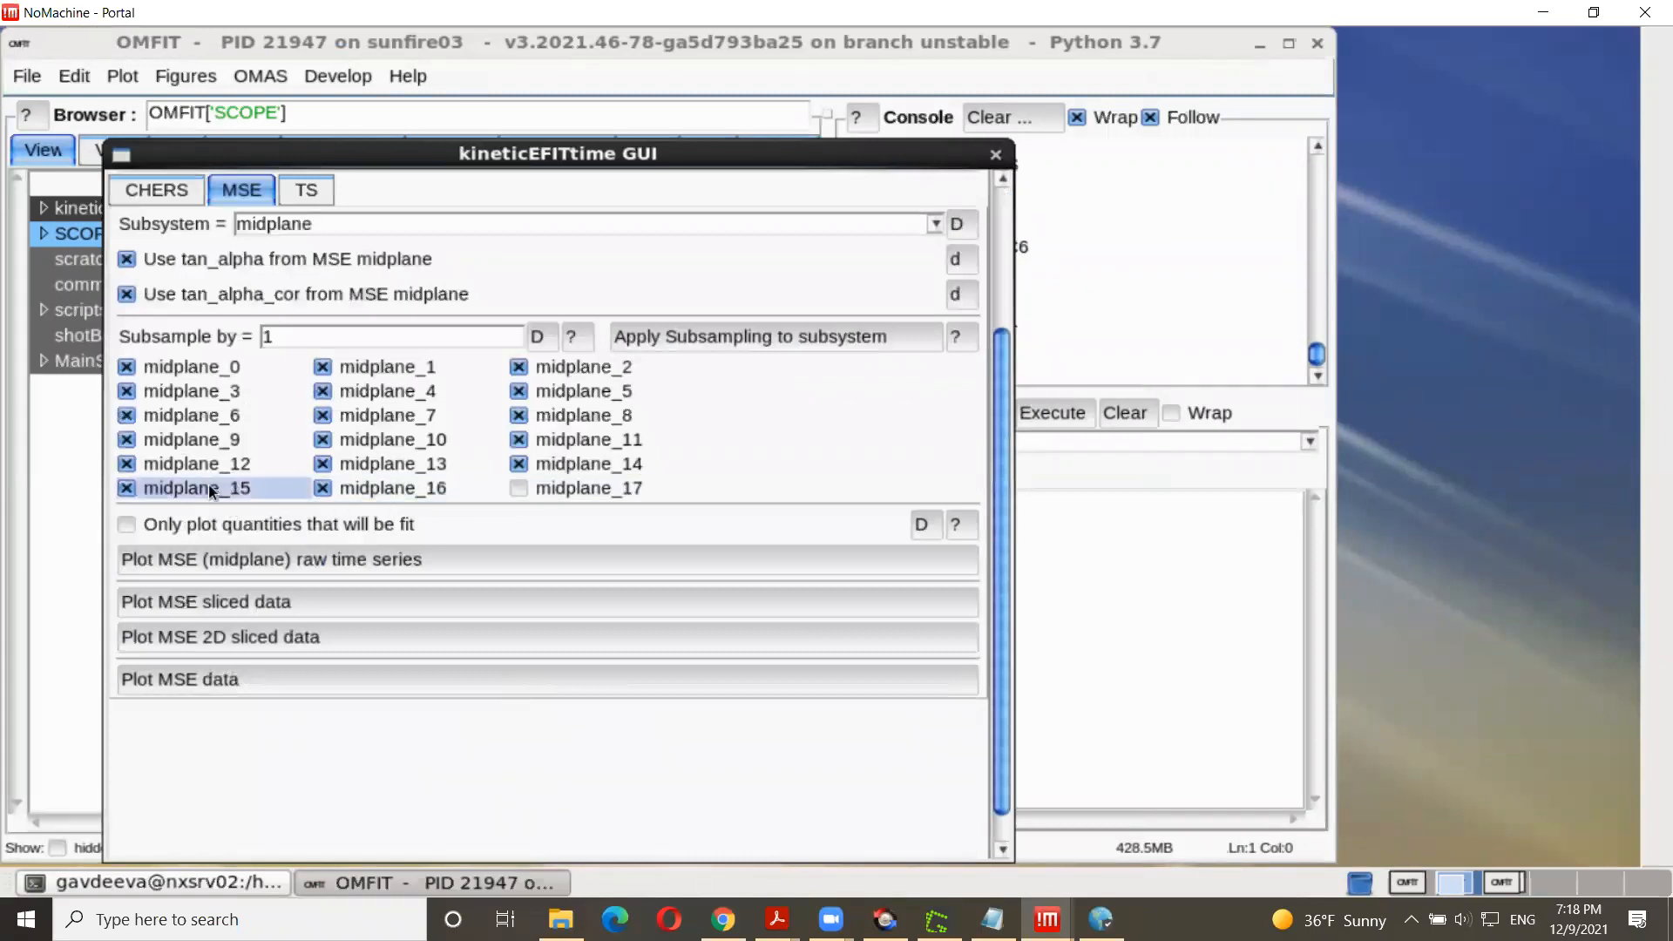
click(126, 490)
click(322, 488)
click(264, 599)
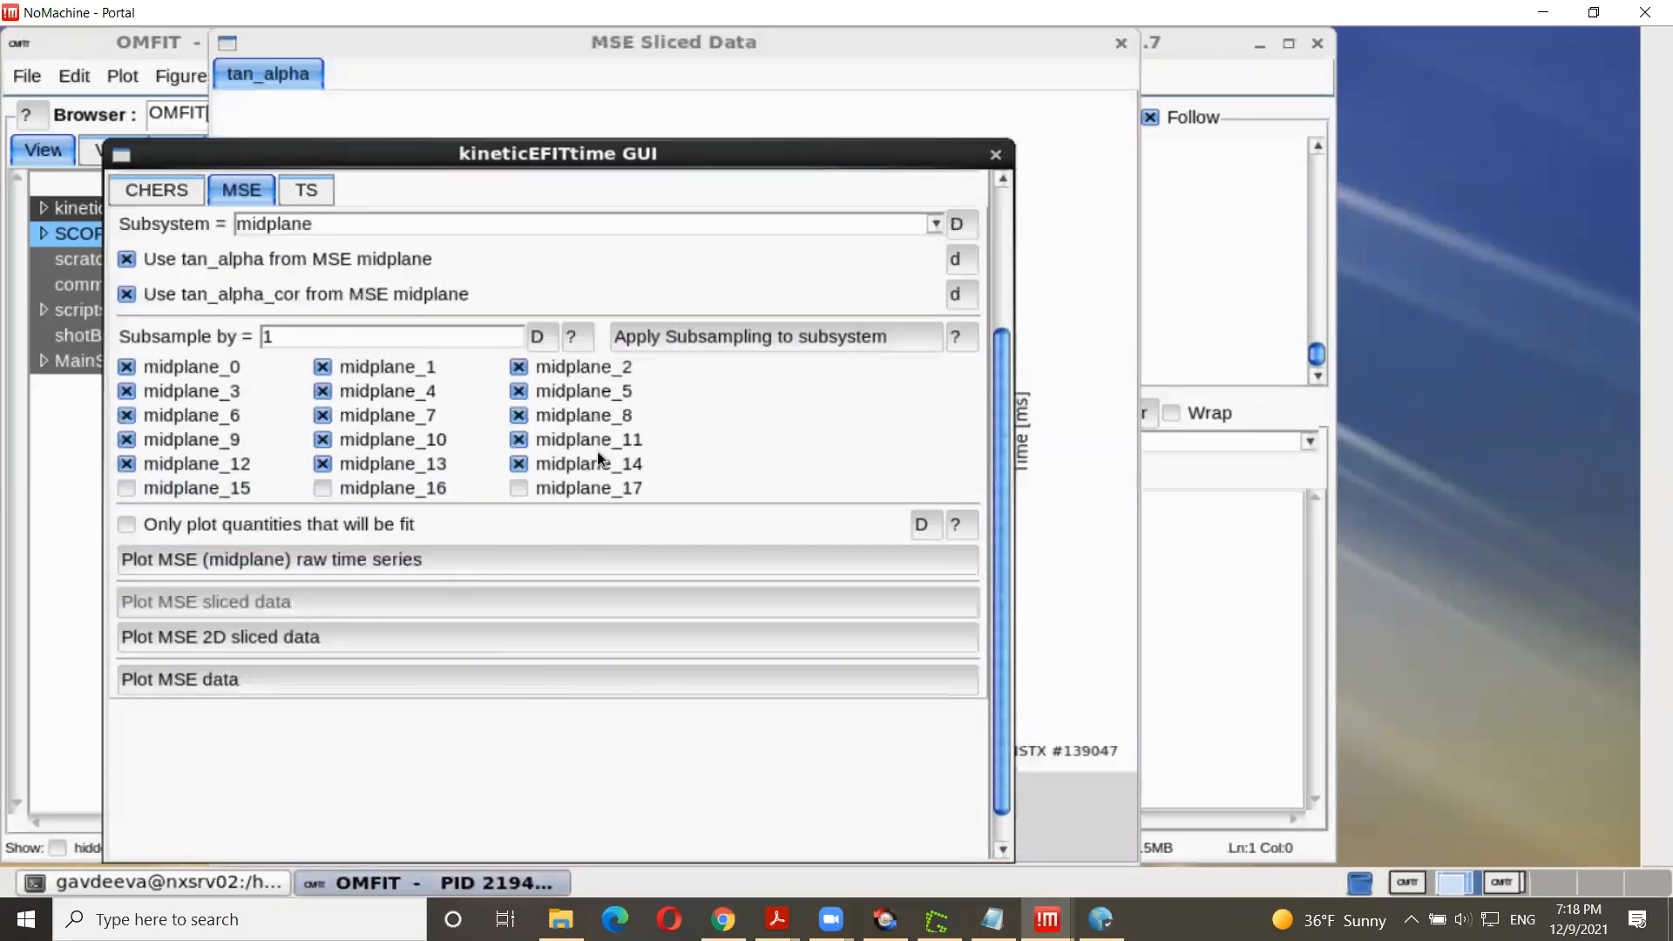
click(677, 89)
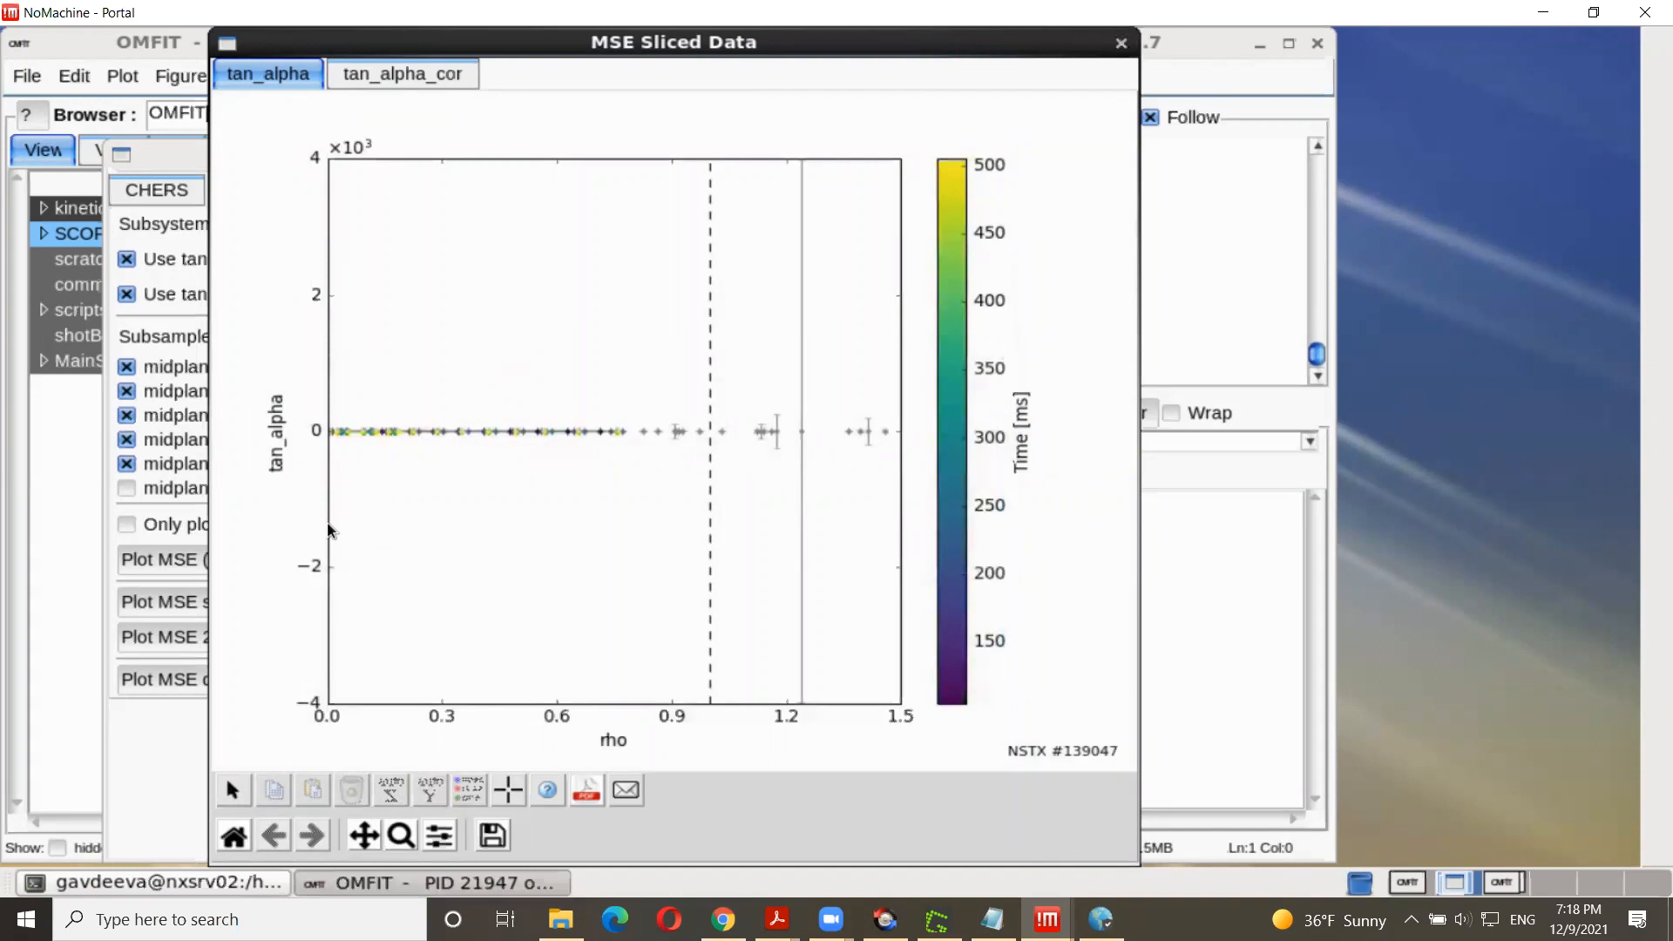
Step: Set the y-axis limits of the tan_alpha plot to 0 and 12
right_click(329, 610)
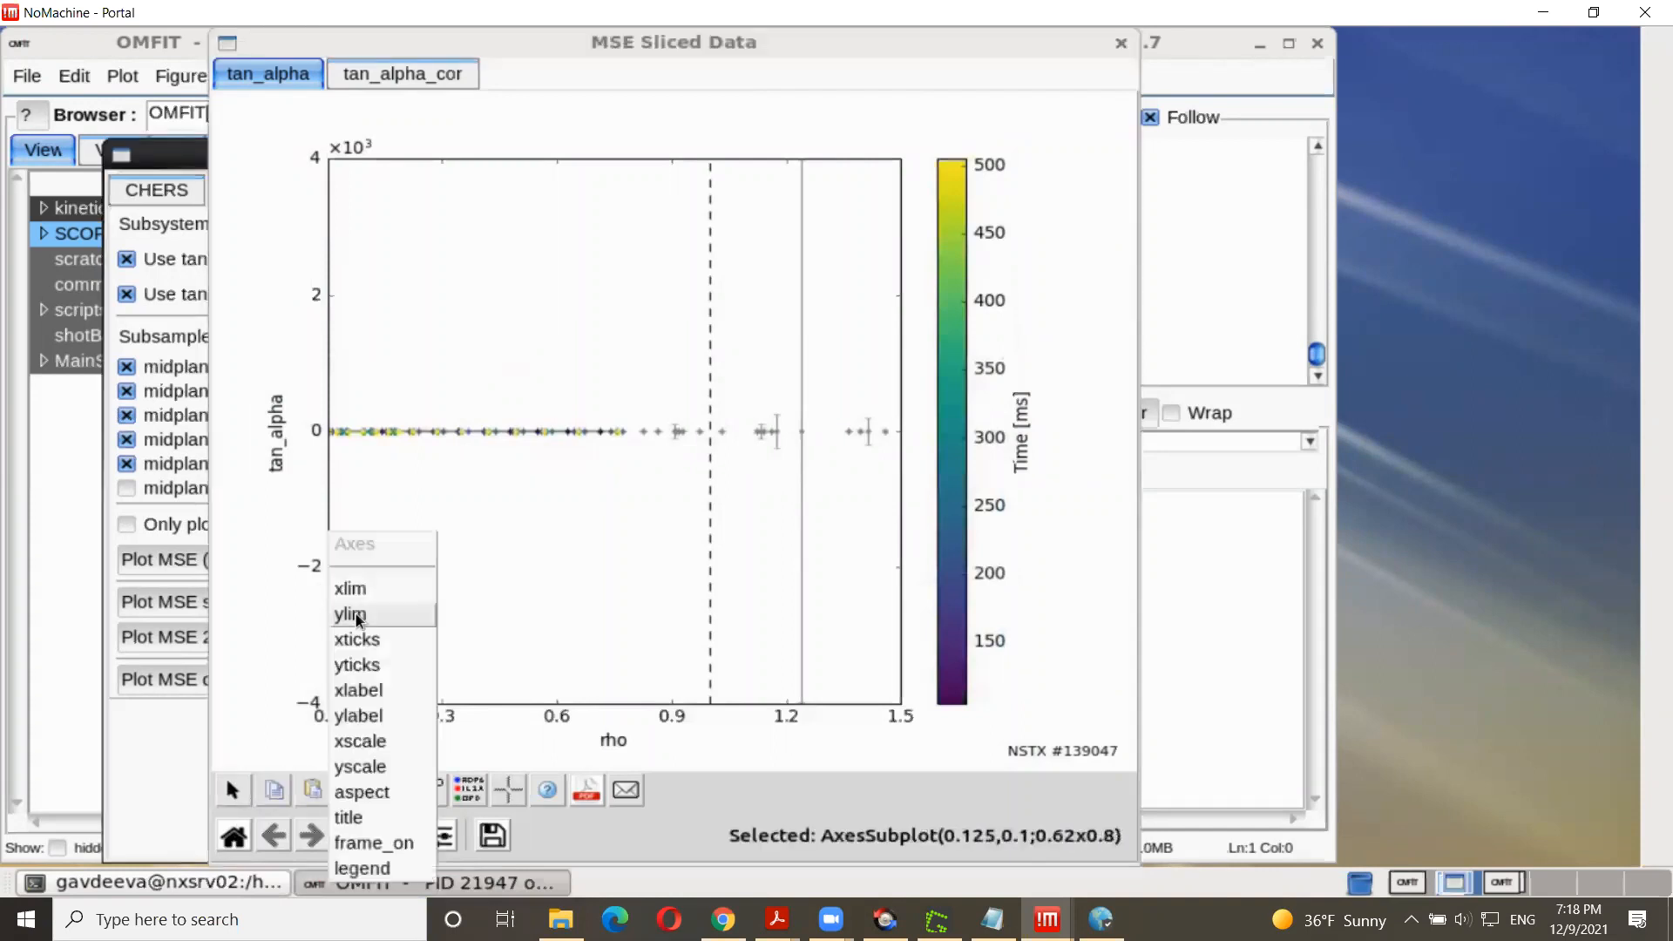
click(355, 613)
drag(413, 616, 360, 621)
key(BackSpace)
key(BackSpace)
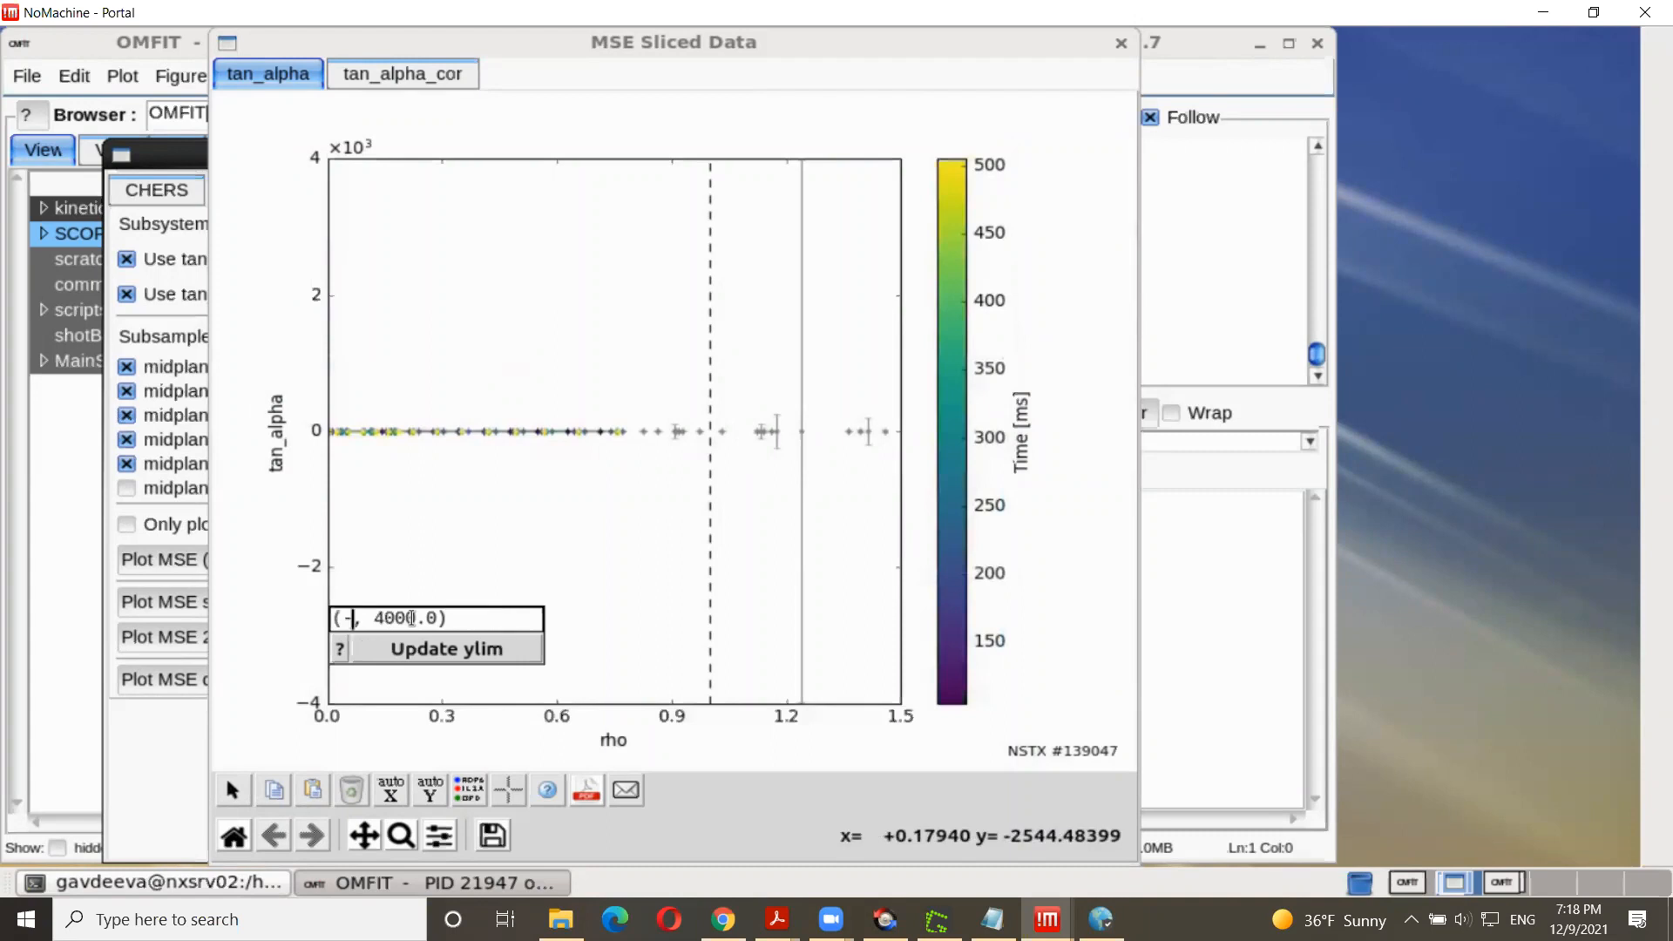
key(BackSpace)
text(0)
drag(375, 618, 434, 618)
text(12)
click(421, 649)
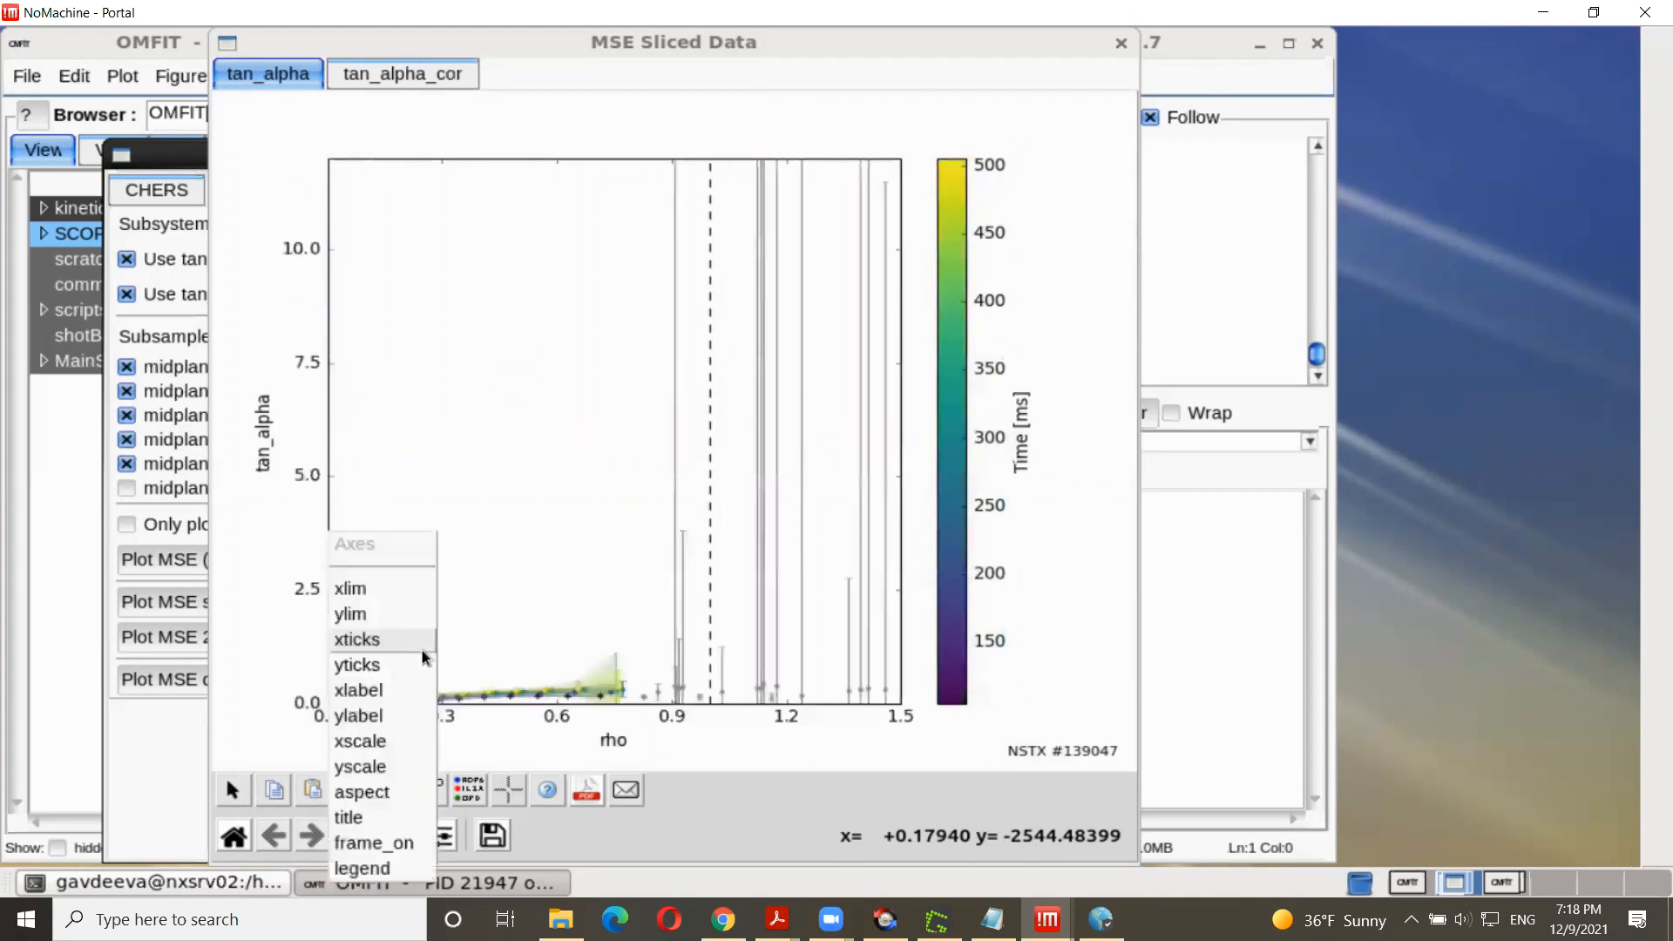
click(505, 734)
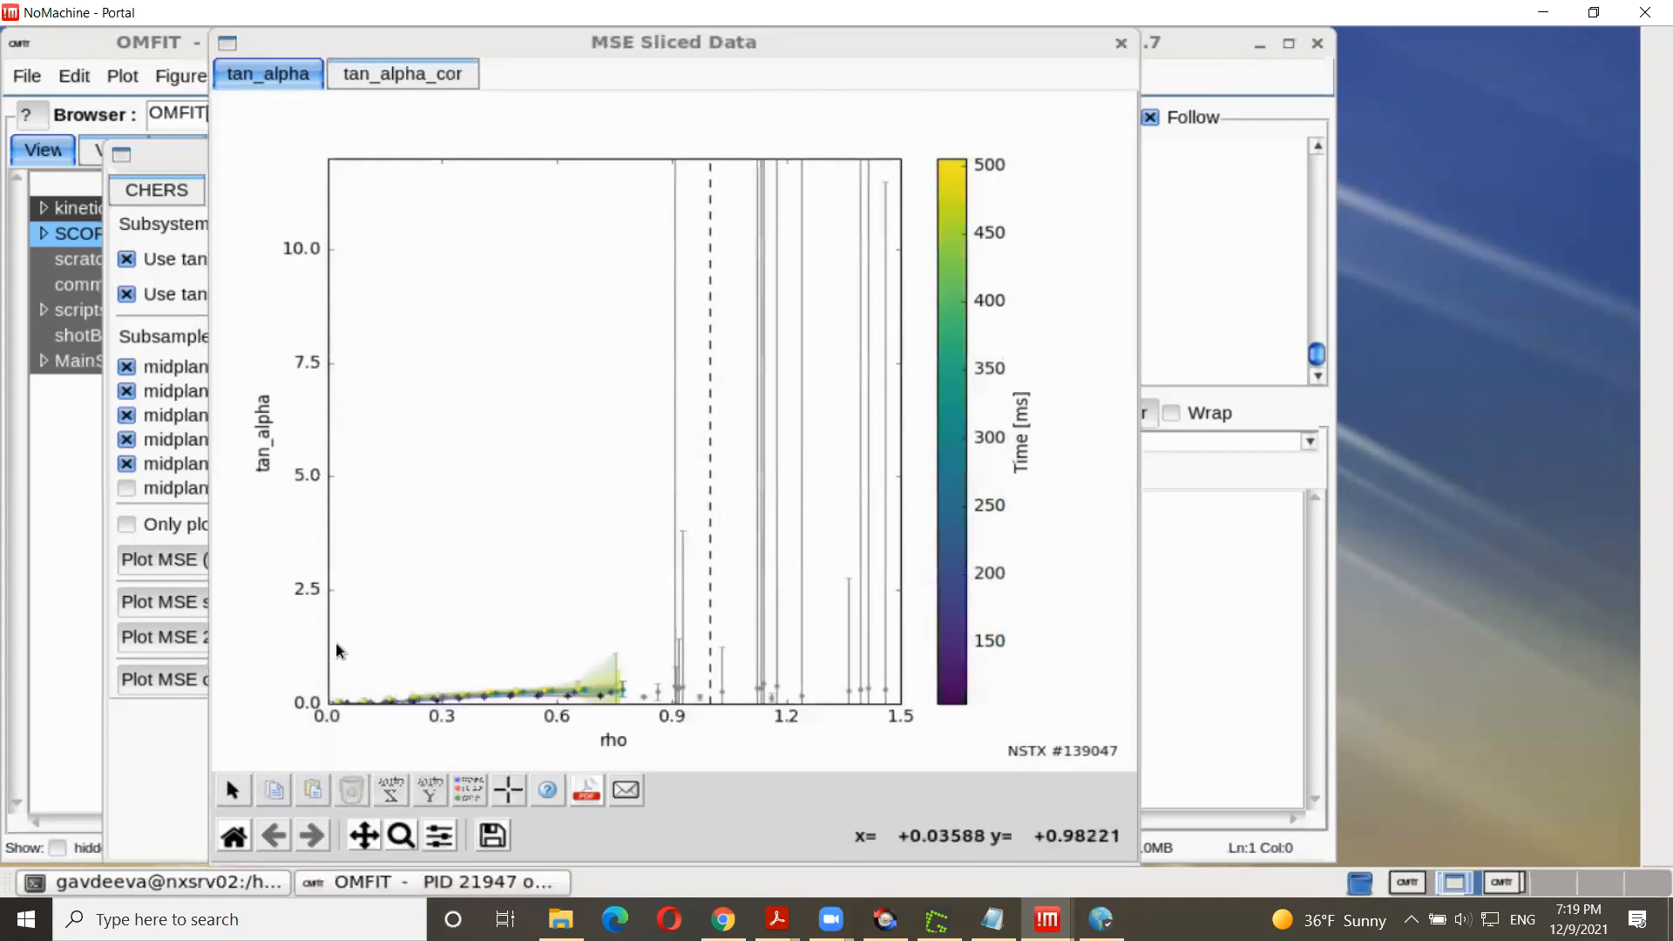
Step: Zoom in on the tan_alpha profiles at rho below about 0.8 to examine them, and close the MSE sliced data plot
click(402, 834)
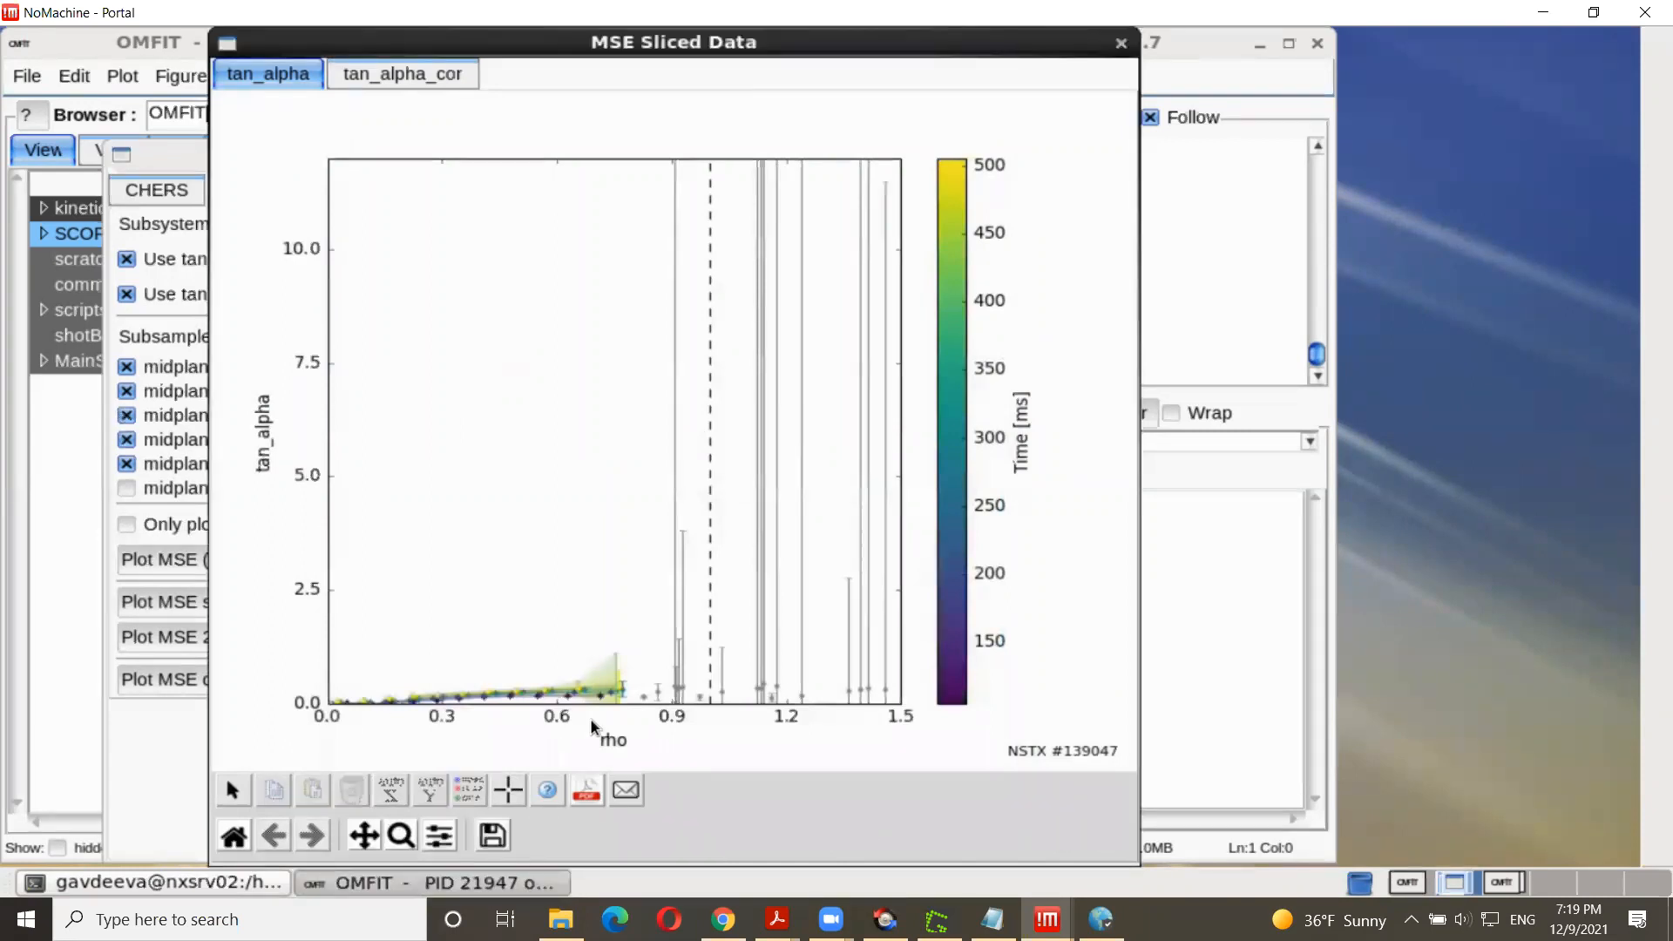
click(401, 834)
drag(352, 643, 503, 687)
drag(513, 690, 528, 699)
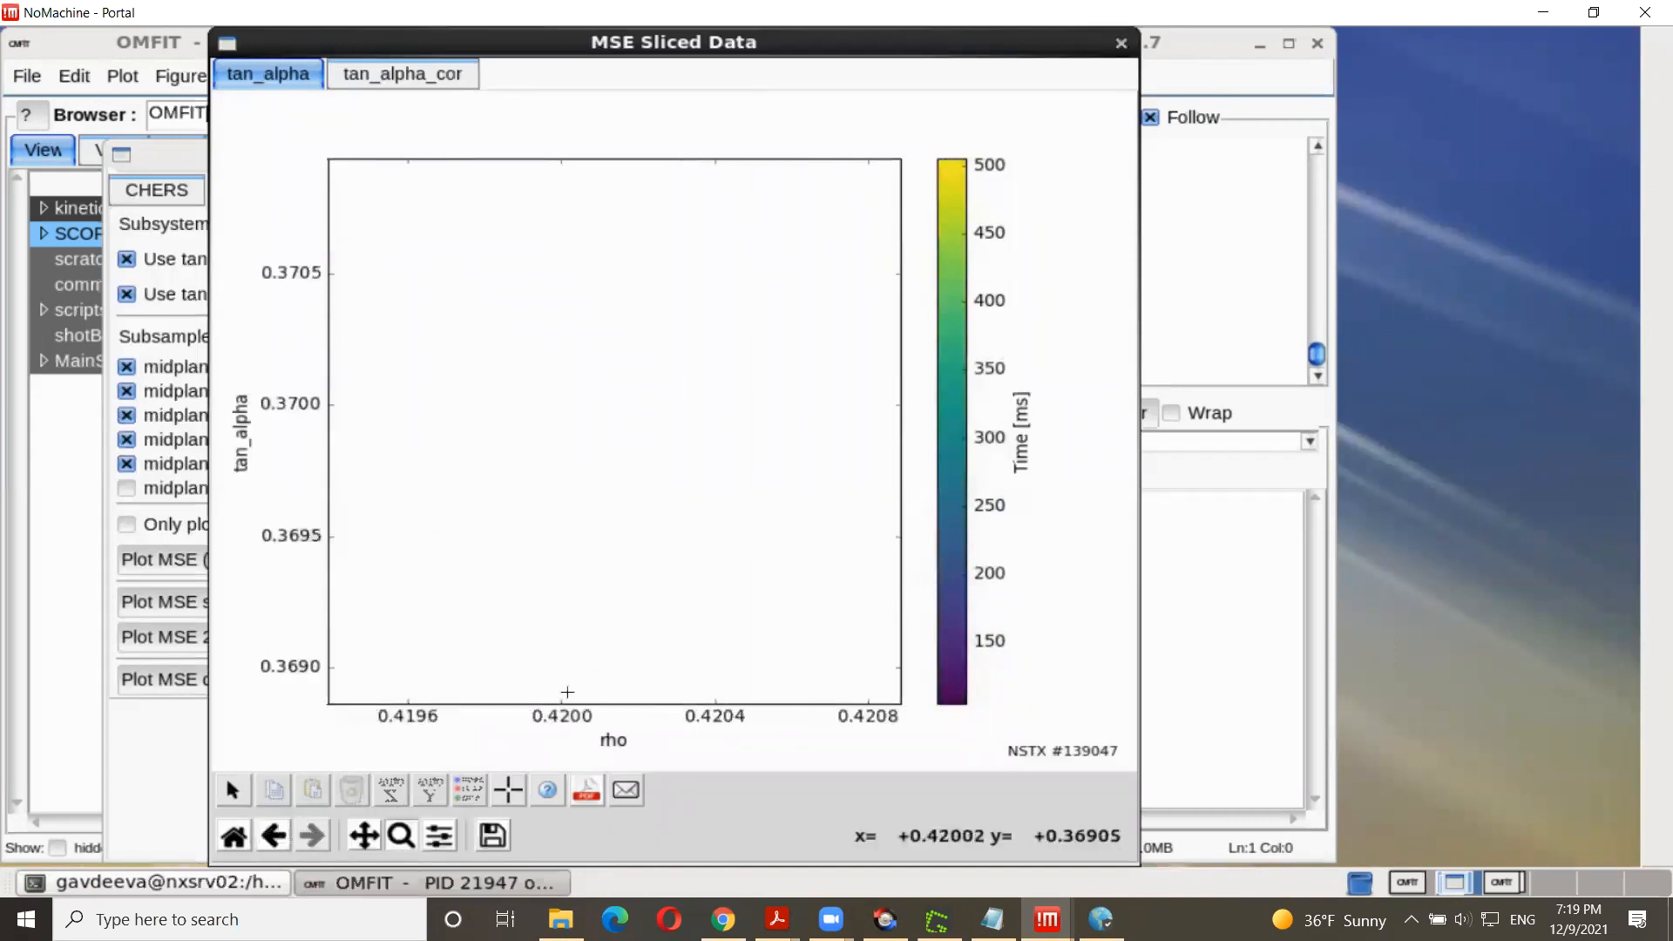
click(235, 835)
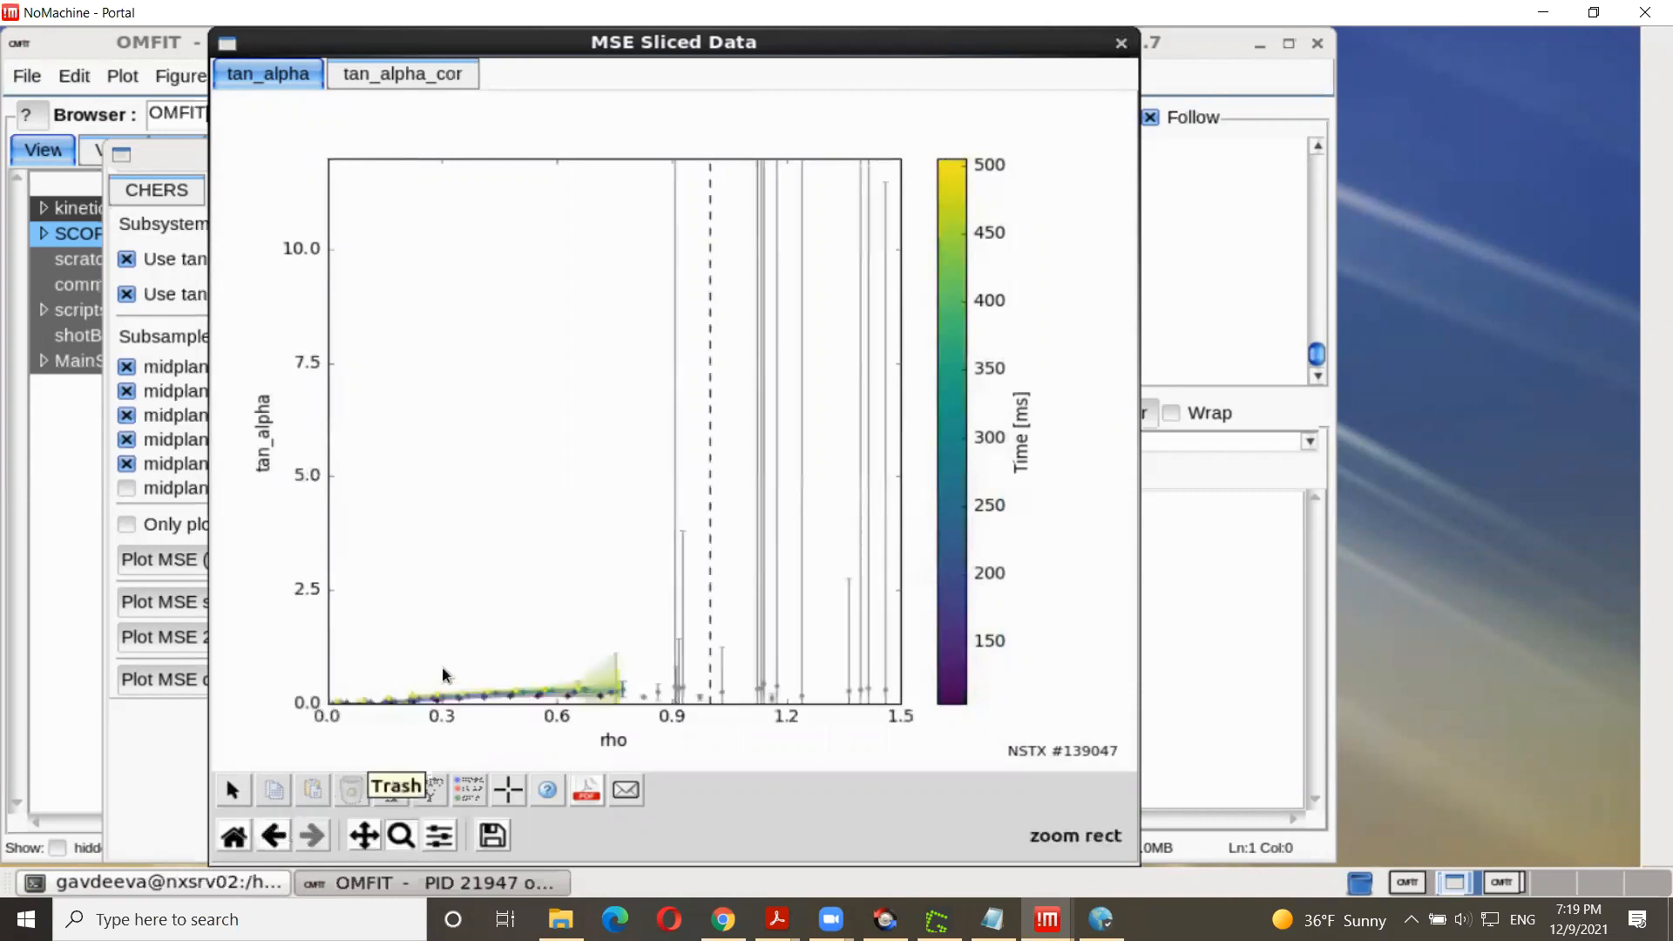
drag(343, 637, 624, 748)
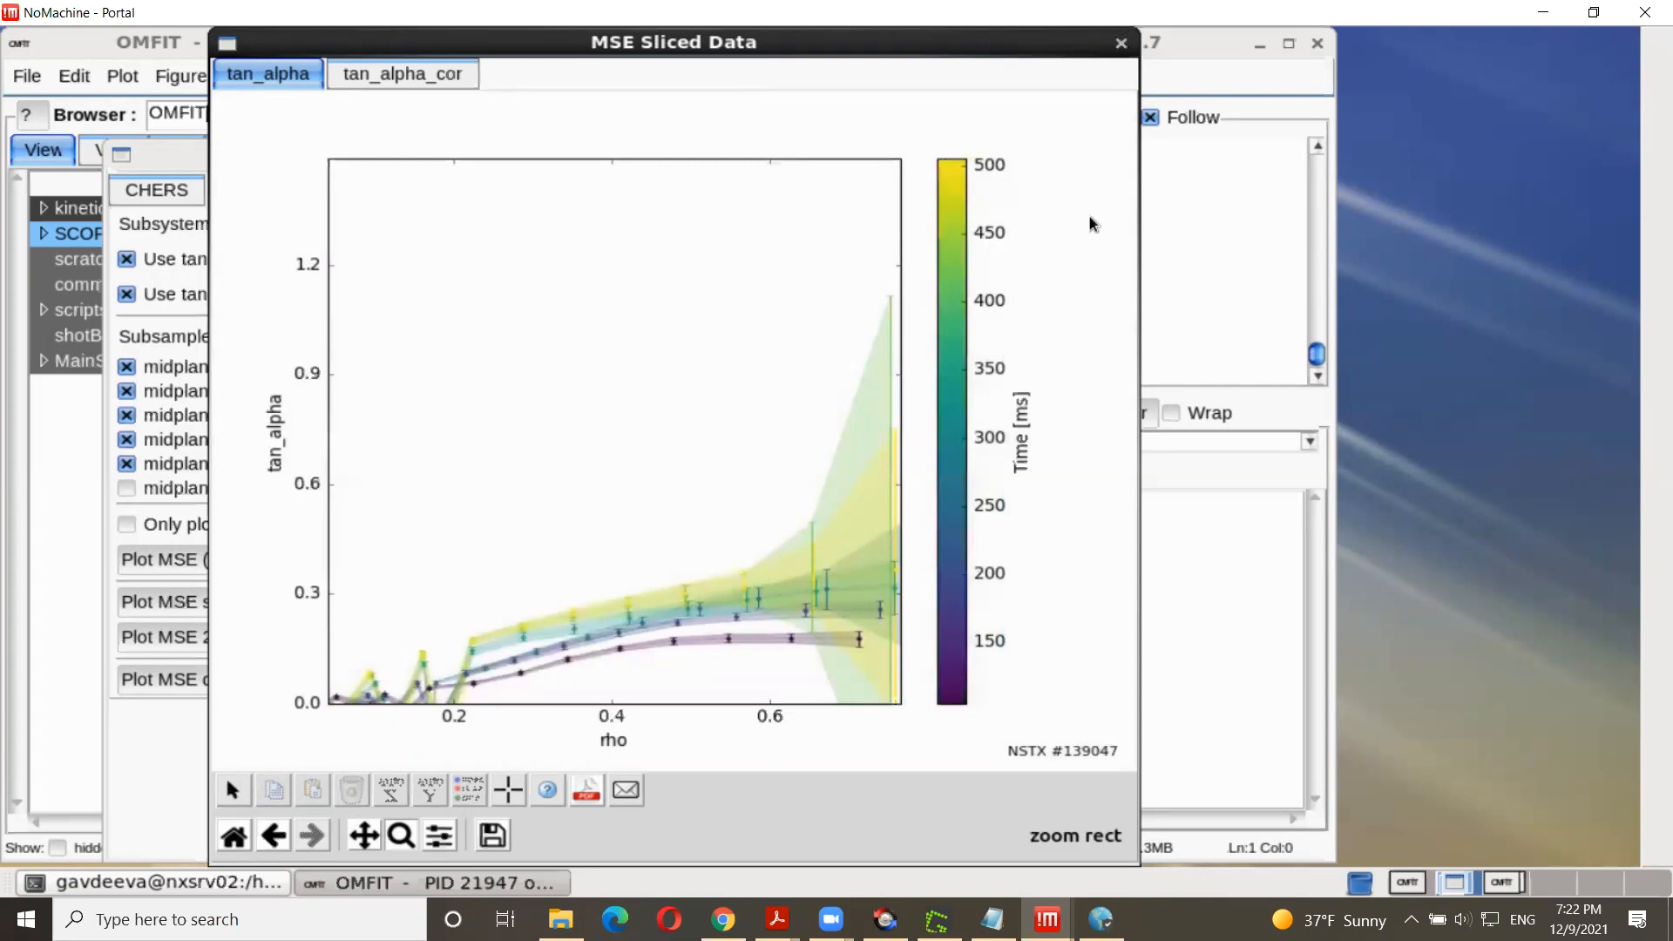
click(1122, 44)
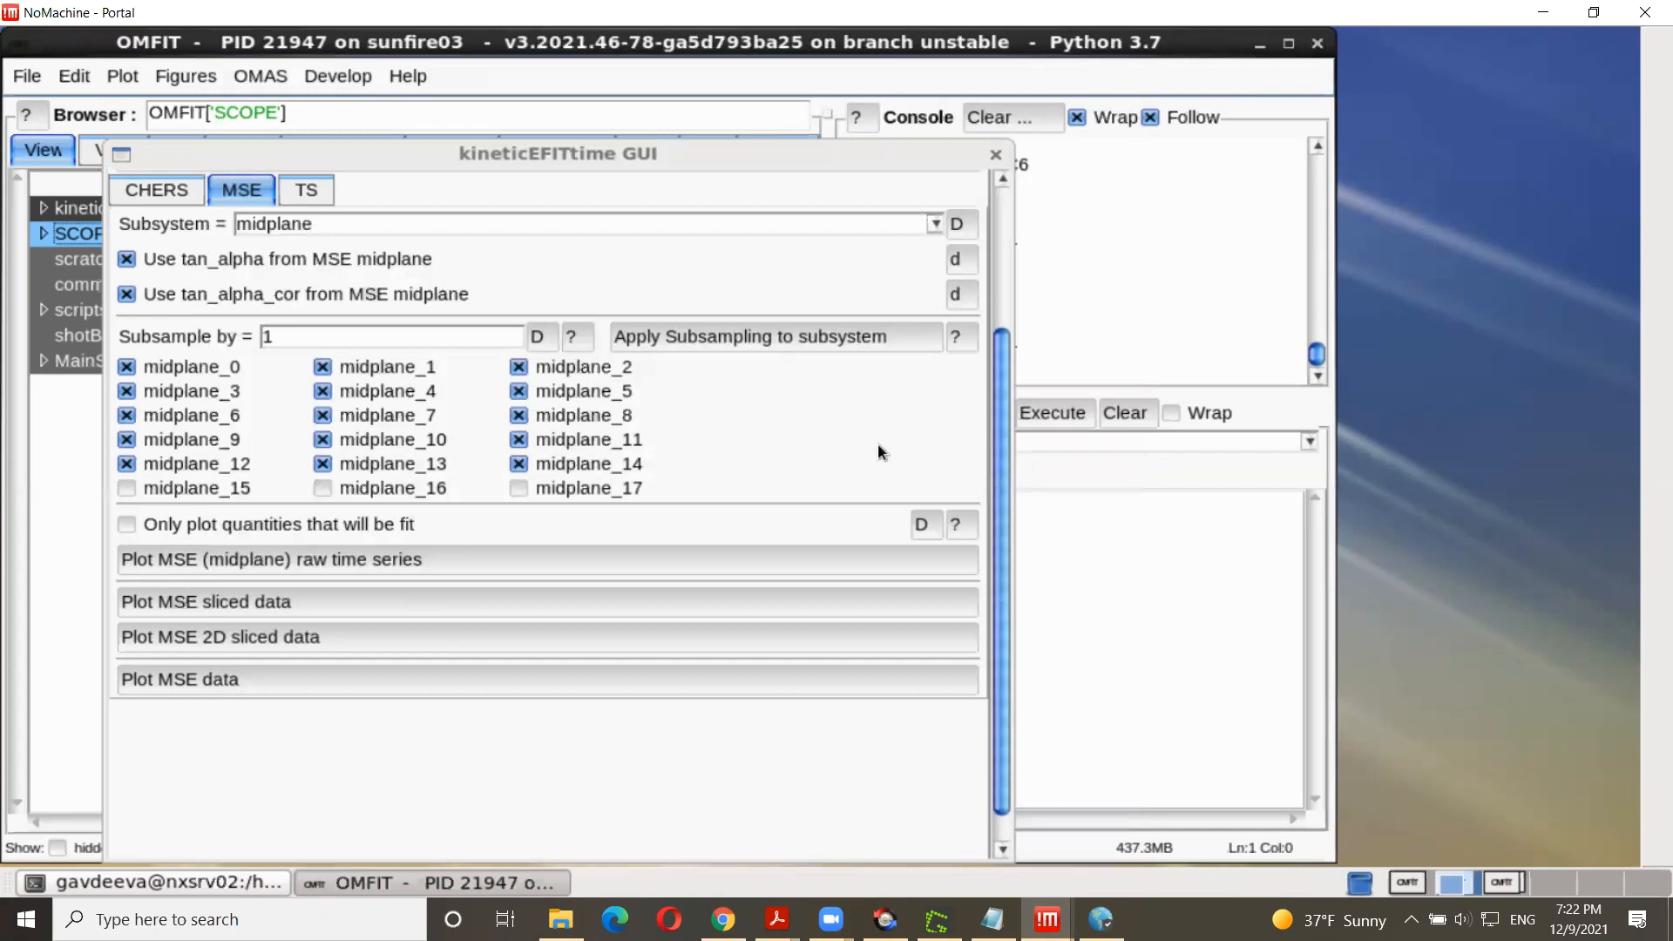
Step: Fit omega_tor_12C6 in rho with Radial Basis Functions and plot the fit in 1D, closing the figure after viewing it
scroll(1002, 401, up, 3)
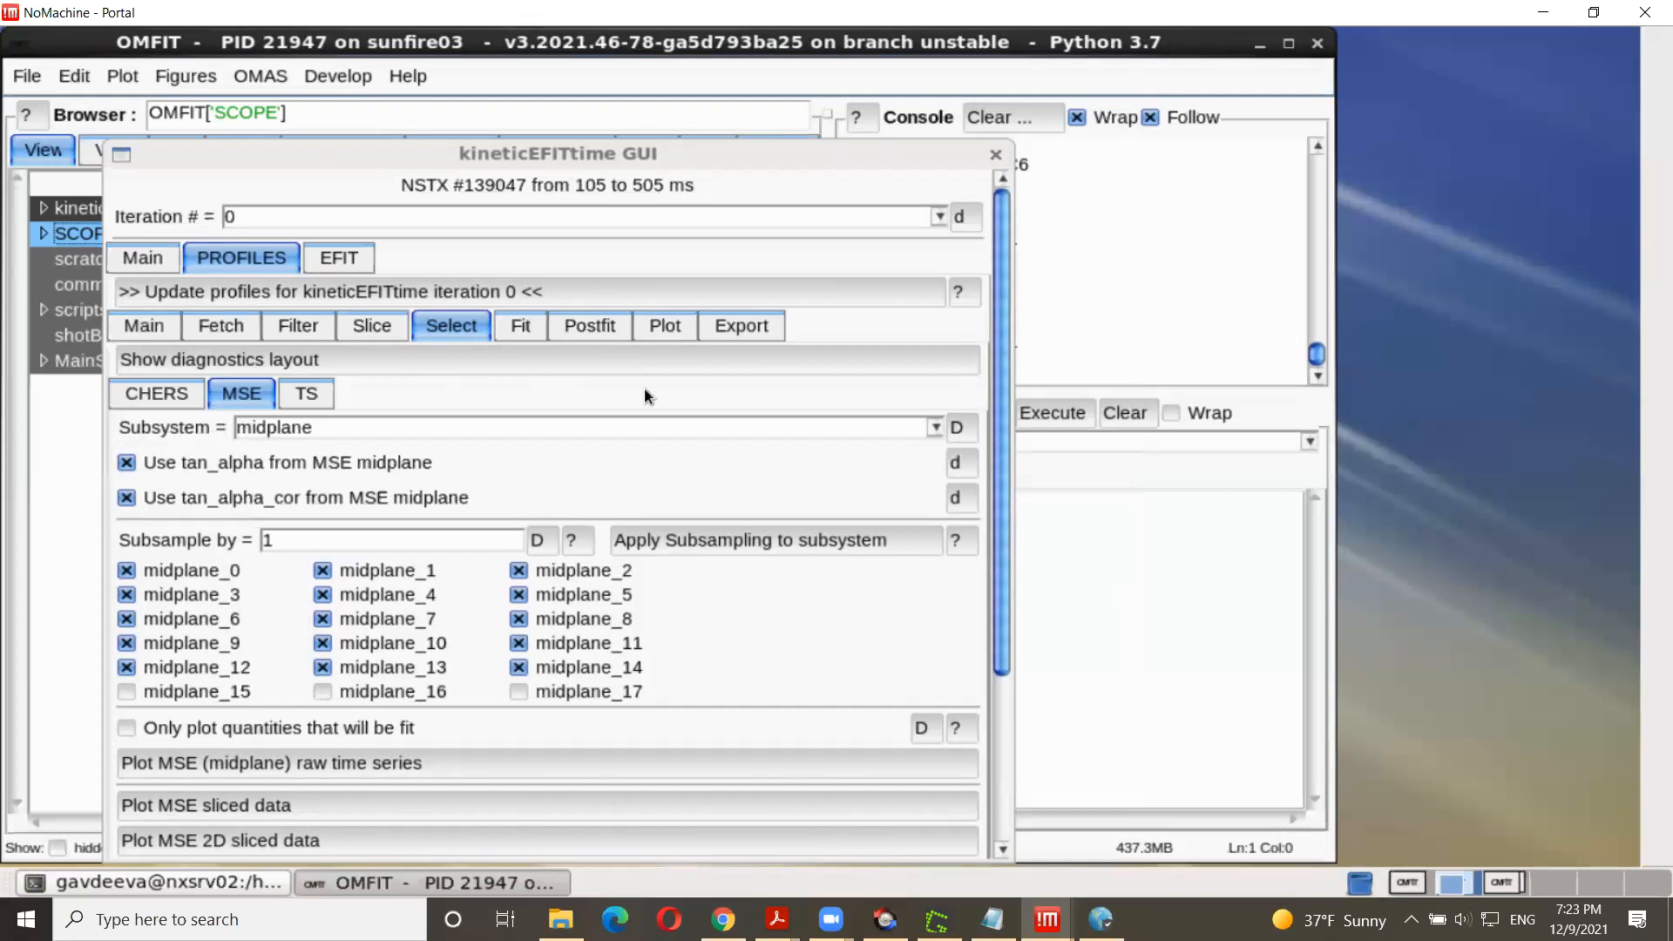
click(520, 325)
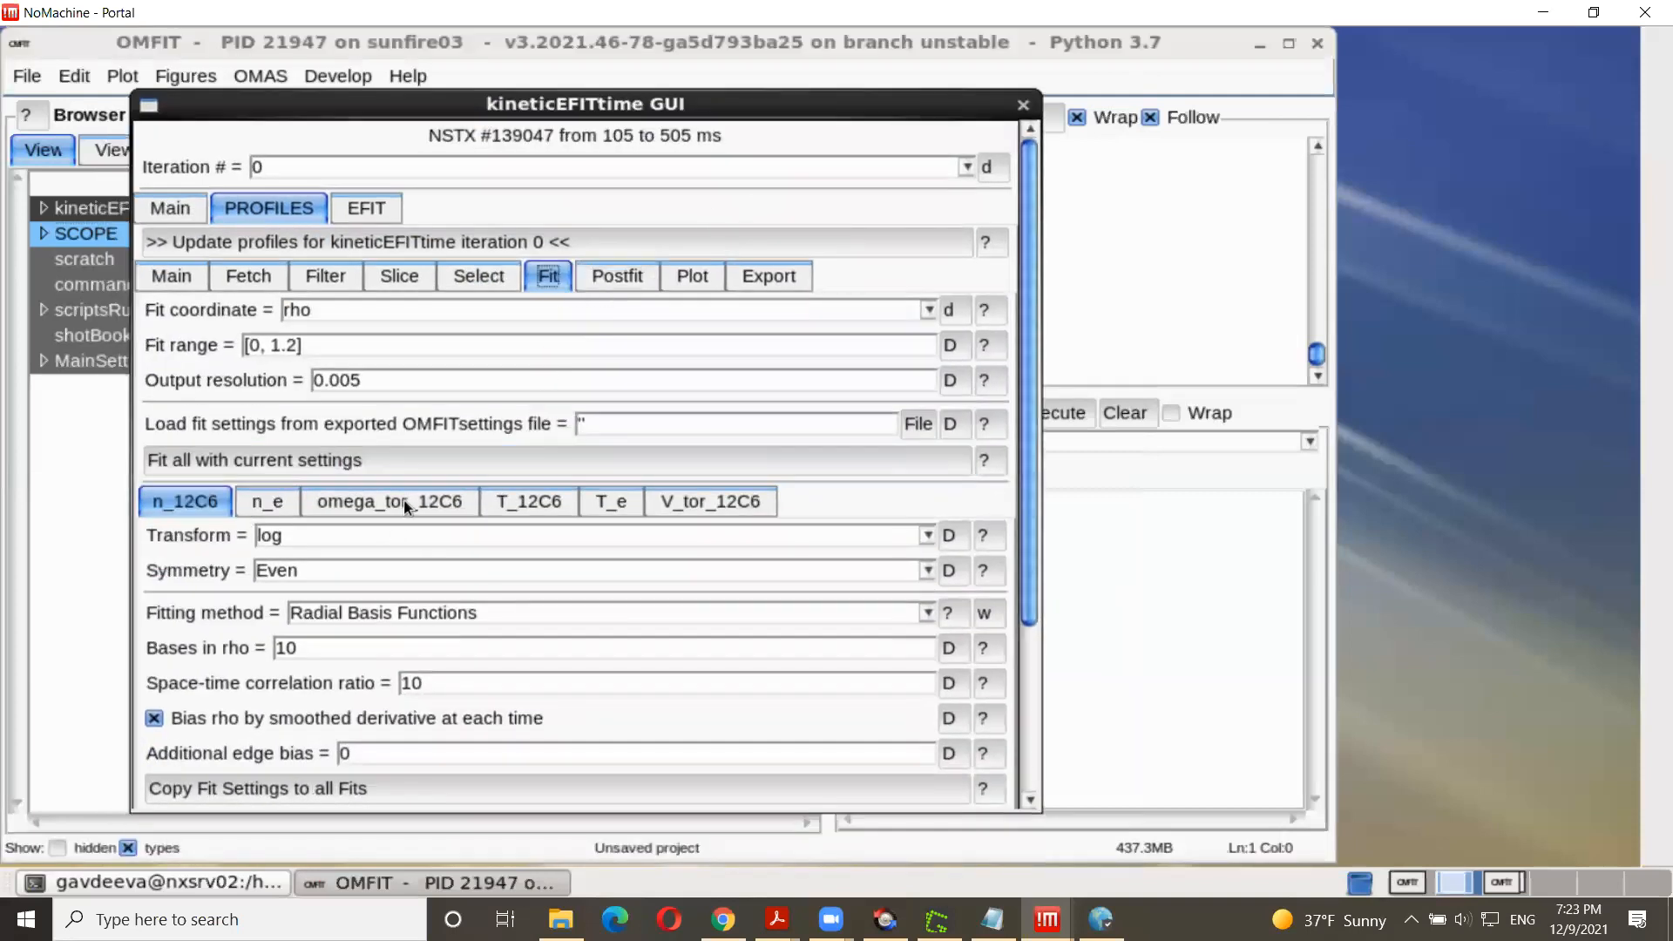
click(404, 500)
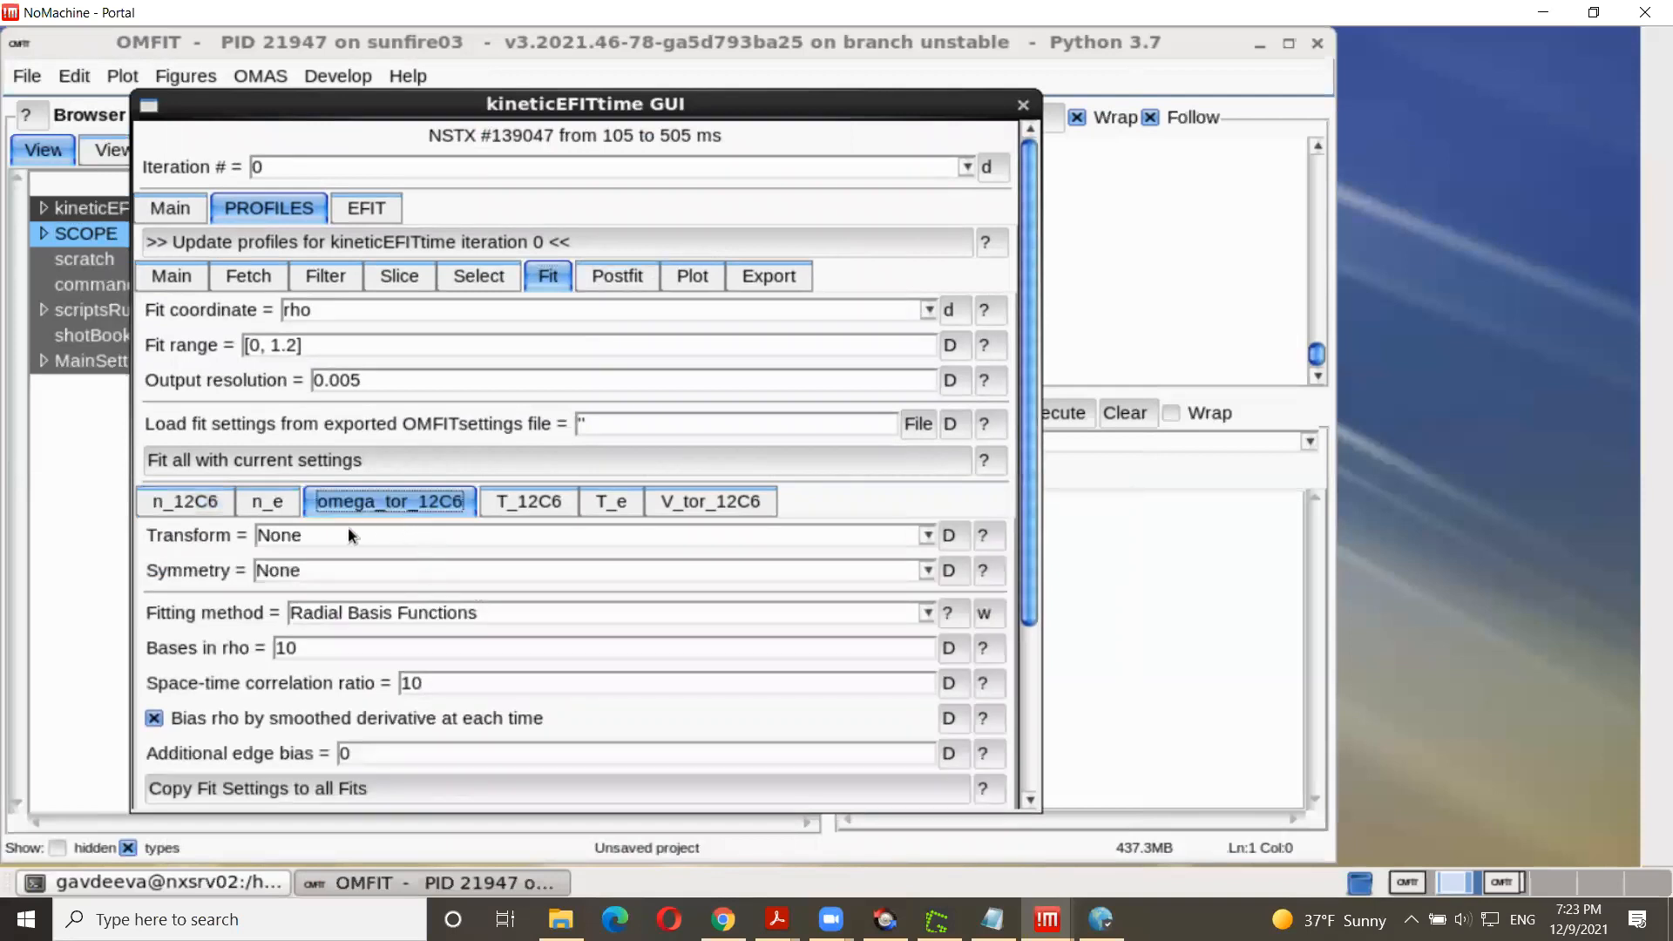
drag(1027, 480, 1041, 697)
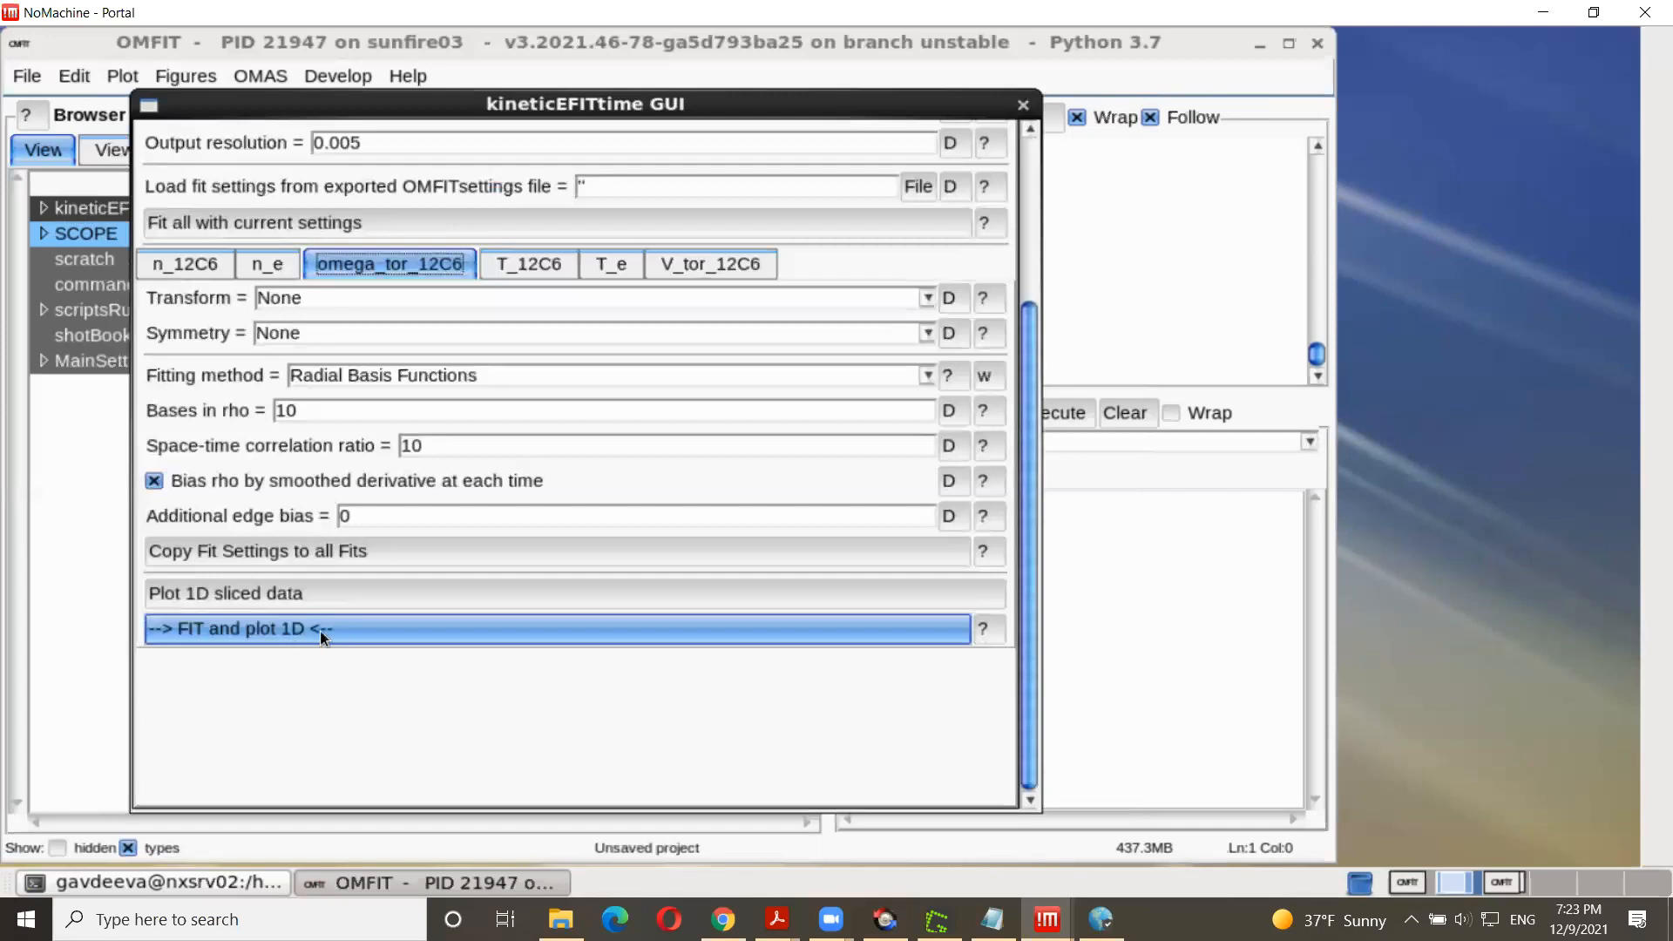
click(347, 630)
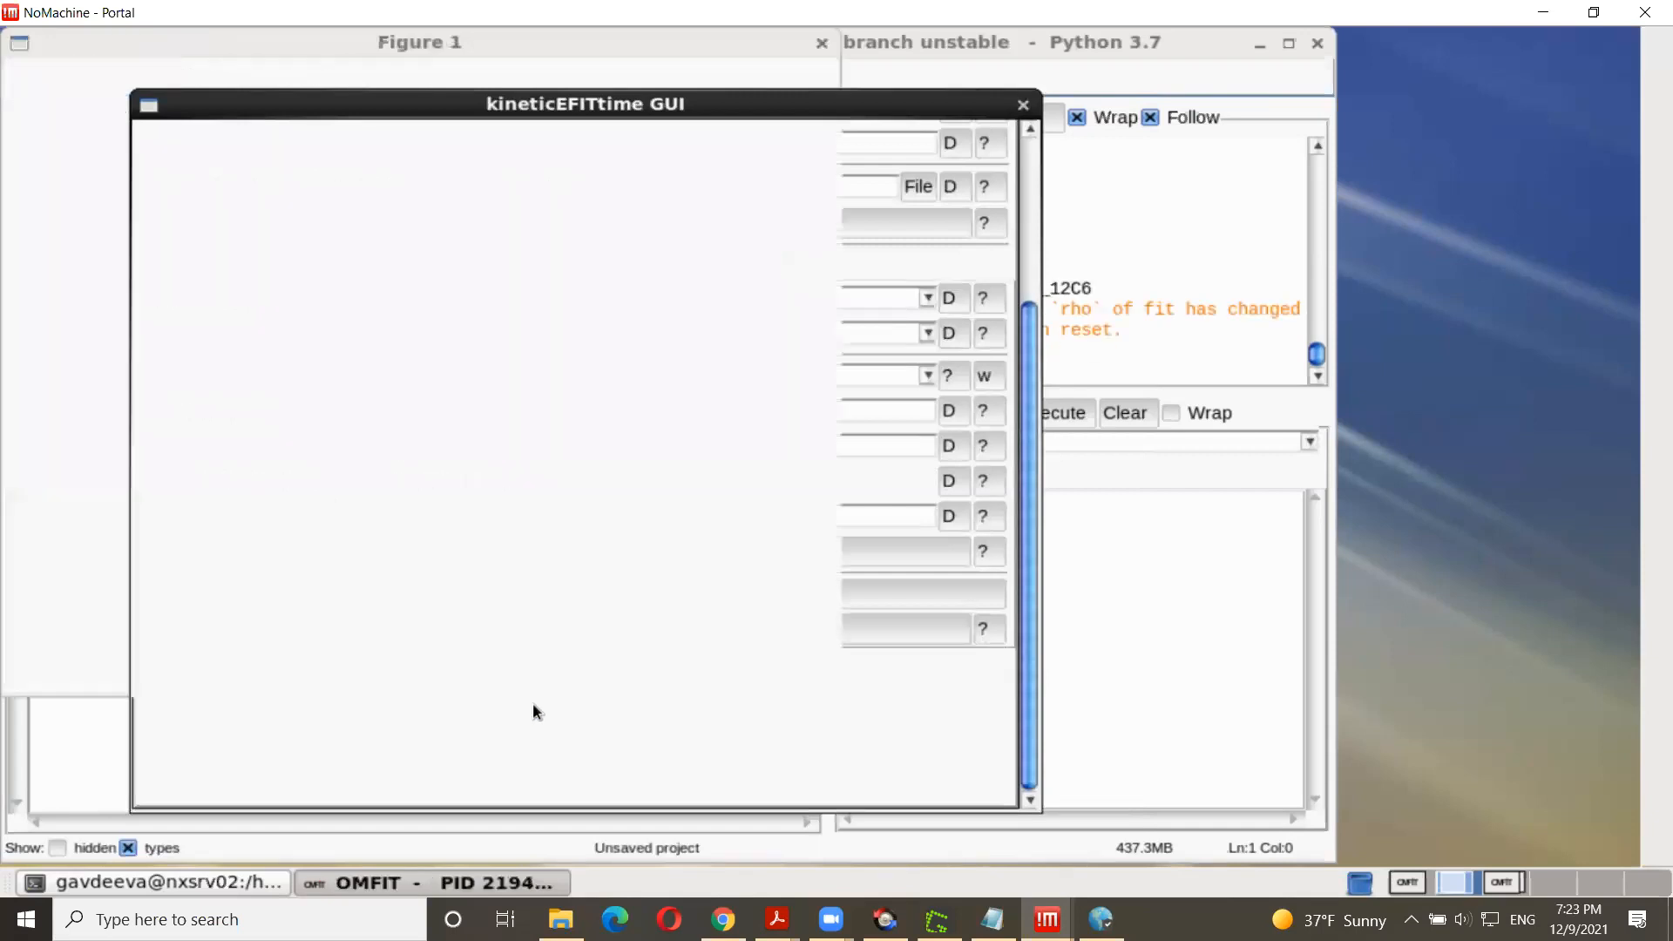
click(613, 40)
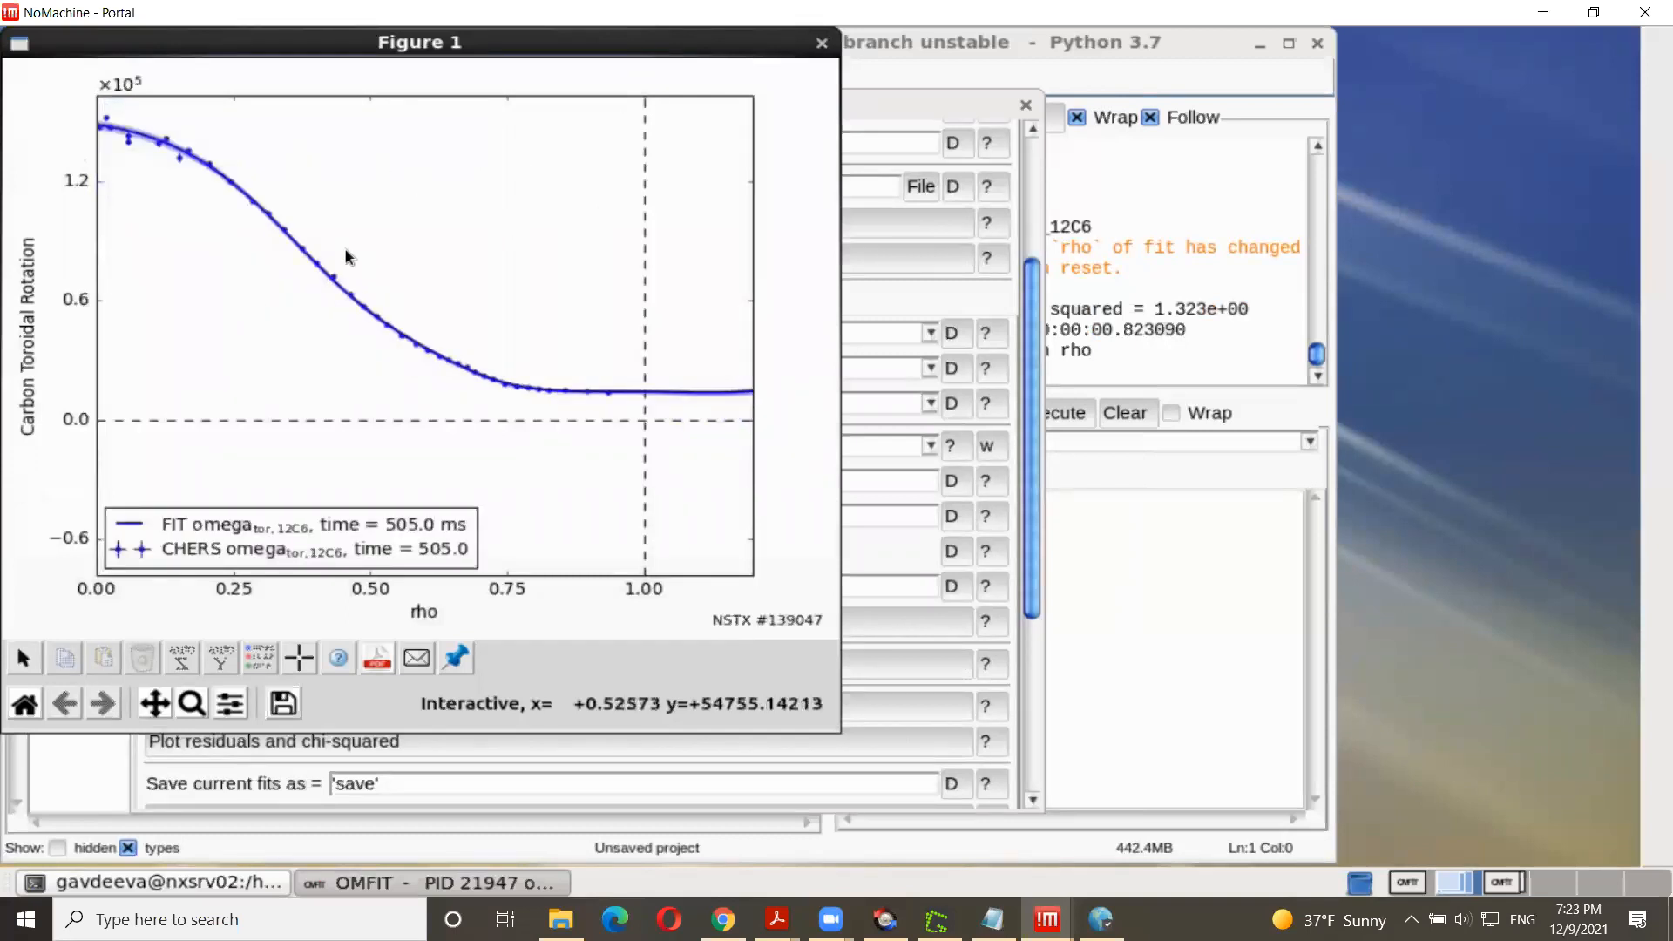
click(822, 41)
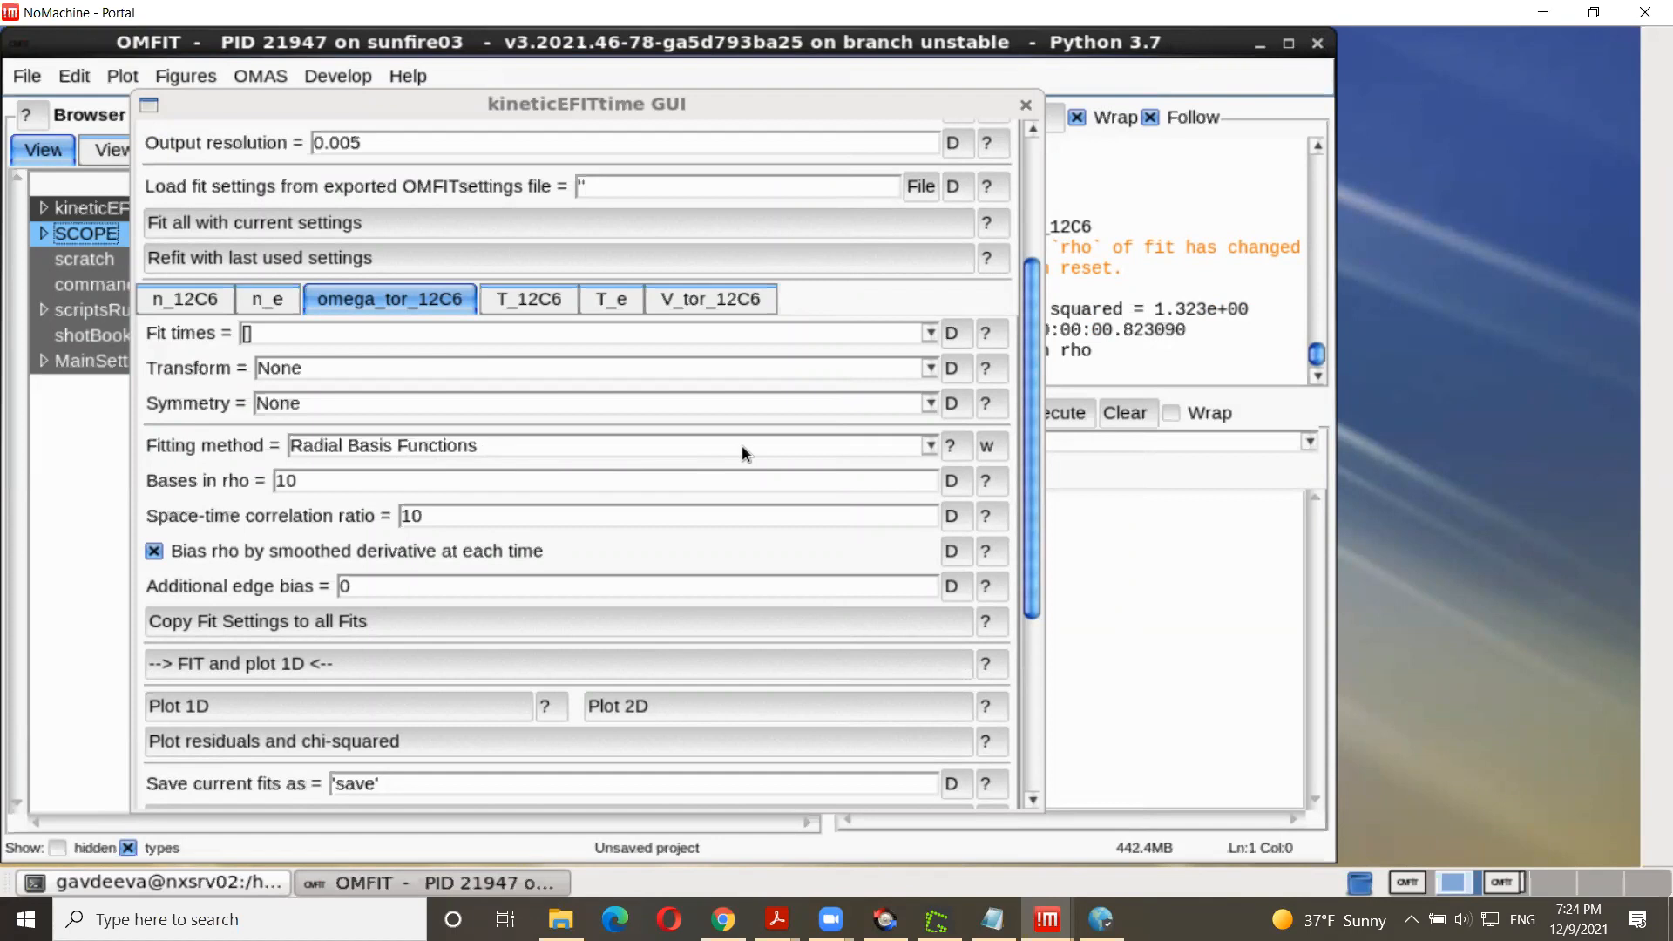
Step: In the post-fit settings, enable Vpol=0 for the Er calculation and calculate the derived quantities
scroll(1038, 370, up, 5)
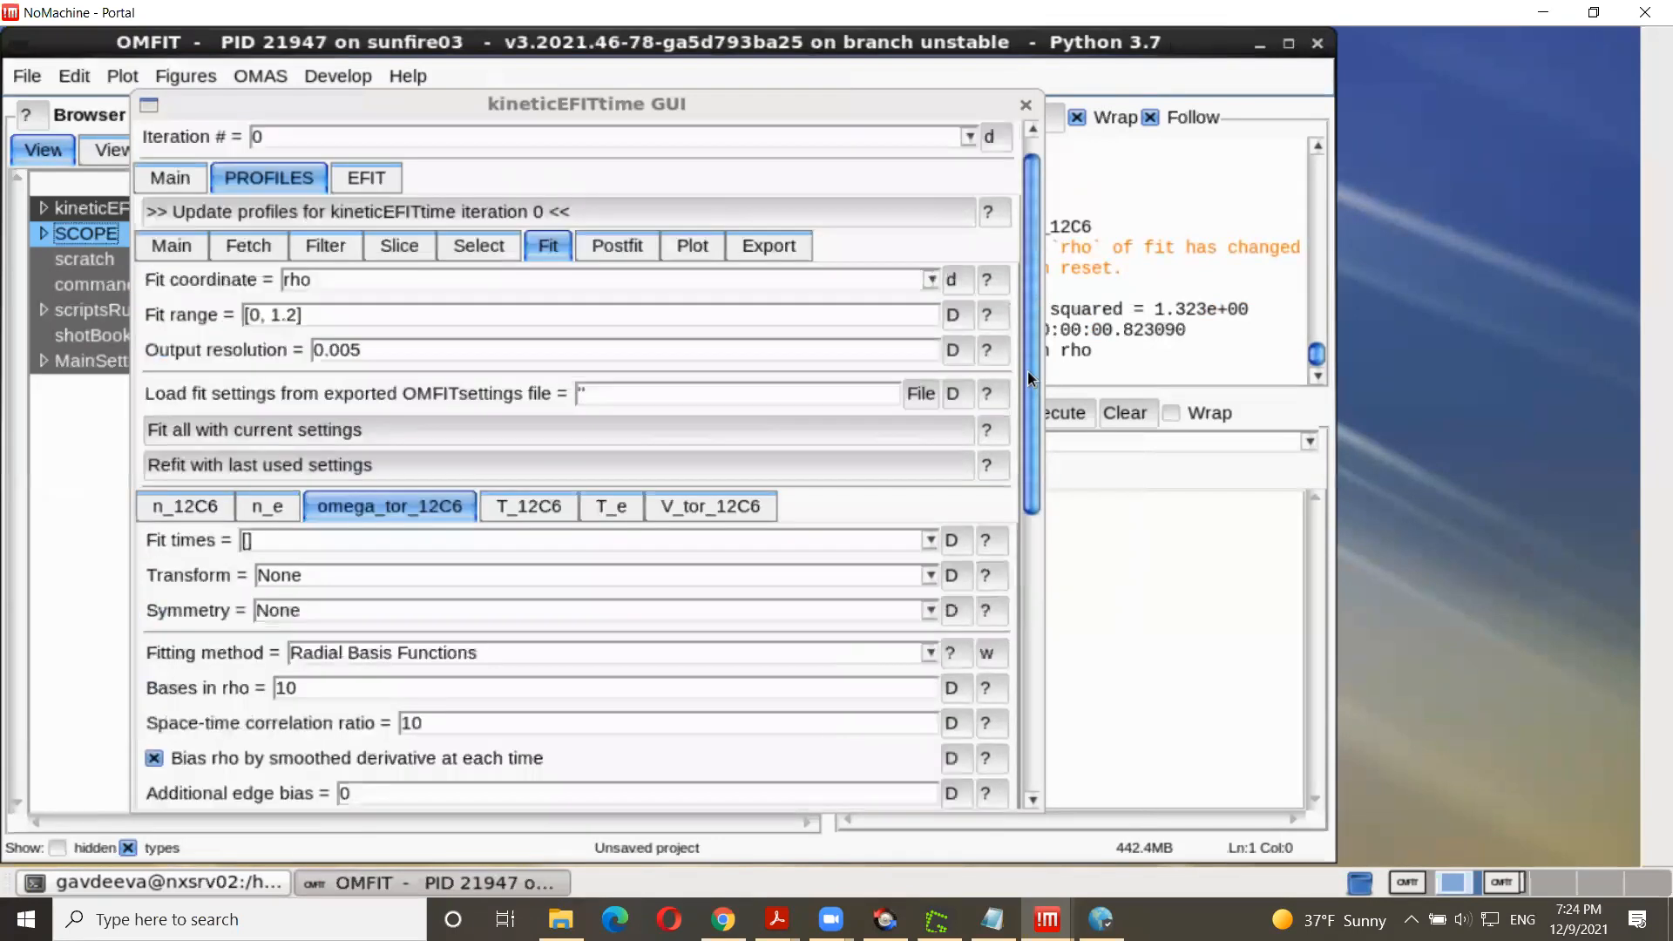
click(621, 275)
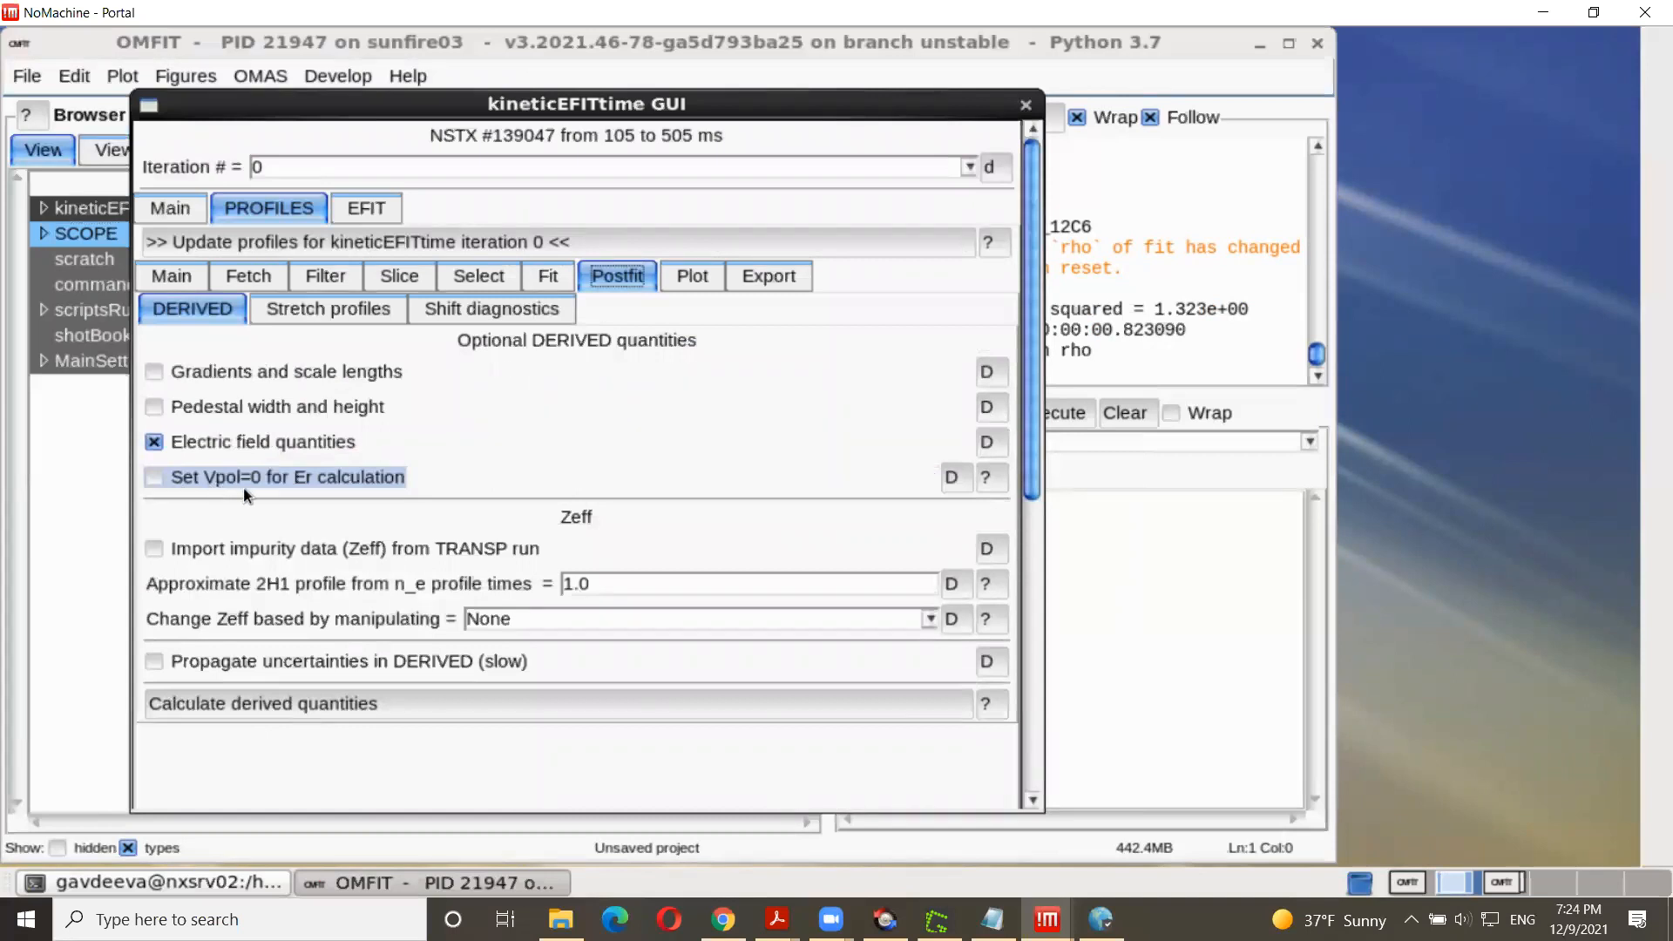
click(157, 477)
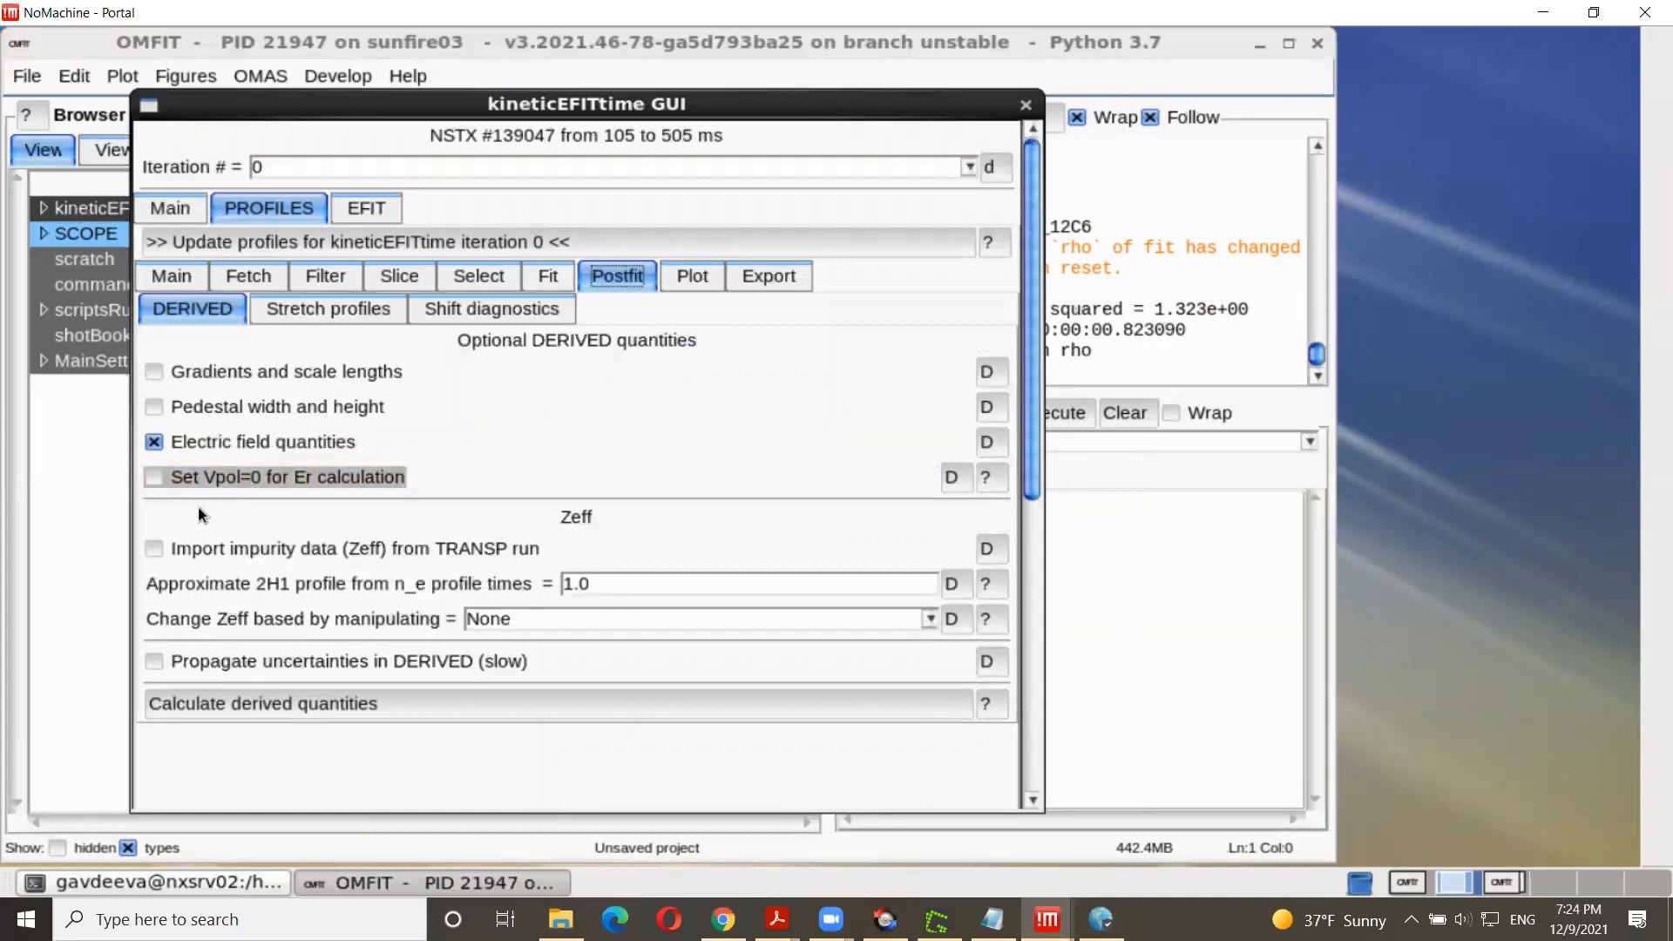
click(327, 708)
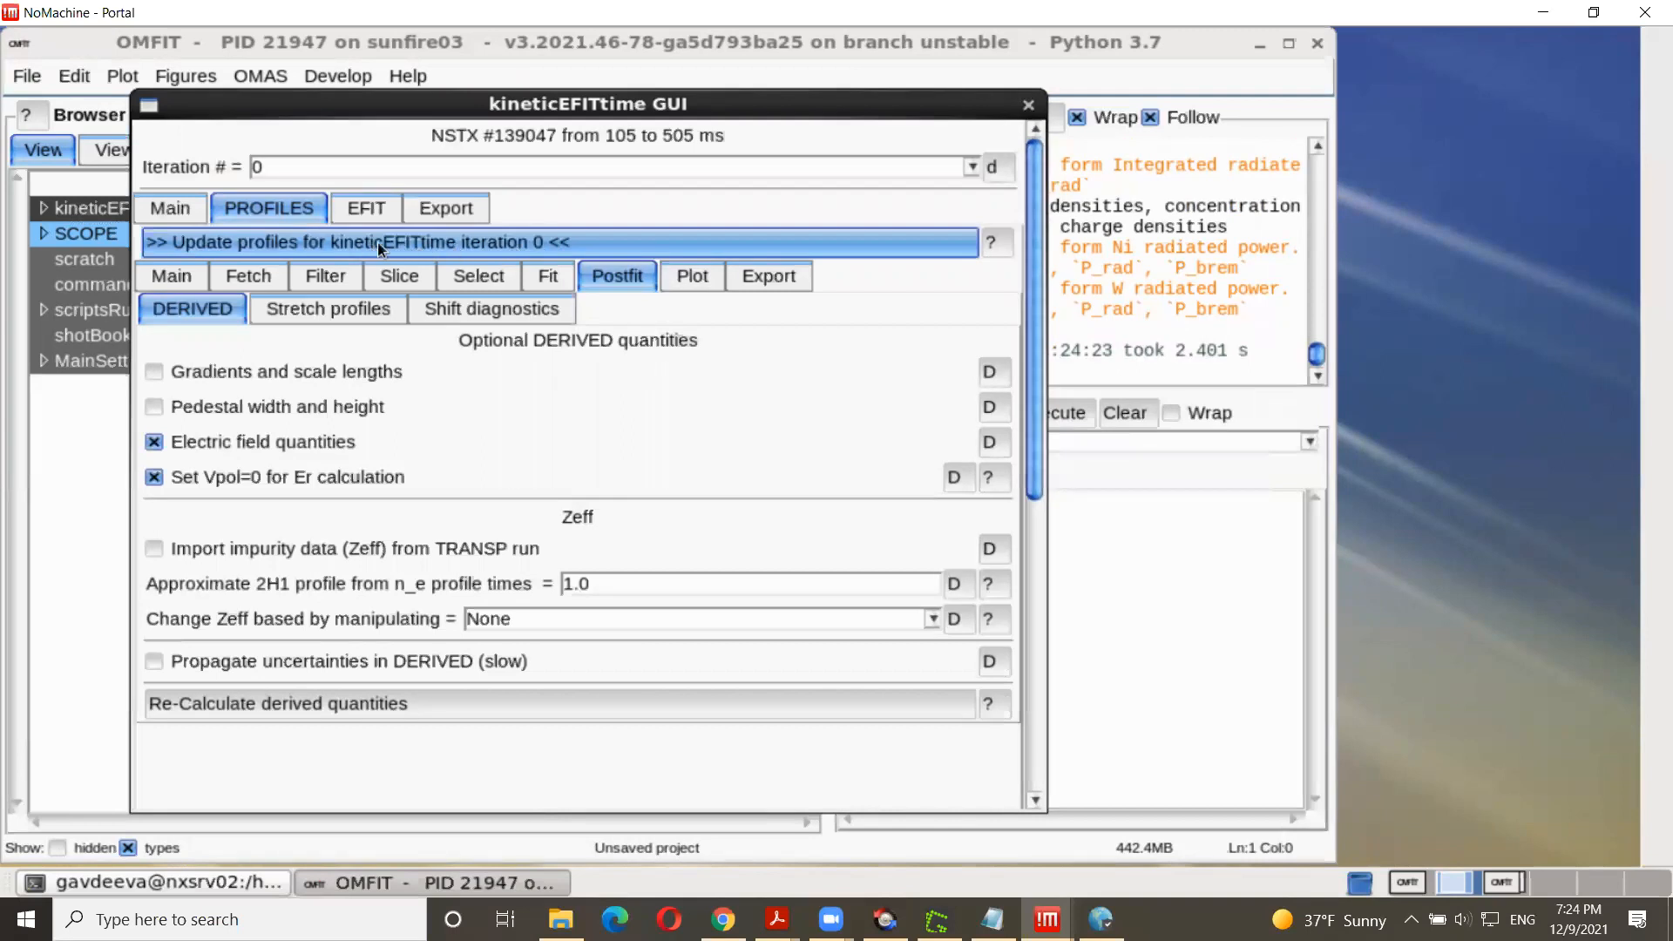
Step: Update the profiles for kineticEFITtime iteration 0 and open the EFIT run settings
click(509, 237)
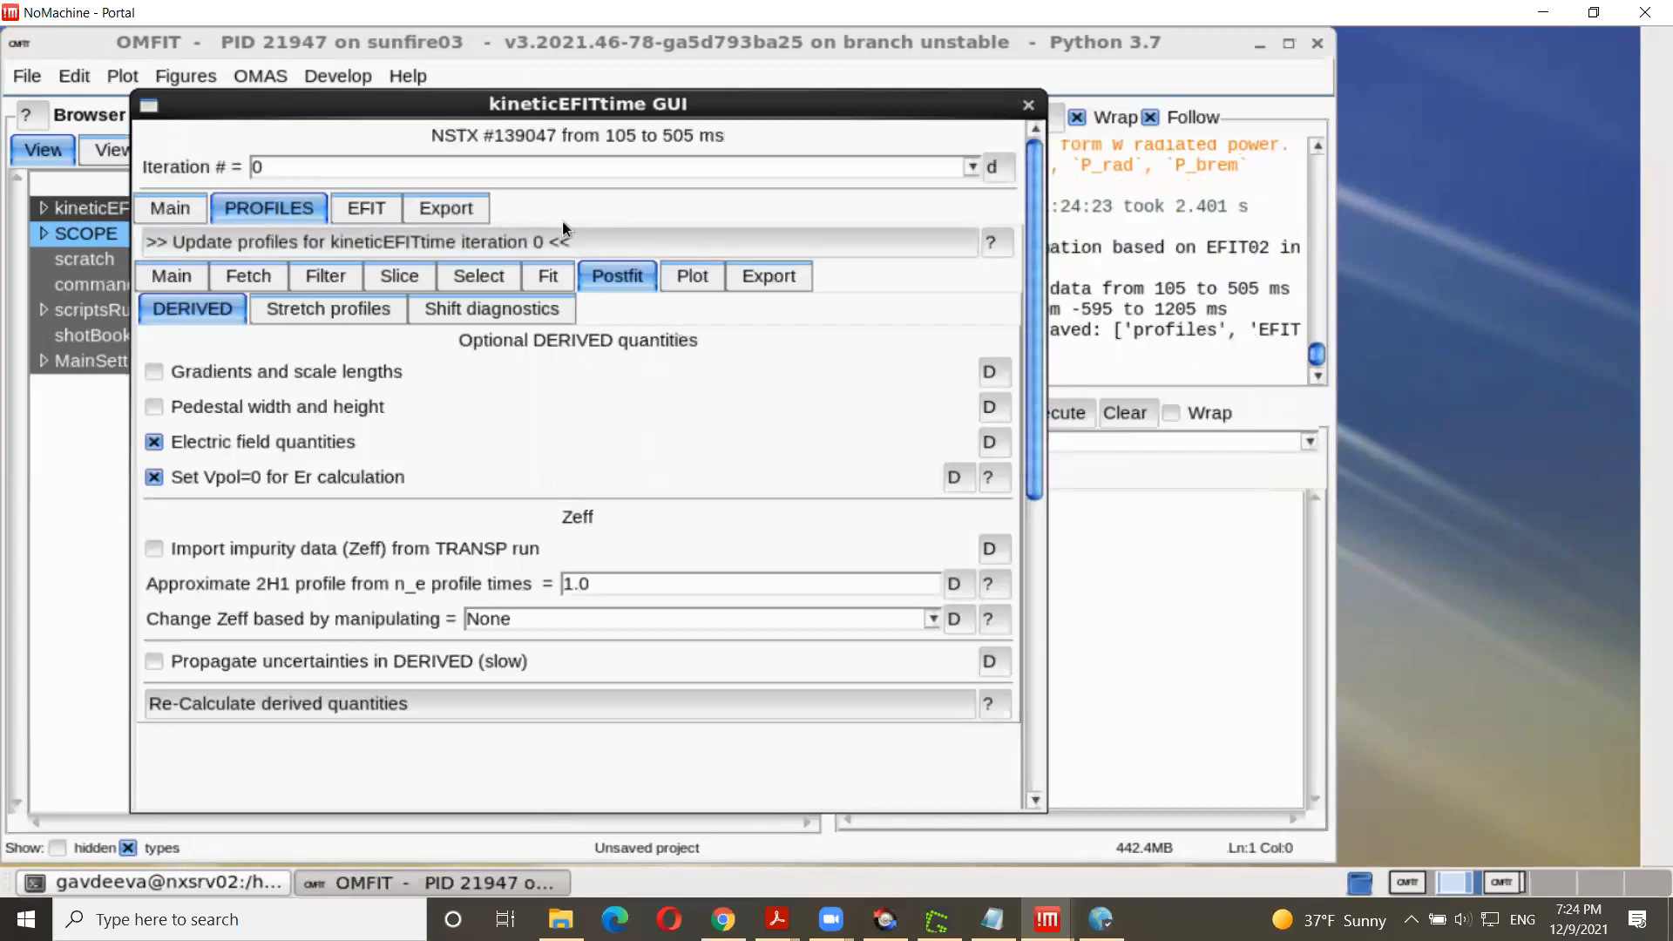
click(363, 211)
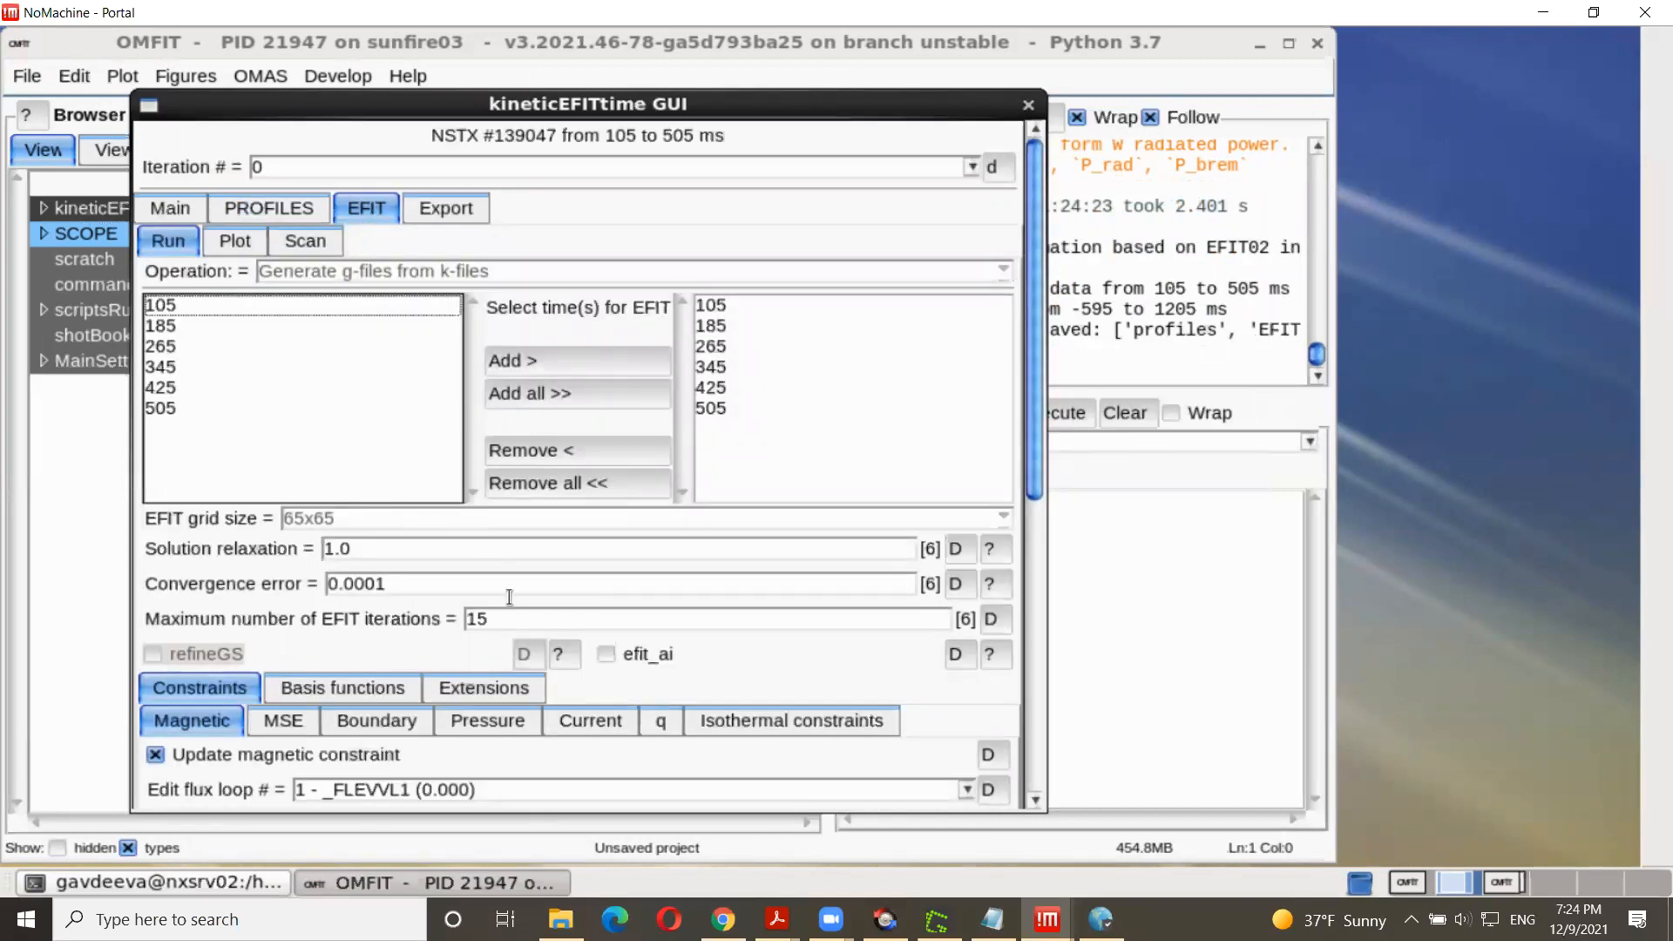
scroll(523, 592, down, 3)
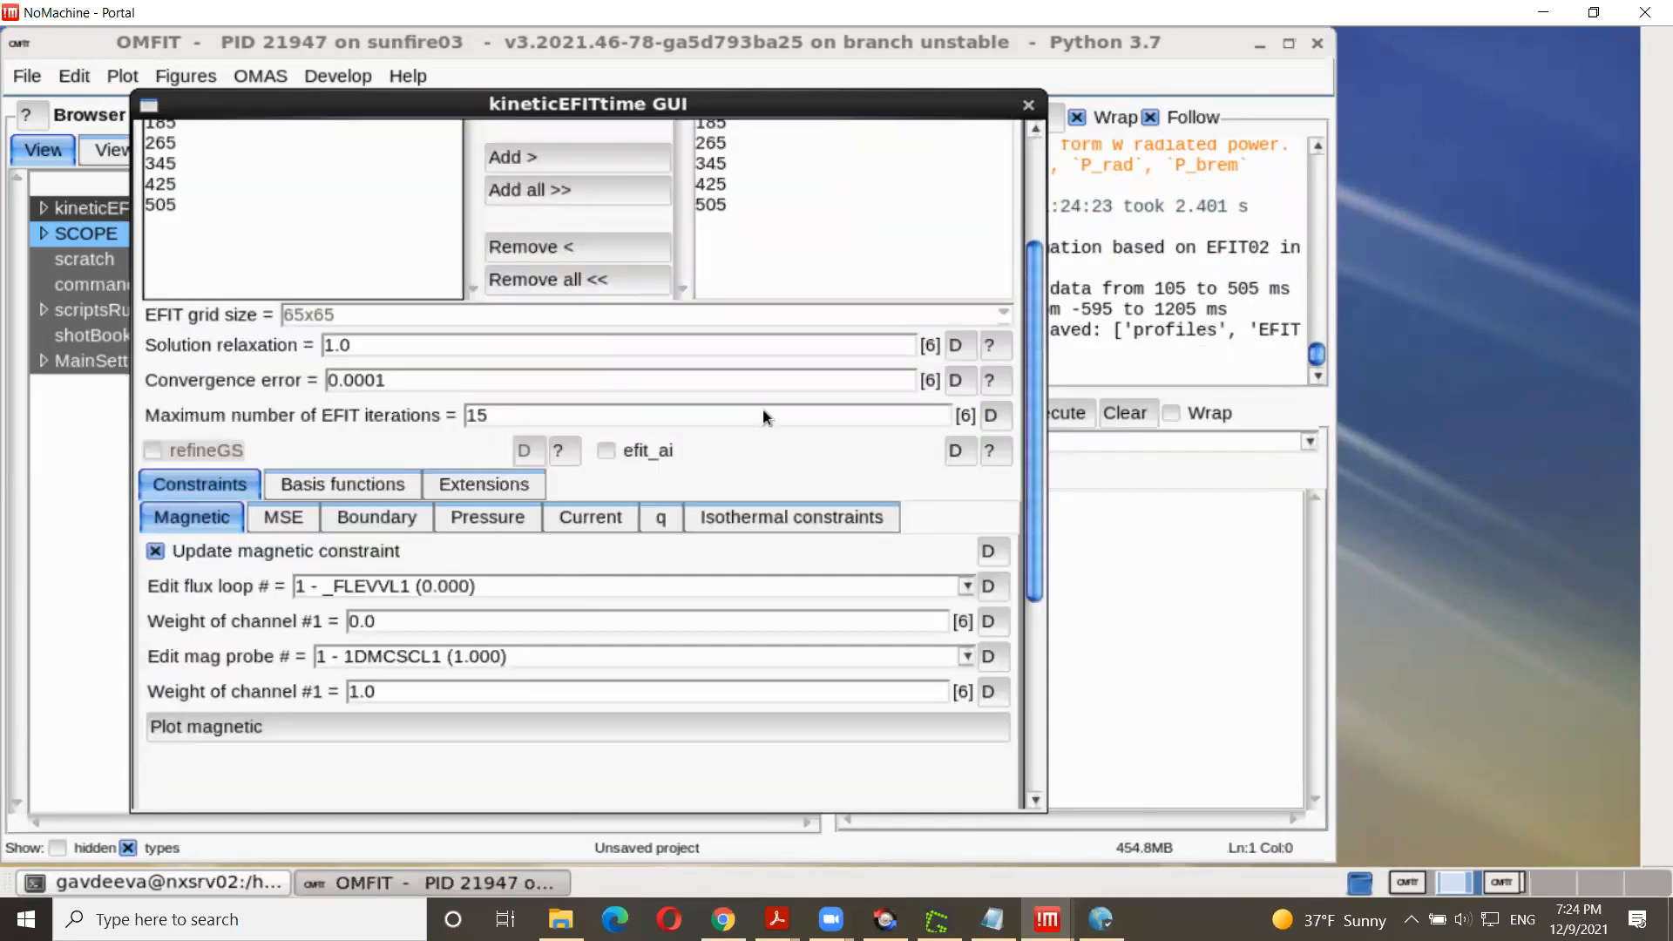
scroll(763, 417, up, 2)
Step: Expand the kineticEFITtime tree to the OMFITprofiles outputs and examine the quantities stored under DERIVED
drag(442, 103, 687, 110)
click(121, 235)
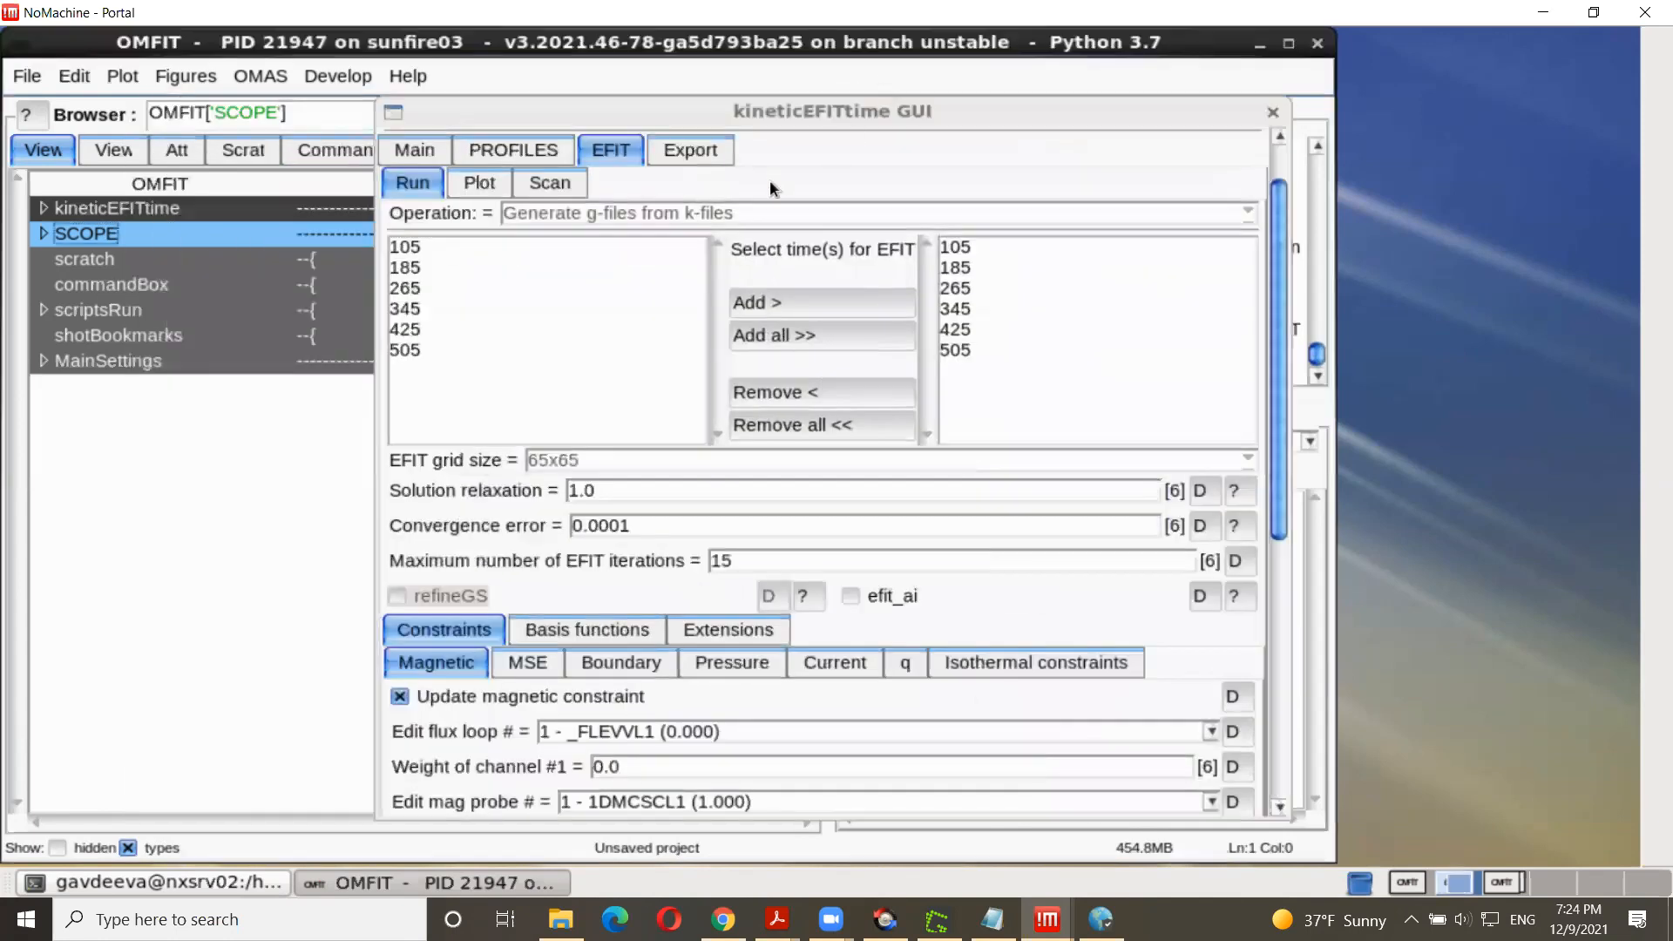
click(42, 208)
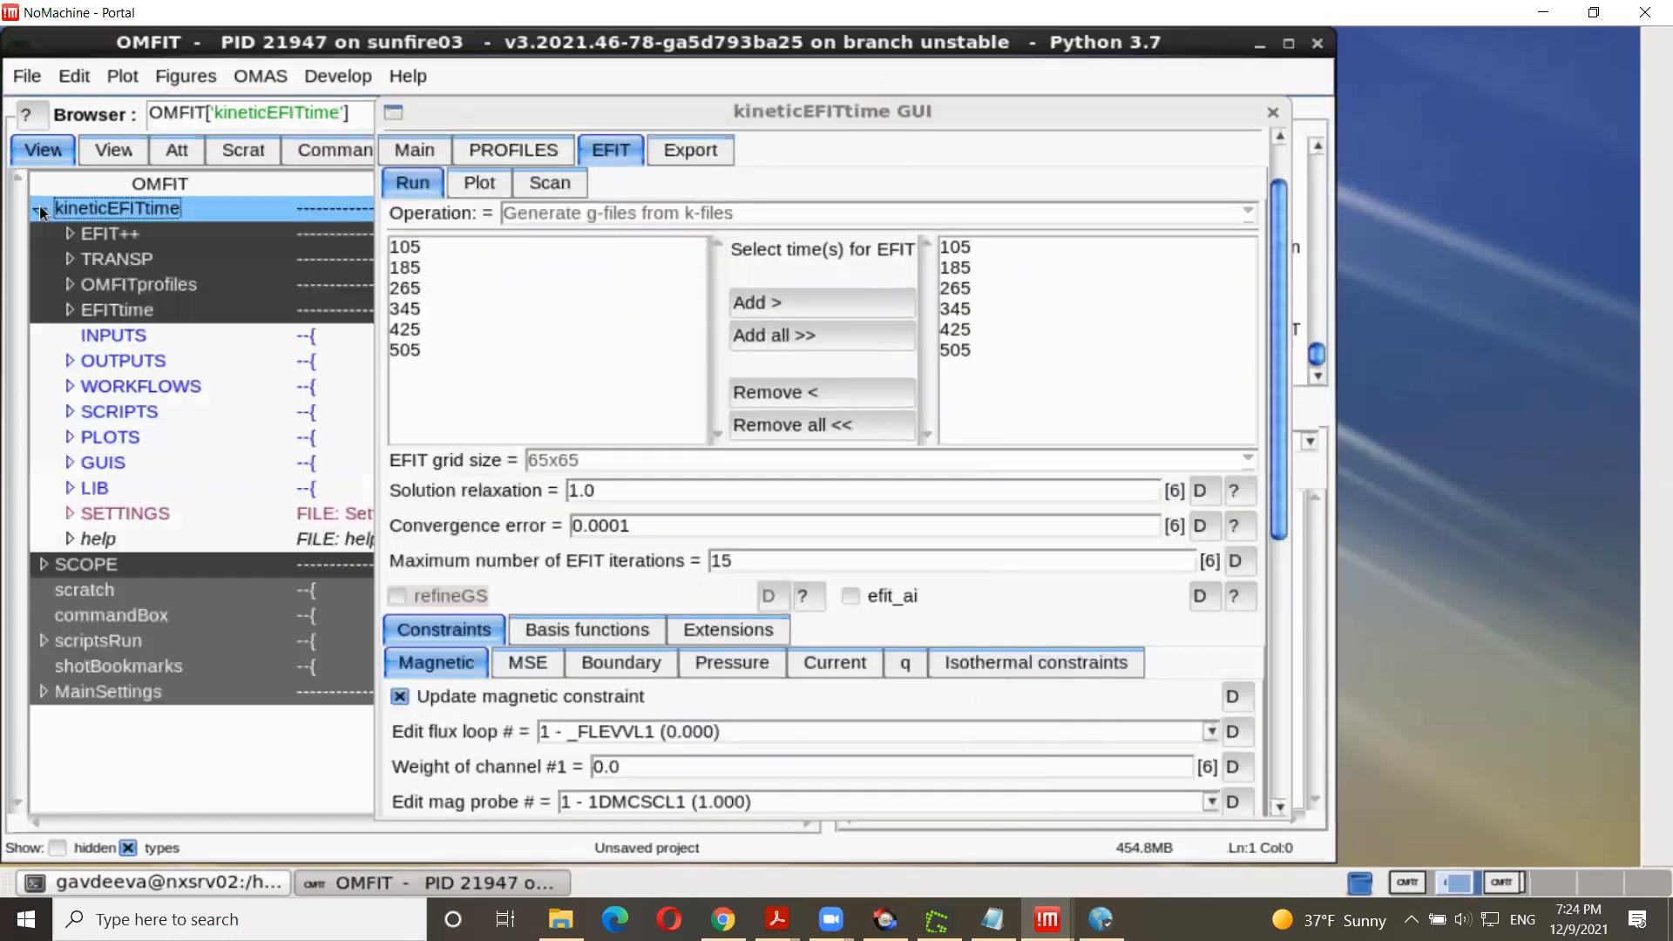
click(69, 285)
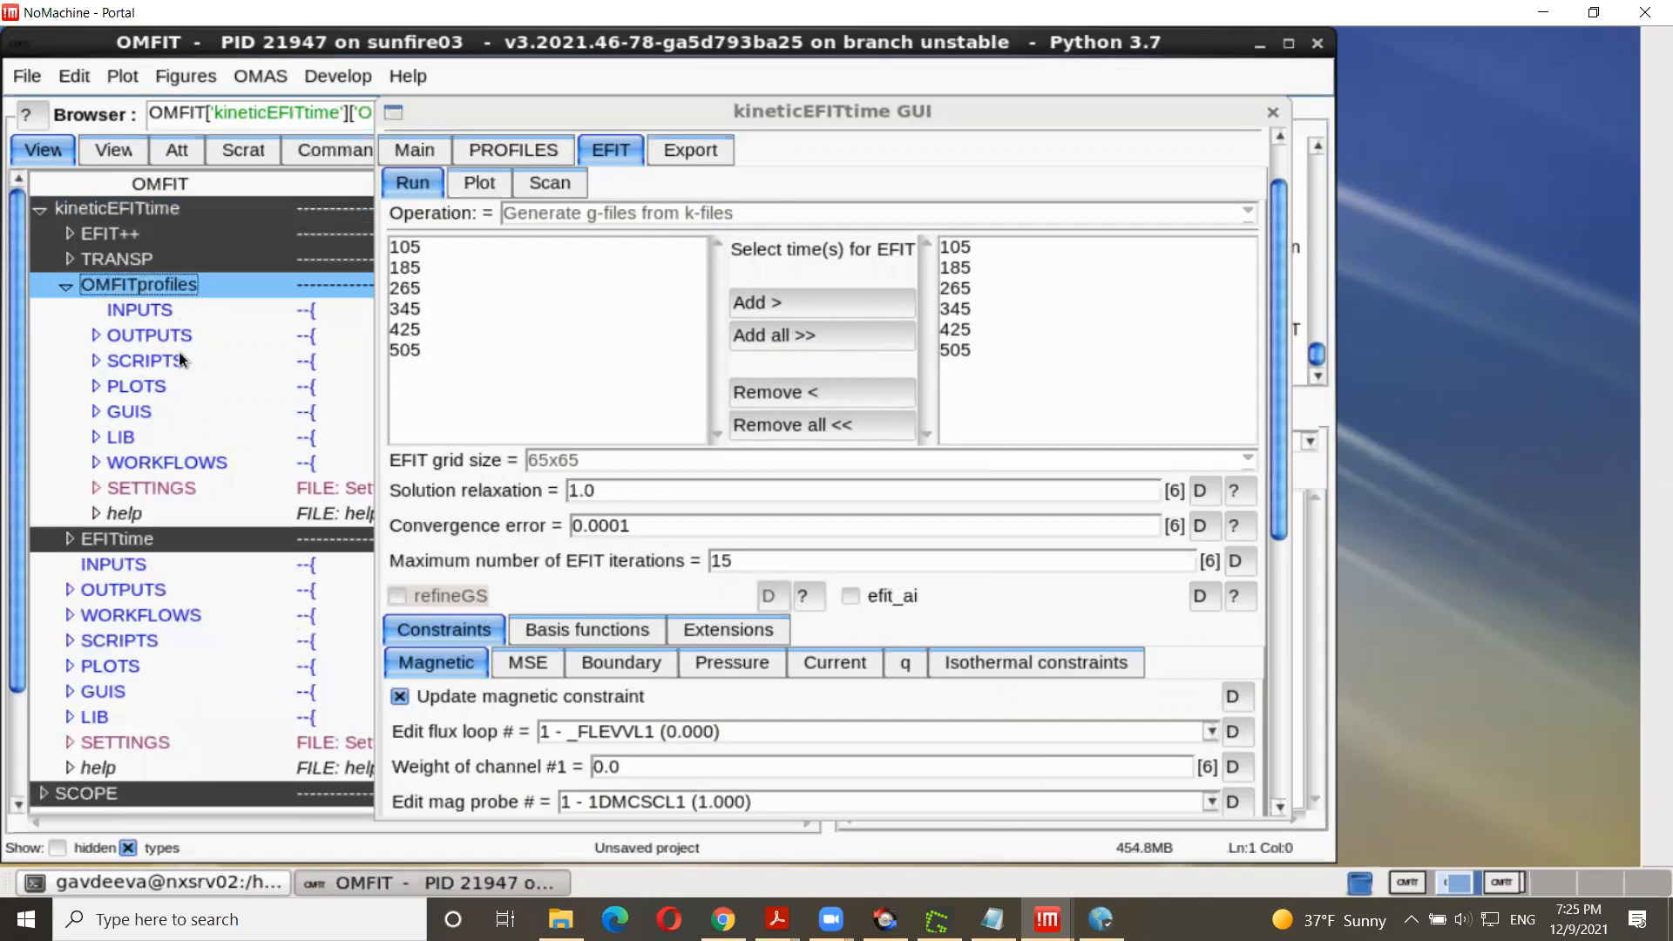
click(95, 337)
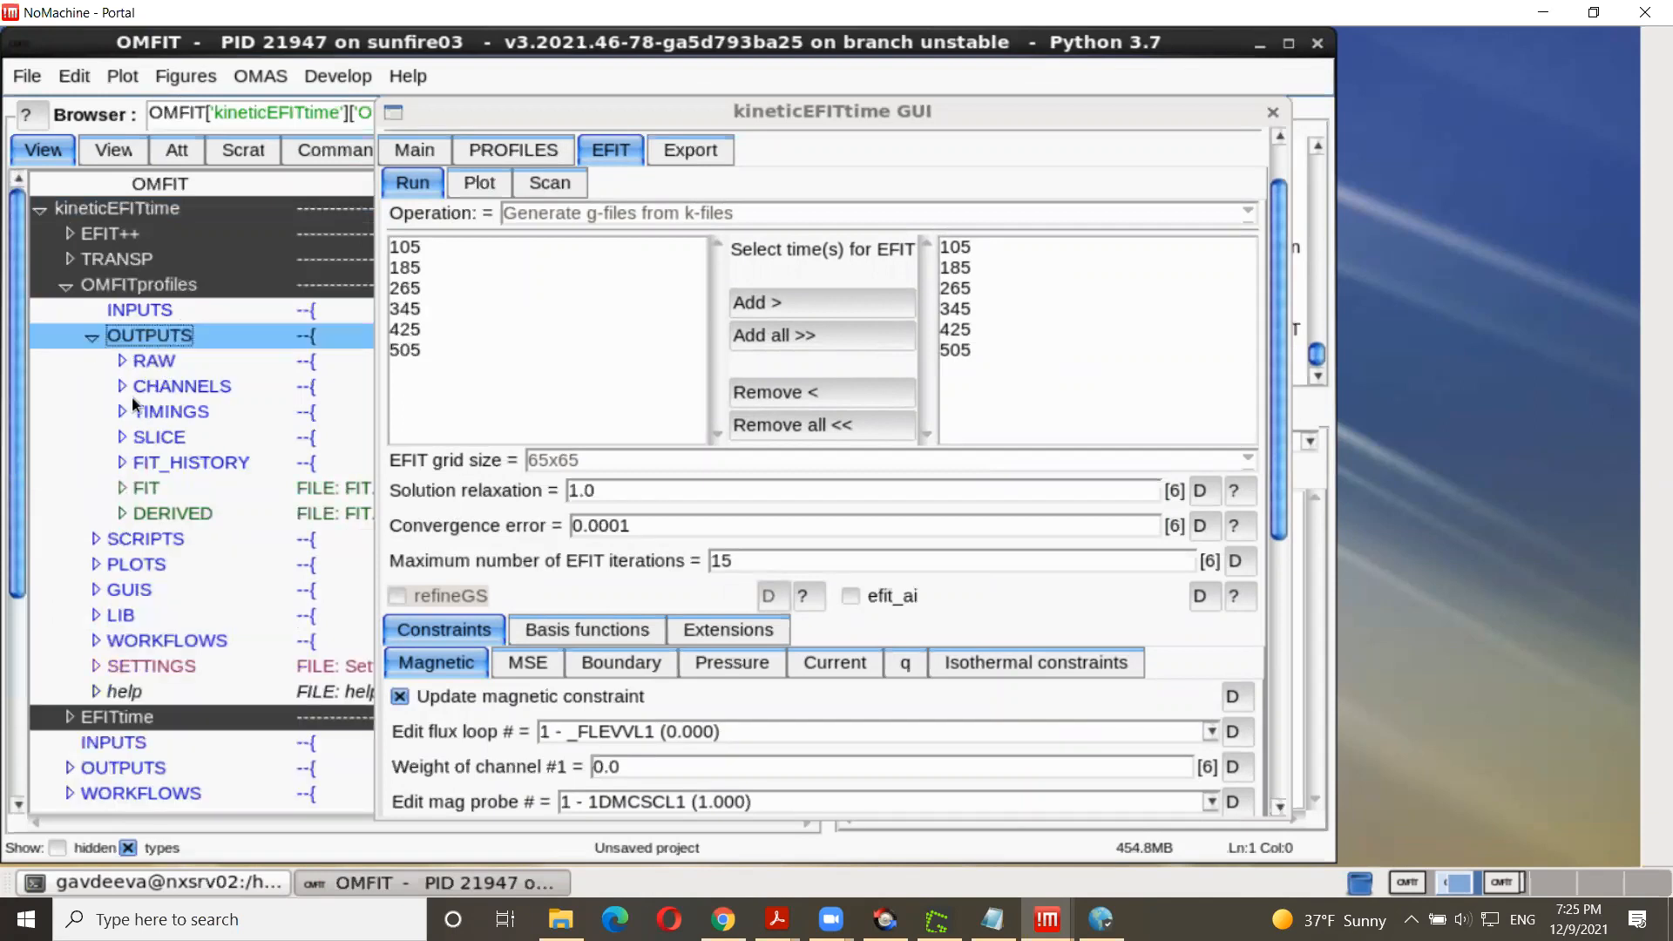
click(121, 512)
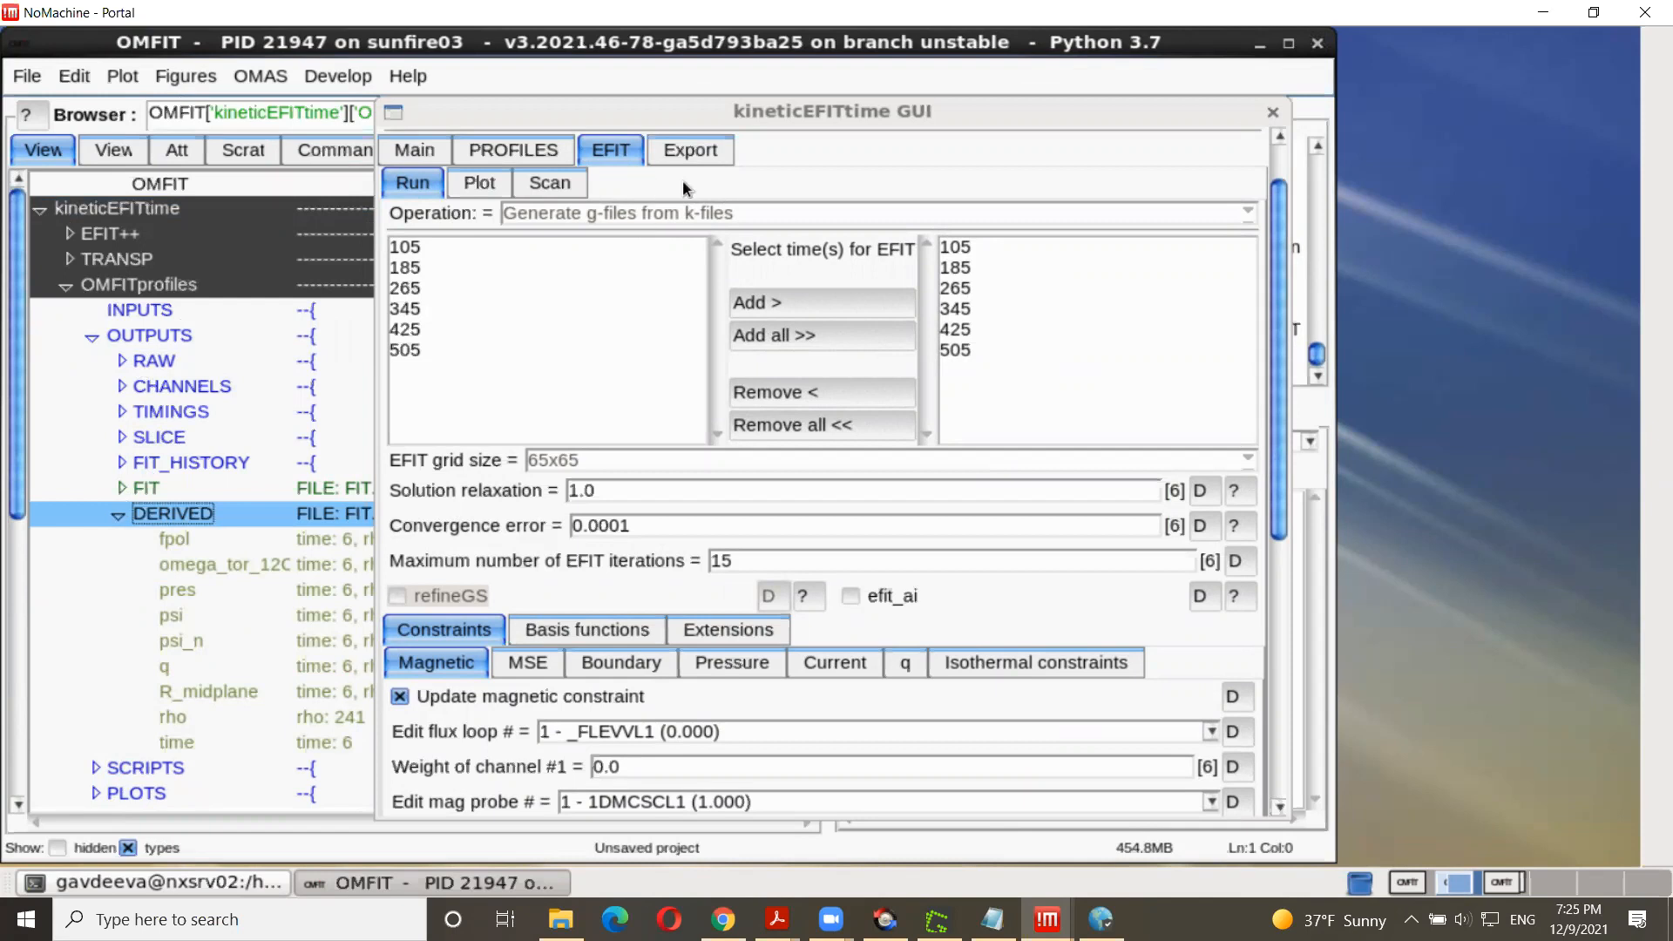
scroll(749, 182, up, 1)
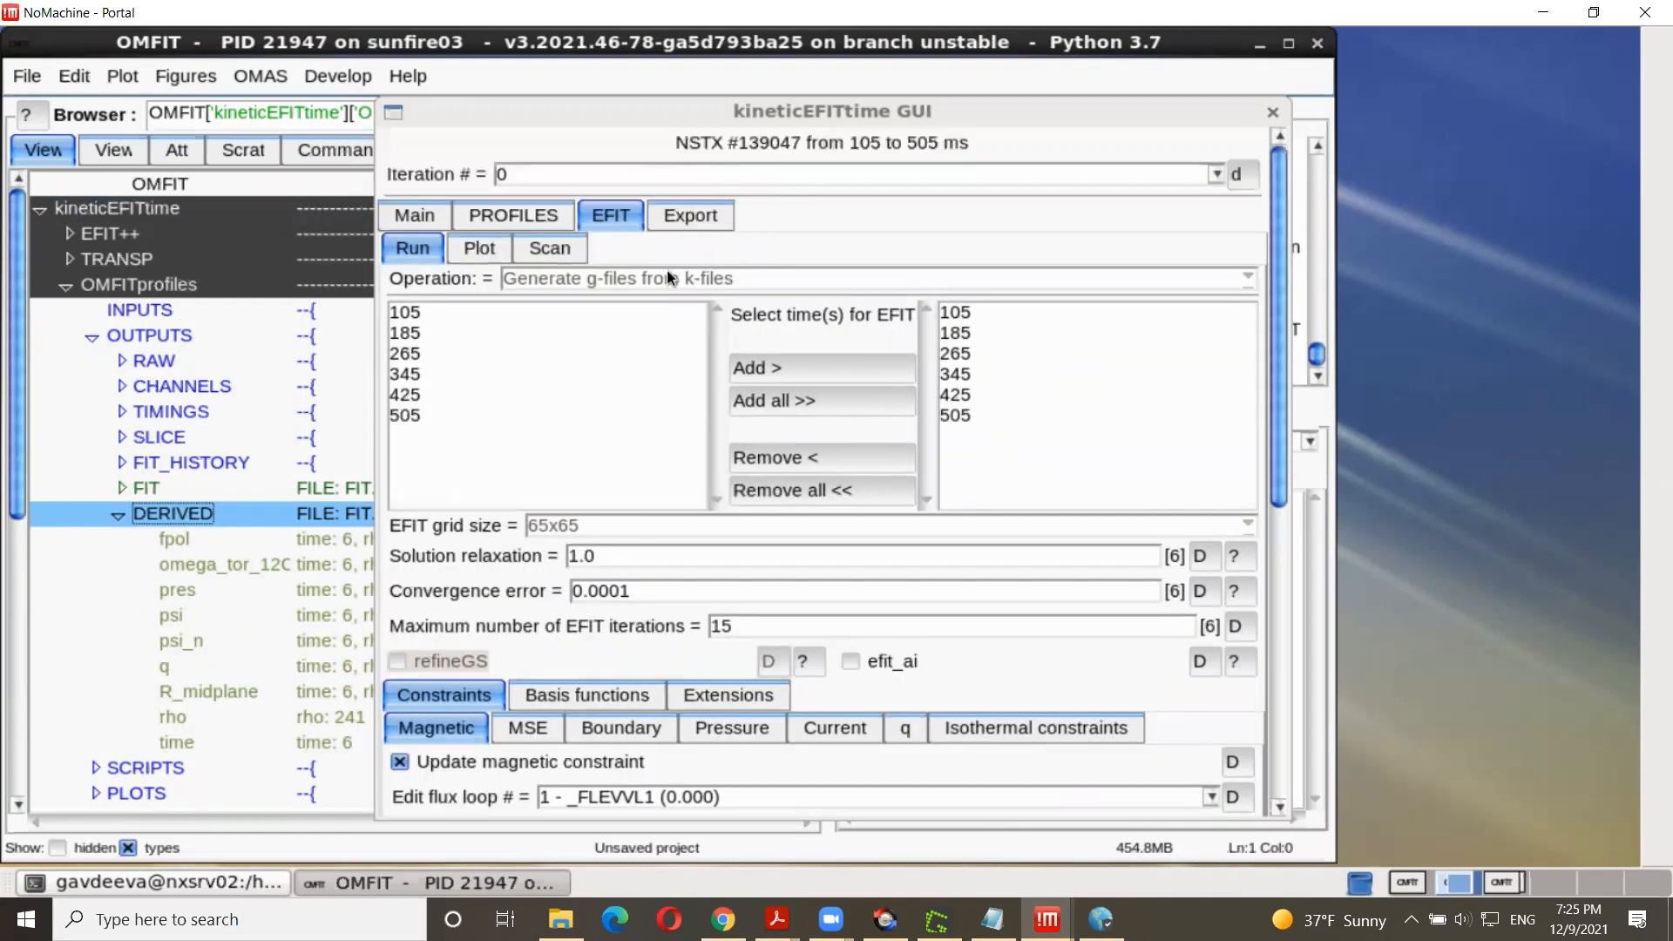
Step: Collapse OMFITprofiles and expand kineticEFITtime's OUTPUTS down to the profiles_module OUTPUTS of iteration_0 to examine the saved profile data
click(69, 284)
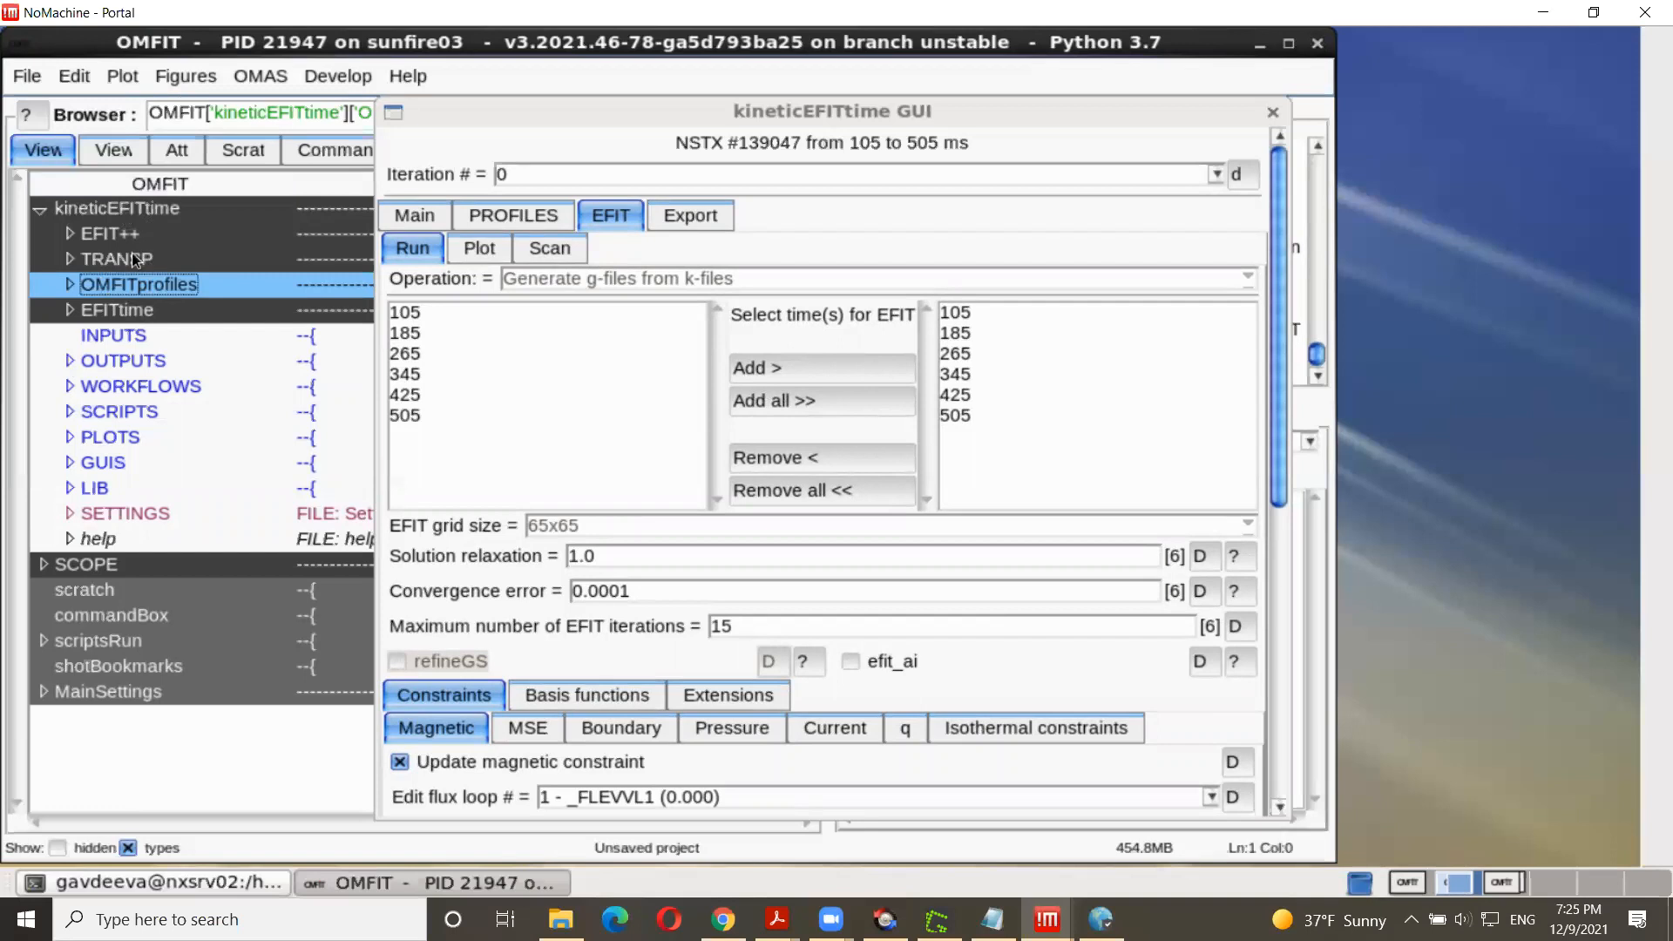
click(67, 358)
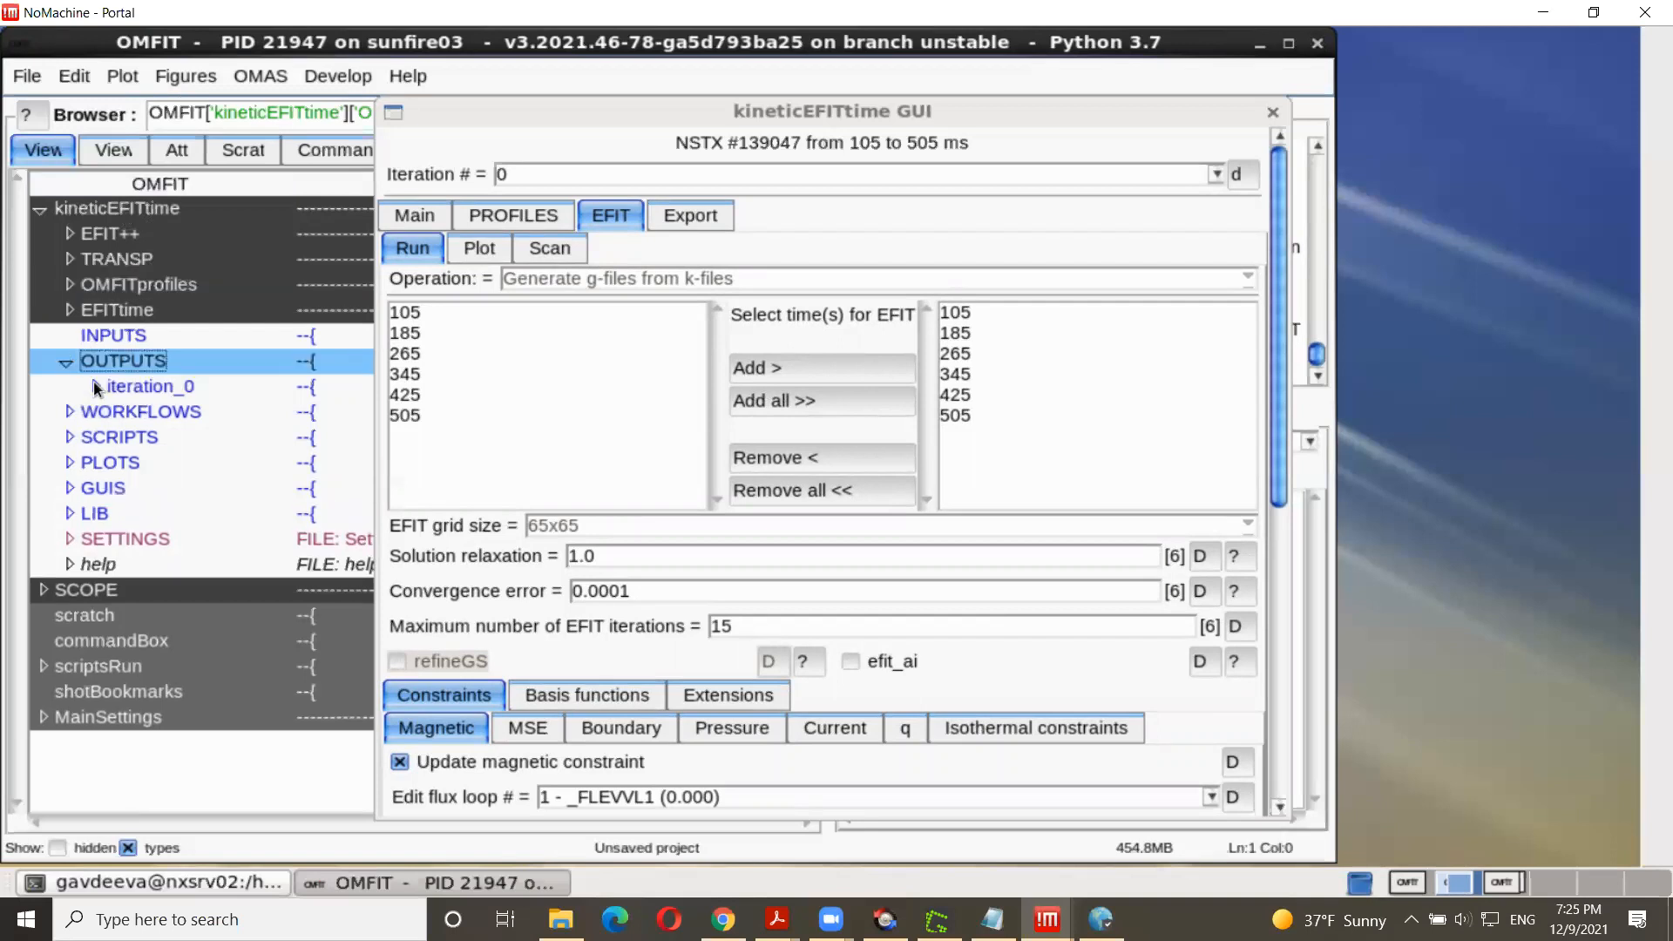
click(94, 385)
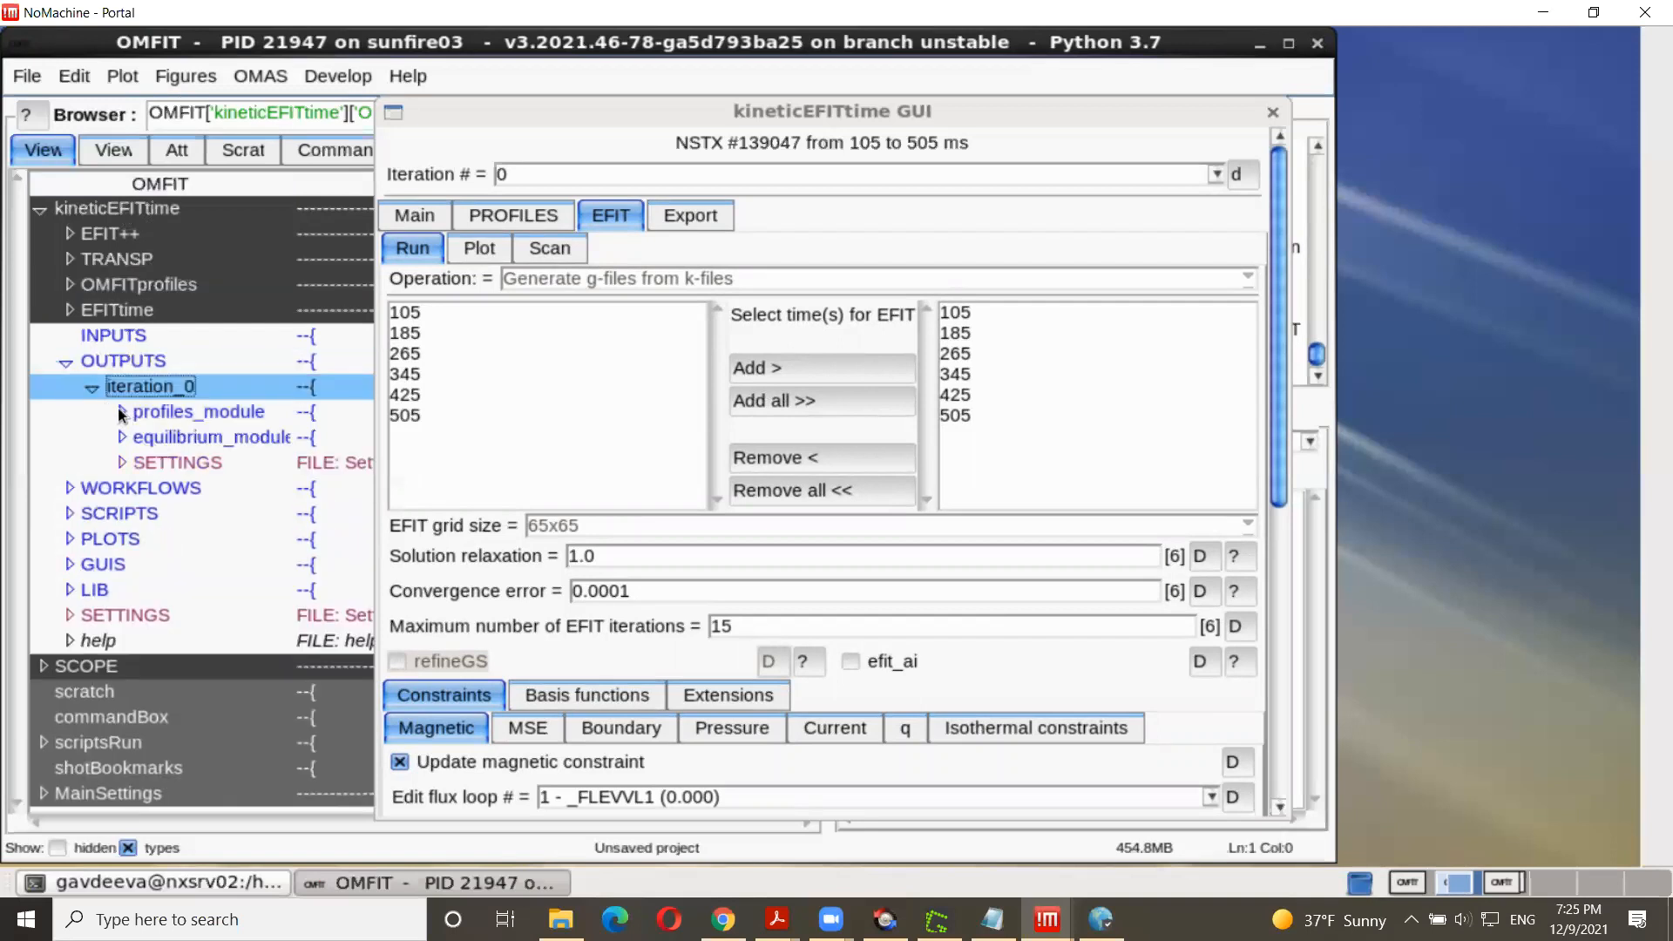
click(121, 413)
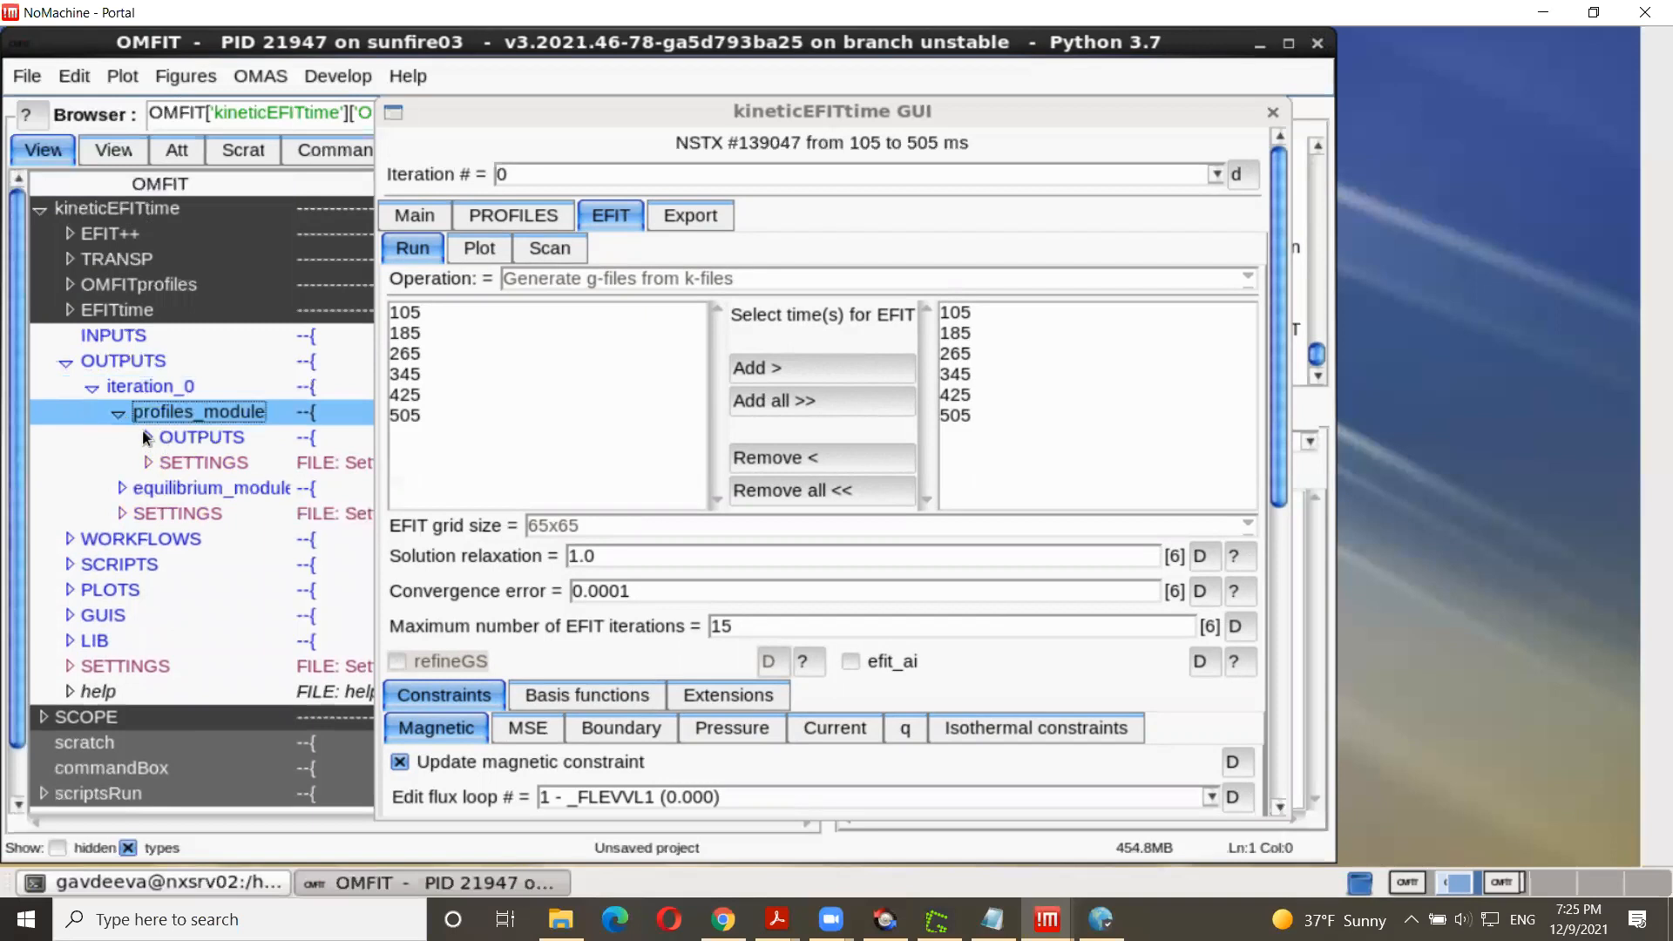
click(145, 436)
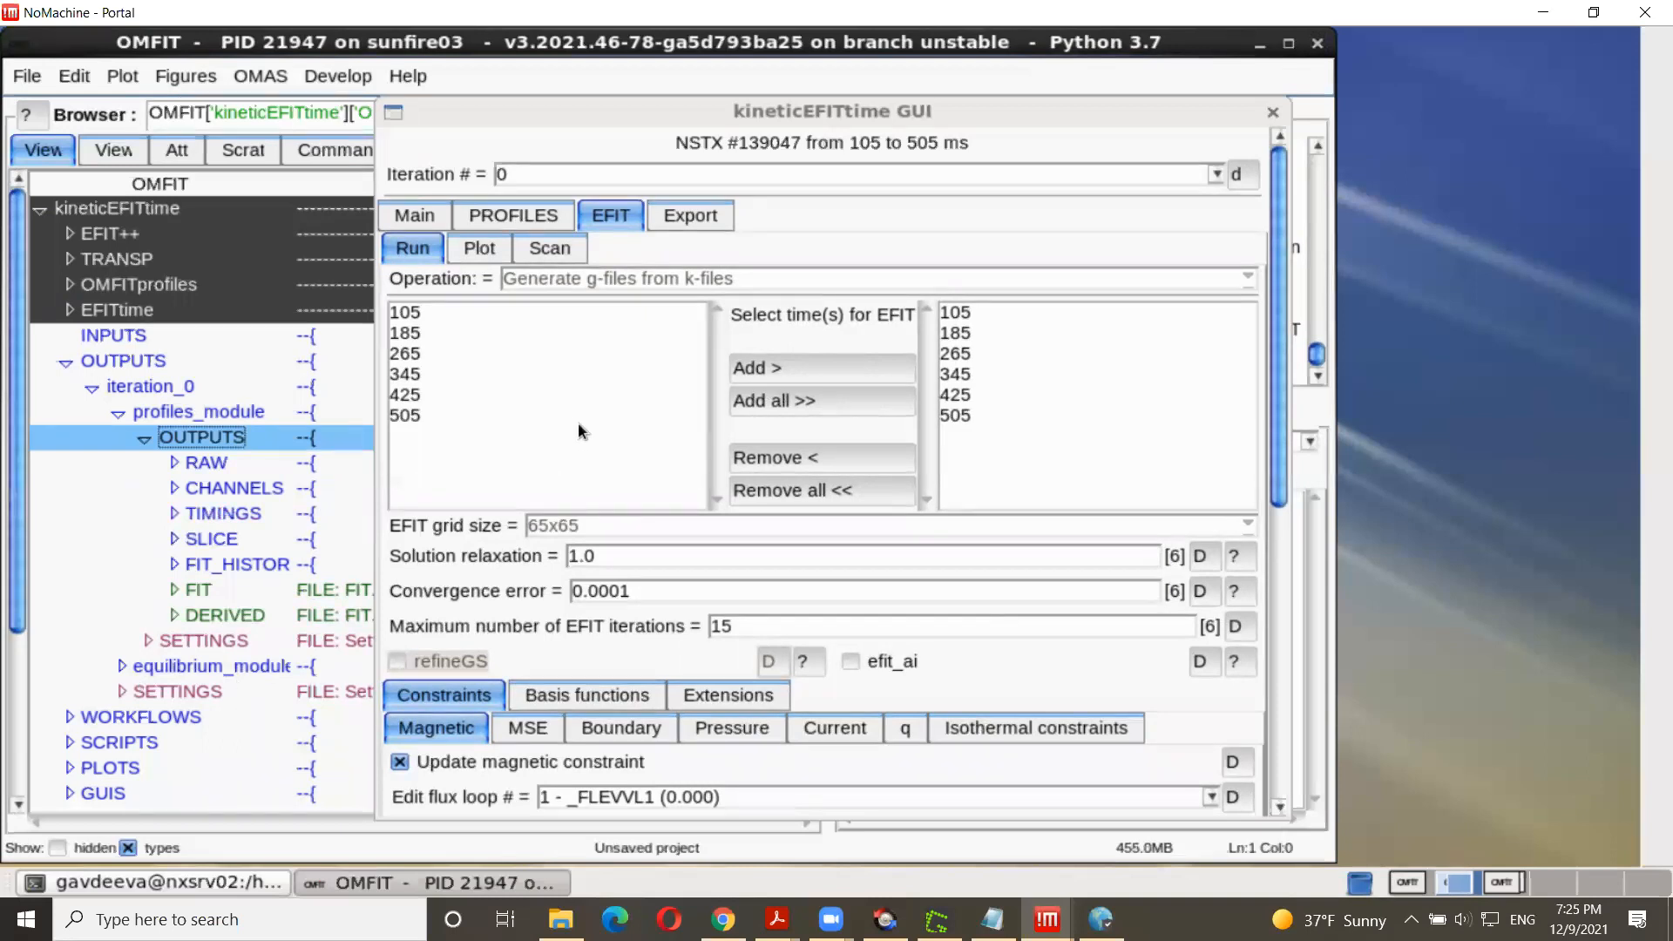
Step: Open the MSE constraints for the EFIT run and update the MSE data from OMFIT profiles
click(841, 102)
drag(840, 103, 830, 66)
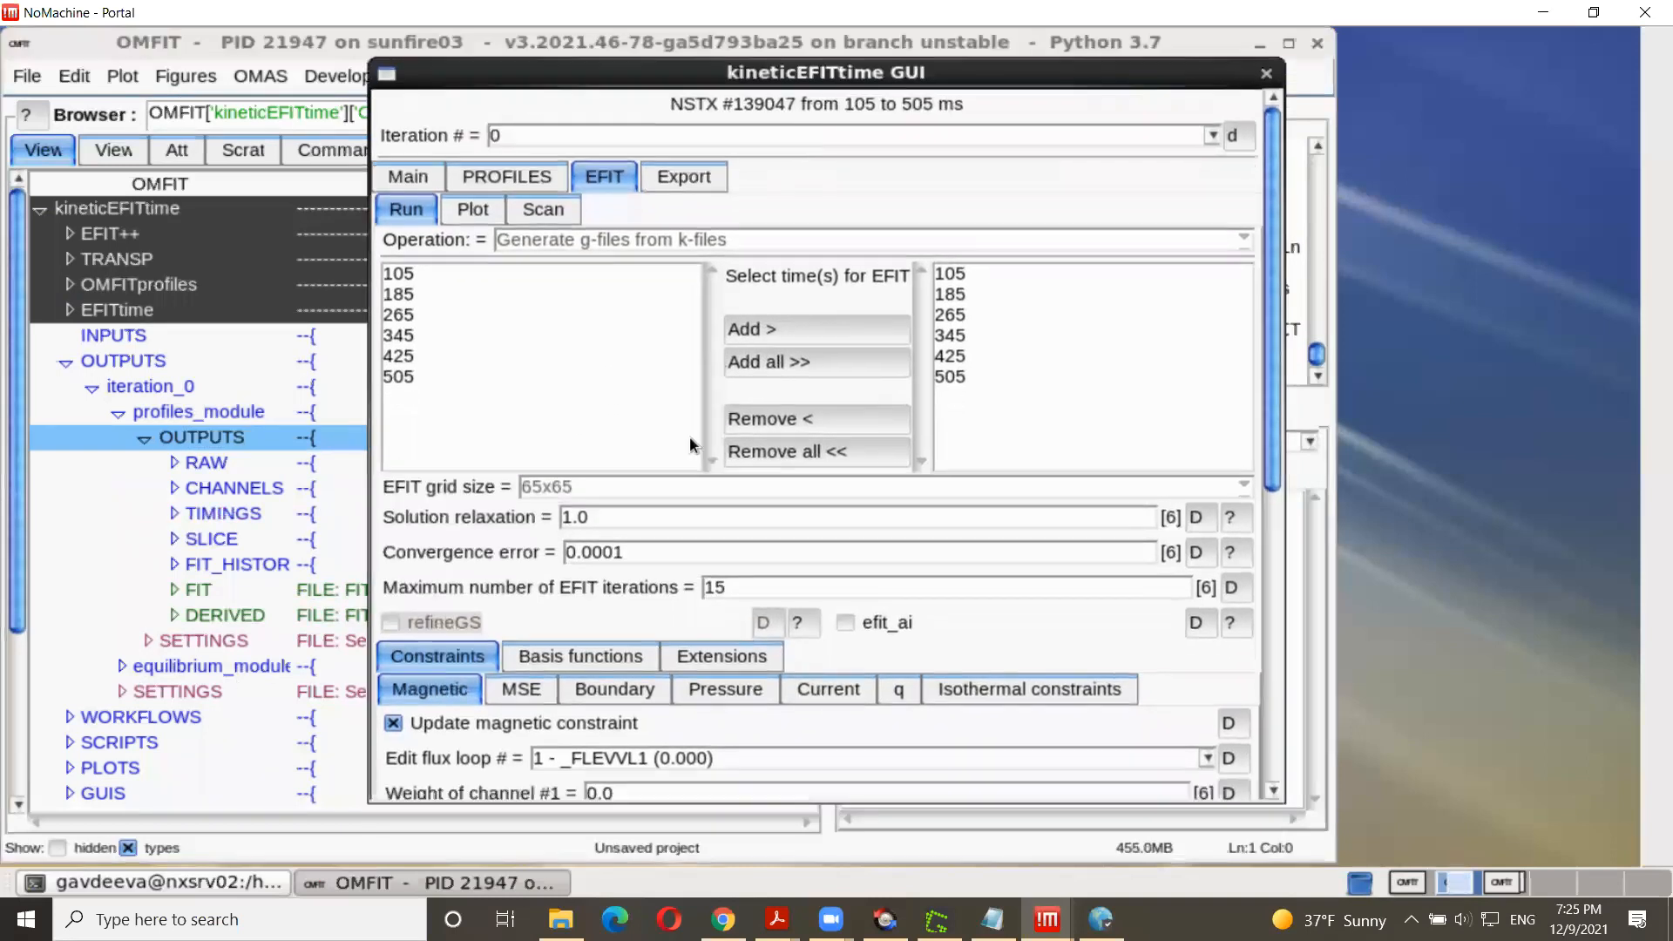
click(521, 689)
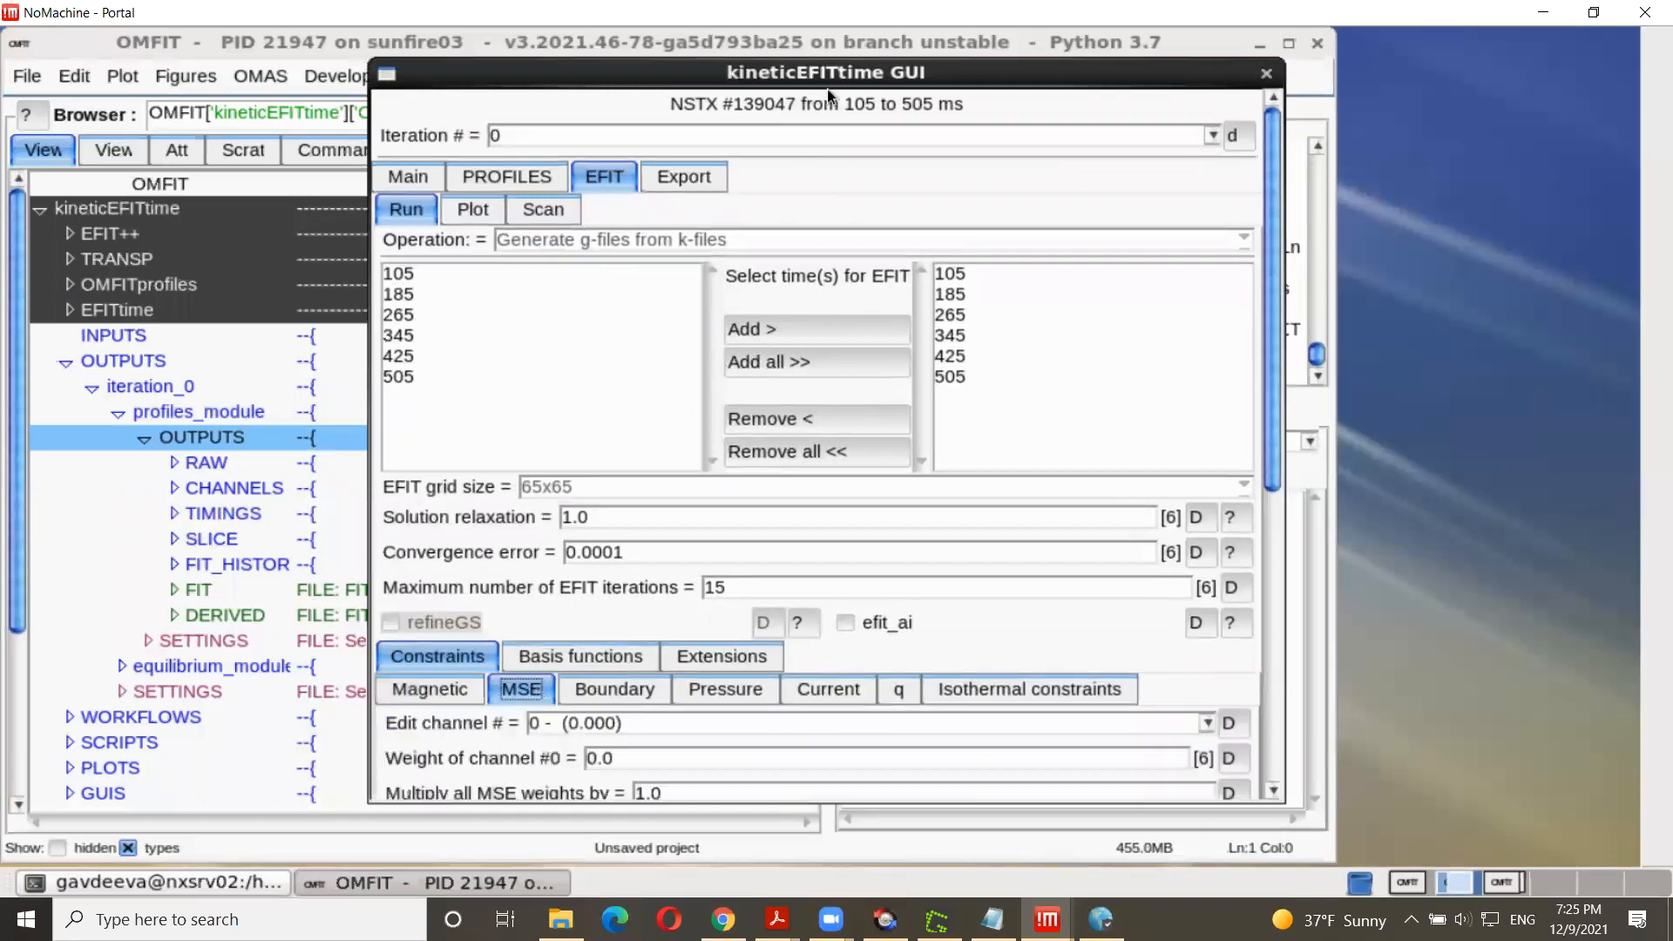
drag(795, 70, 789, 63)
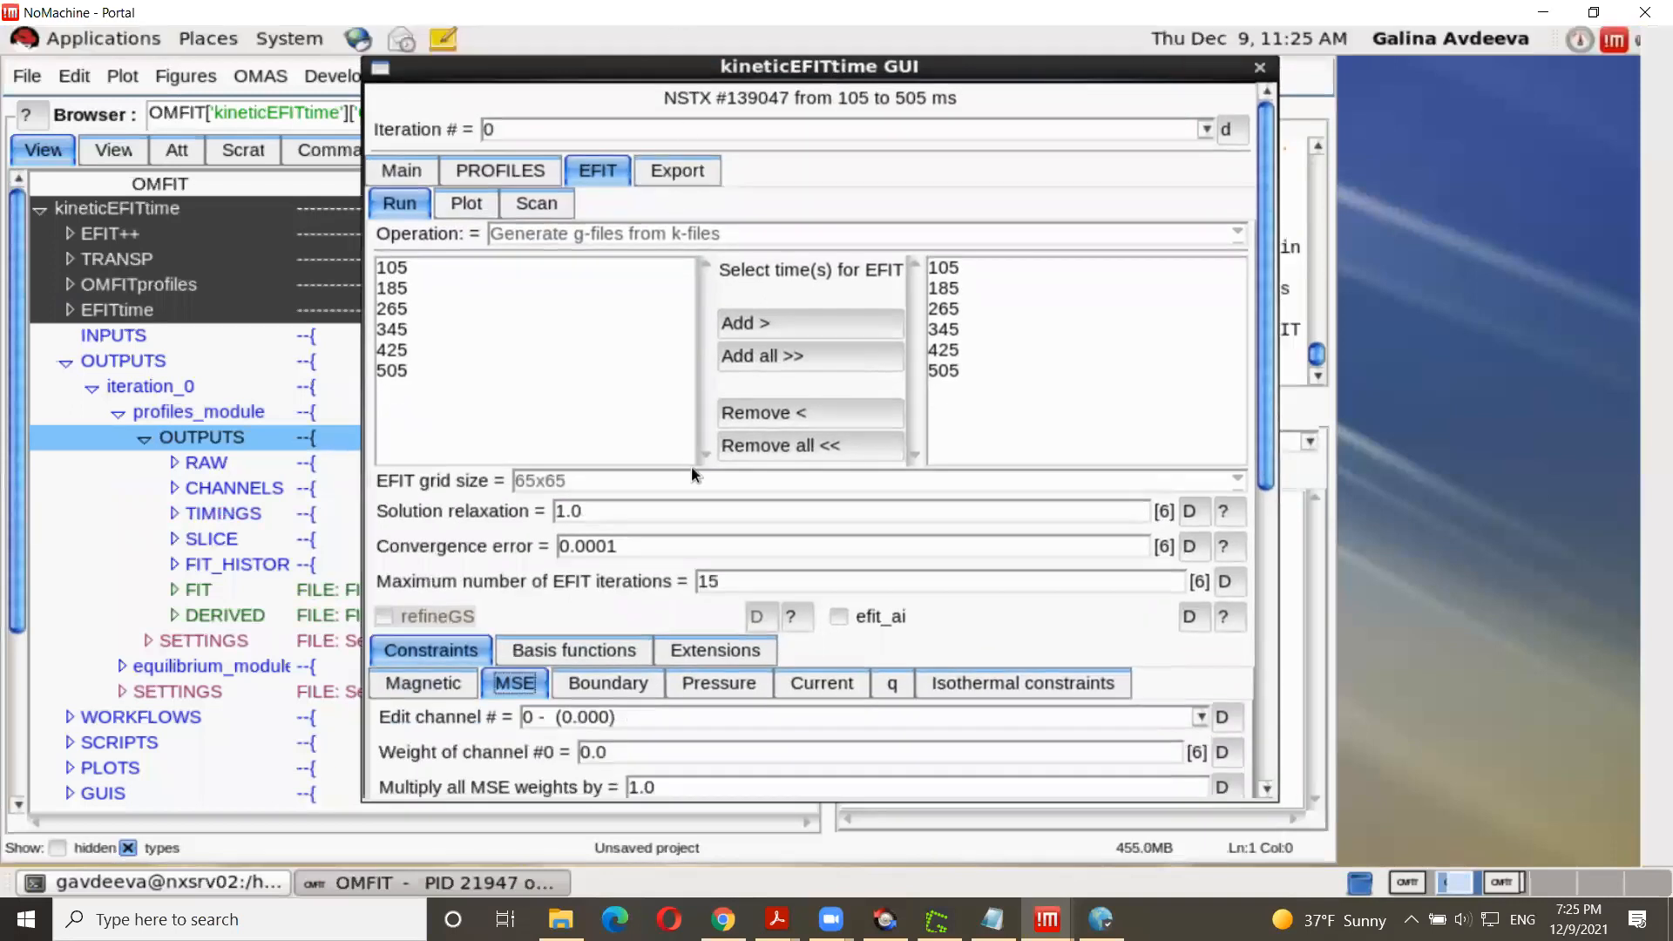
scroll(871, 427, down, 5)
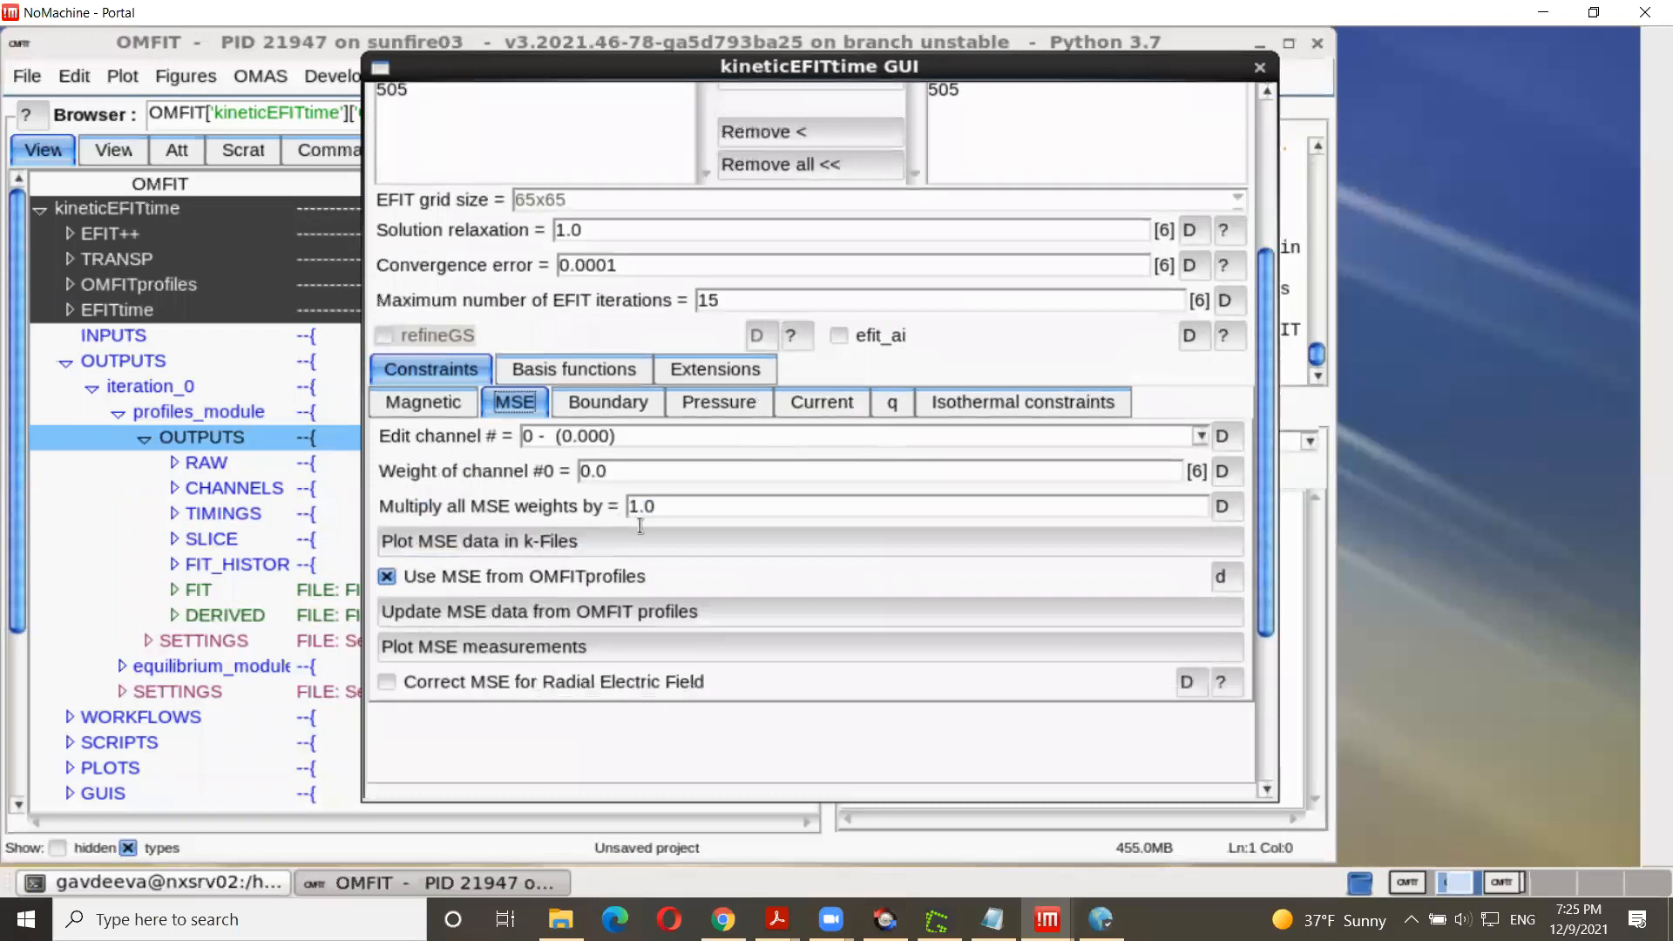
scroll(523, 475, down, 3)
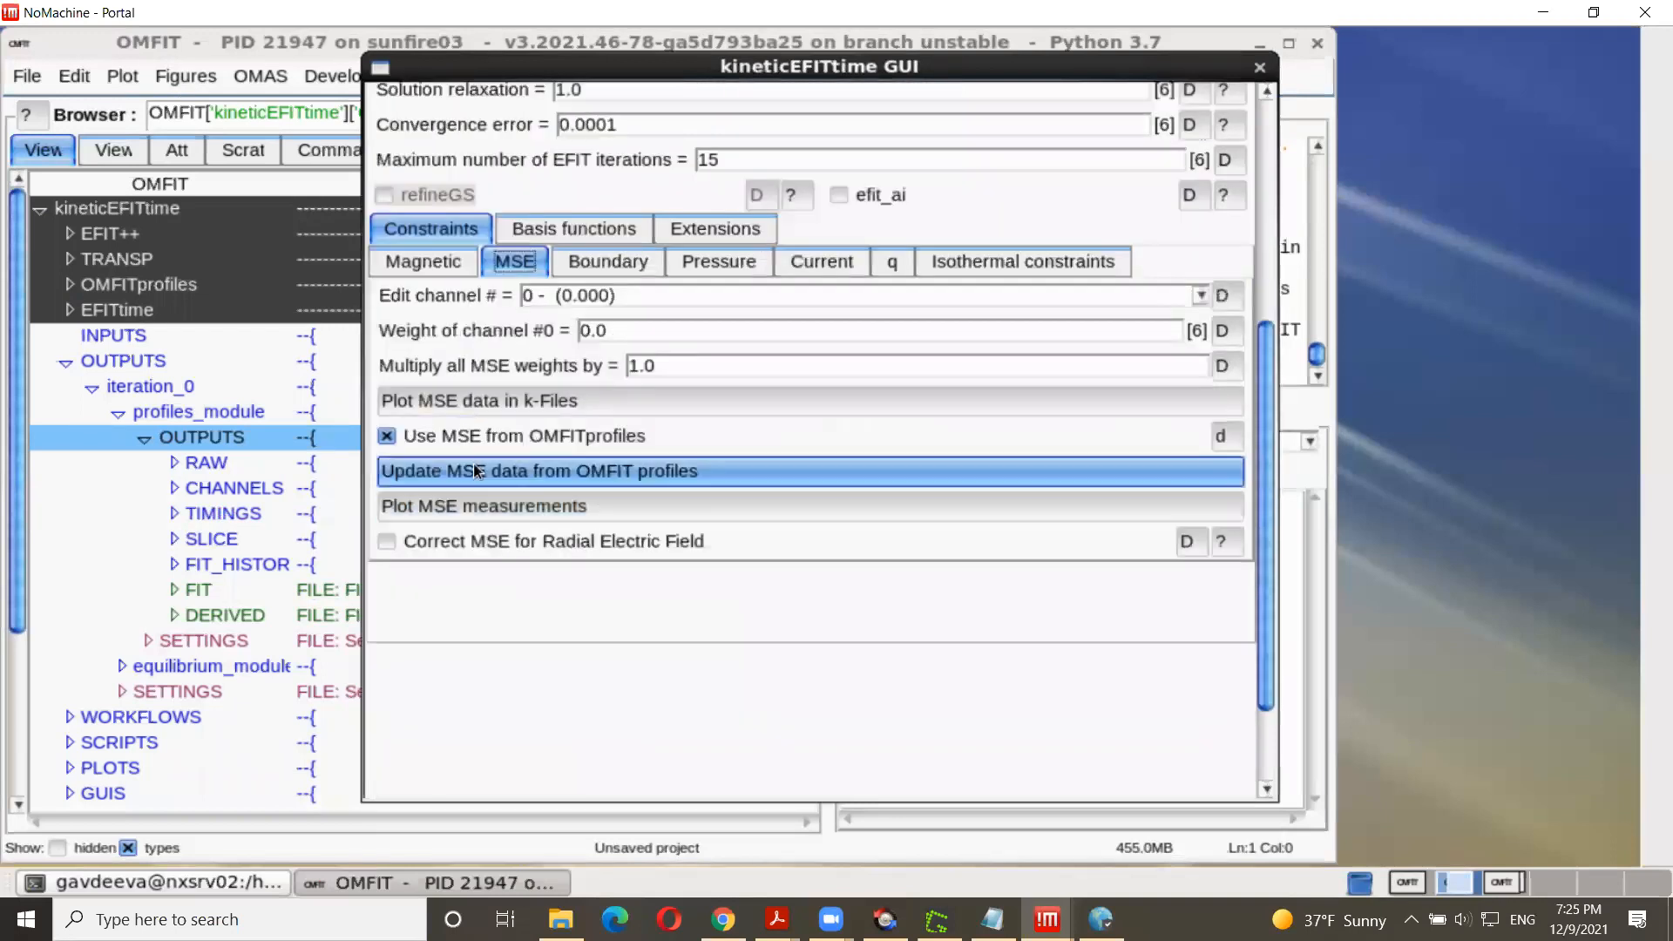
click(630, 470)
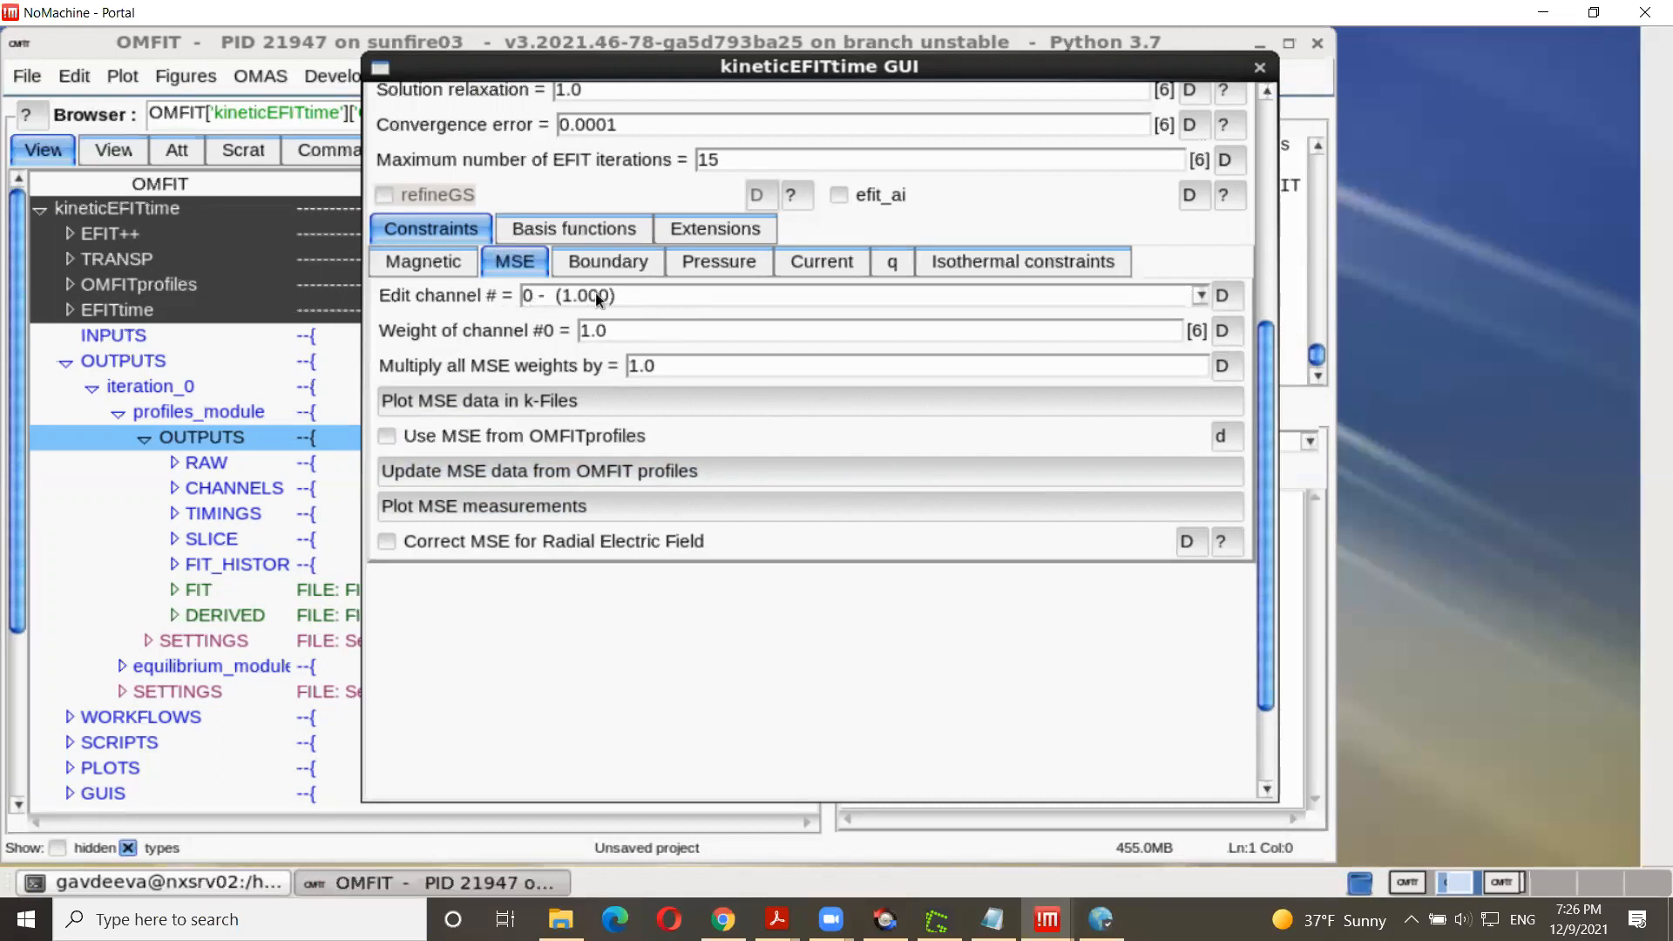
Step: Review the weights of the MSE channels and select channel 15 for editing
click(1199, 297)
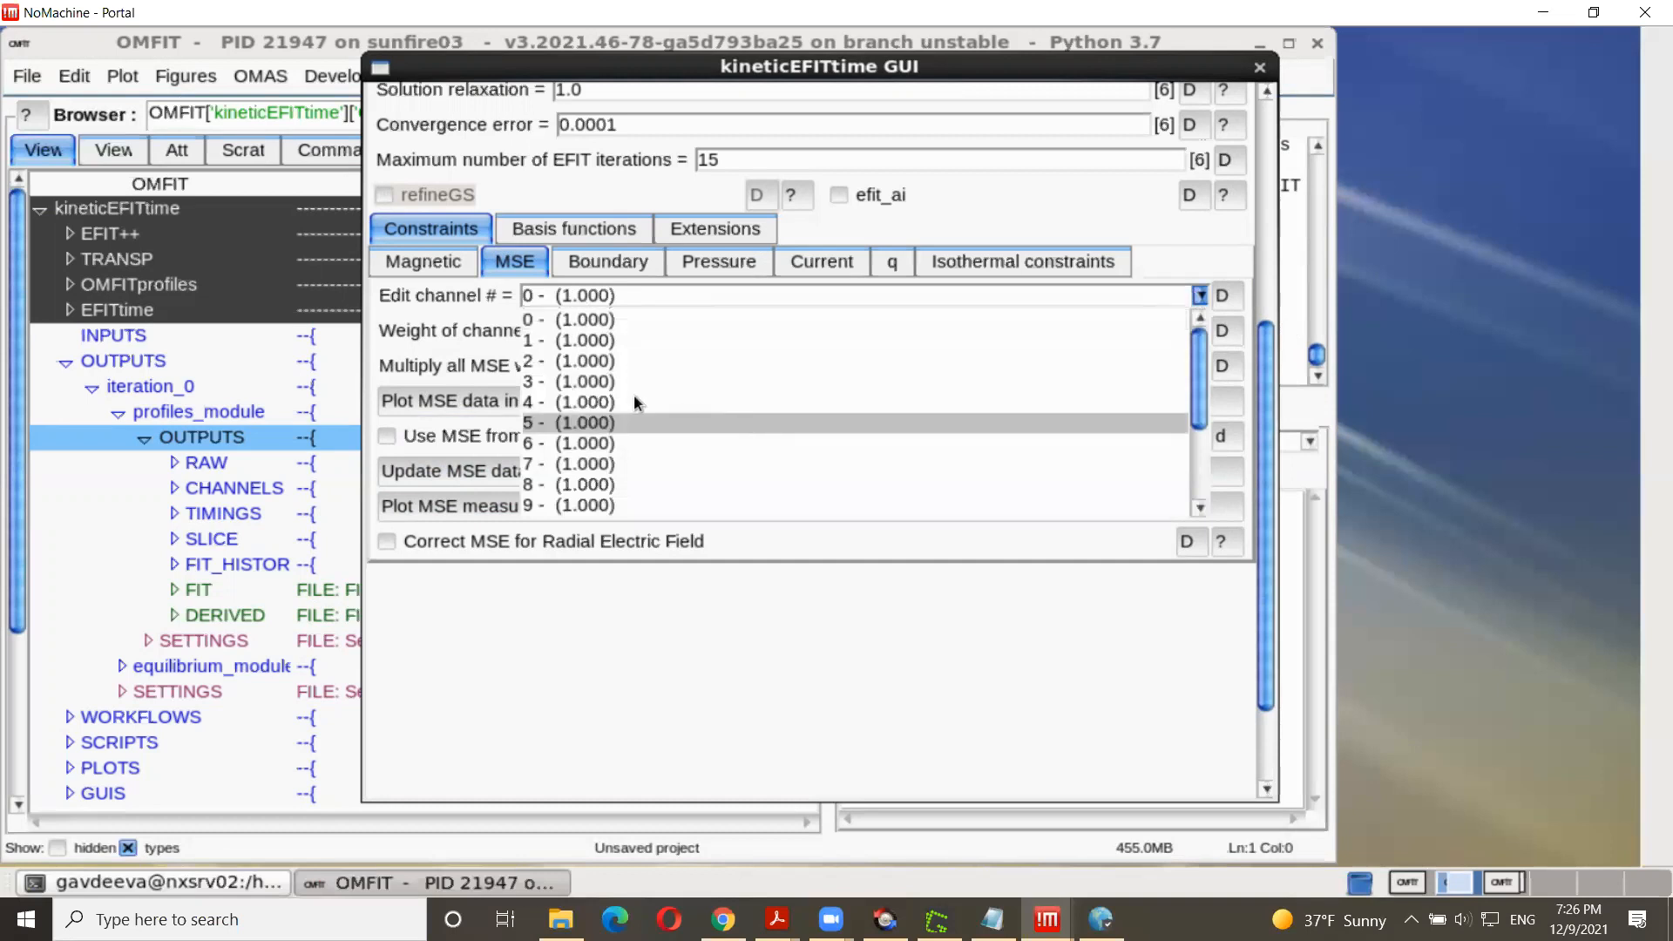
scroll(575, 439, down, 3)
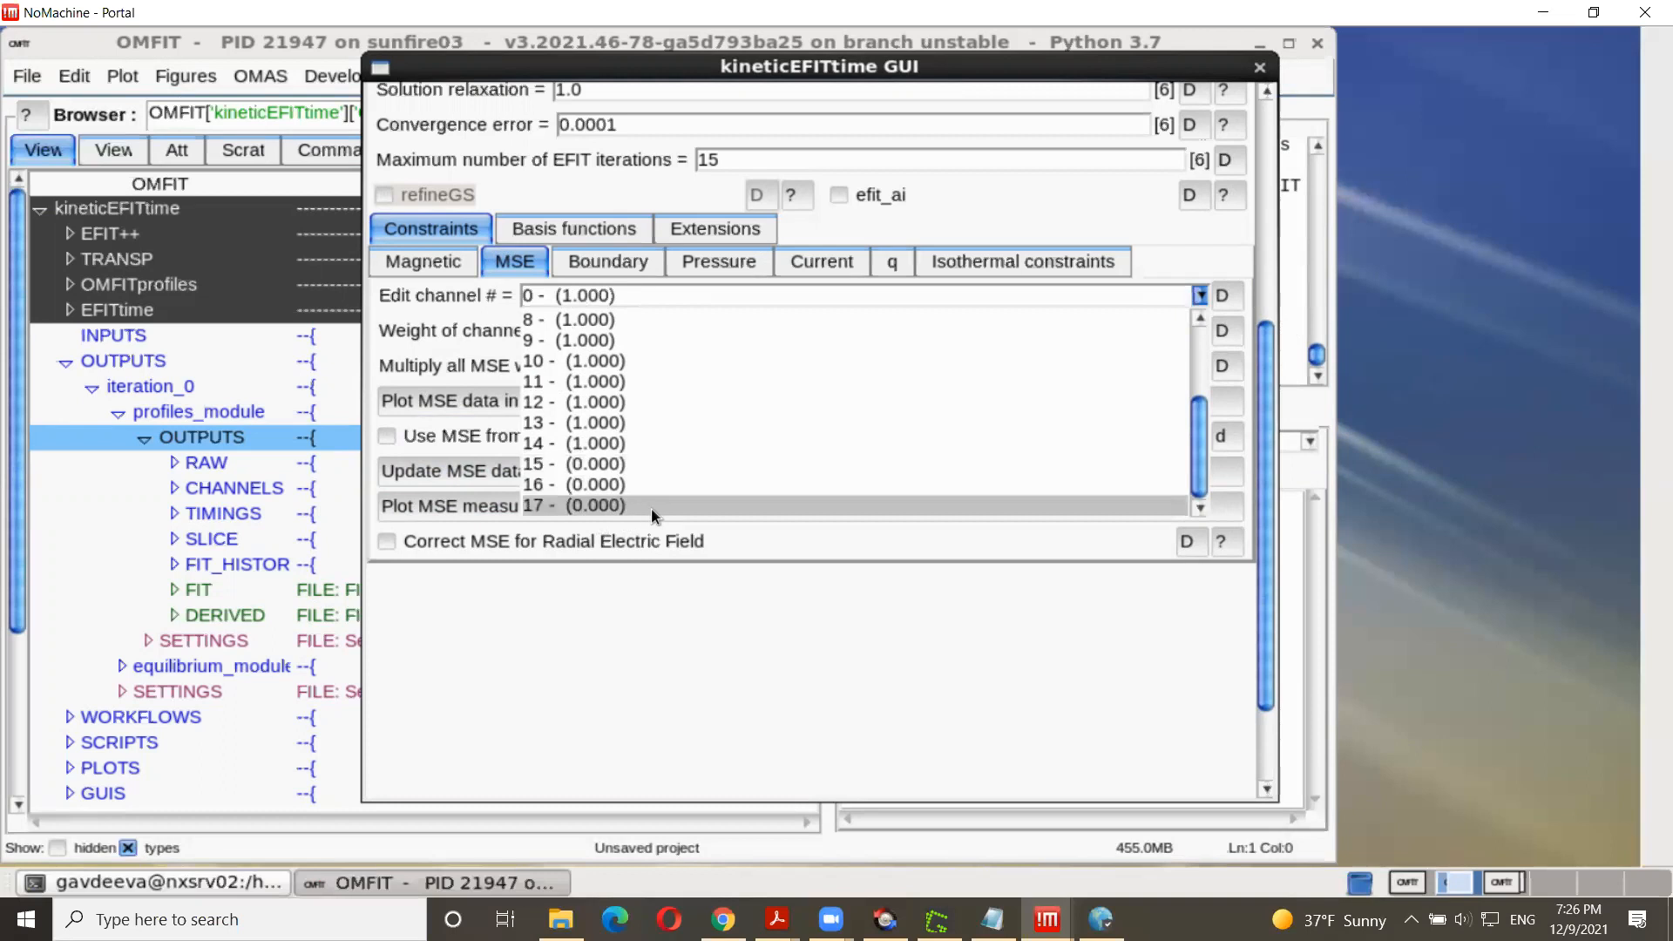
click(631, 295)
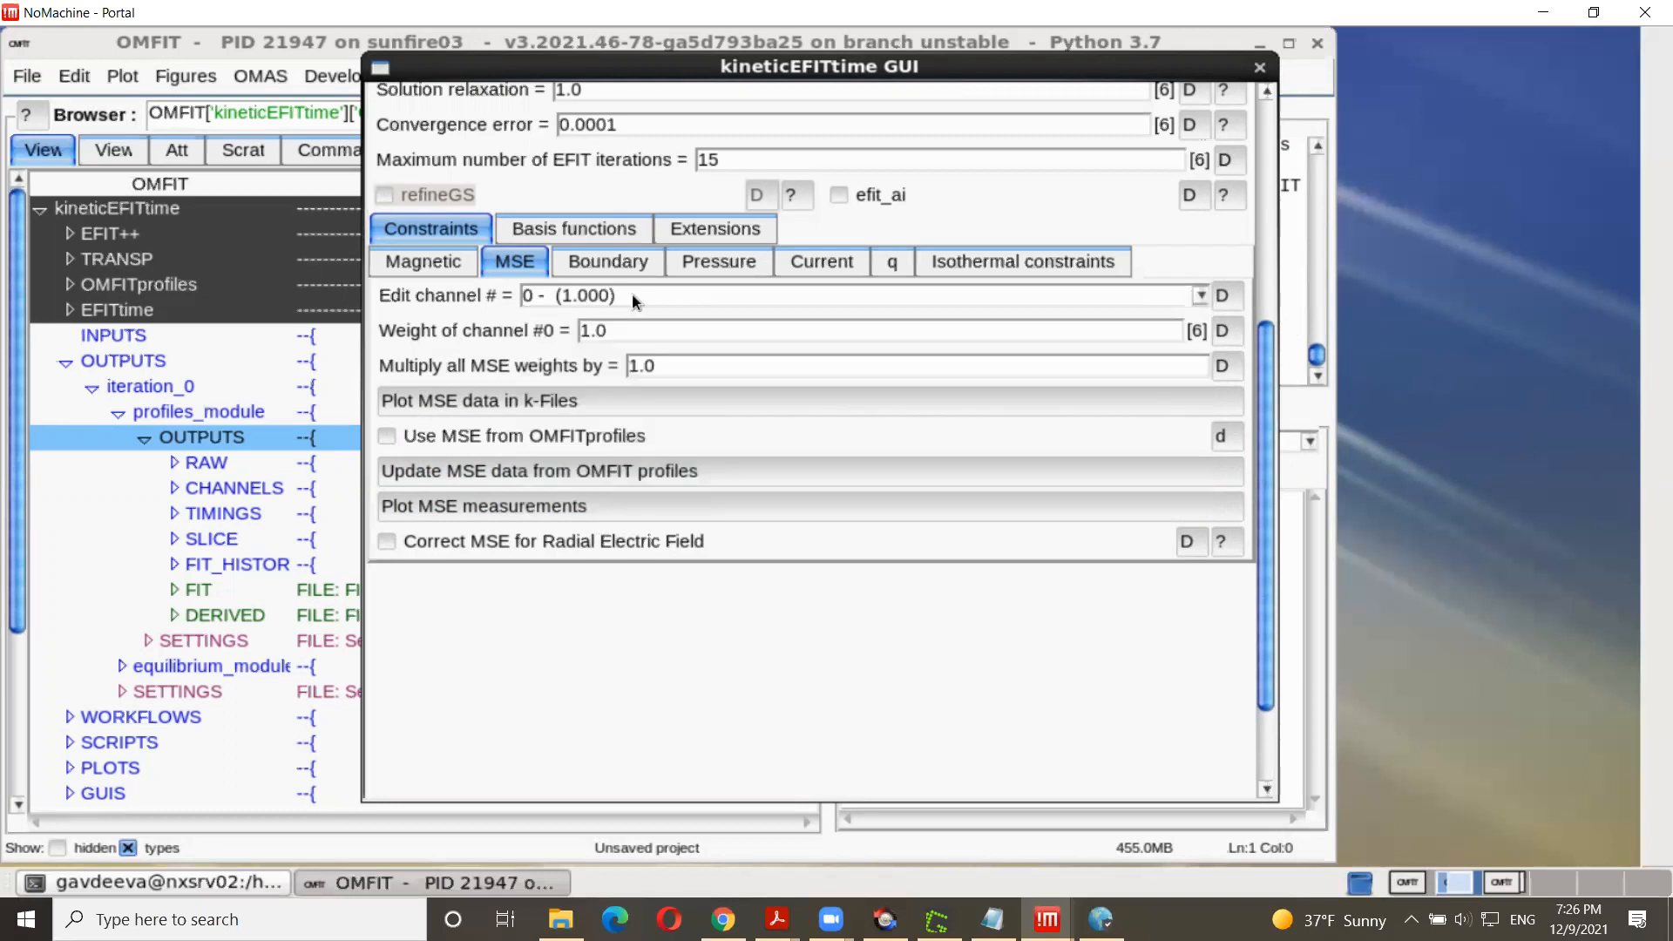
click(630, 296)
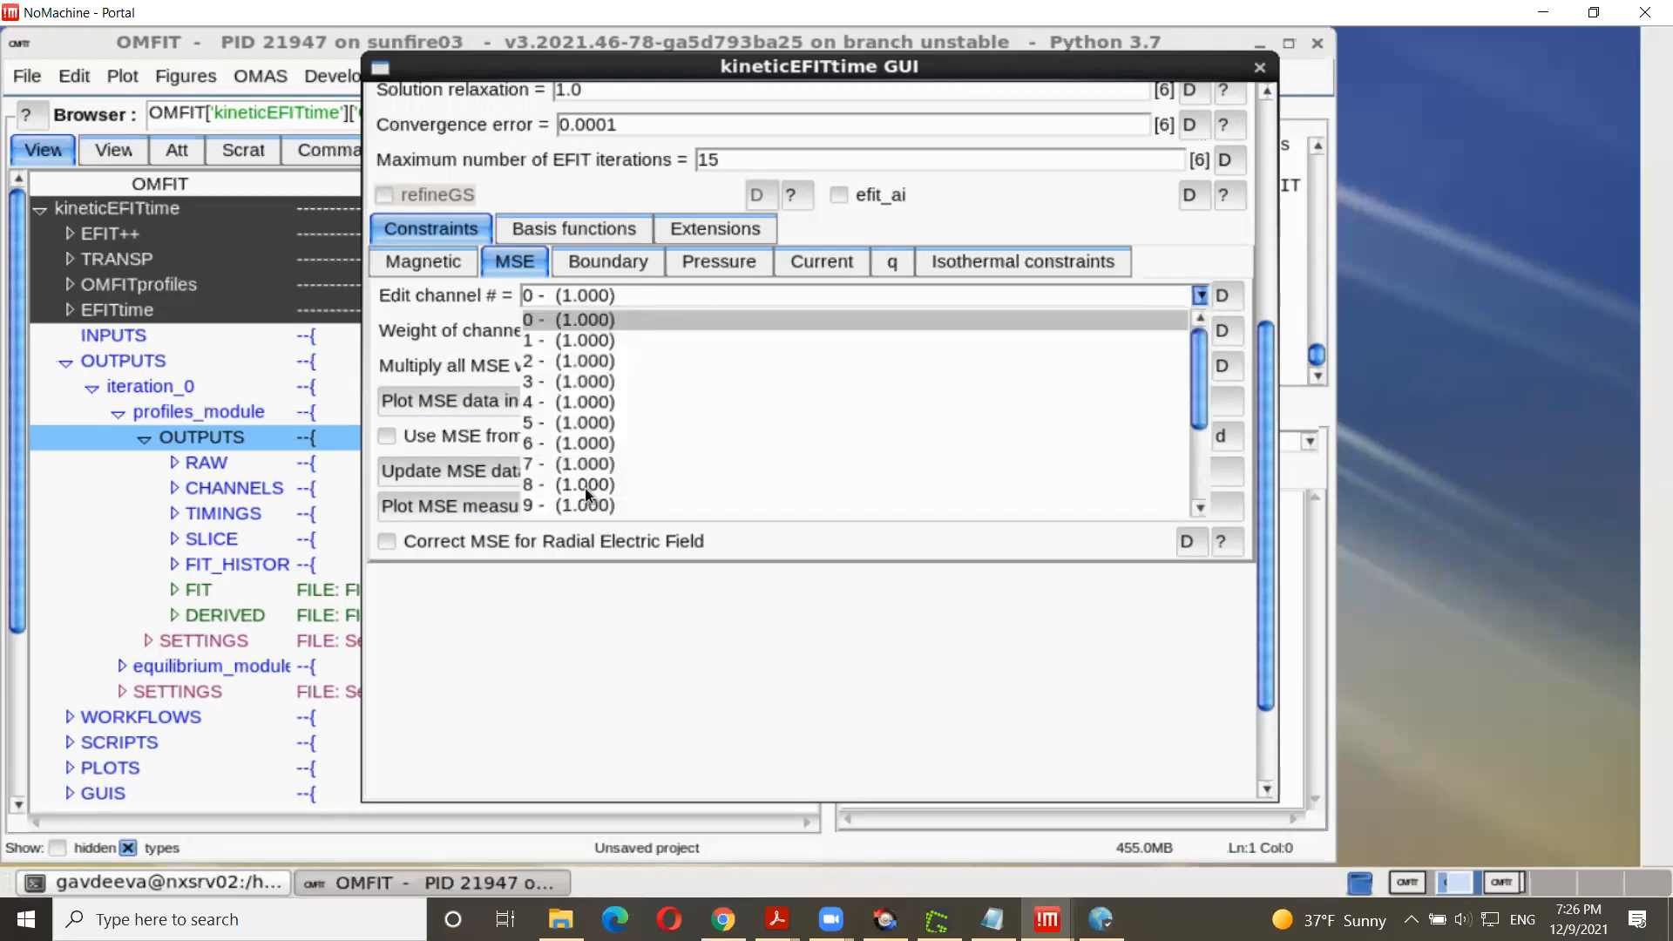
scroll(586, 495, down, 3)
click(594, 458)
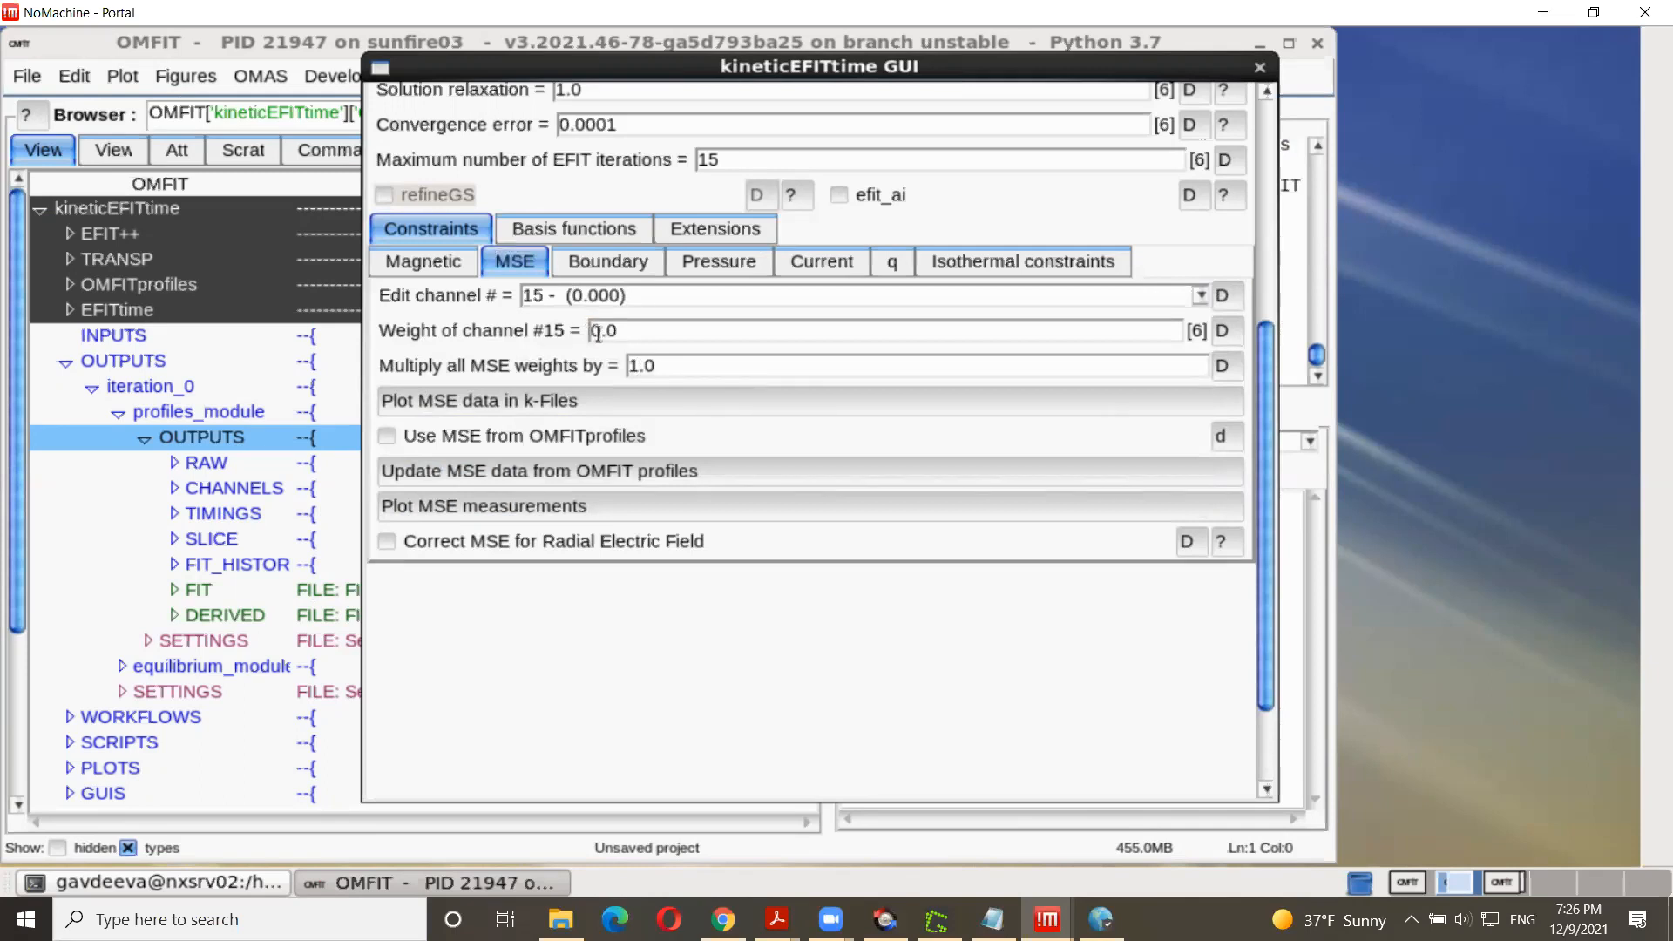
Step: Enable the MSE correction for the radial electric field
scroll(521, 373, down, 3)
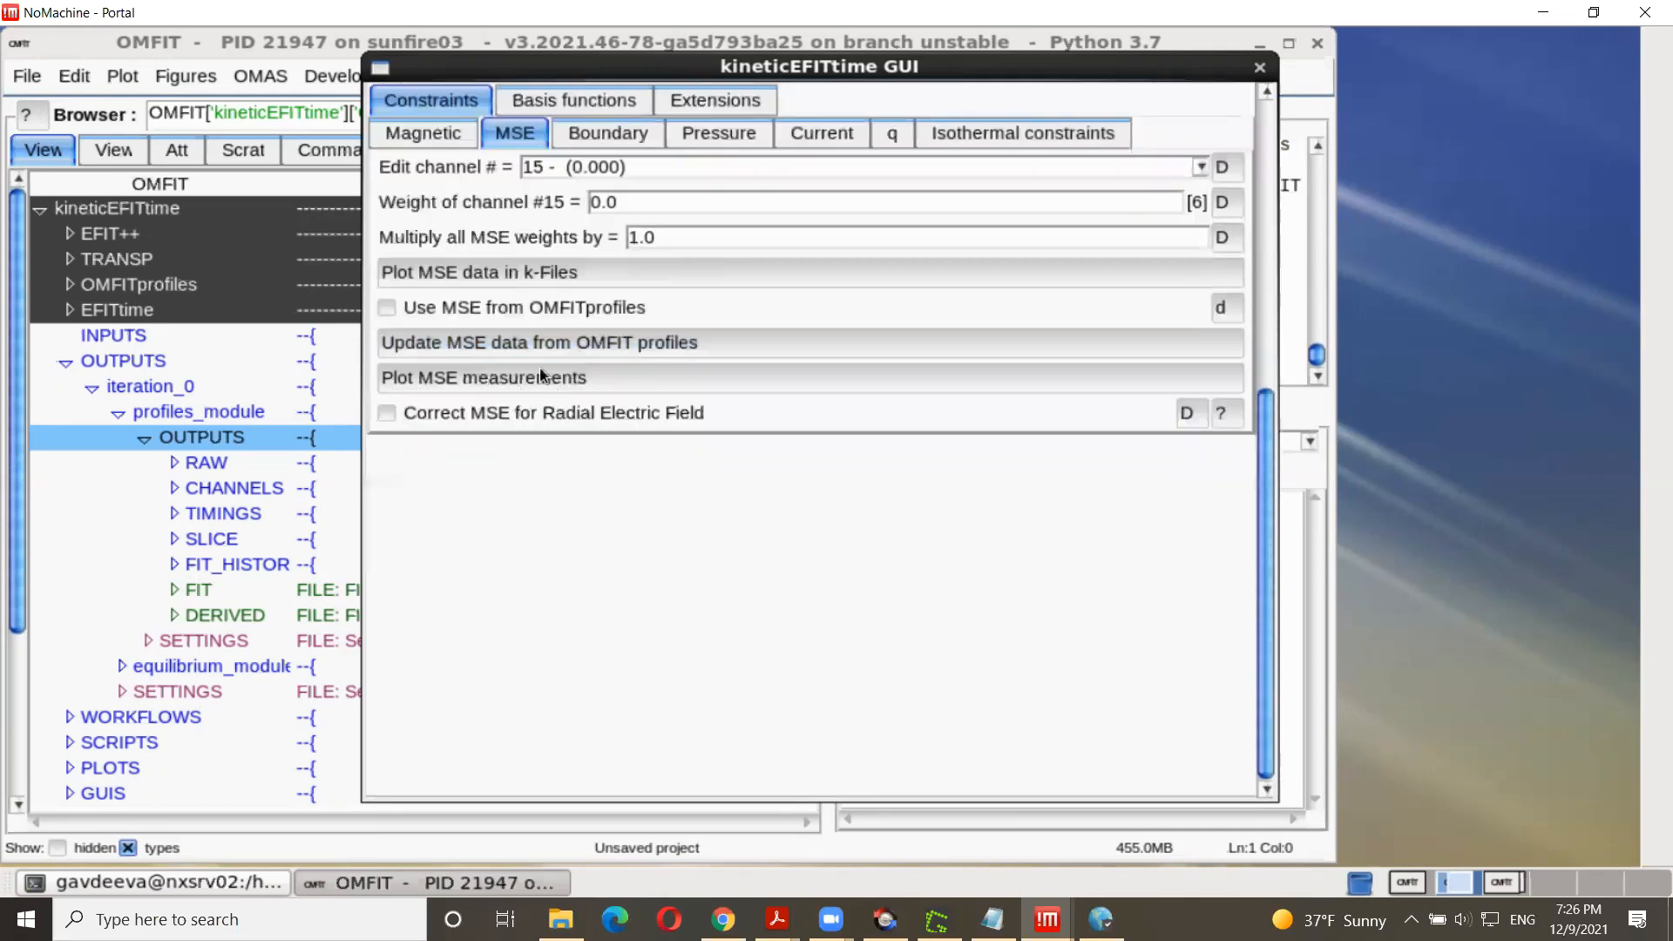
click(385, 411)
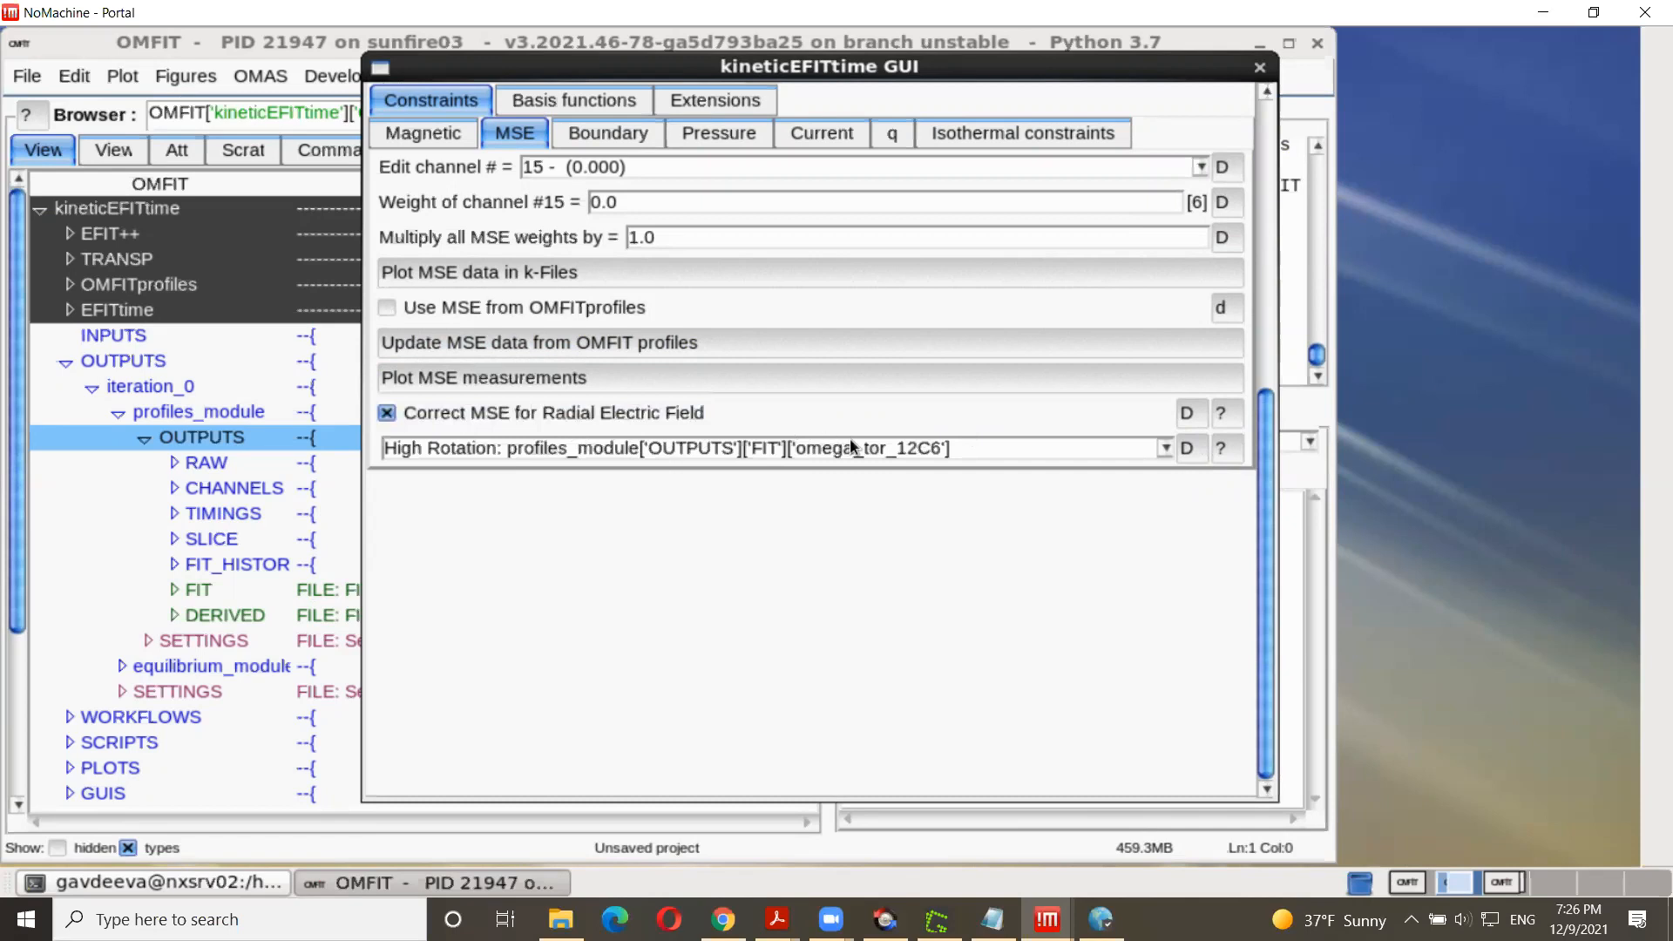
scroll(918, 462, up, 5)
scroll(983, 462, up, 3)
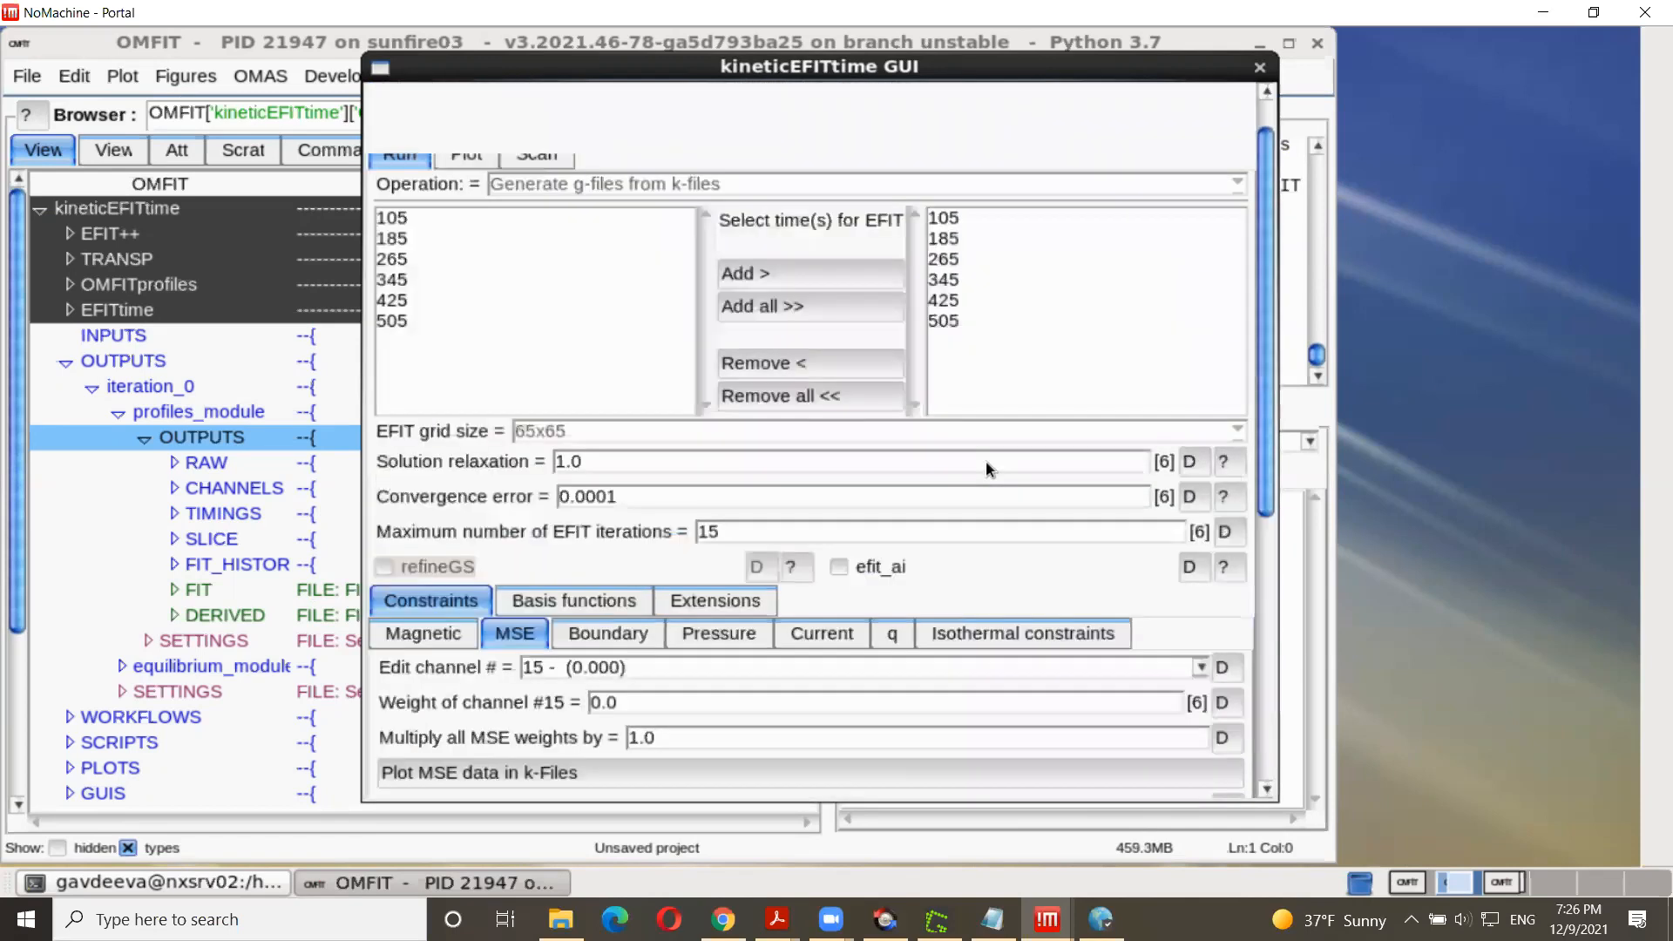
Step: Set the isothermal constraints' channels to 28 and add the constraints into the k-file
scroll(1102, 580, down, 4)
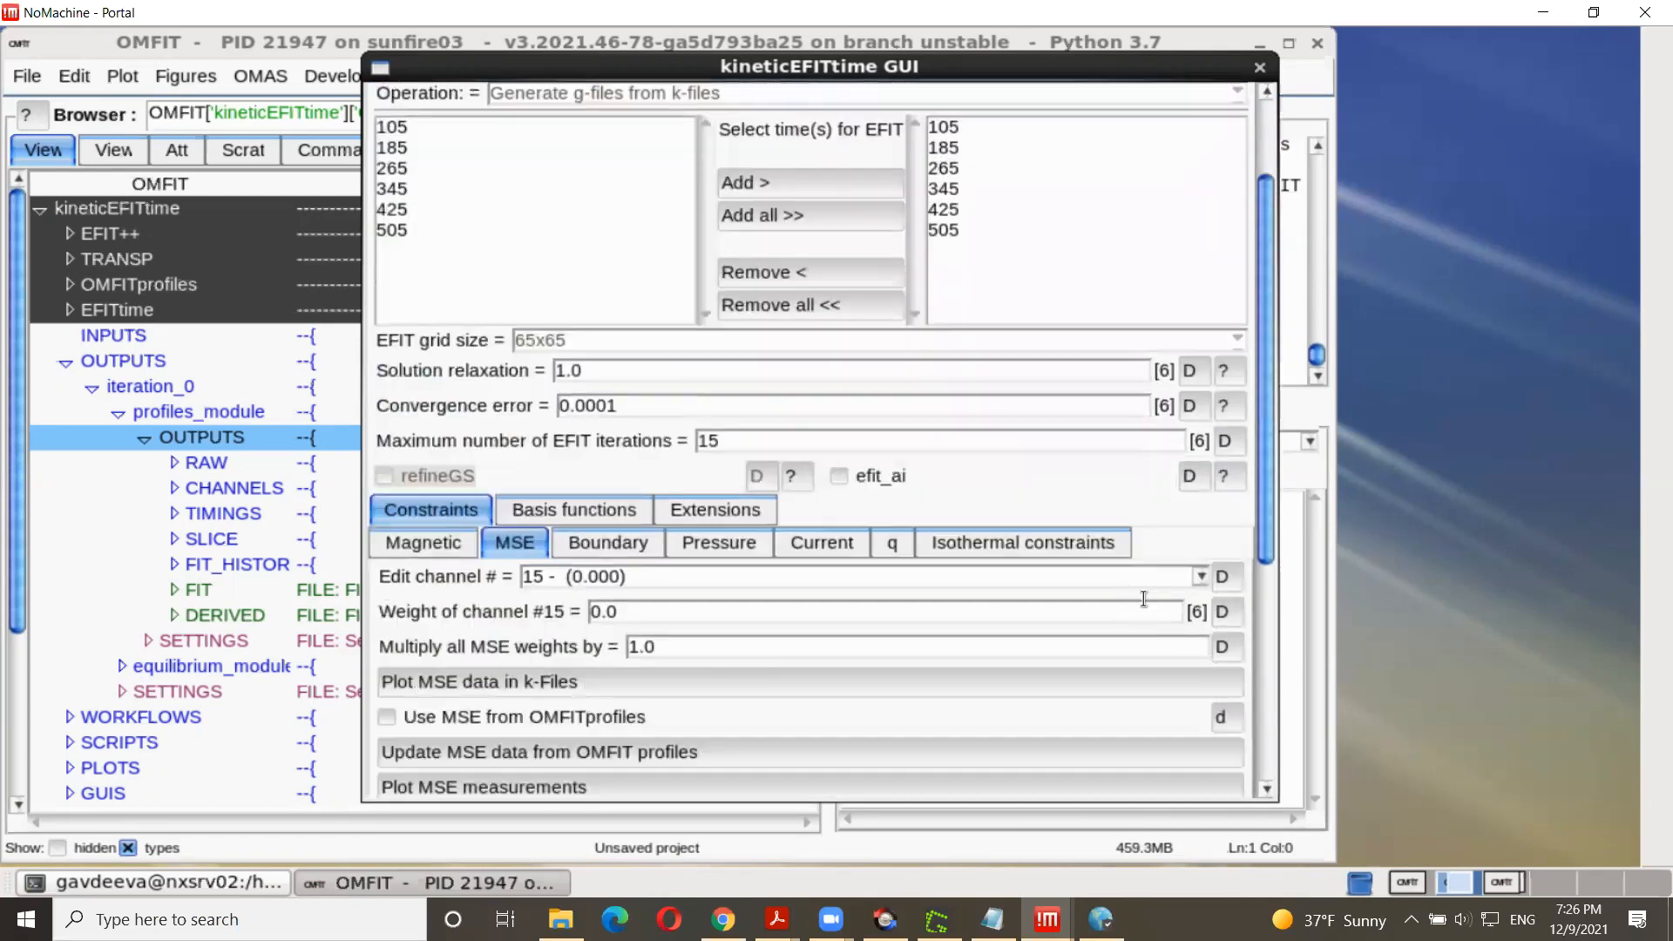
click(1021, 402)
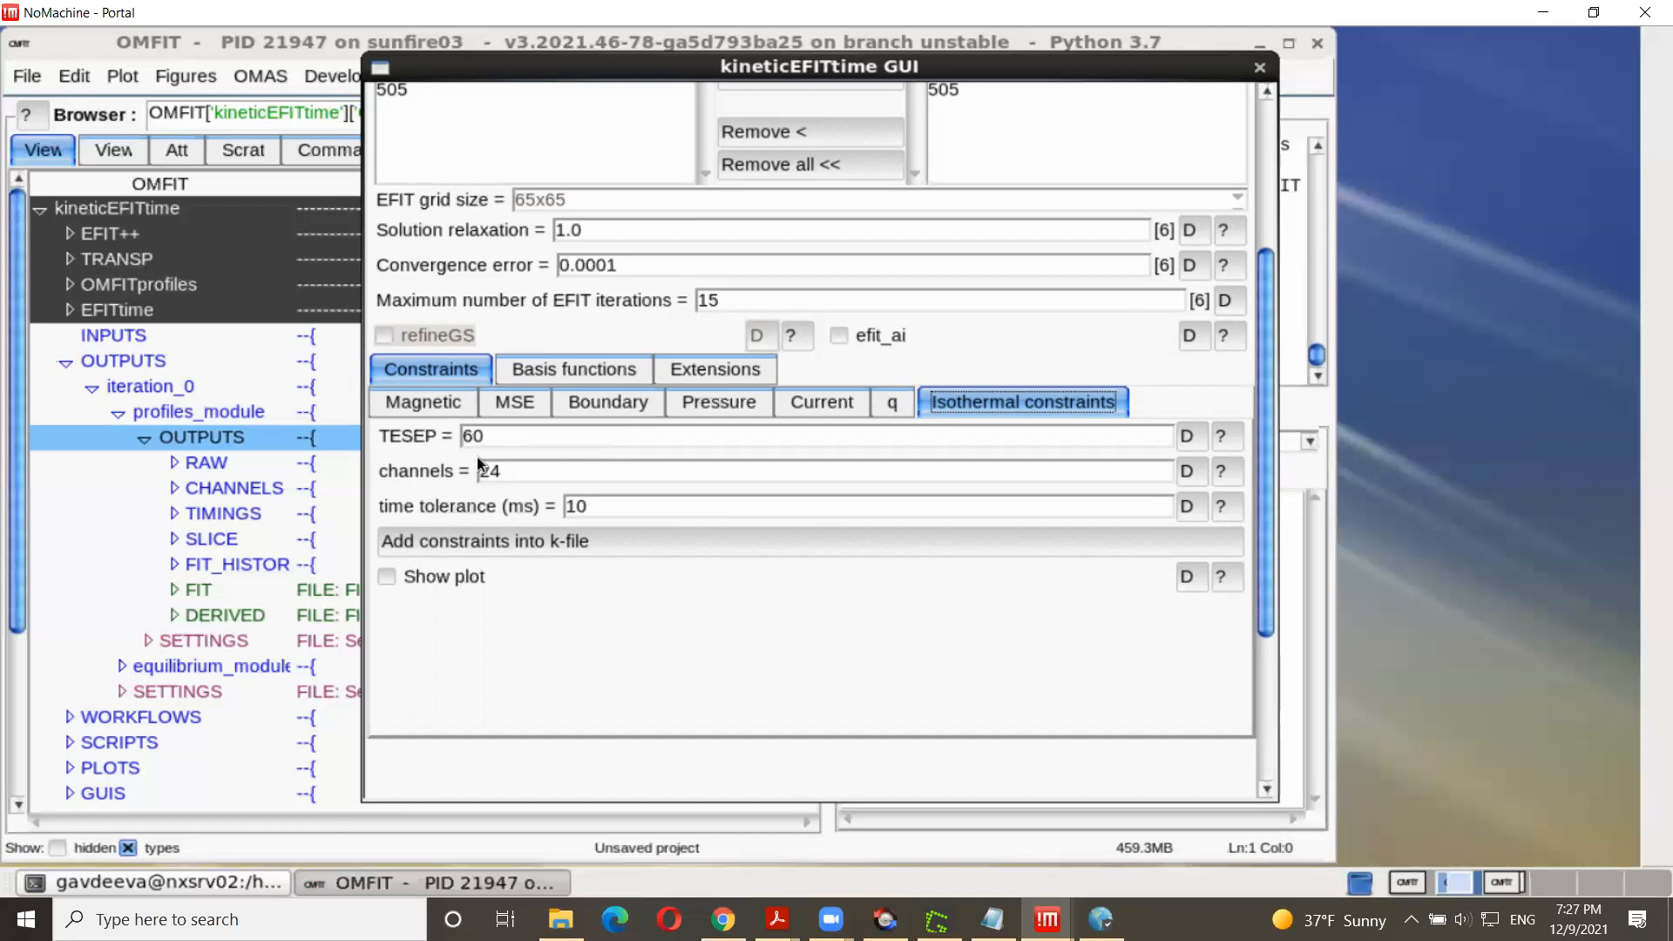
click(541, 469)
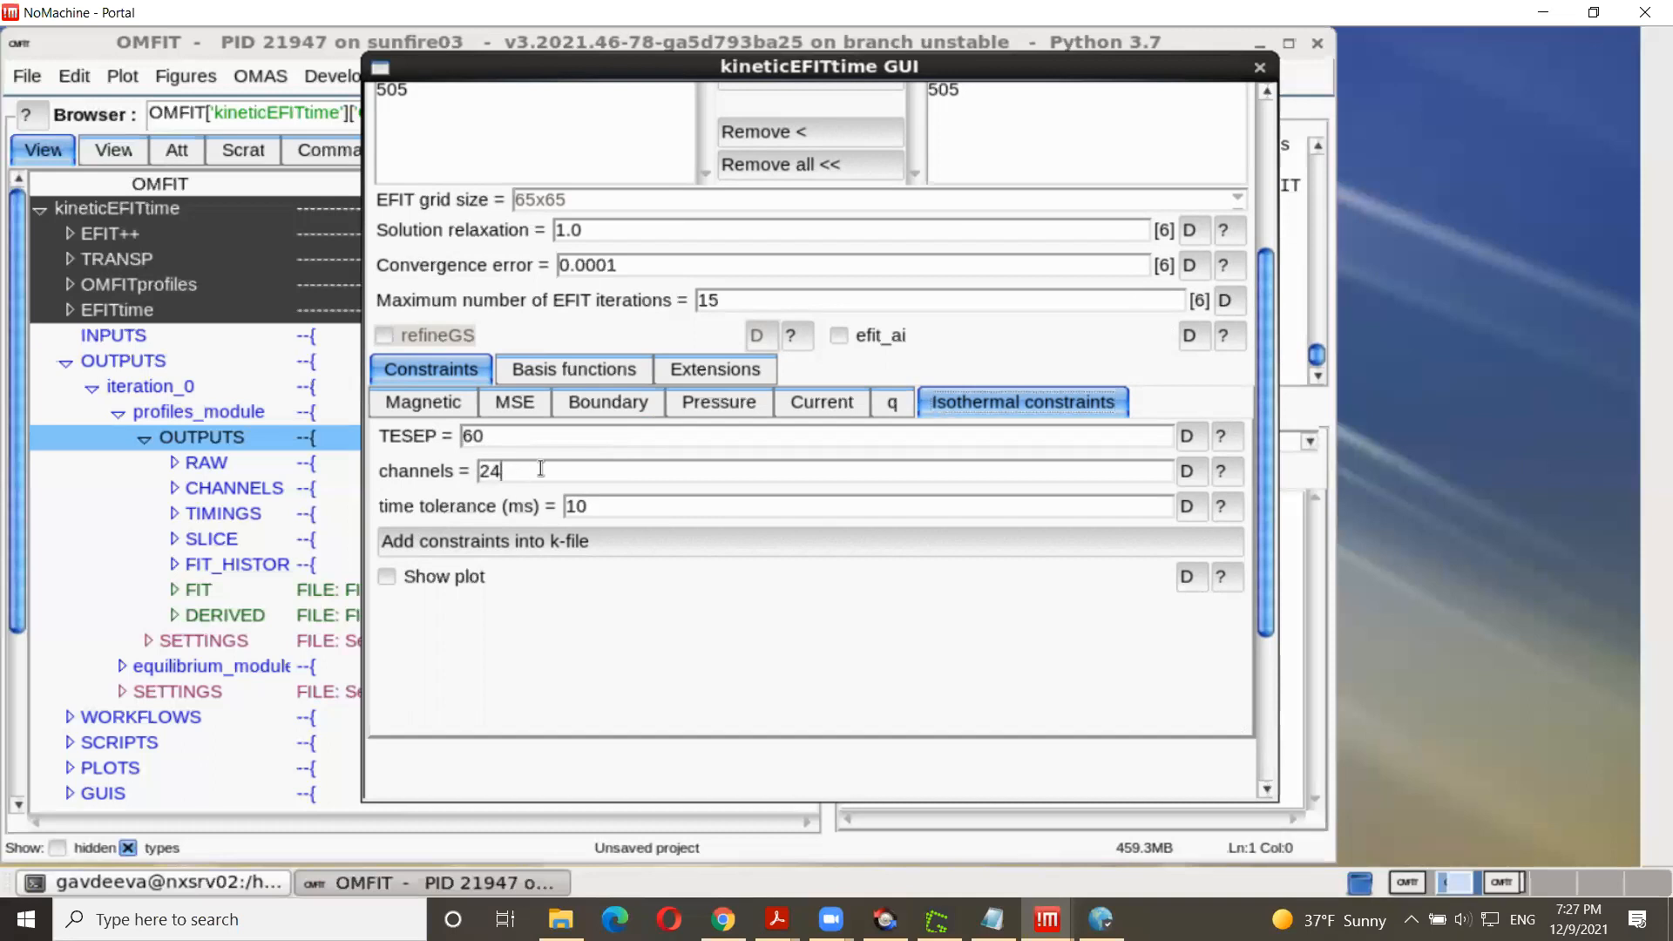
key(BackSpace)
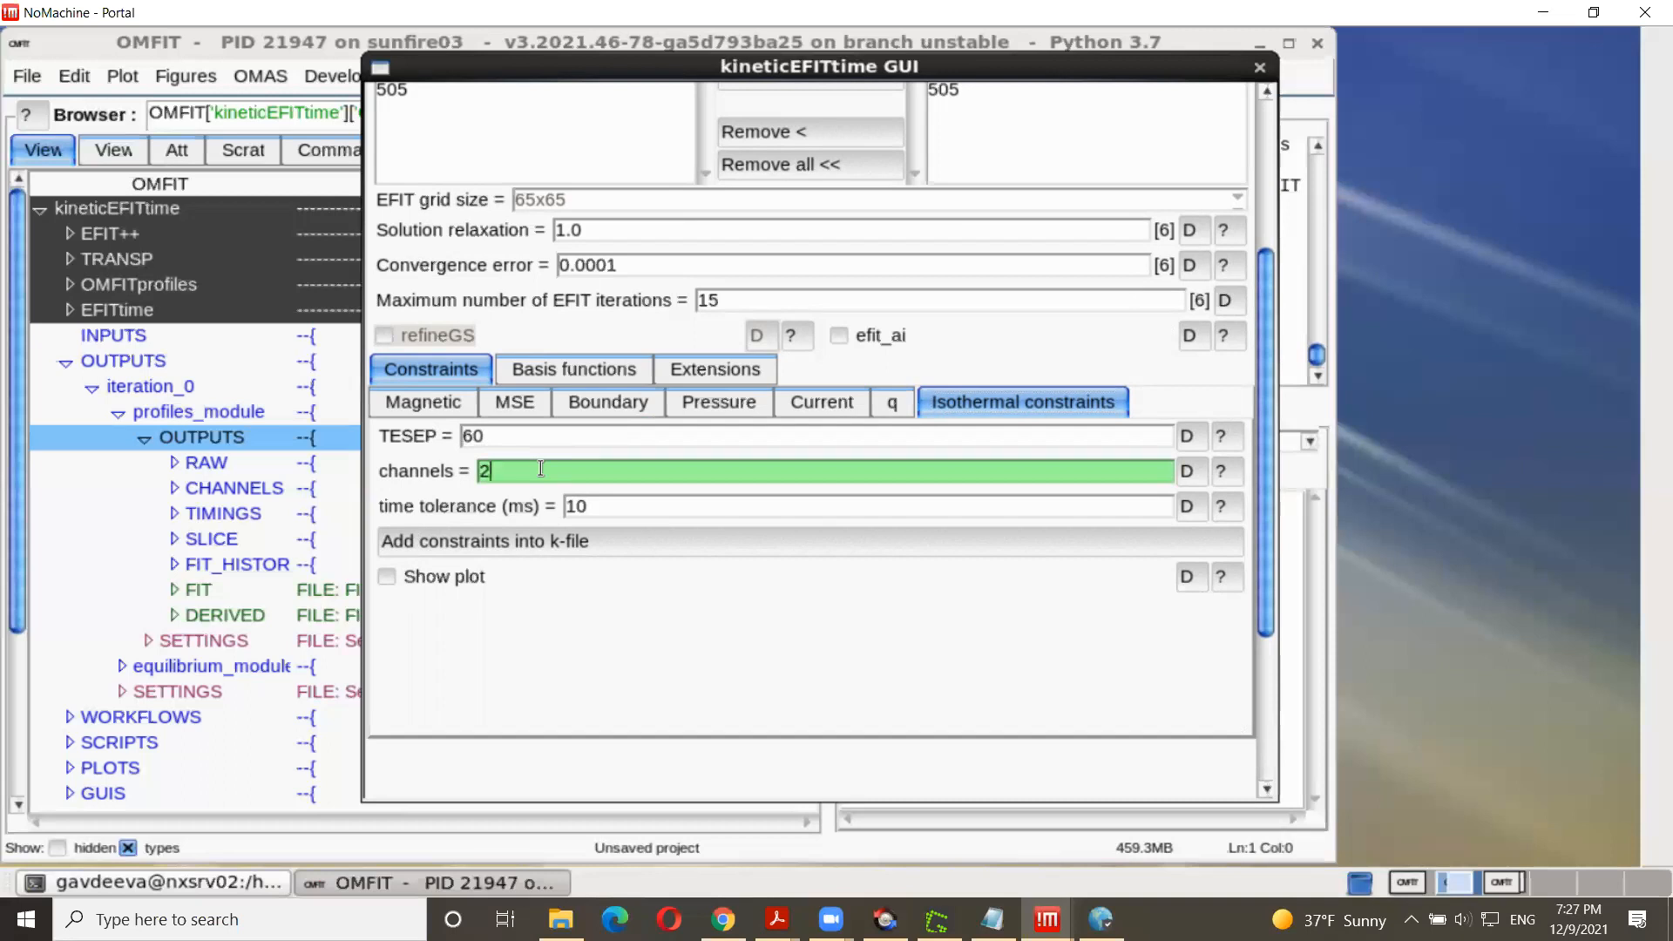
text(8)
key(Return)
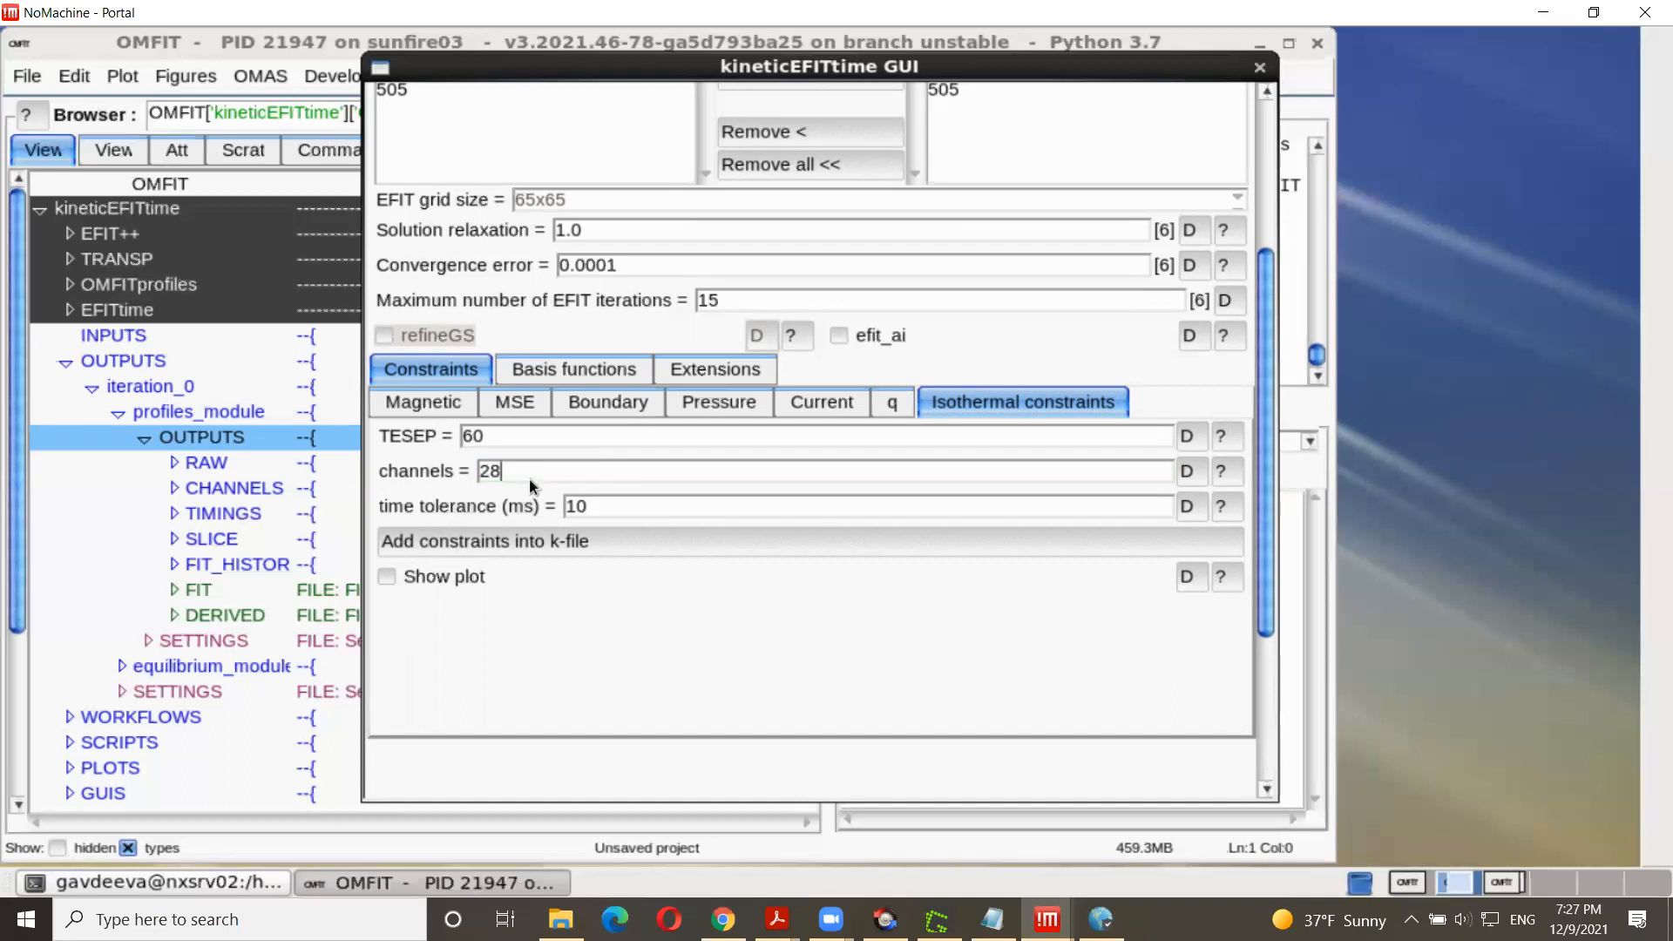
click(510, 544)
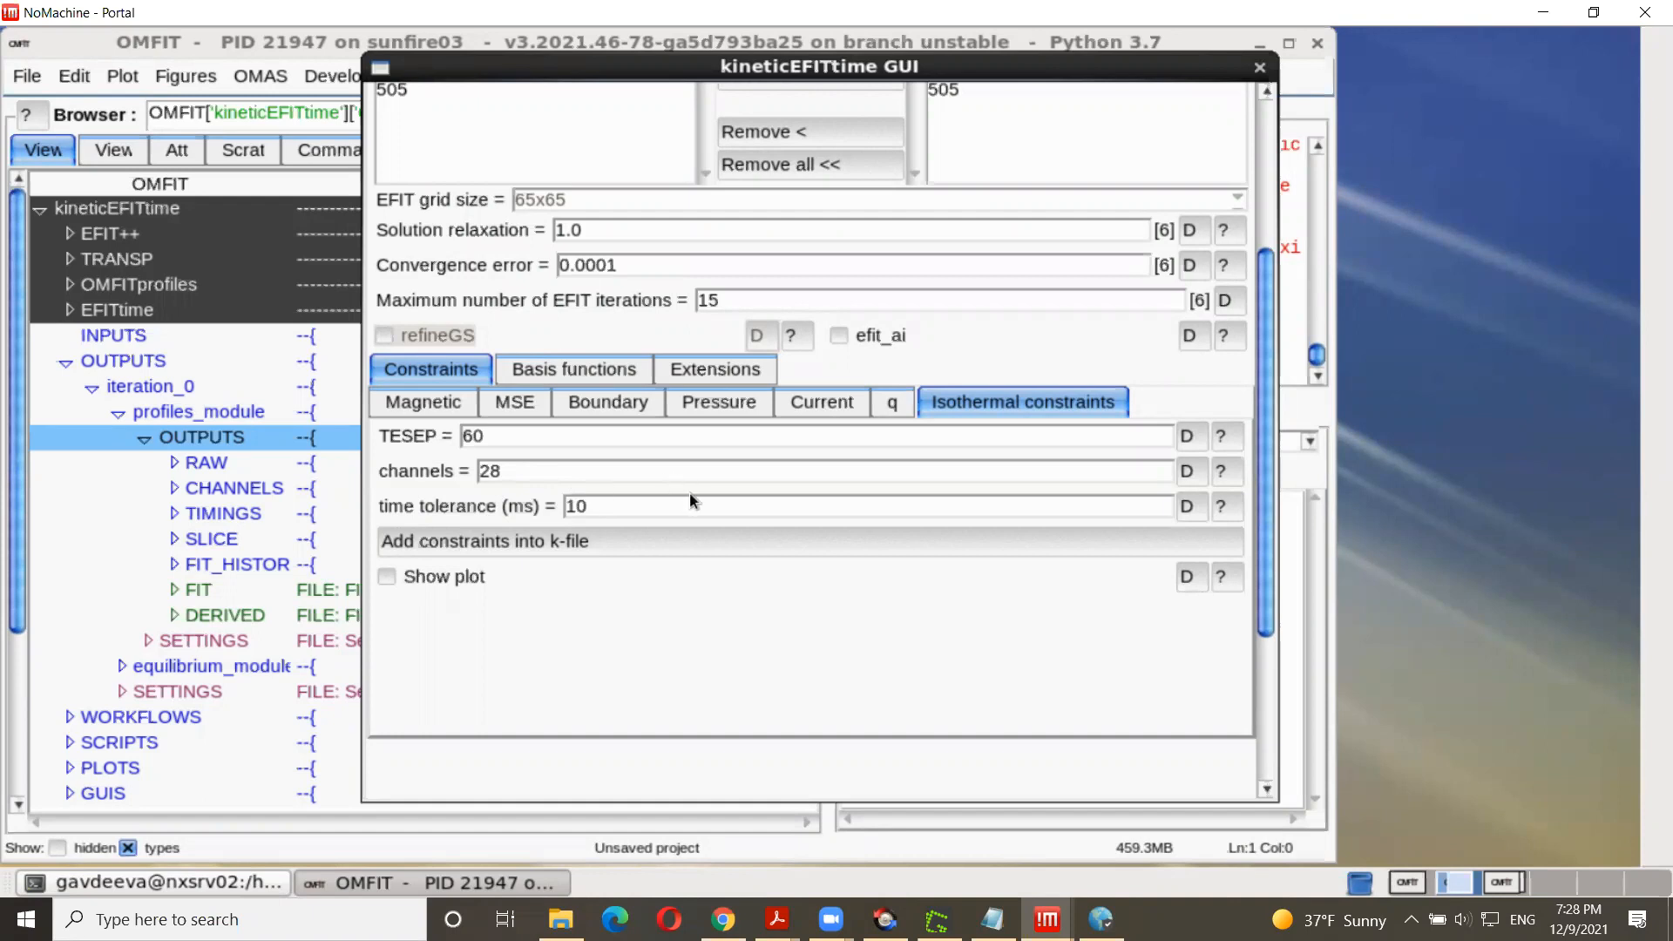
Step: Disable the run profiles stage and run only the equilibrium for iteration 0
scroll(689, 491, up, 4)
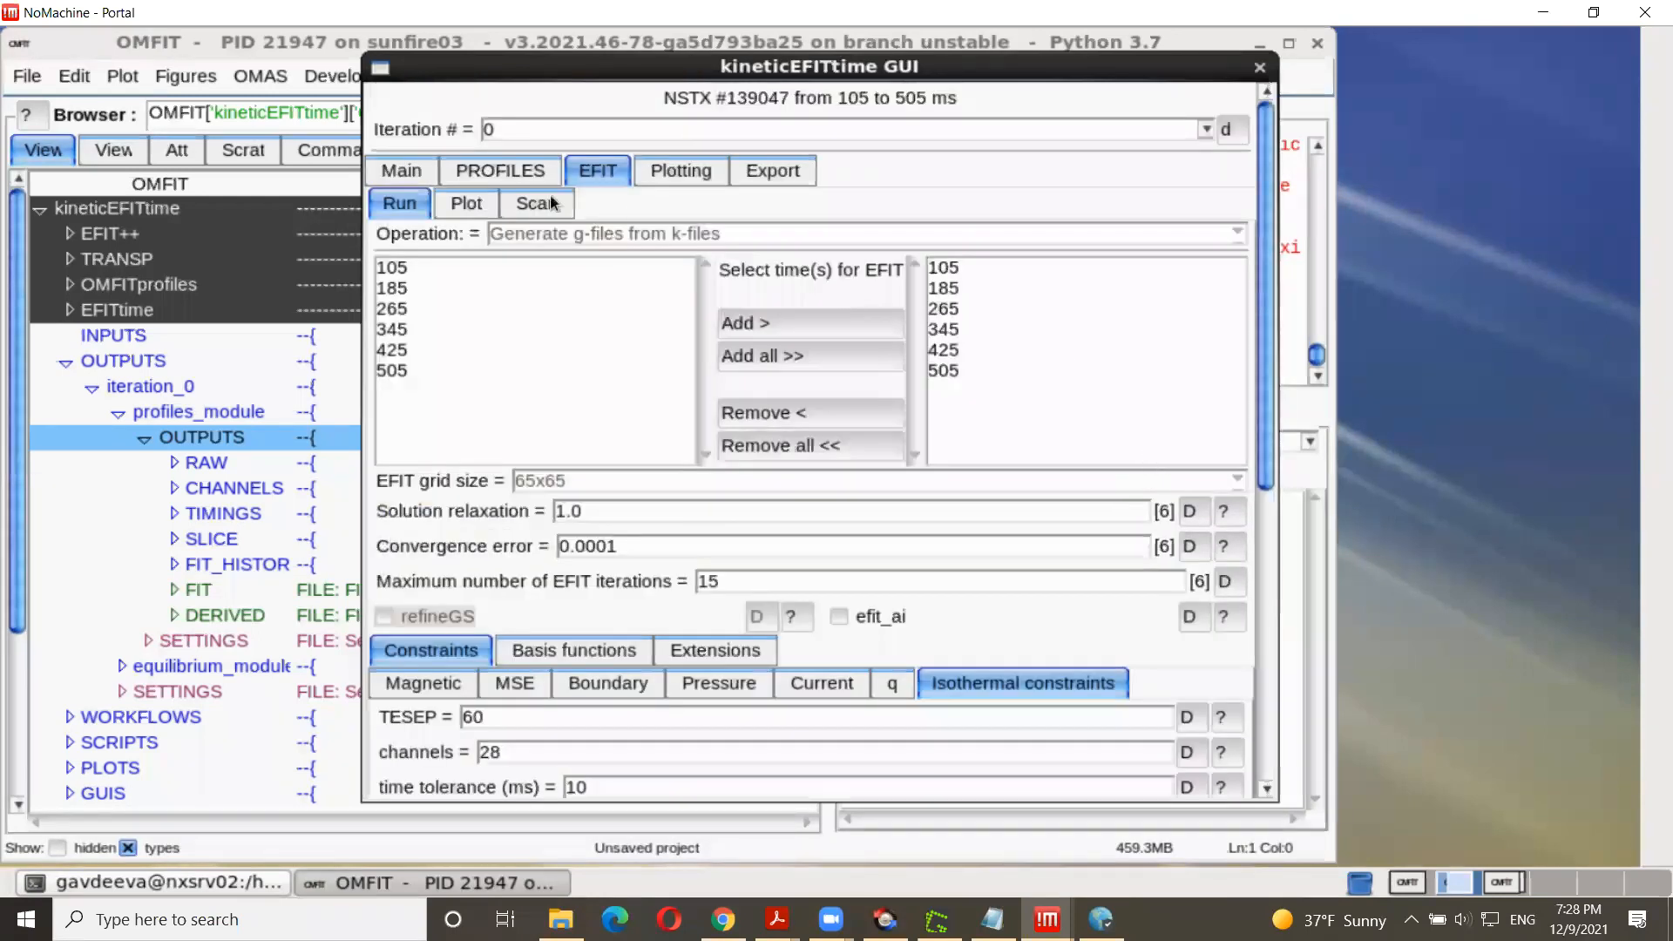
click(392, 171)
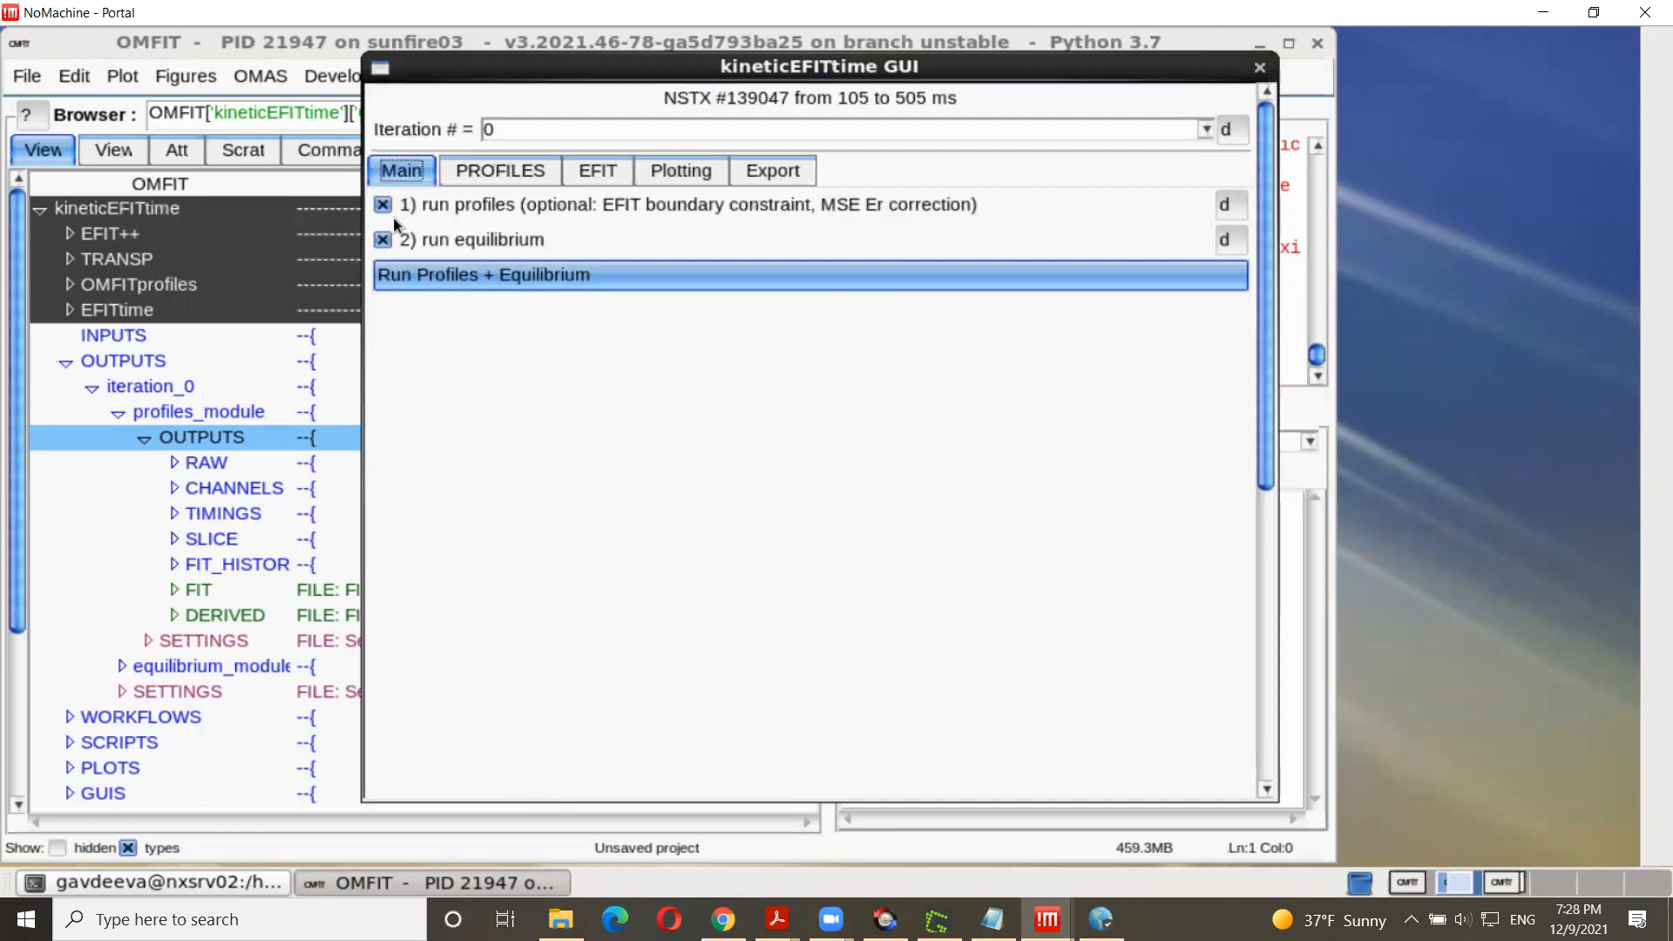
click(384, 206)
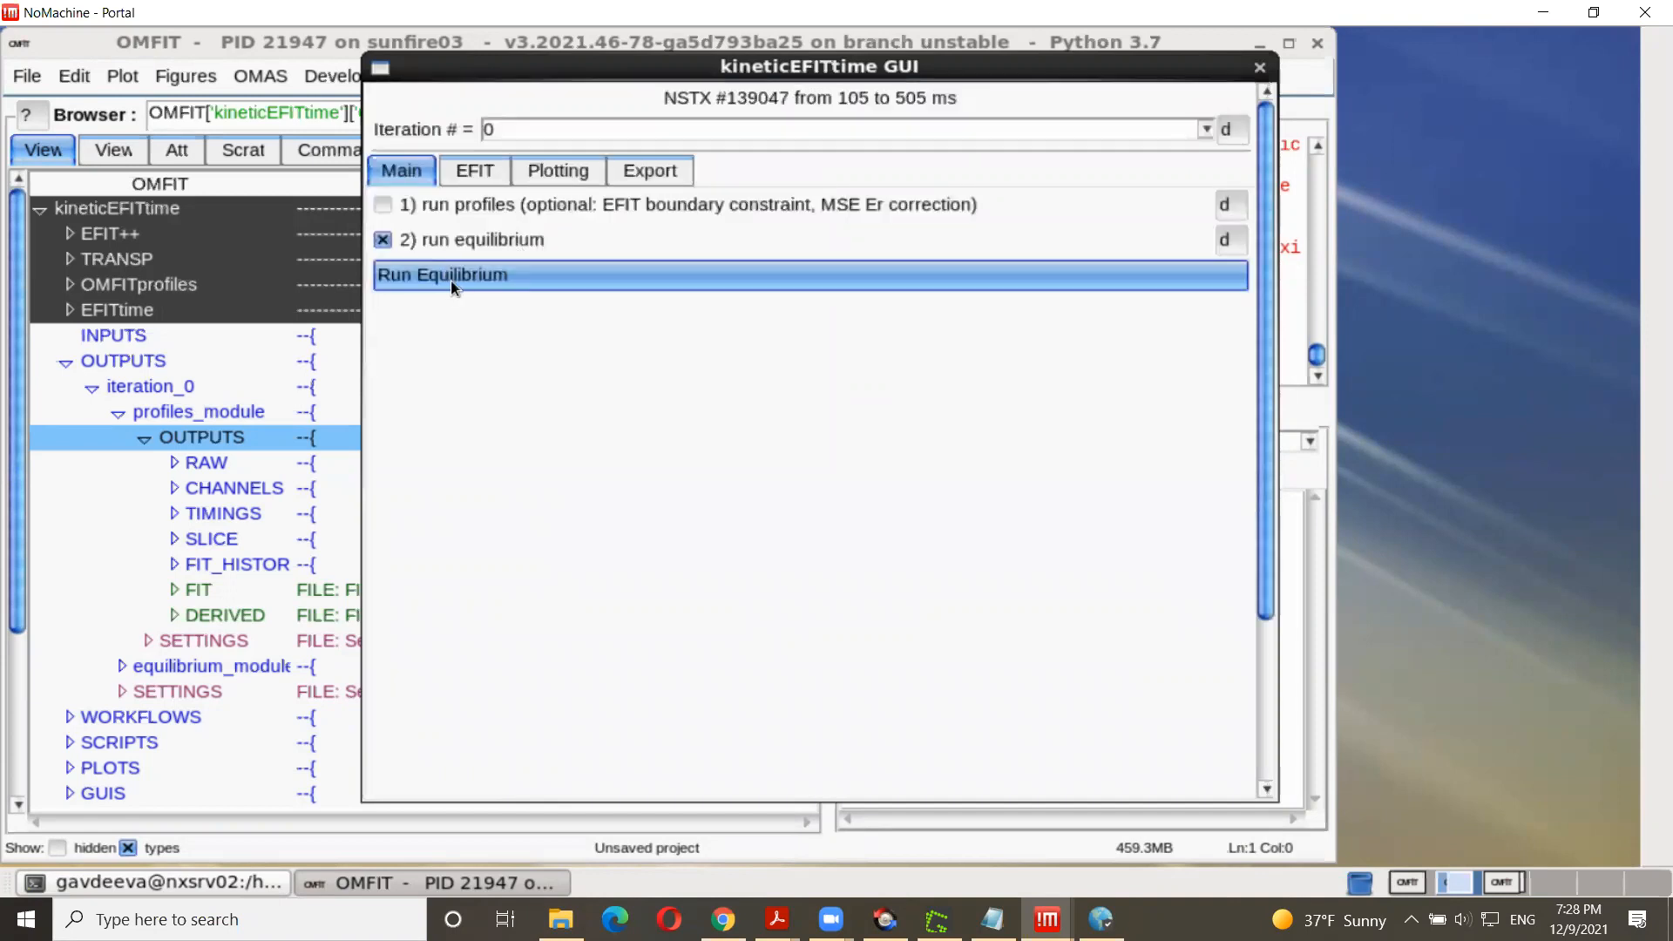
click(454, 276)
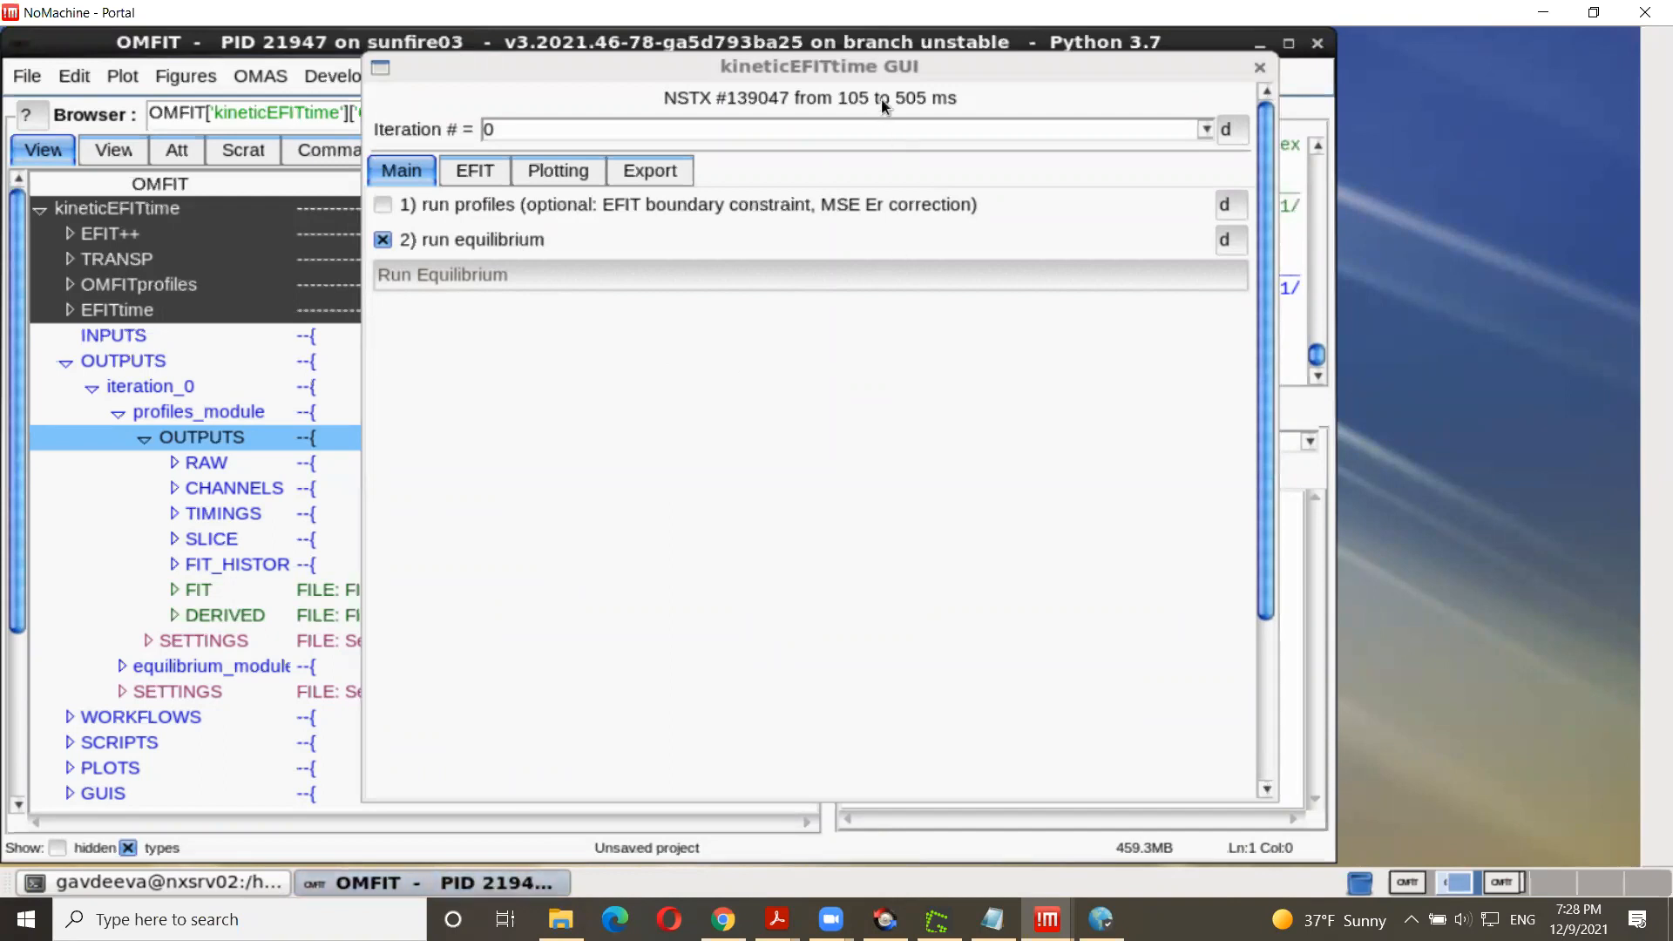
click(802, 103)
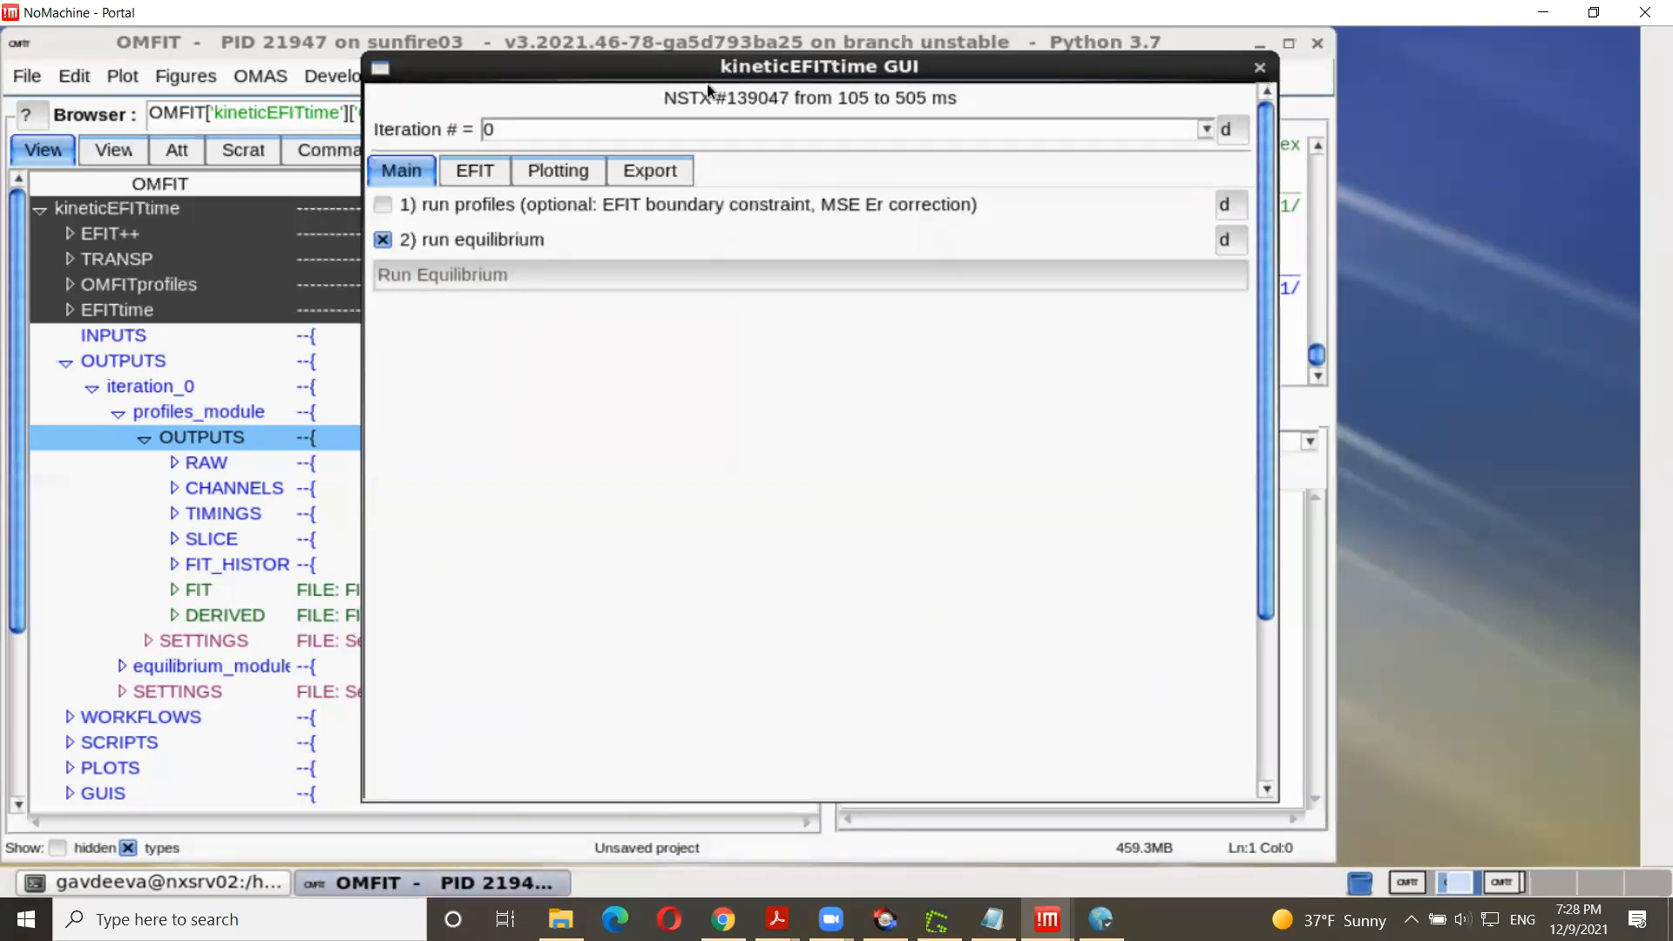
drag(689, 76, 307, 85)
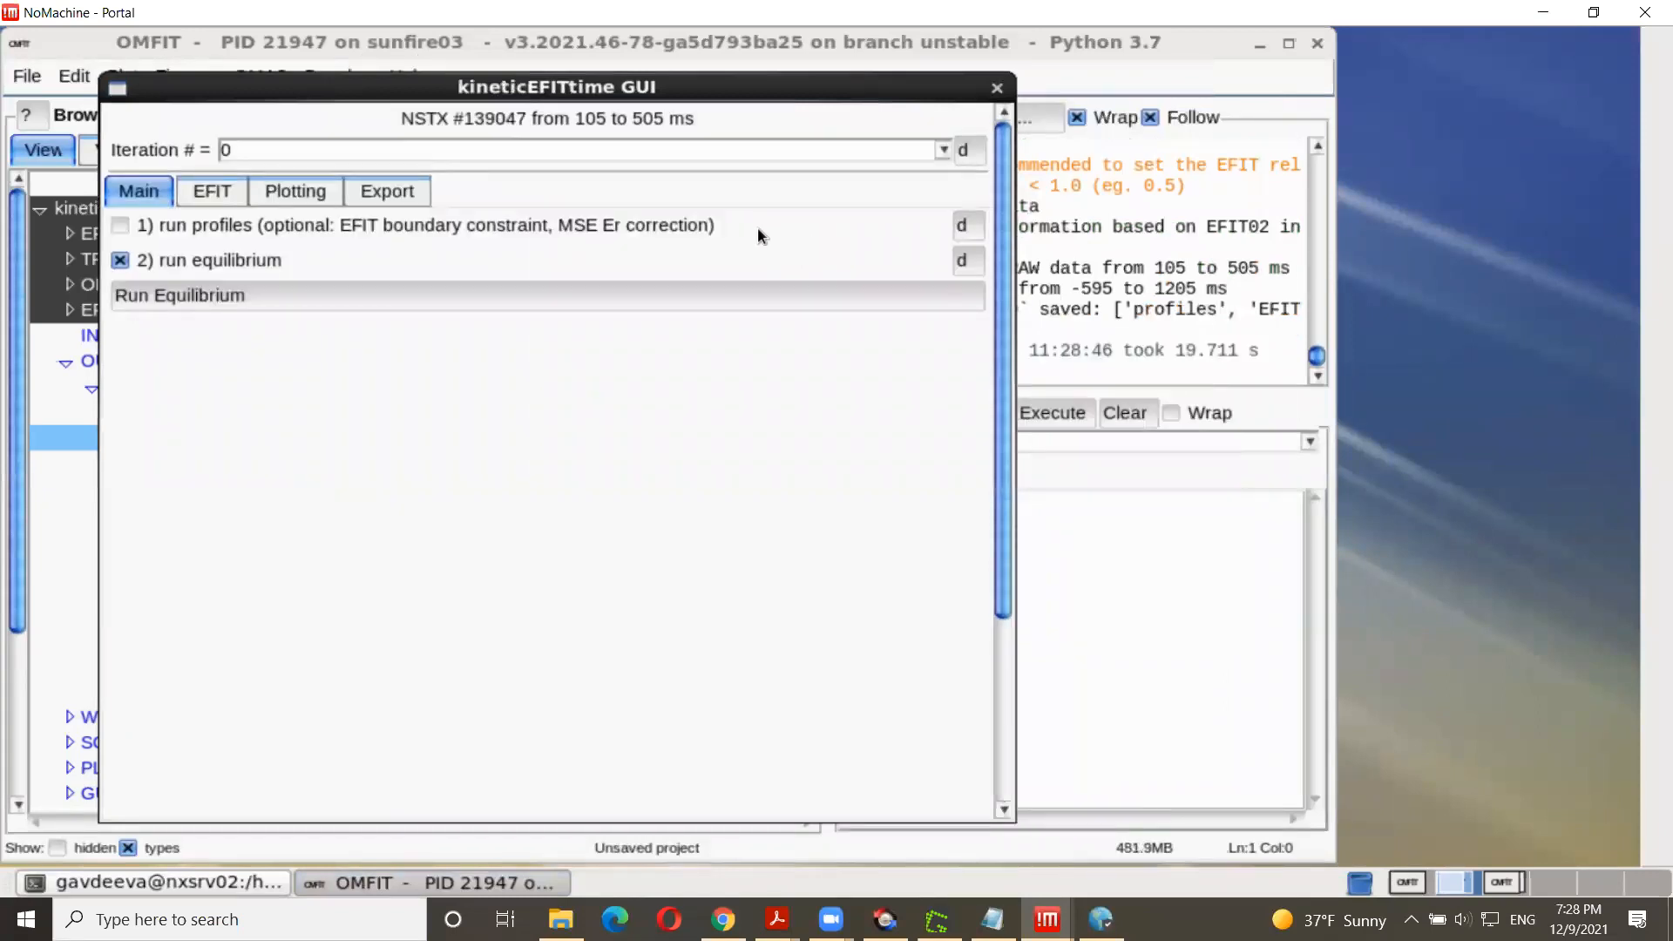
Step: Open the plotting options and expand iteration_0's equilibrium_module OUTPUTS in the tree to examine the equilibrium files
click(292, 190)
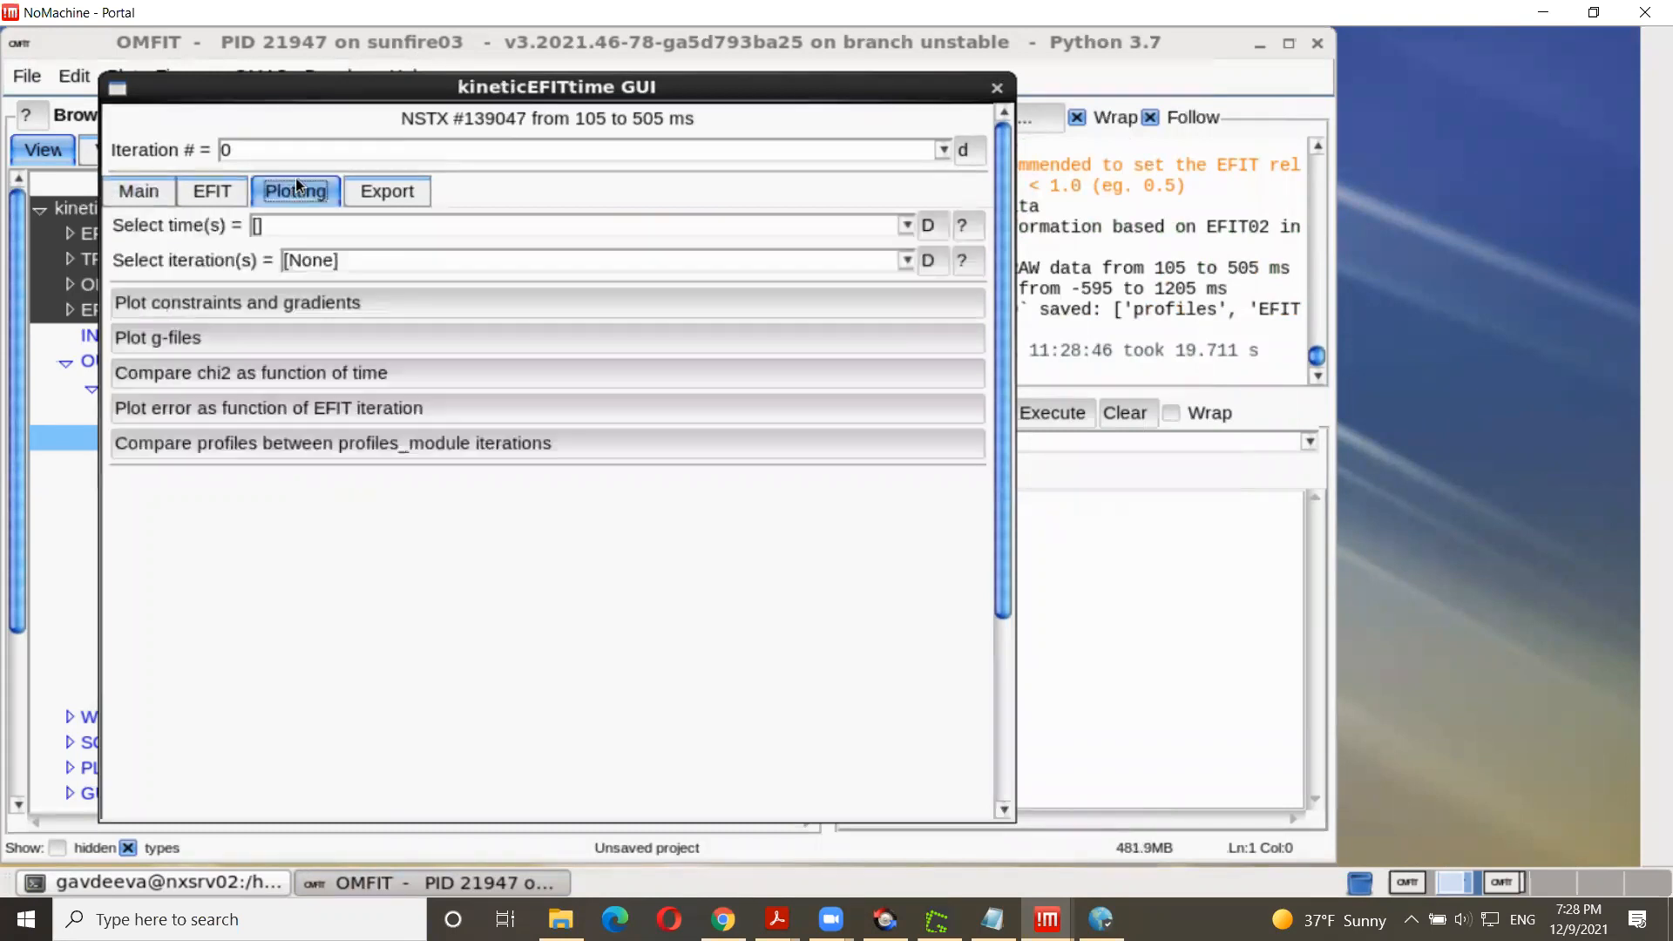
drag(514, 92, 903, 181)
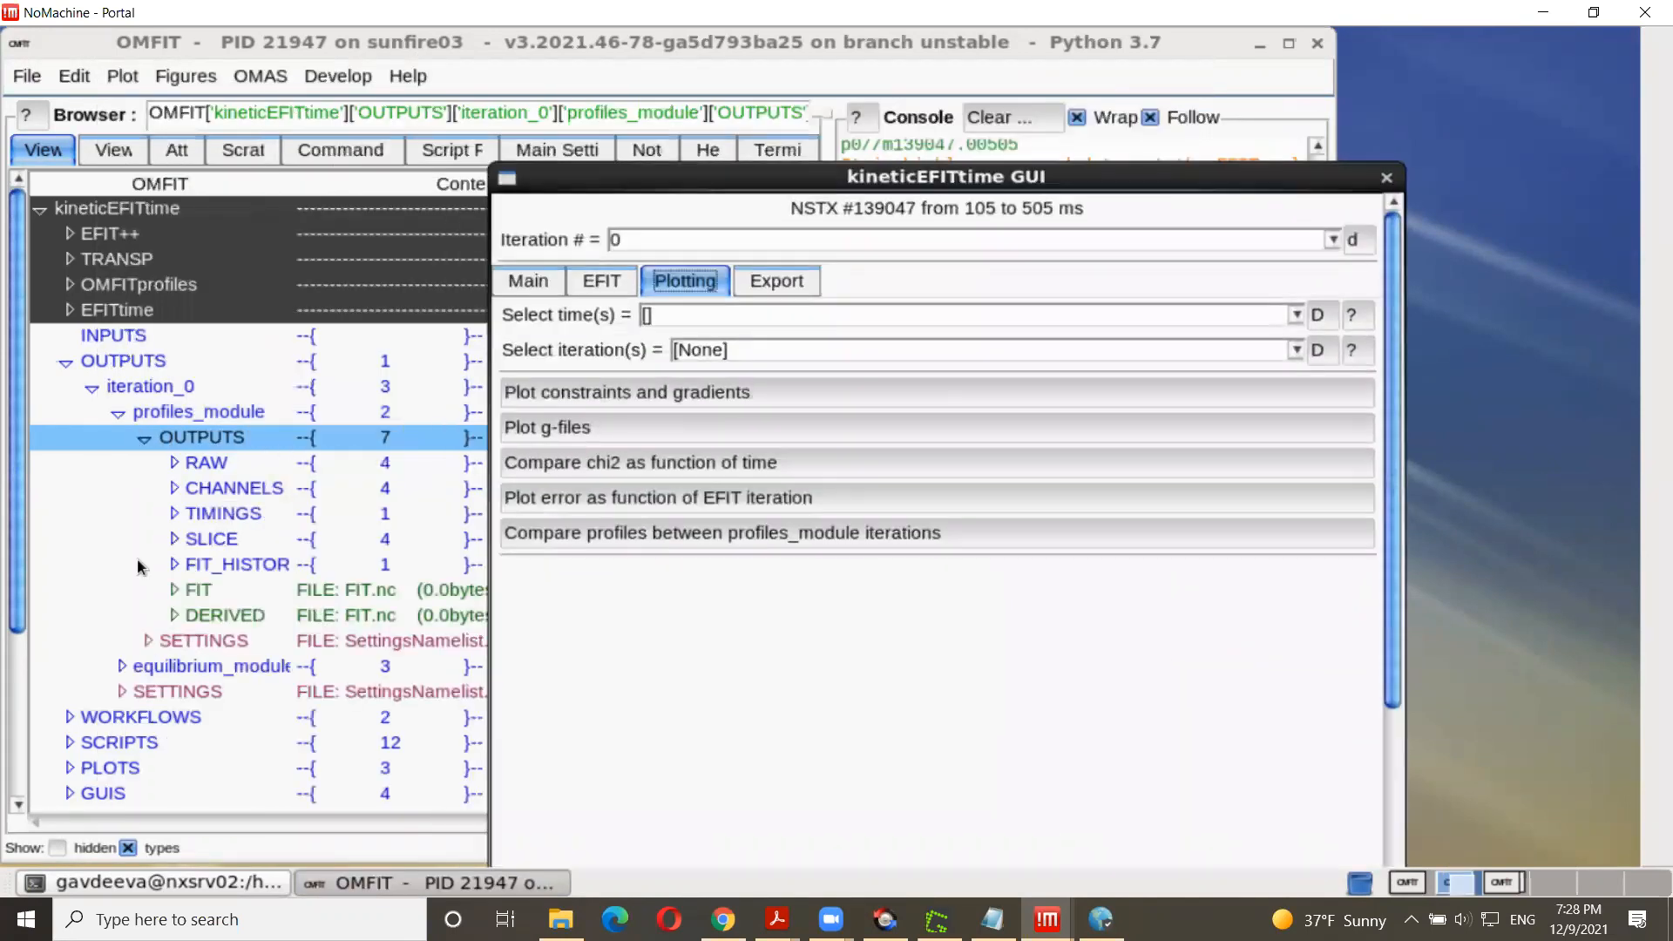
click(123, 666)
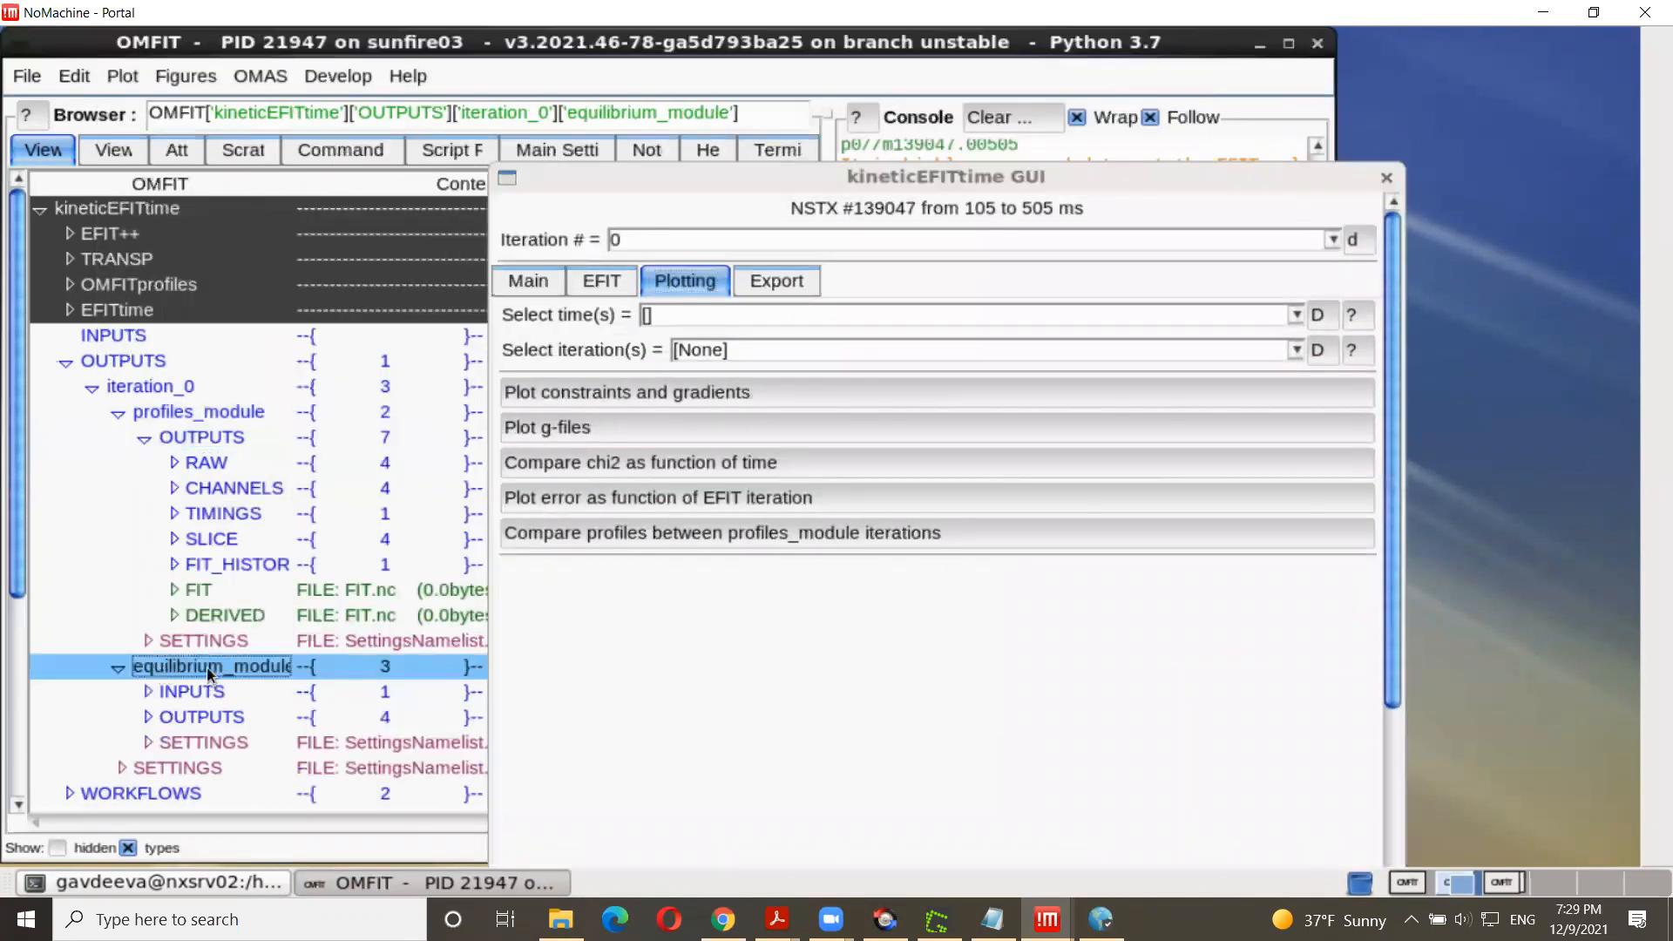
scroll(147, 503, down, 2)
click(144, 460)
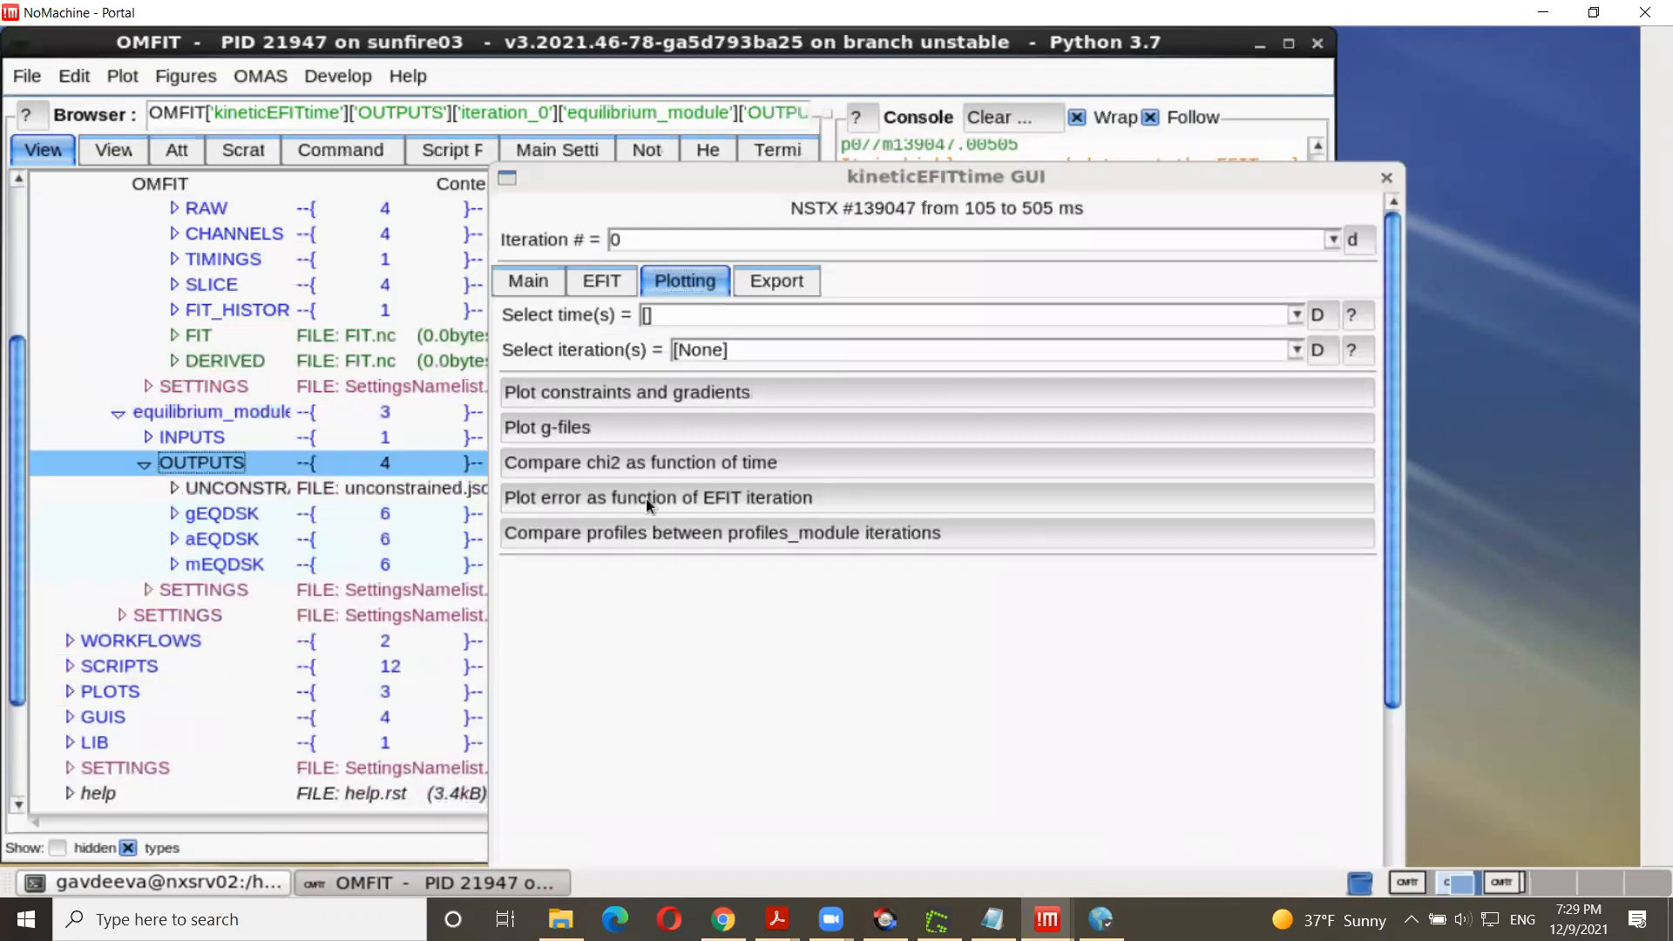
Step: Plot the g-files of iteration_0 for times 105, 185, 265, 345, 425 and 505 ms, examine the figure and close it
click(1298, 315)
click(713, 463)
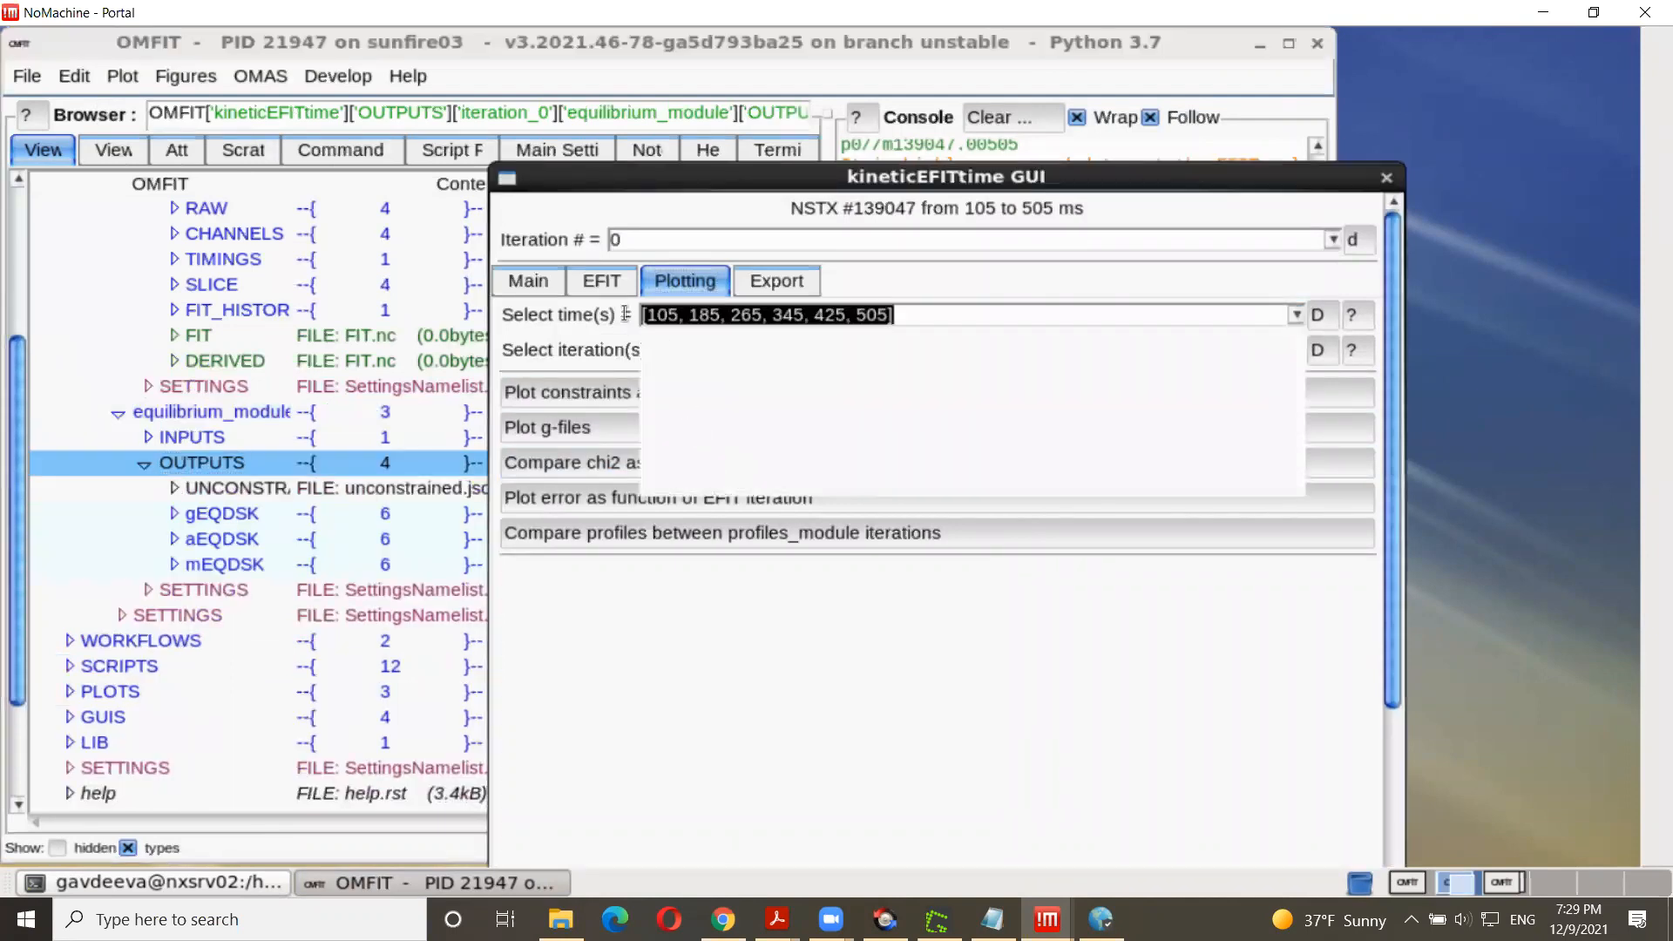
click(1296, 351)
click(806, 376)
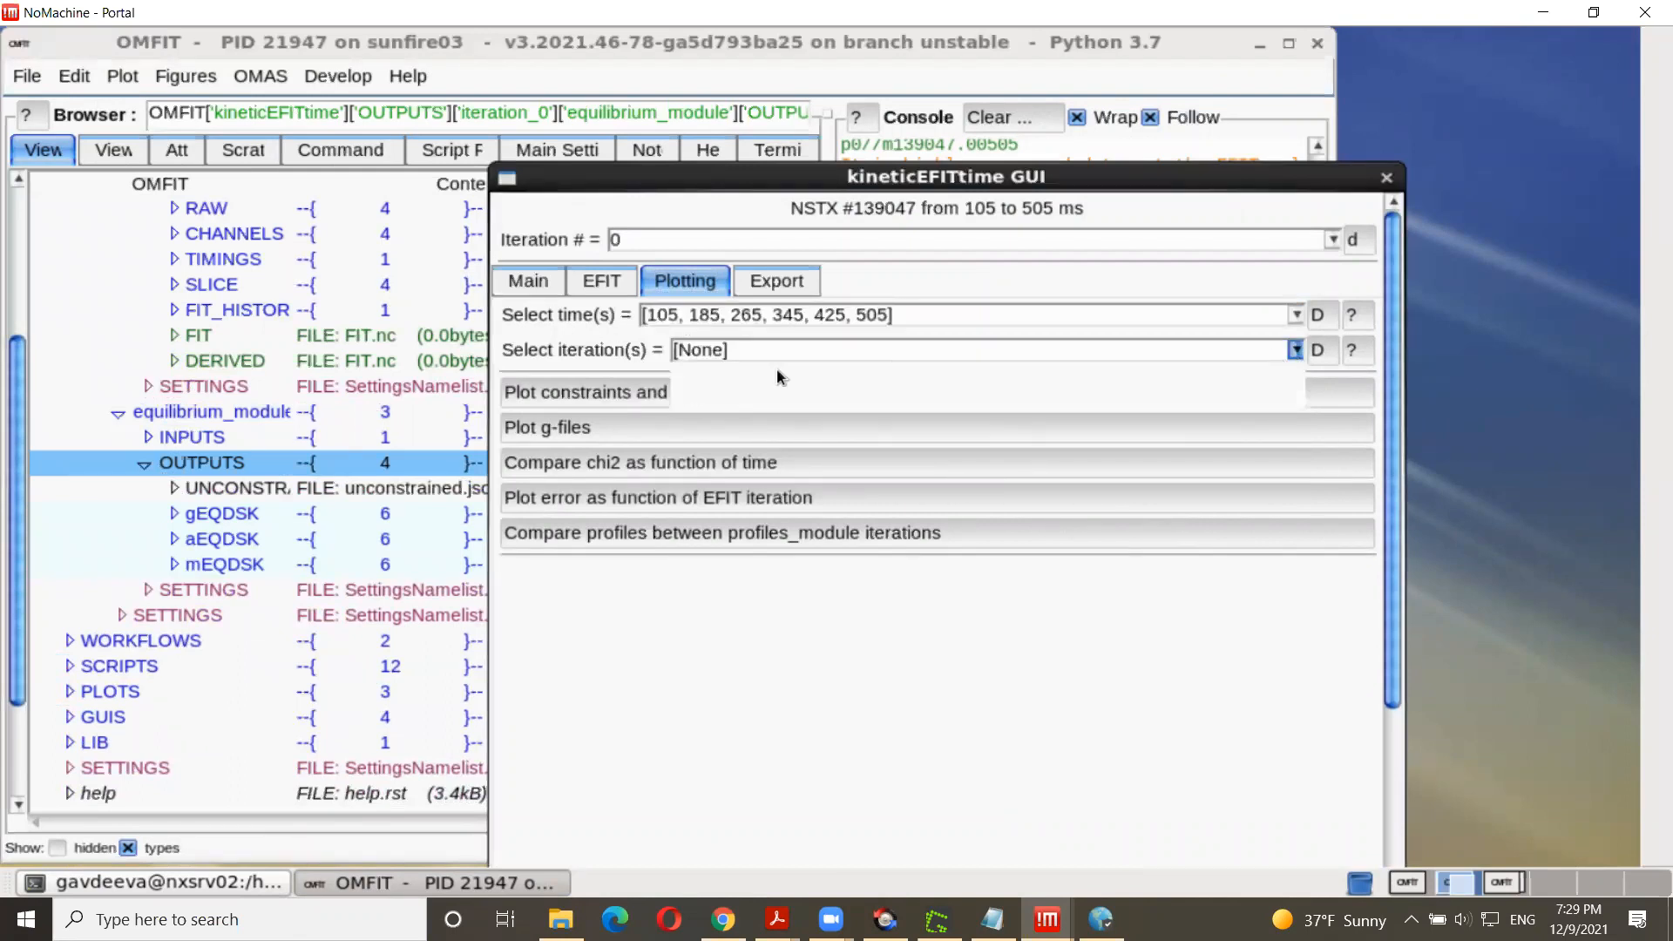
click(552, 431)
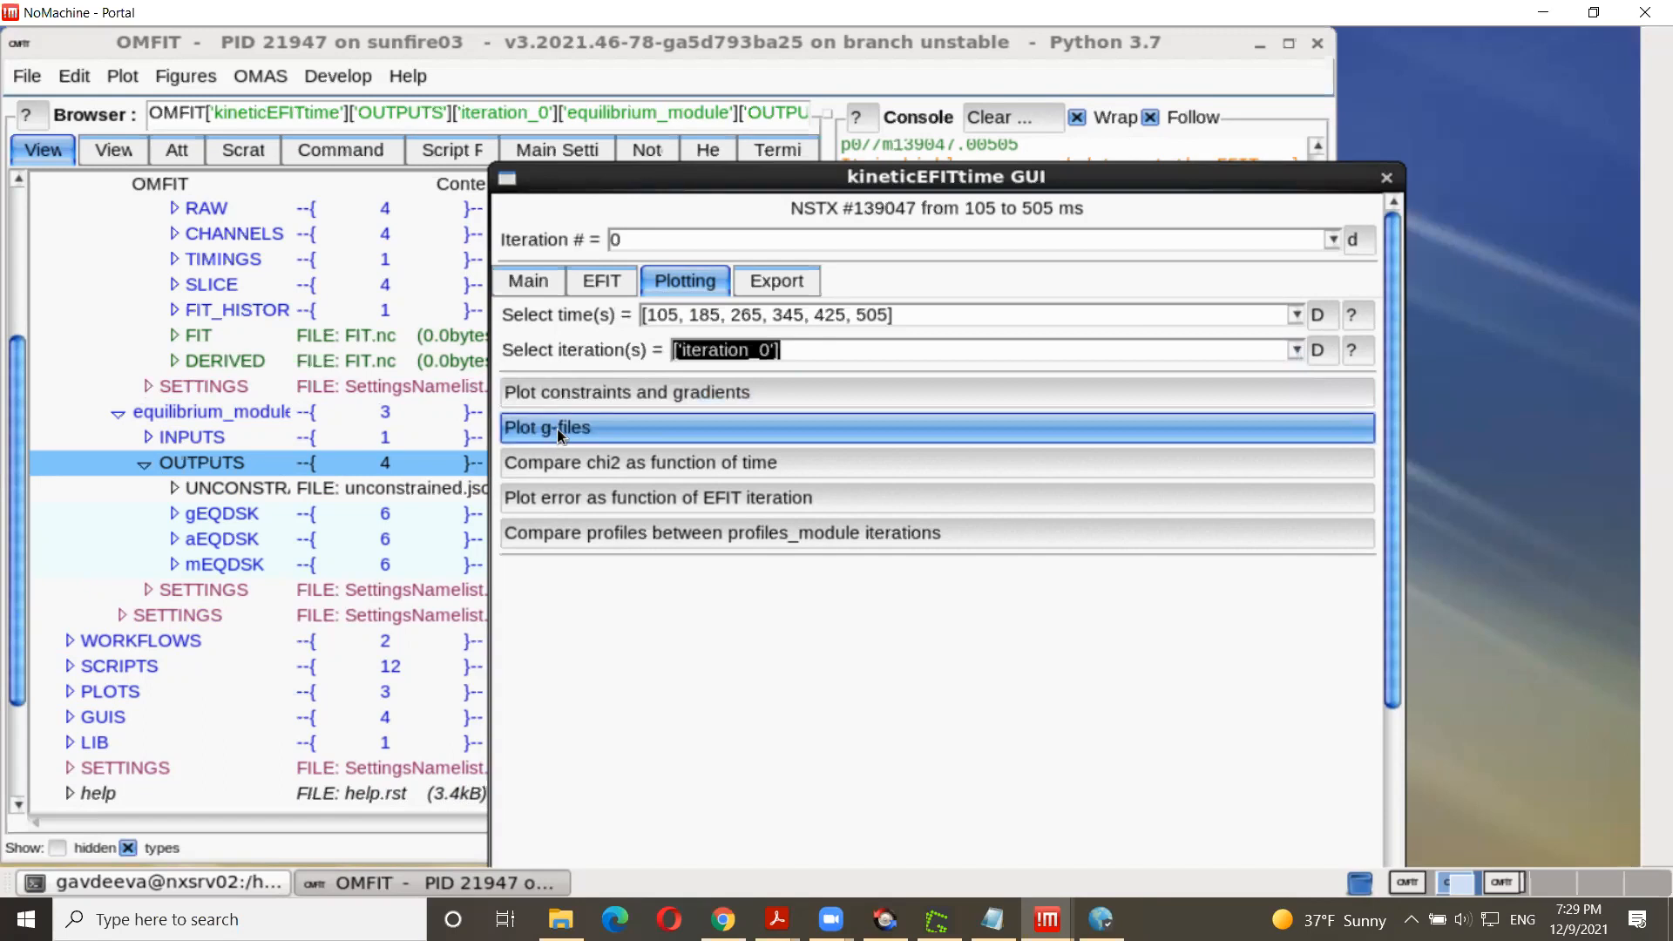
click(566, 36)
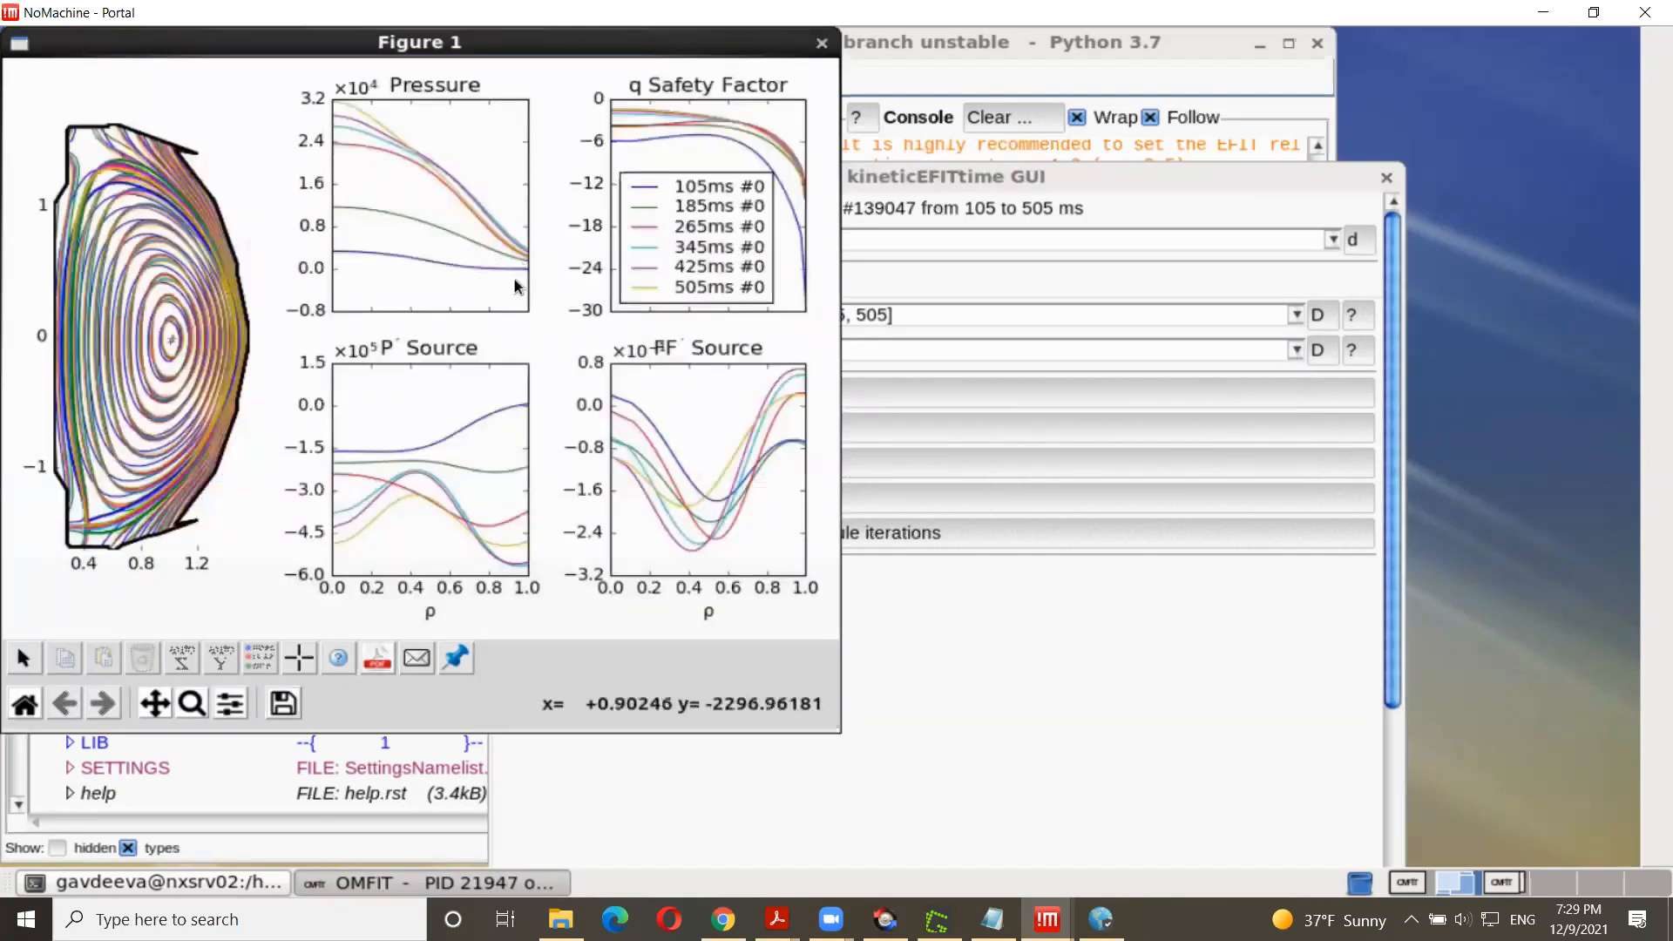
click(822, 45)
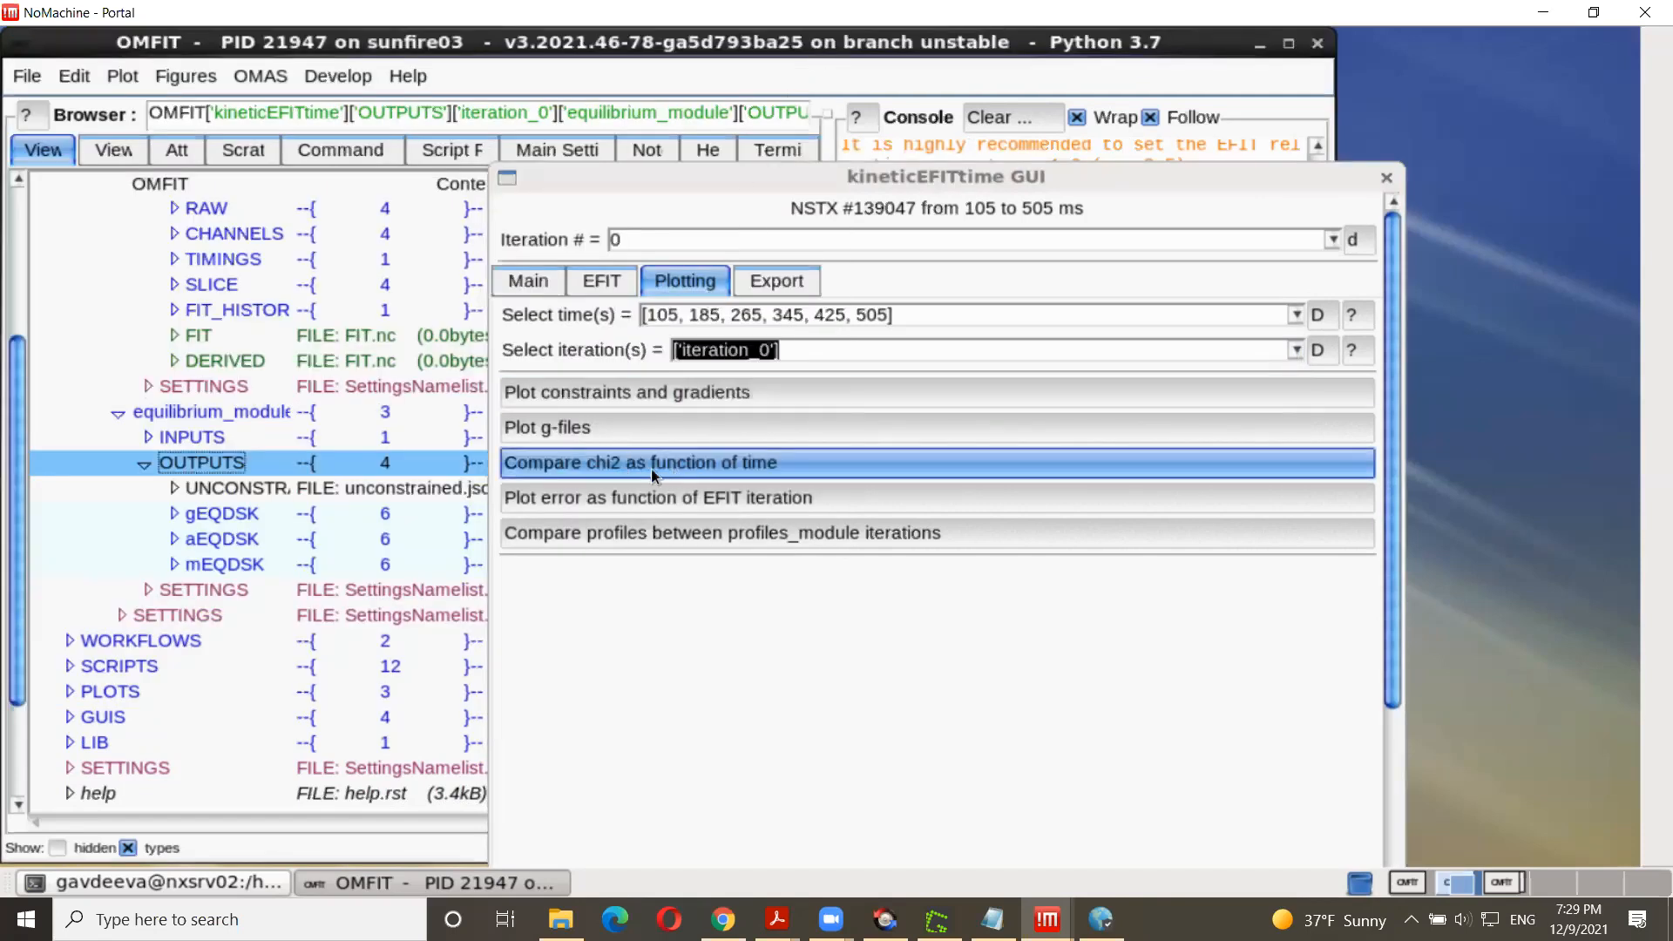
Step: Plot the chi2 comparison as a function of time for iteration_0, examine the figure and close it
click(787, 463)
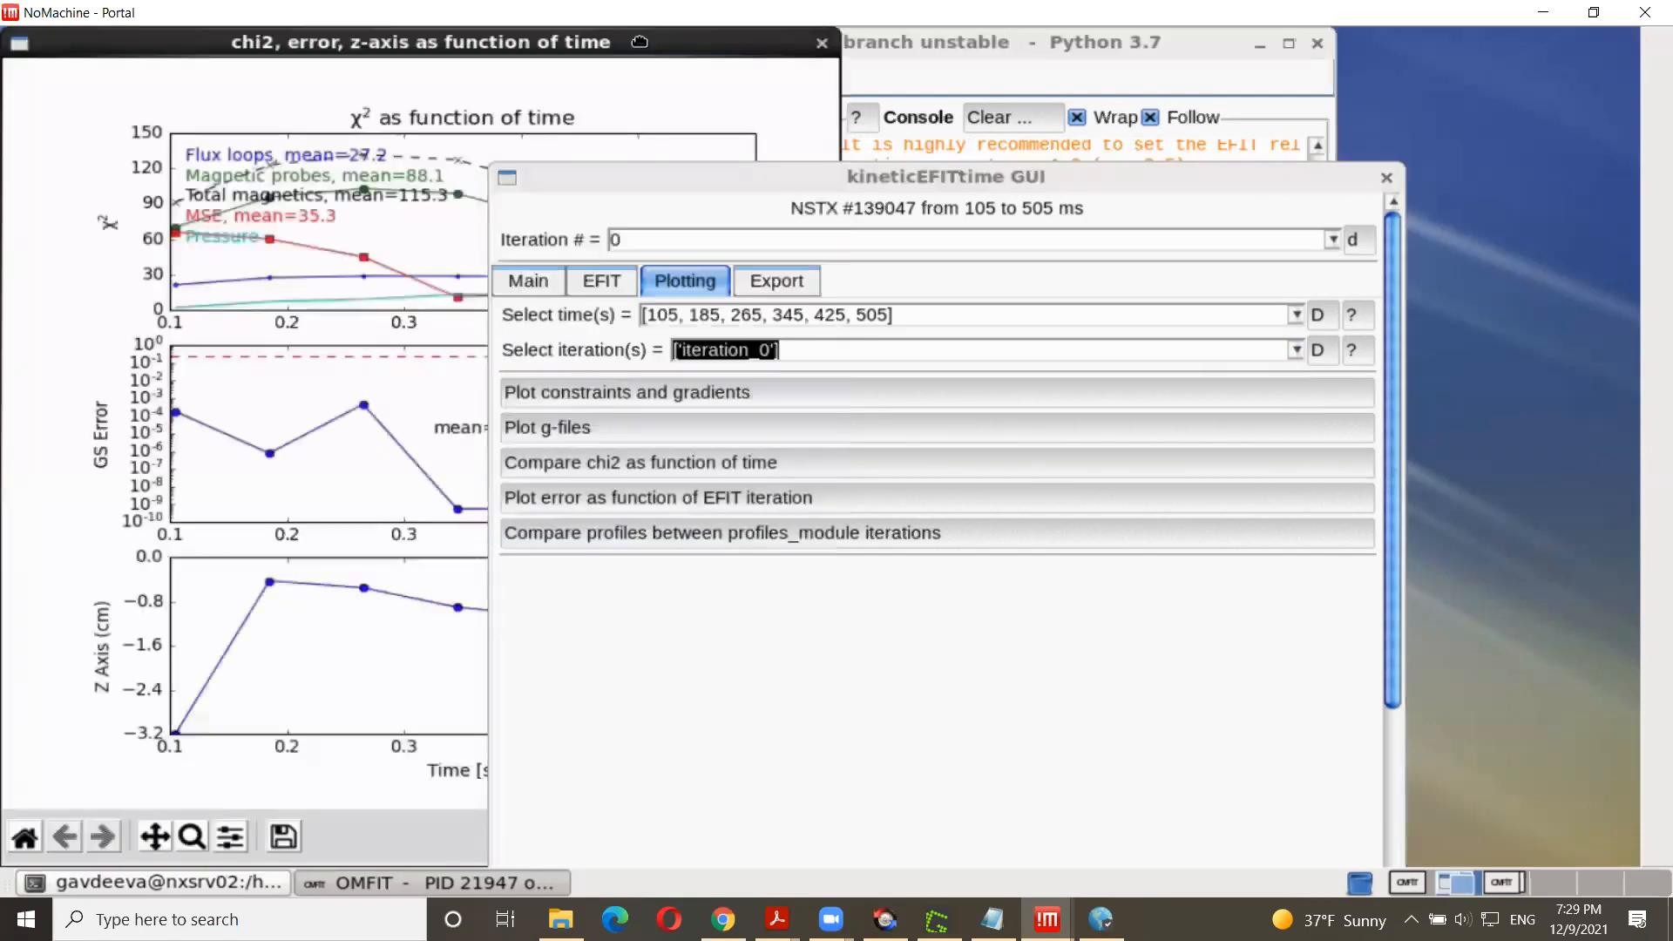
click(640, 41)
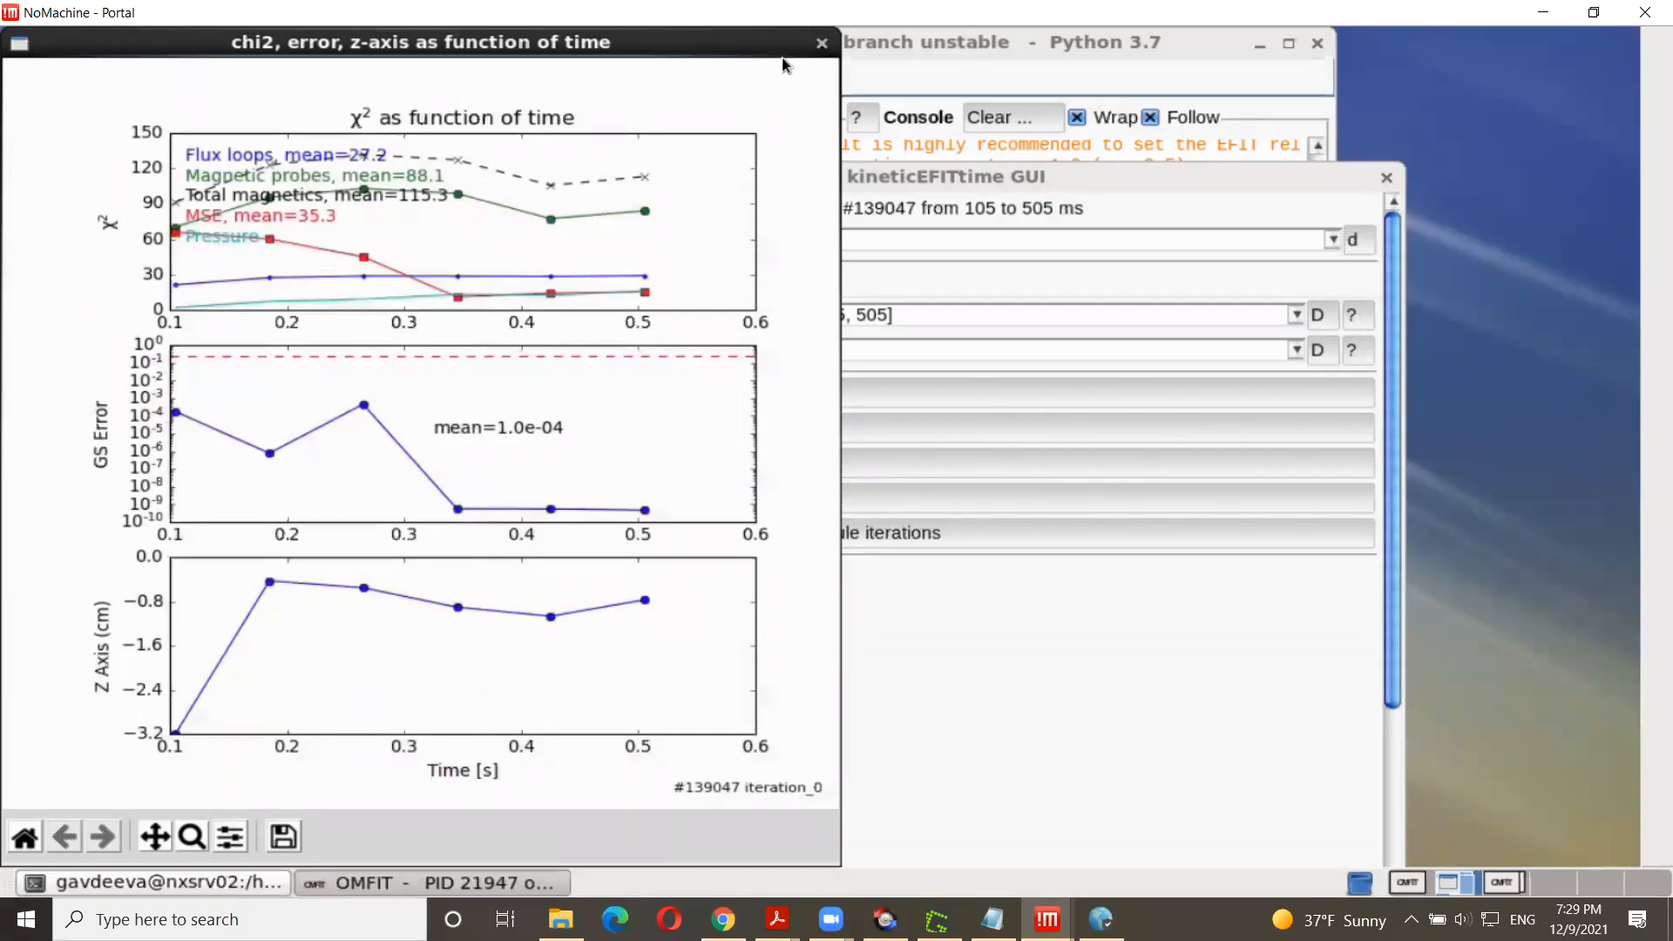
click(820, 46)
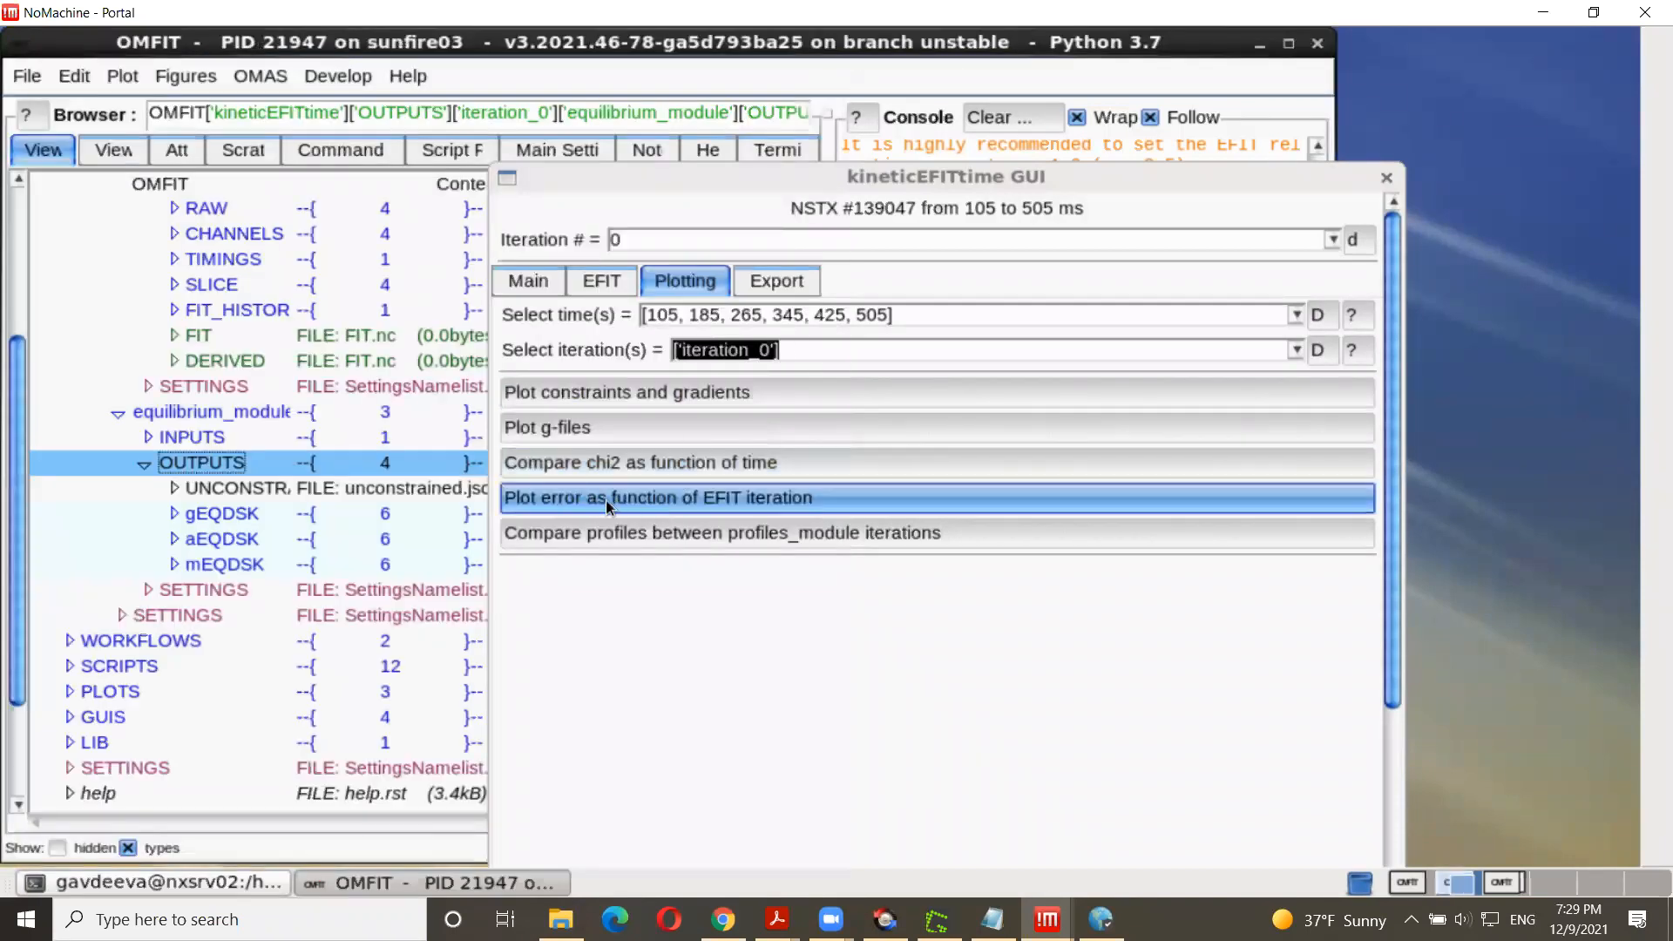
Step: Plot the error as a function of EFIT iteration, examine the Error convergence curves and close the figure
click(704, 503)
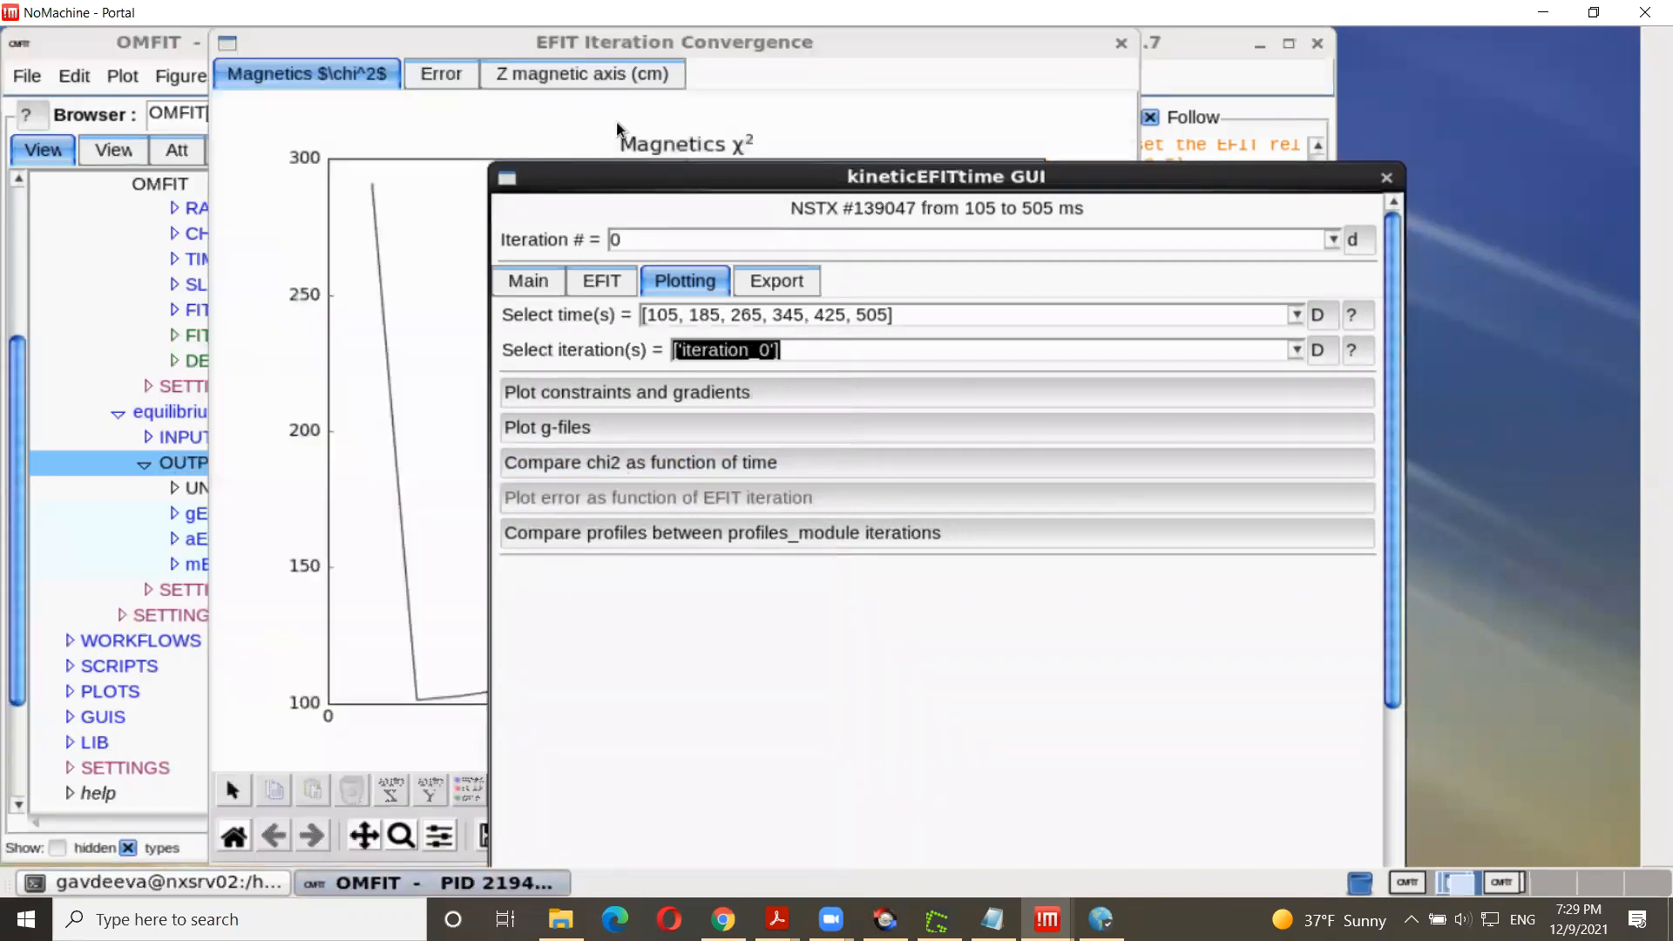
click(708, 40)
click(444, 75)
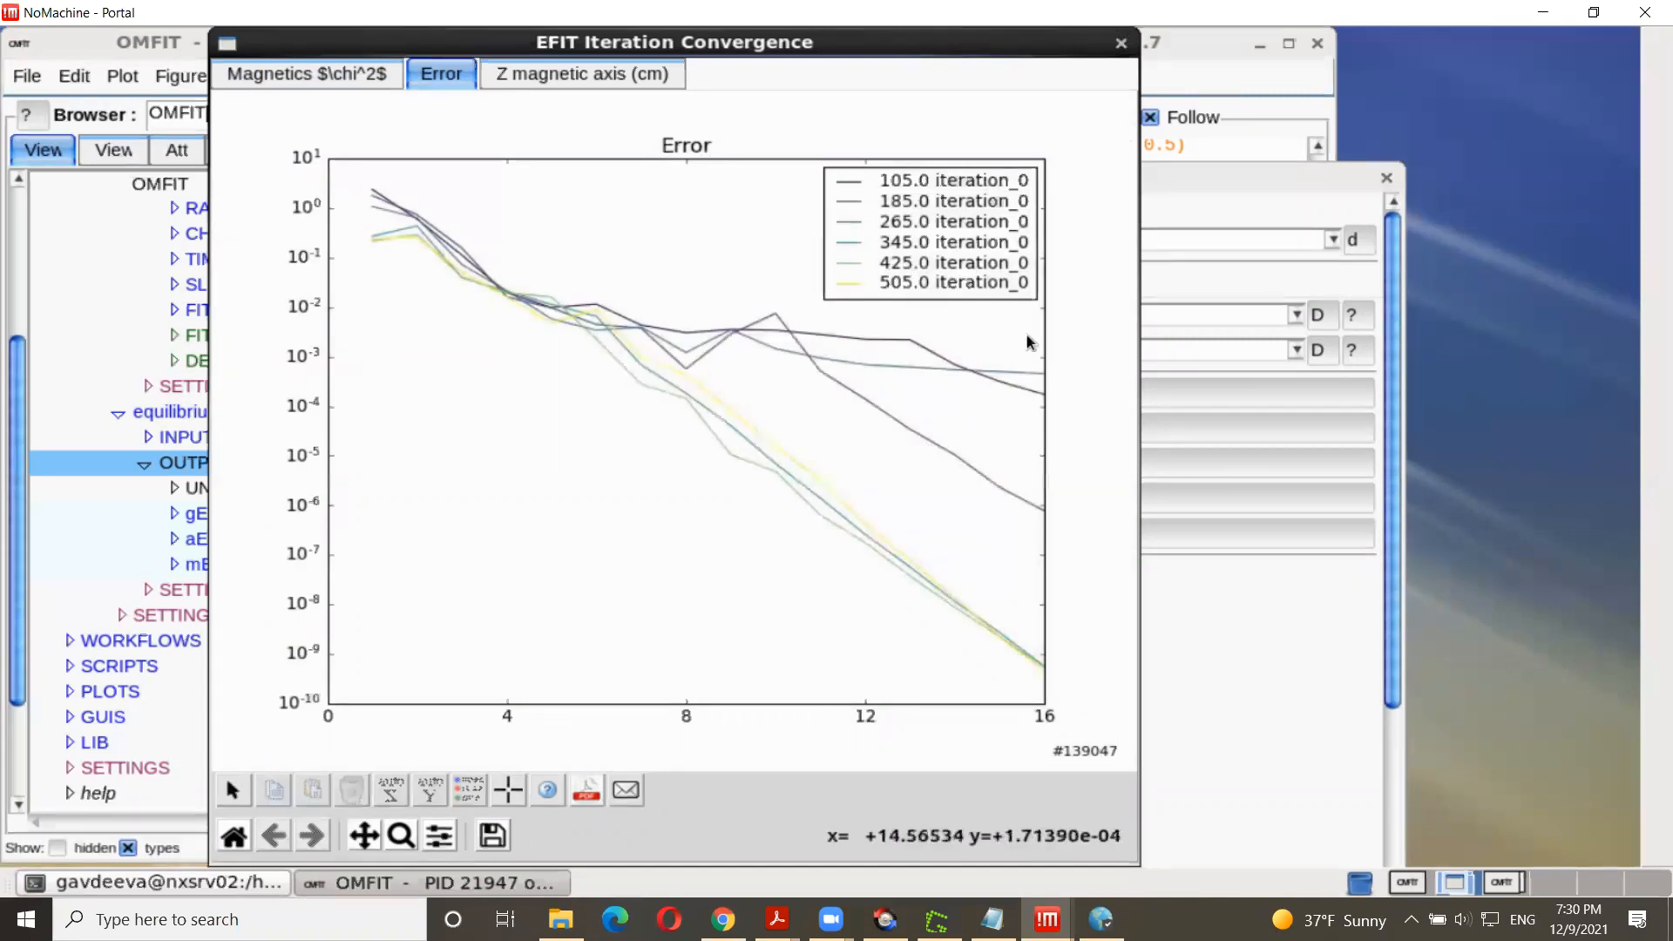
click(1121, 44)
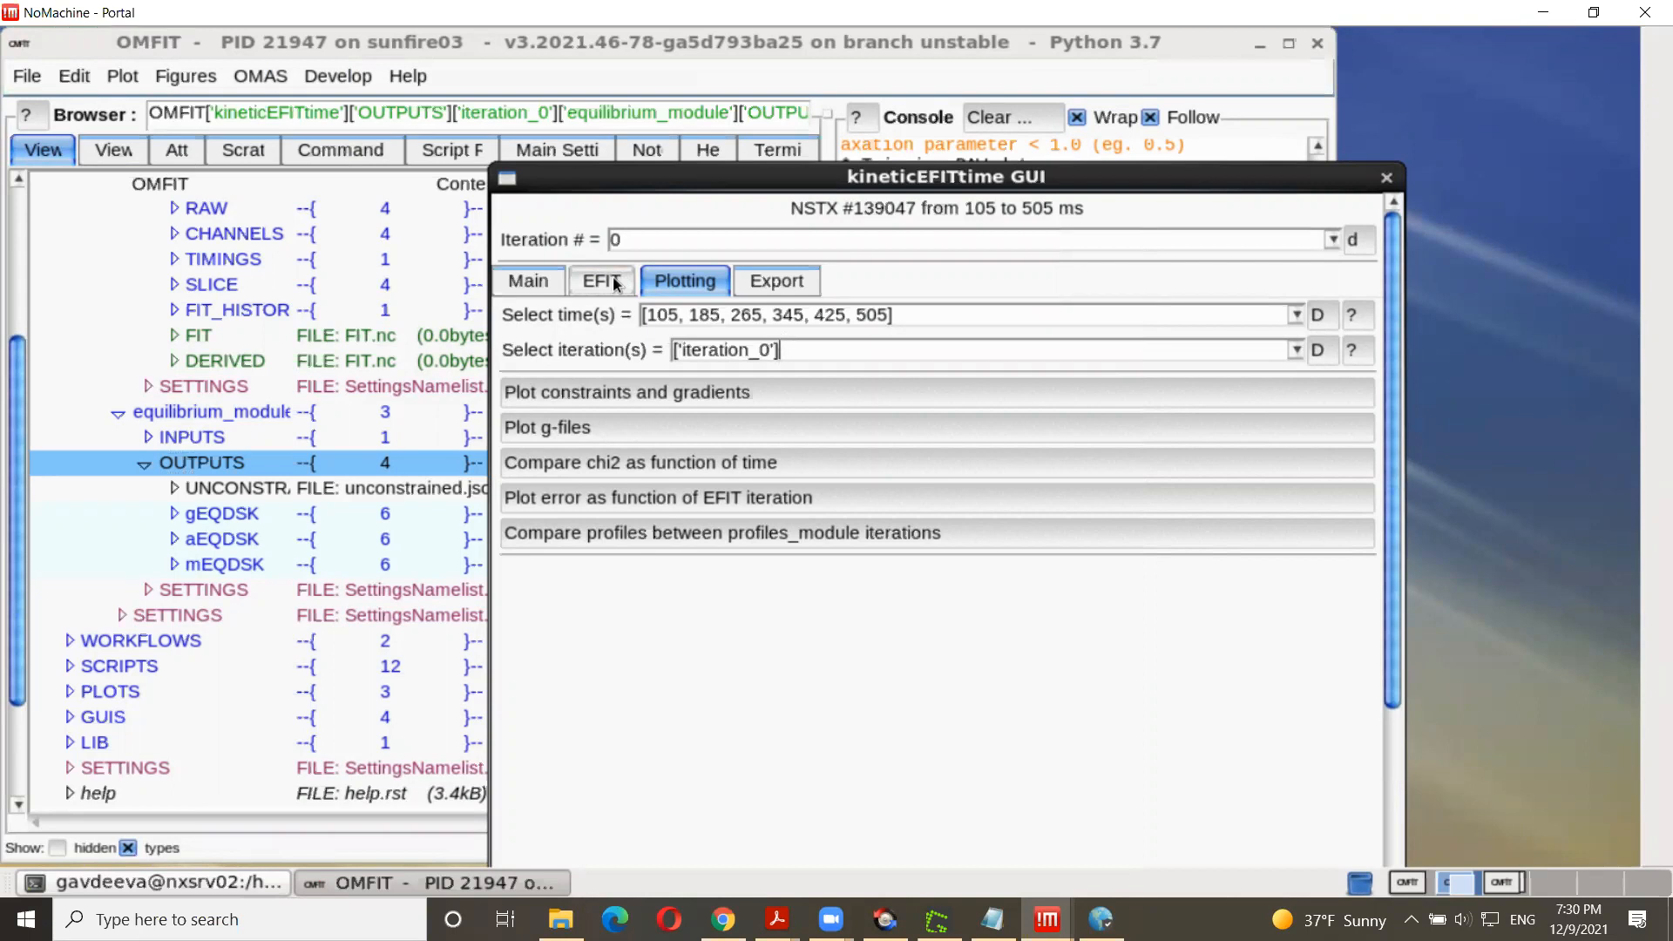
Step: In the EFIT plotting options, reduce the list of times to plot to 345 ms only
click(616, 284)
click(593, 314)
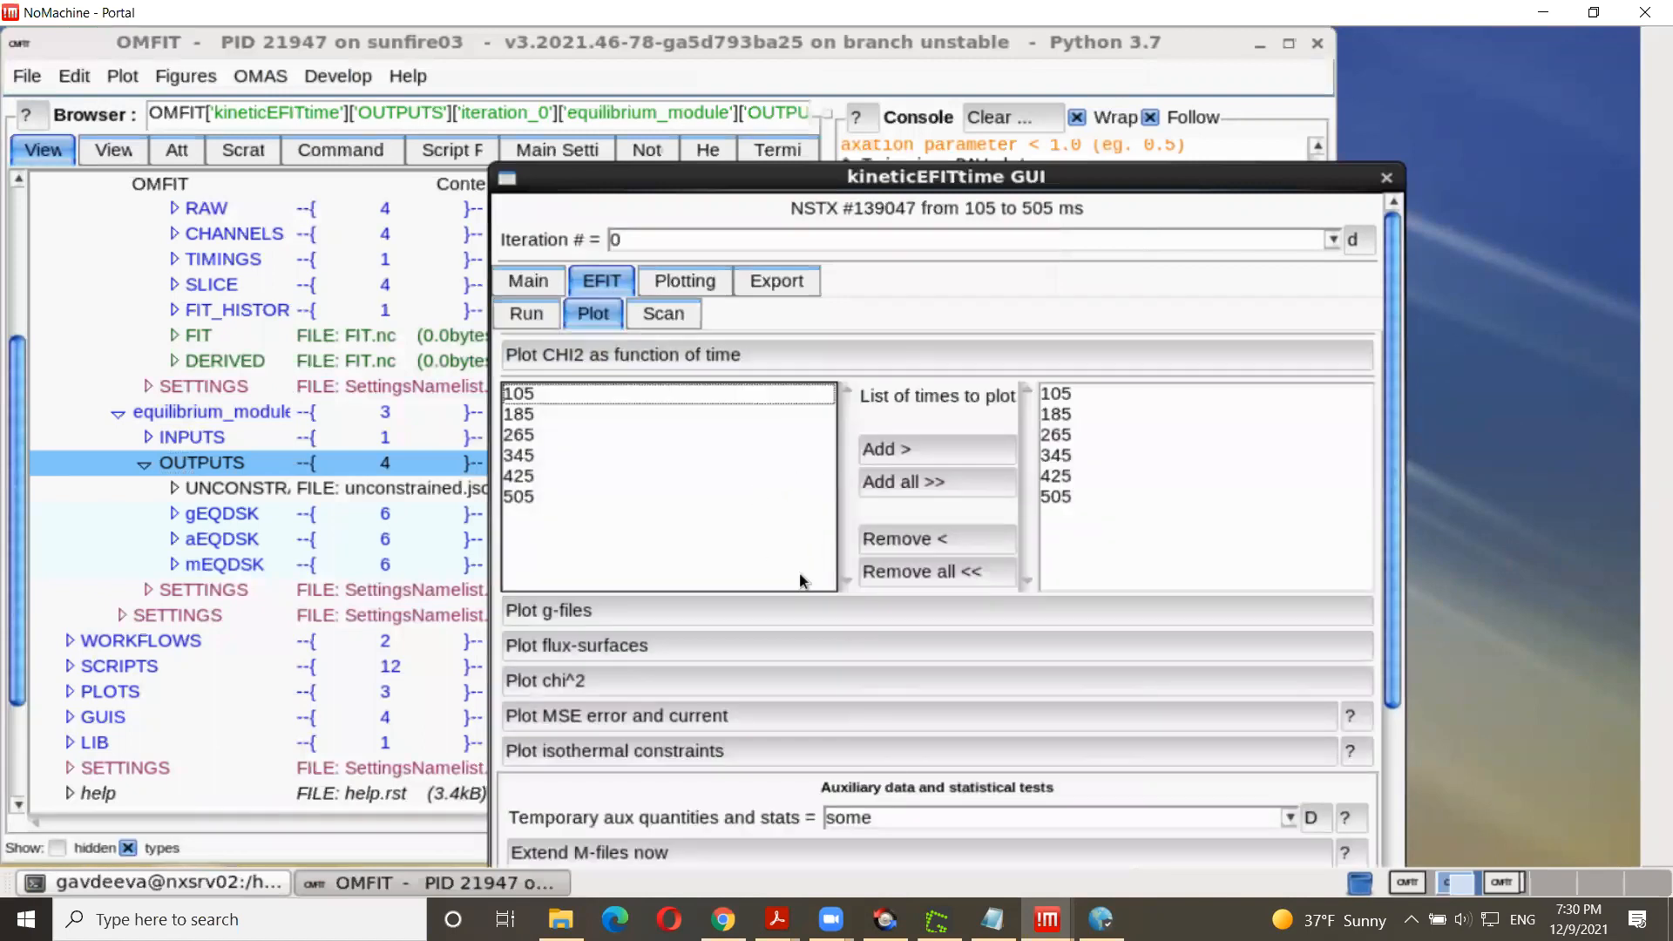
scroll(907, 656, down, 1)
scroll(906, 656, down, 2)
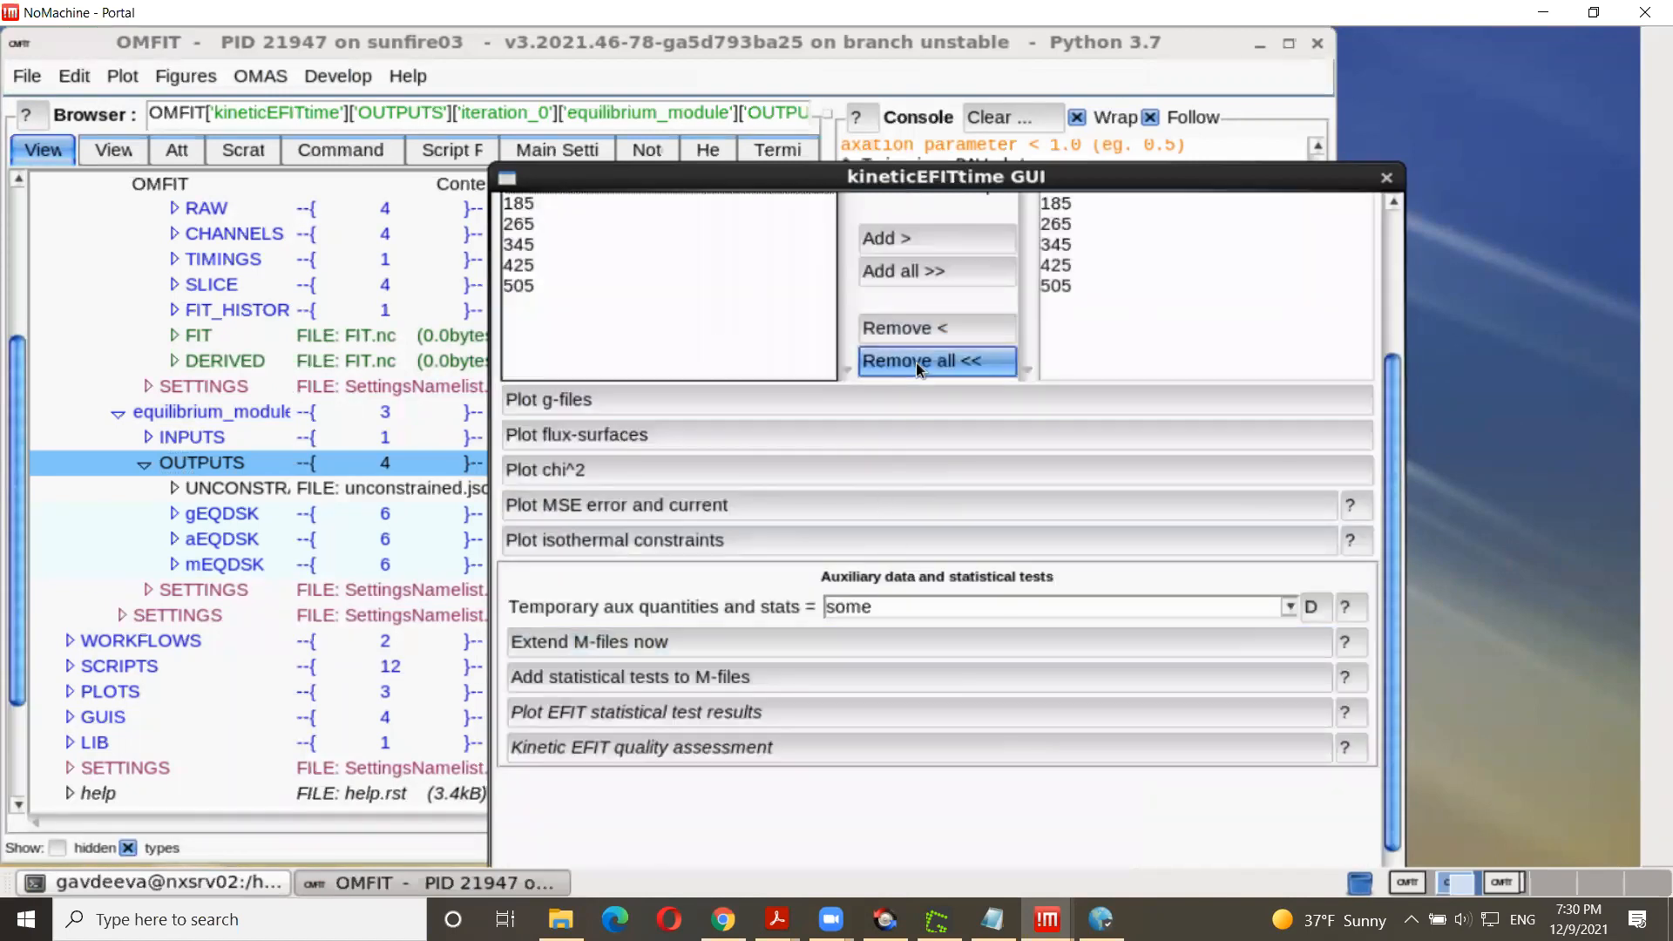
click(537, 244)
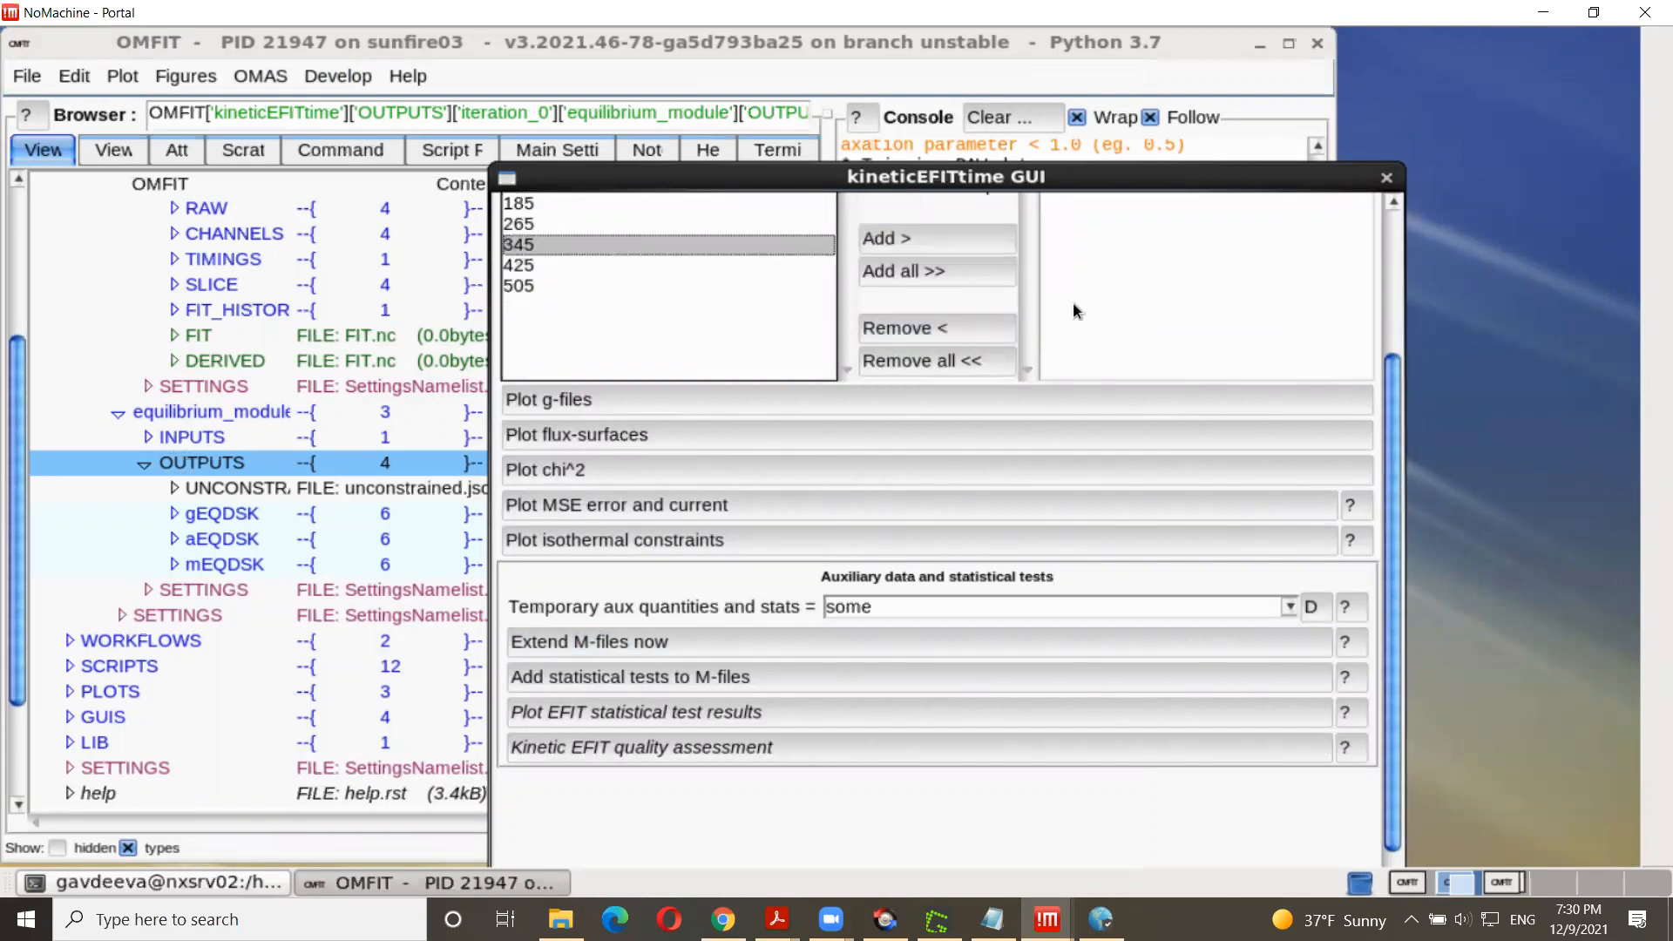
drag(1055, 175, 955, 69)
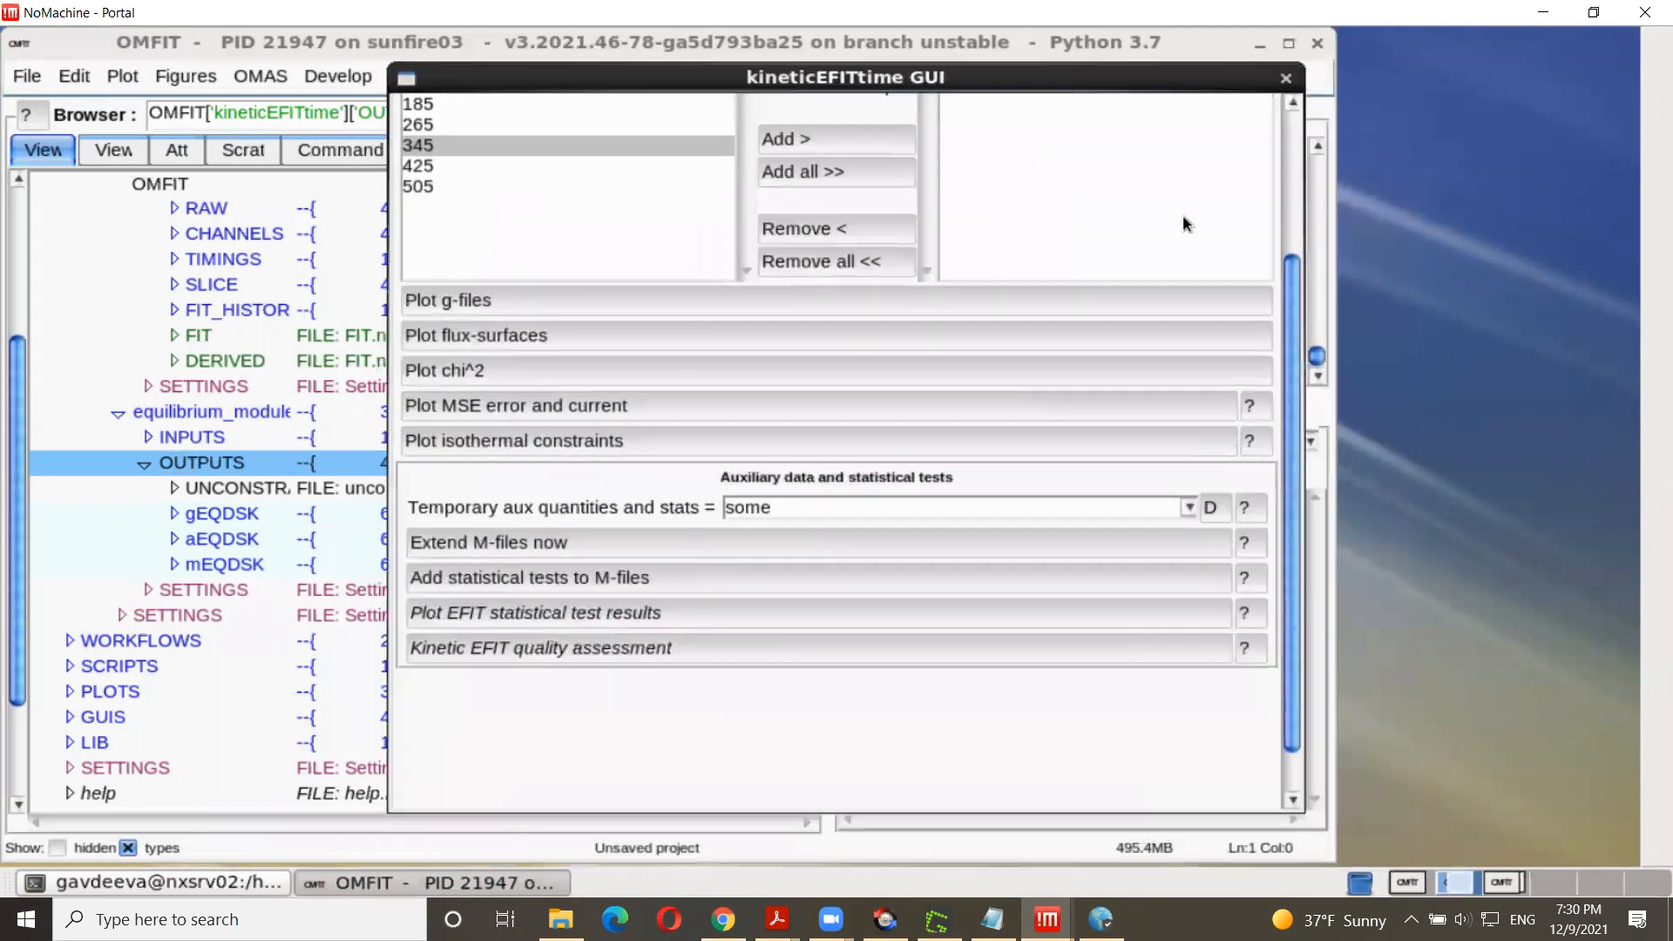
click(1290, 195)
scroll(1294, 193, up, 1)
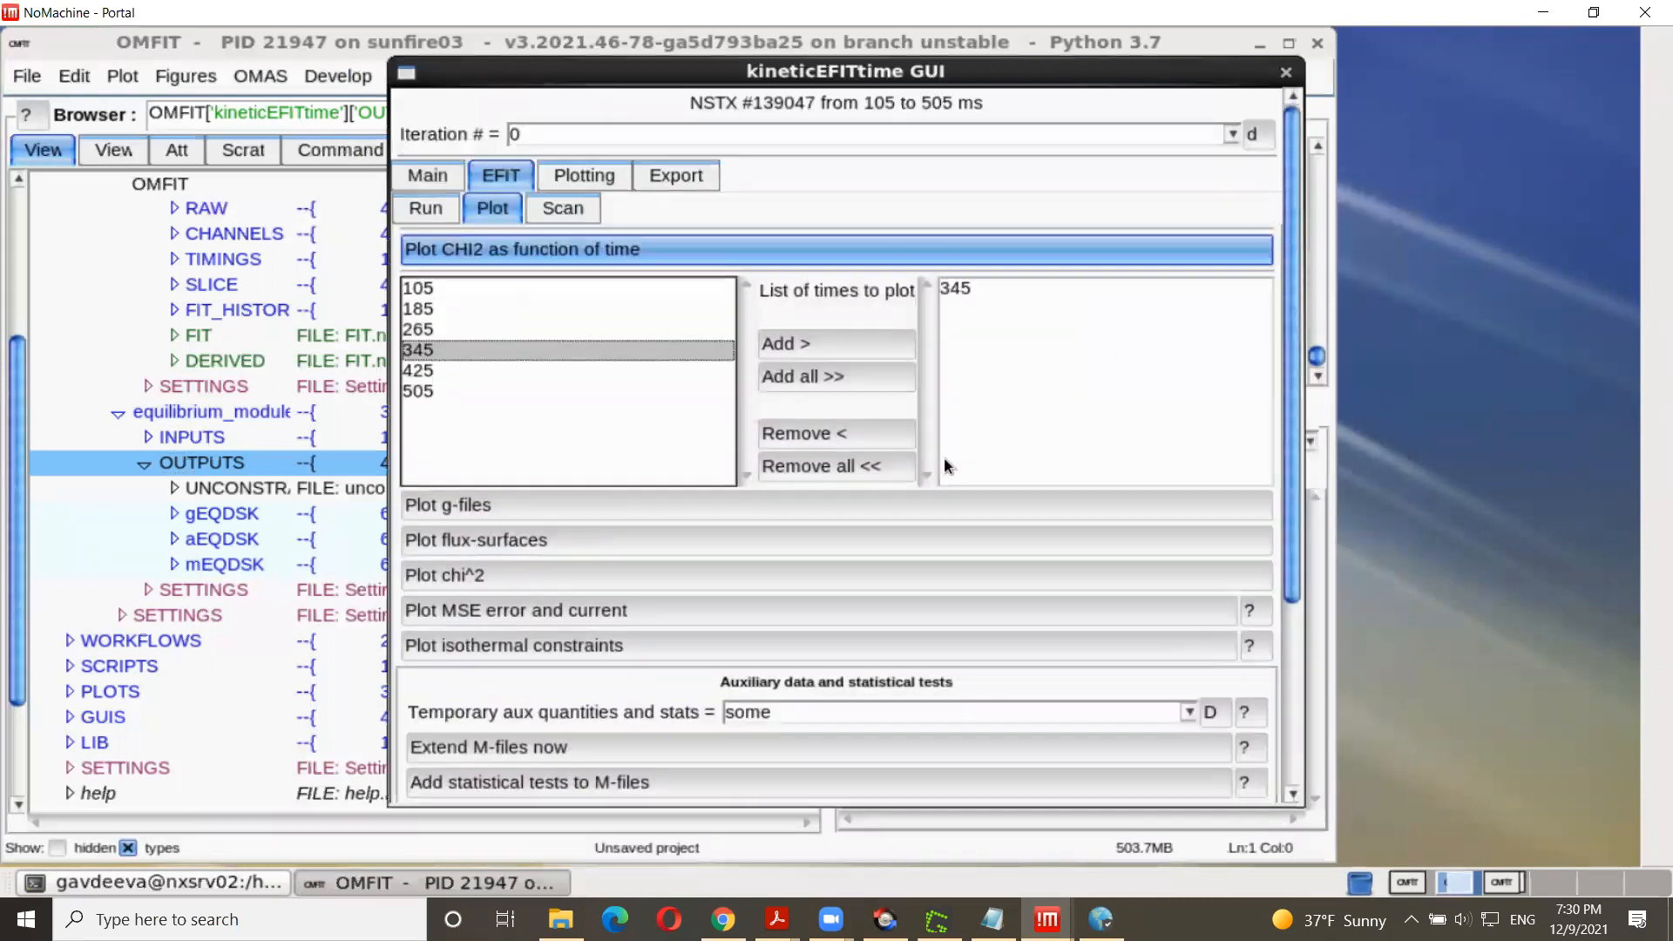
Step: Plot chi^2 for the 345 ms time slice, examine the figure and close it
click(495, 576)
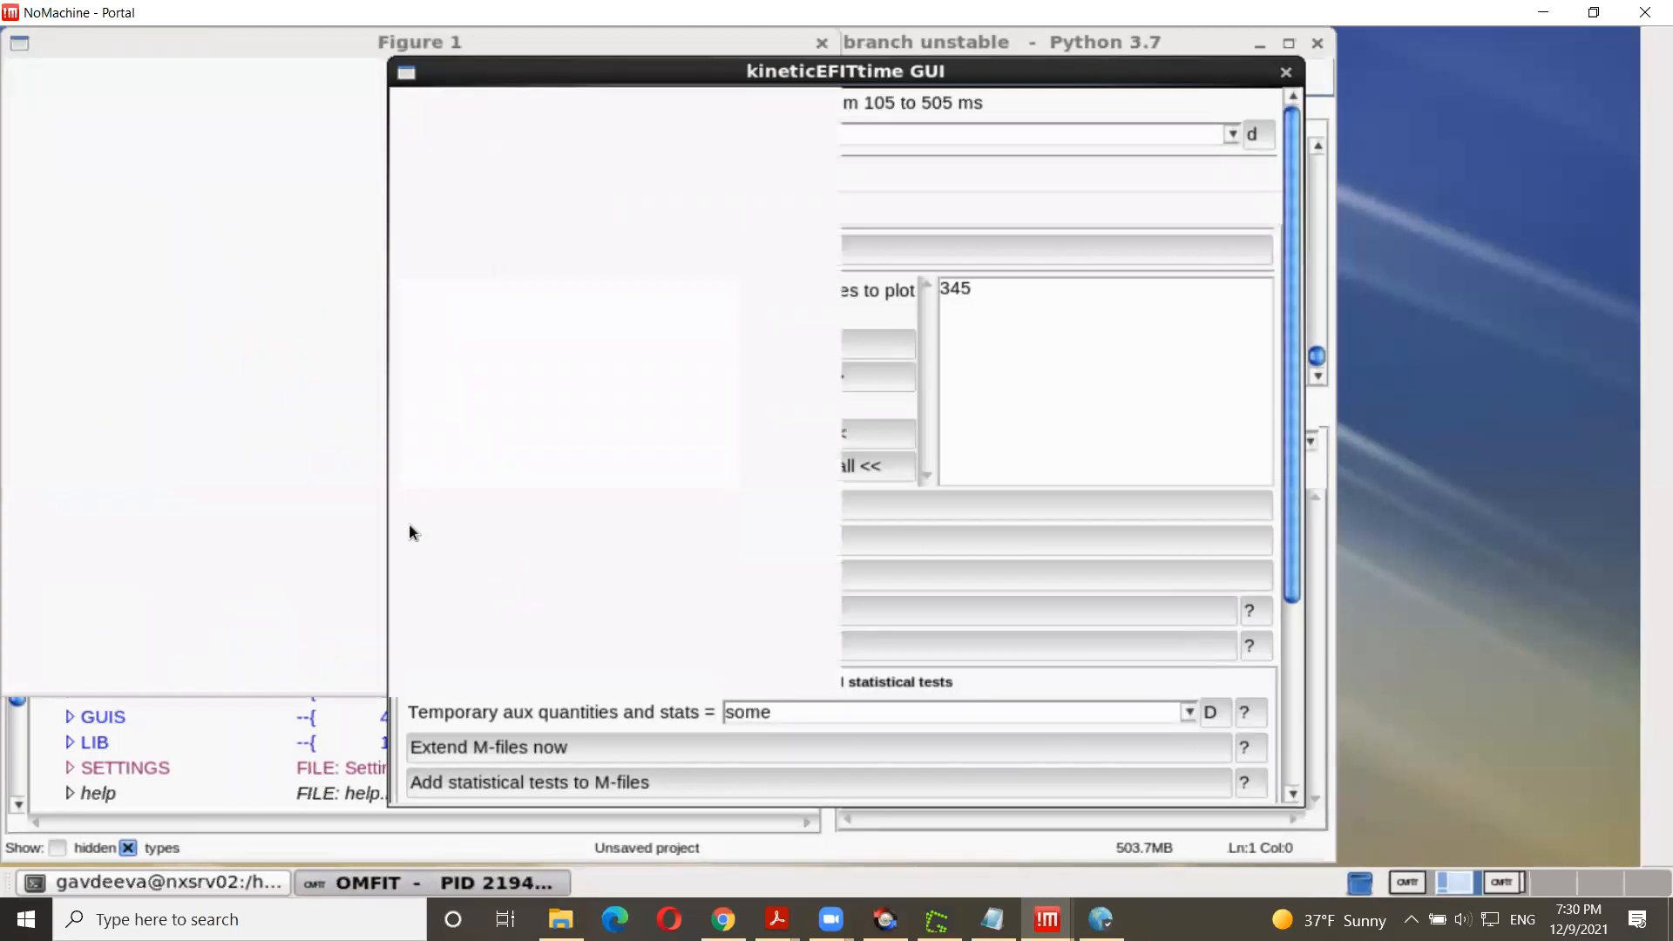
click(336, 47)
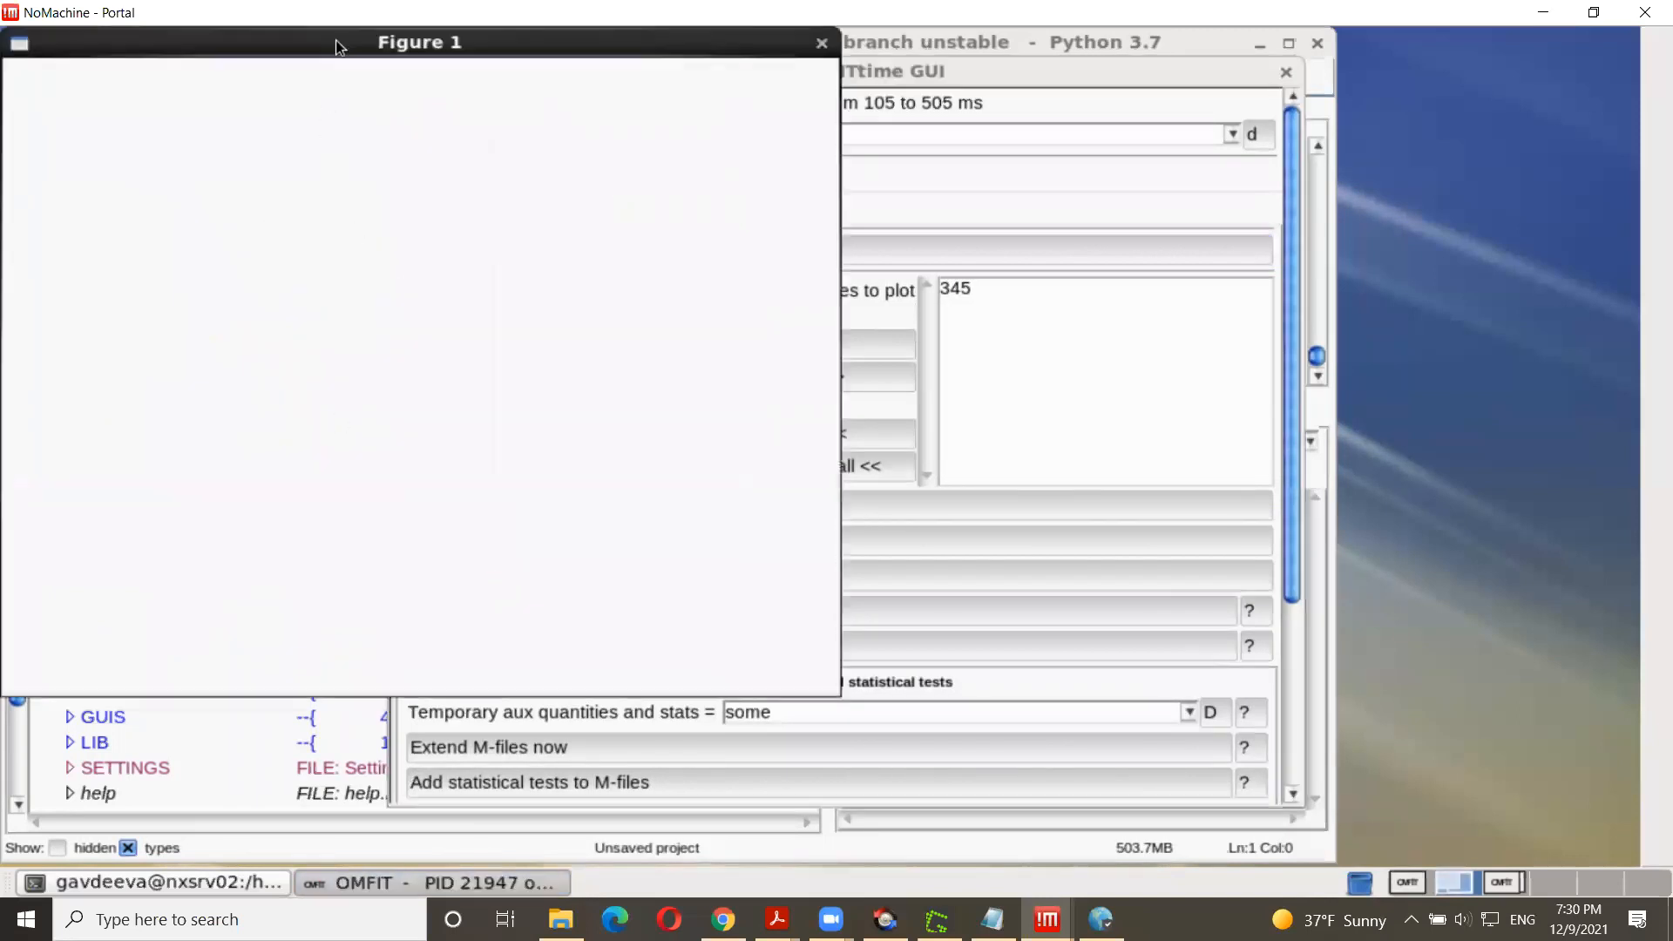
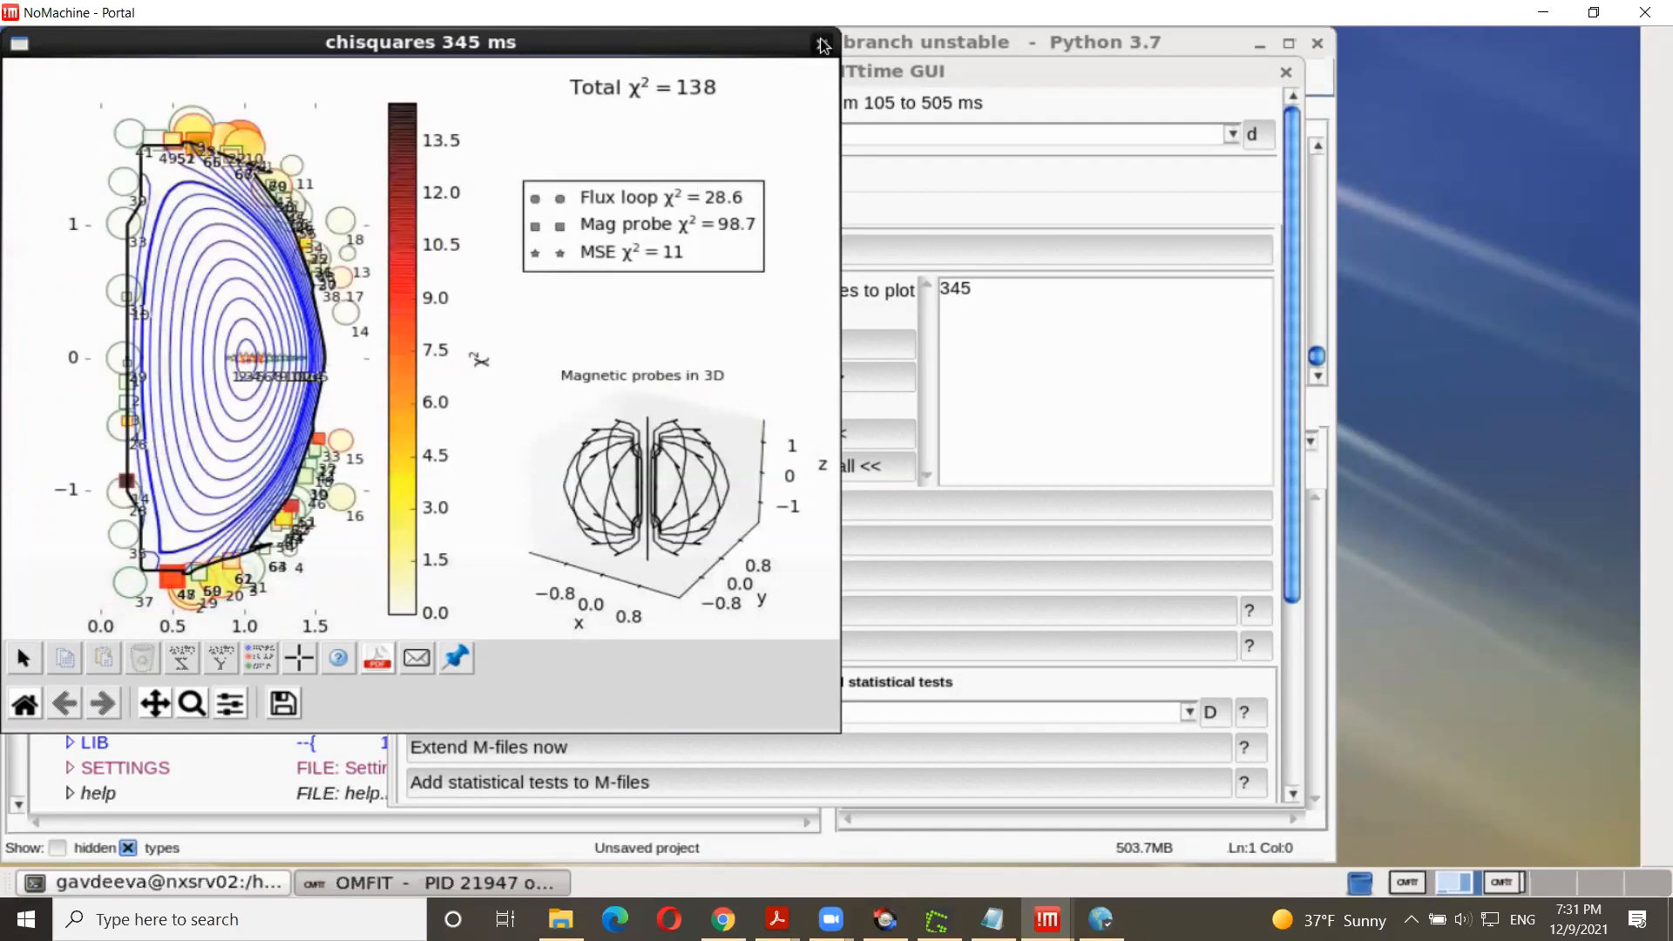
click(822, 42)
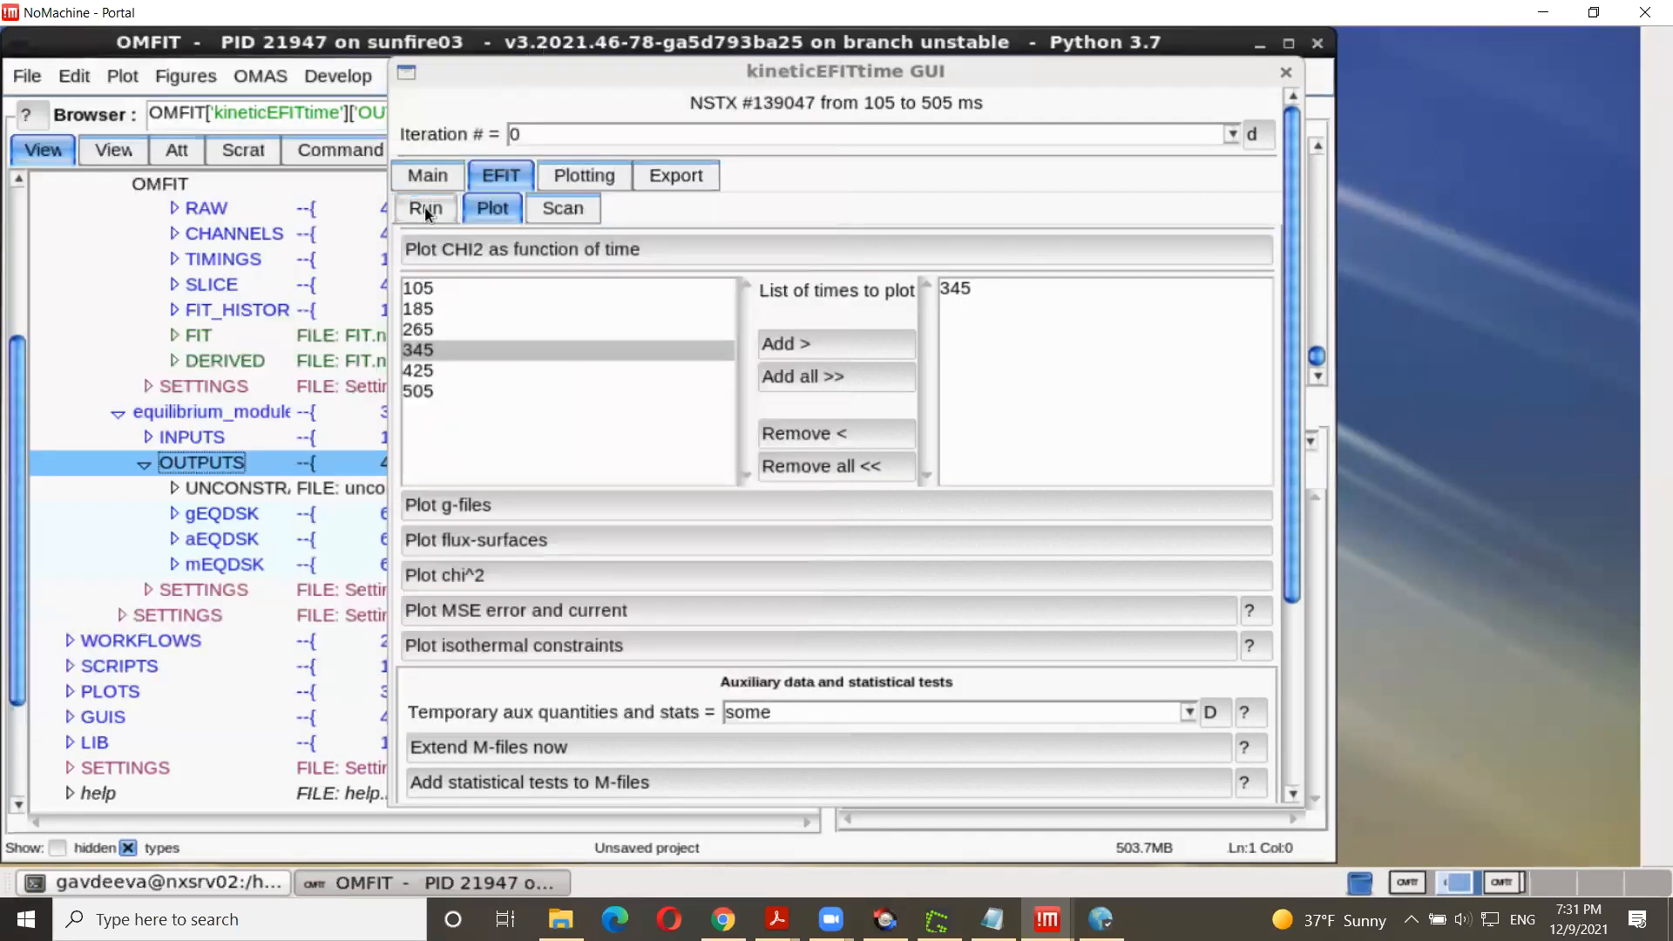
Step: Review the EFIT run settings for solution relaxation, convergence error and maximum number of iterations, including the relaxation help text
click(426, 207)
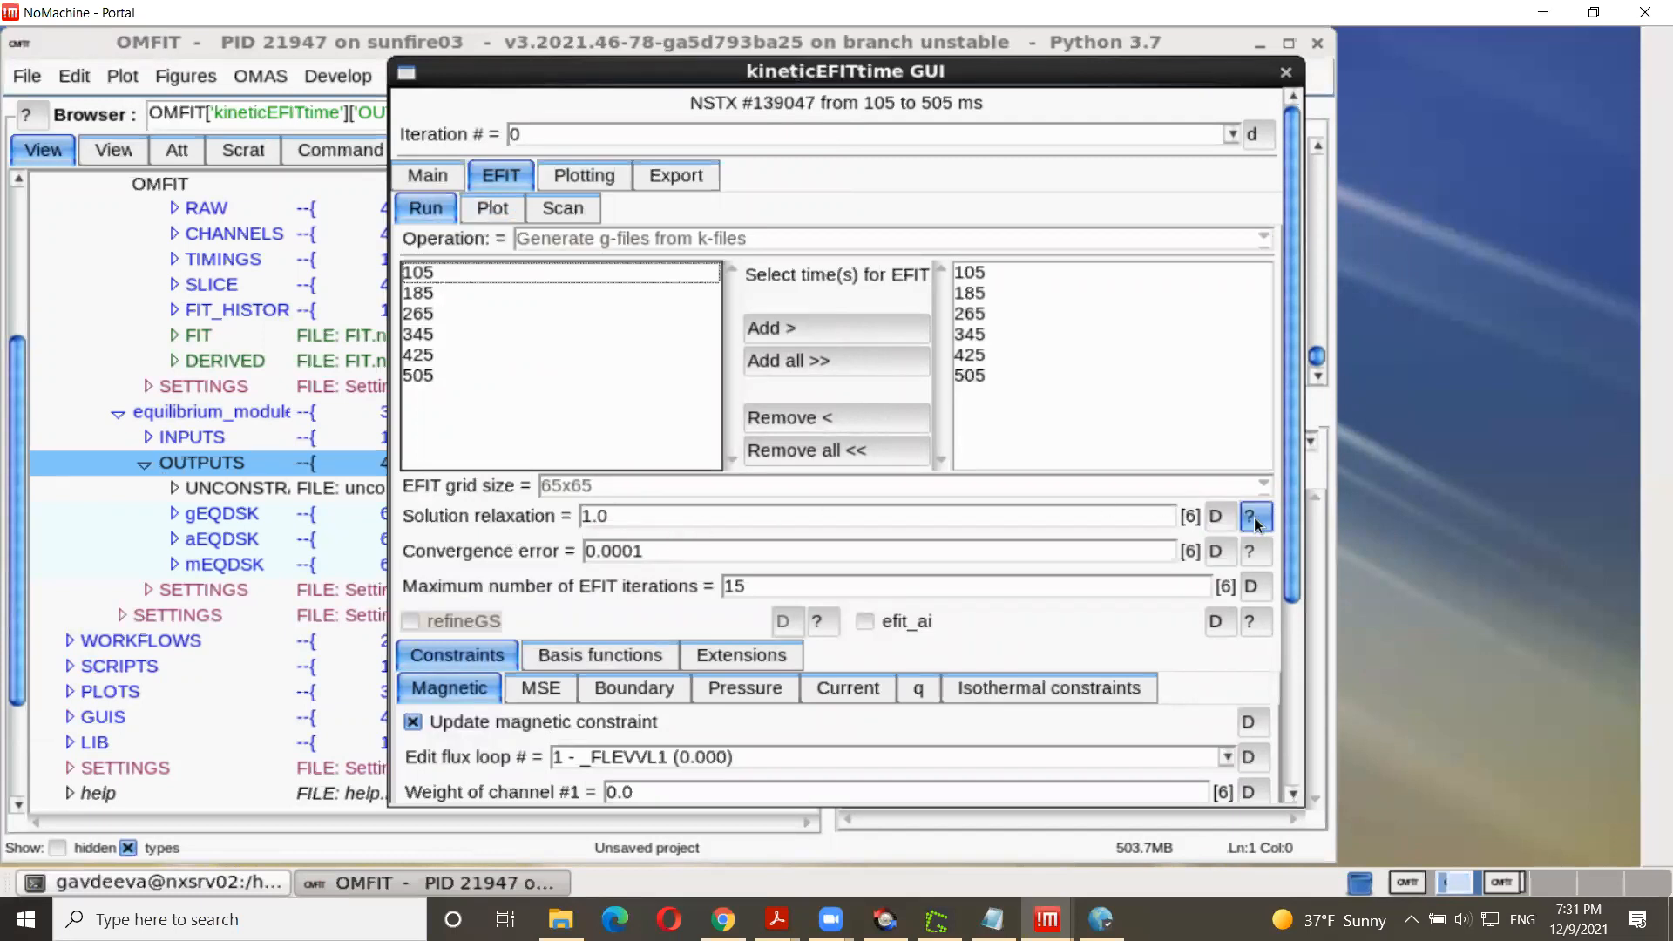
mouse_move(1255, 522)
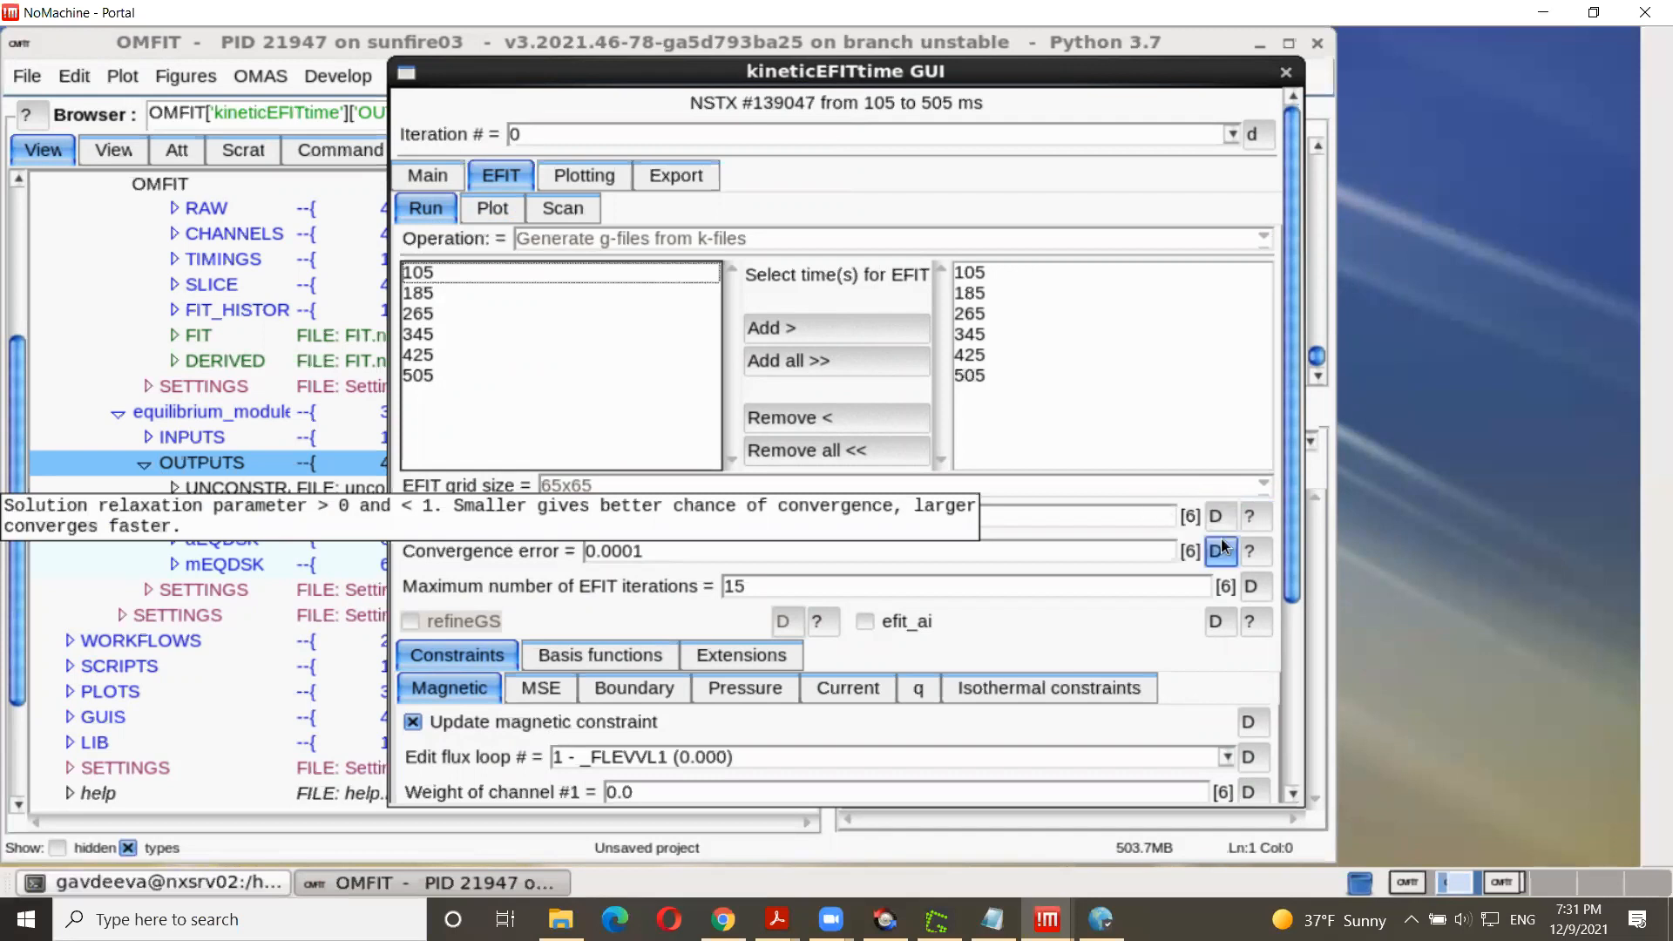
click(768, 586)
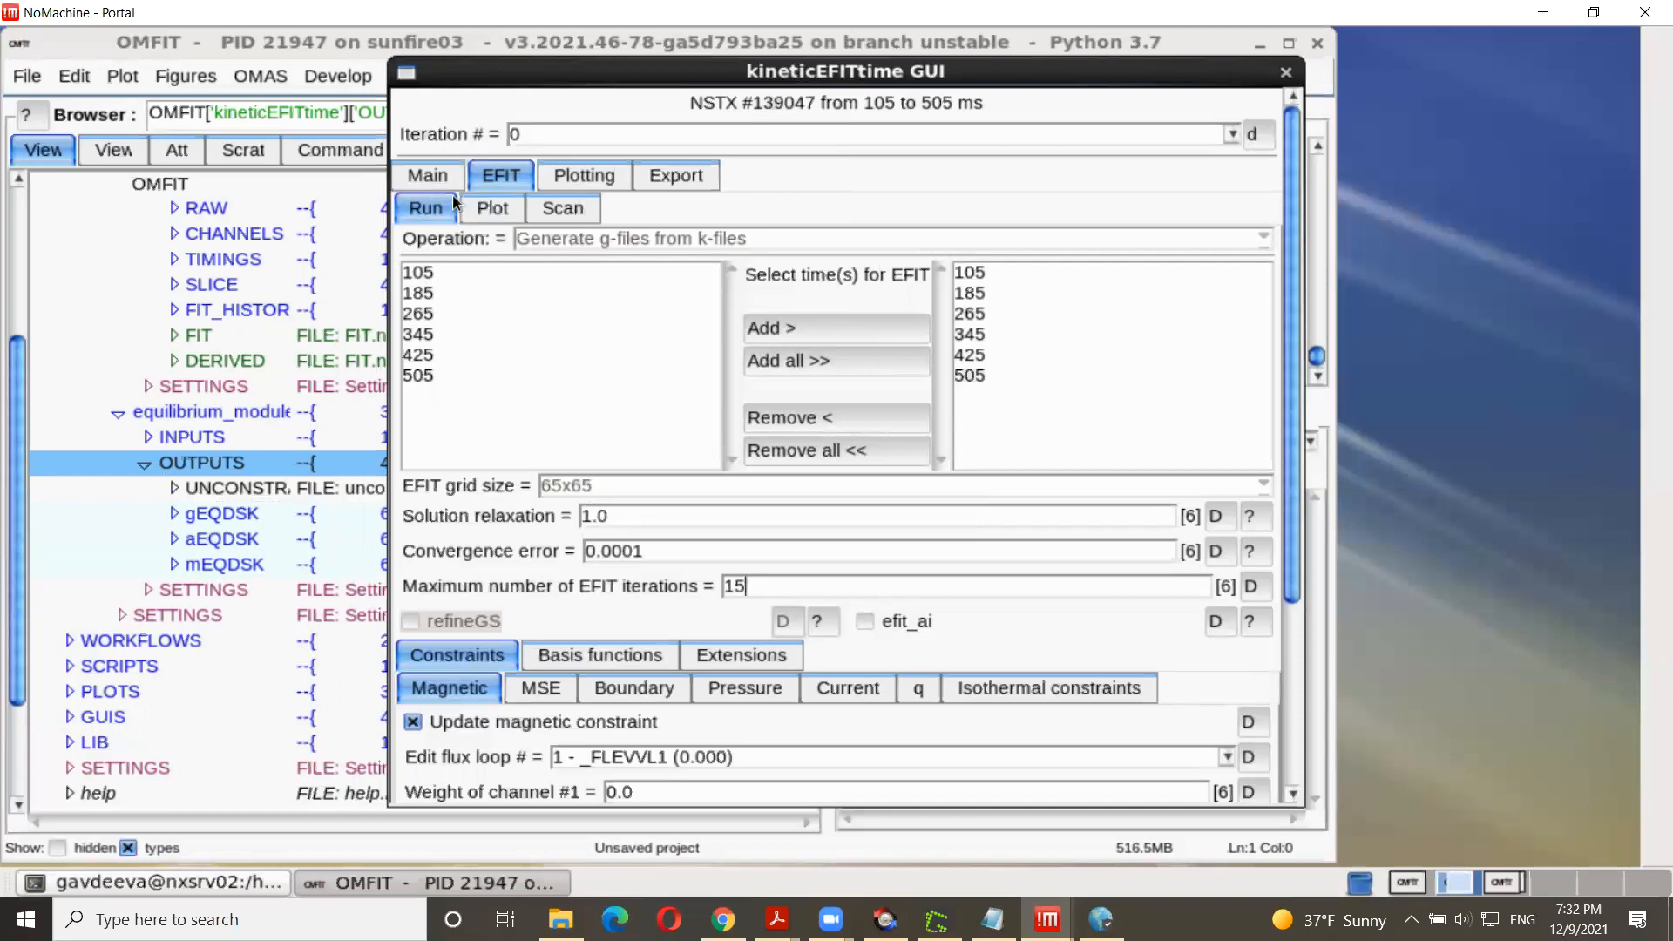
Step: Set the kineticEFITtime iteration number to 1
click(441, 174)
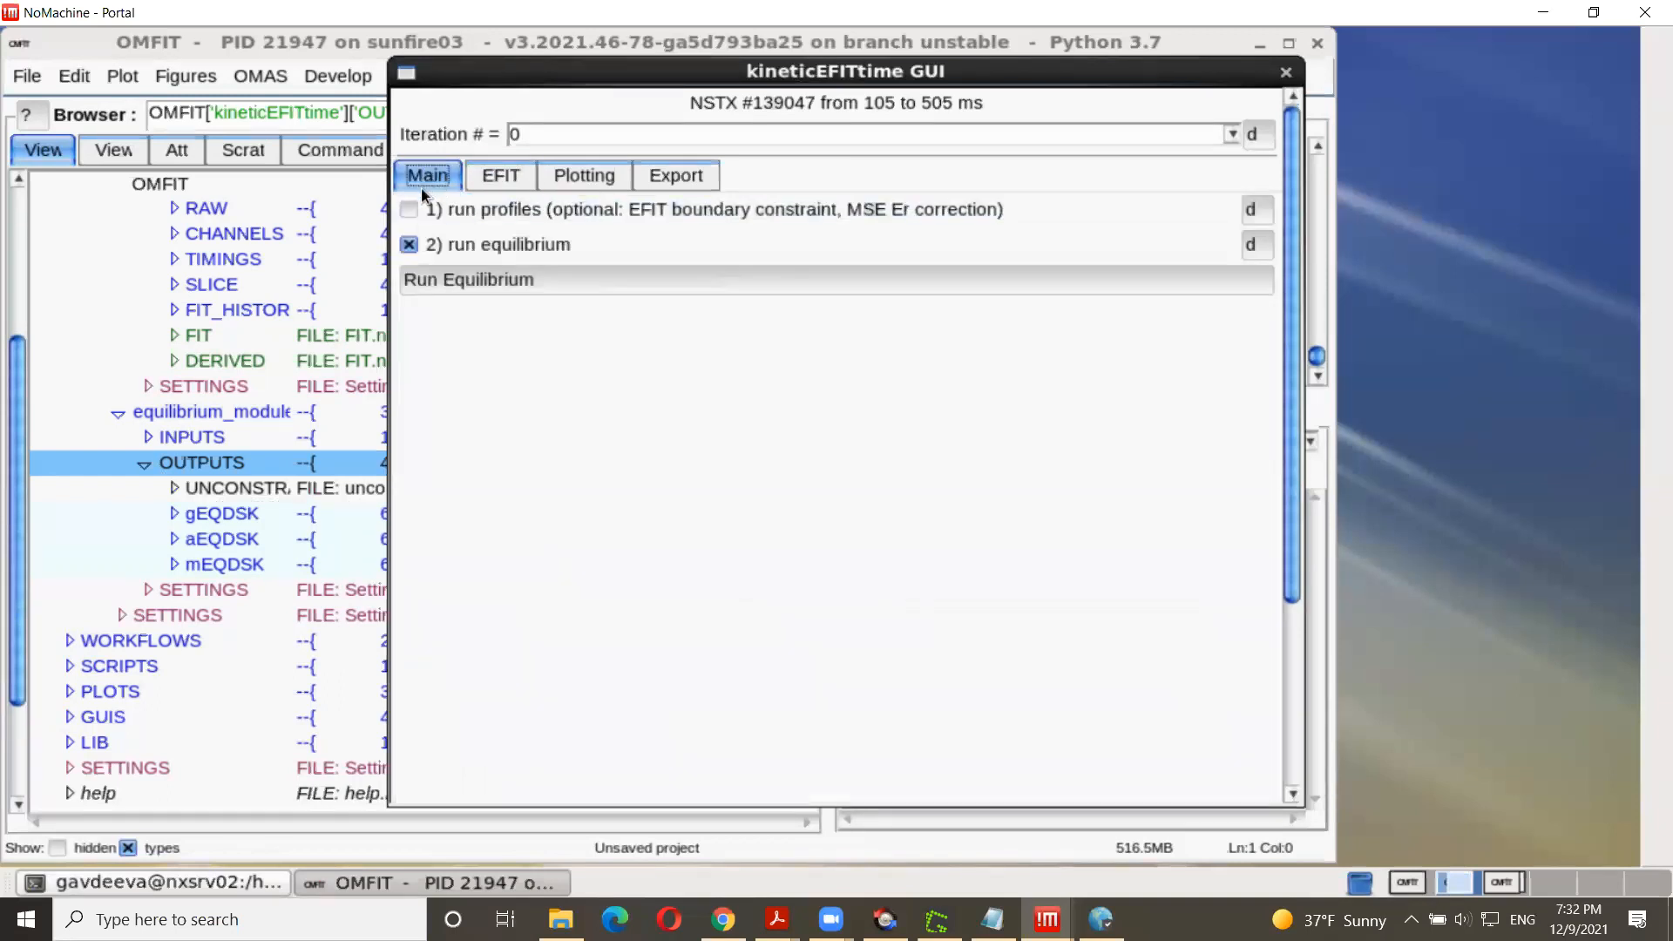
click(514, 131)
text(1)
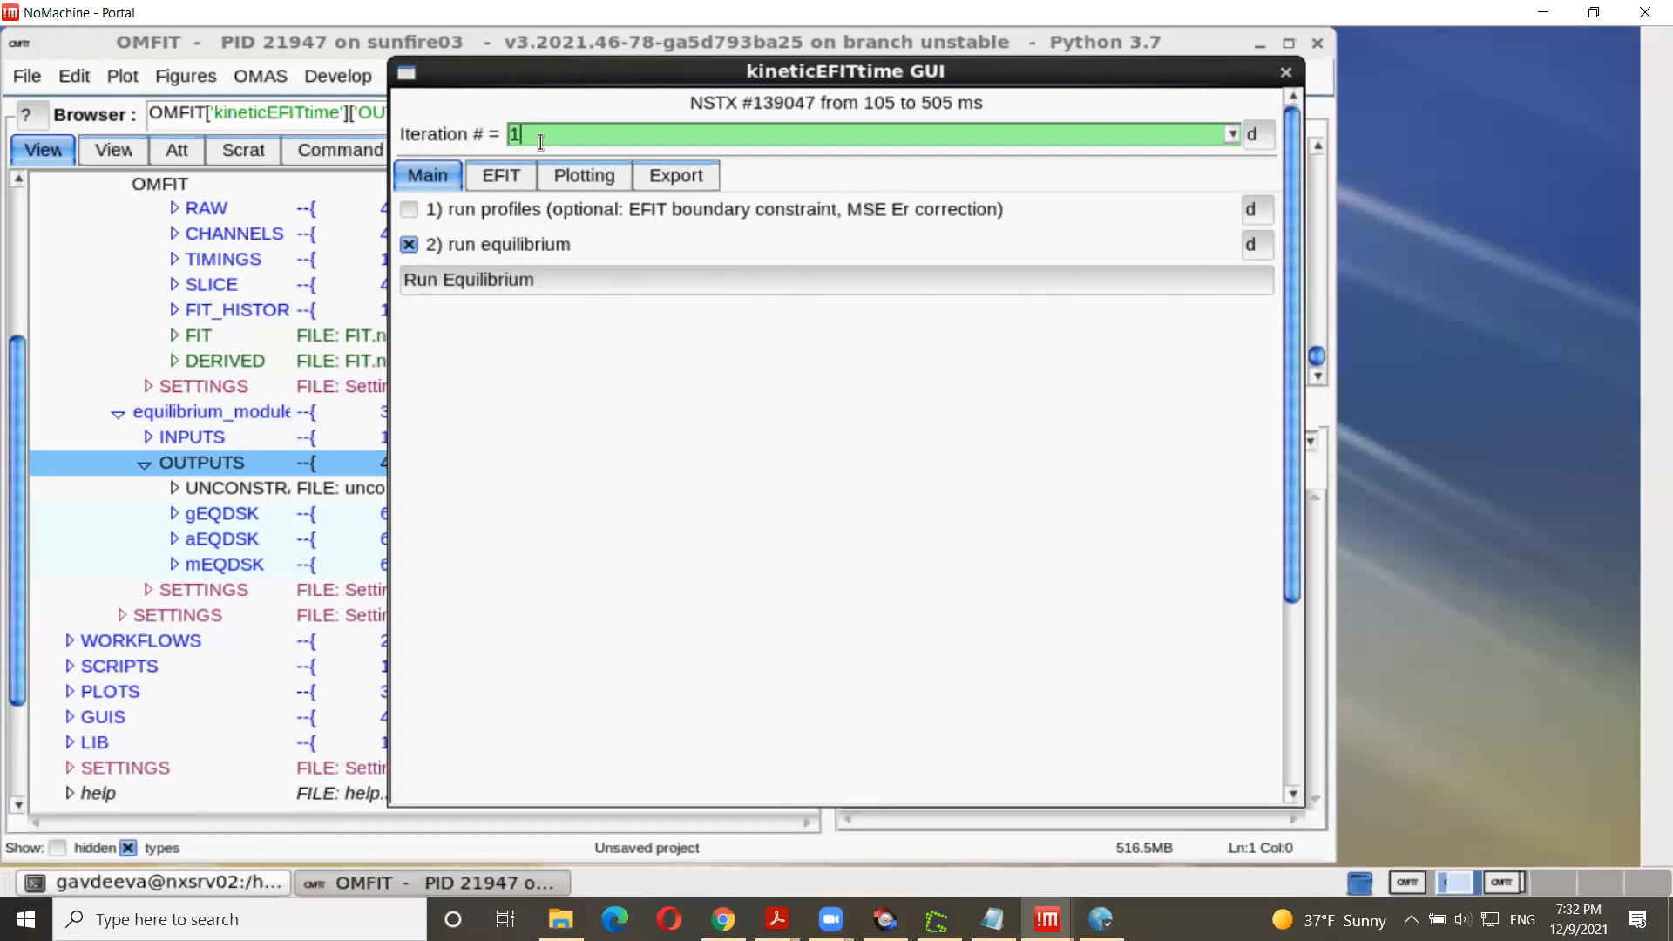
key(Return)
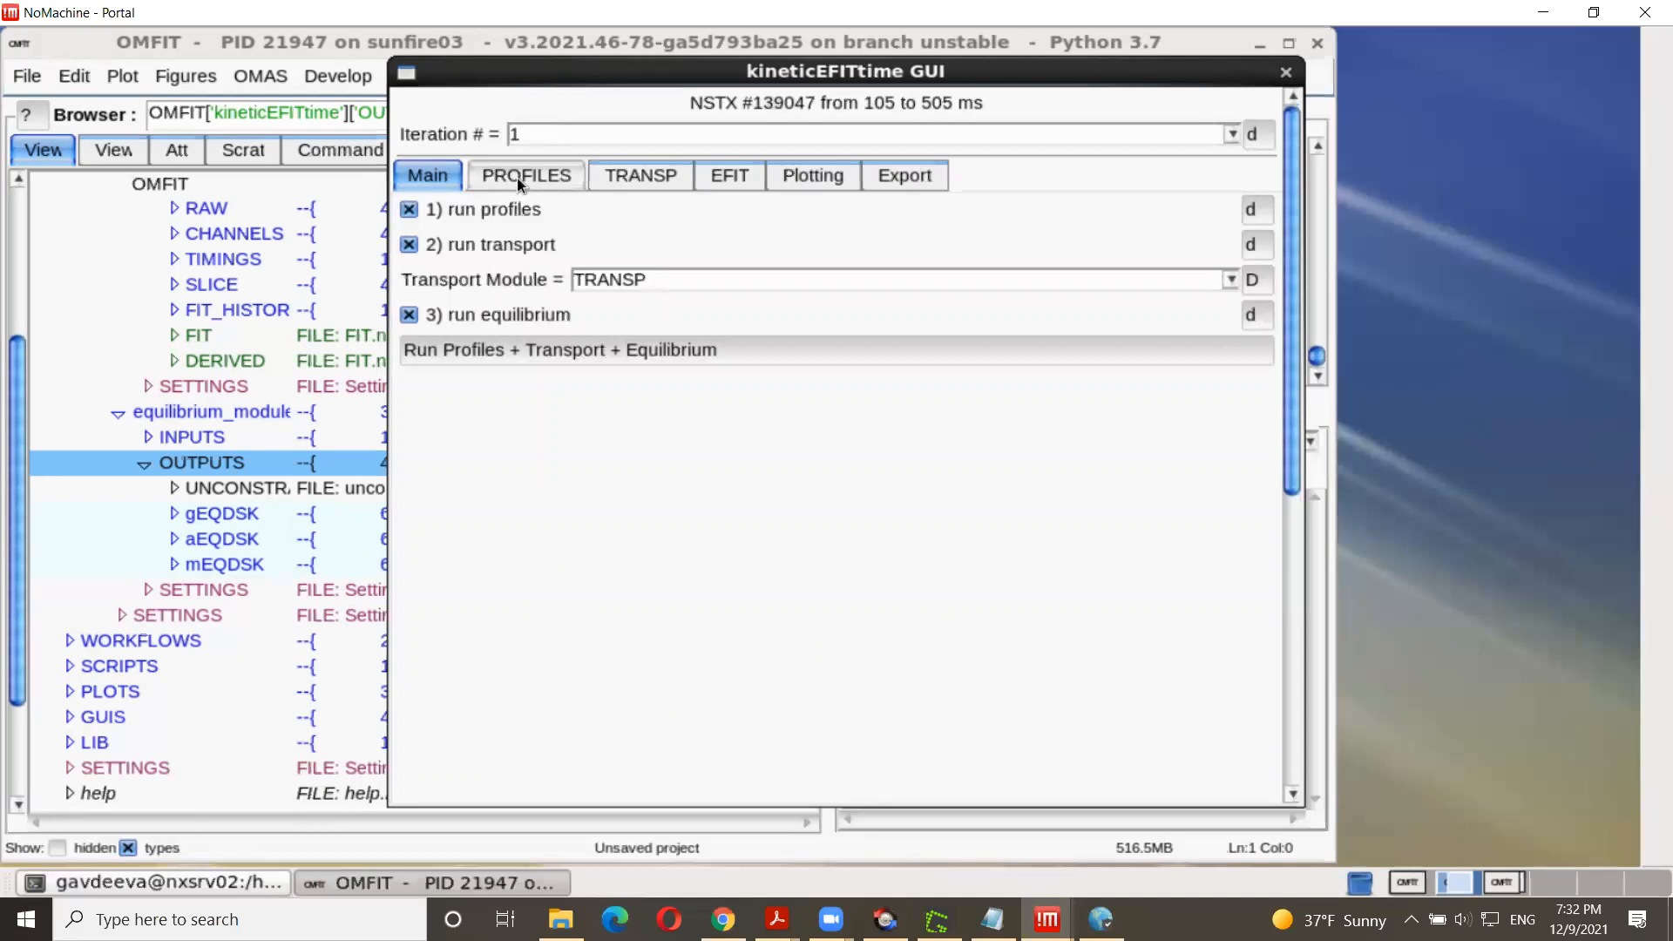
Step: For the iteration 1 profiles, remap all data to flux surfaces and slice all data with the existing averaging settings
click(517, 178)
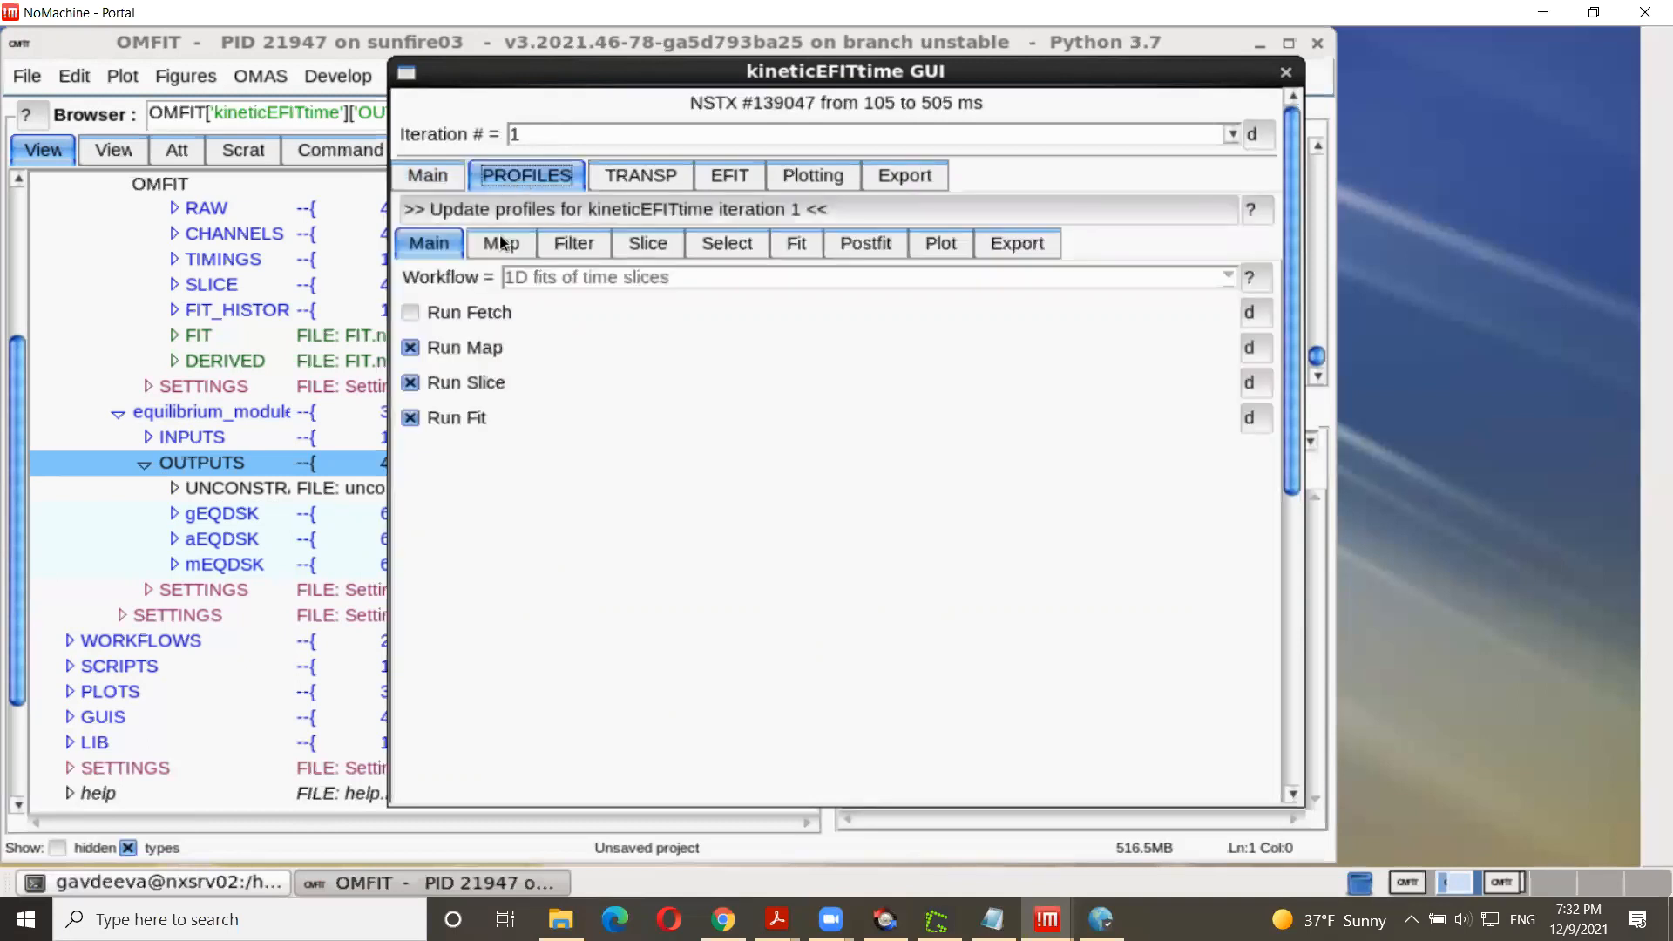
click(502, 247)
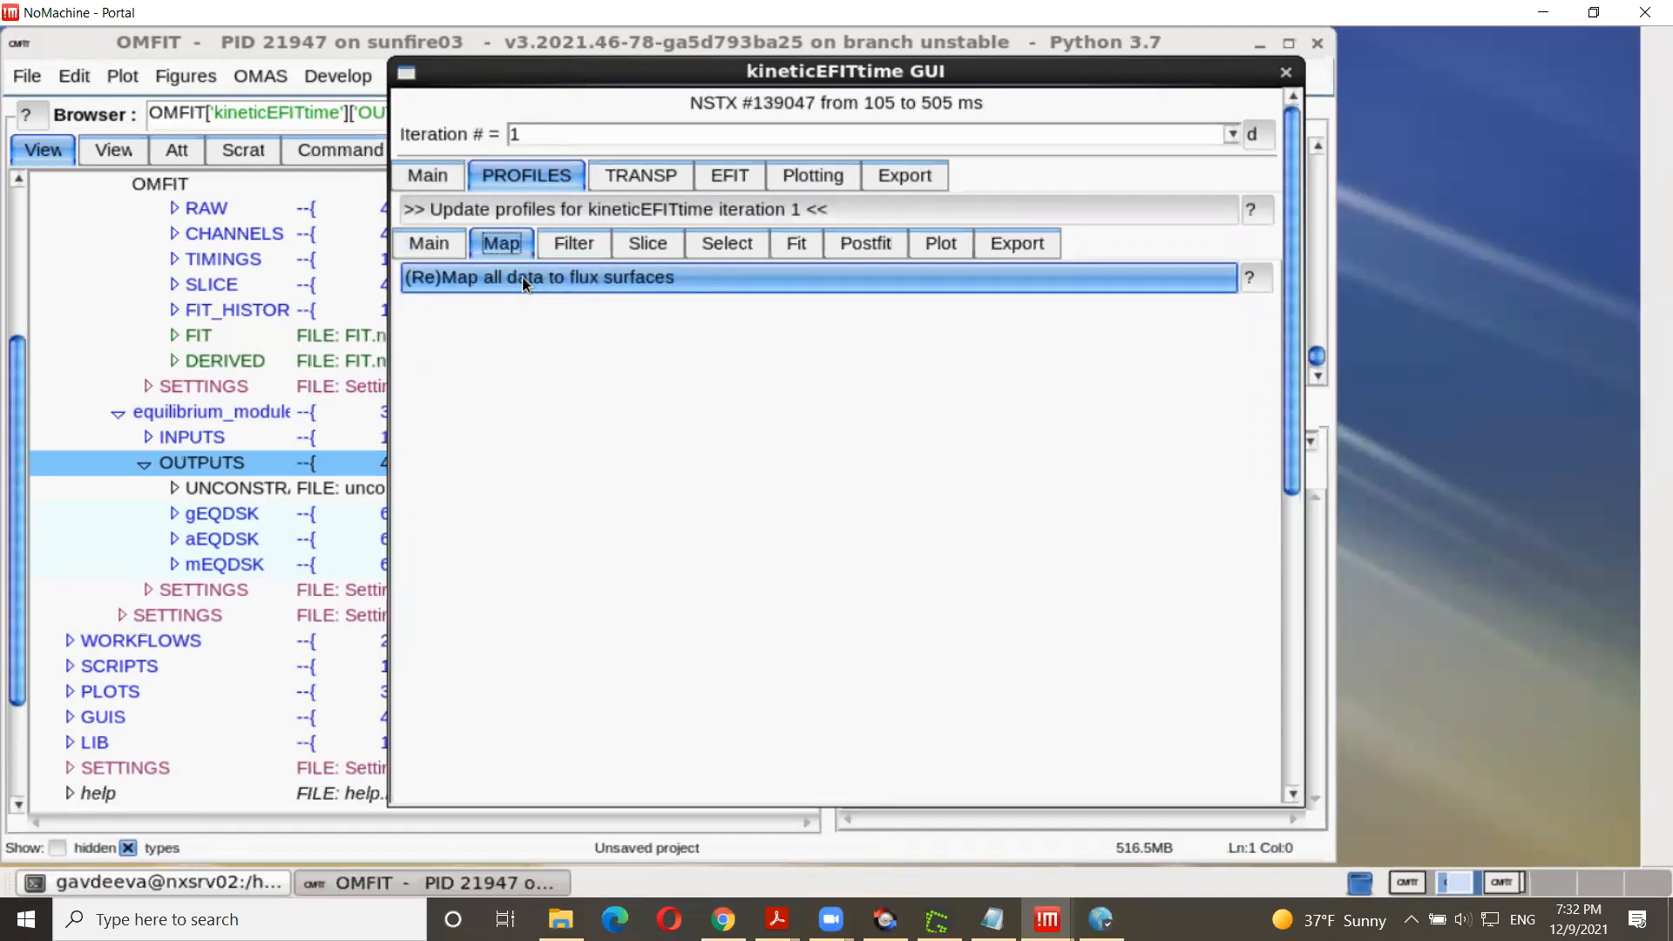
click(509, 281)
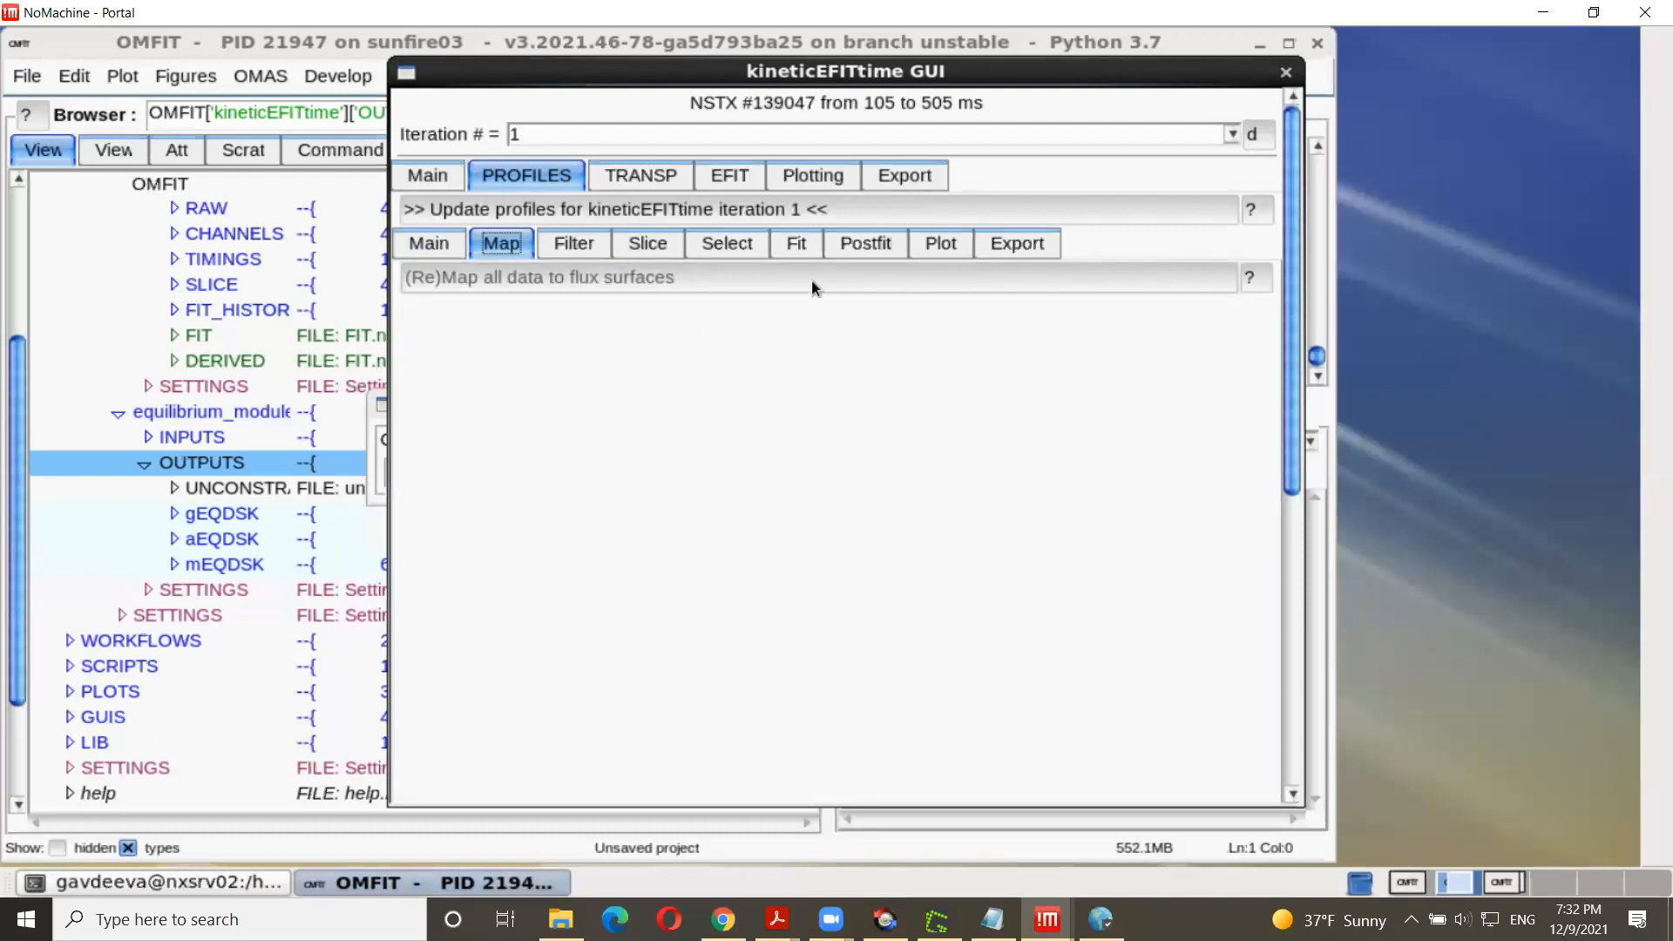
drag(819, 79, 548, 72)
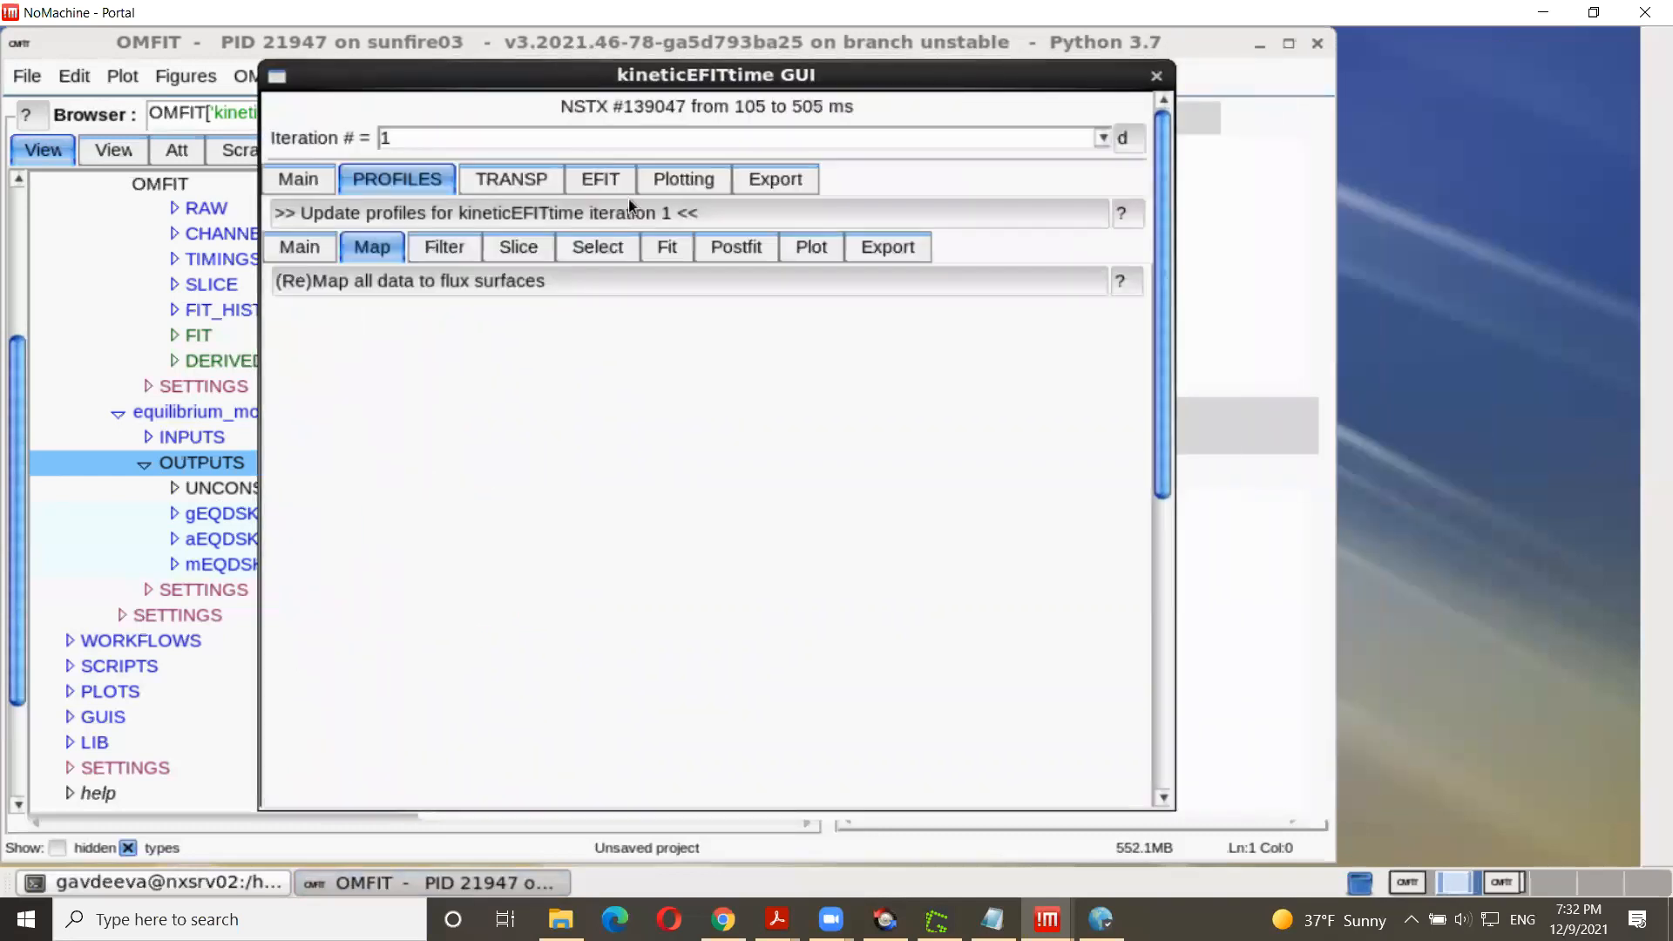
click(517, 246)
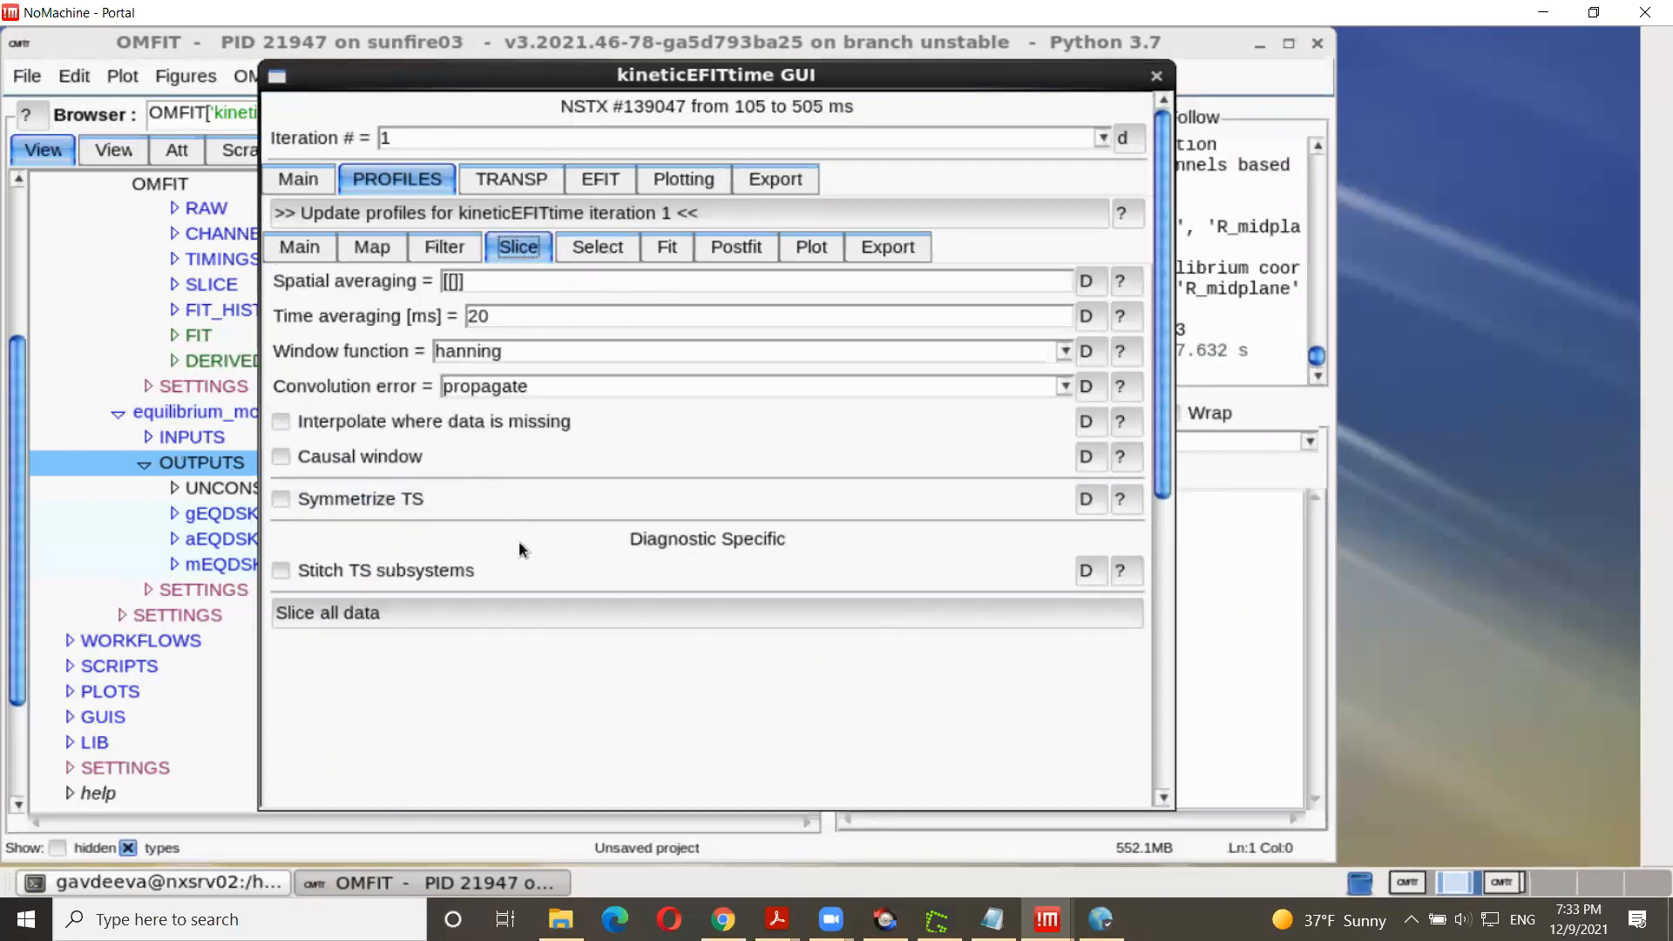
click(456, 610)
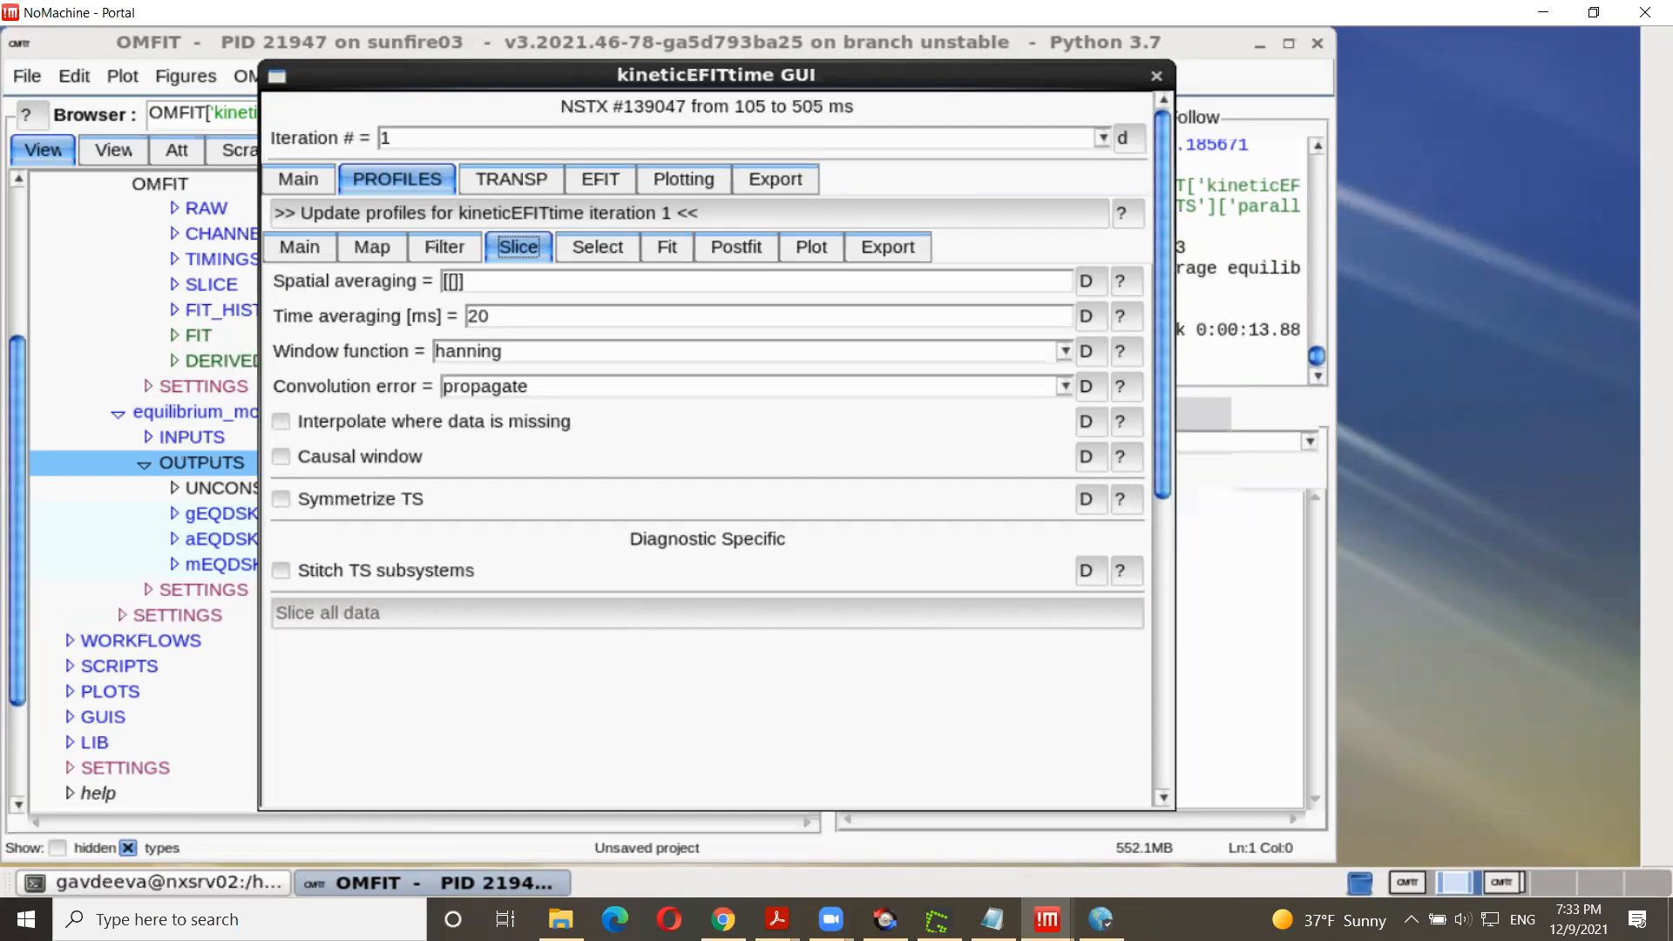
Step: Switch to Chrome, reload the OMFIT website and look through its Learn page for the courseware and tutorial series videos
click(723, 920)
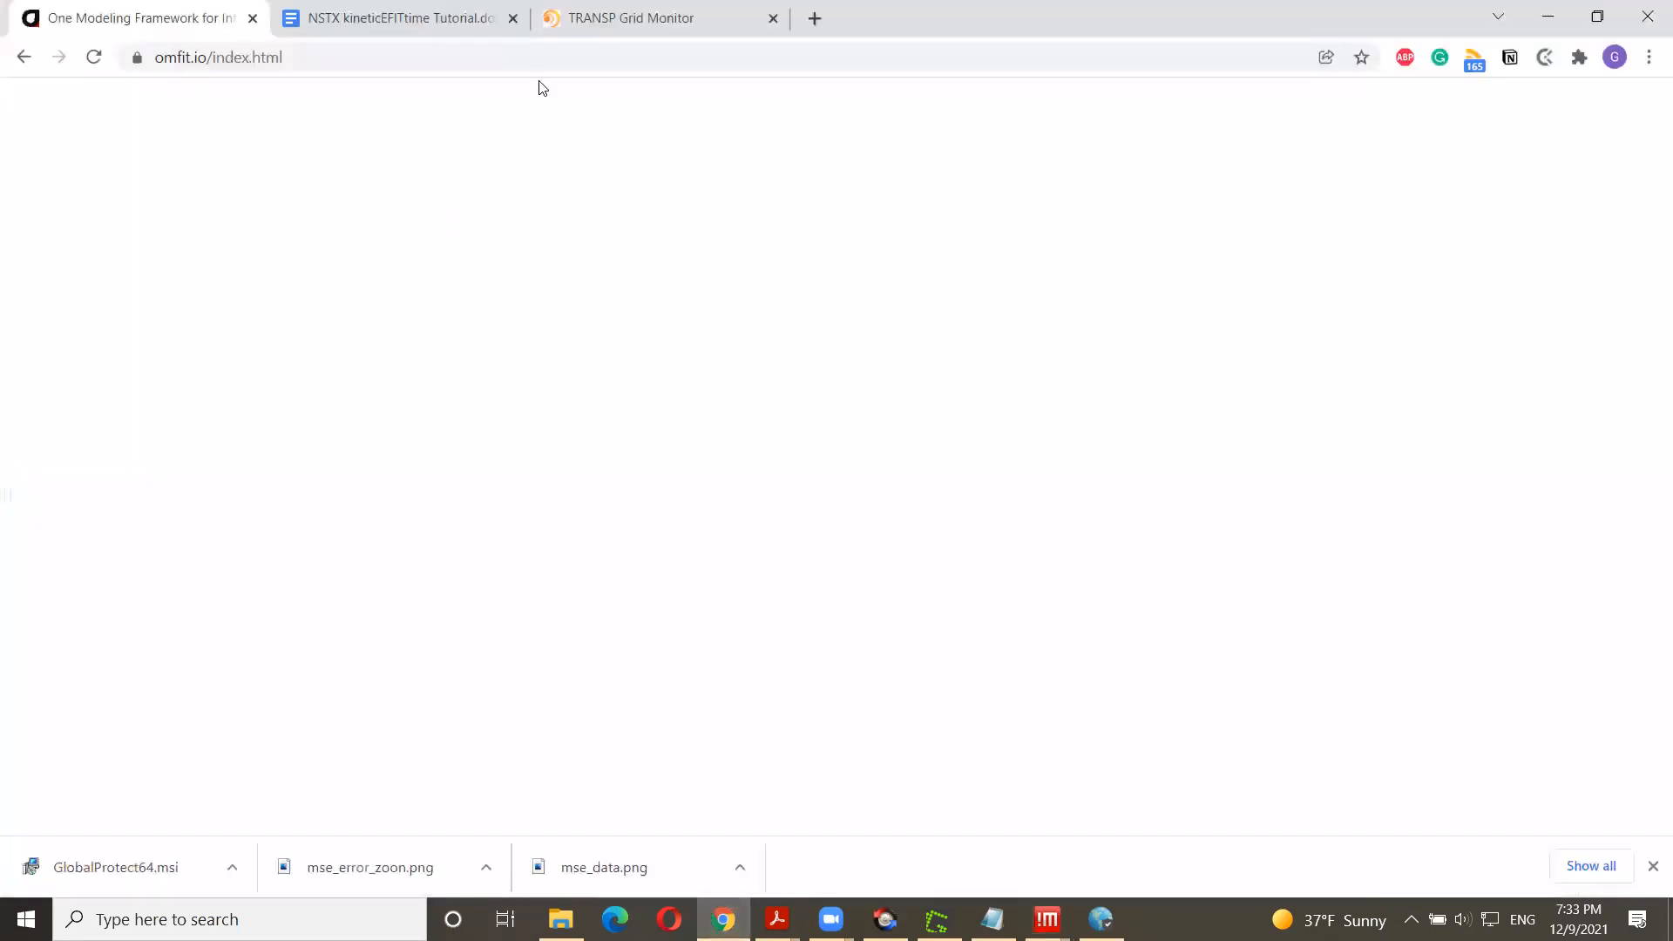
click(95, 59)
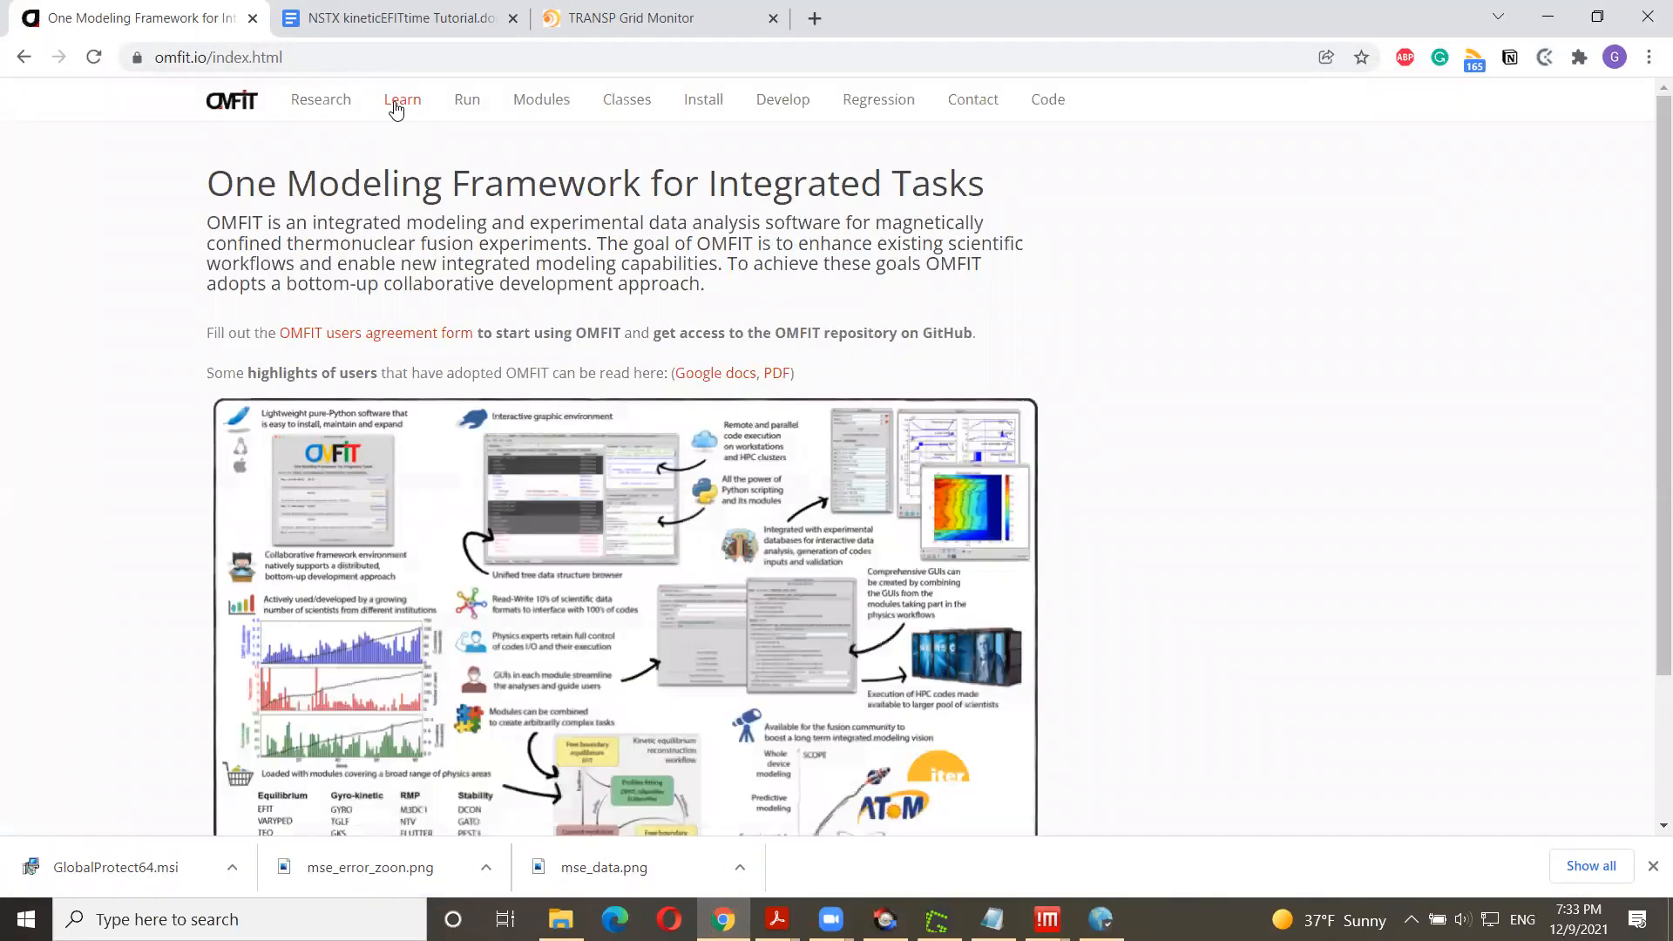
click(398, 111)
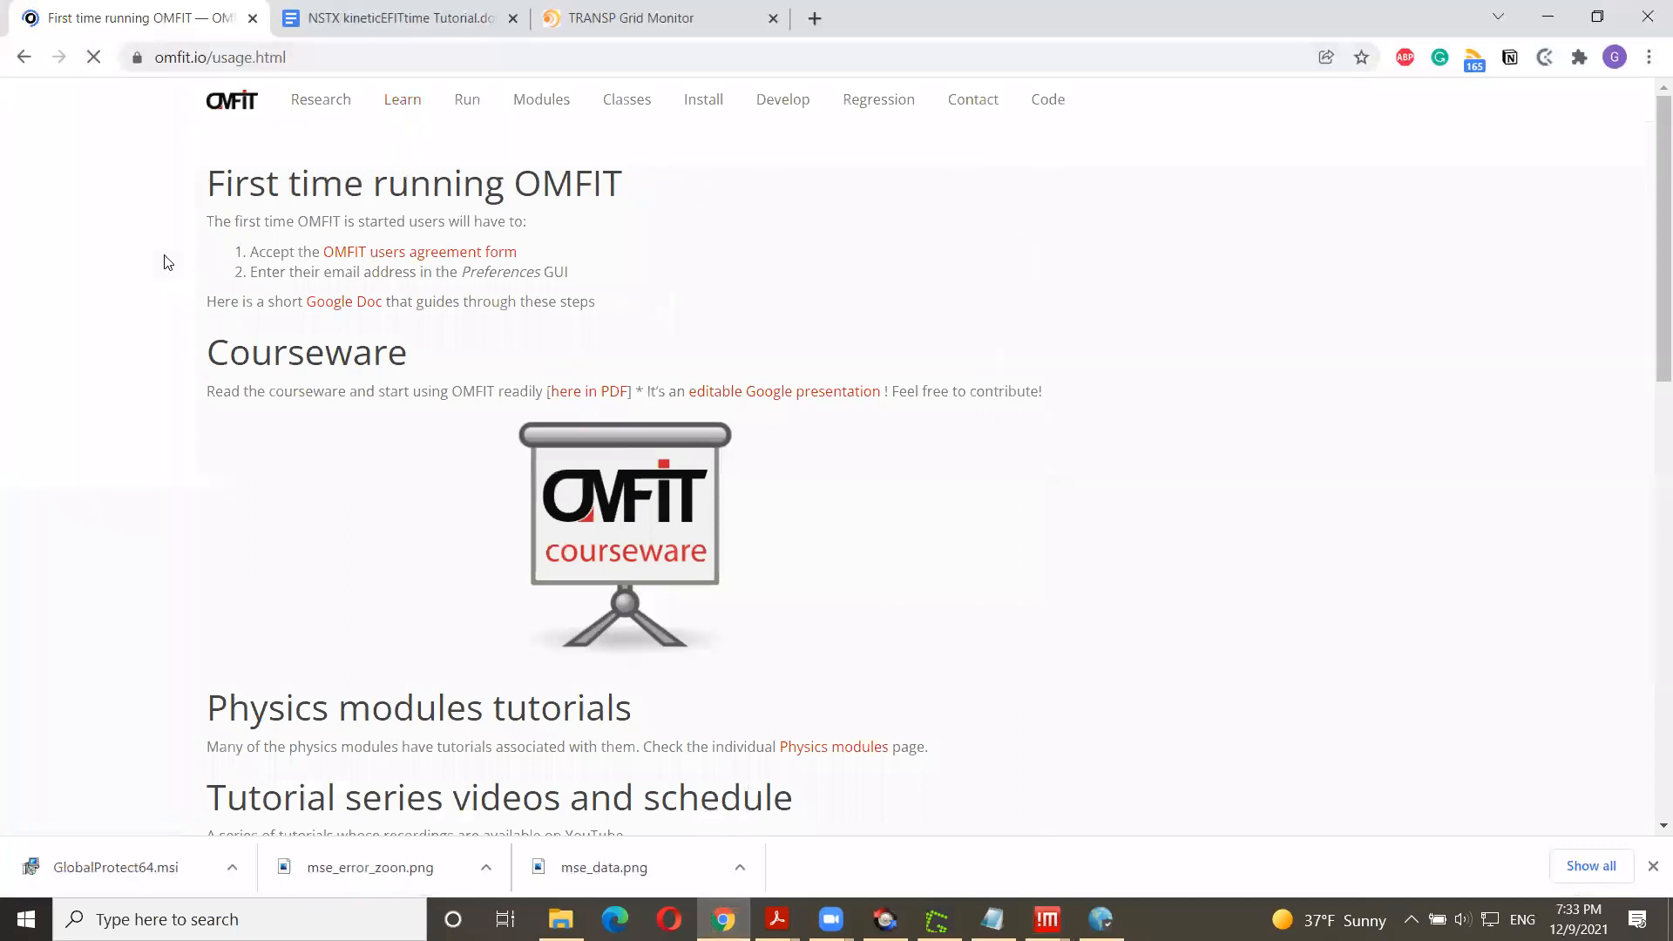
scroll(188, 299, down, 3)
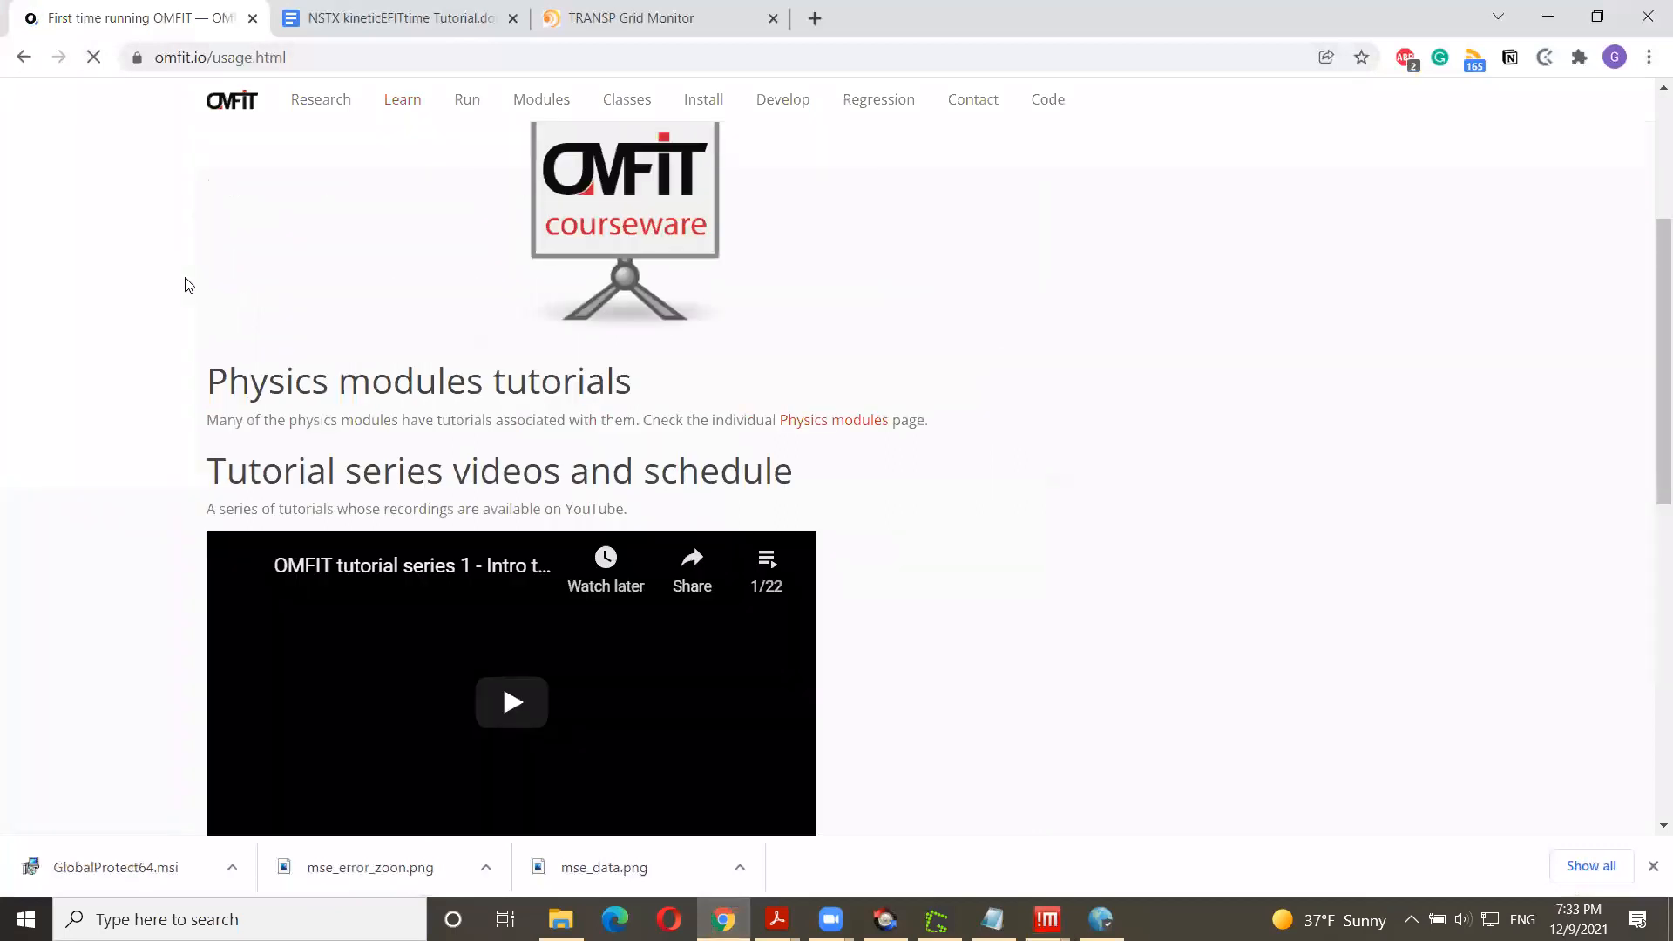
scroll(186, 274, down, 4)
scroll(186, 274, down, 2)
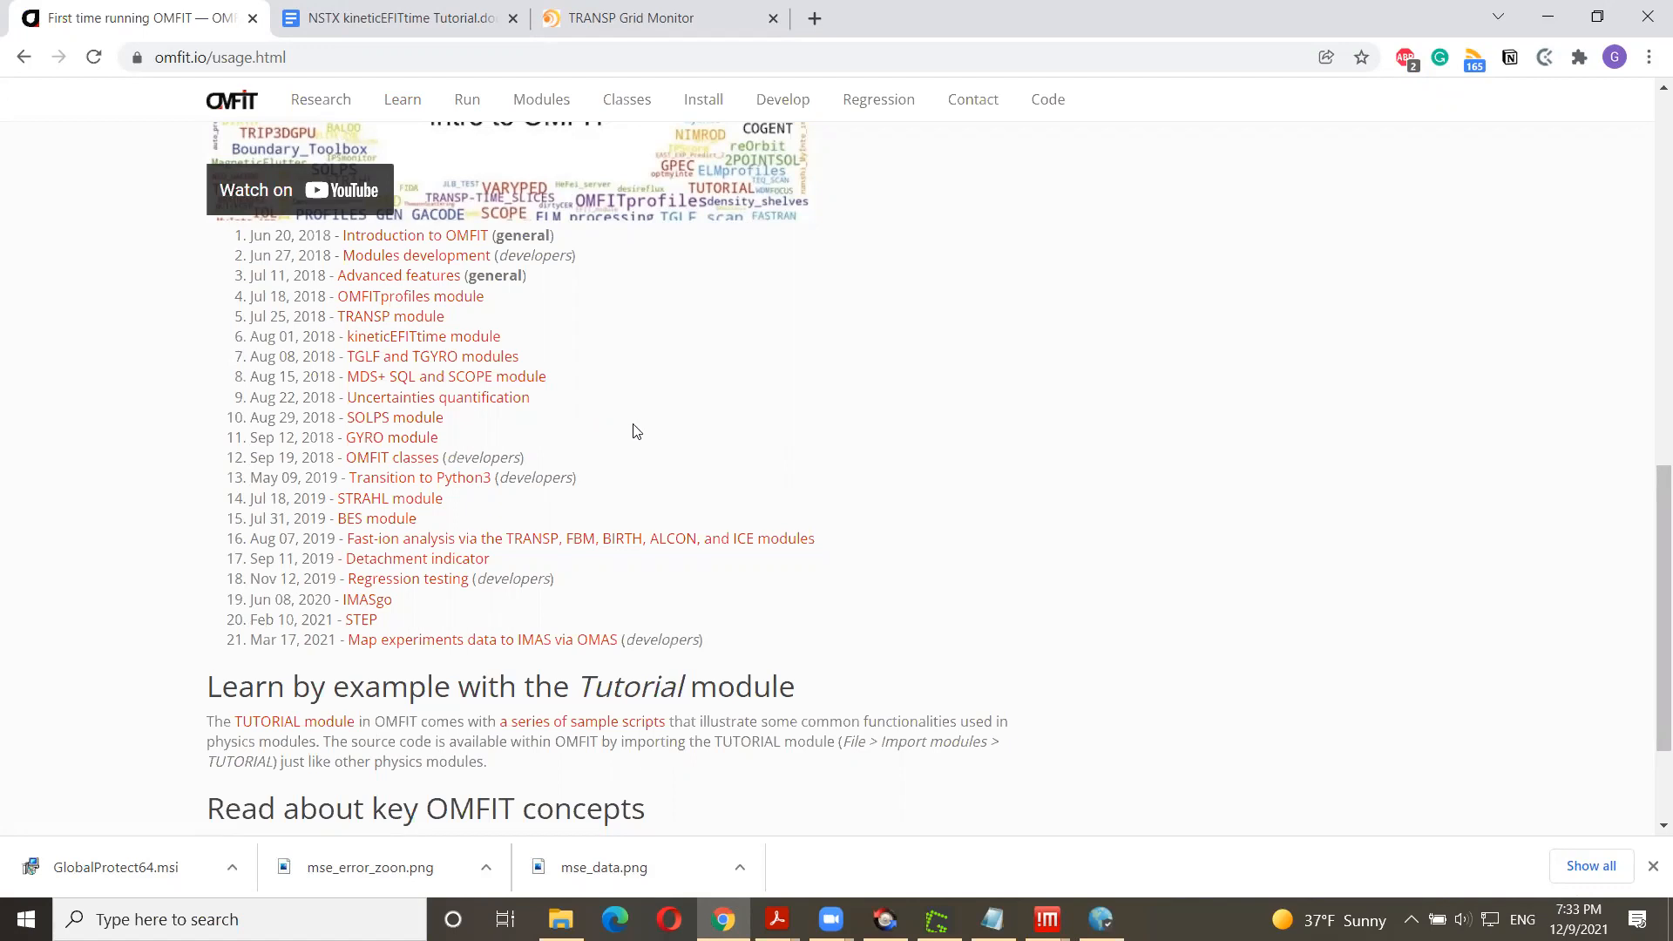
scroll(652, 405, up, 9)
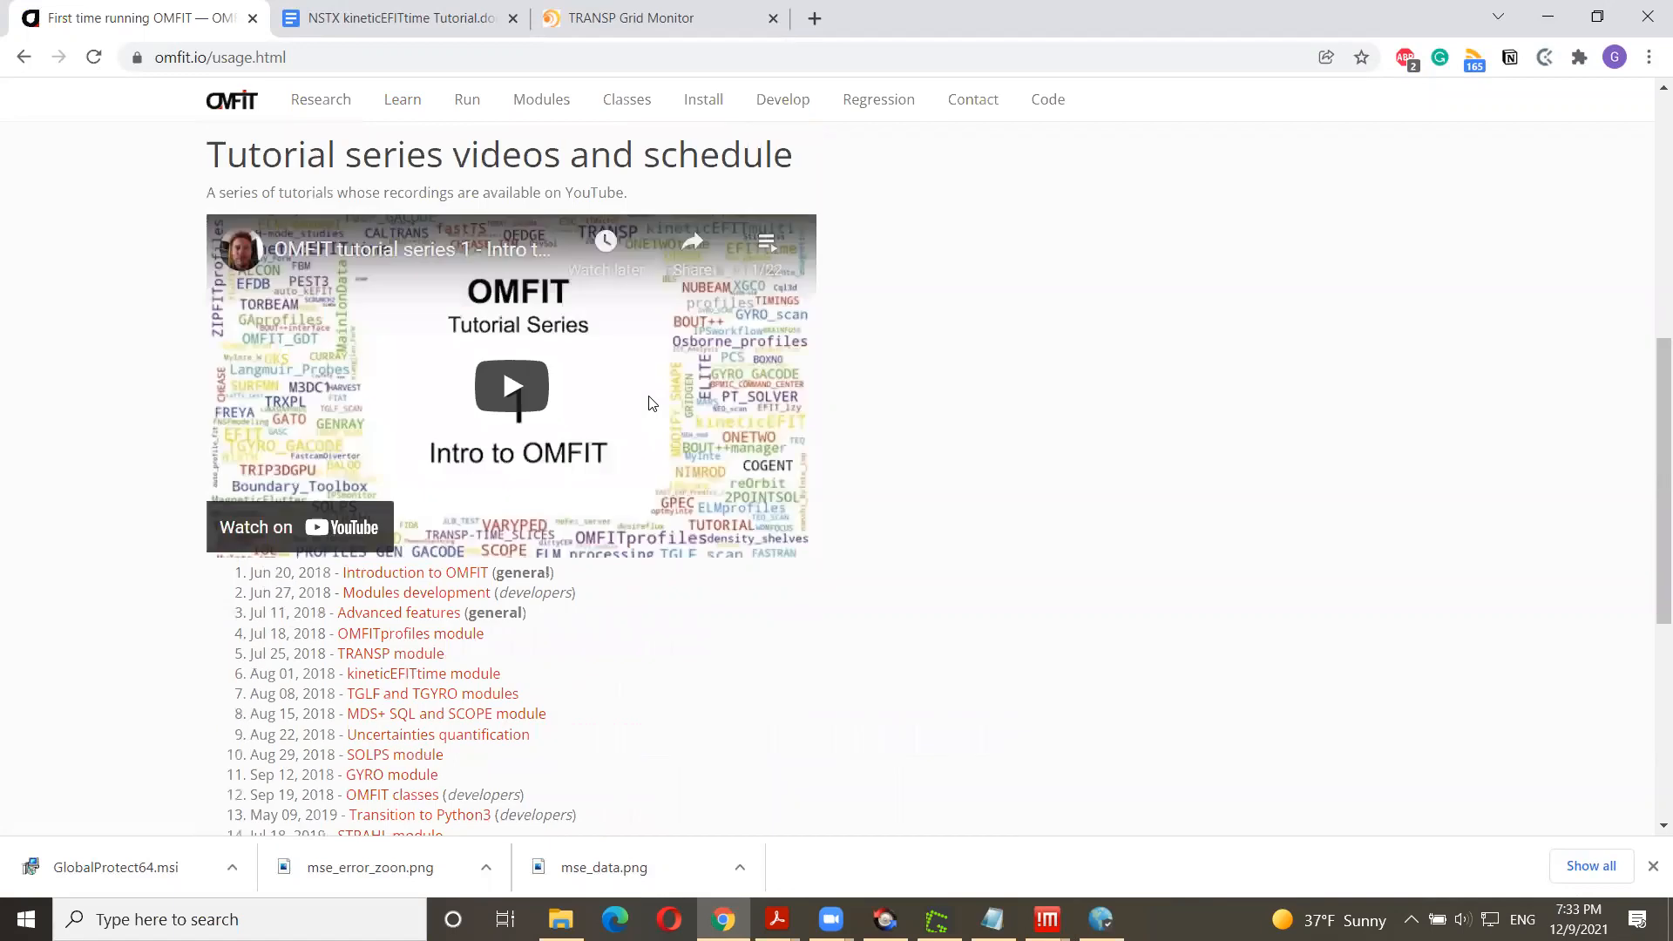
scroll(697, 381, up, 2)
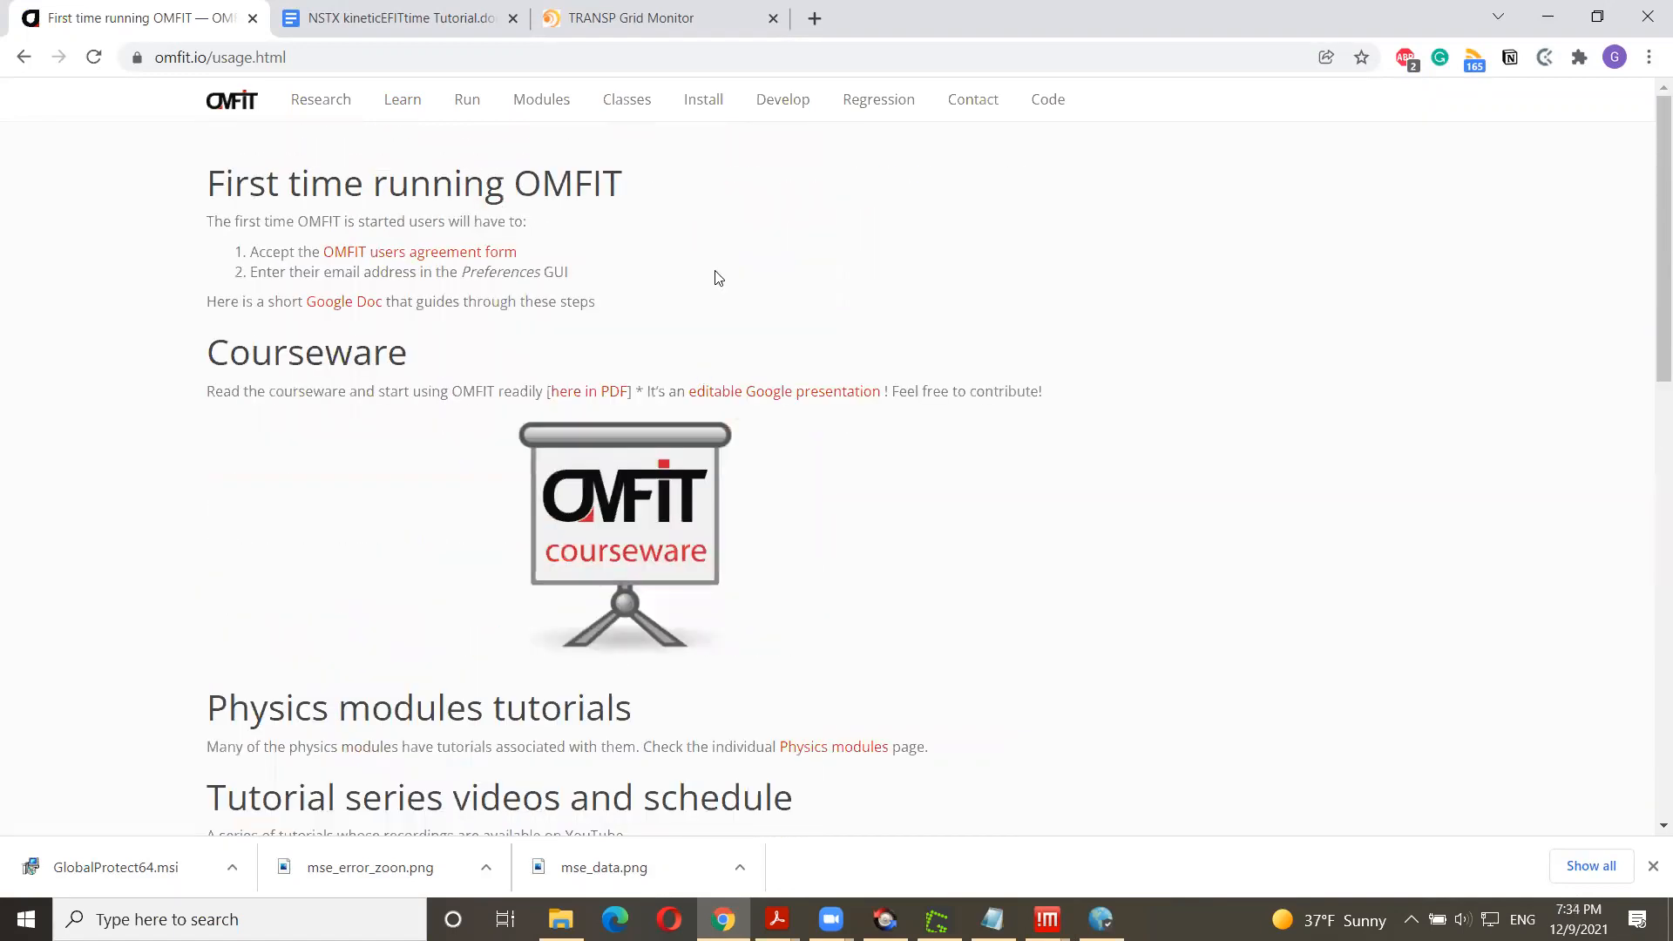
Step: Open the OMFIT website's Physics modules list and look through its modules for available tutorials
click(539, 102)
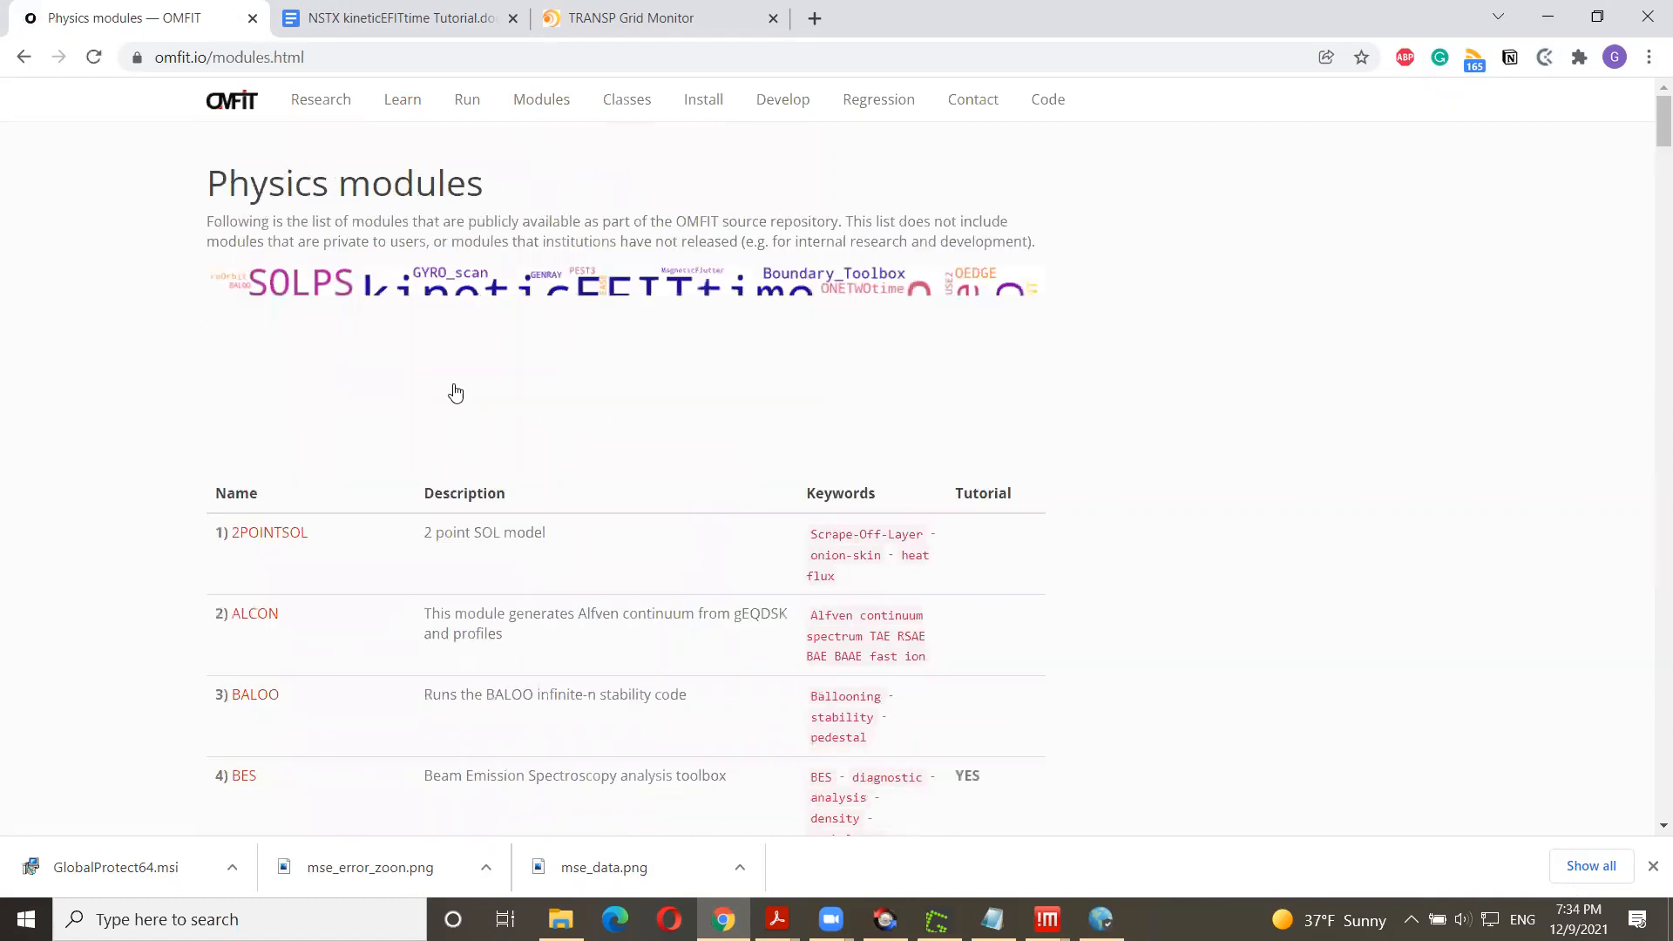
scroll(397, 514, down, 15)
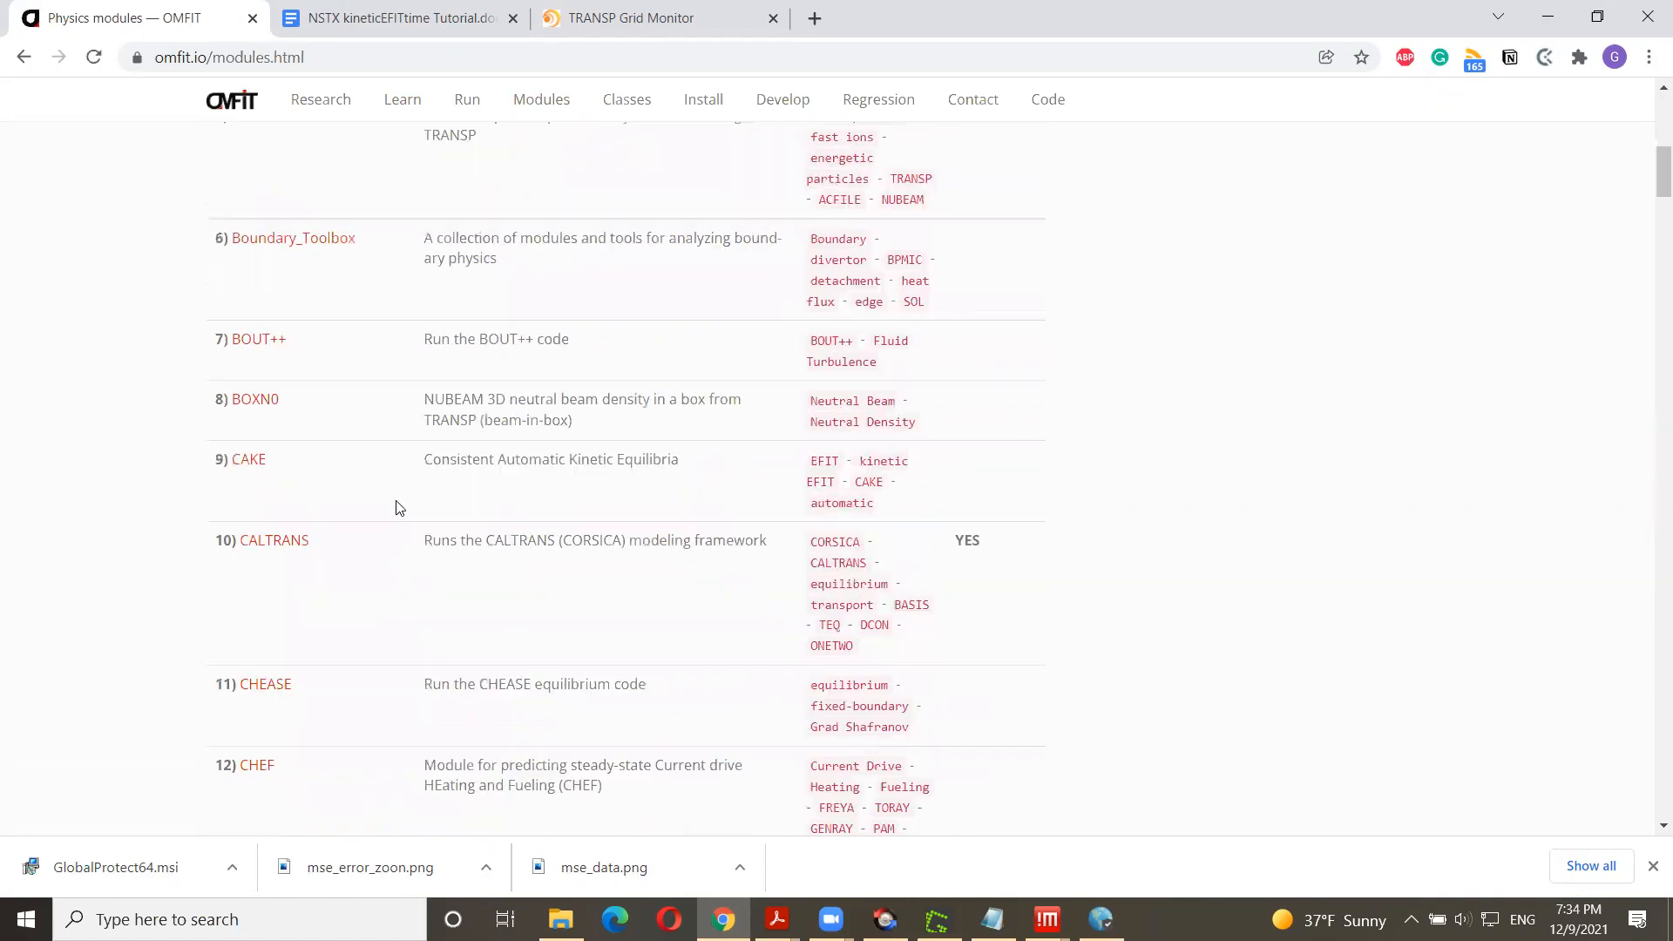
Step: Find kineticEFITtime in the OMFIT physics modules list and review its documentation, including the workflows and tutorials
scroll(397, 504, down, 20)
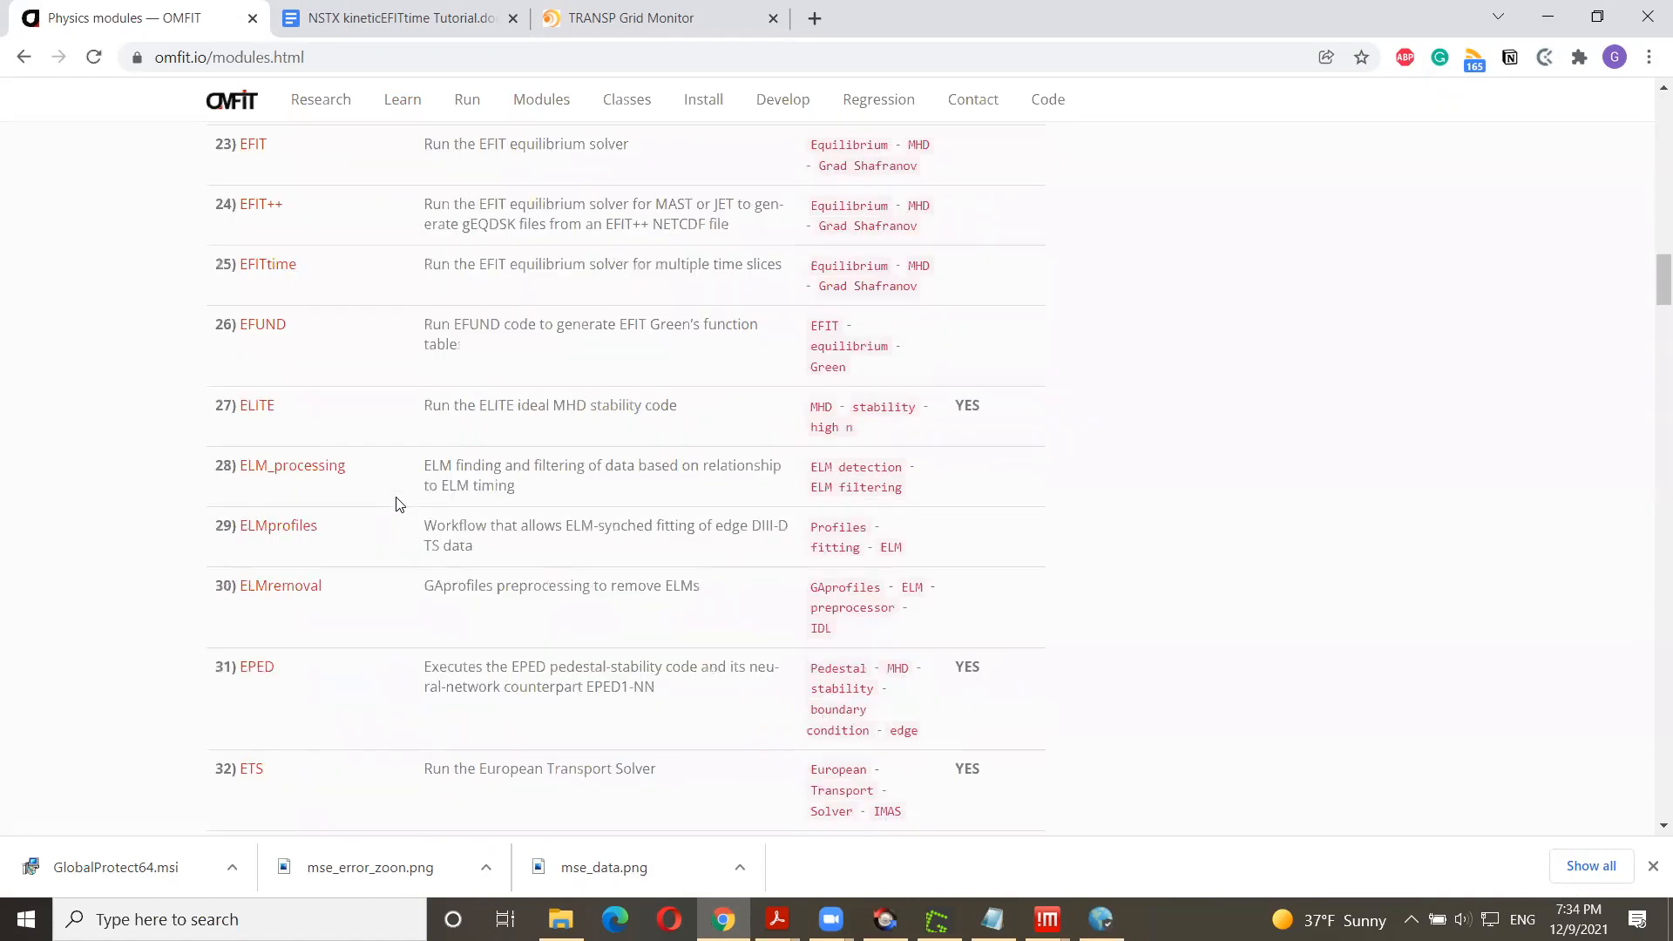
scroll(396, 503, down, 15)
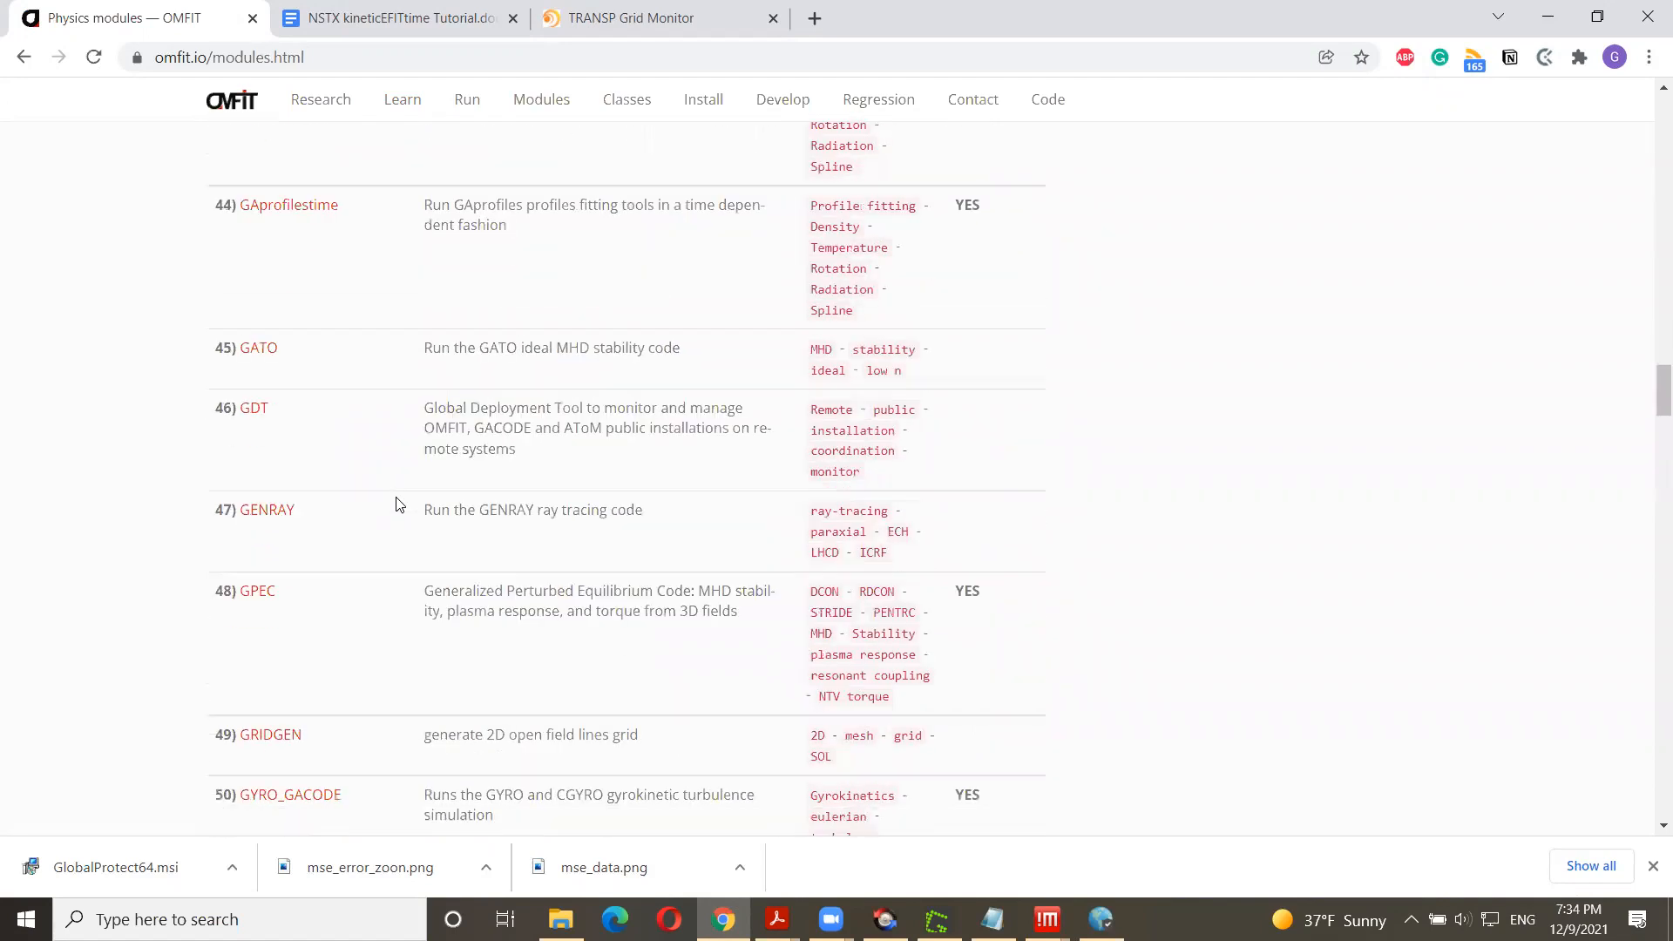
scroll(351, 411, down, 12)
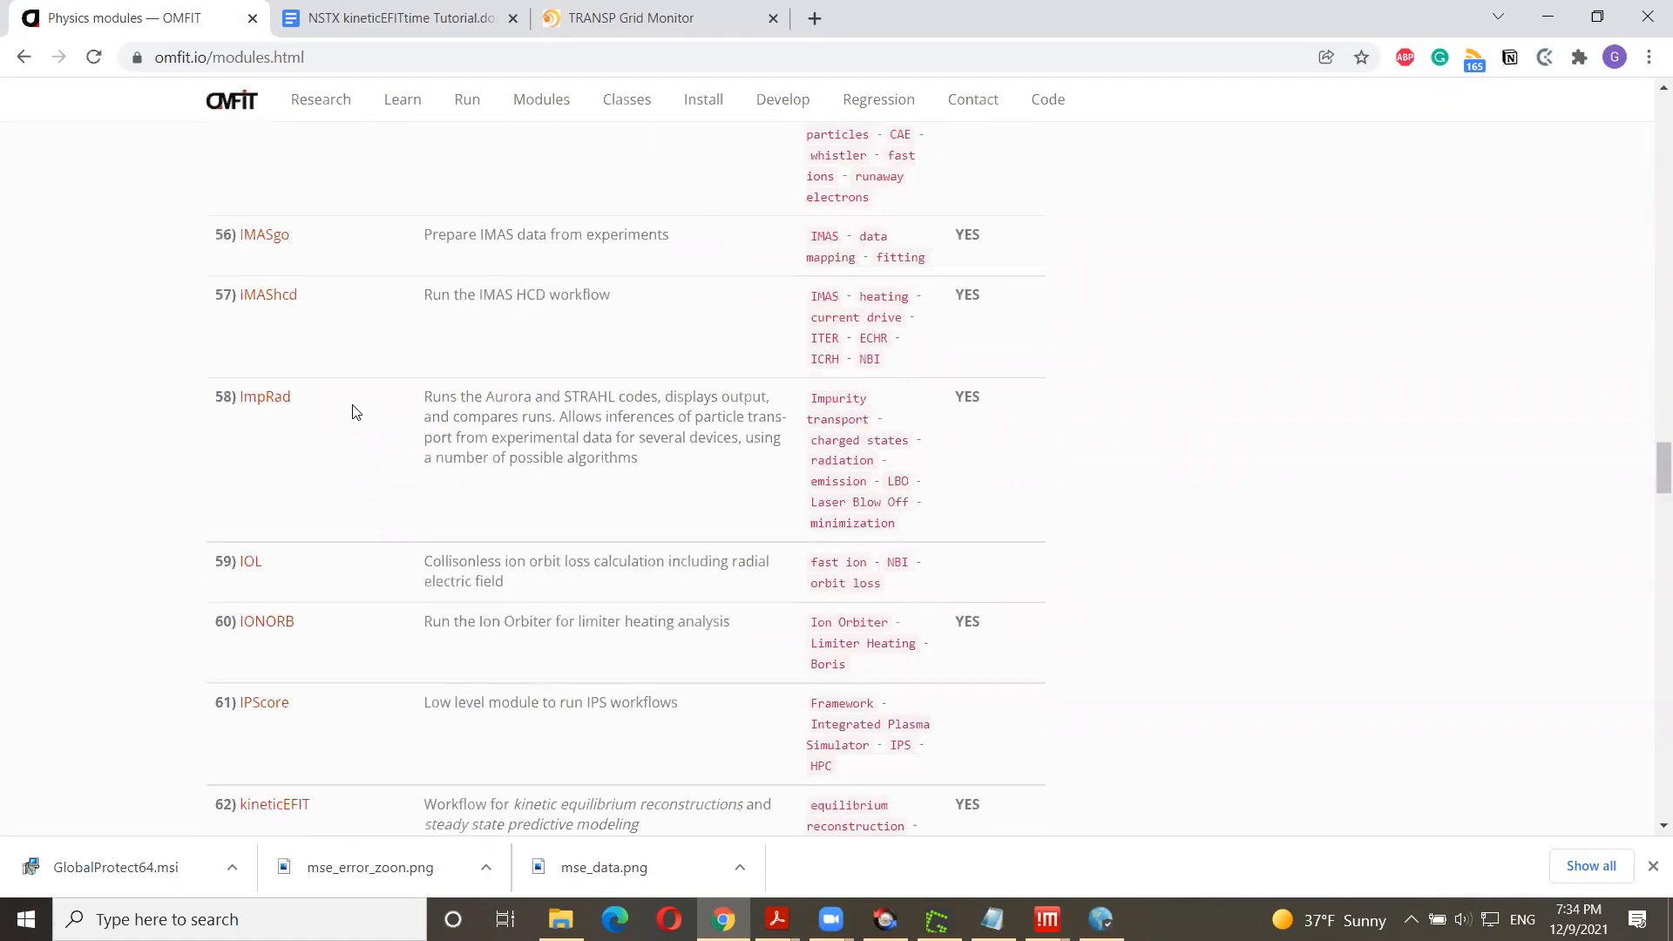
click(304, 401)
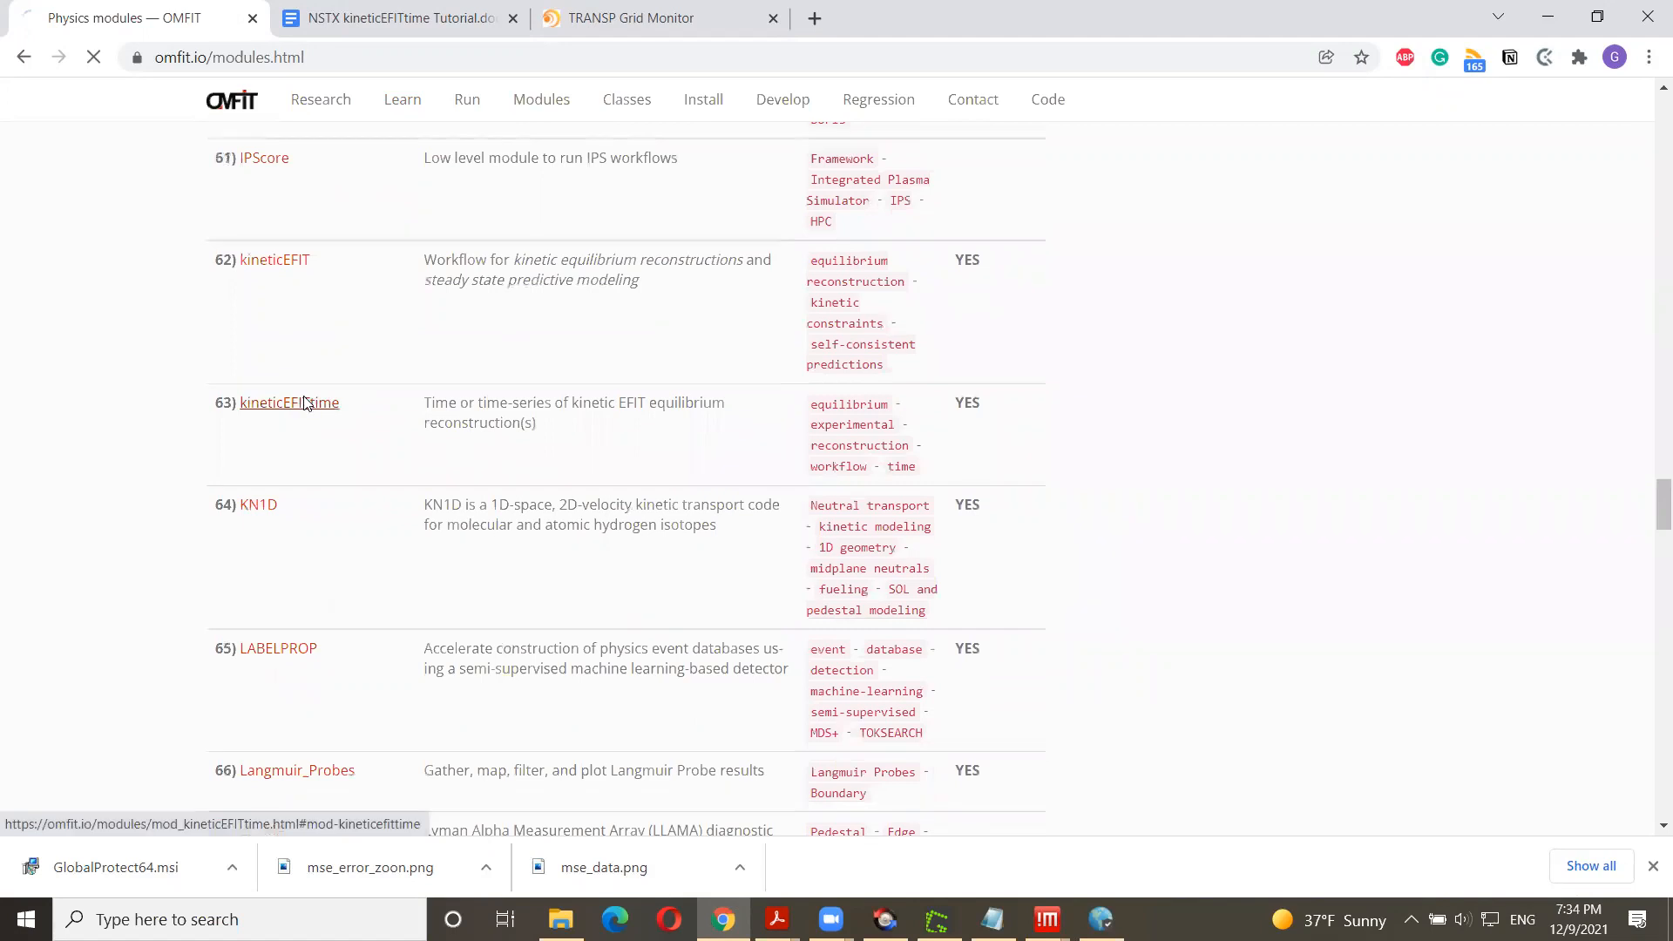
scroll(471, 471, down, 11)
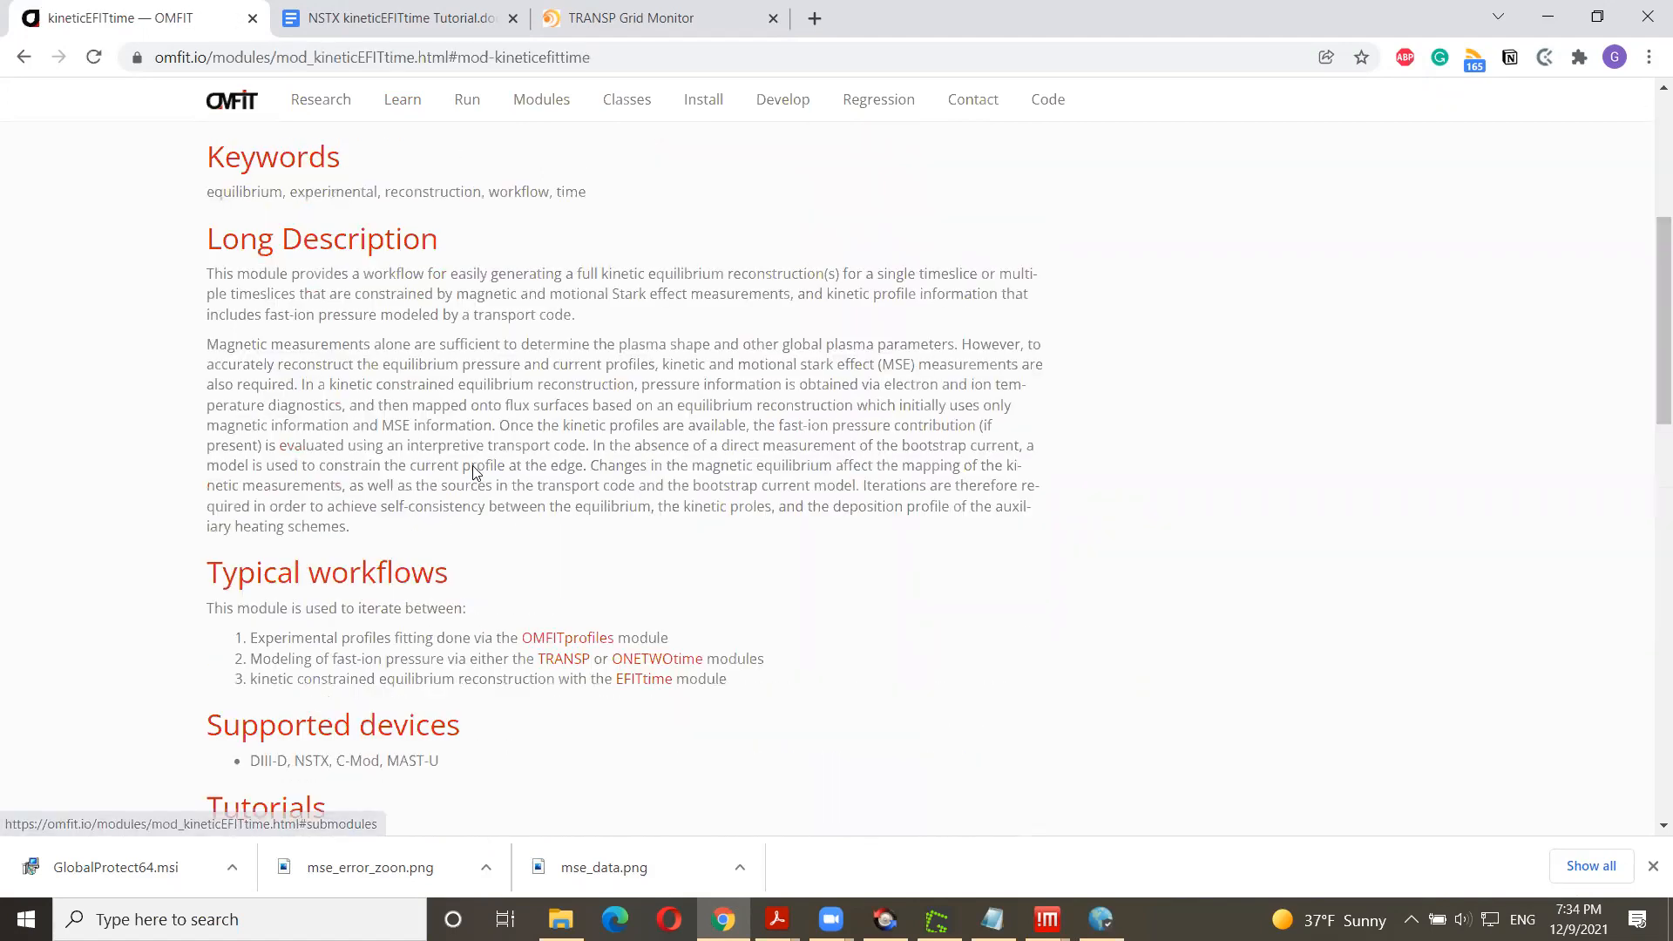
scroll(461, 455, up, 3)
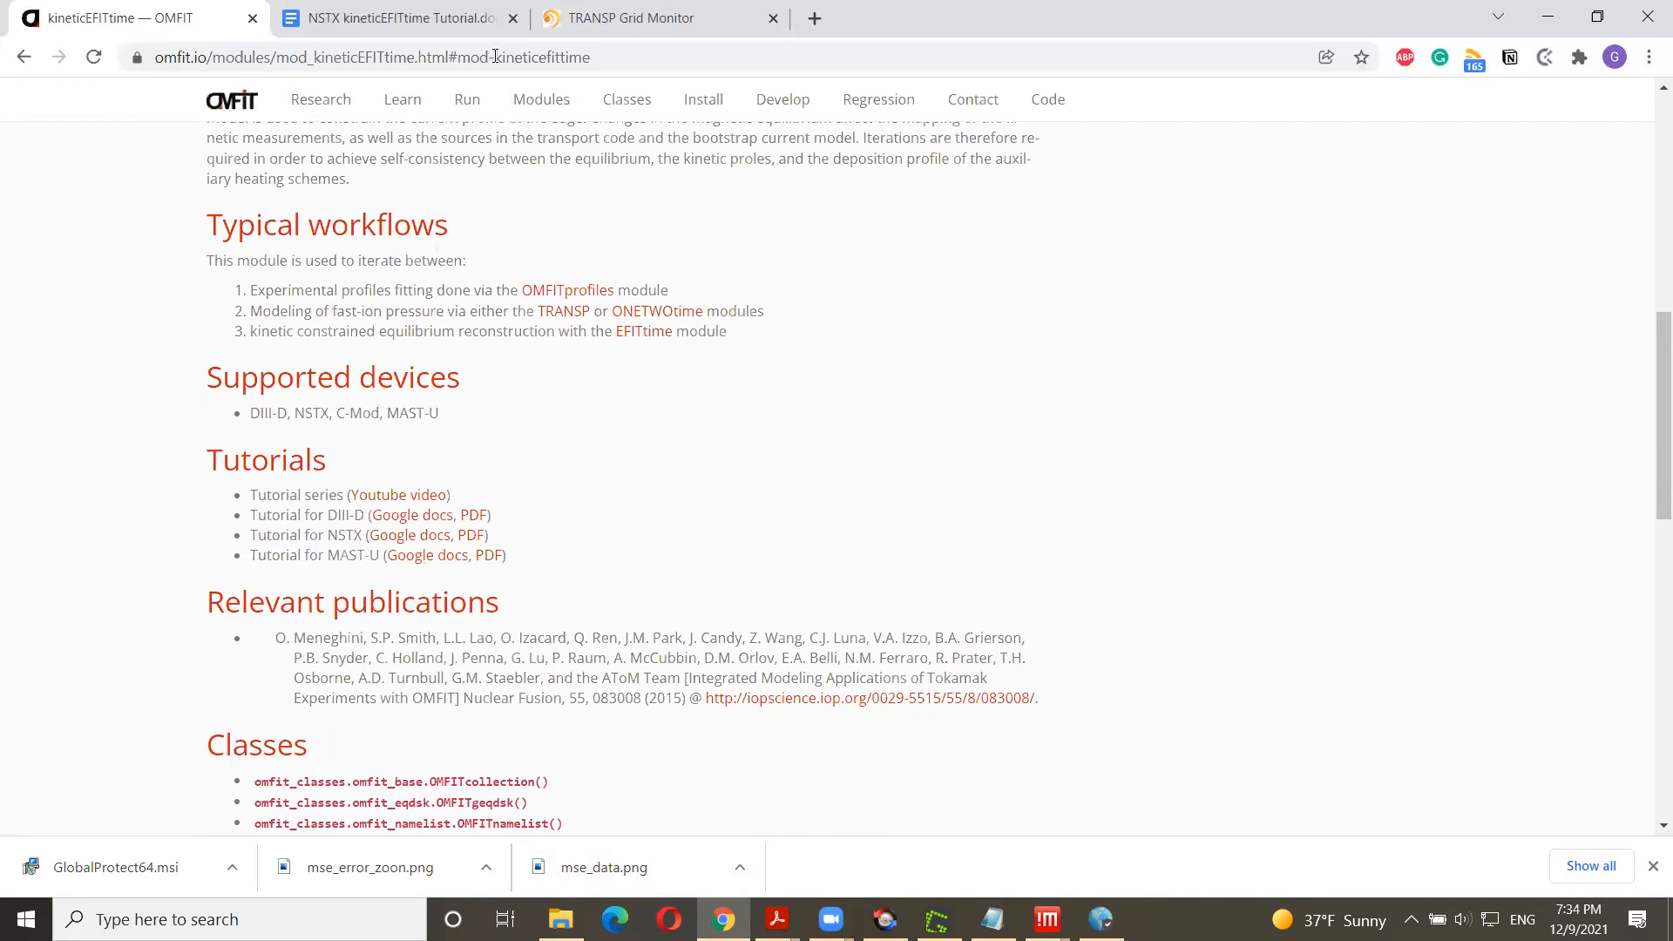
Step: Switch to the NSTX kineticEFITtime Tutorial document and look through the iteration diagram and the instructions for fetching profiles
click(443, 21)
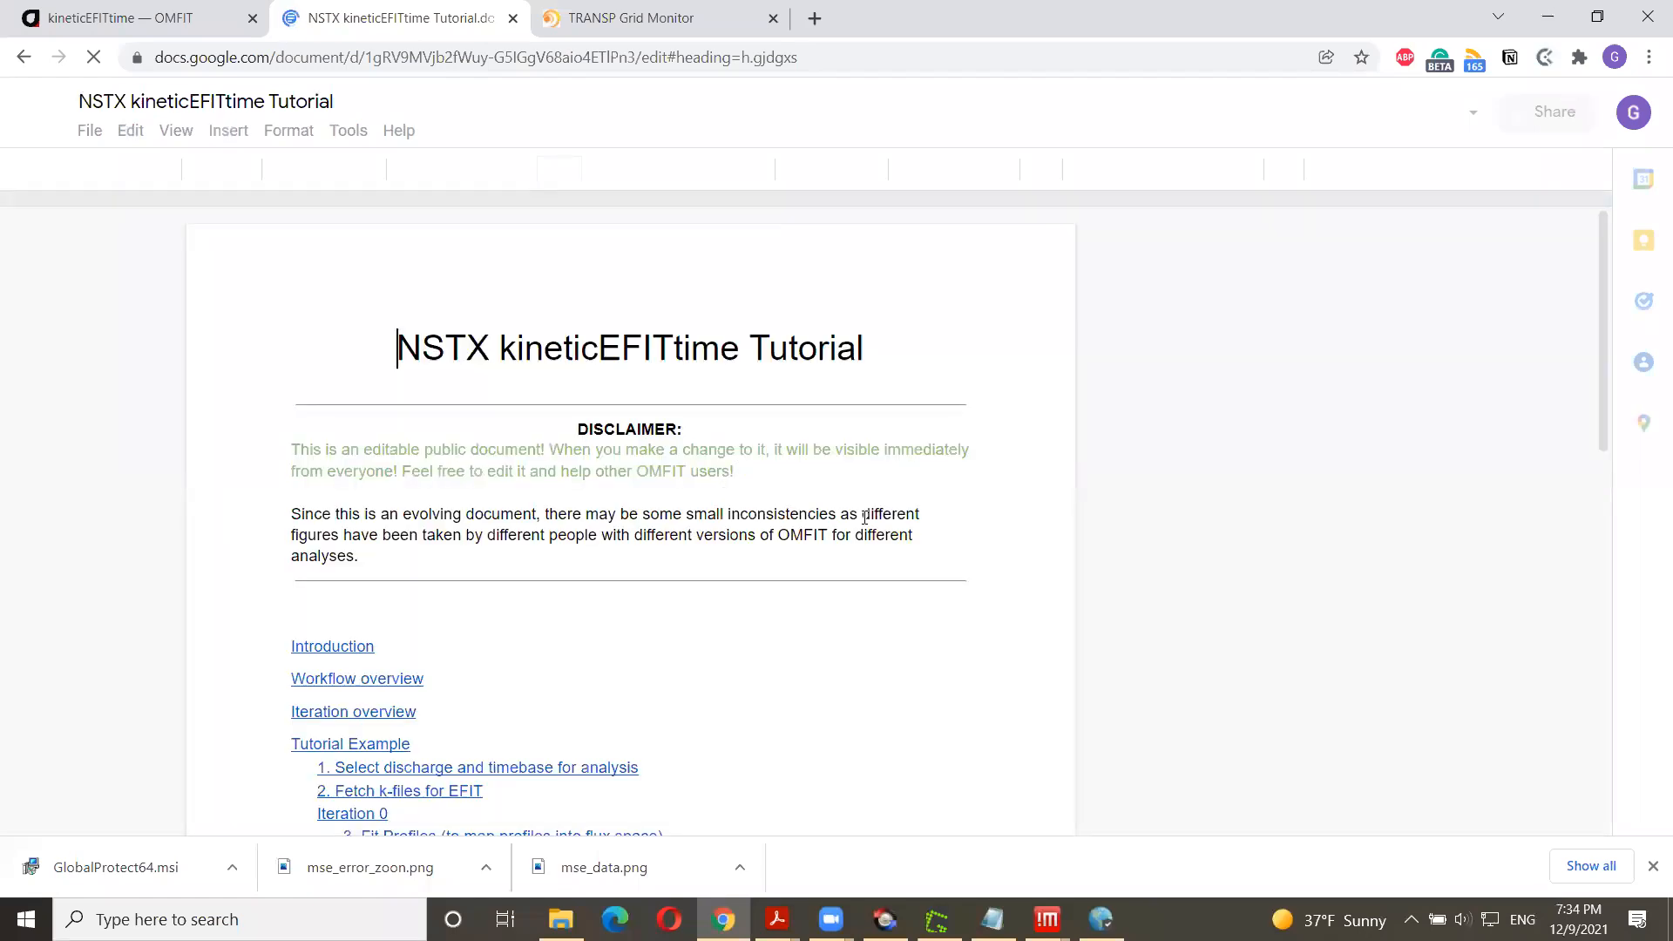
scroll(858, 495, down, 5)
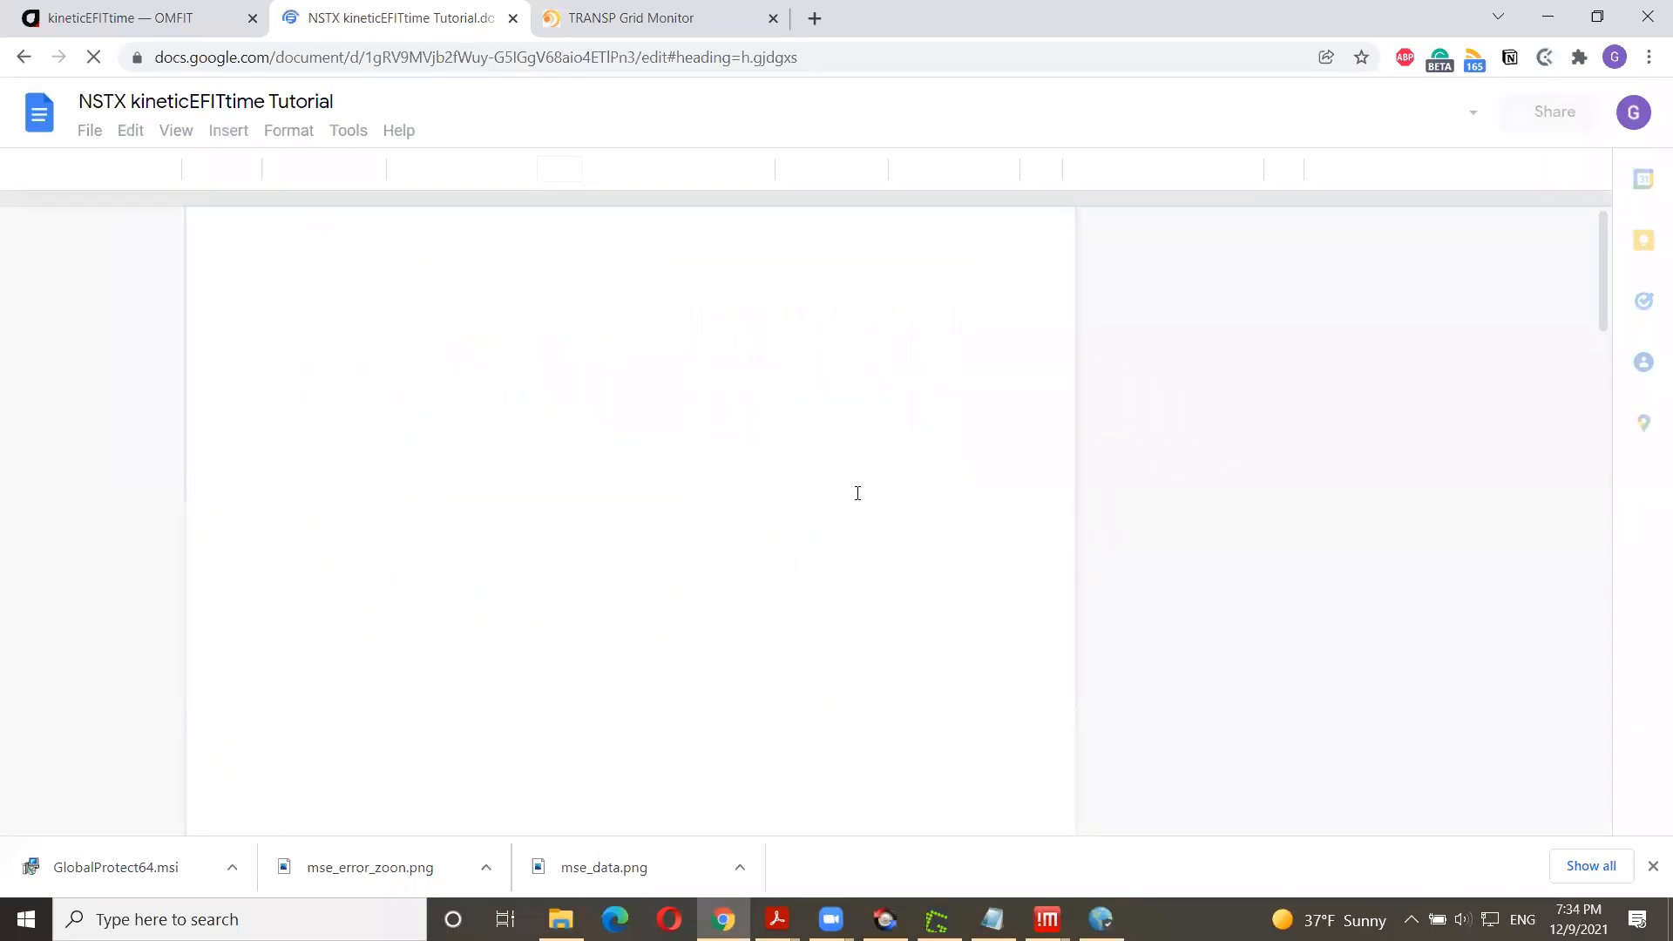
scroll(857, 493, down, 15)
scroll(858, 493, down, 12)
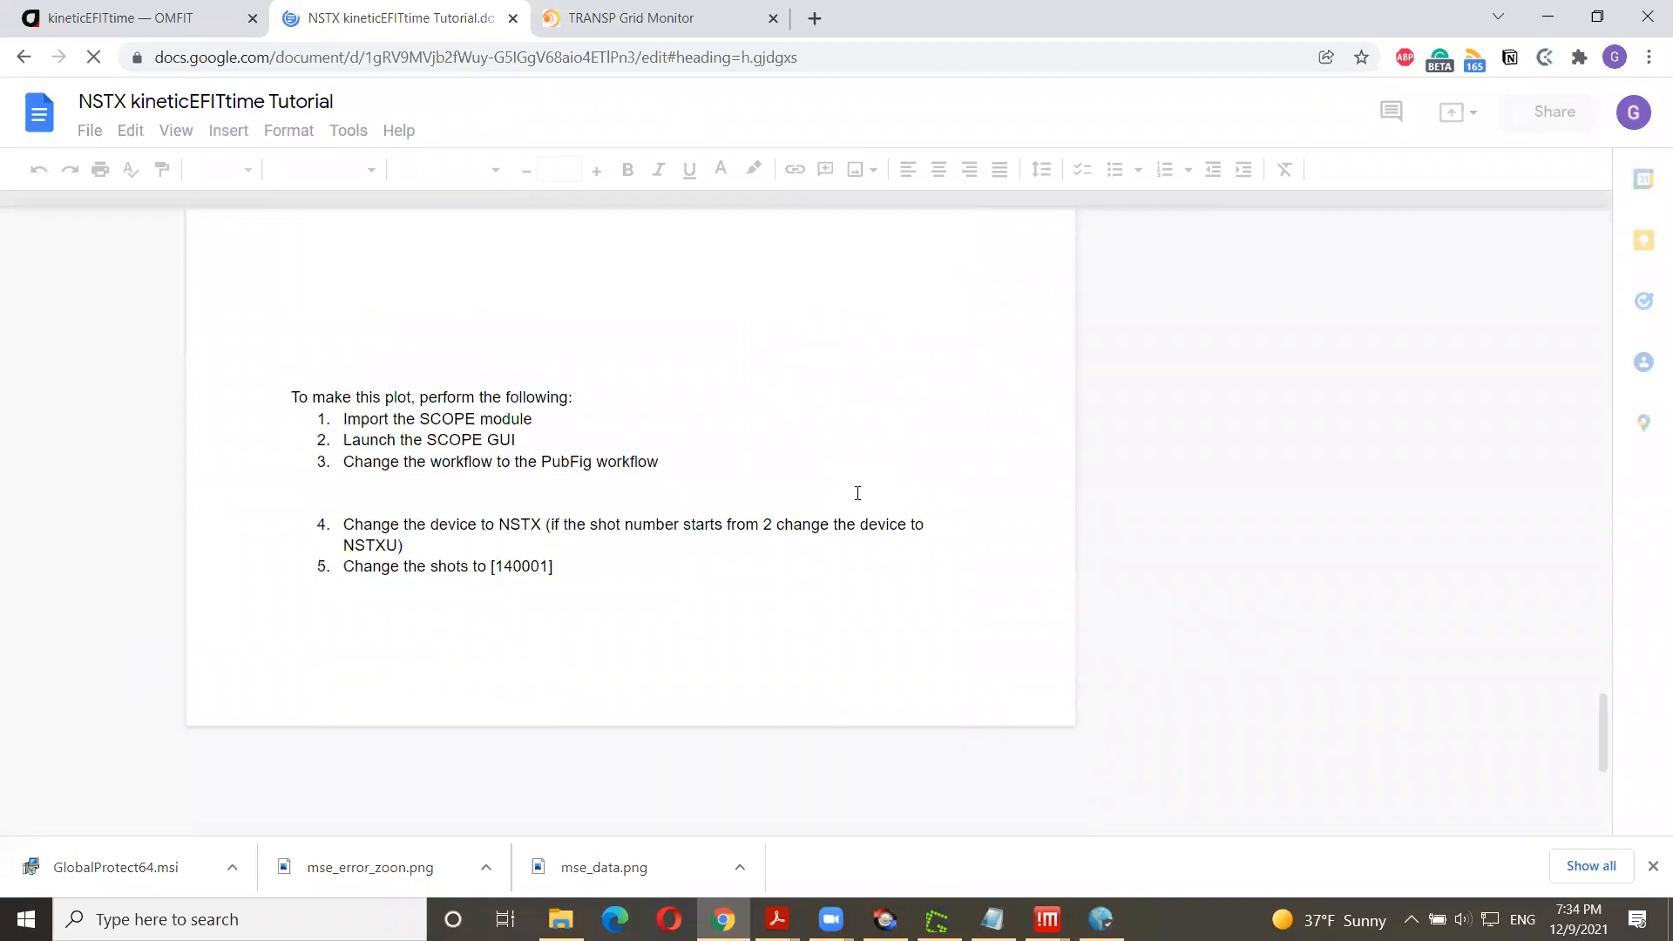
scroll(858, 493, down, 4)
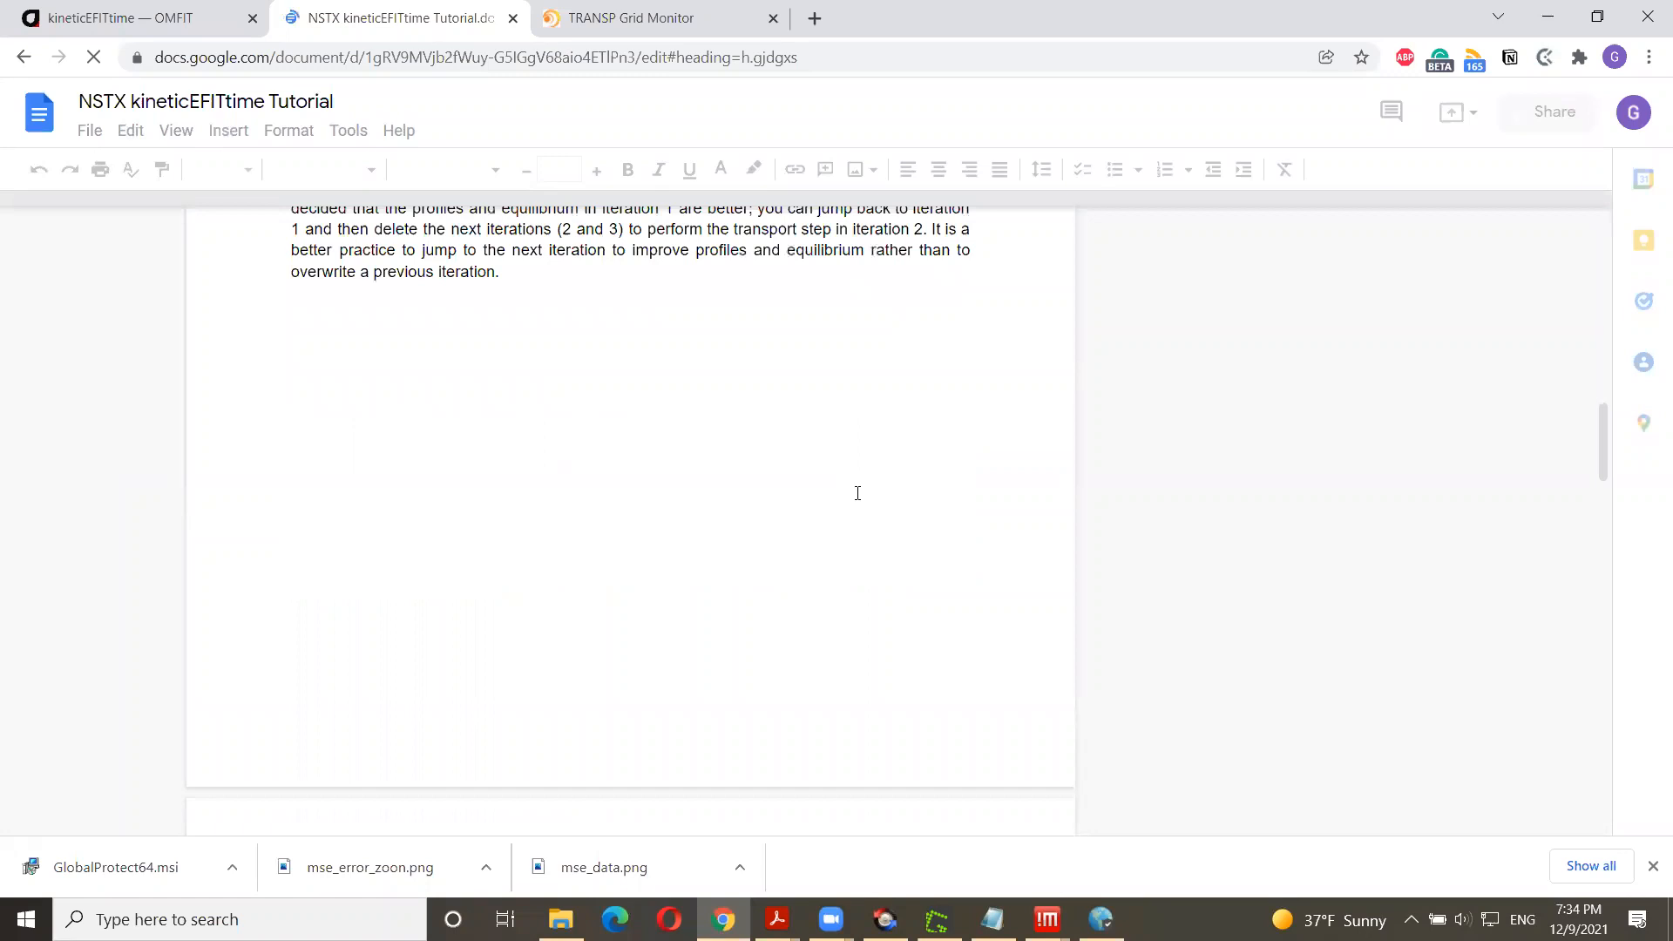
scroll(857, 493, down, 9)
scroll(859, 492, down, 8)
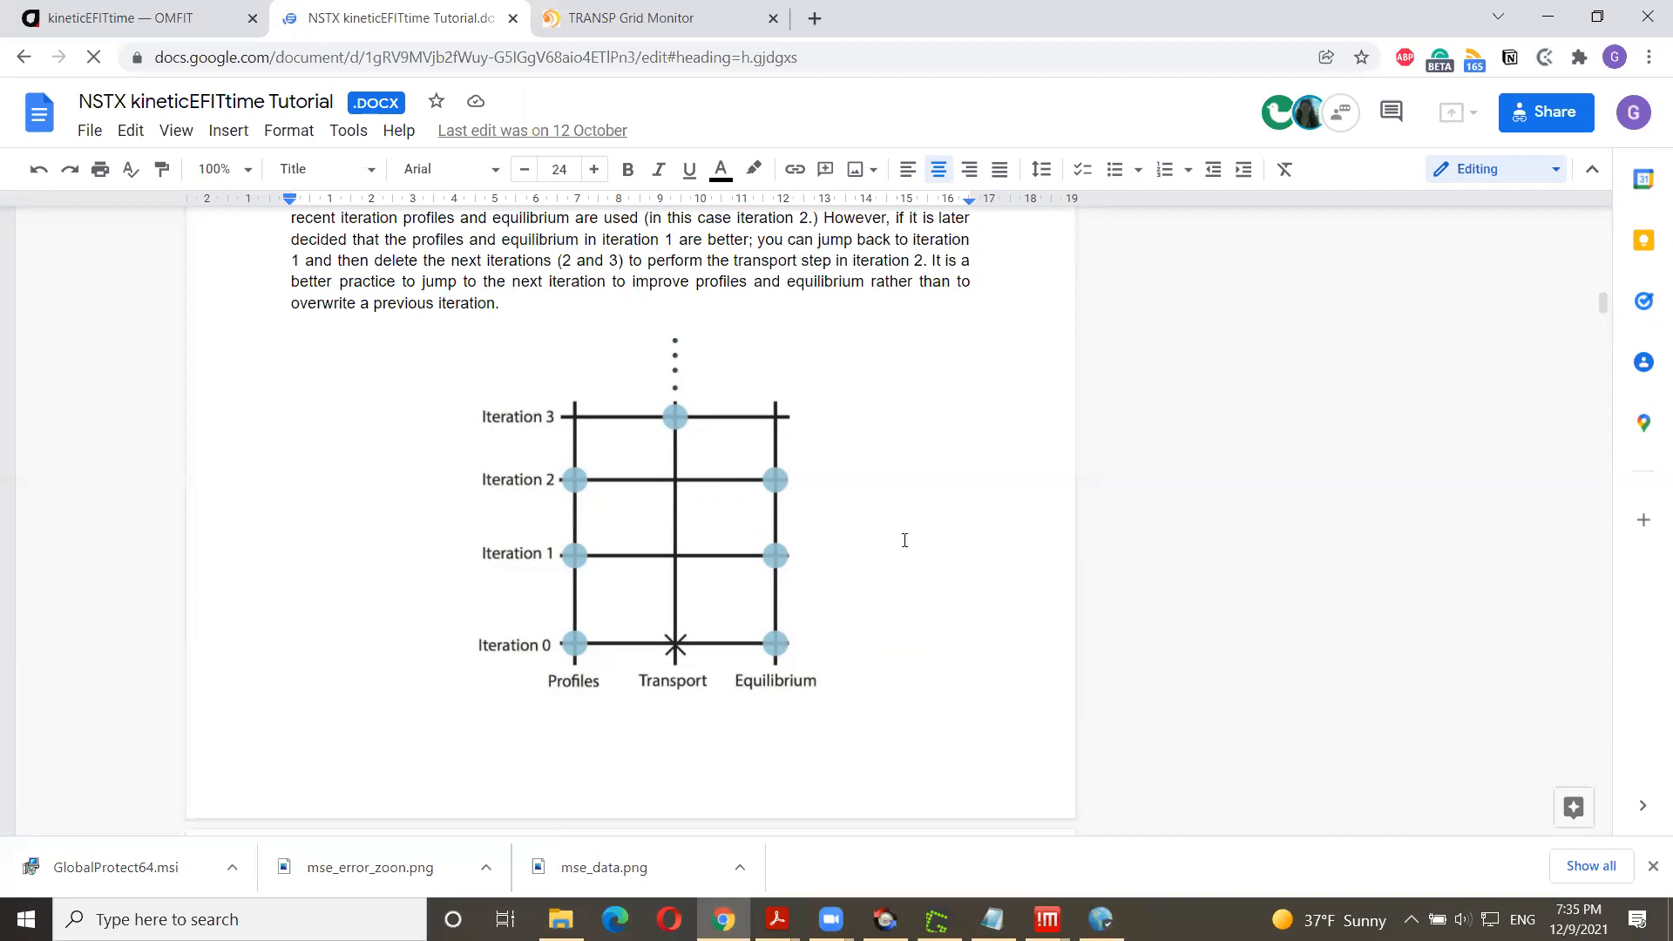
scroll(907, 539, down, 2)
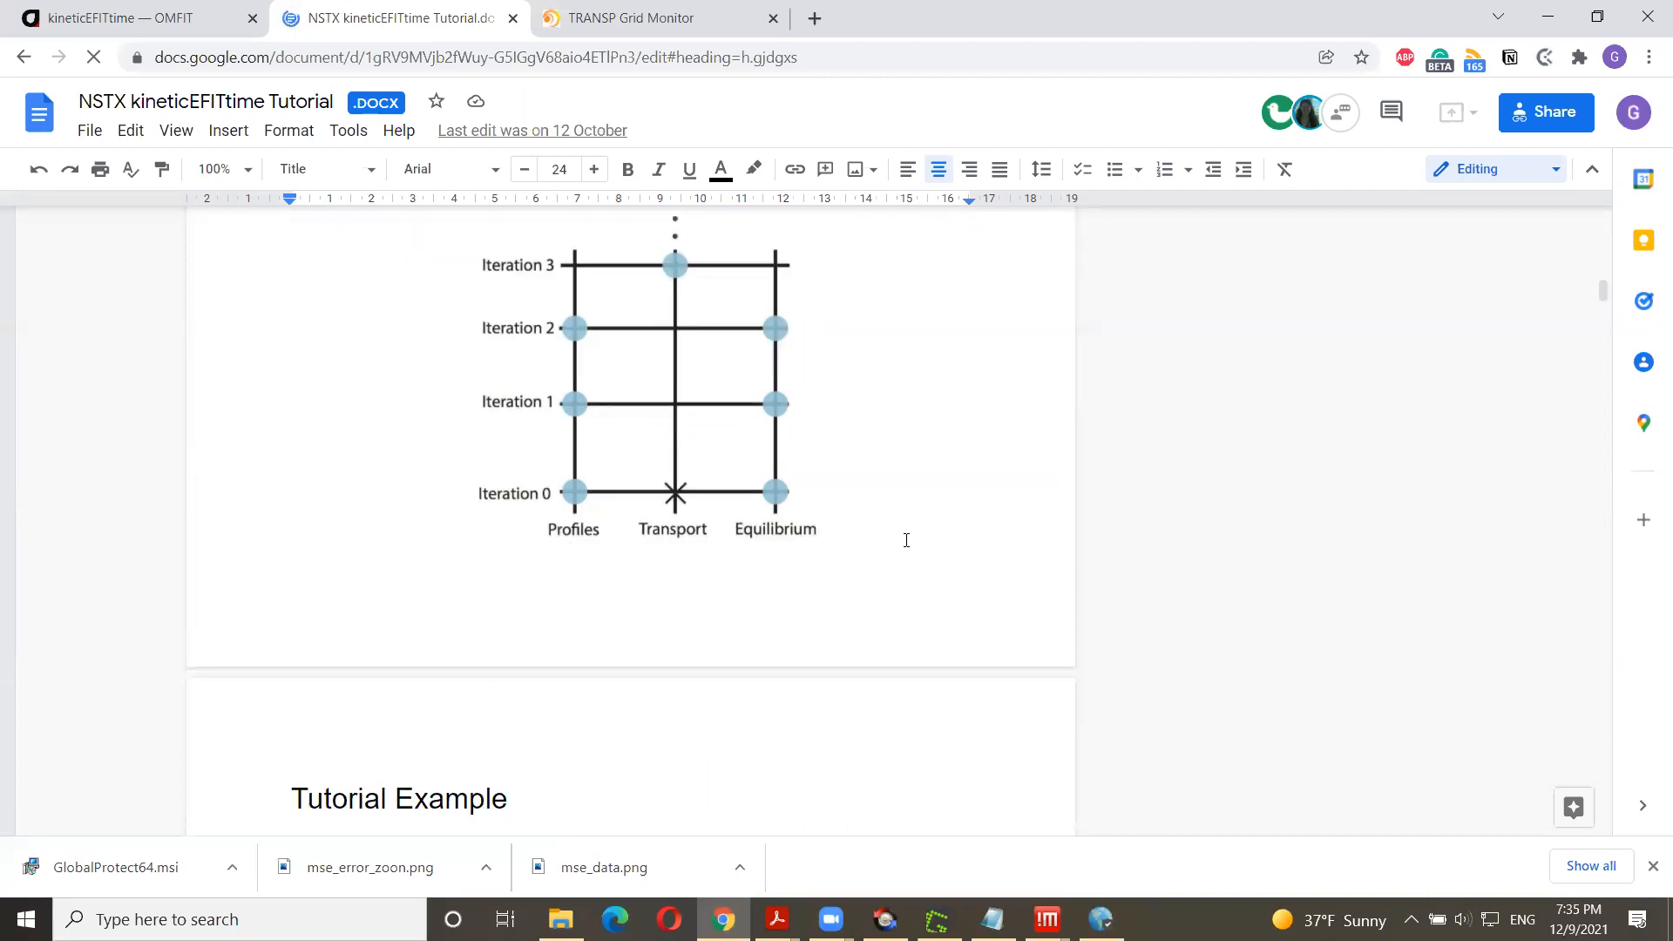
scroll(906, 540, down, 20)
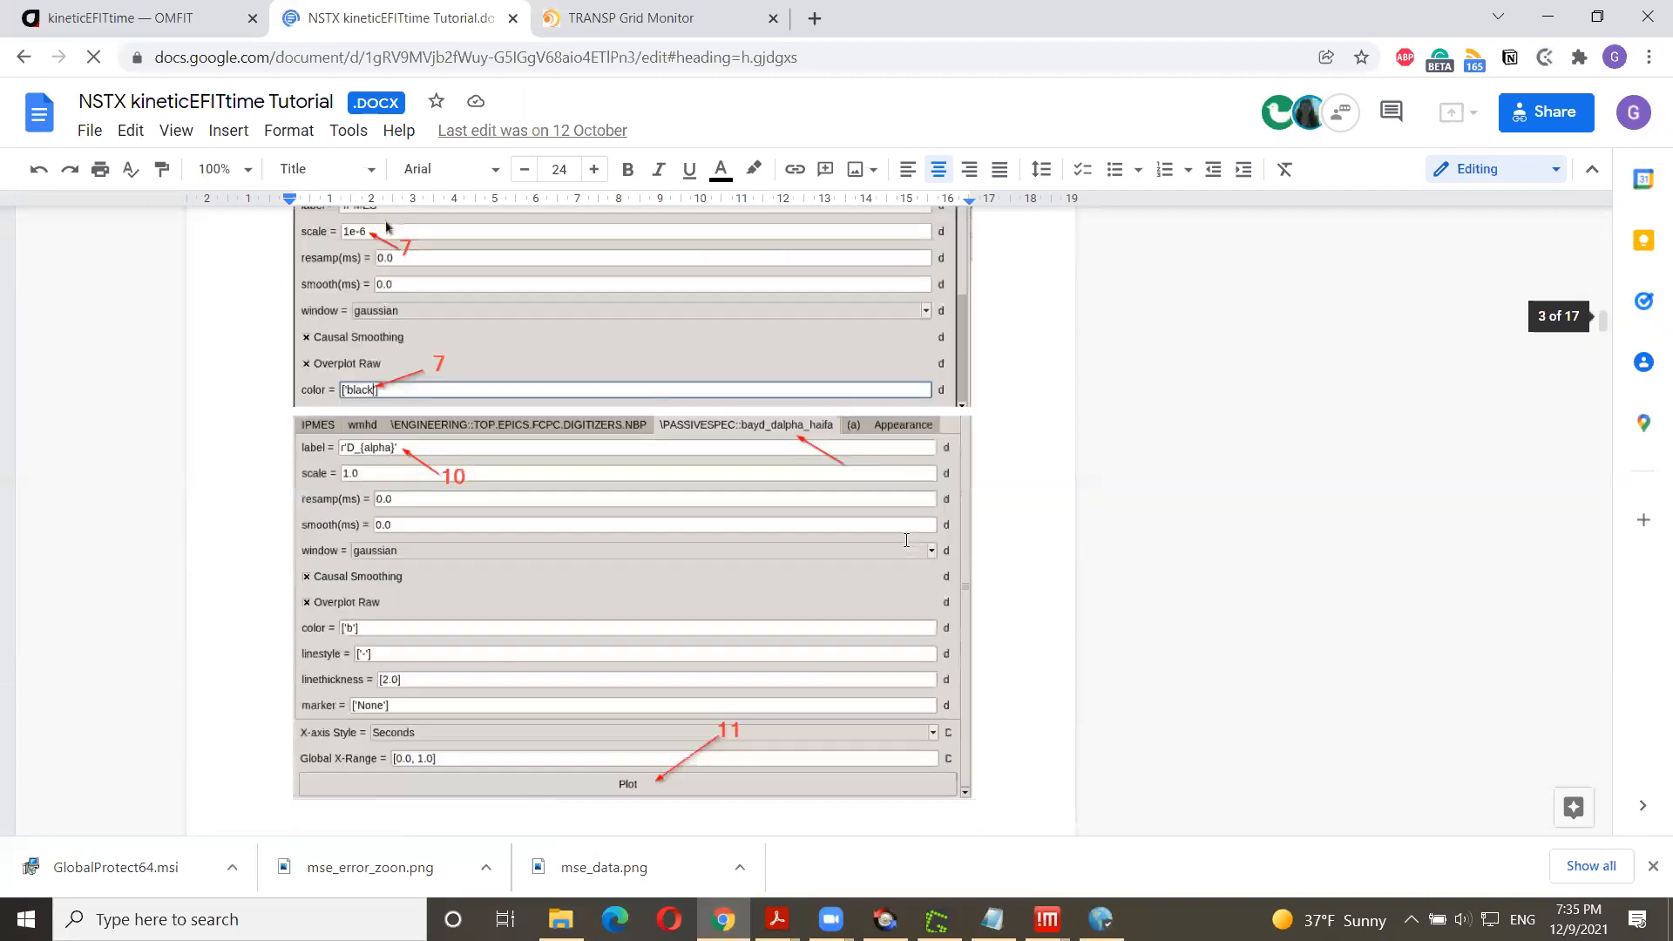
scroll(906, 540, down, 20)
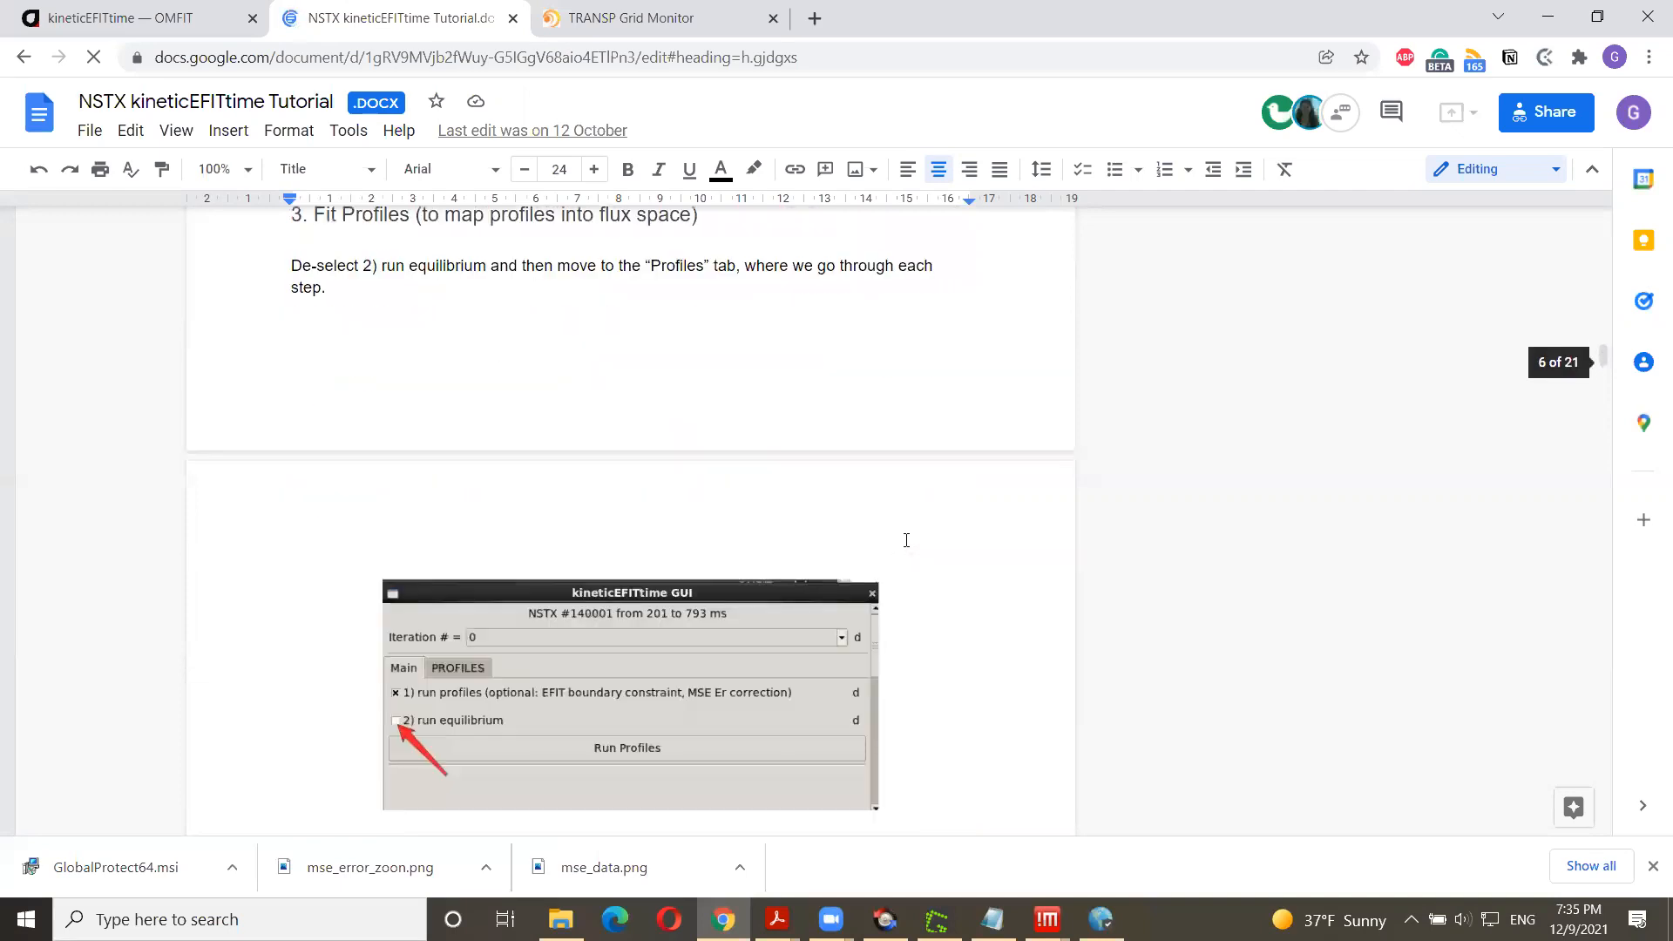
scroll(906, 540, down, 5)
scroll(505, 625, up, 3)
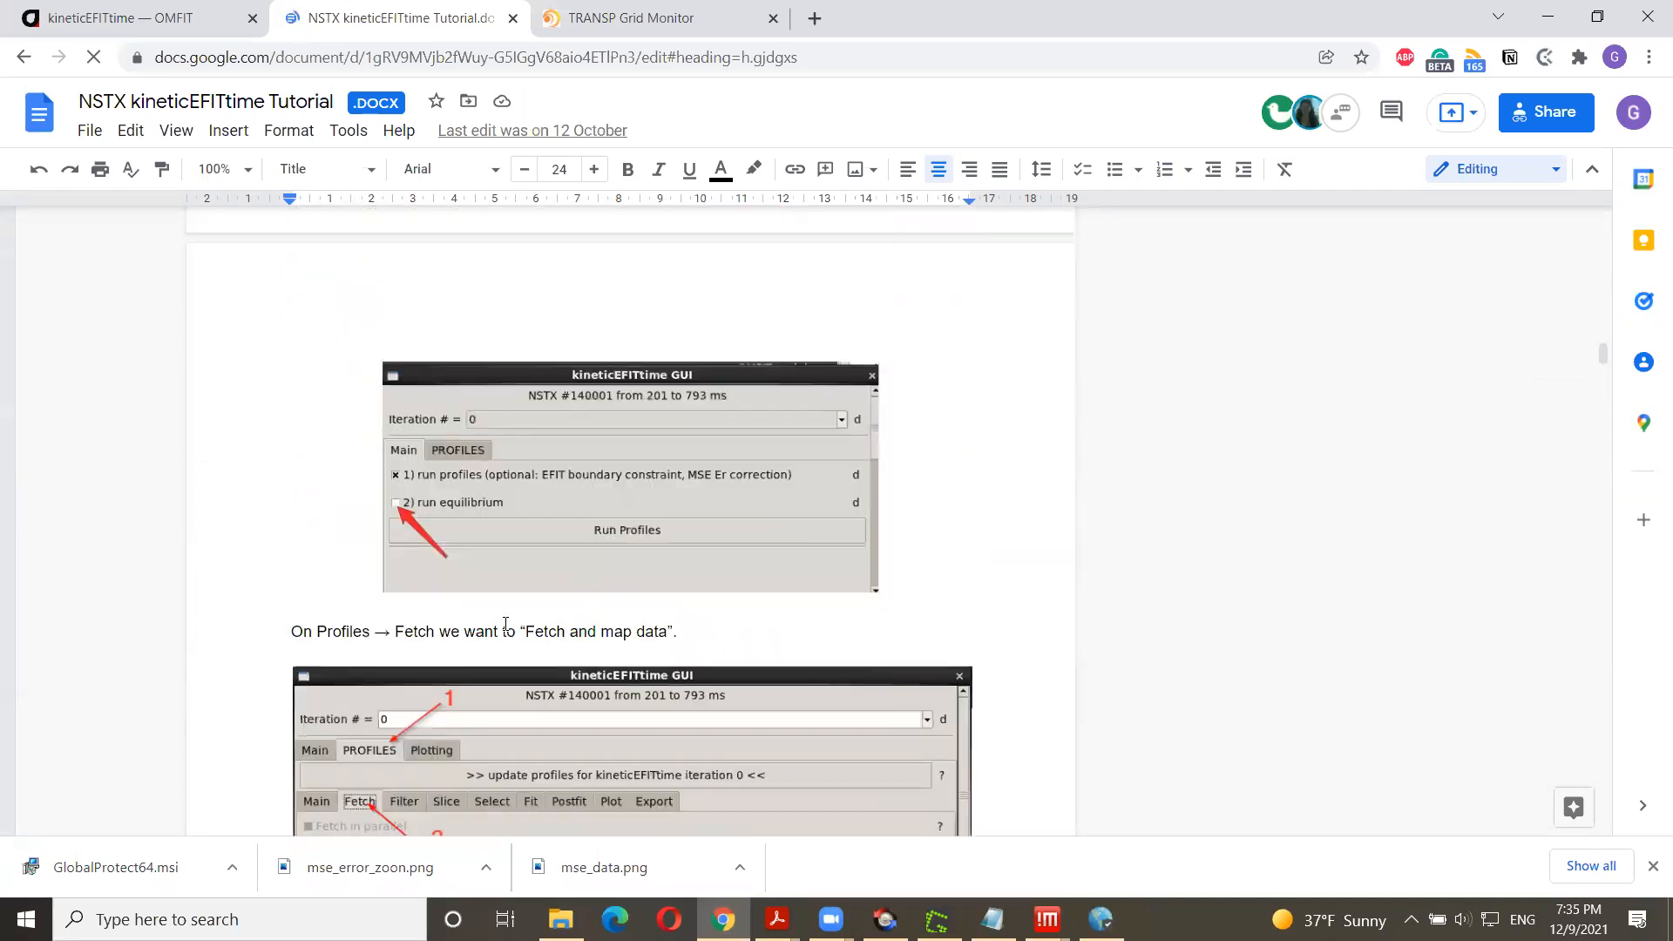
scroll(448, 623, down, 3)
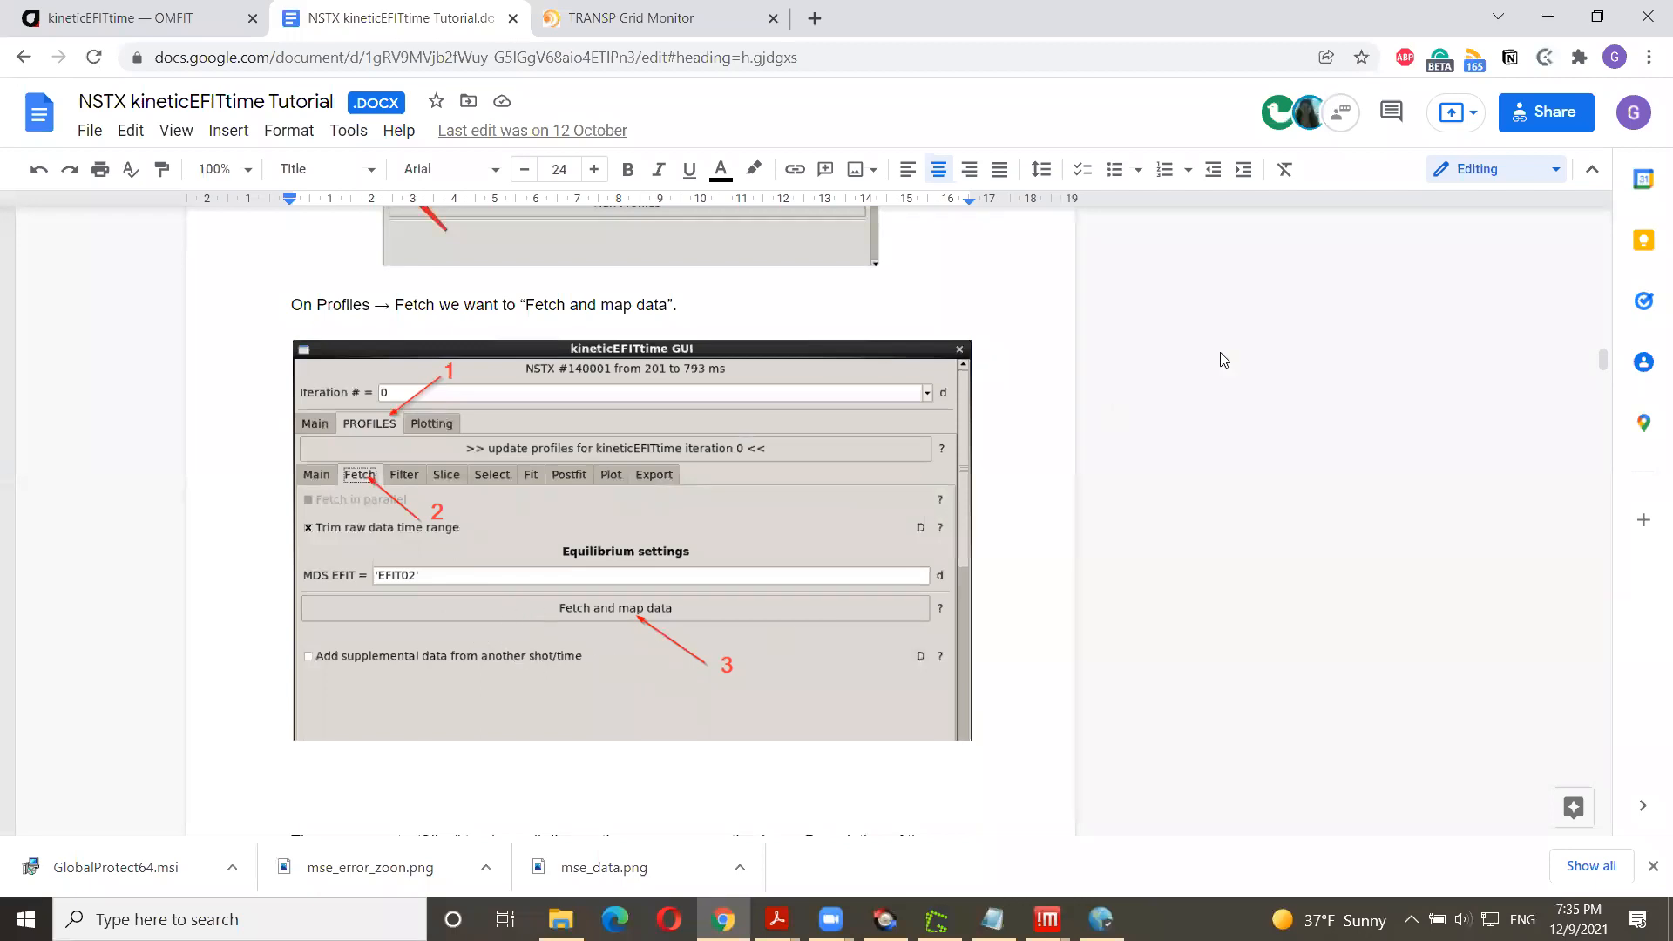
Step: Switch to the kineticEFITtime GUI in NoMachine, fit T_e with Radial Basis Functions, view the 1D plot and close the figure
click(1551, 23)
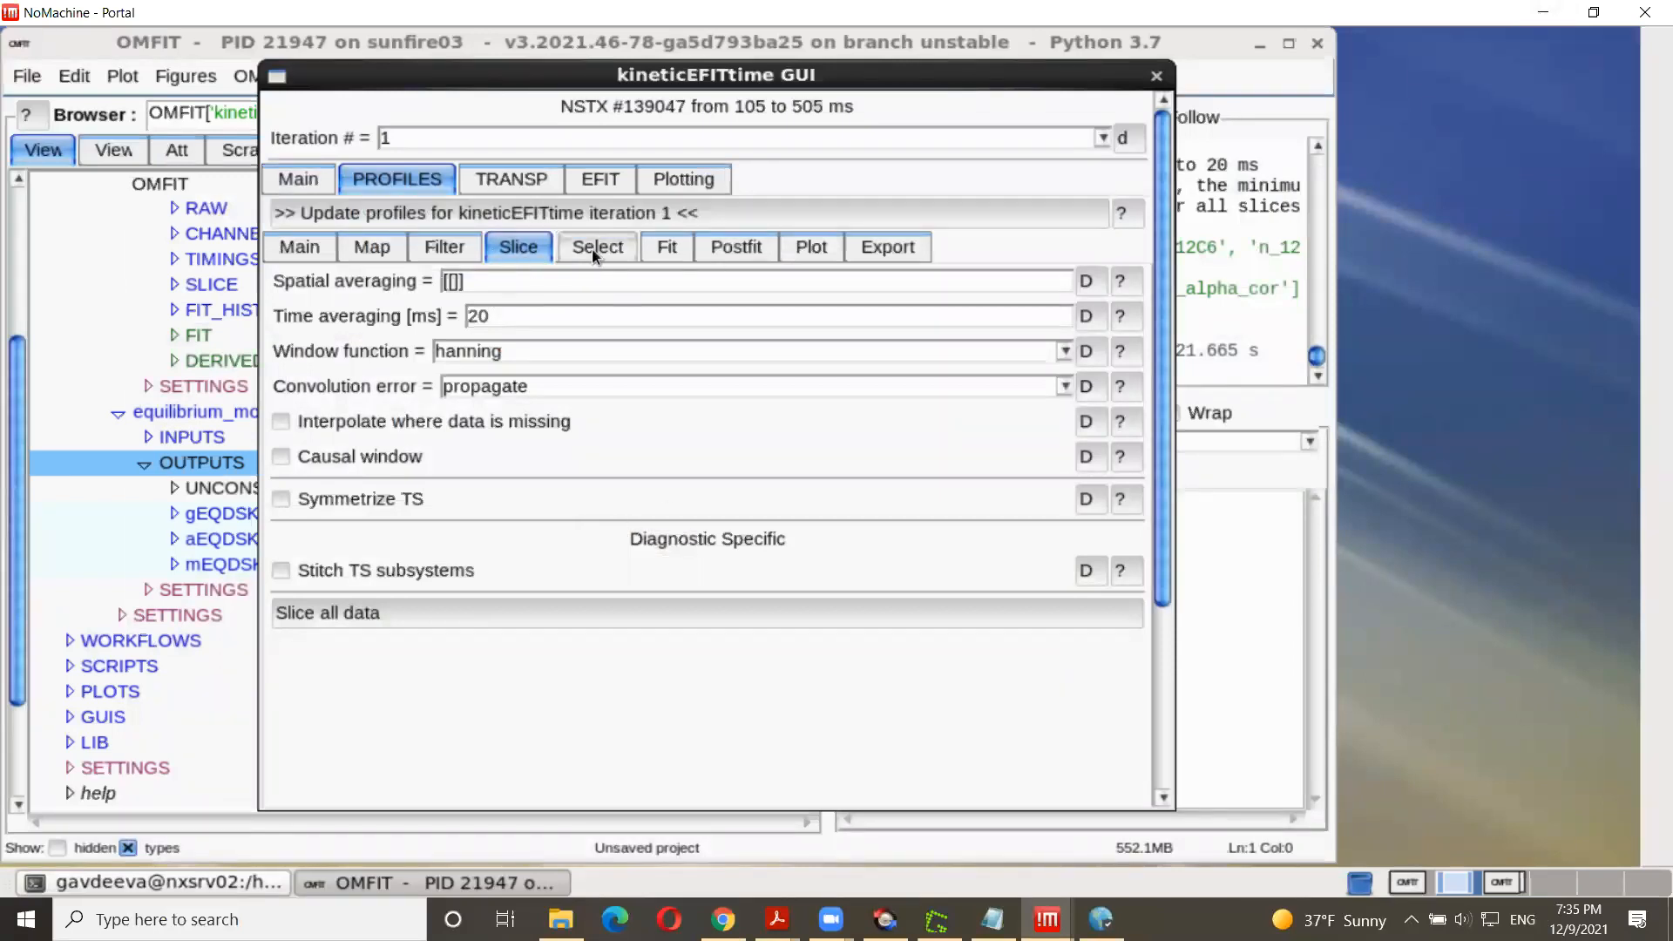
click(664, 249)
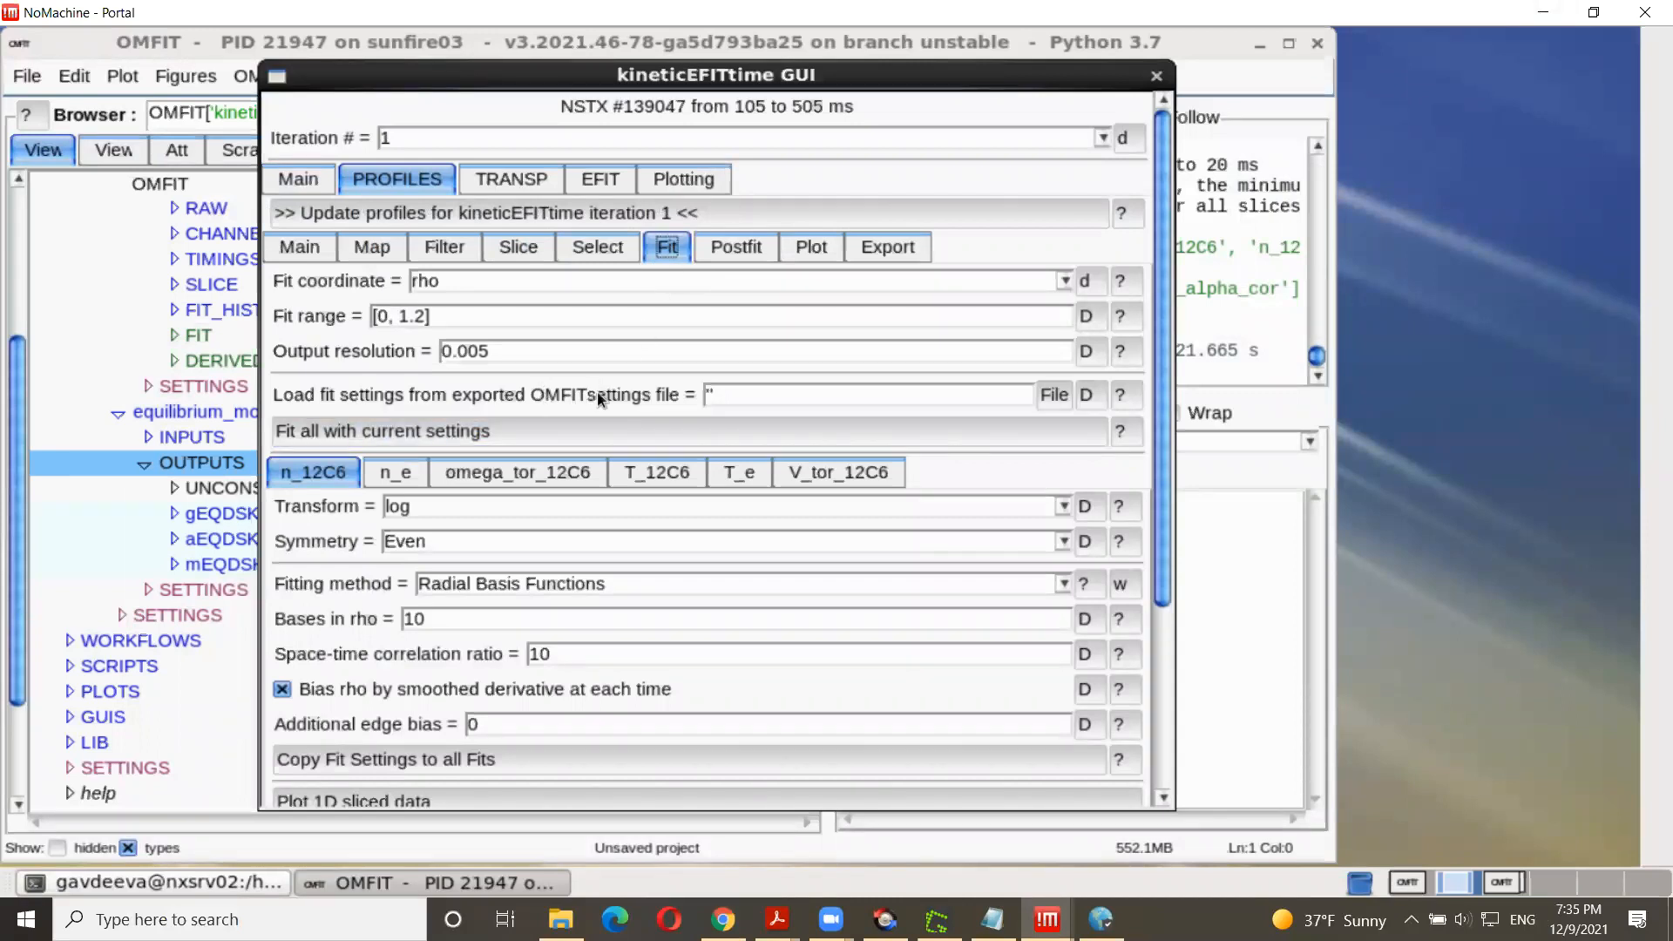
scroll(605, 389, down, 4)
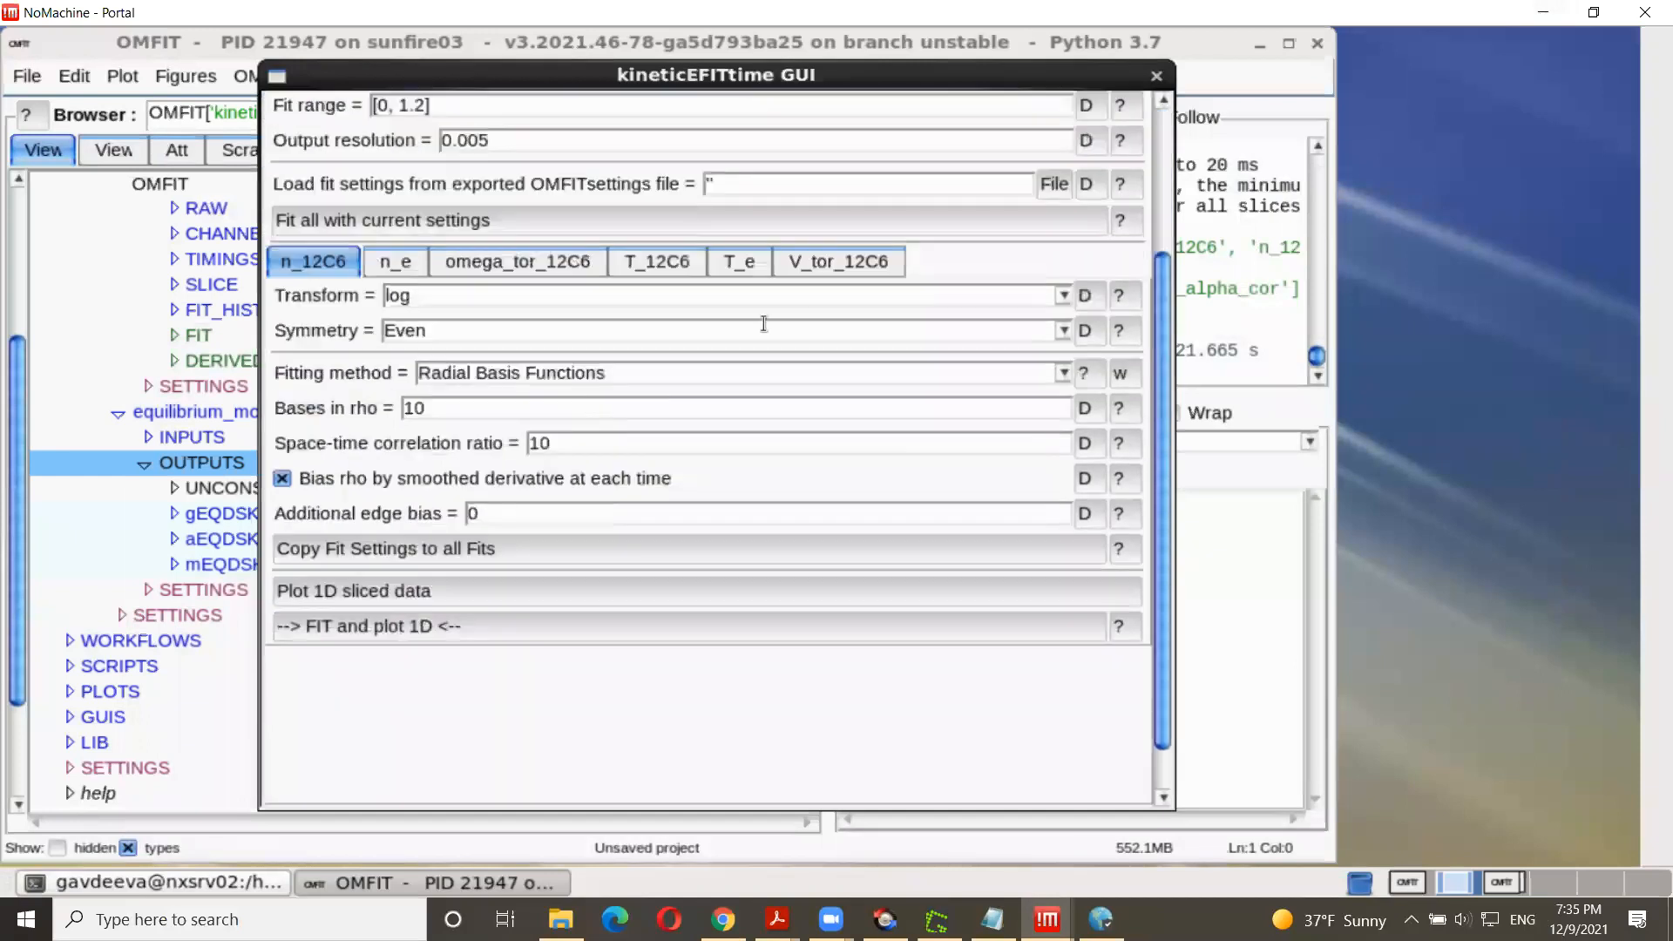
click(750, 259)
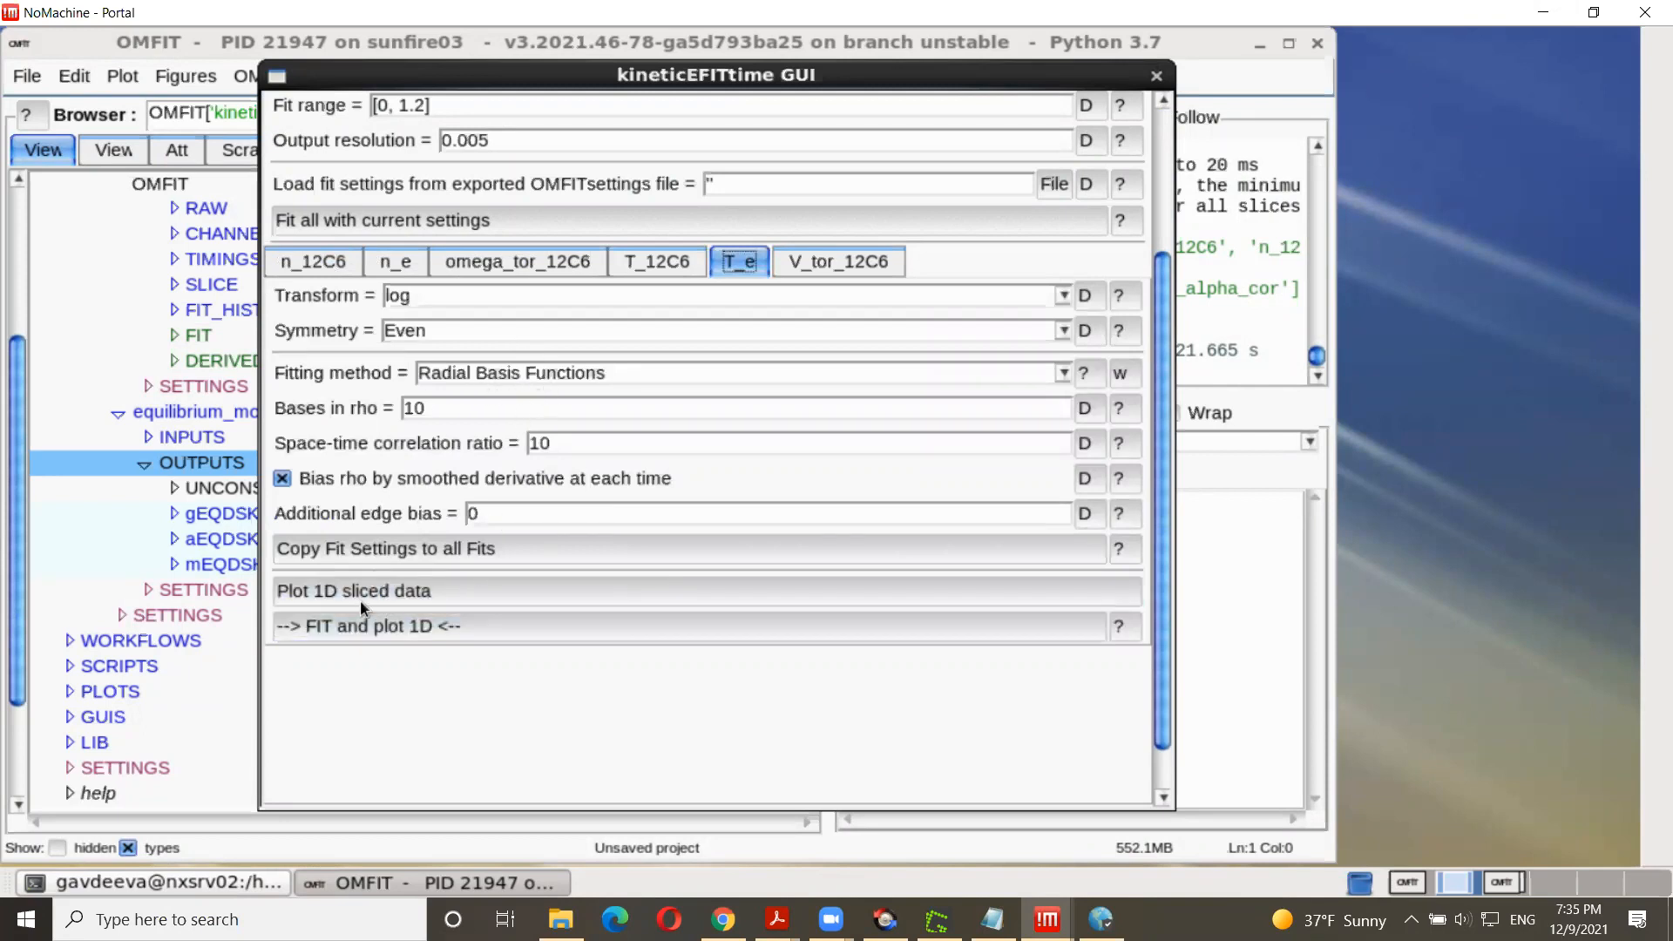
click(400, 628)
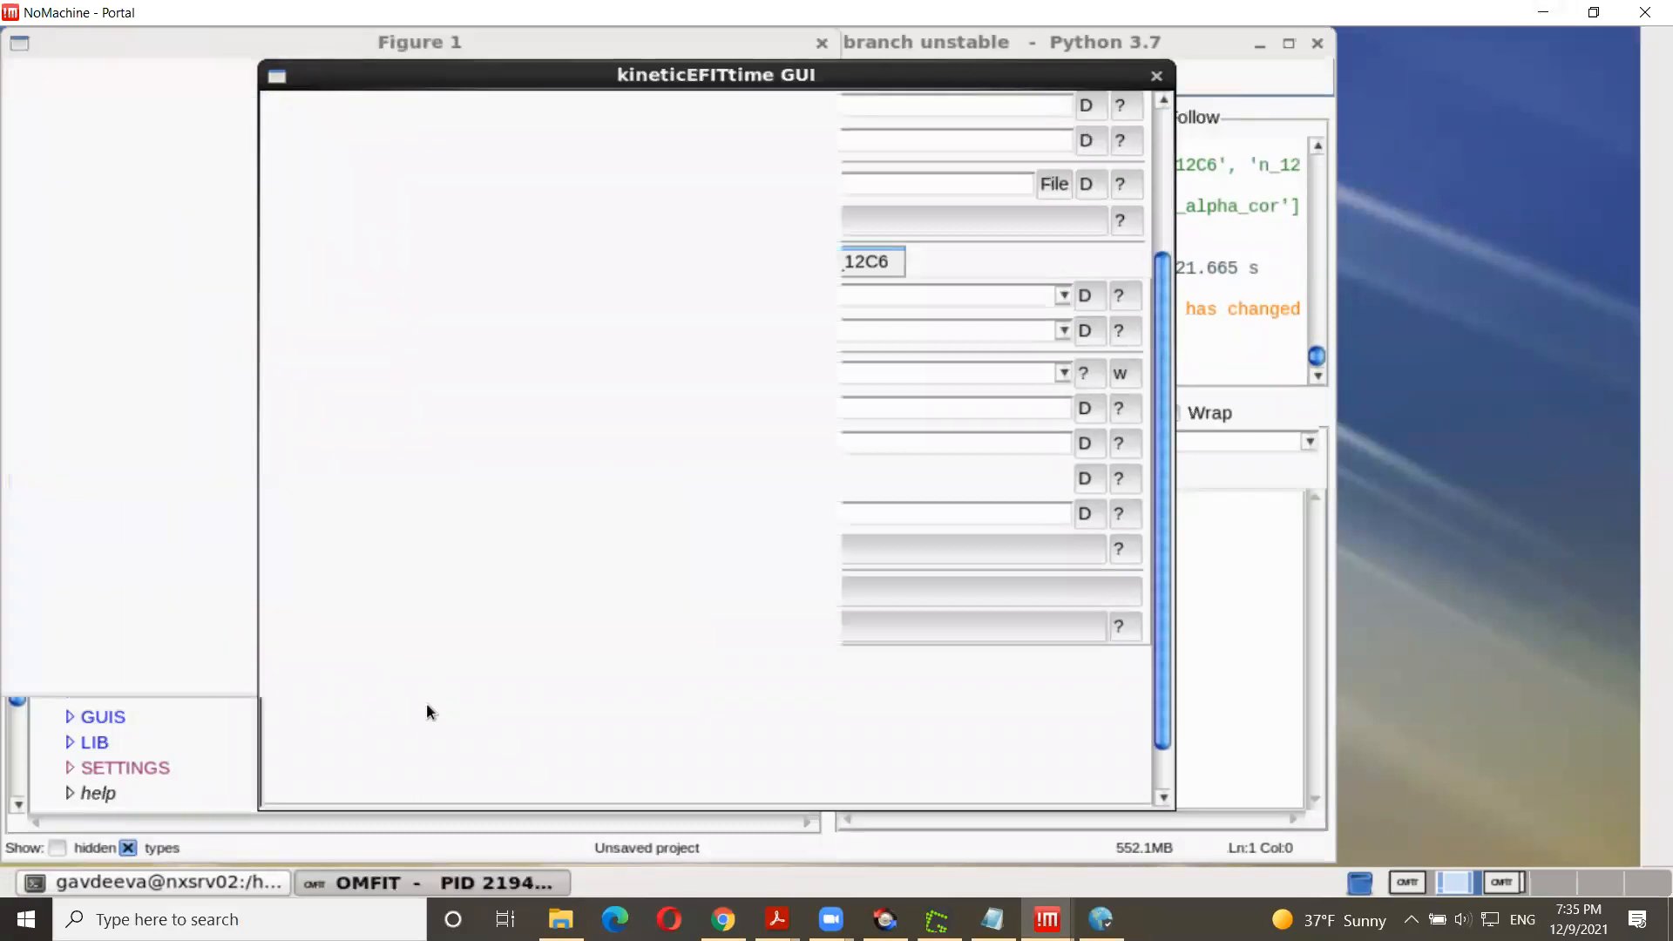
click(169, 42)
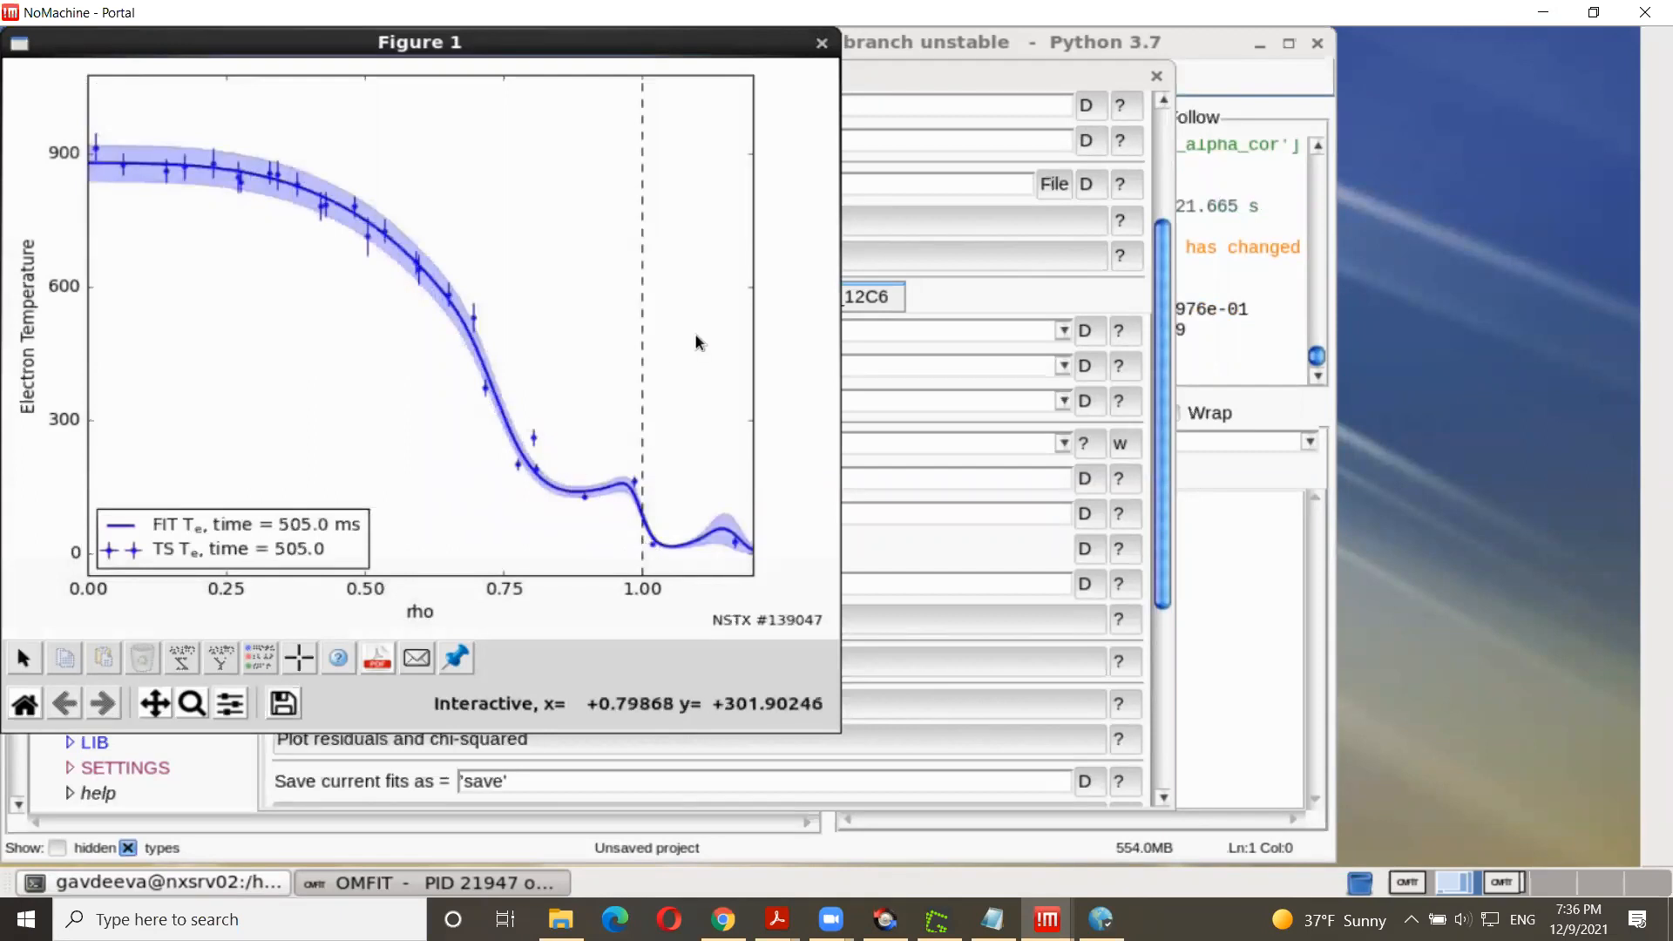
click(822, 43)
Step: Save the current T_e fits under the name RBF
scroll(752, 551, down, 5)
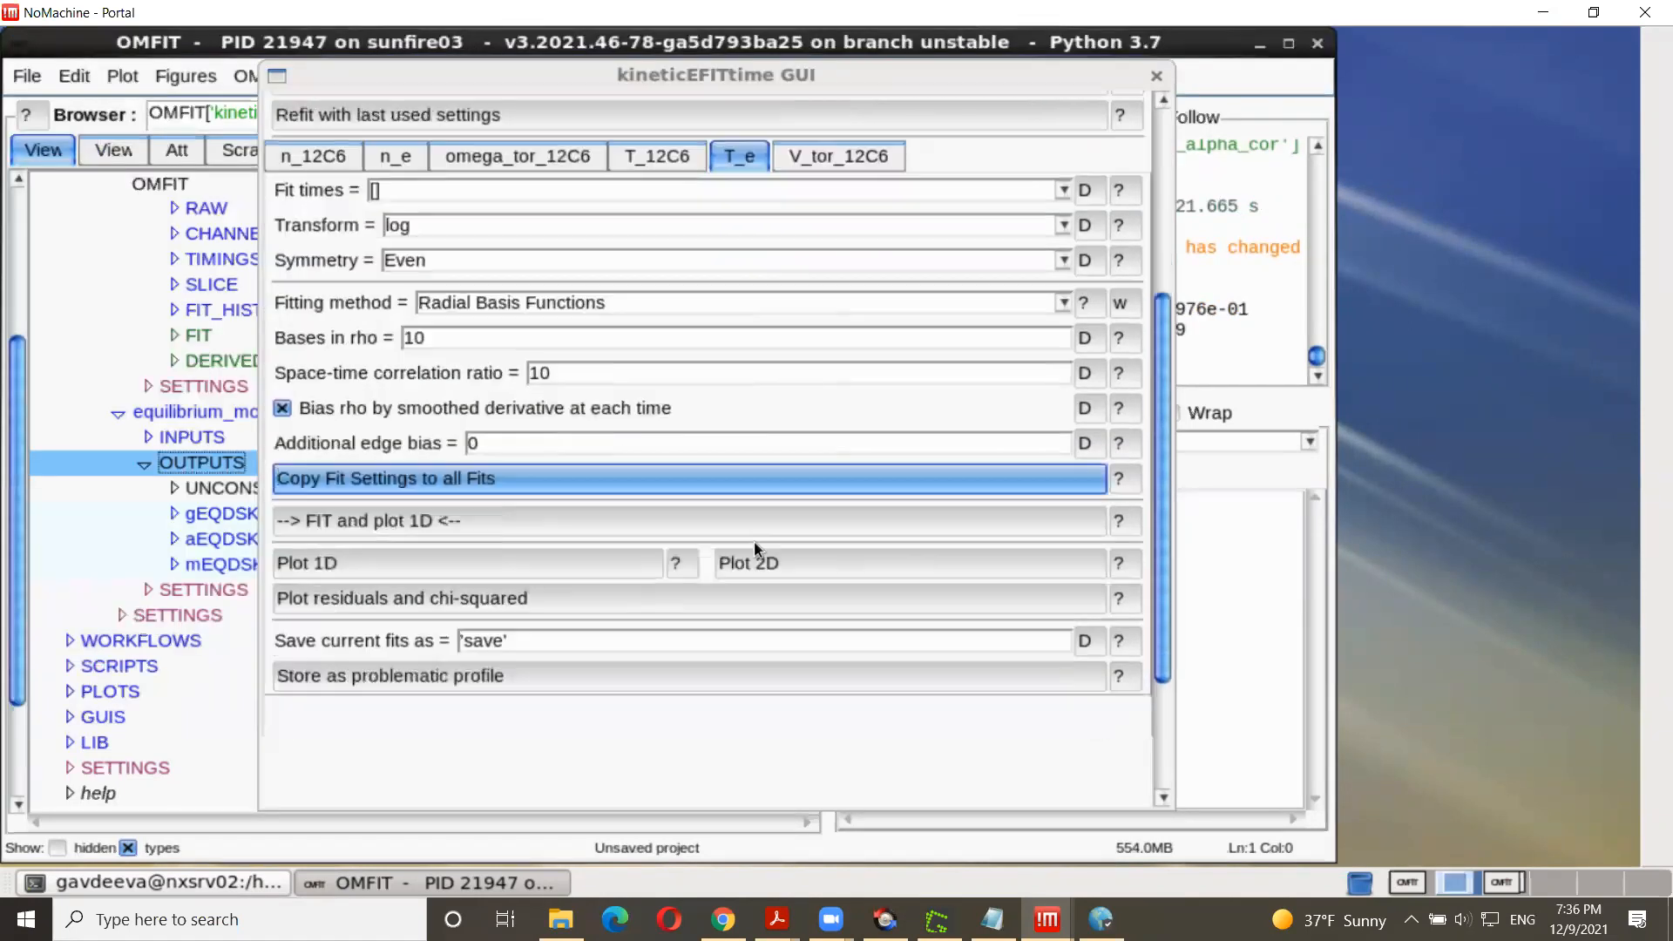
click(504, 501)
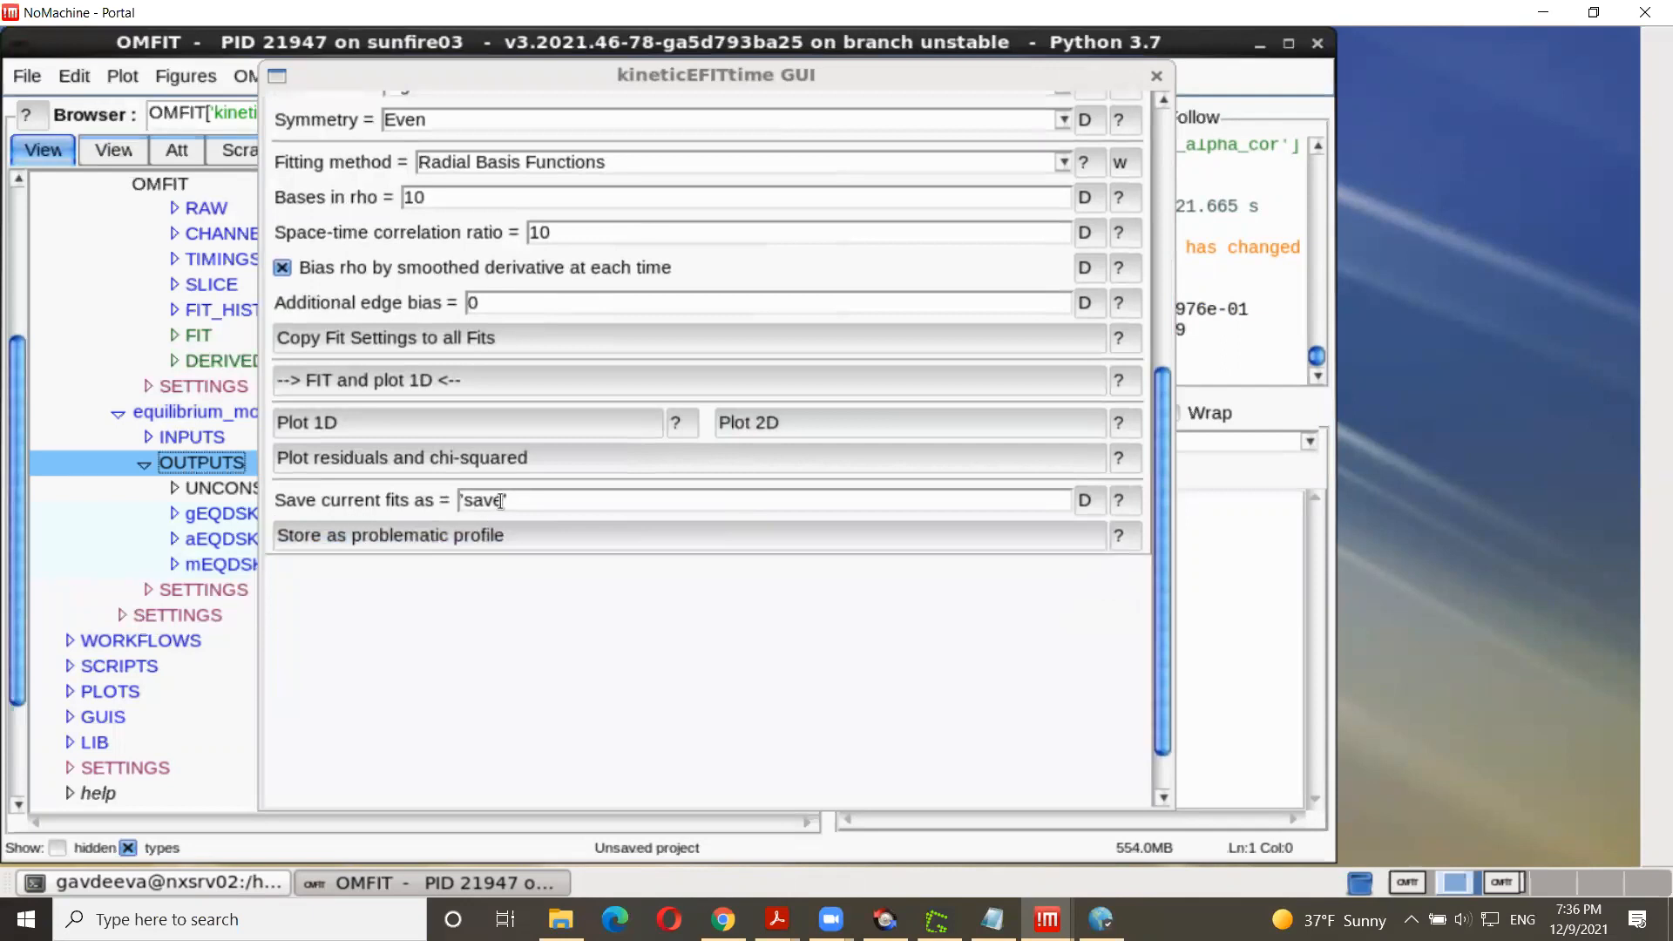
key(BackSpace)
key(BackSpace)
key(BackSpace)
key(BackSpace)
key(BackSpace)
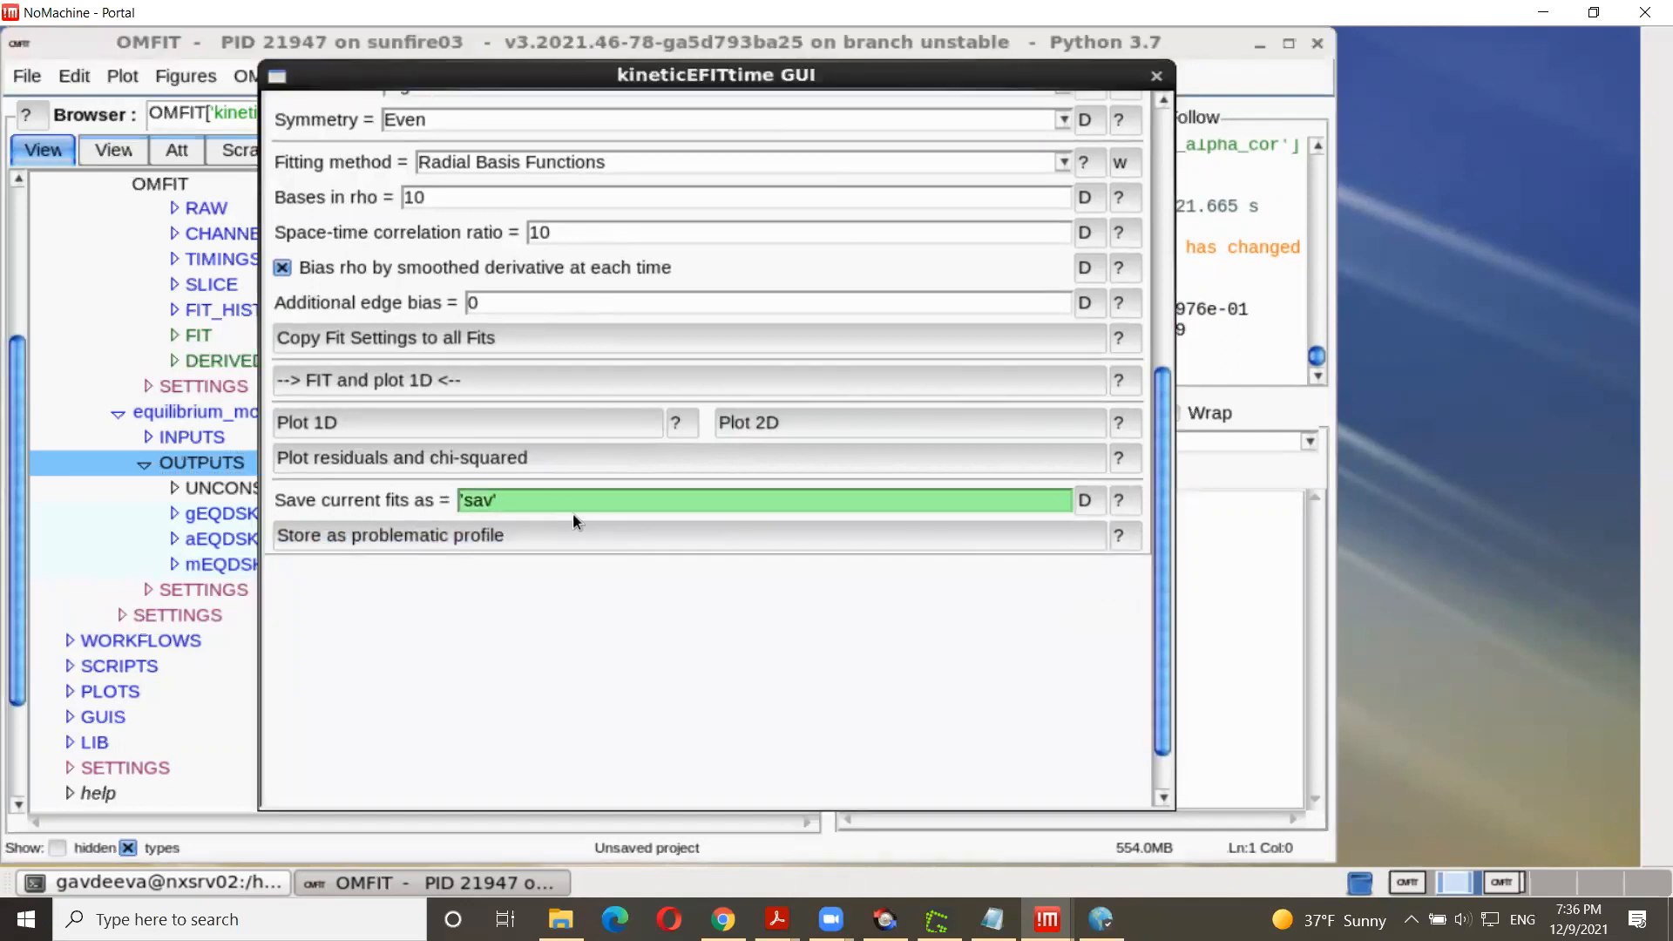
key(Caps_Lock)
text(RBF)
key(Return)
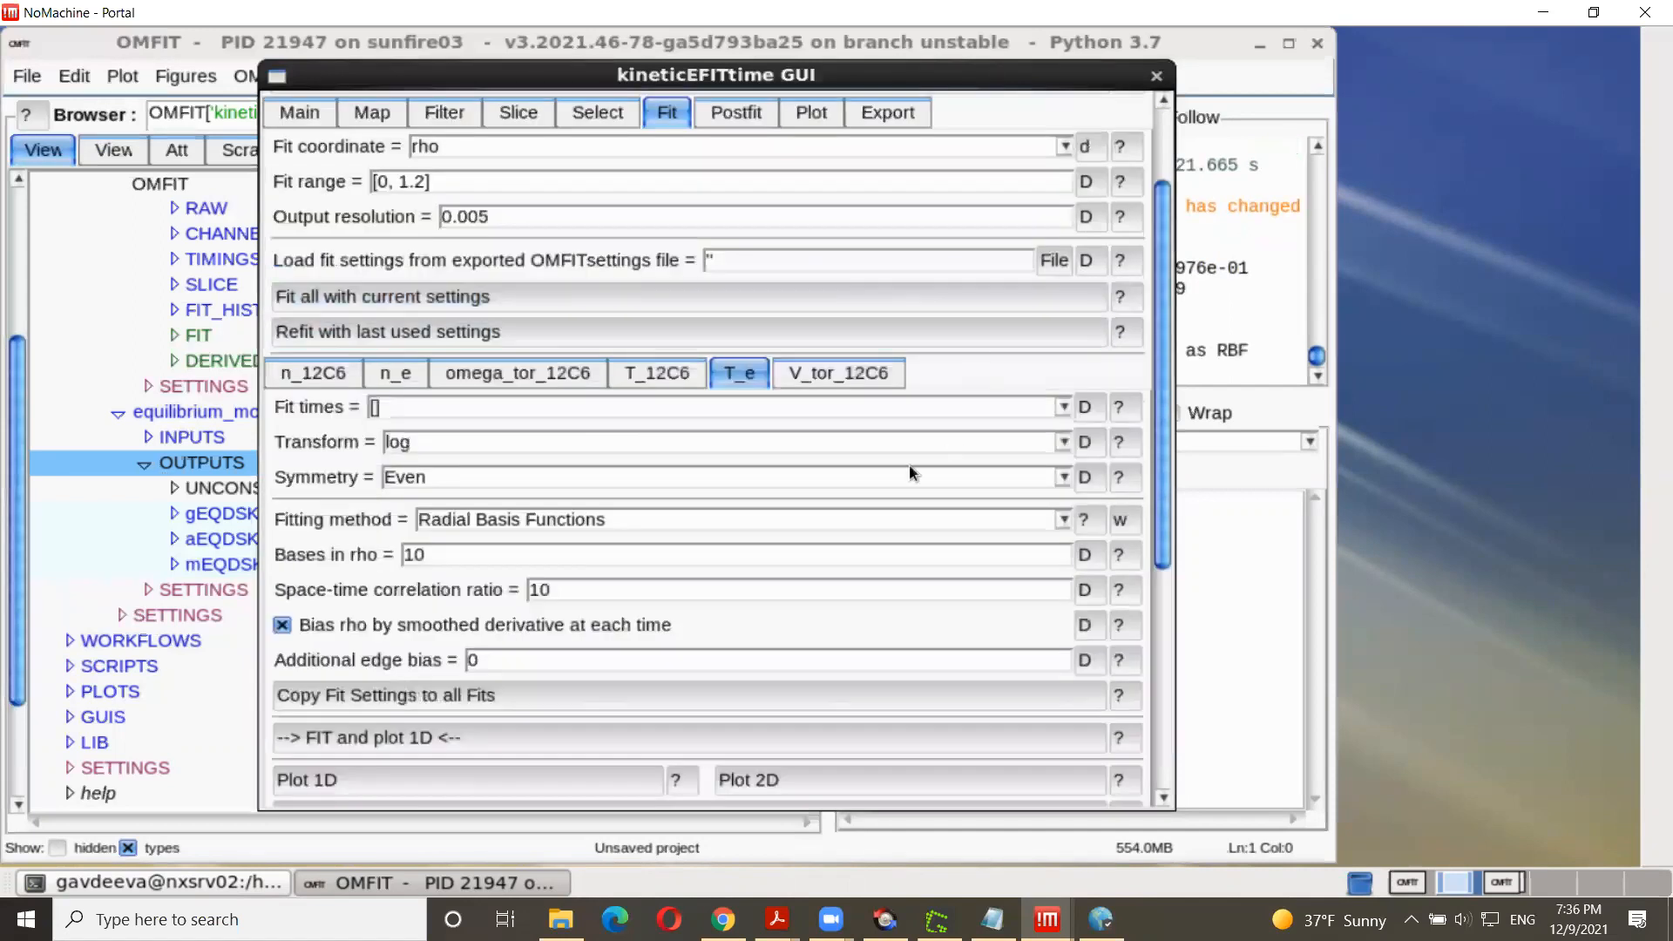
Step: Change the T_e fitting method to Scale lengths
click(1065, 520)
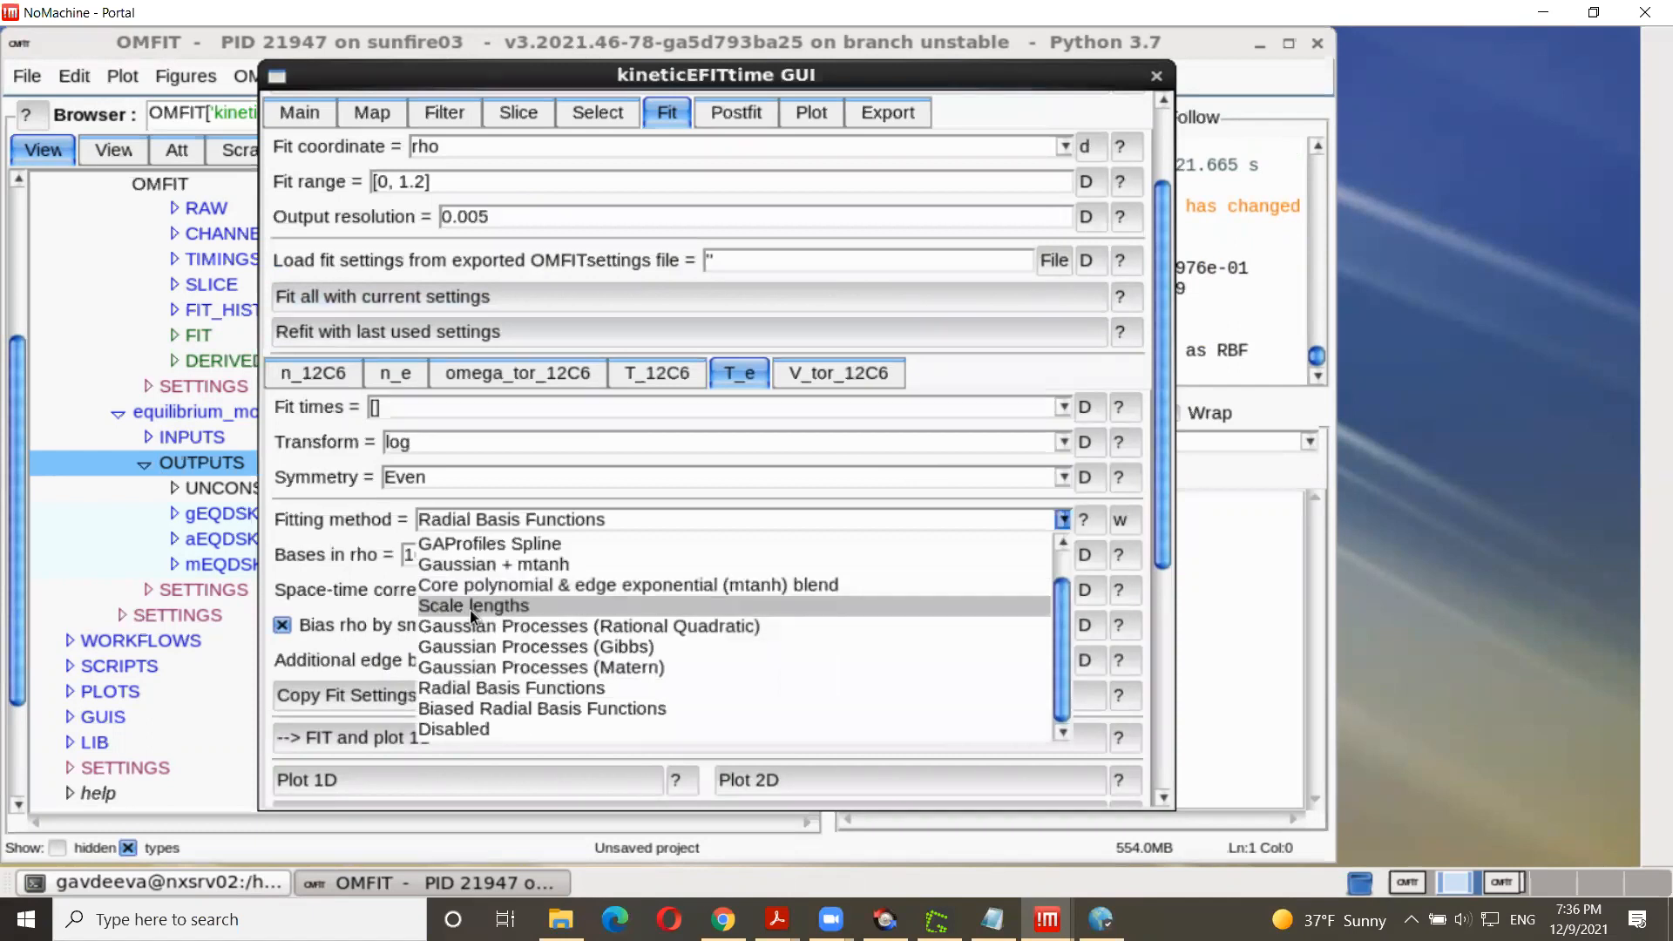
click(532, 607)
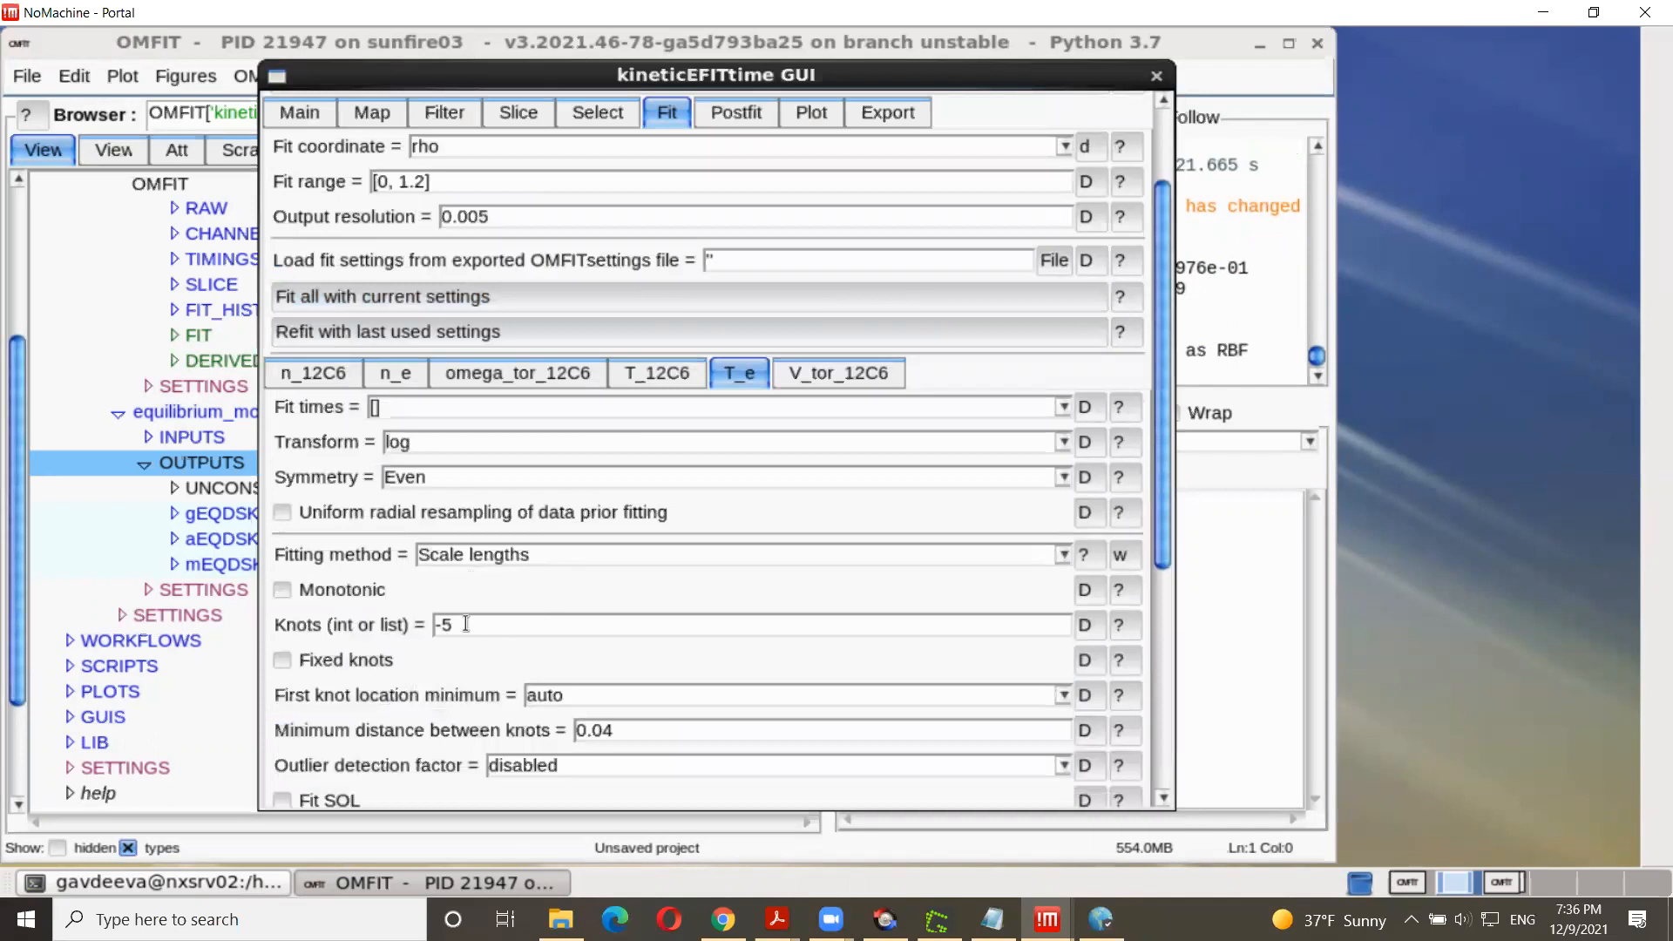
scroll(527, 615, down, 3)
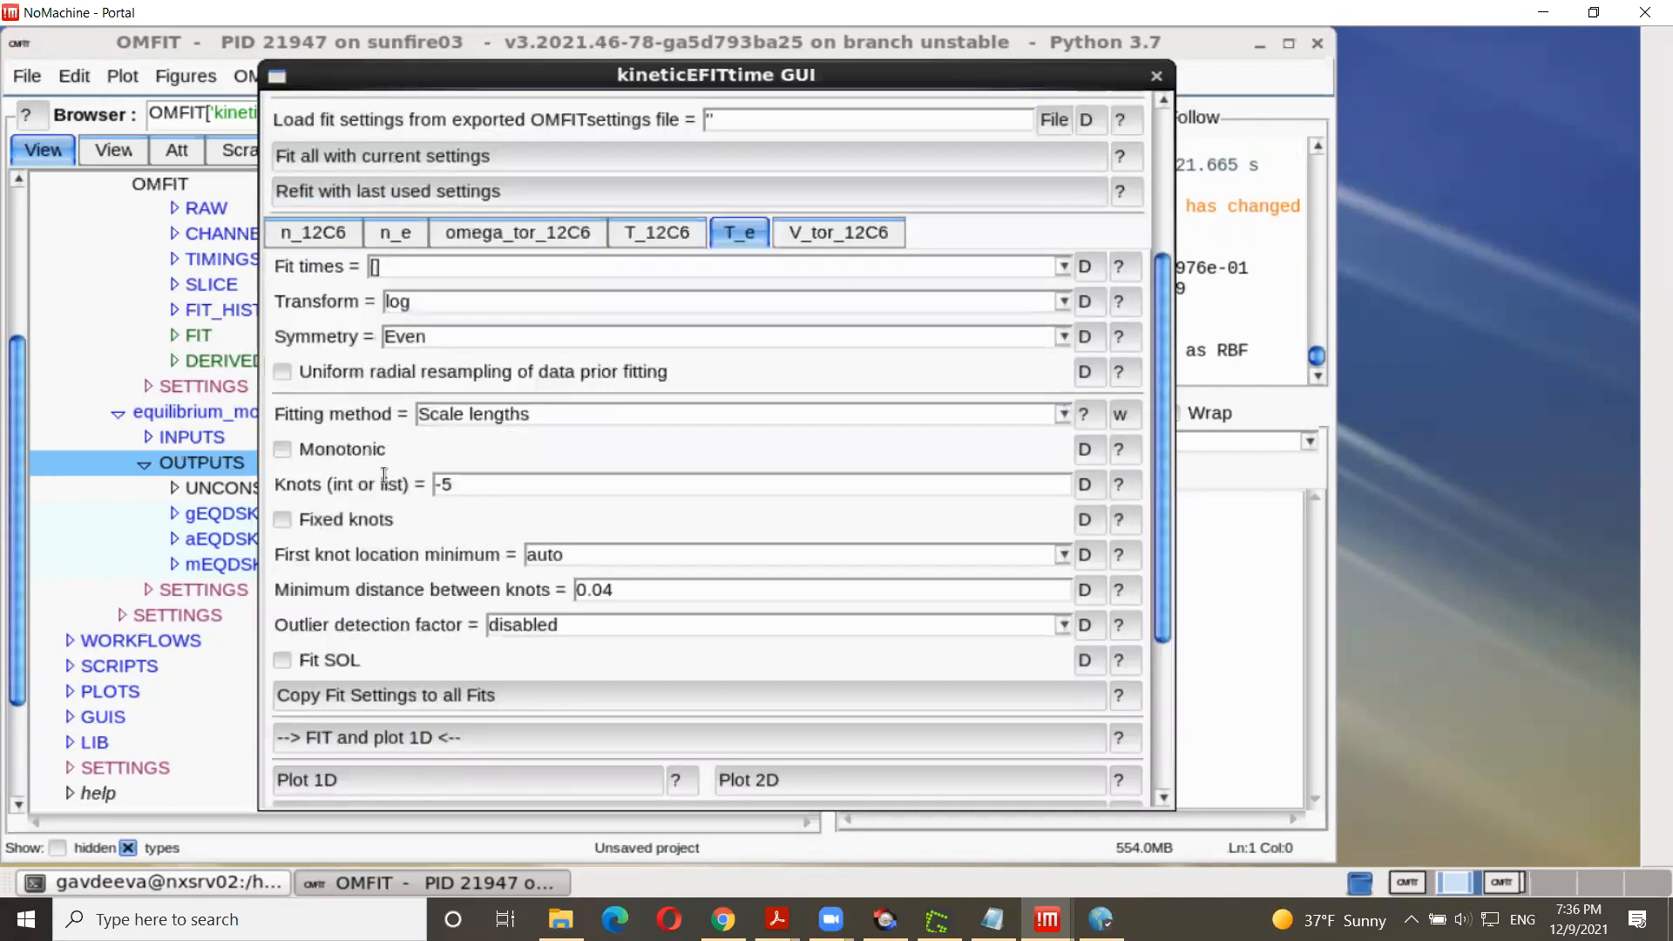
Step: Try to set the knots of the Scale lengths fit to 3
click(485, 495)
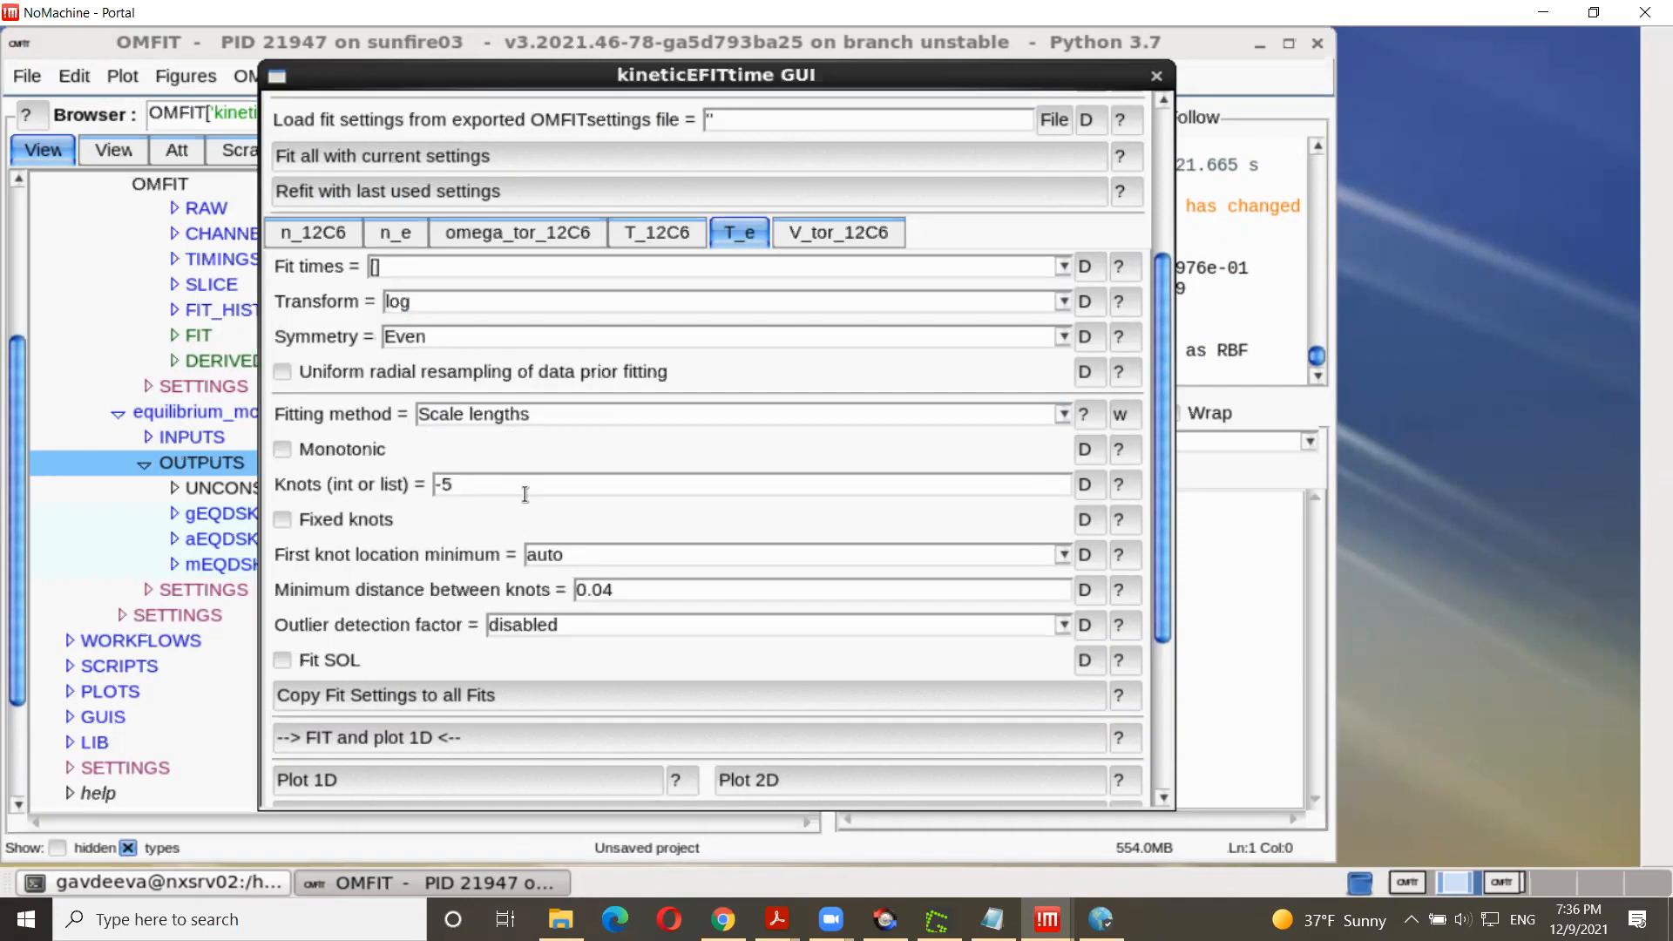
key(BackSpace)
key(BackSpace)
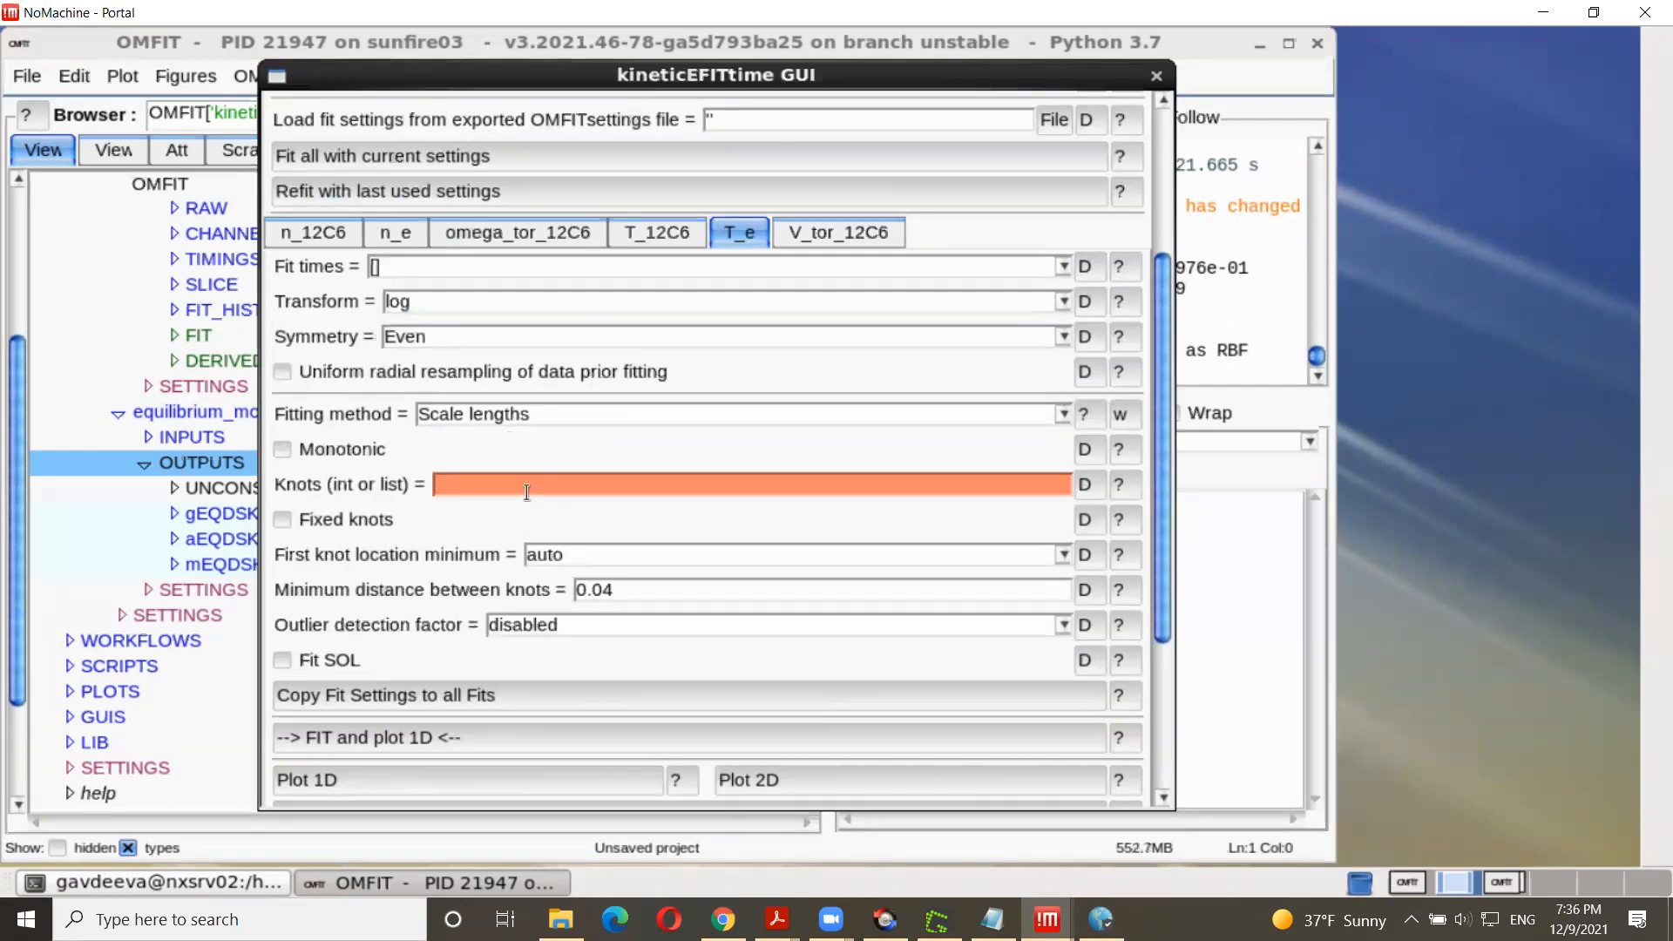
text(3)
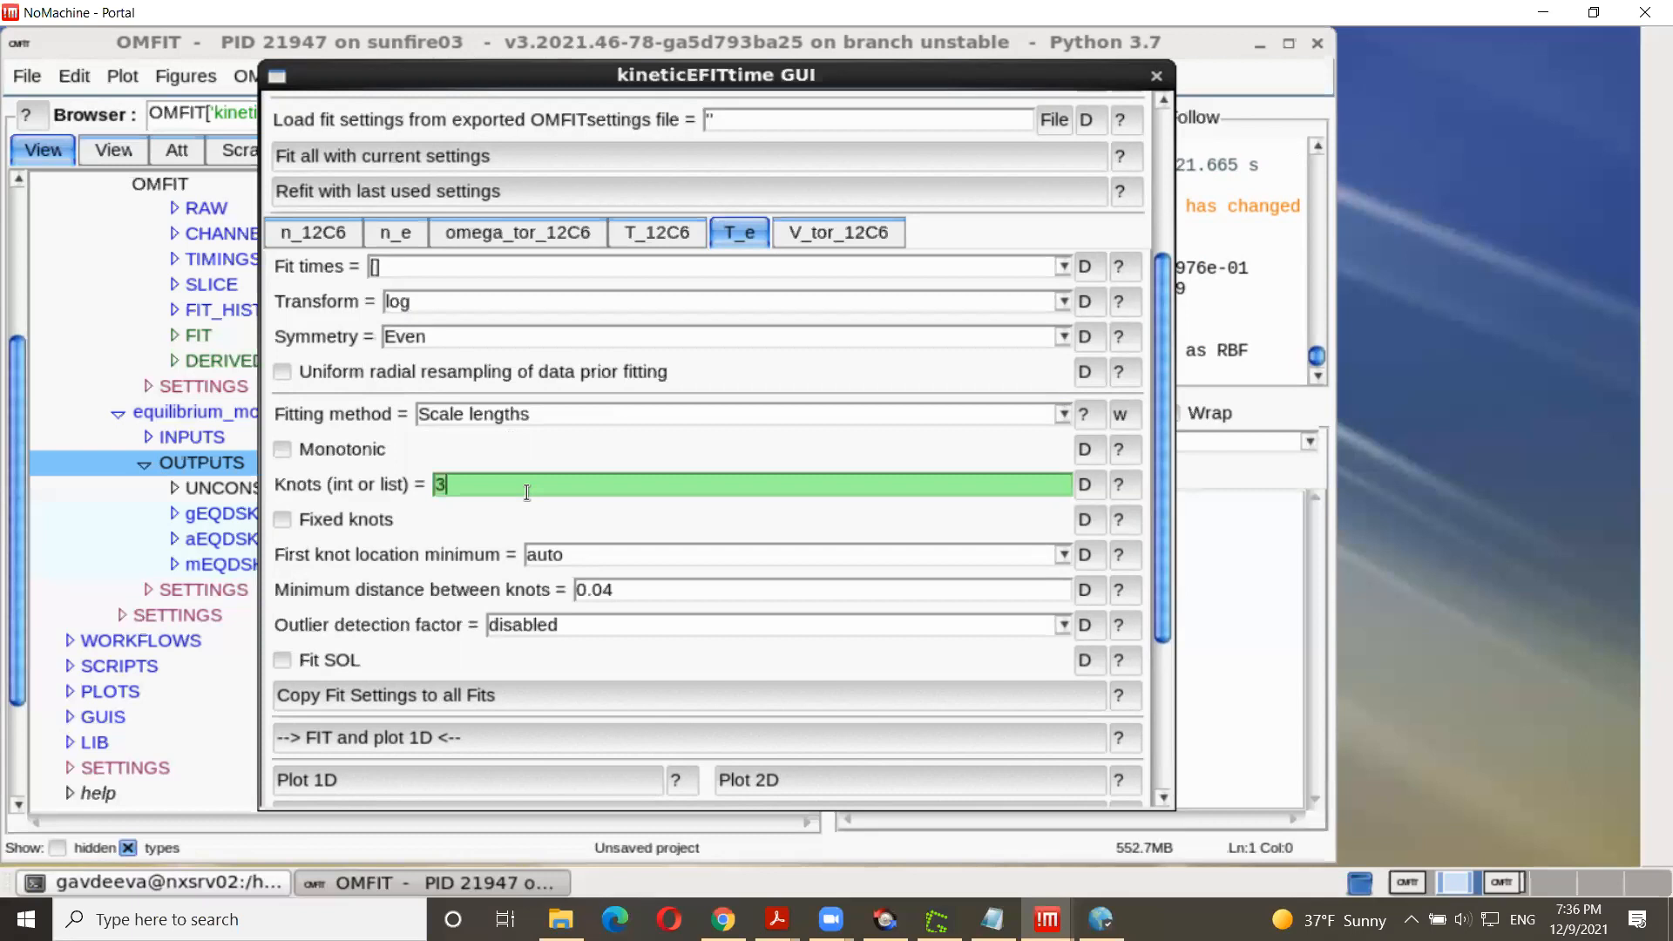
key(Caps_Lock)
Step: Enable Fit SOL for T_e, run the Scale lengths fit and bring its 1D plot into view
click(312, 656)
scroll(541, 499, down, 1)
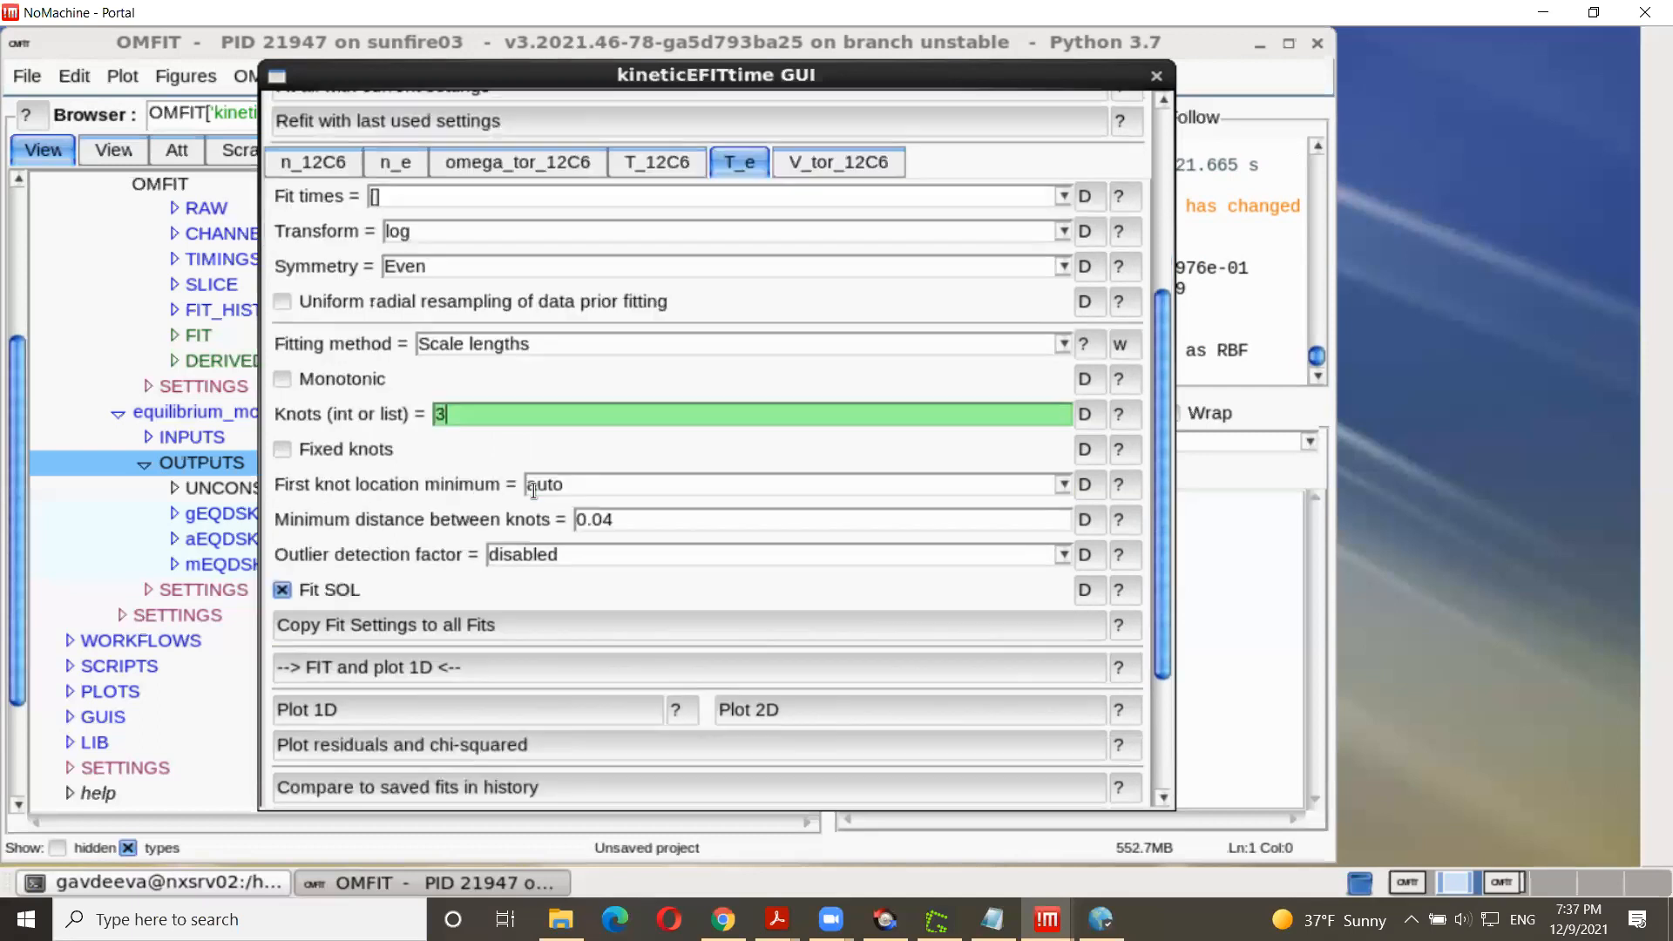
click(426, 667)
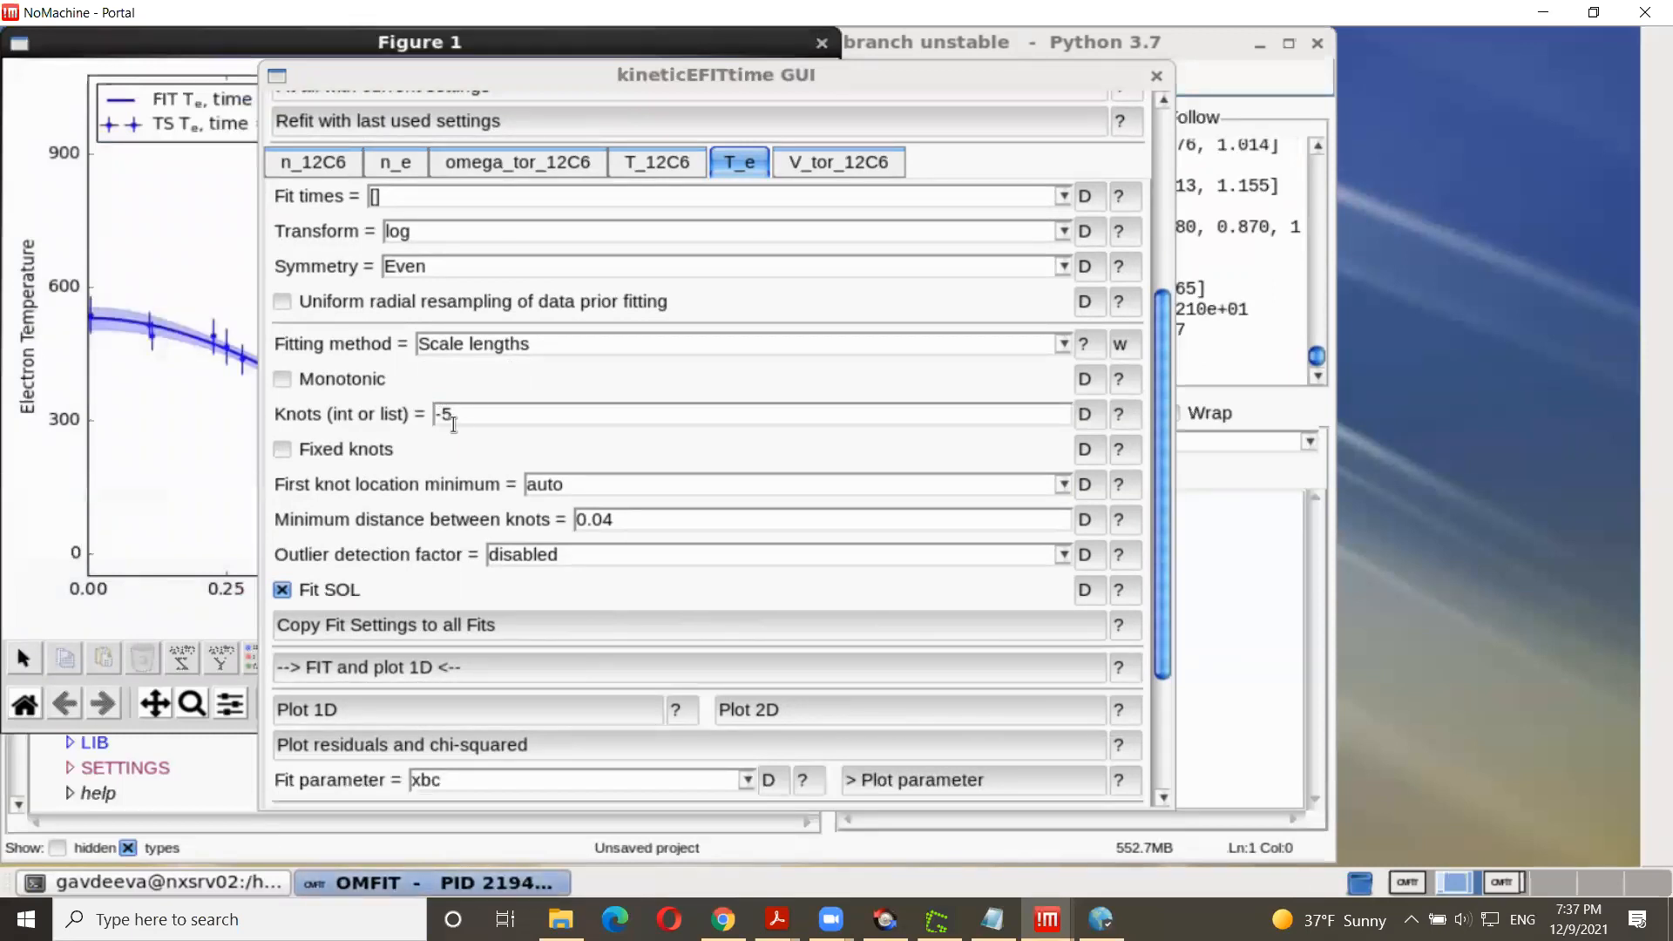
click(512, 46)
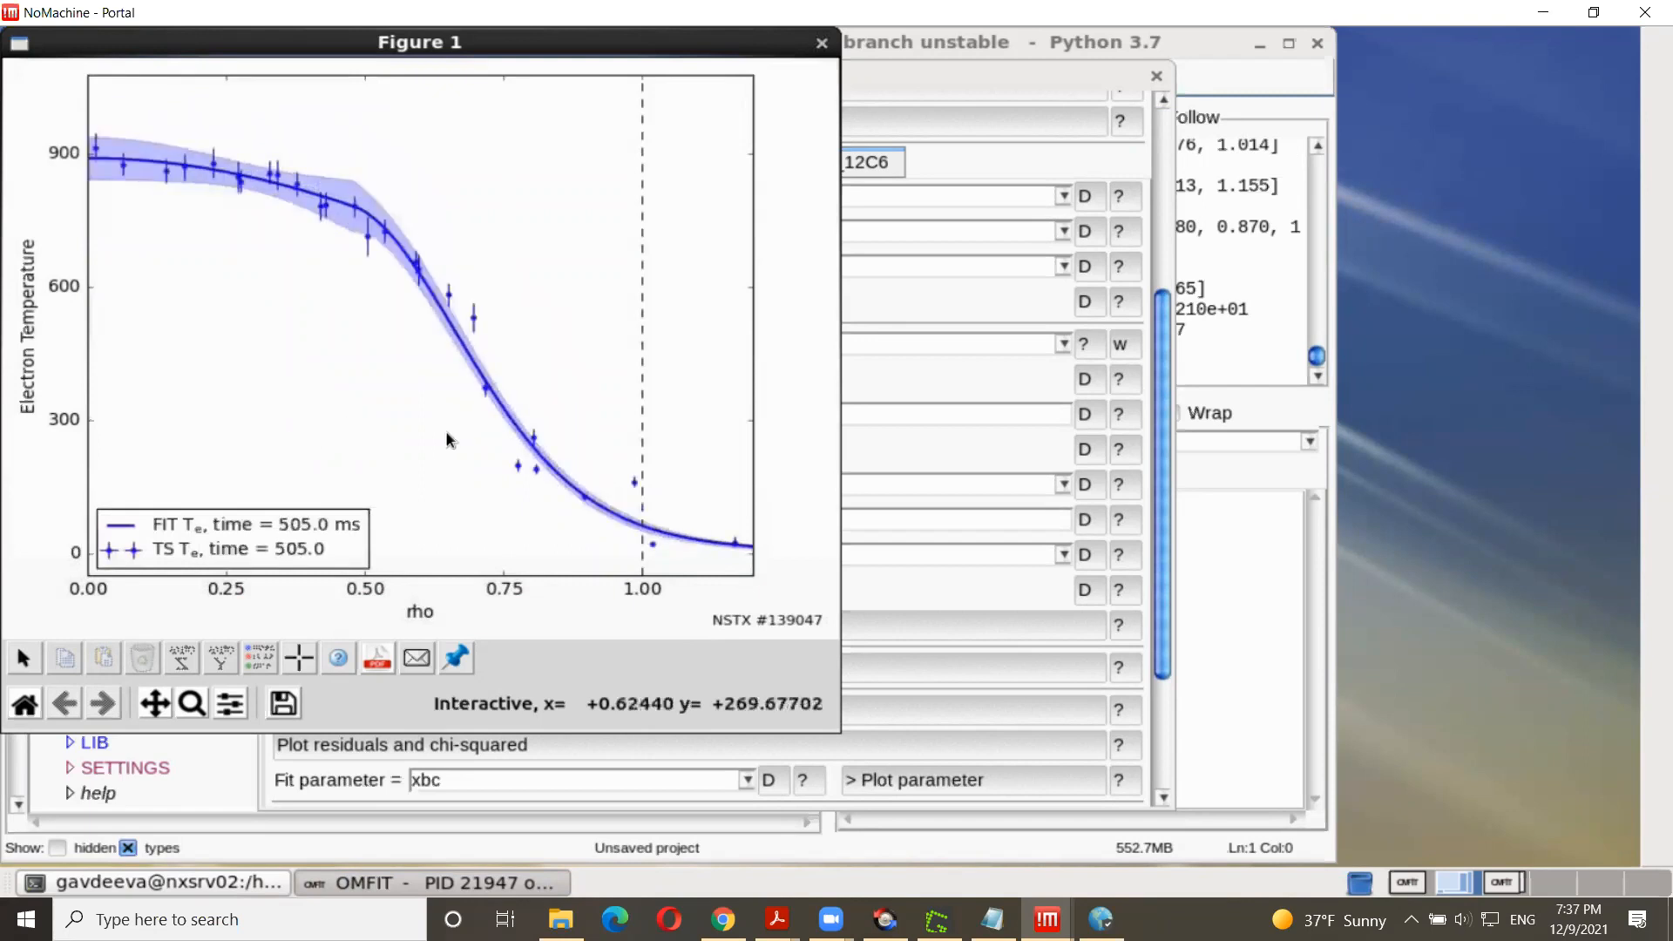
Step: Dismiss the 1D plot and compare the current T_e Scale lengths fit to the saved fits in history
click(822, 42)
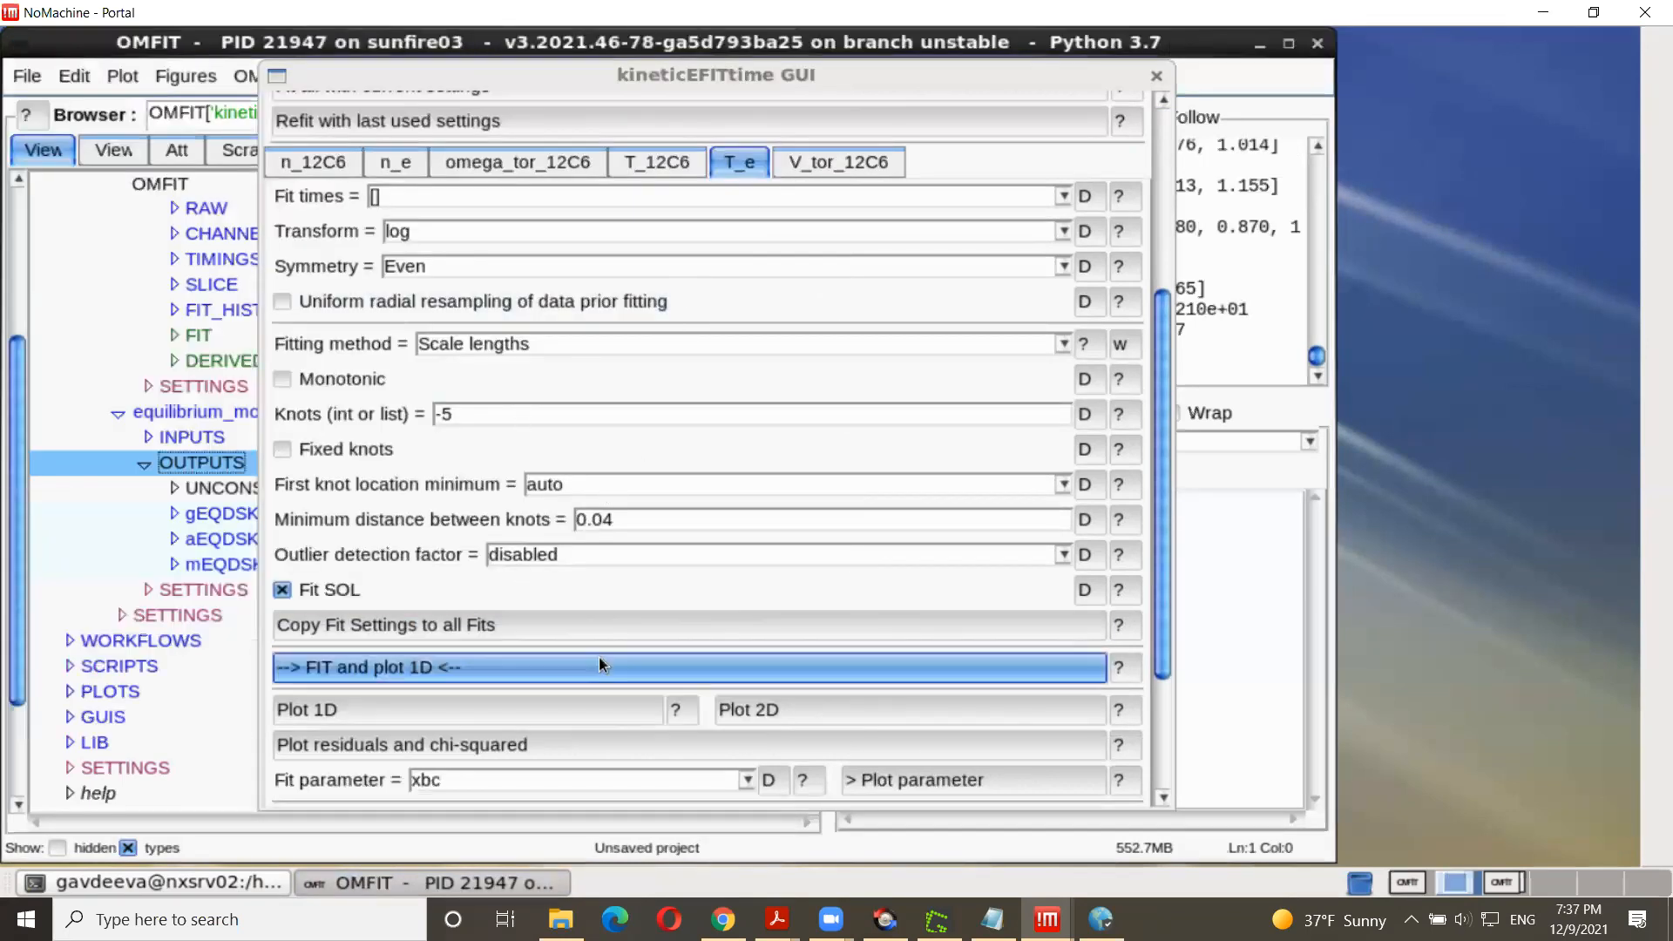
scroll(603, 651, down, 1)
scroll(587, 615, down, 2)
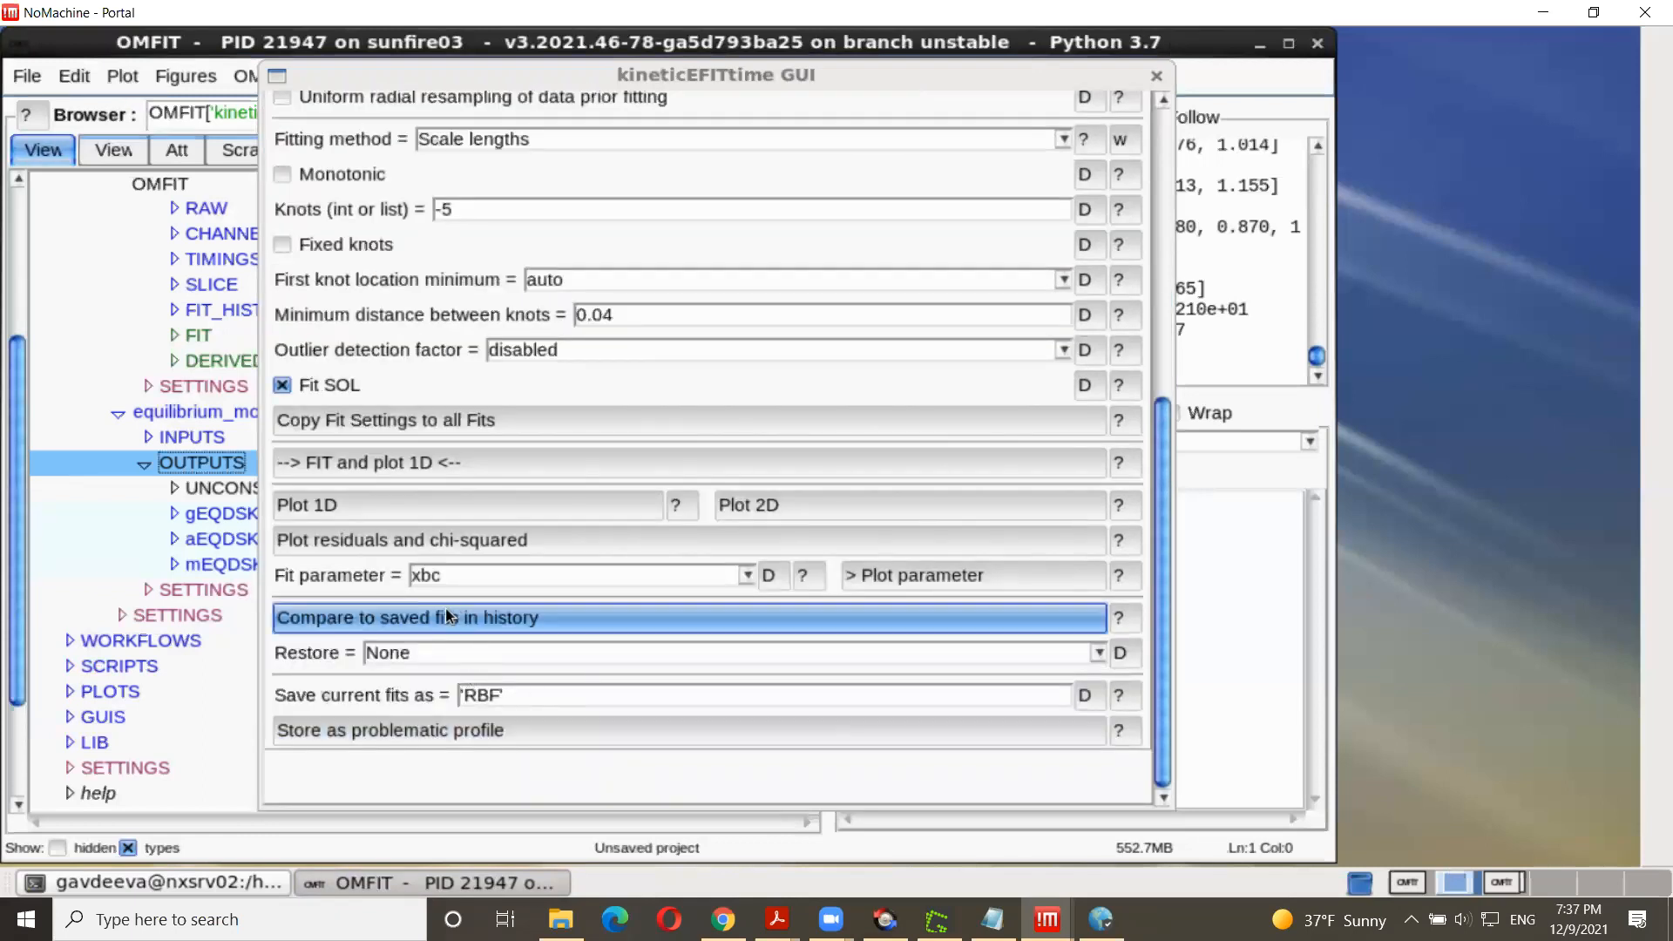
click(514, 620)
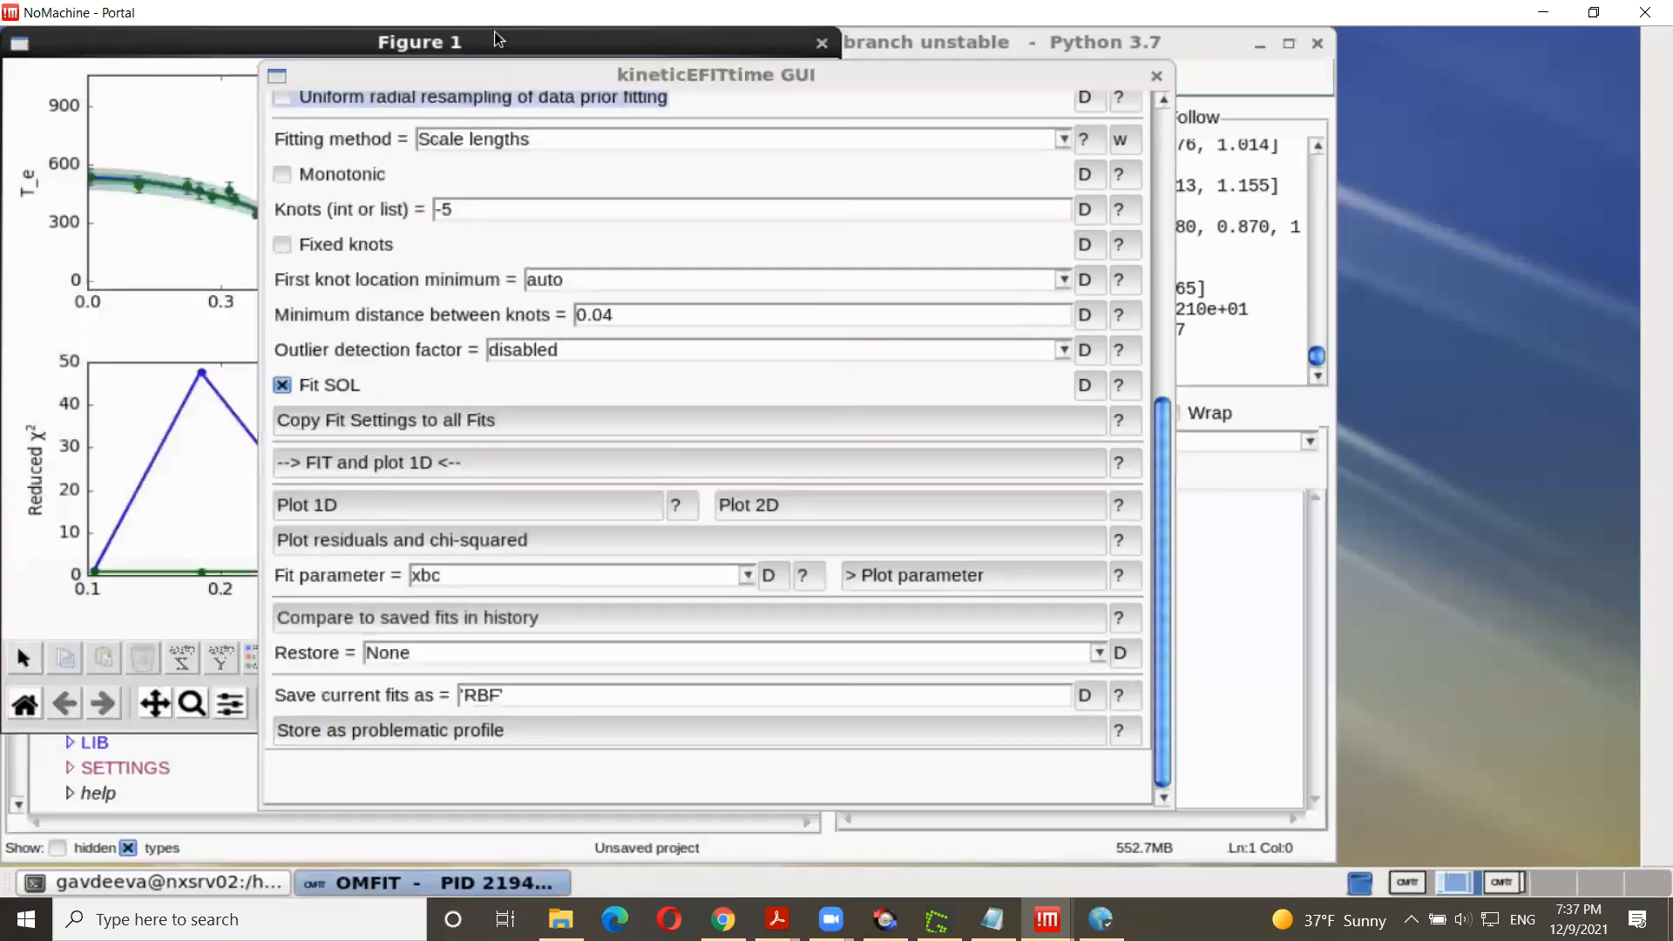
click(497, 39)
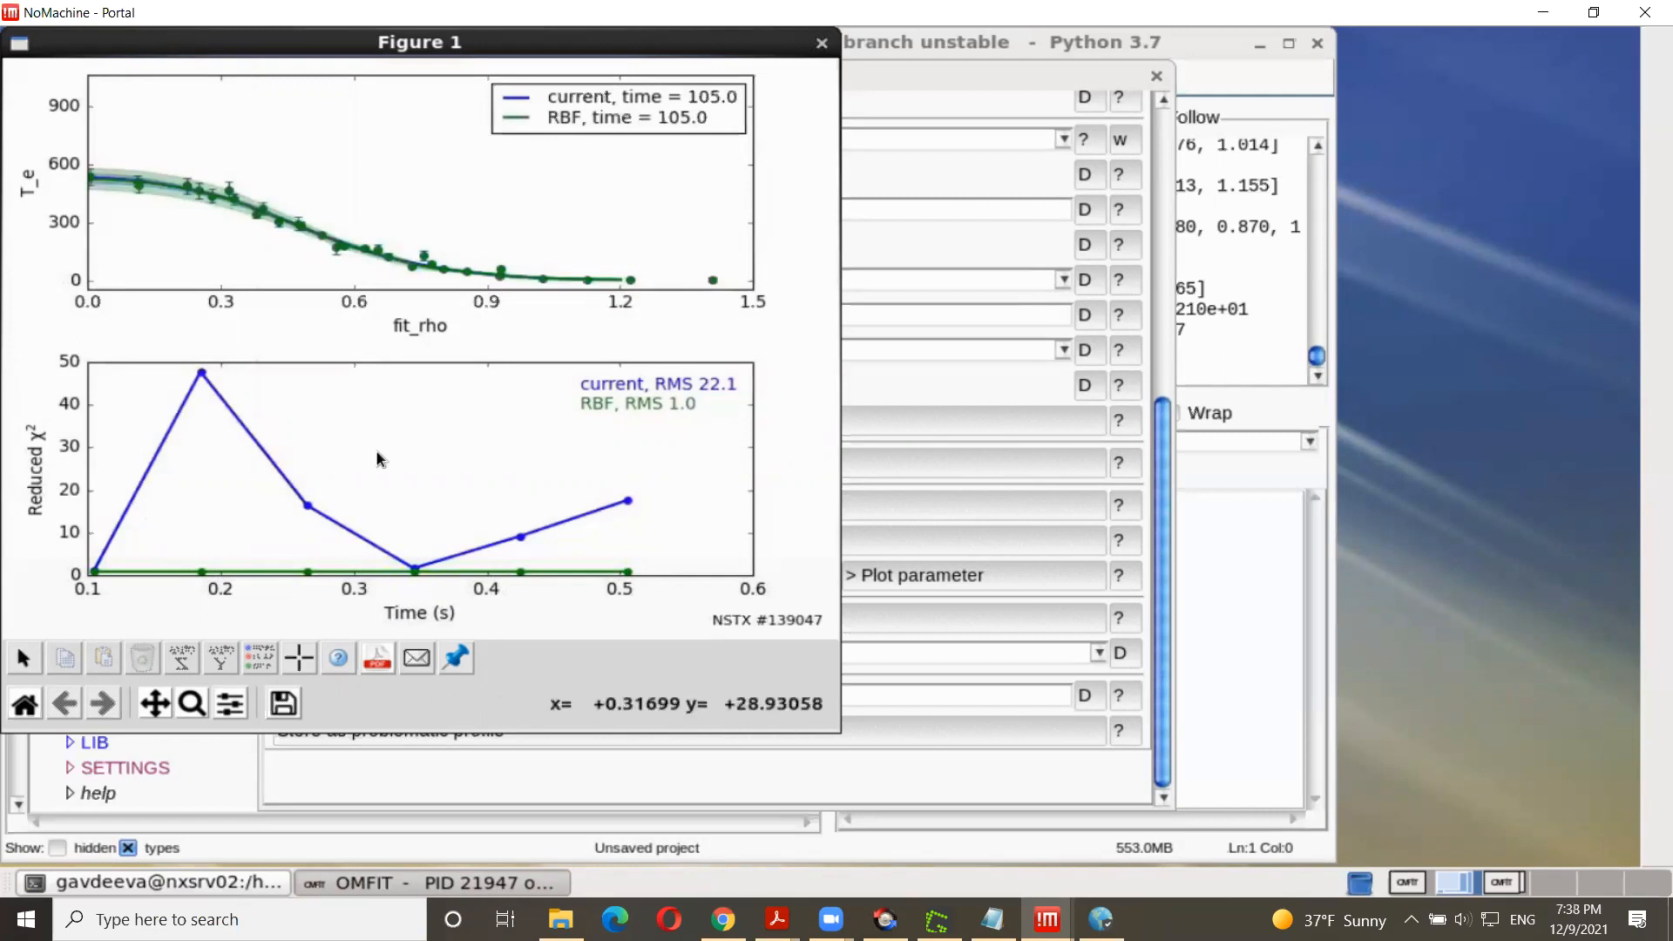
Step: Step through the comparison of the current and RBF T_e fits from 185 to 505 ms, and close the figure
key(Right)
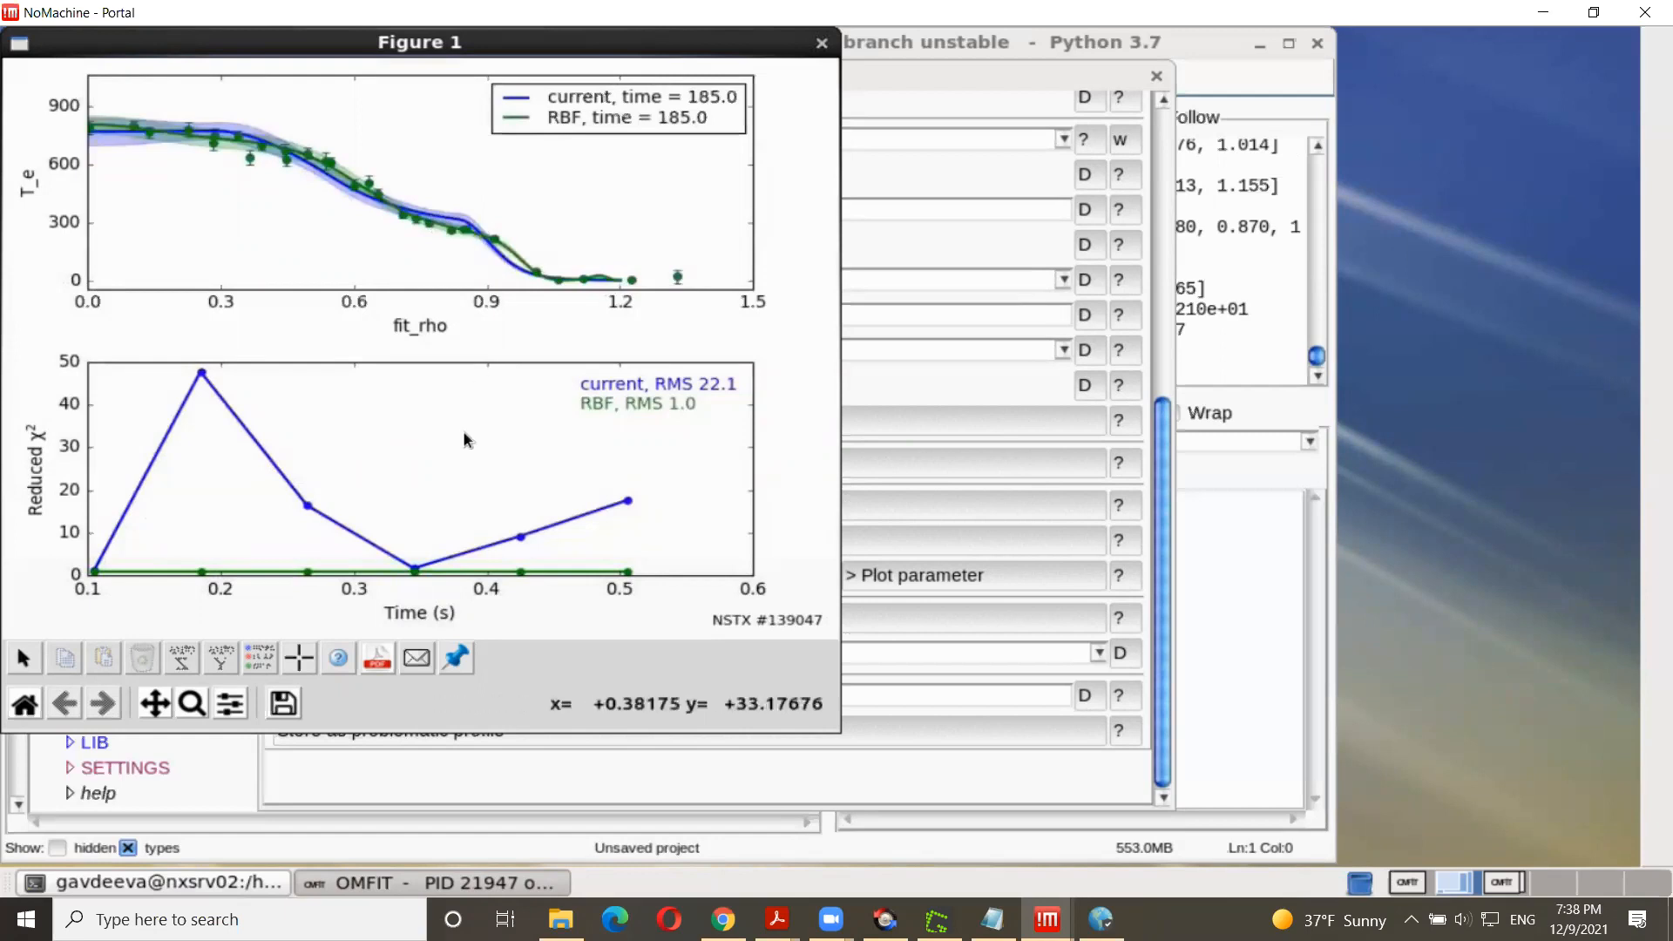
key(Right)
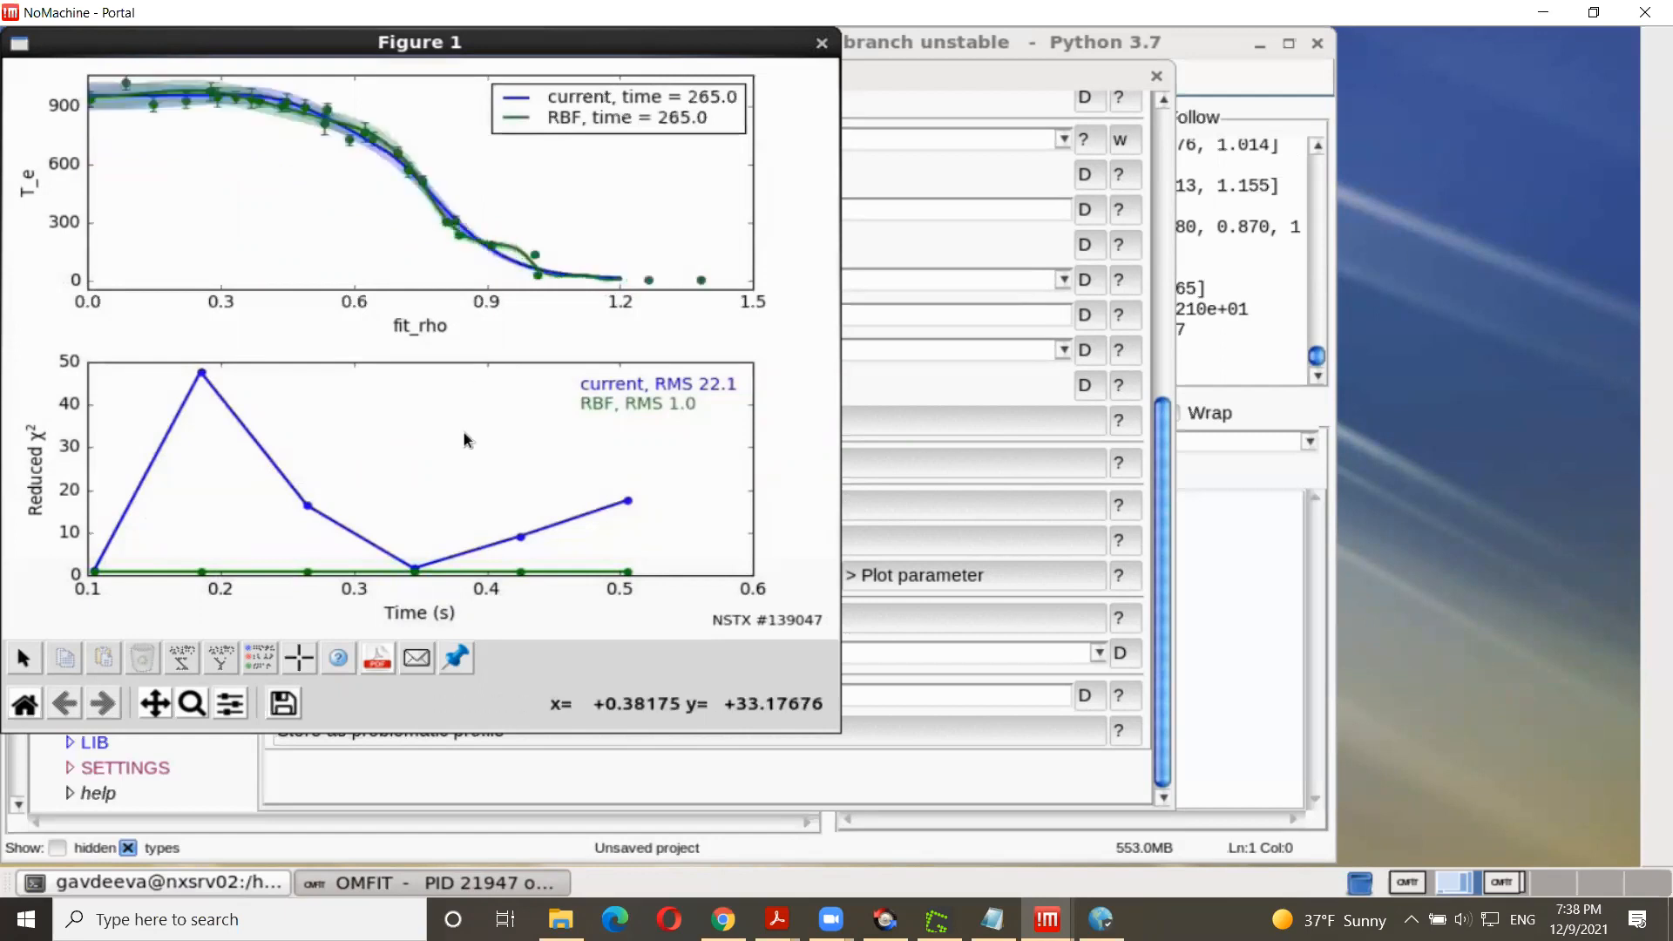
key(Right)
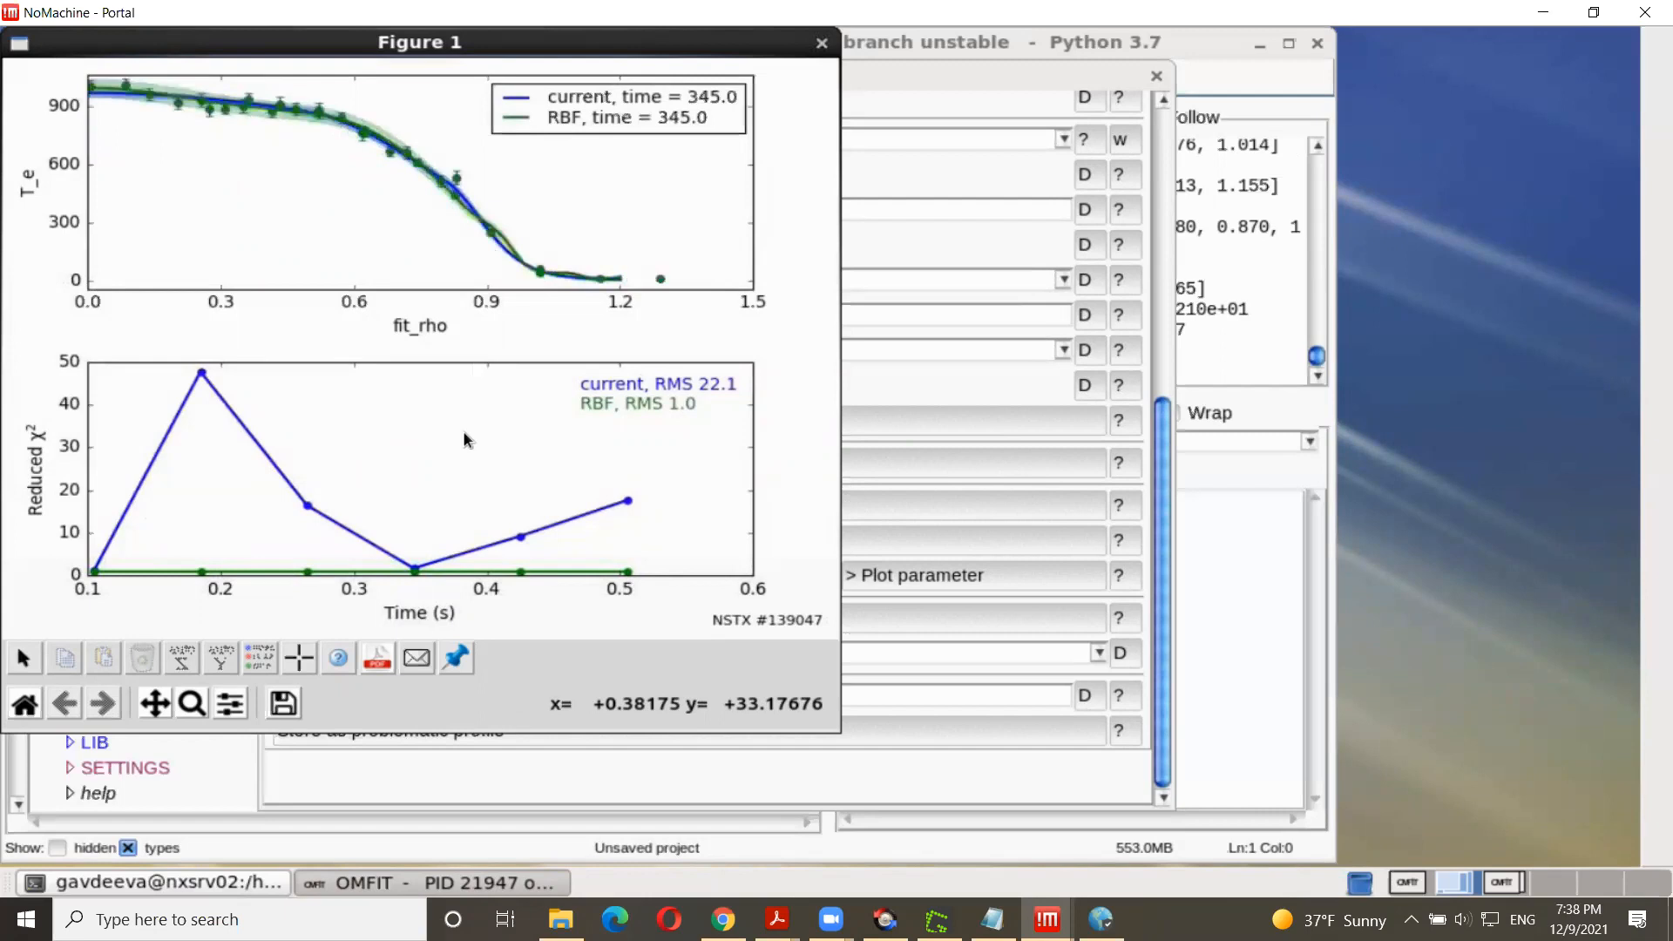
key(Right)
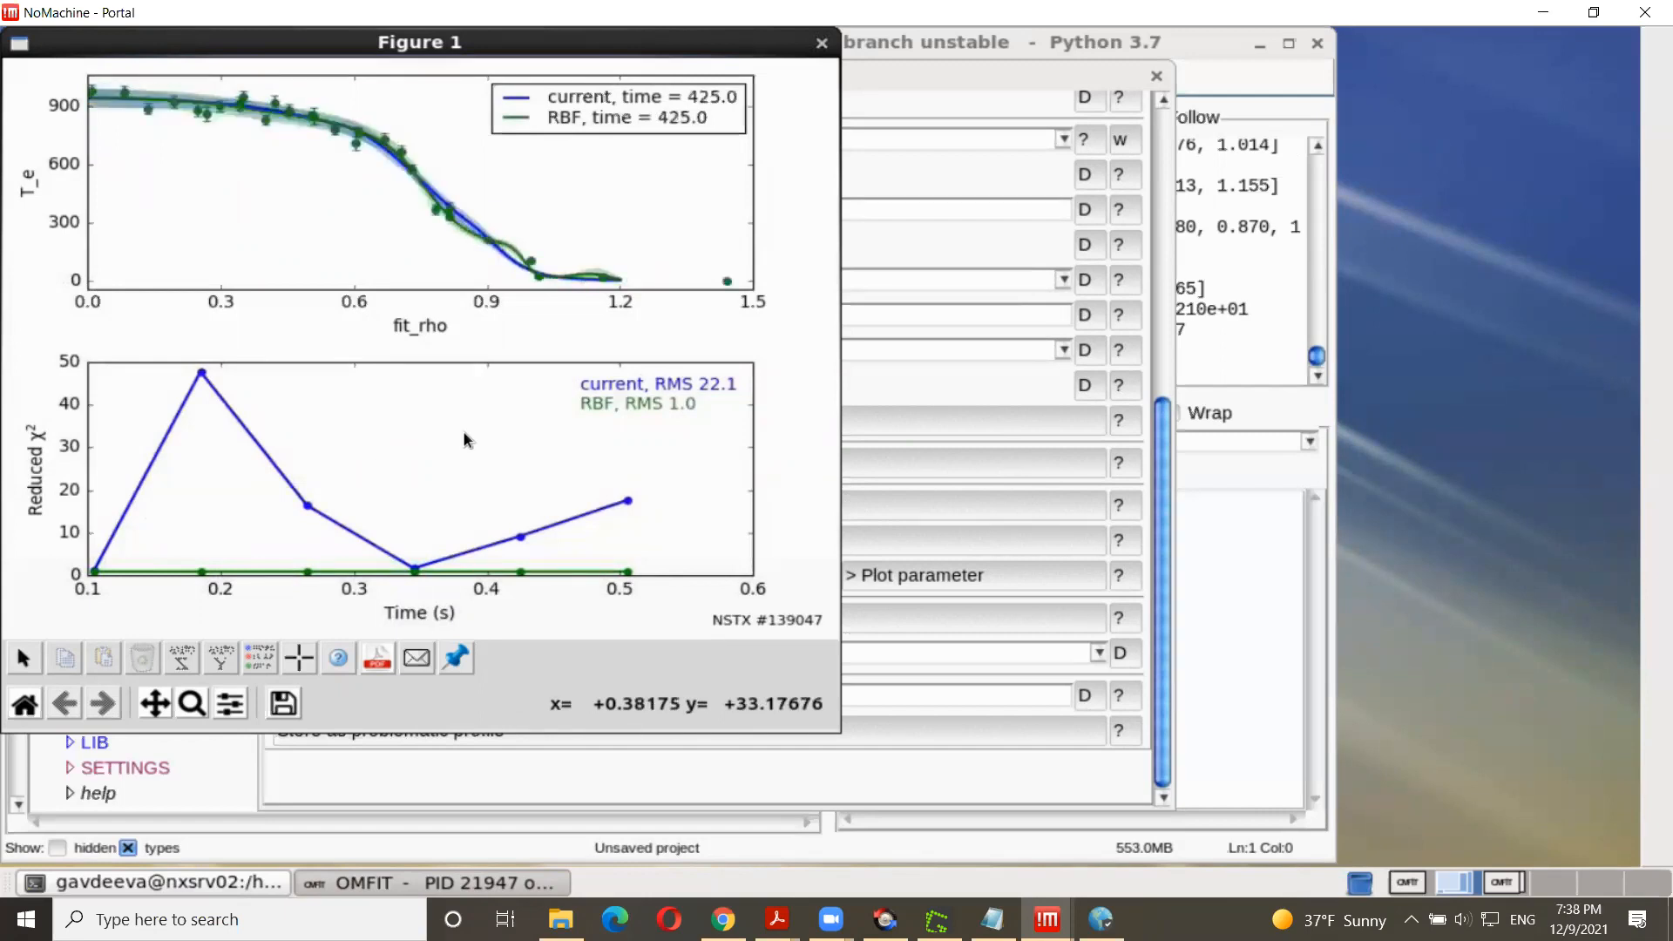
key(Right)
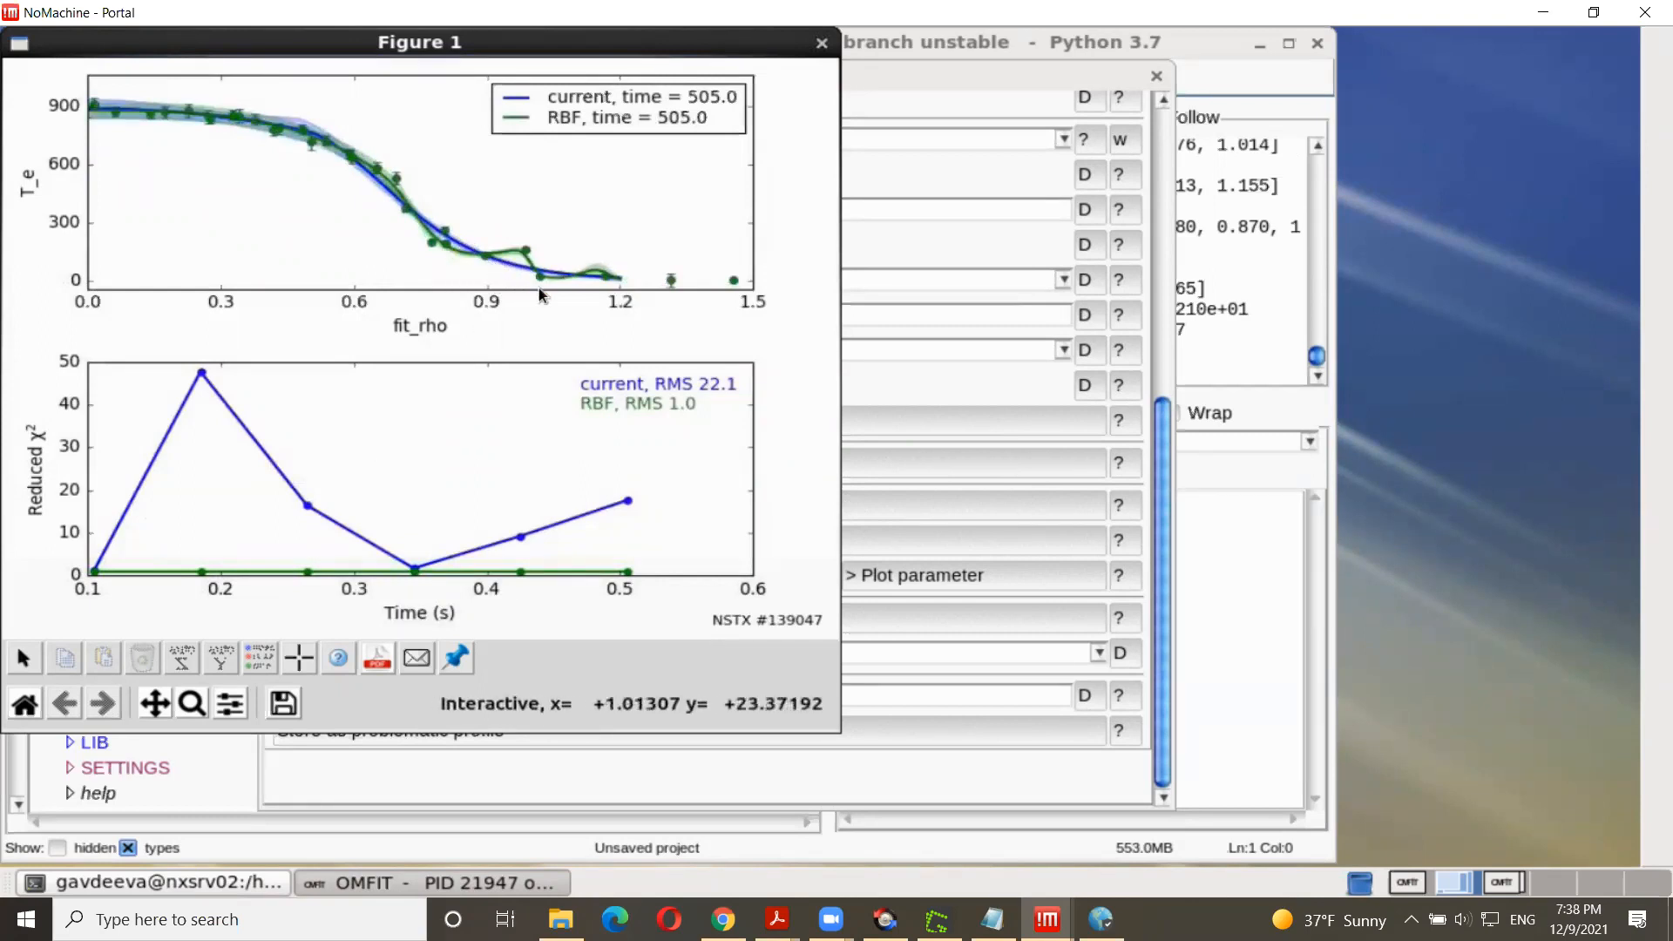
click(822, 44)
Step: Set the knots of the T_e Scale lengths fit to 3 and rerun the fit with its 1D plot in view
click(491, 210)
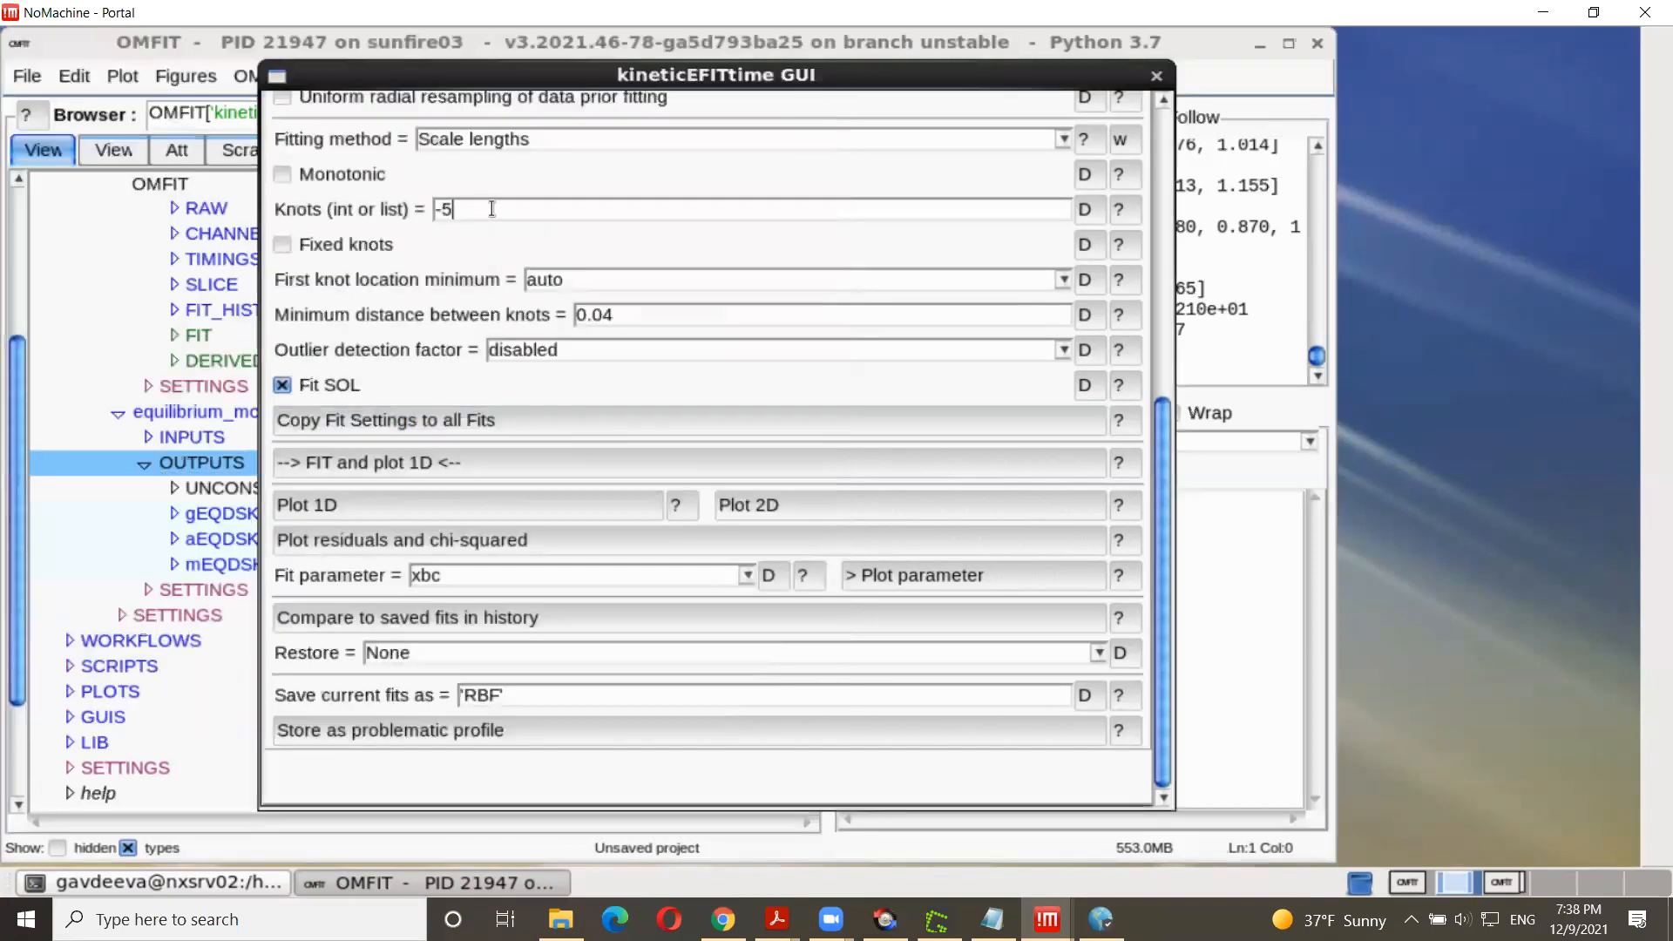
key(BackSpace)
key(BackSpace)
text(3)
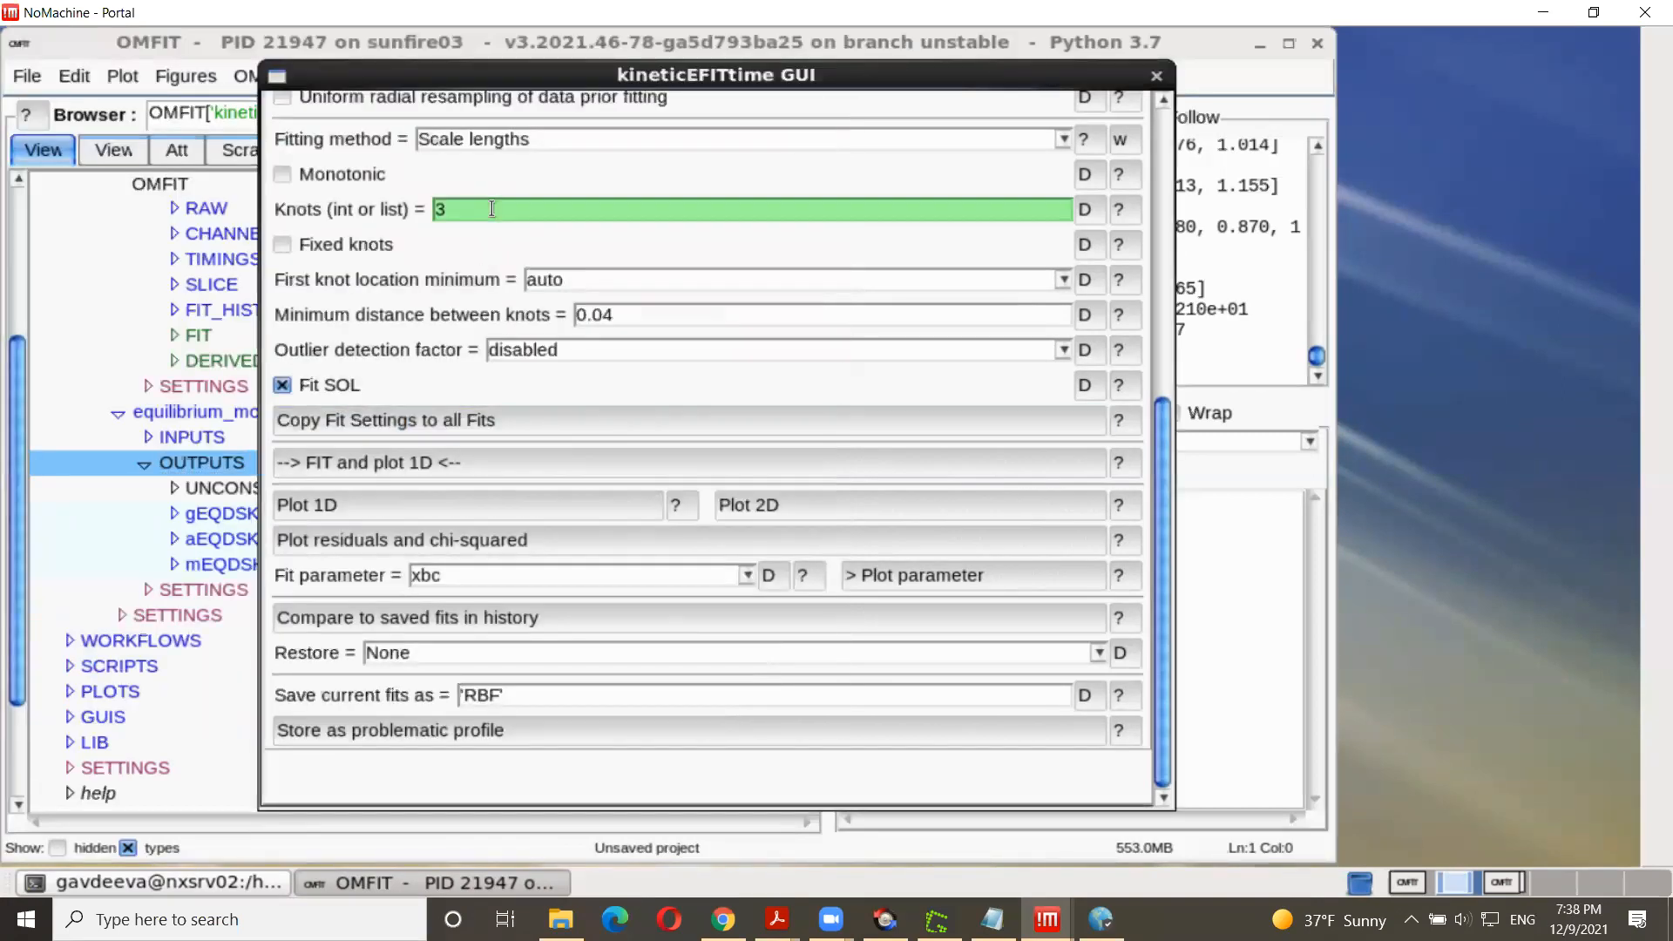
key(Return)
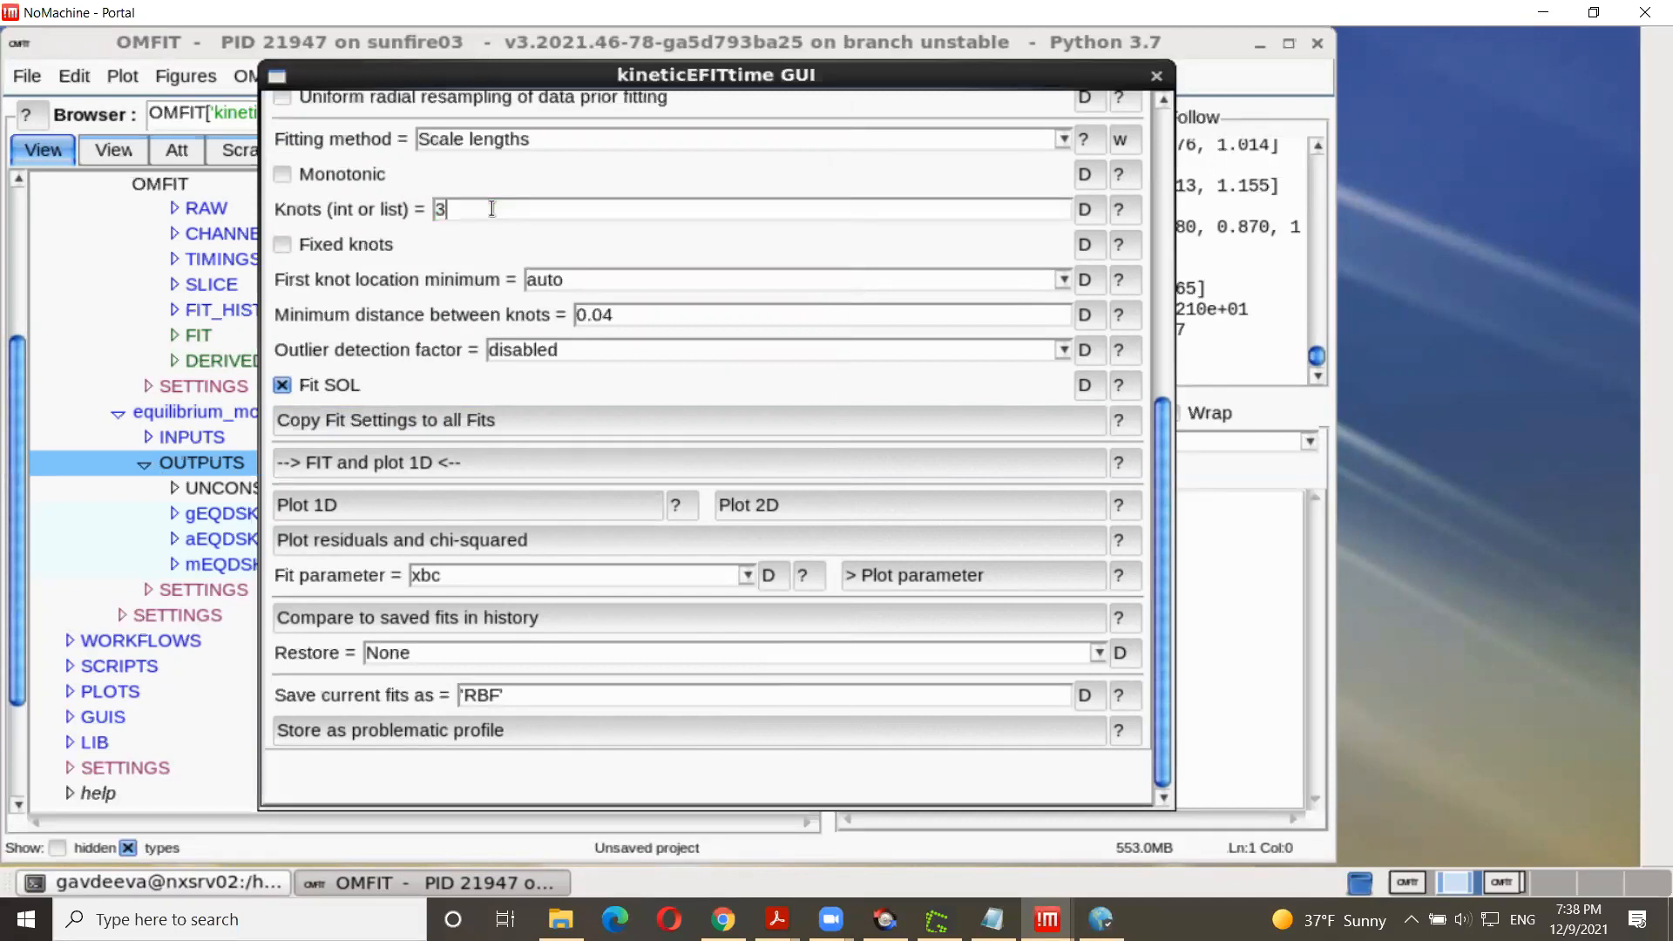
click(435, 463)
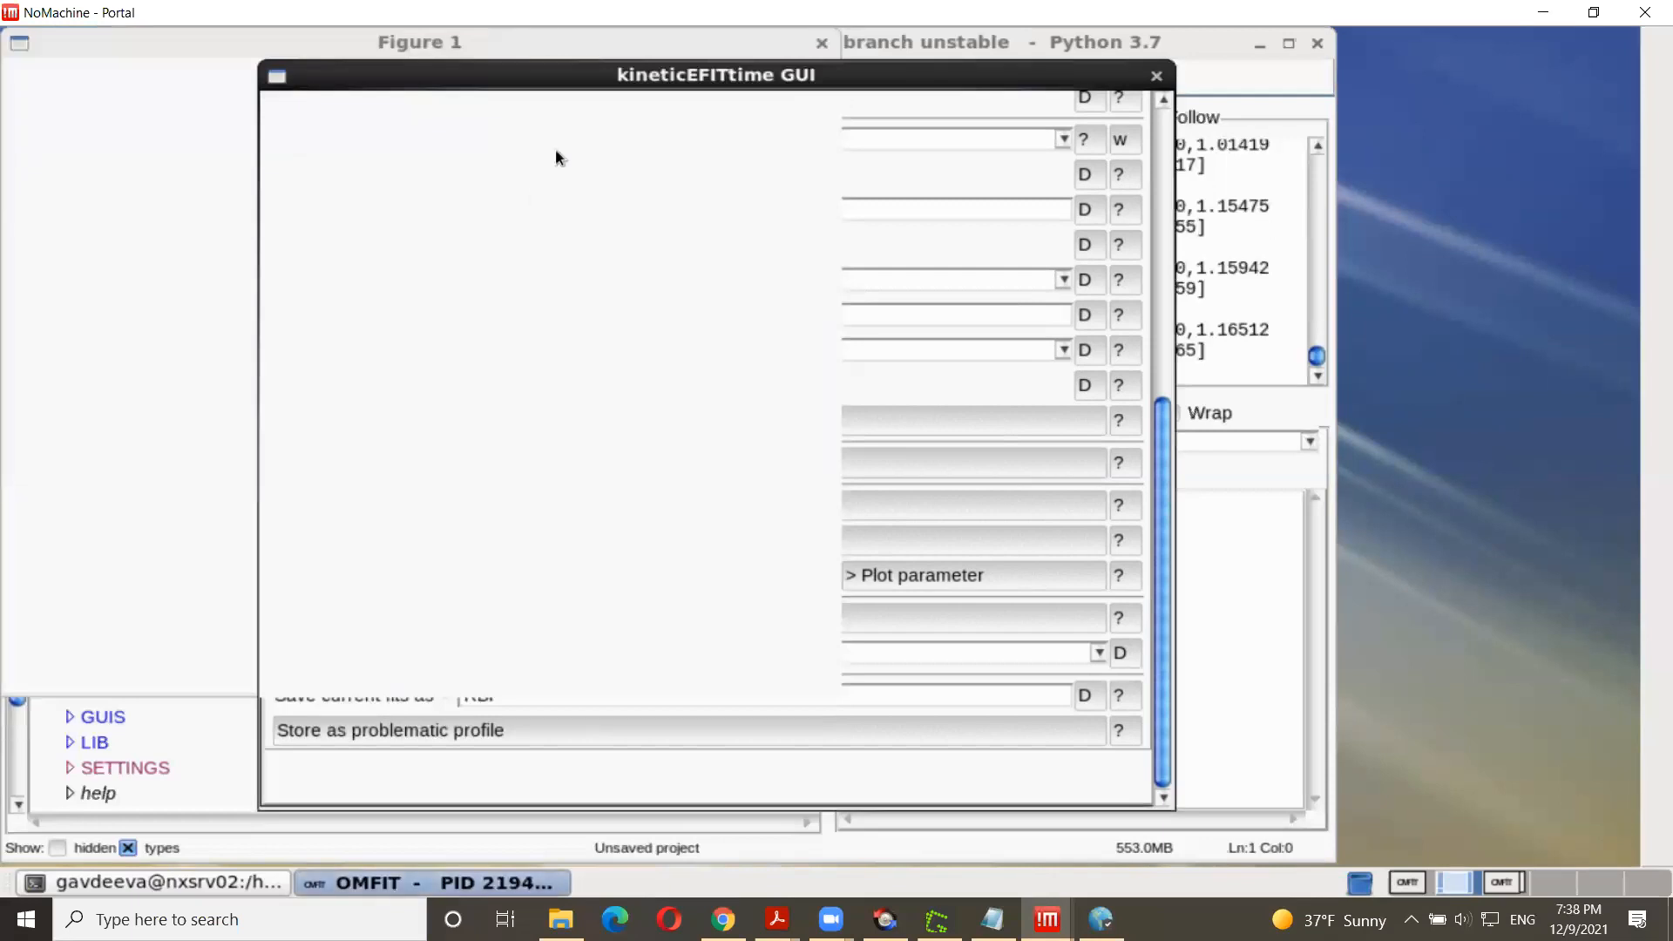
click(506, 44)
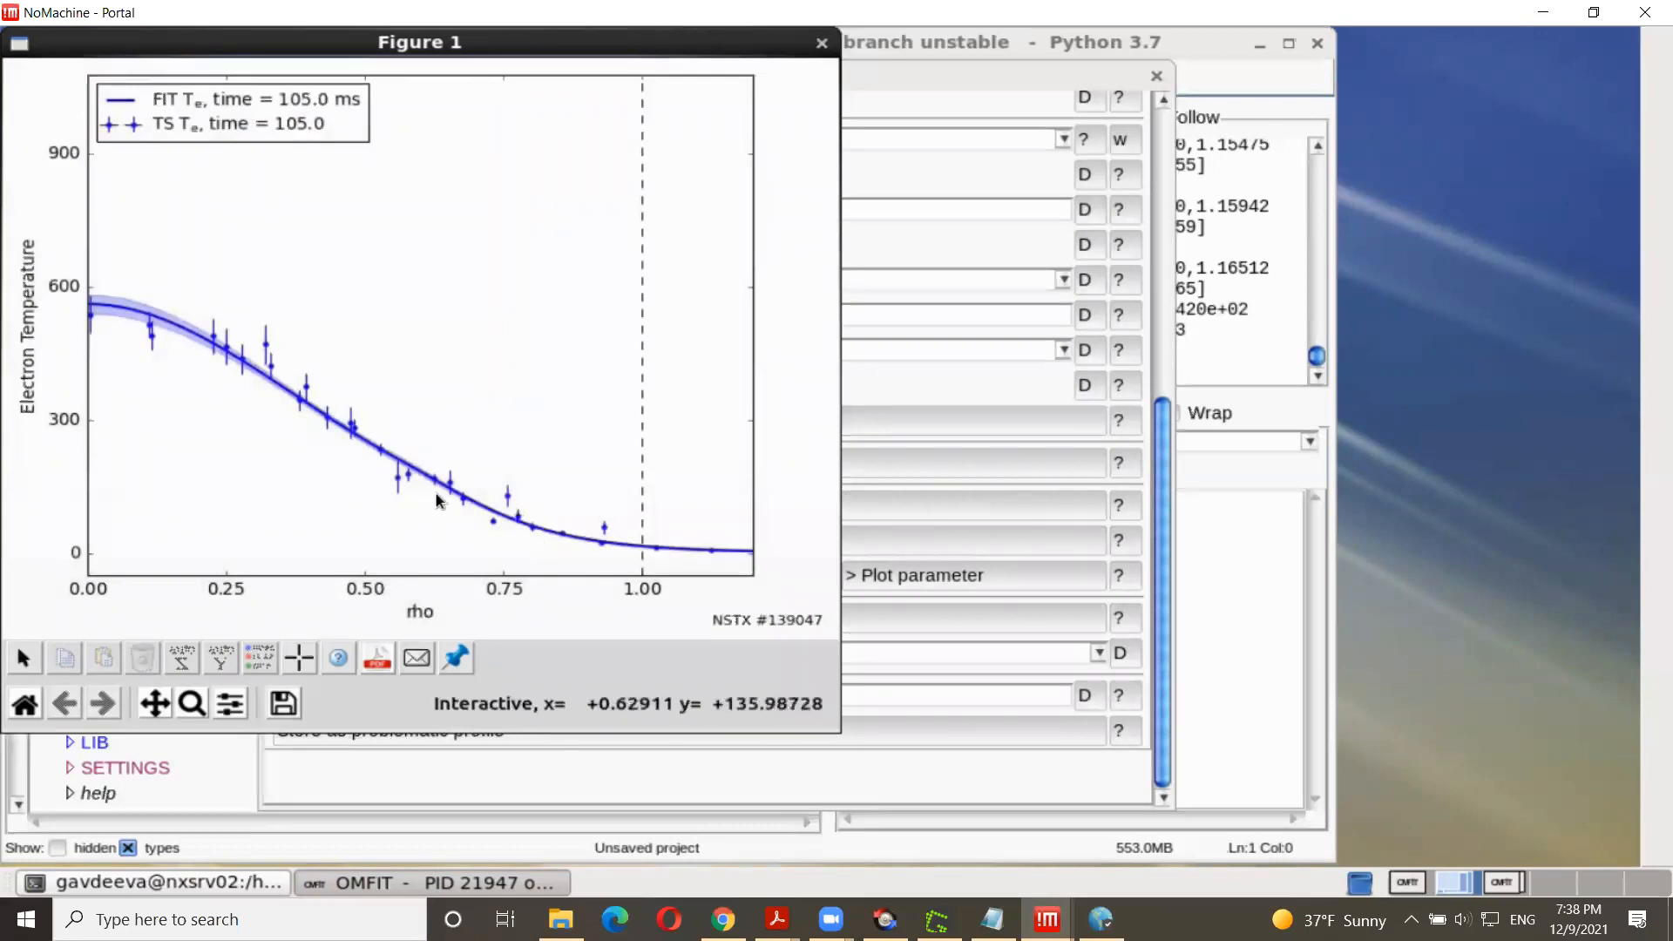
Step: Review the 3-knot T_e fit at each time slice from 185 to 505 ms, and close the plot
scroll(436, 500, up, 4)
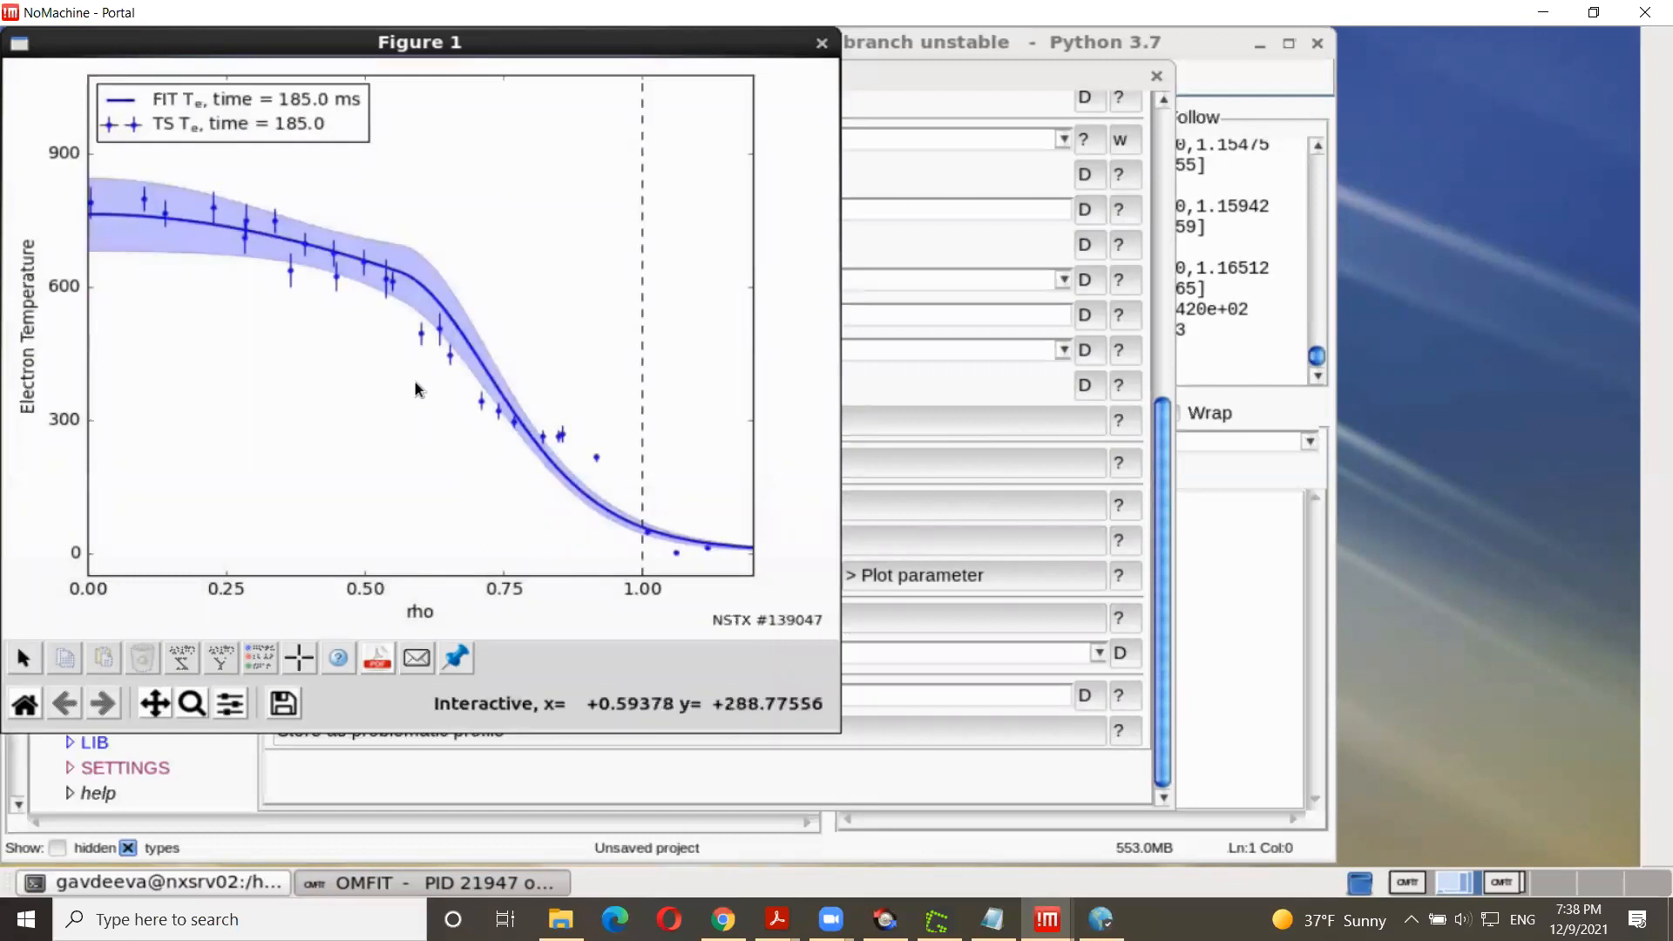
scroll(415, 388, up, 4)
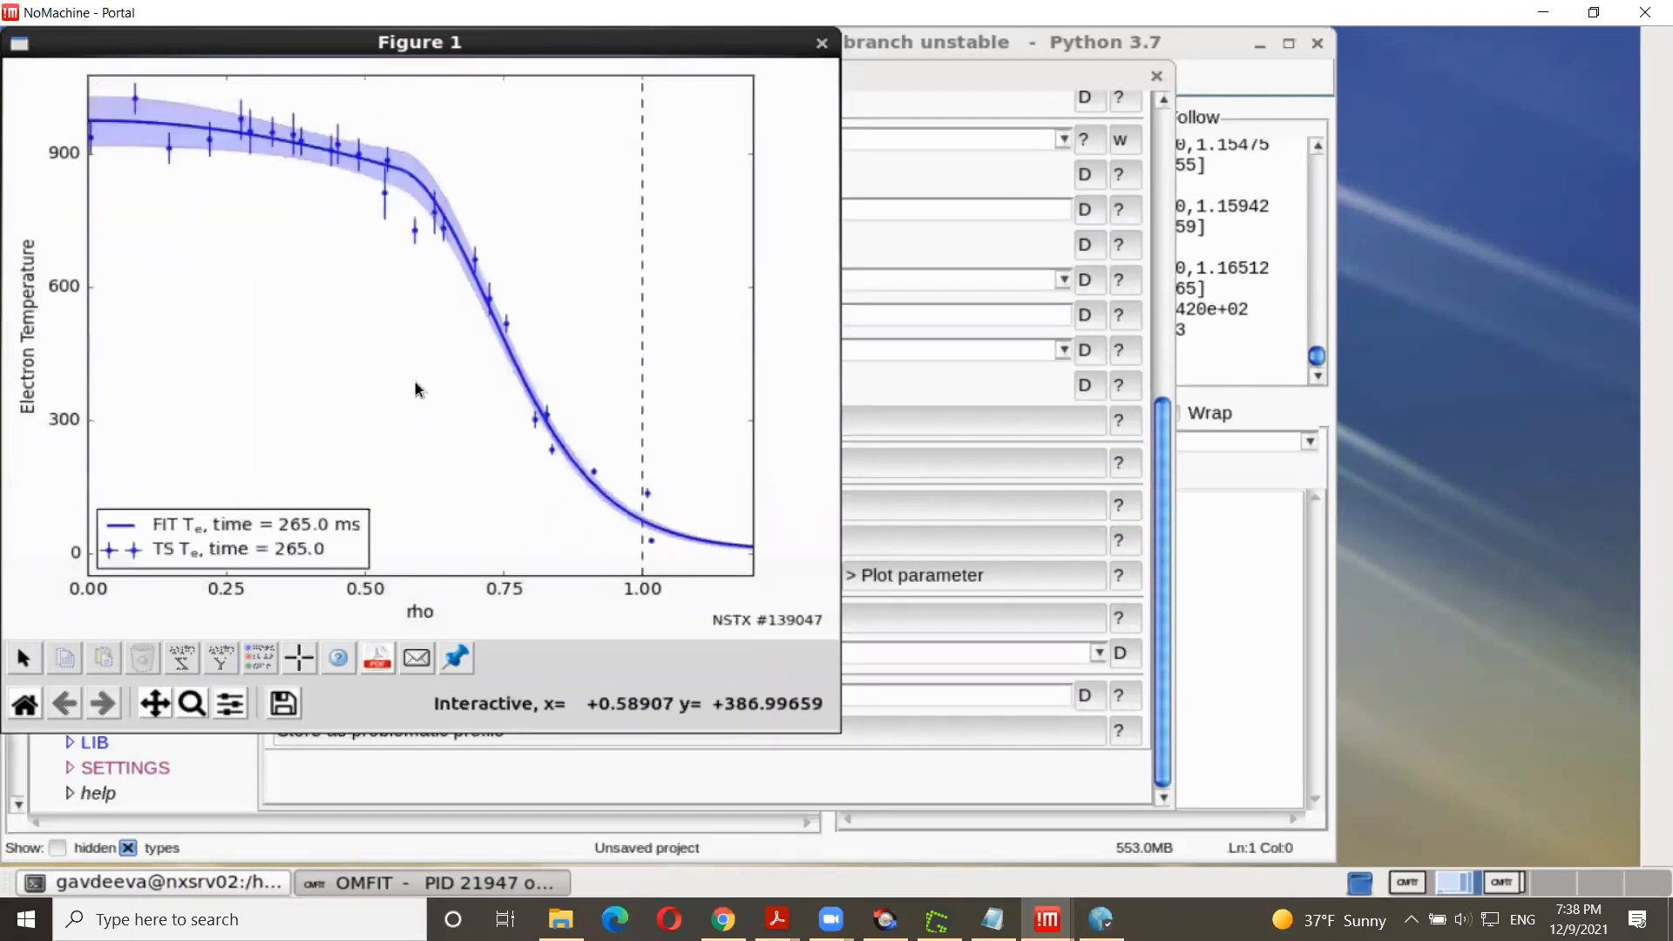
scroll(416, 389, up, 4)
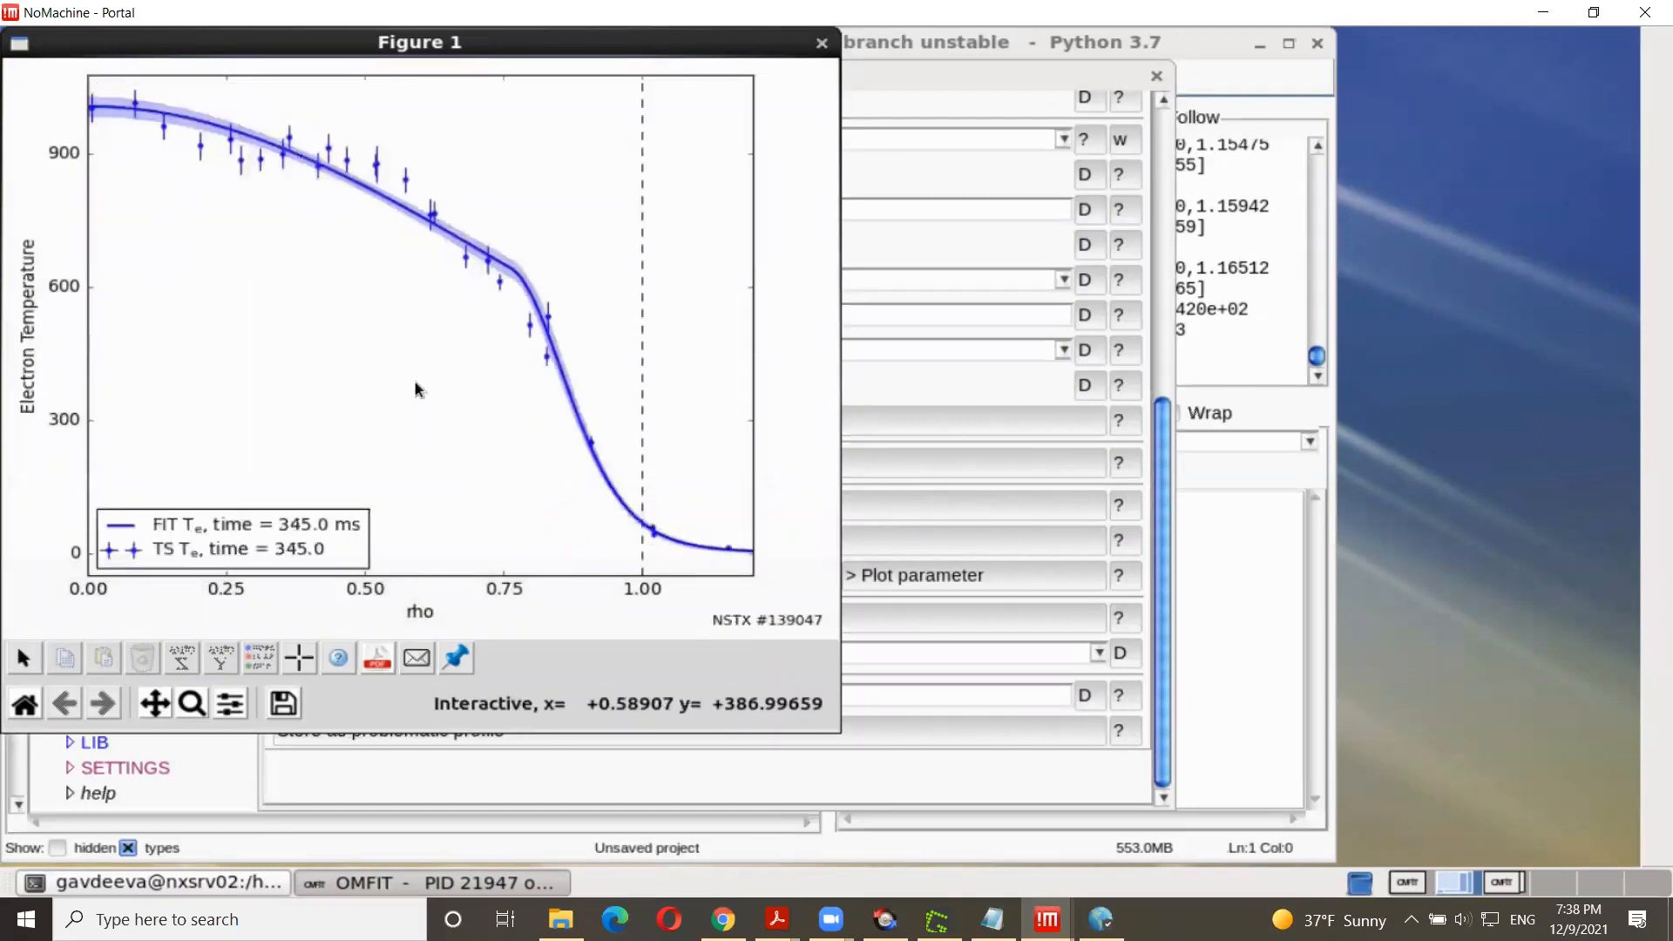
scroll(415, 389, up, 4)
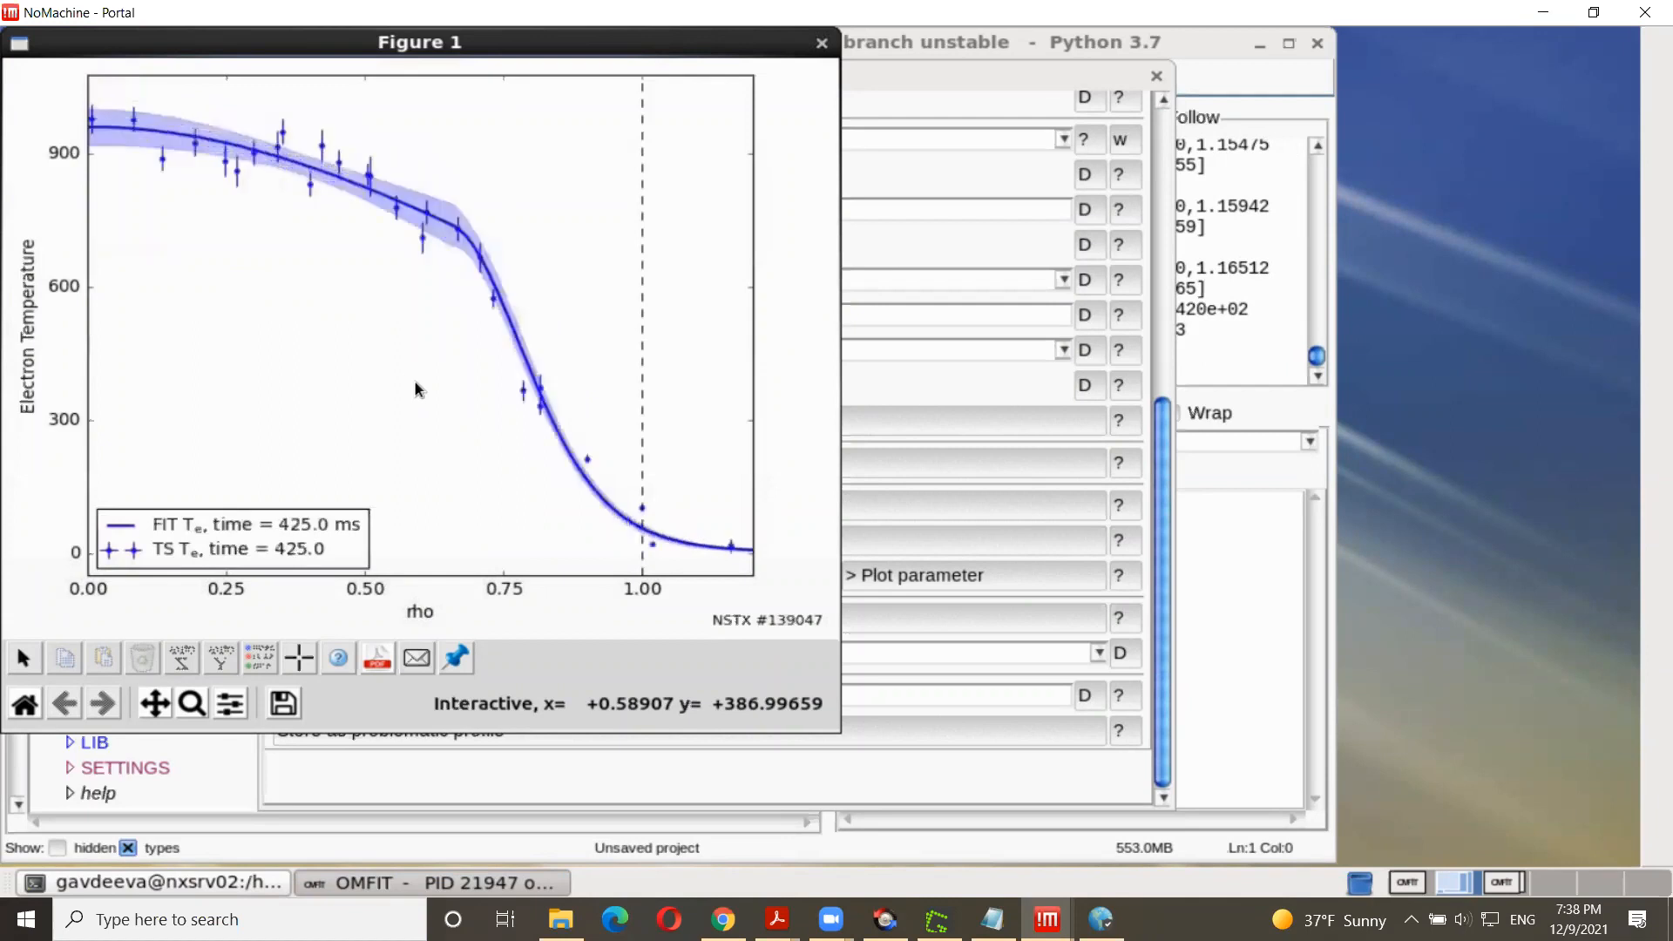
scroll(415, 389, up, 4)
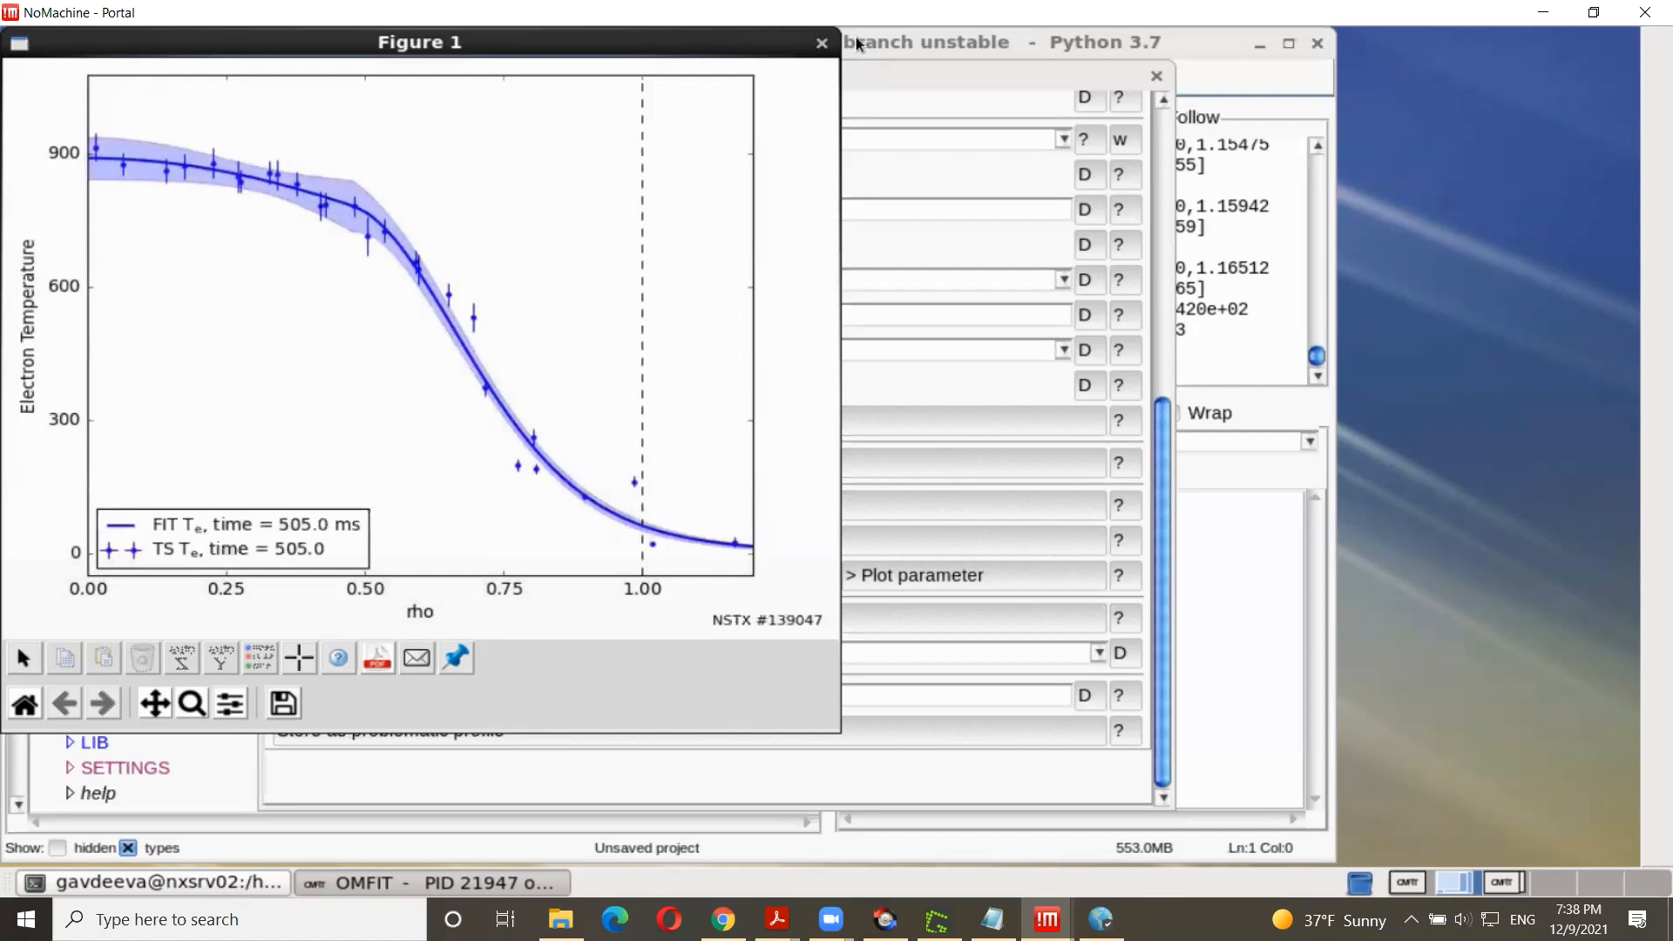
click(822, 45)
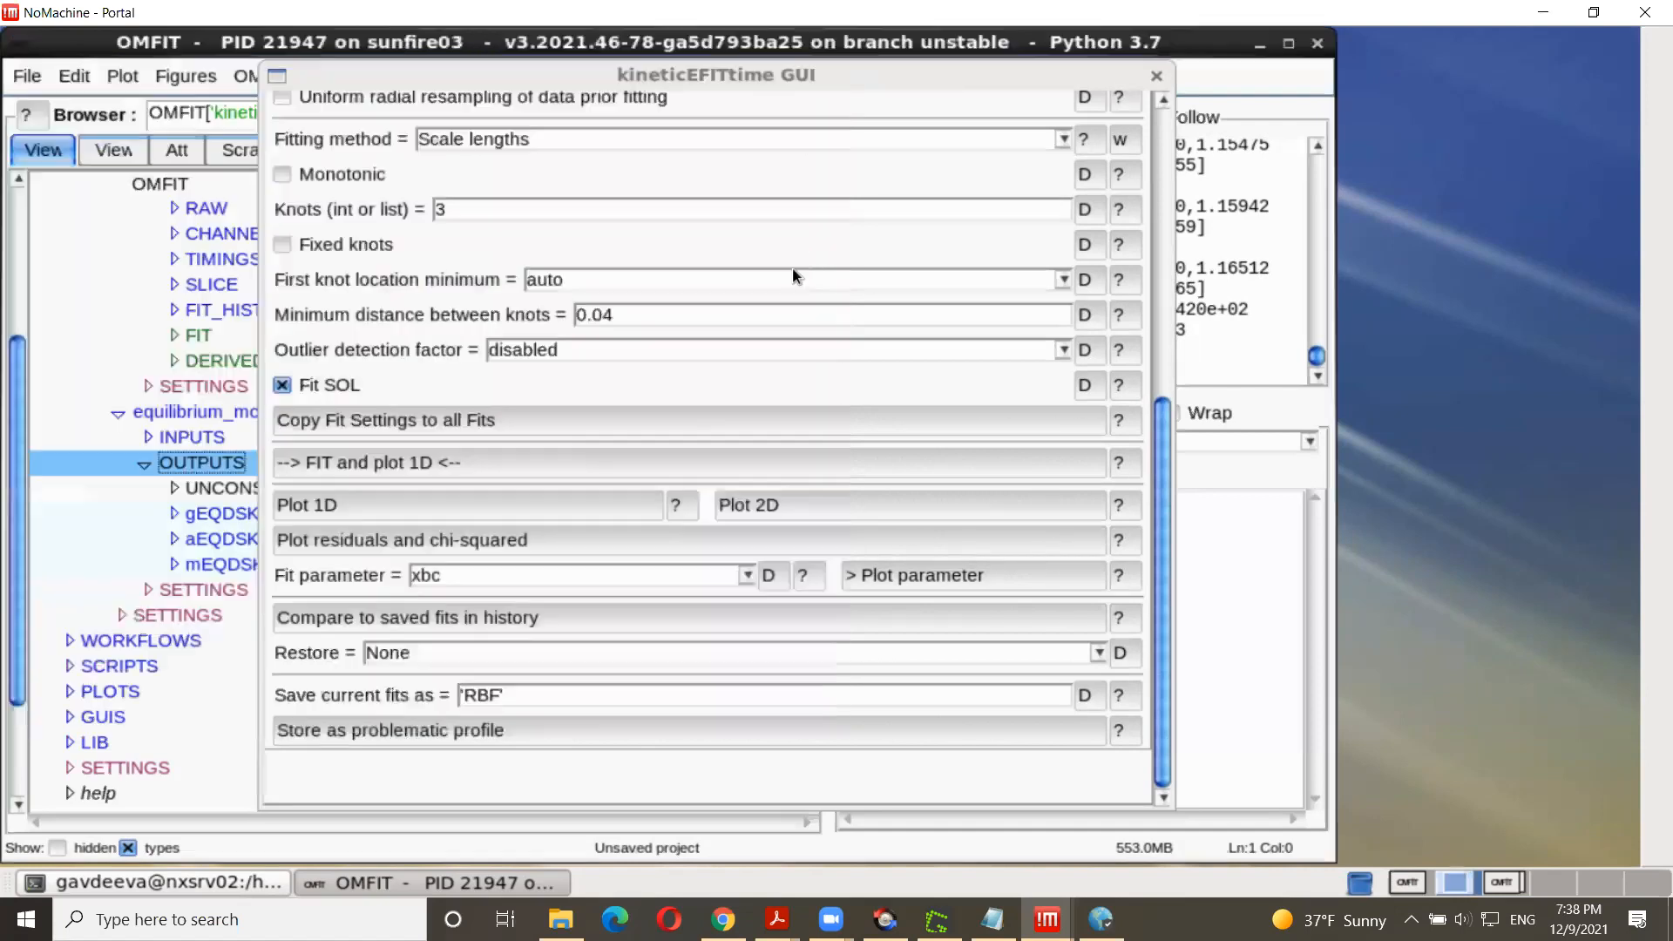
Step: Change the T_e fitting method to Radial Basis Functions and fit all profiles with the current settings
scroll(1001, 259, up, 5)
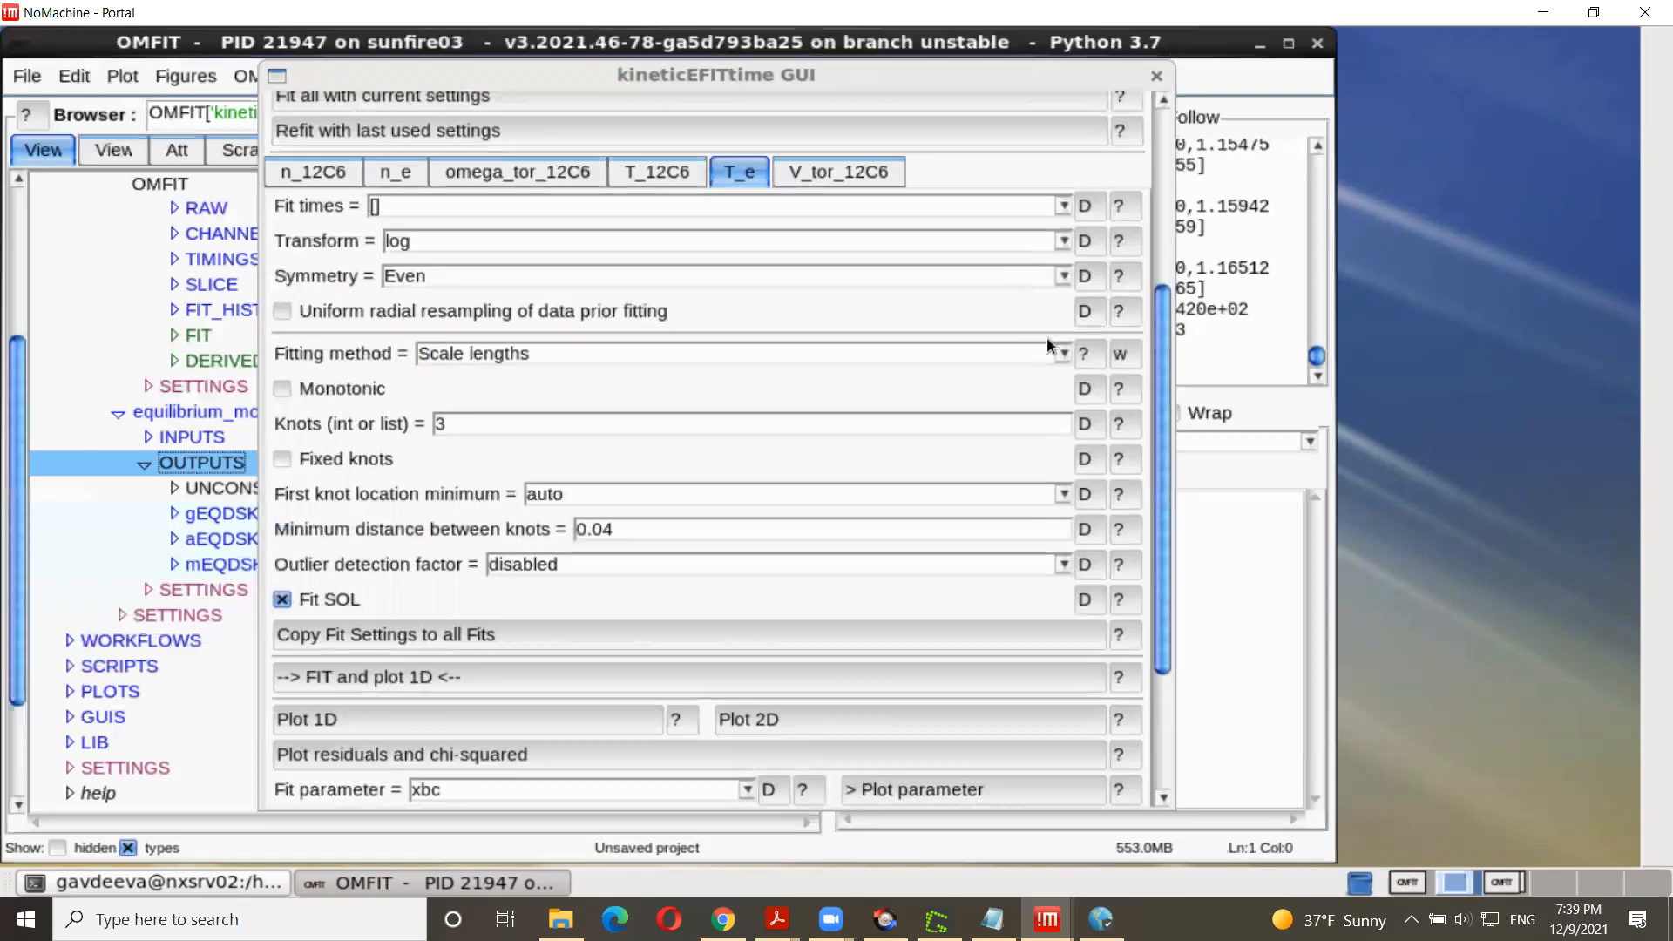
click(1060, 354)
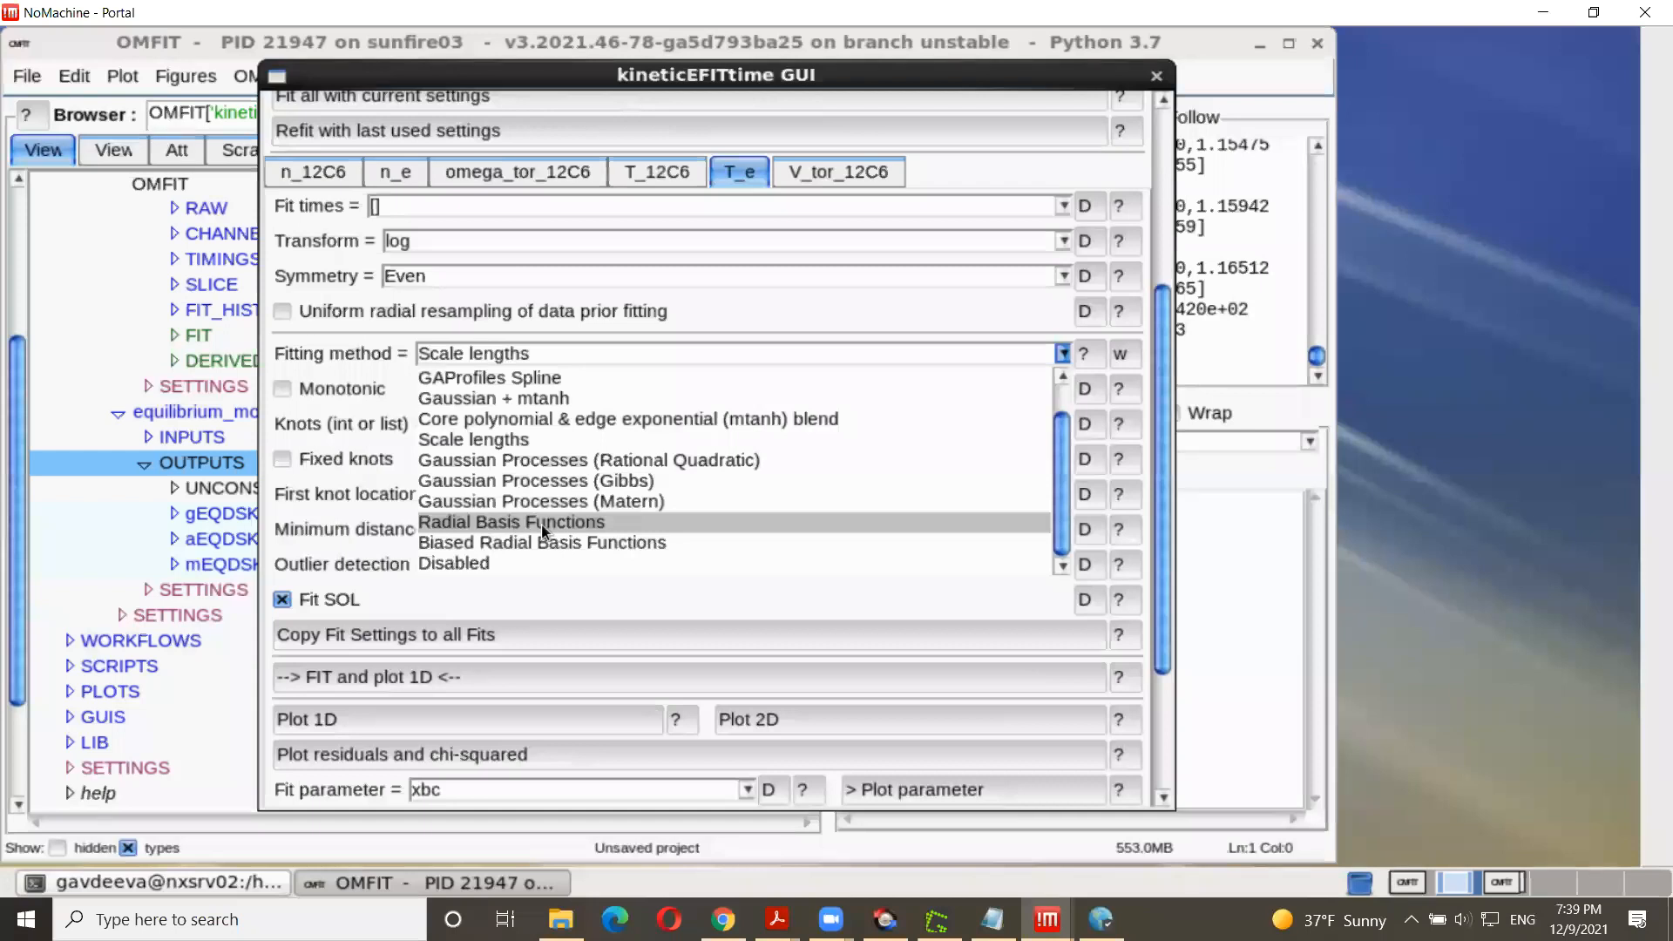
click(635, 521)
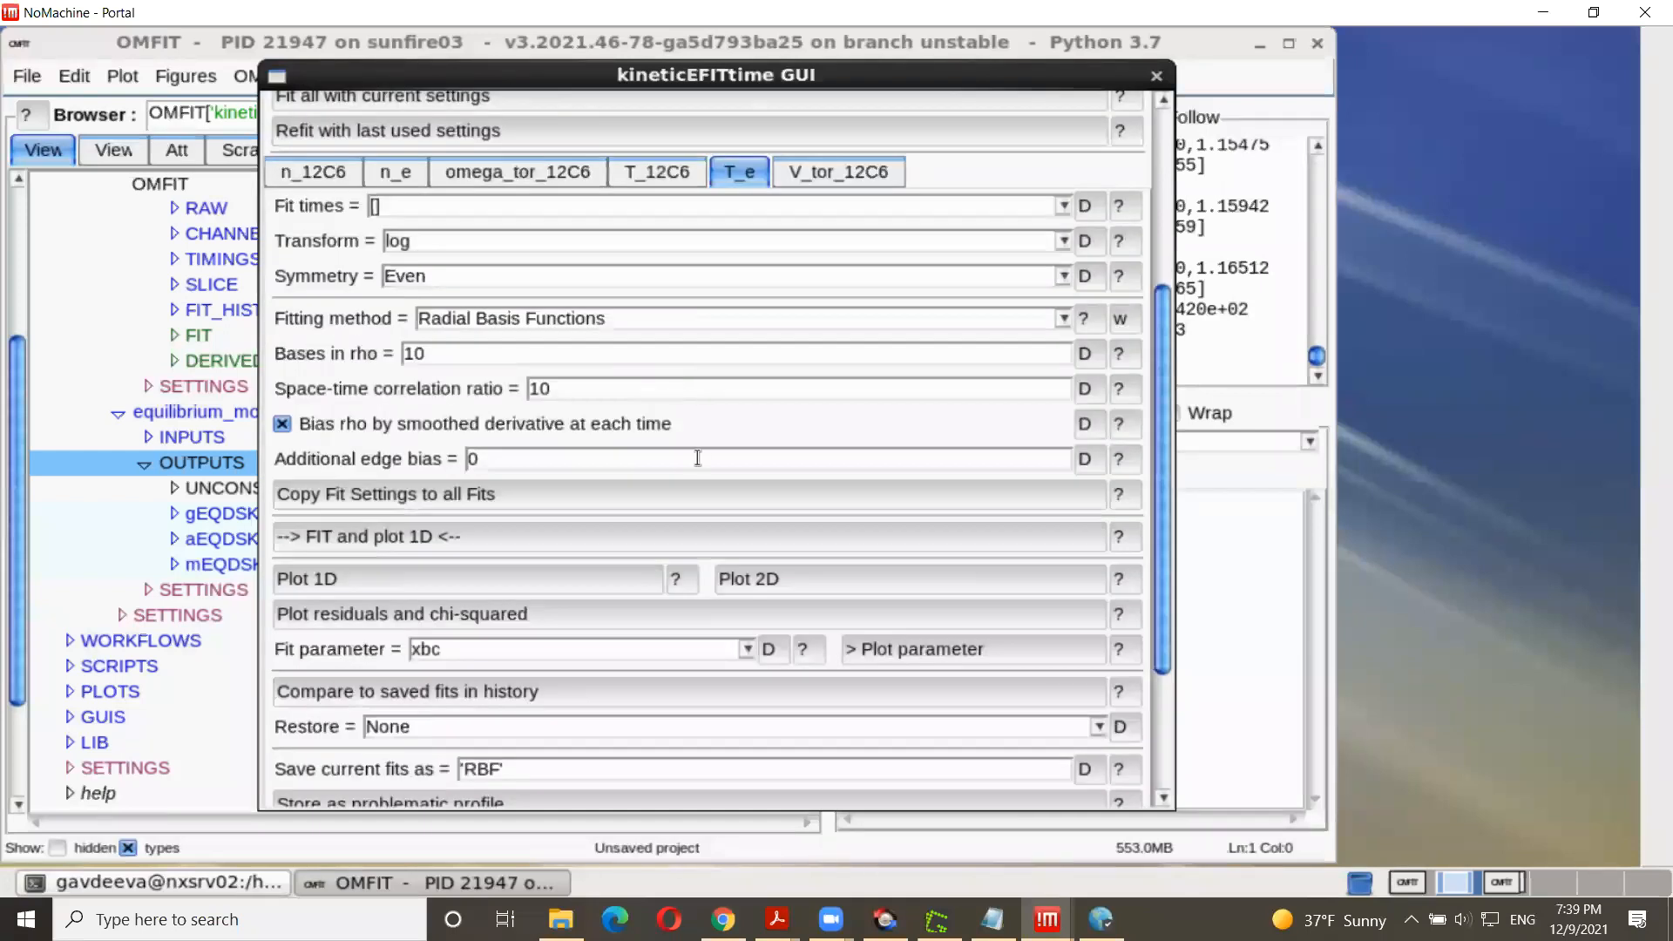
scroll(788, 409, up, 2)
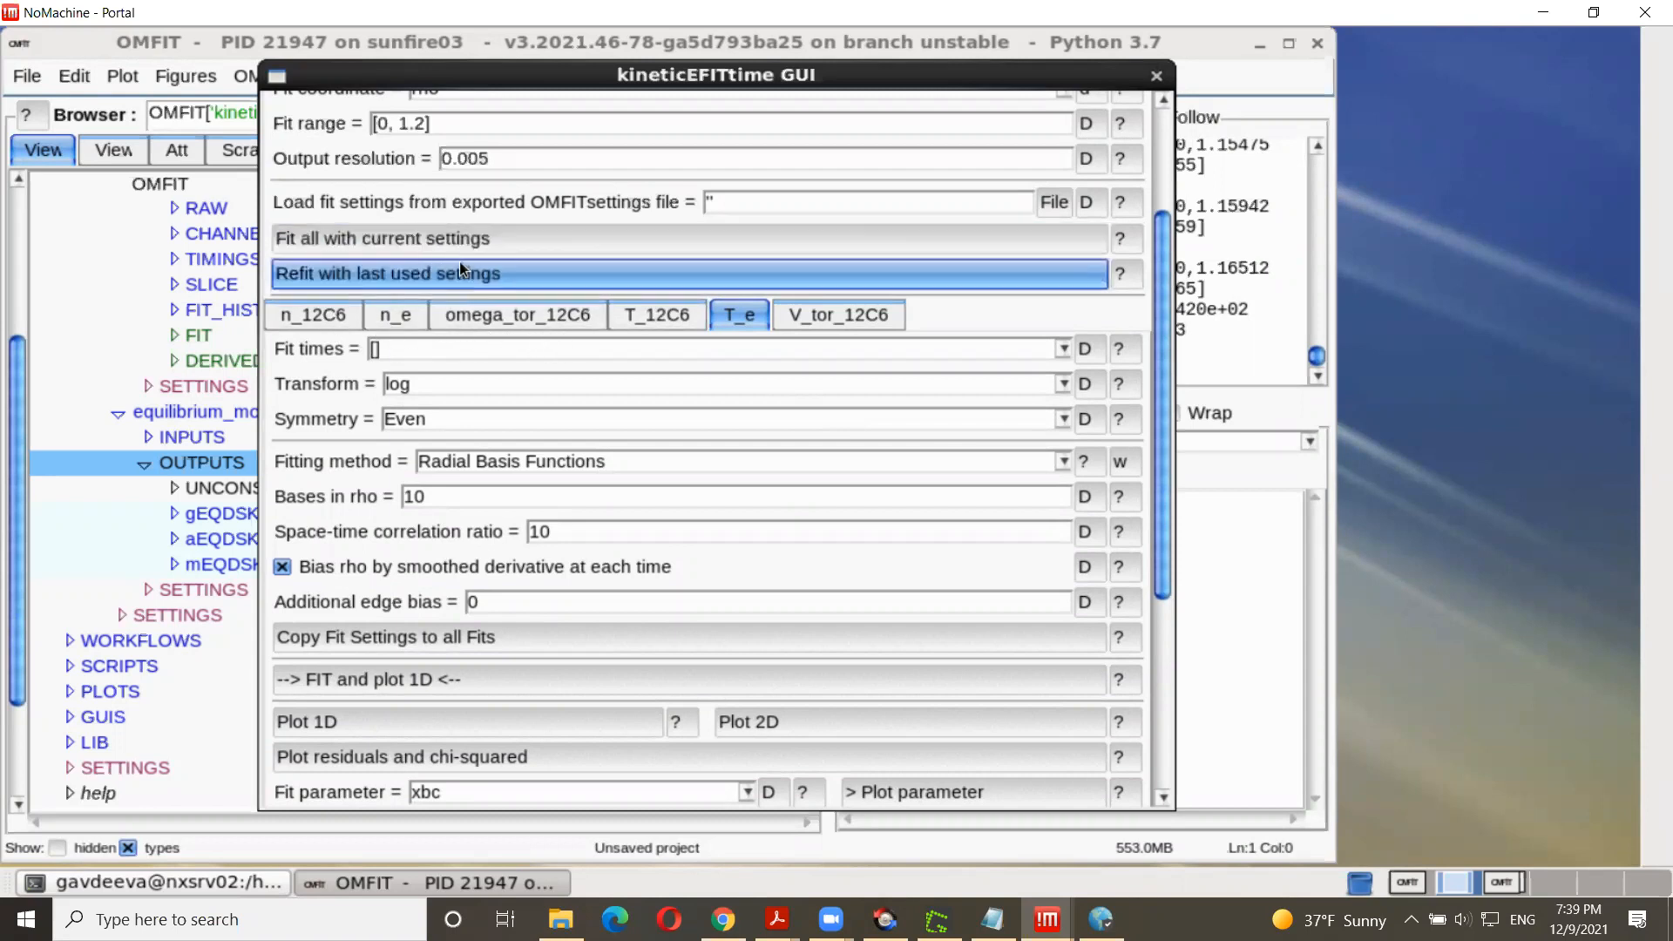
click(500, 232)
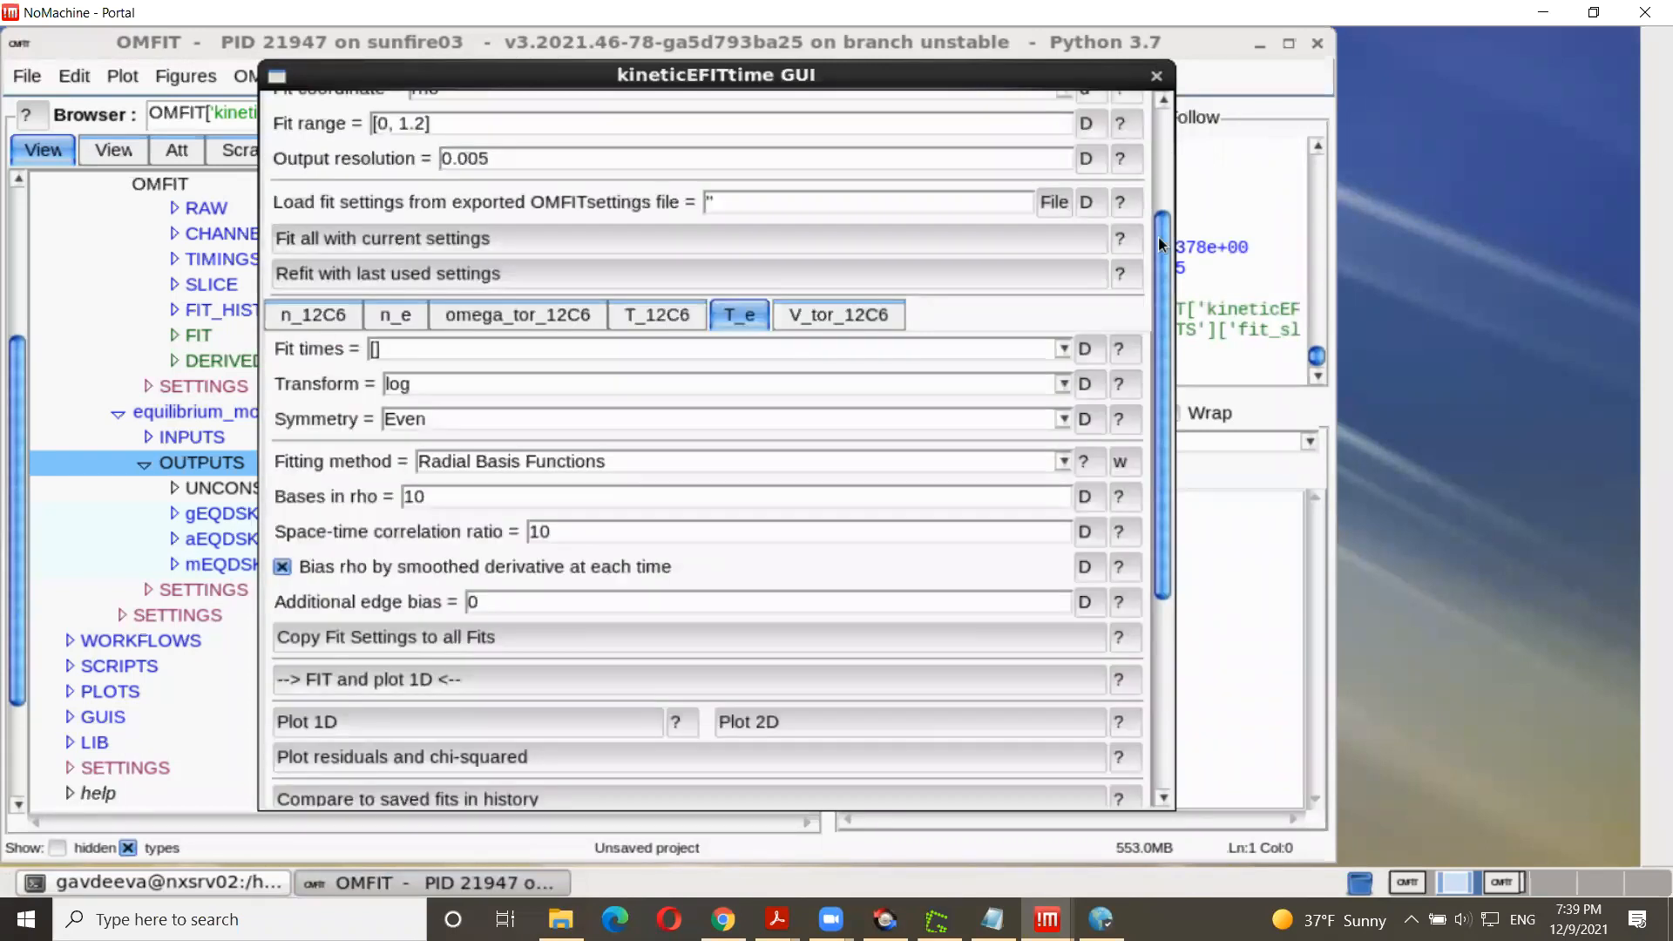
Step: Calculate the derived quantities in Postfit with Electric field quantities and Set Vpol=0 for Er calculation left enabled
drag(1157, 129, 1154, 108)
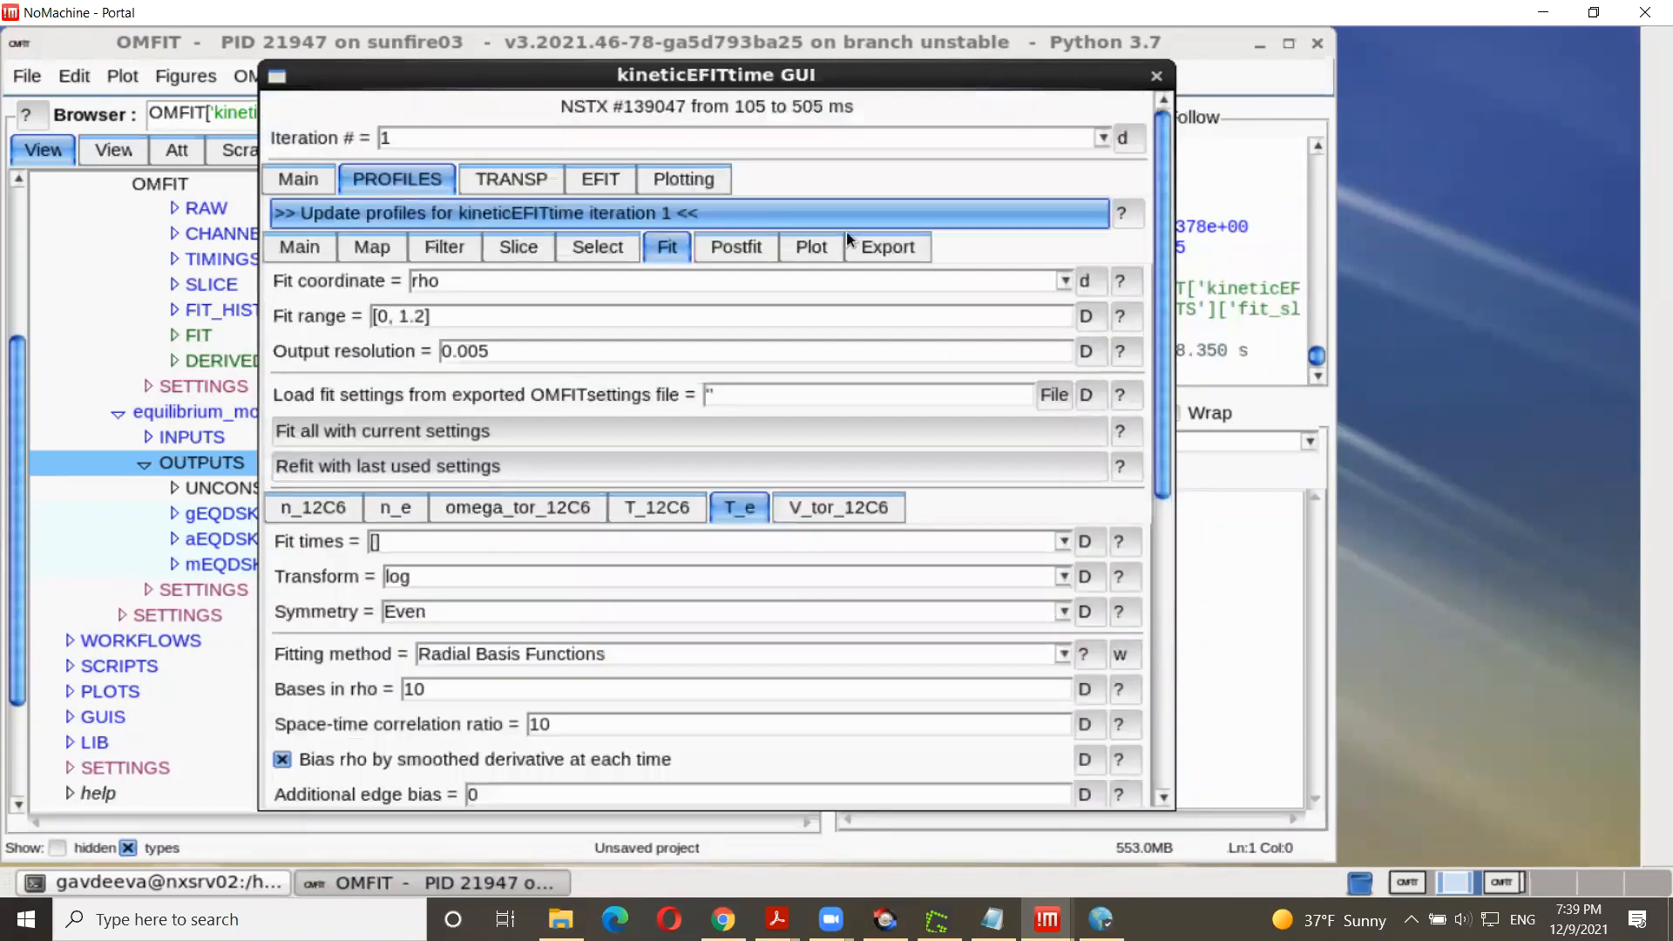
click(744, 248)
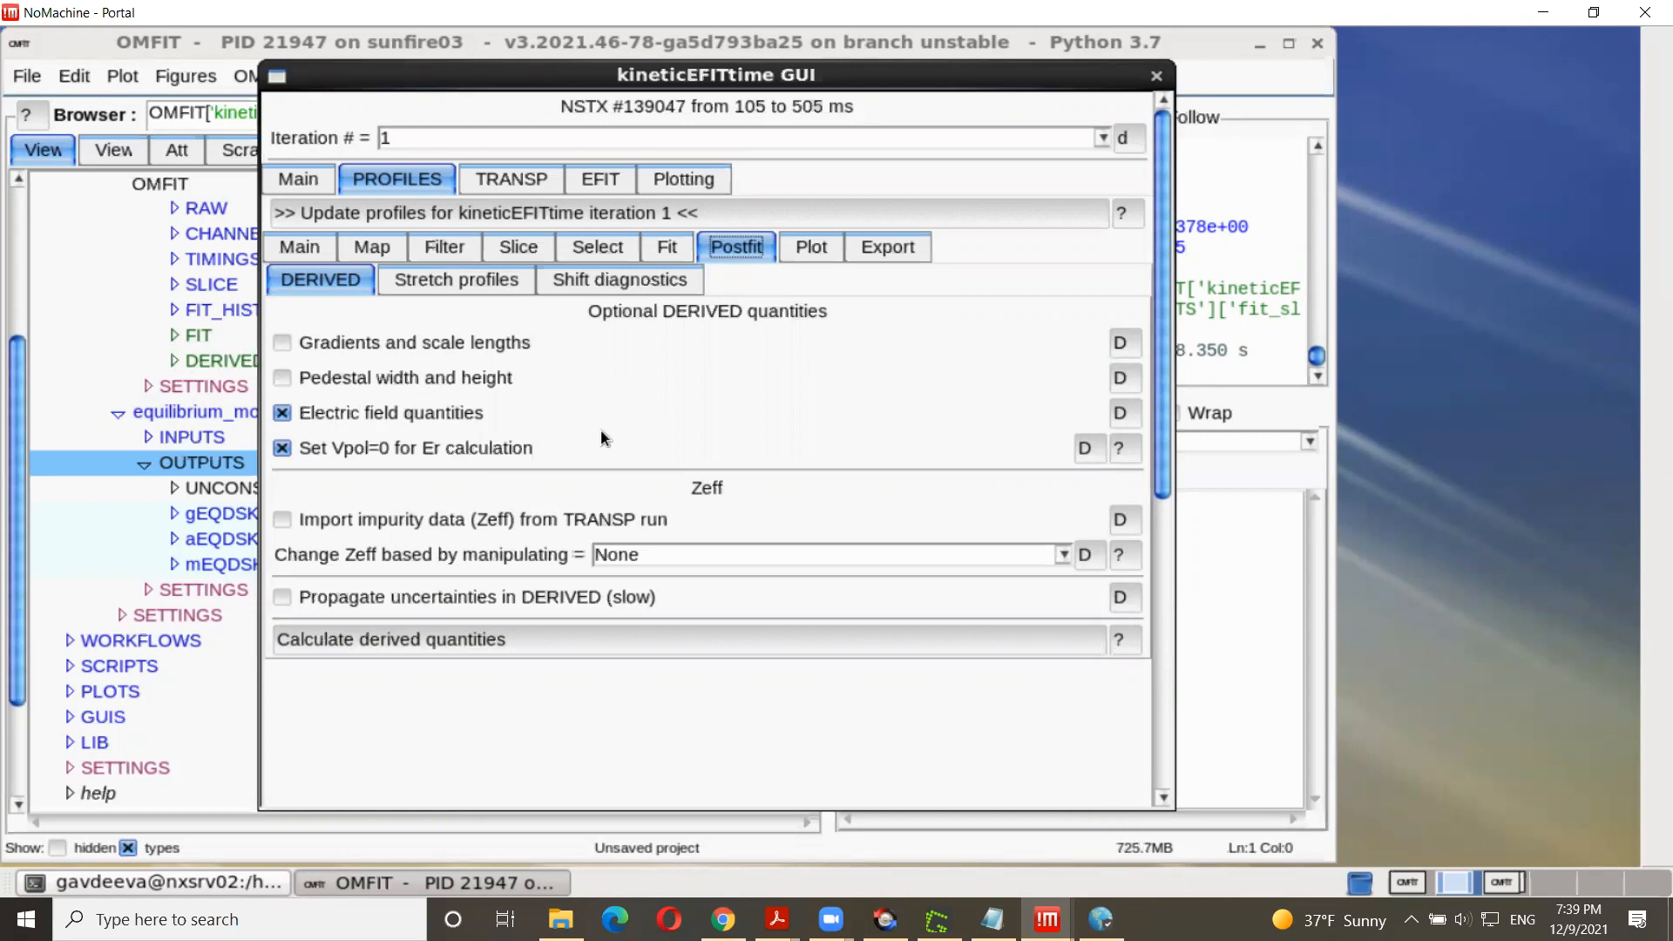
click(452, 635)
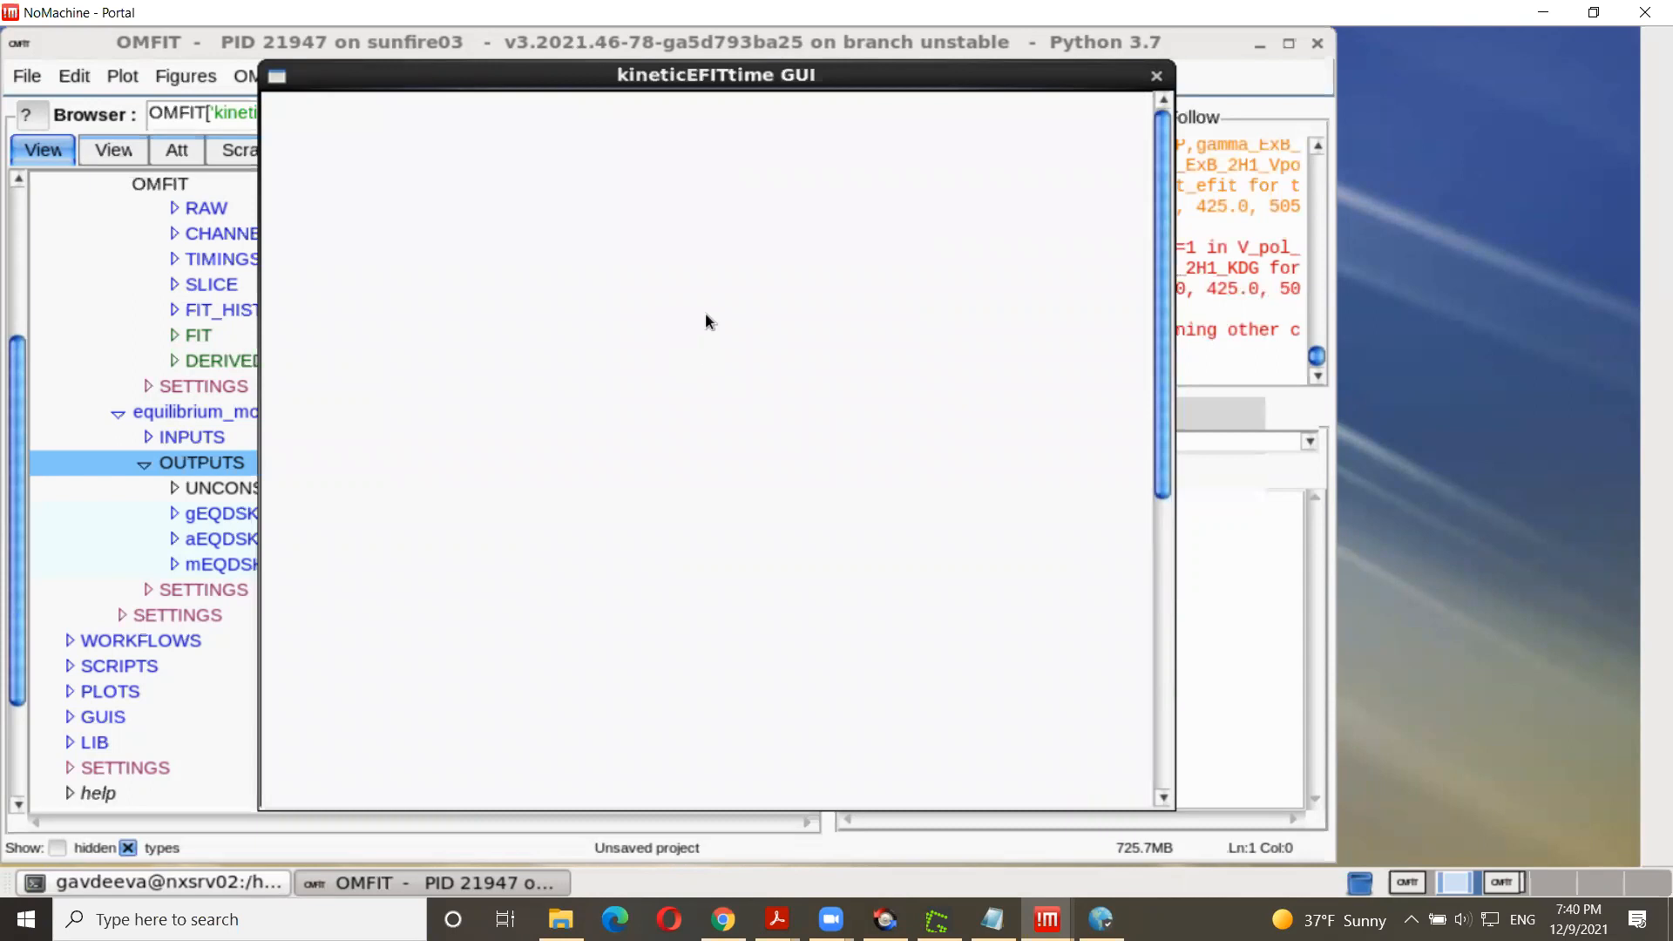
Step: Move the kineticEFITtime window off the tree, expand DERIVED under the OMFITprofiles OUTPUTS and look through the derived quantities
drag(697, 79, 833, 69)
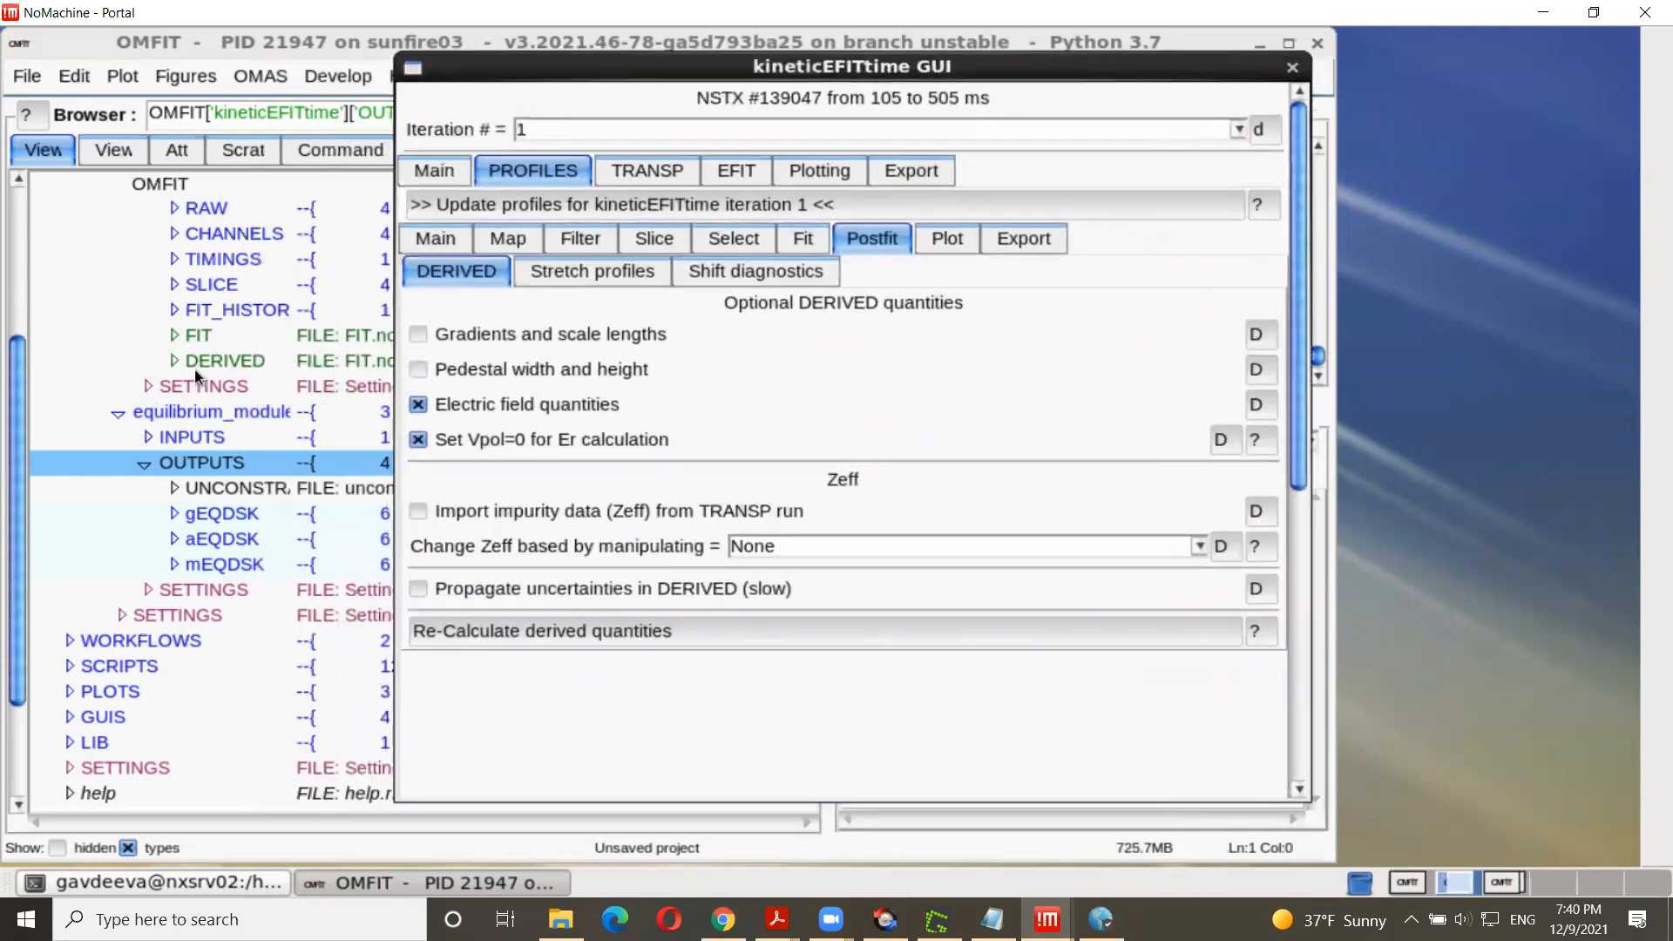
scroll(195, 367, up, 4)
click(65, 282)
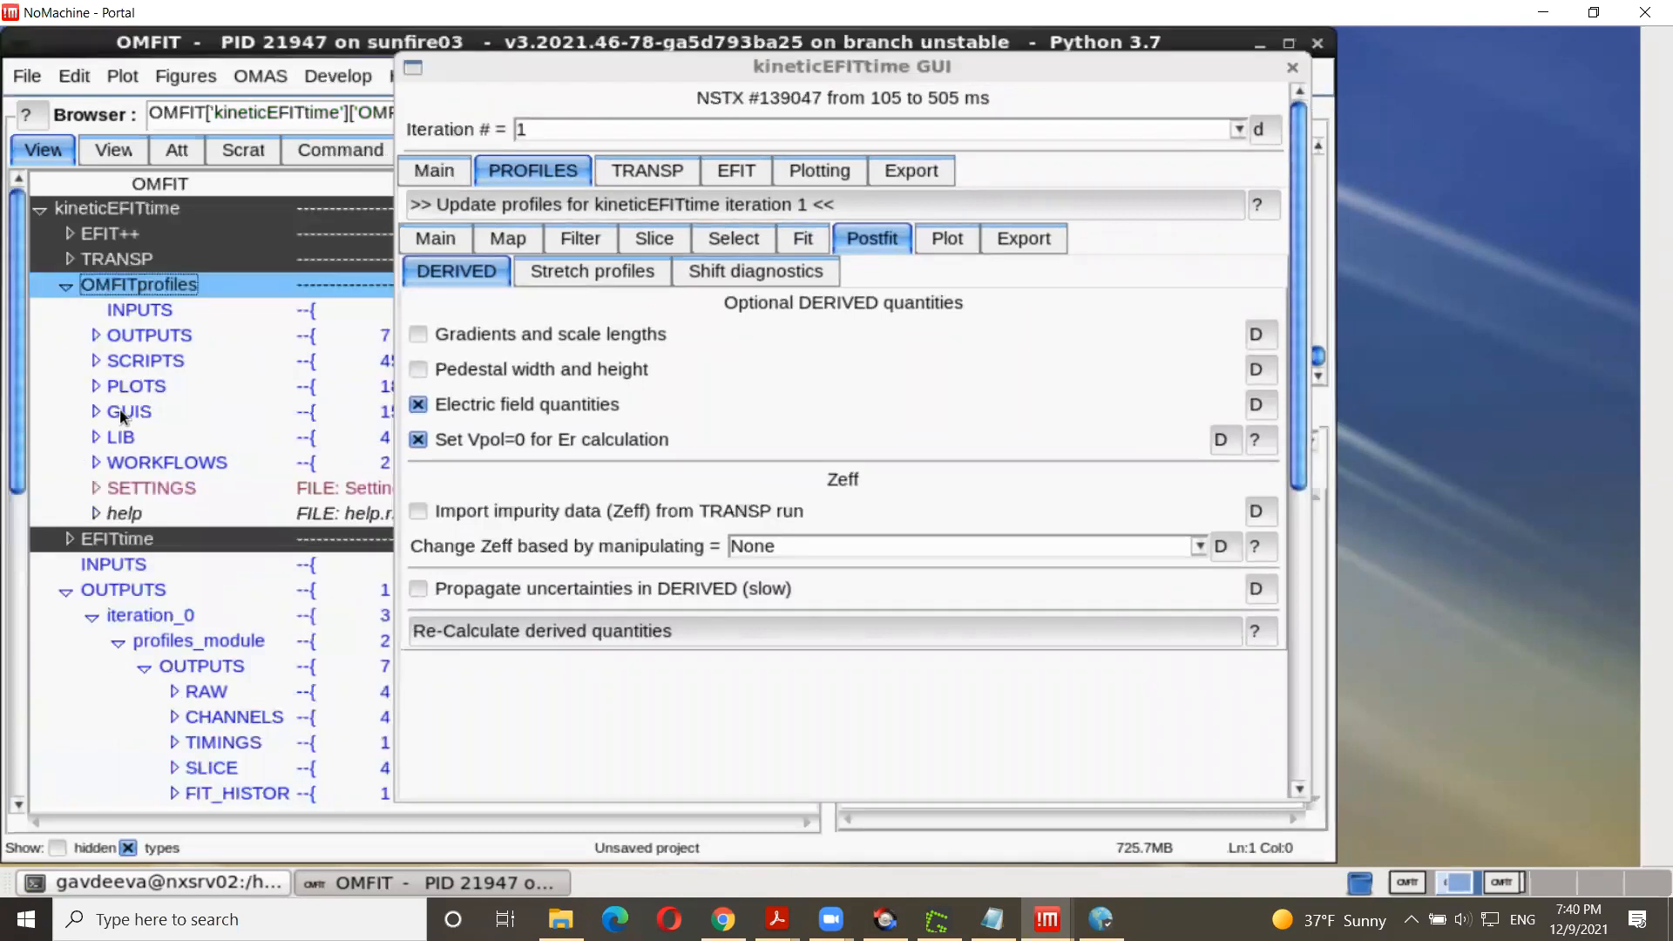
click(94, 338)
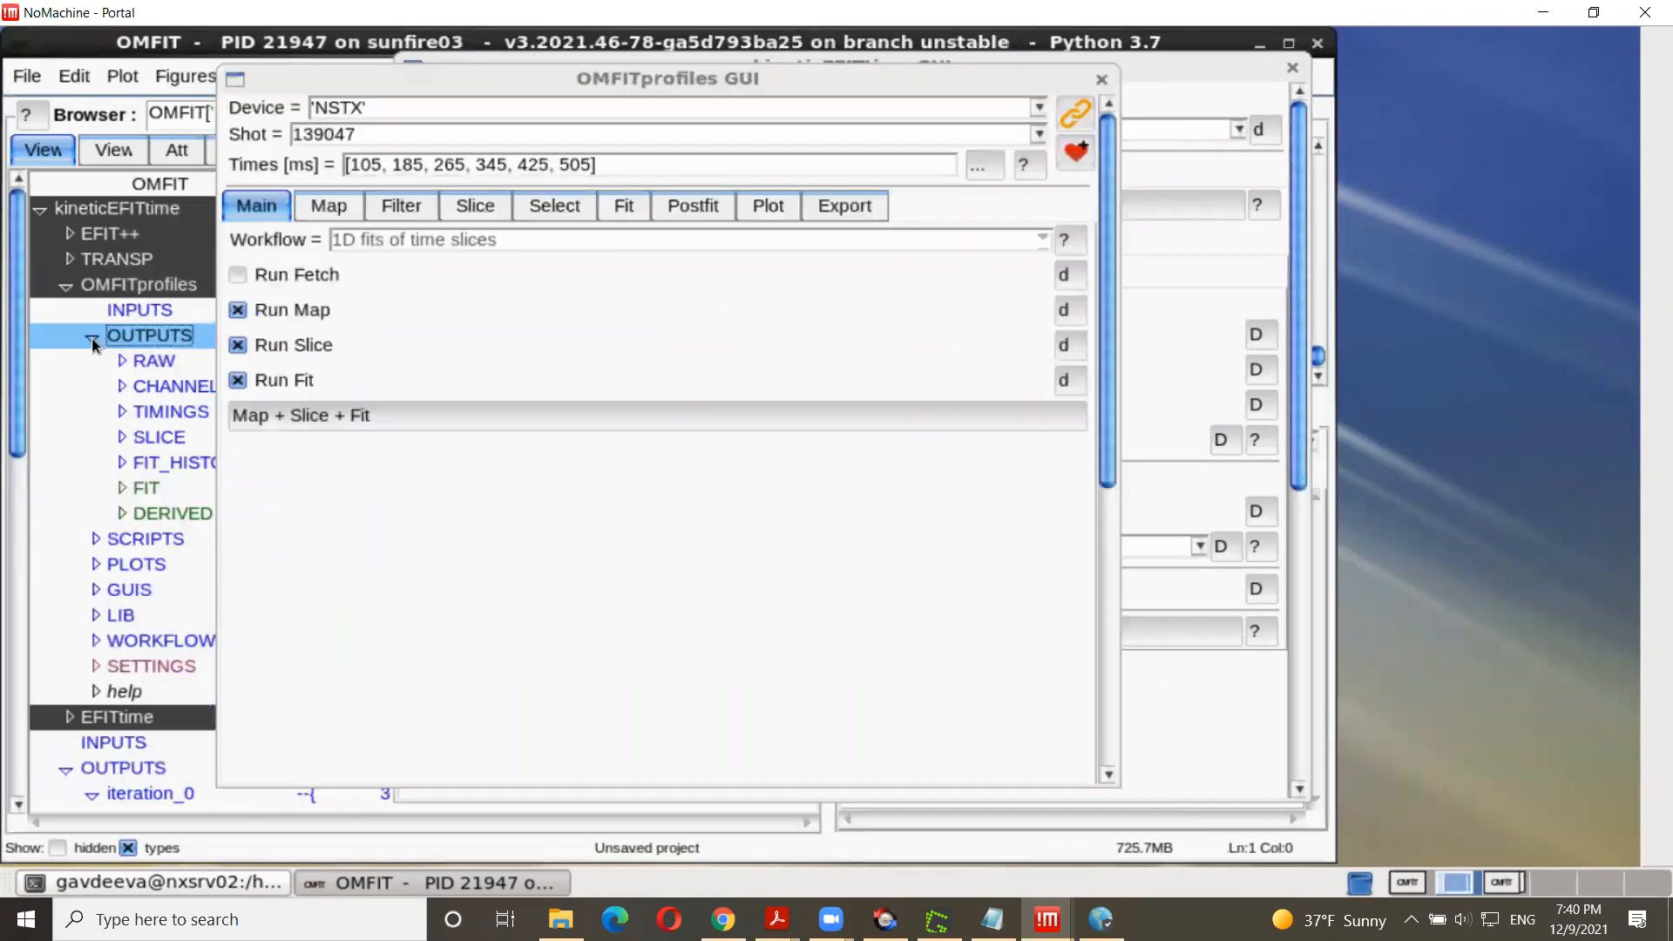
click(1101, 81)
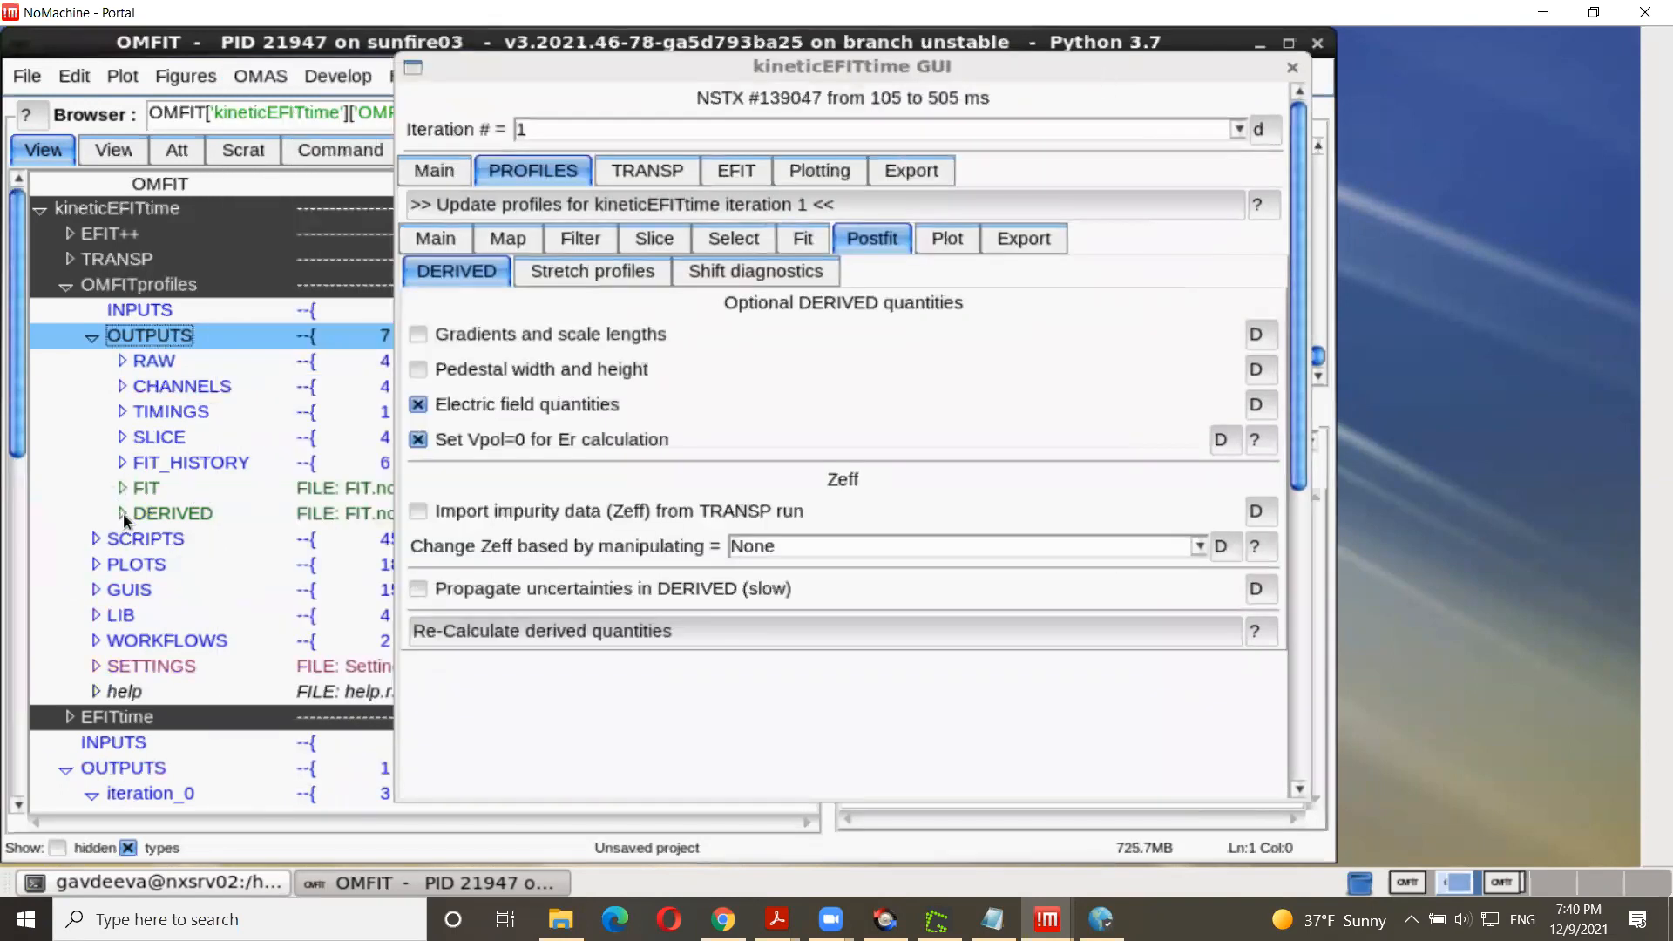
click(122, 514)
scroll(190, 583, down, 5)
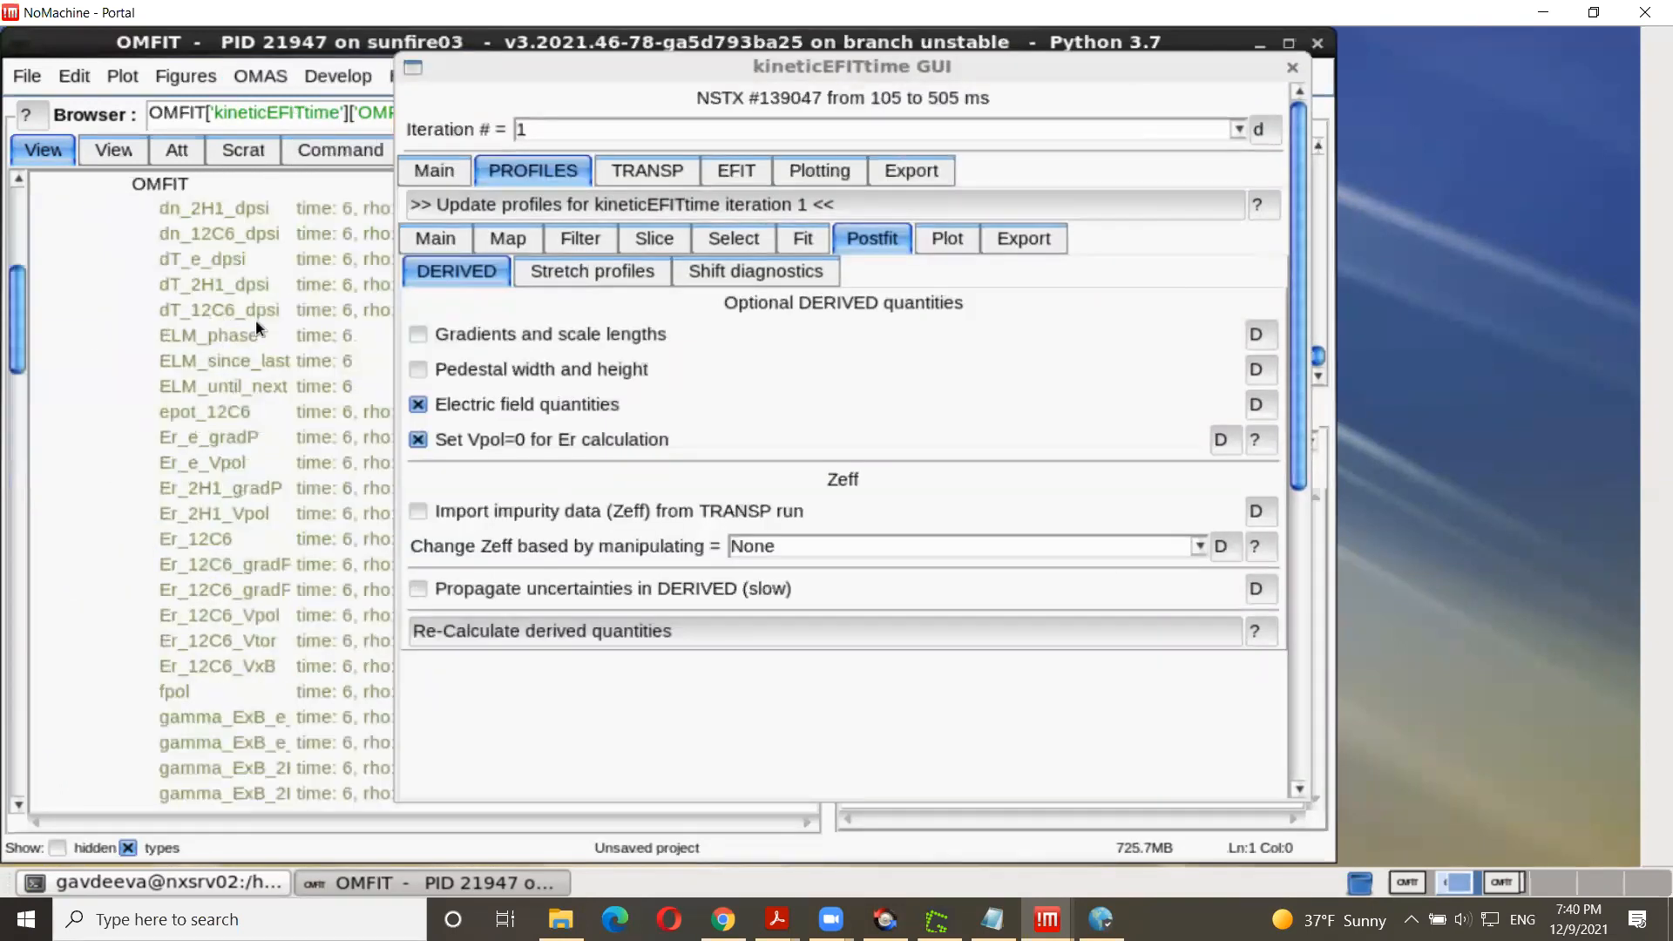
scroll(259, 539, down, 5)
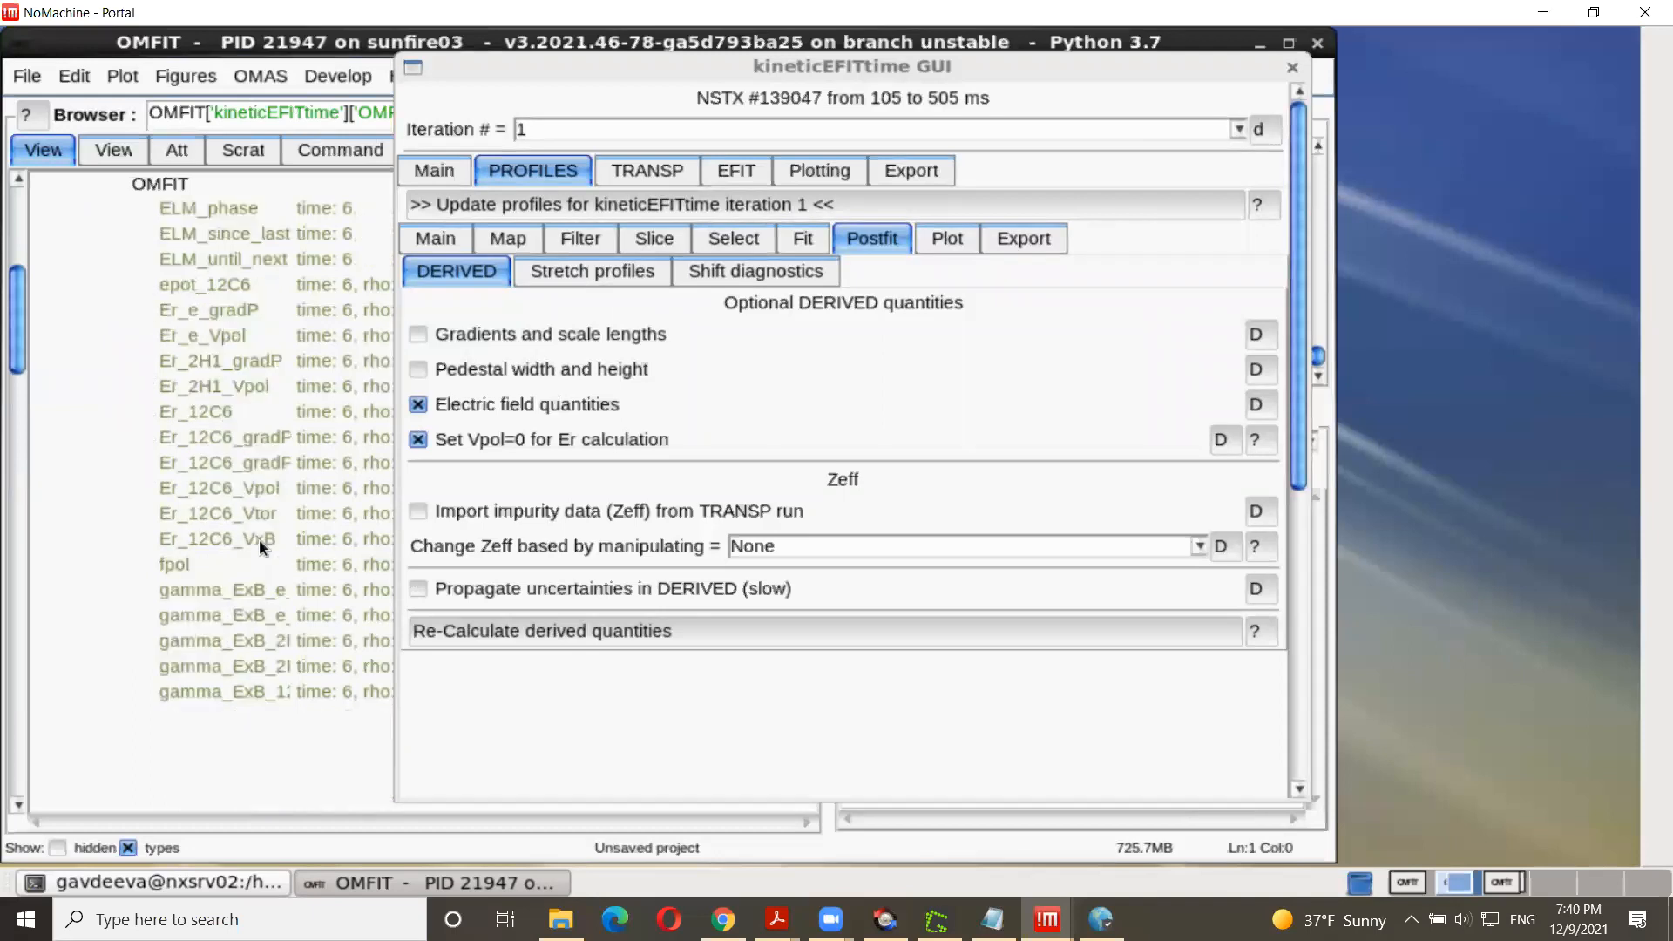
scroll(258, 560, down, 10)
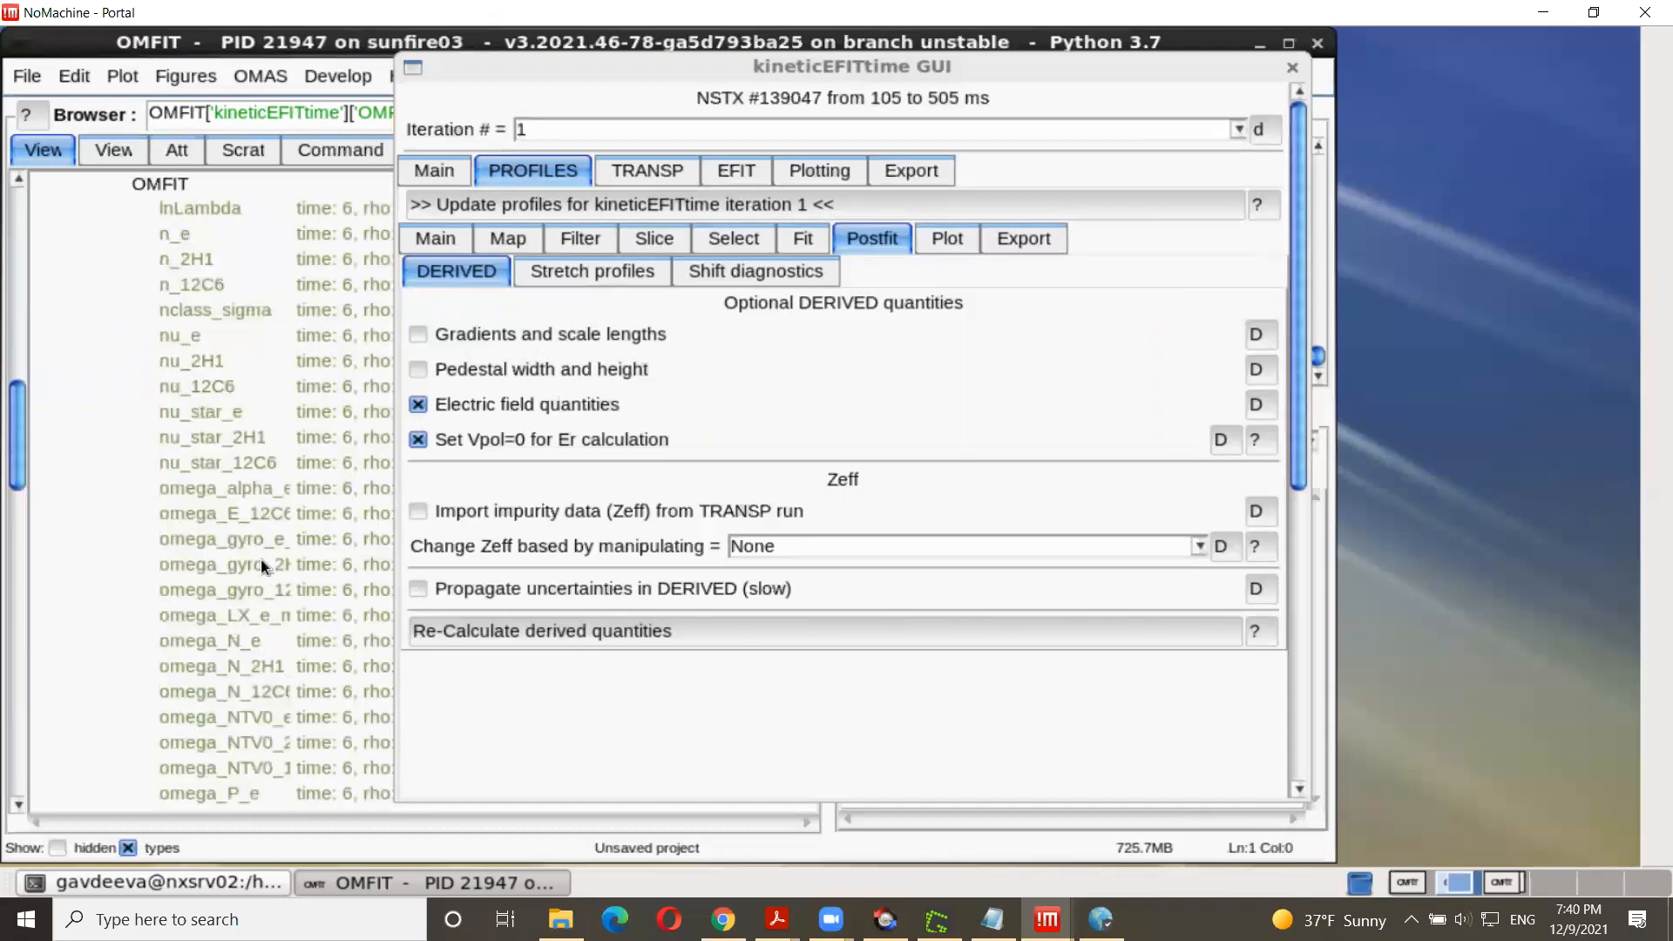
Step: Plot Zeff from the DERIVED quantities to examine it over rho and time, and close the figure
scroll(260, 558, down, 8)
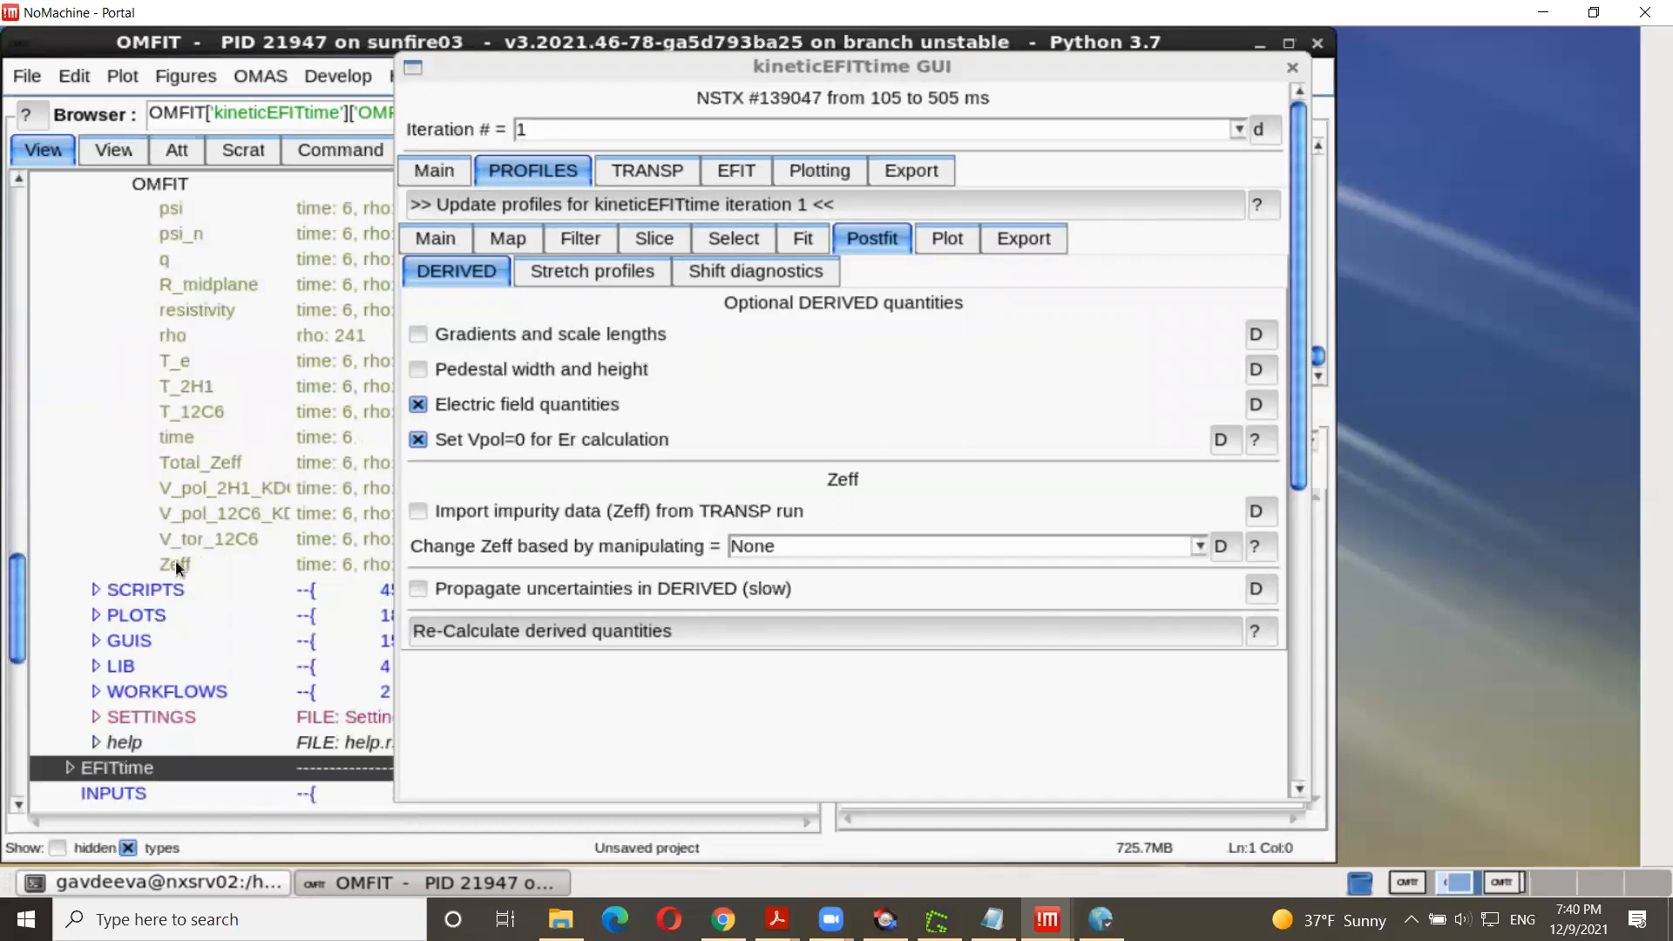
double_click(180, 565)
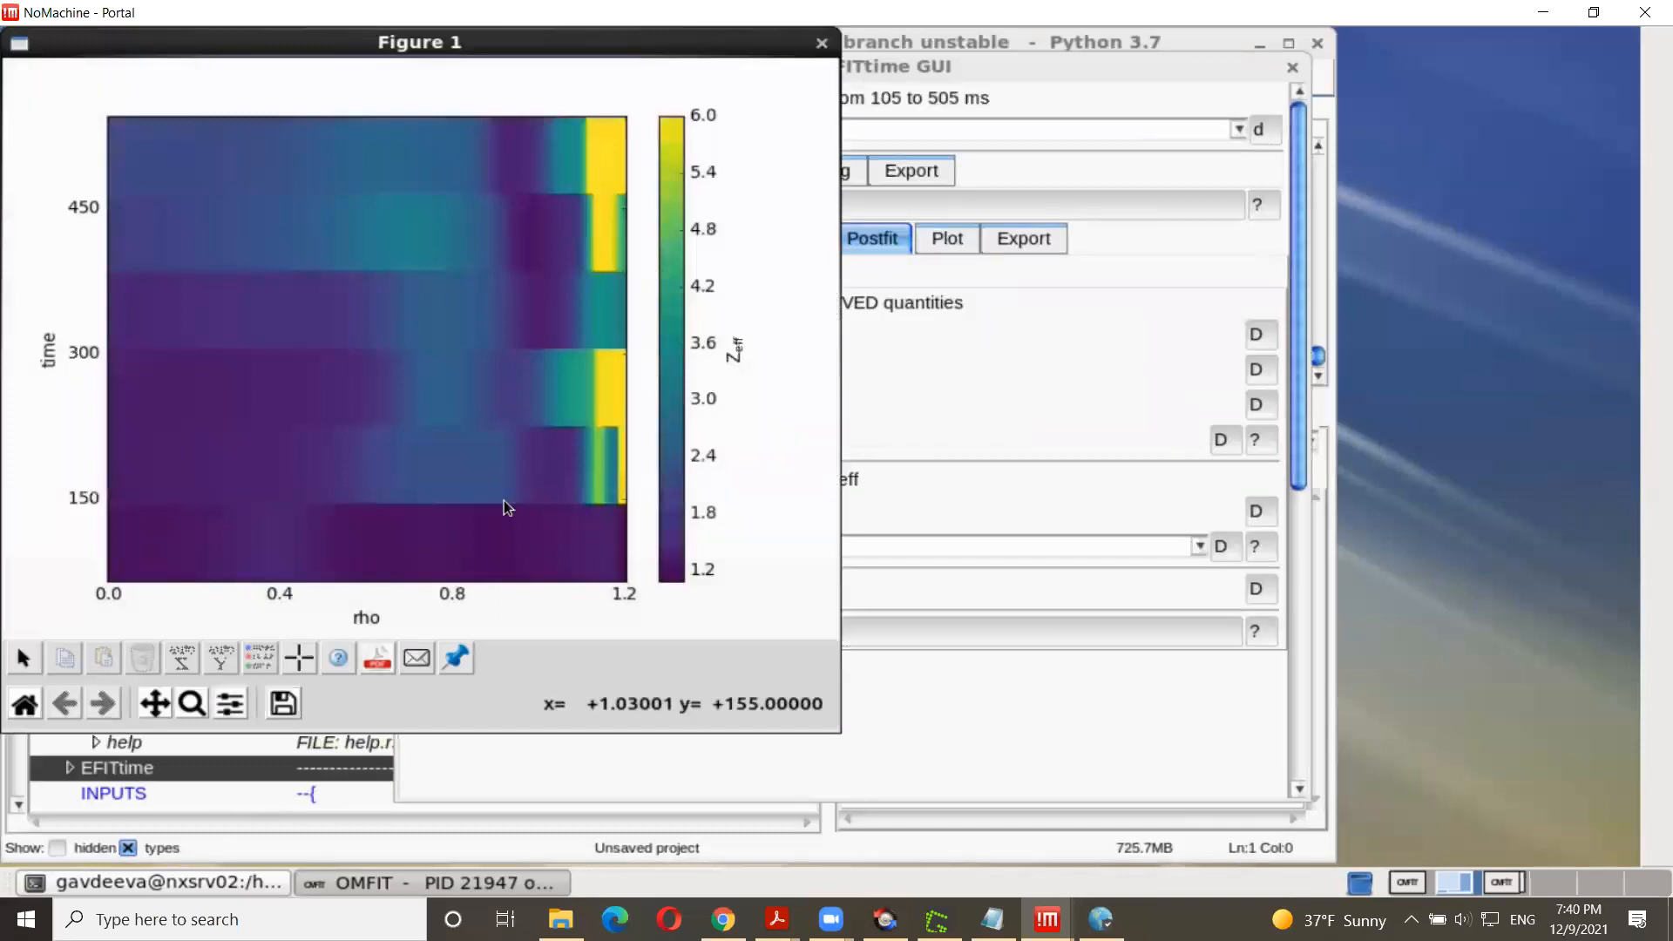
click(821, 45)
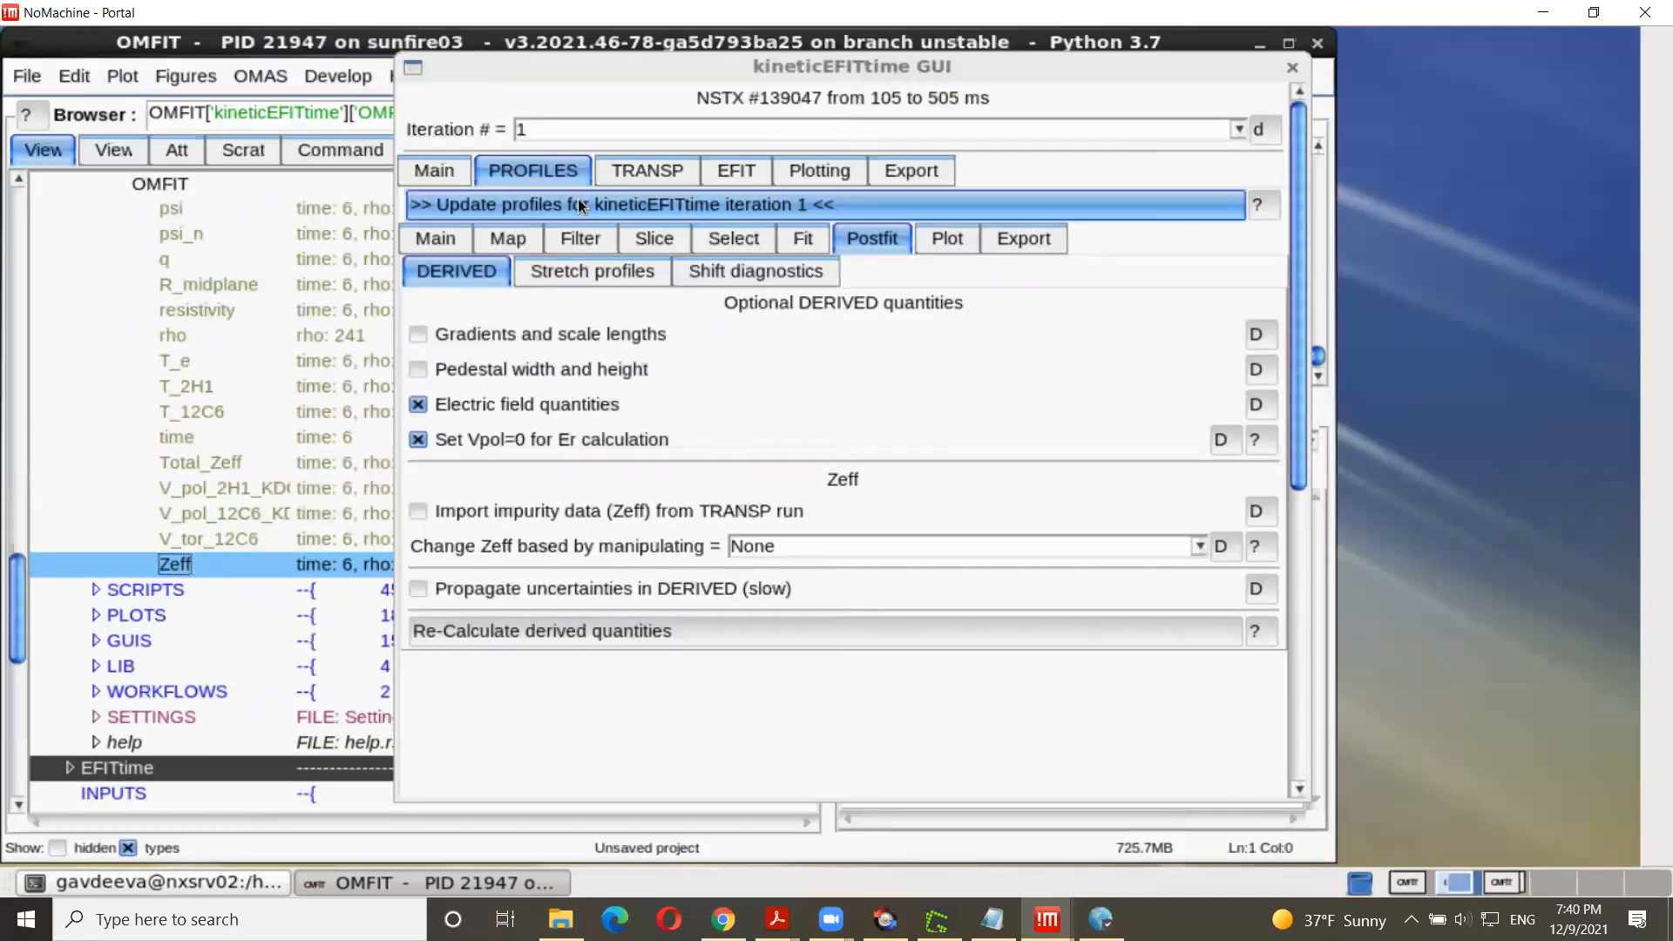
Step: Update the profiles for kineticEFITtime iteration 1 and expand iteration_1 and its profiles_module in the tree
click(719, 206)
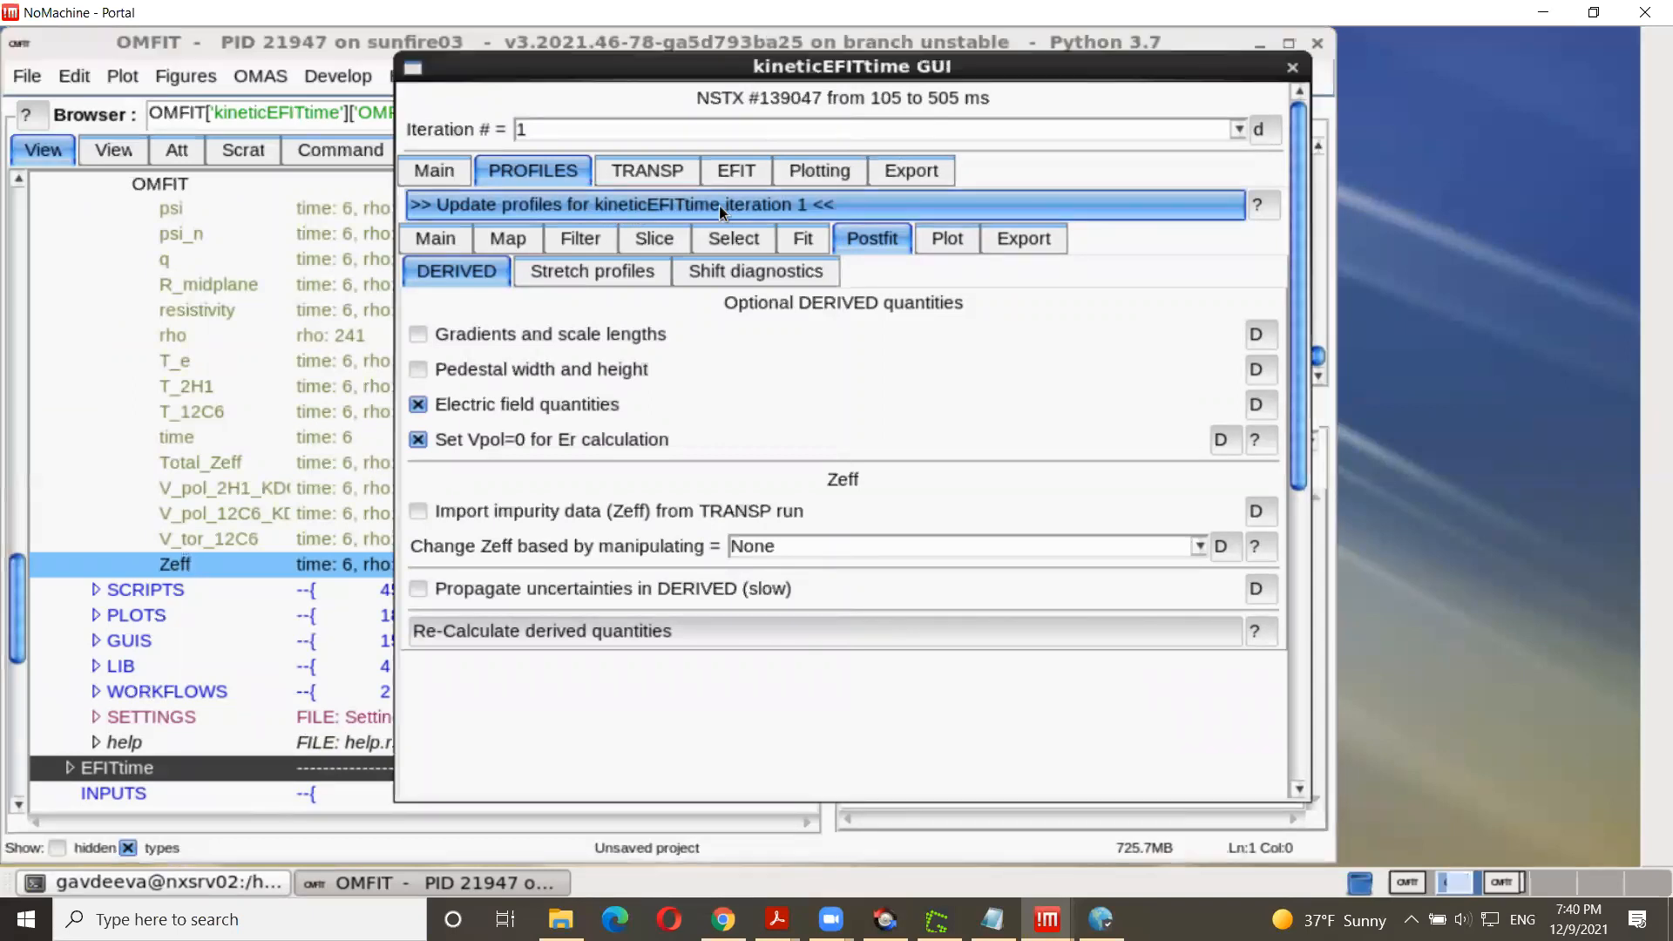
click(917, 201)
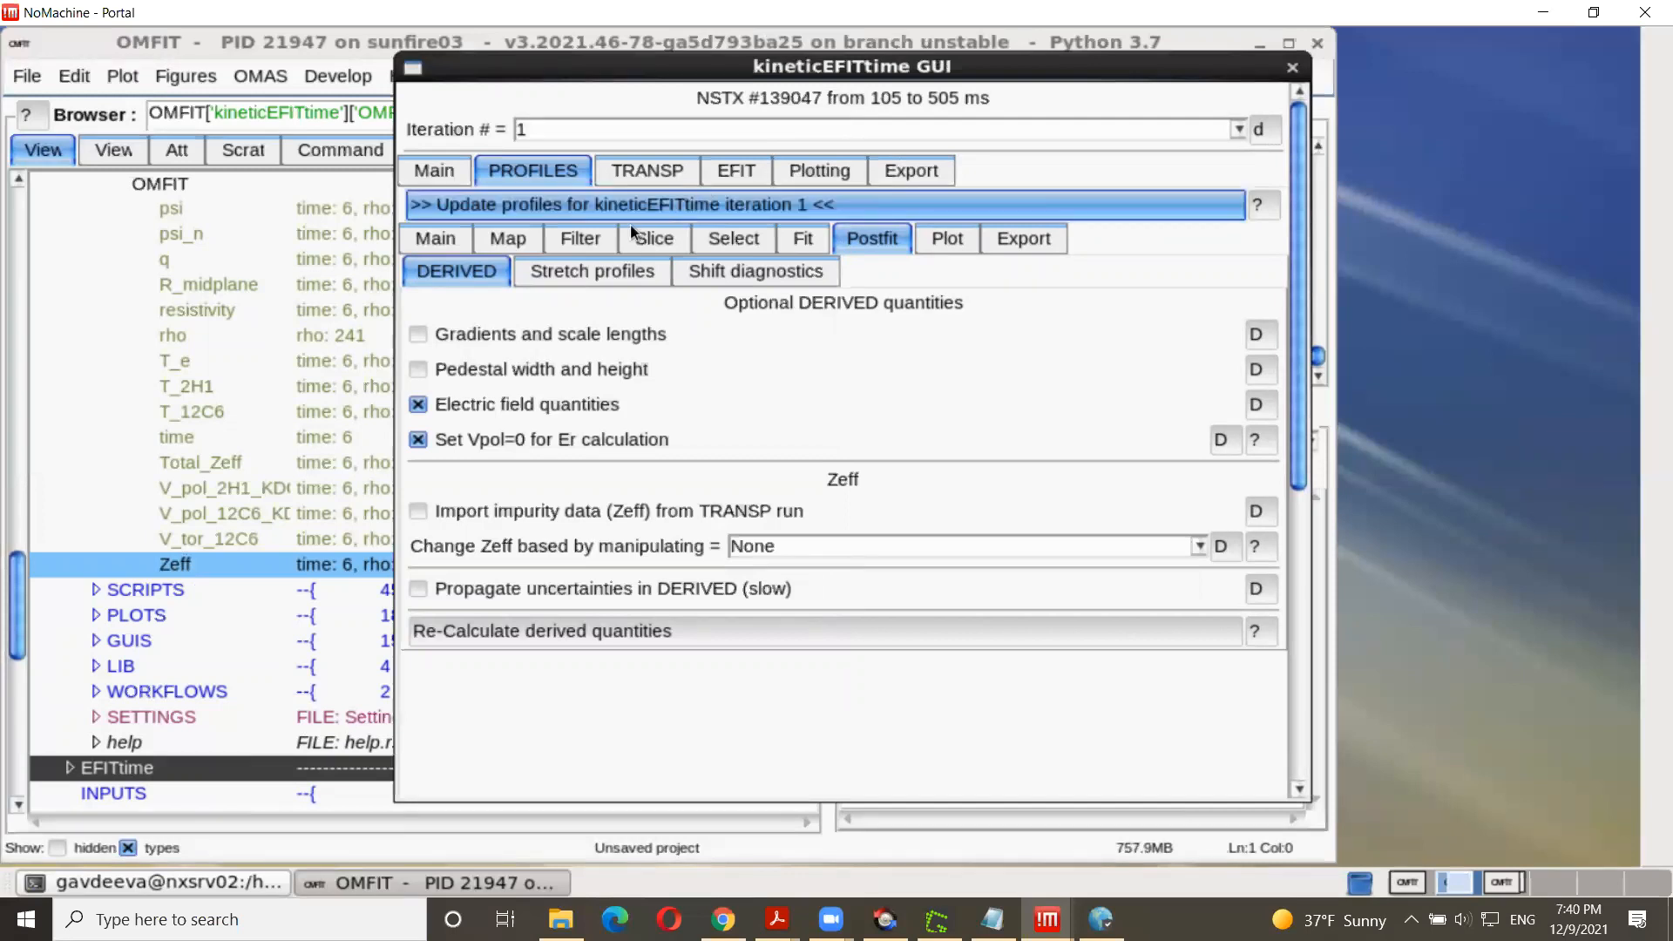
scroll(70, 292, down, 12)
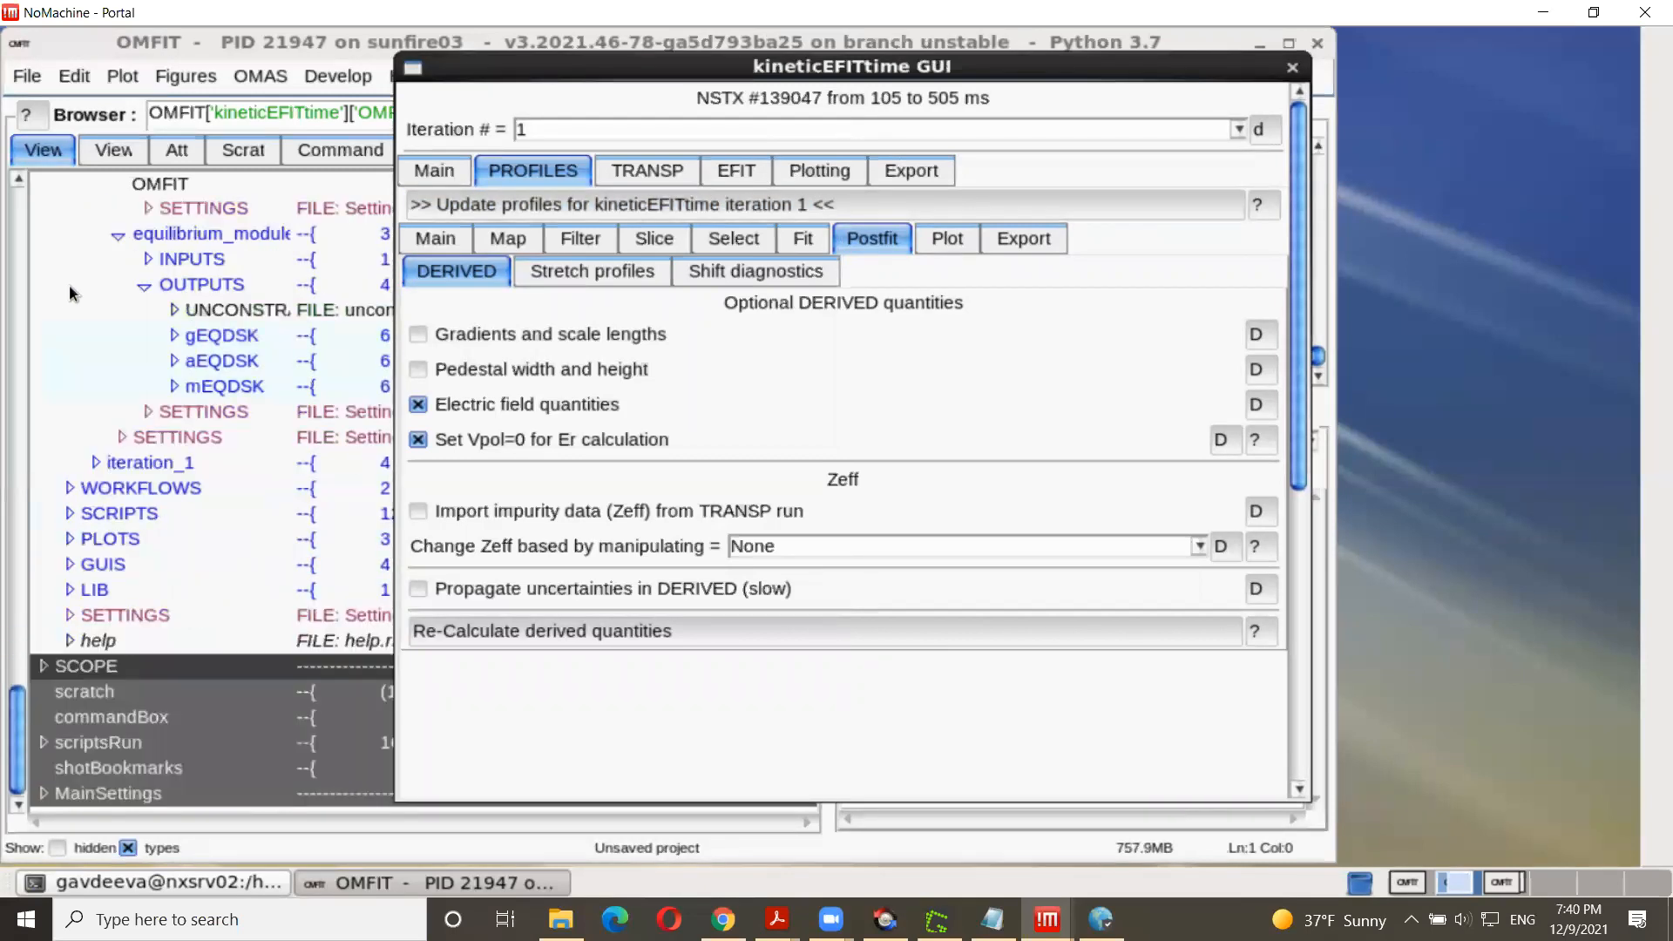
click(94, 464)
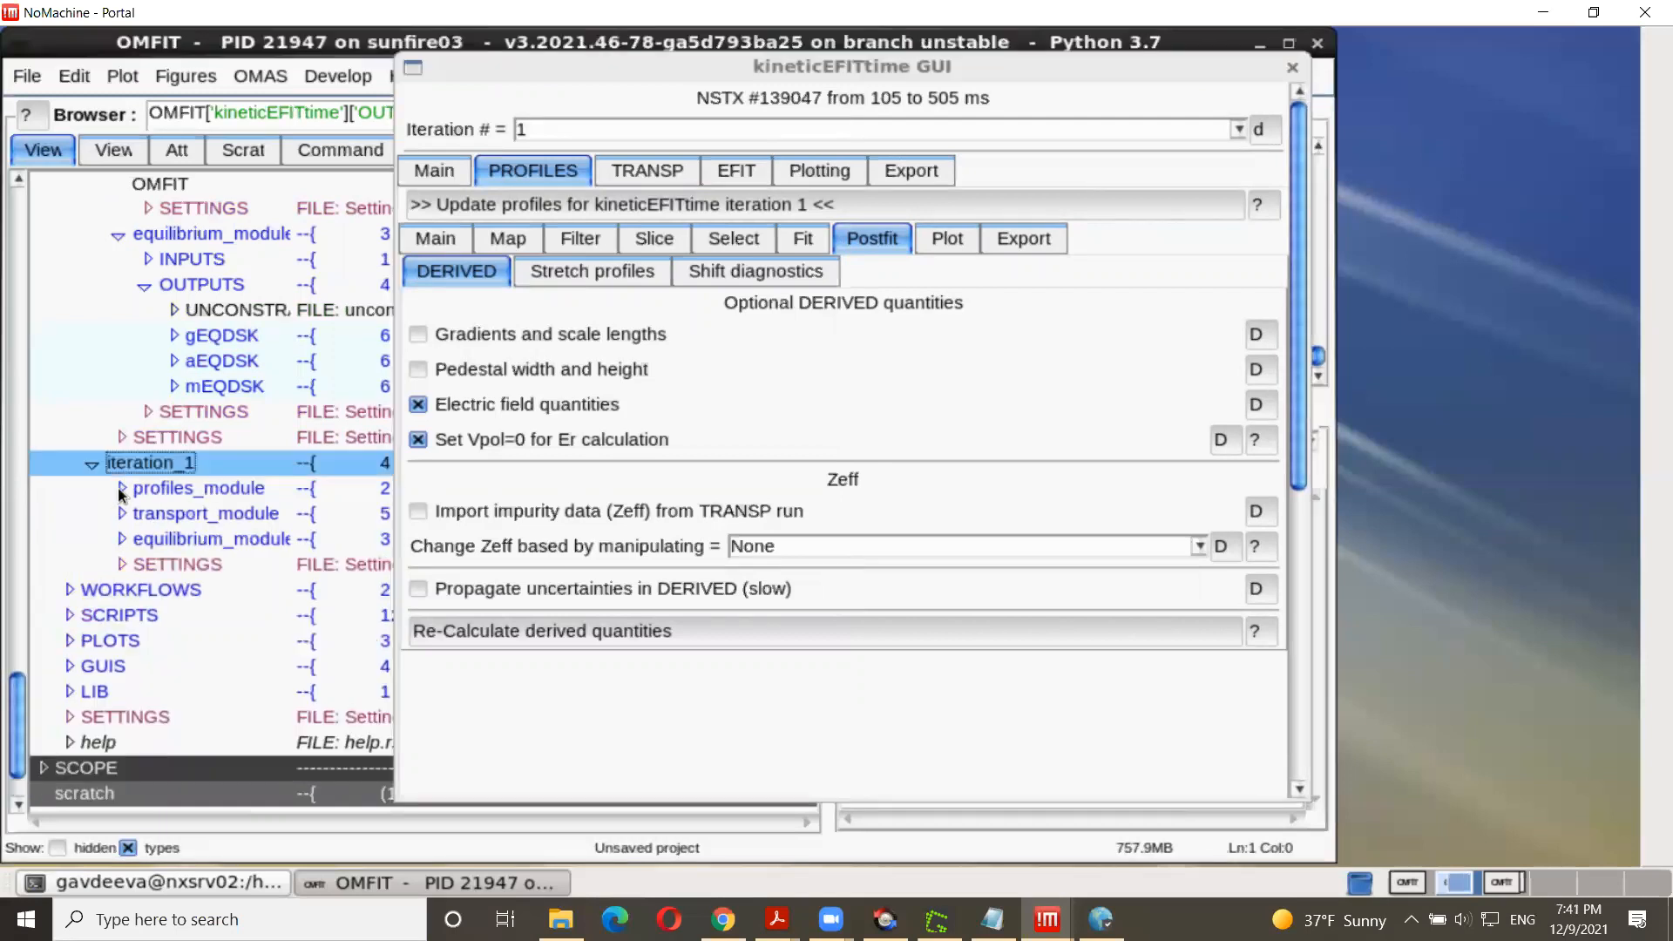
click(122, 488)
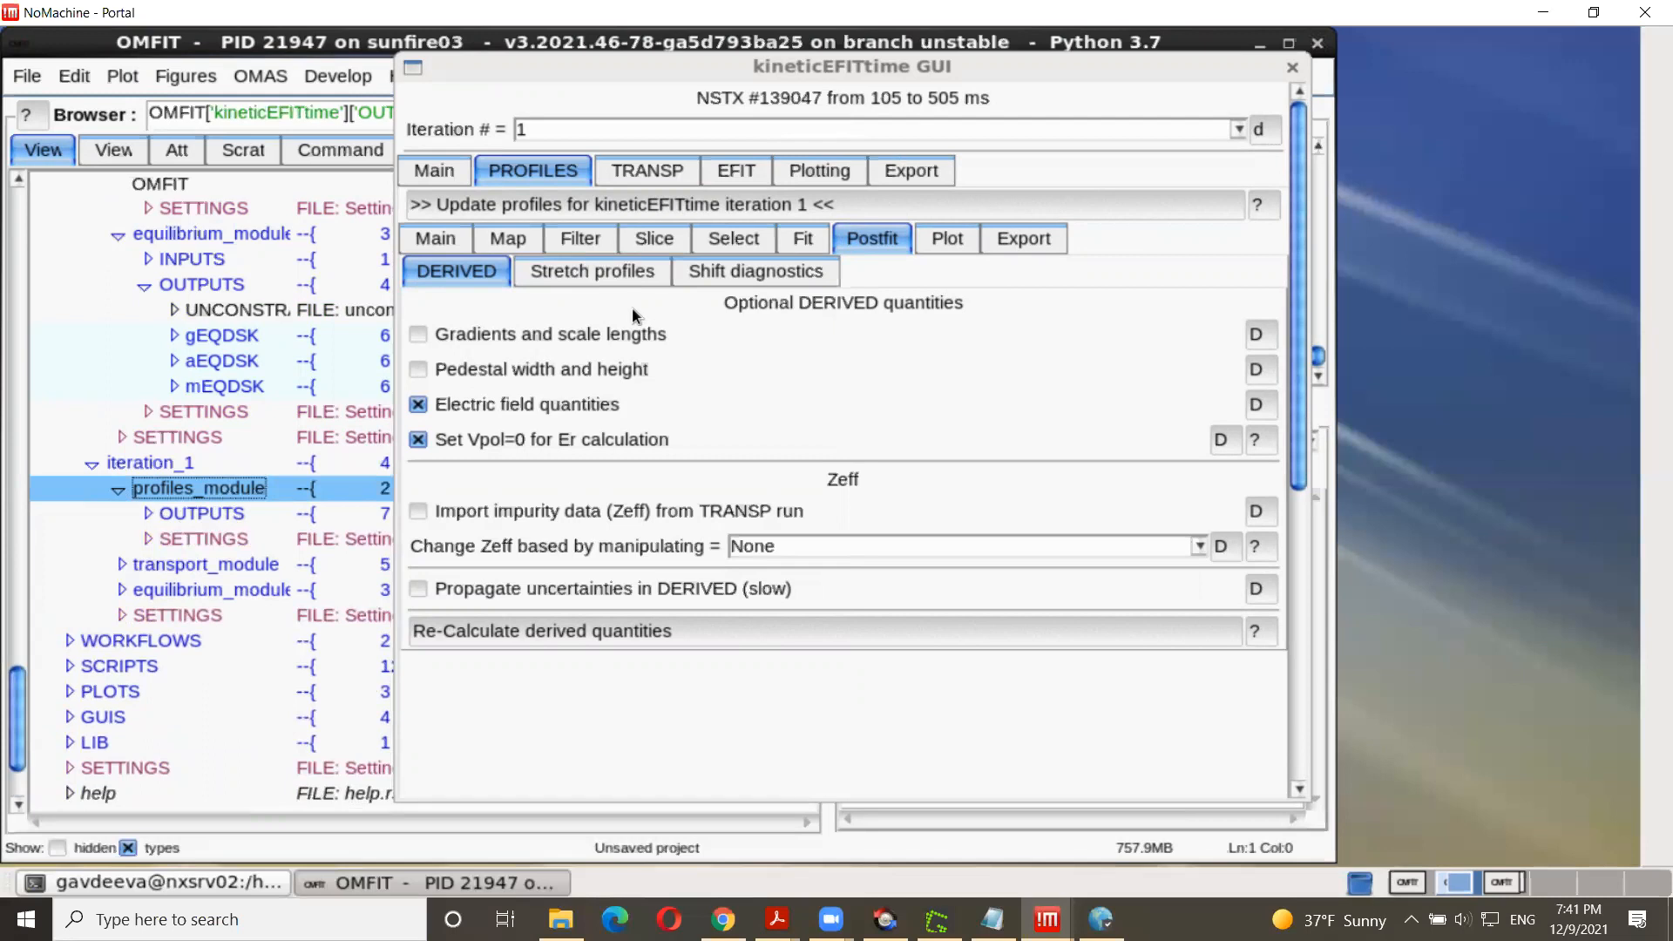
Step: Set up TRANSP for kineticEFITtime and move the kineticEFITtime window aside to reveal the console and workflow progress
click(645, 168)
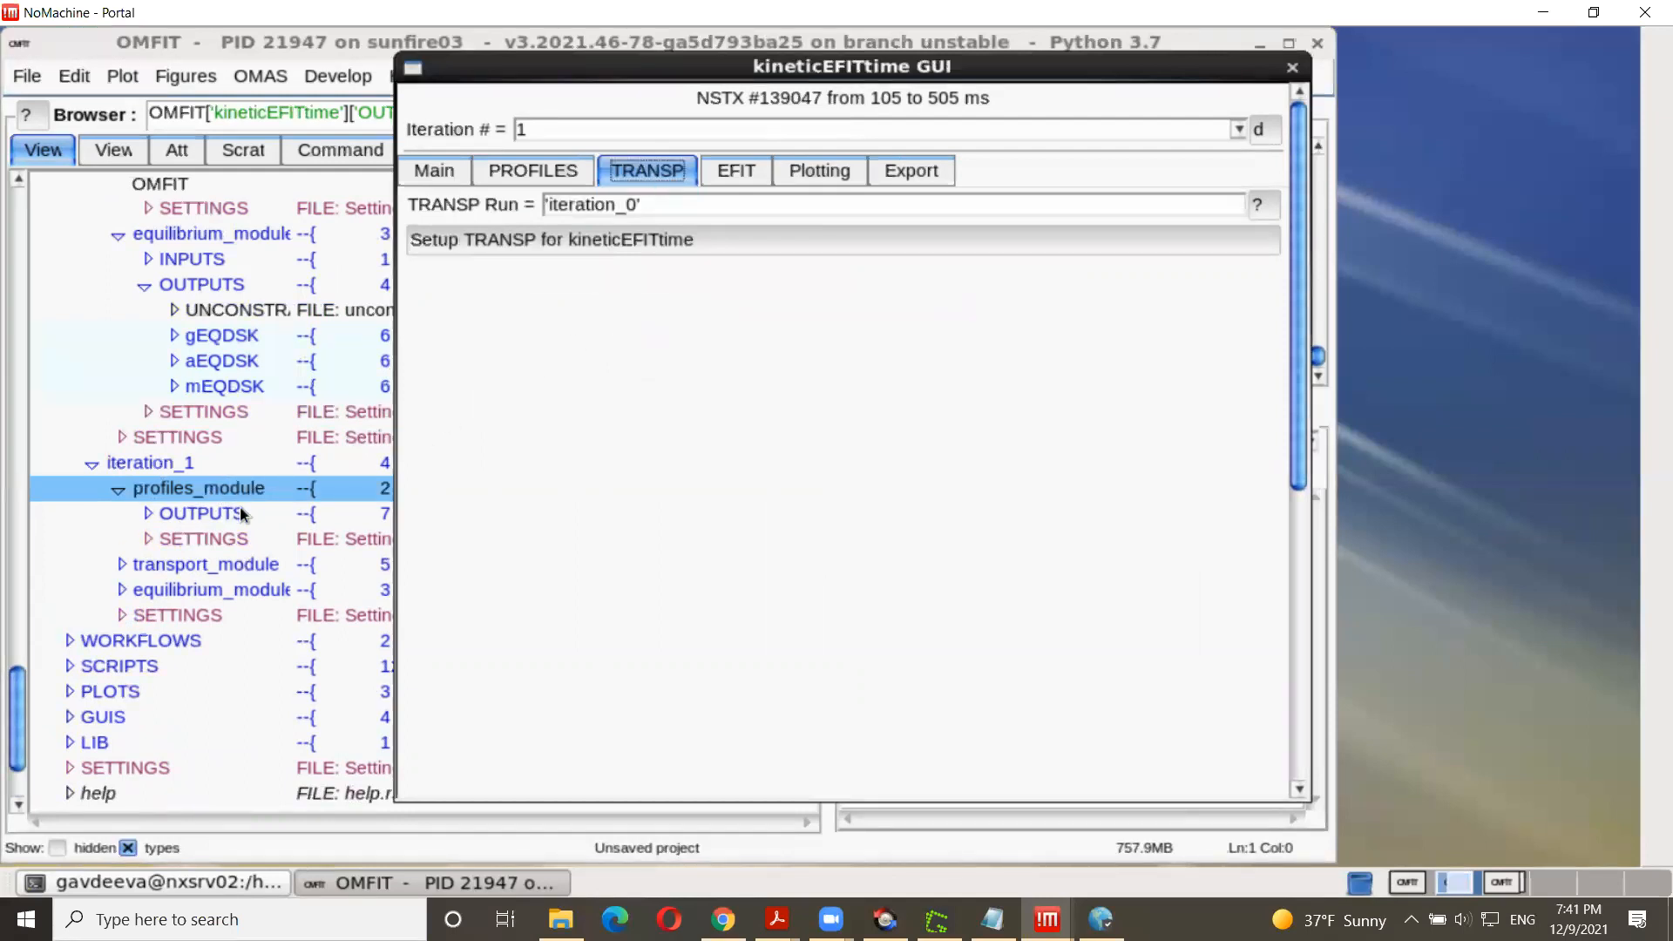
click(463, 242)
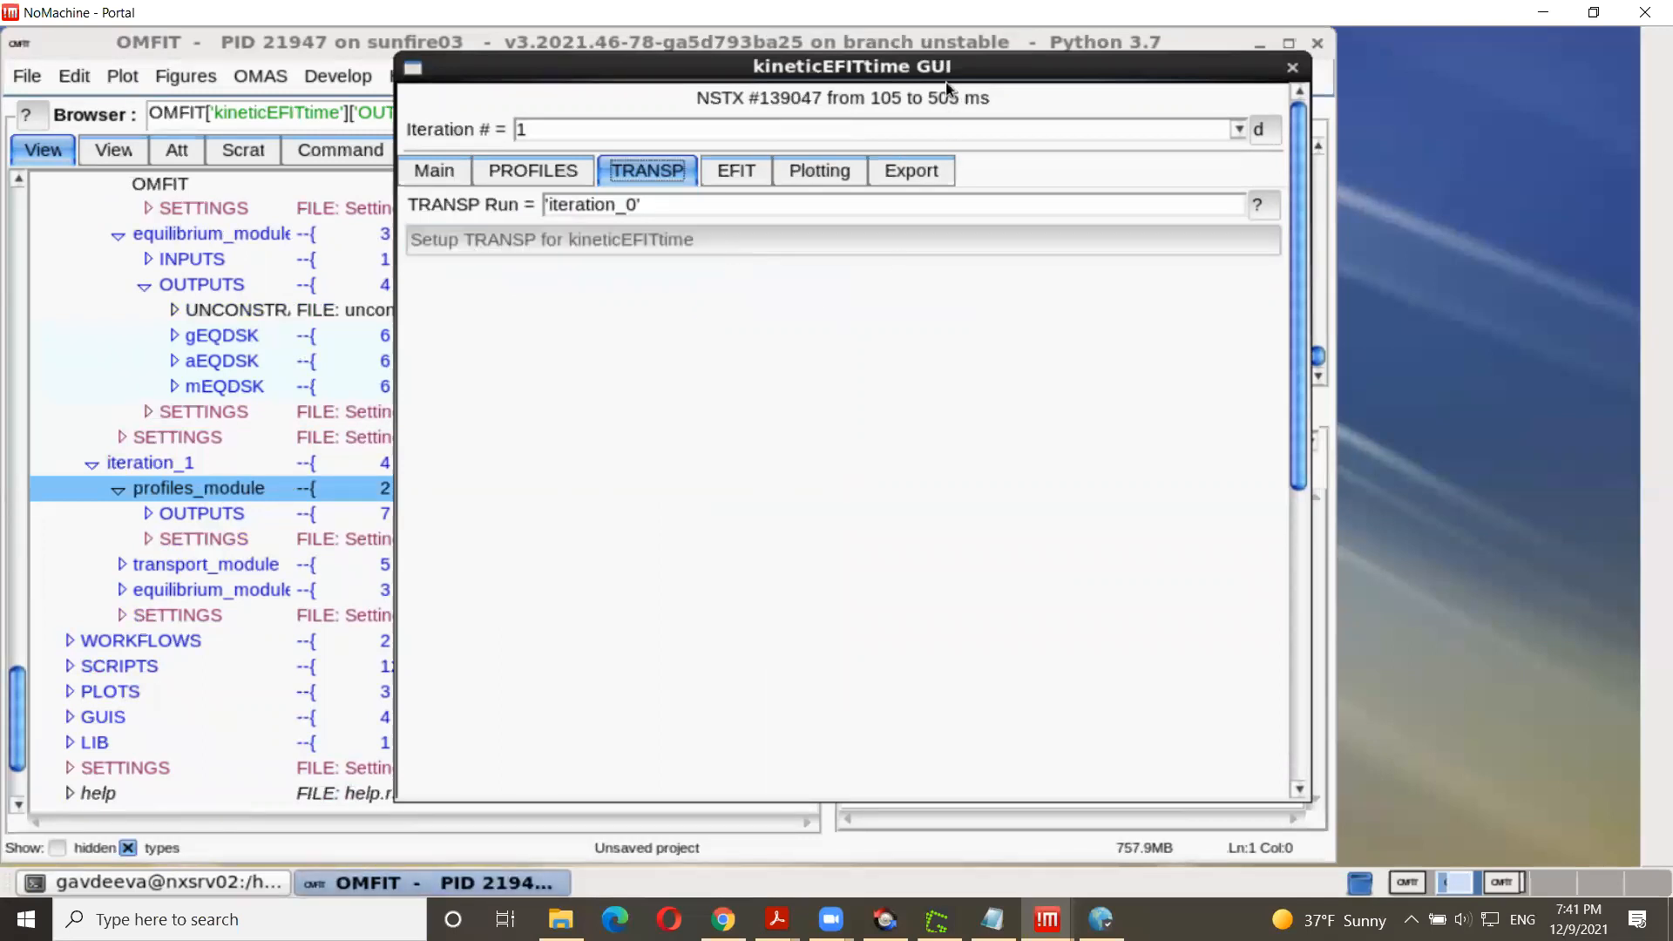
drag(837, 57, 591, 84)
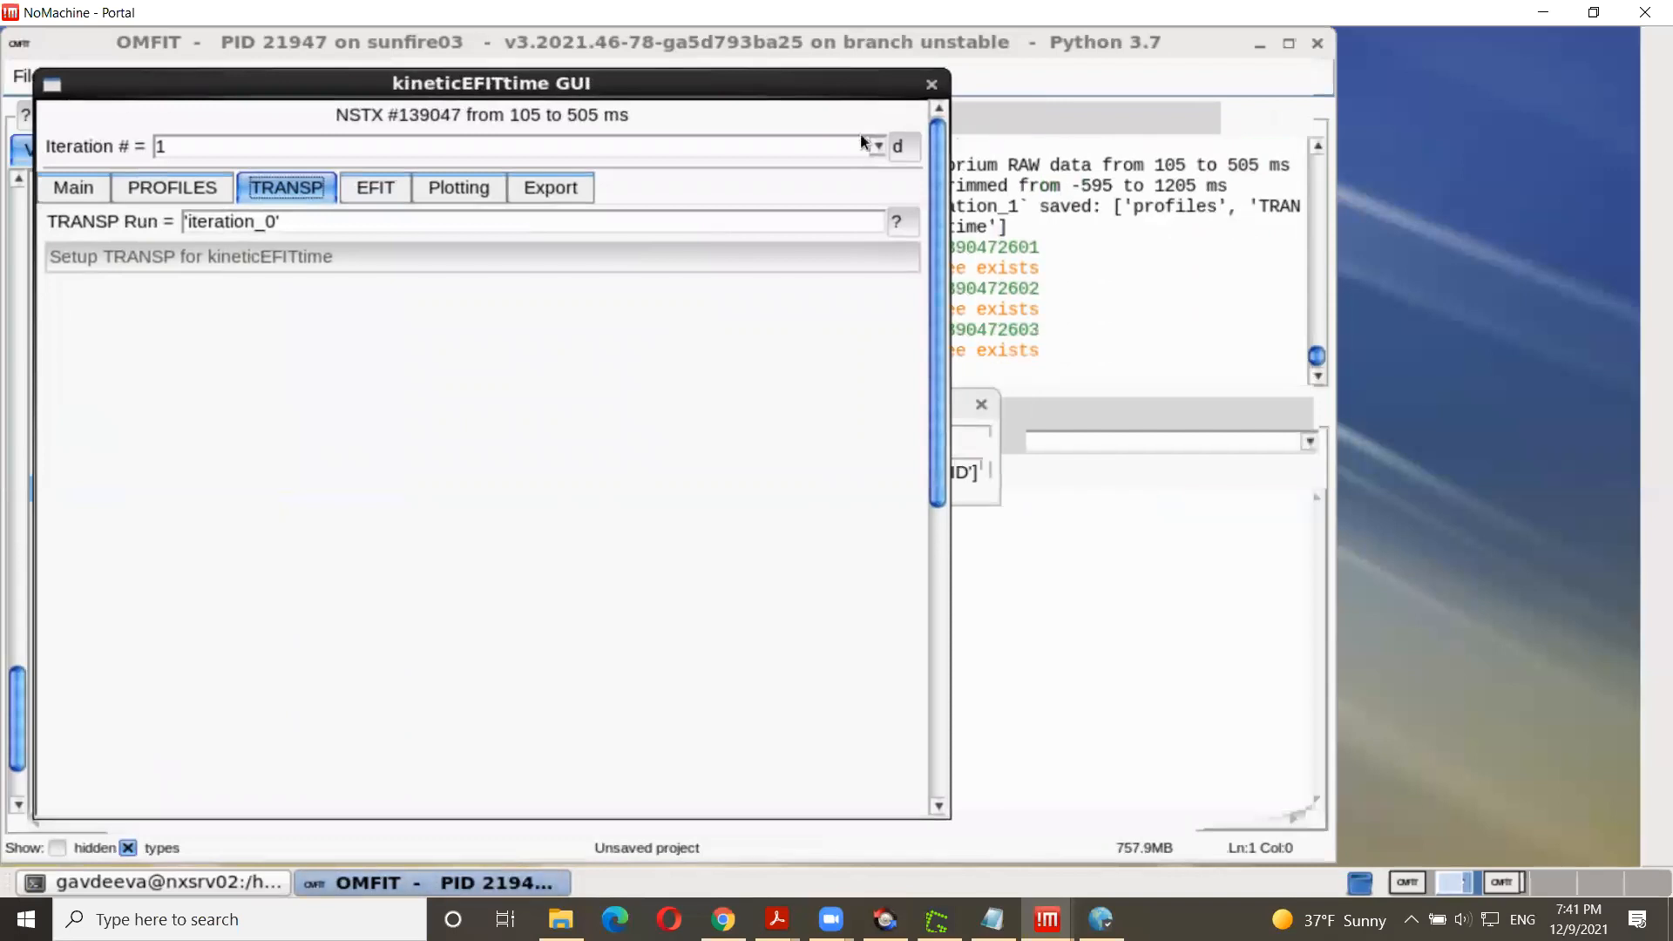
drag(781, 91, 741, 64)
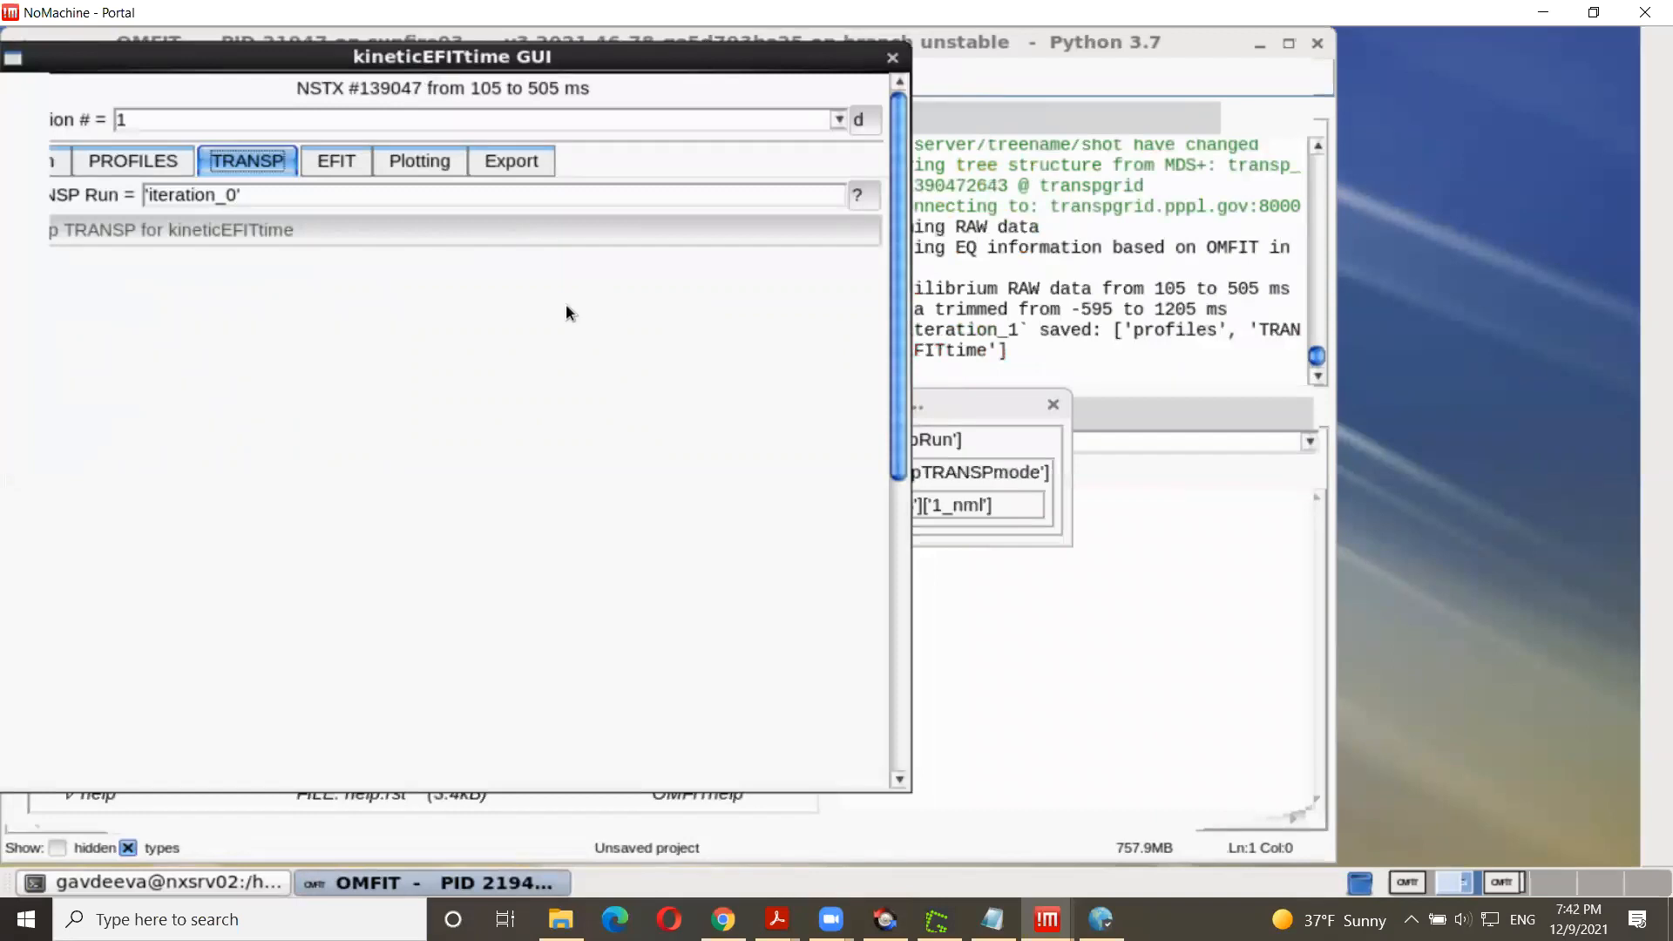
click(950, 402)
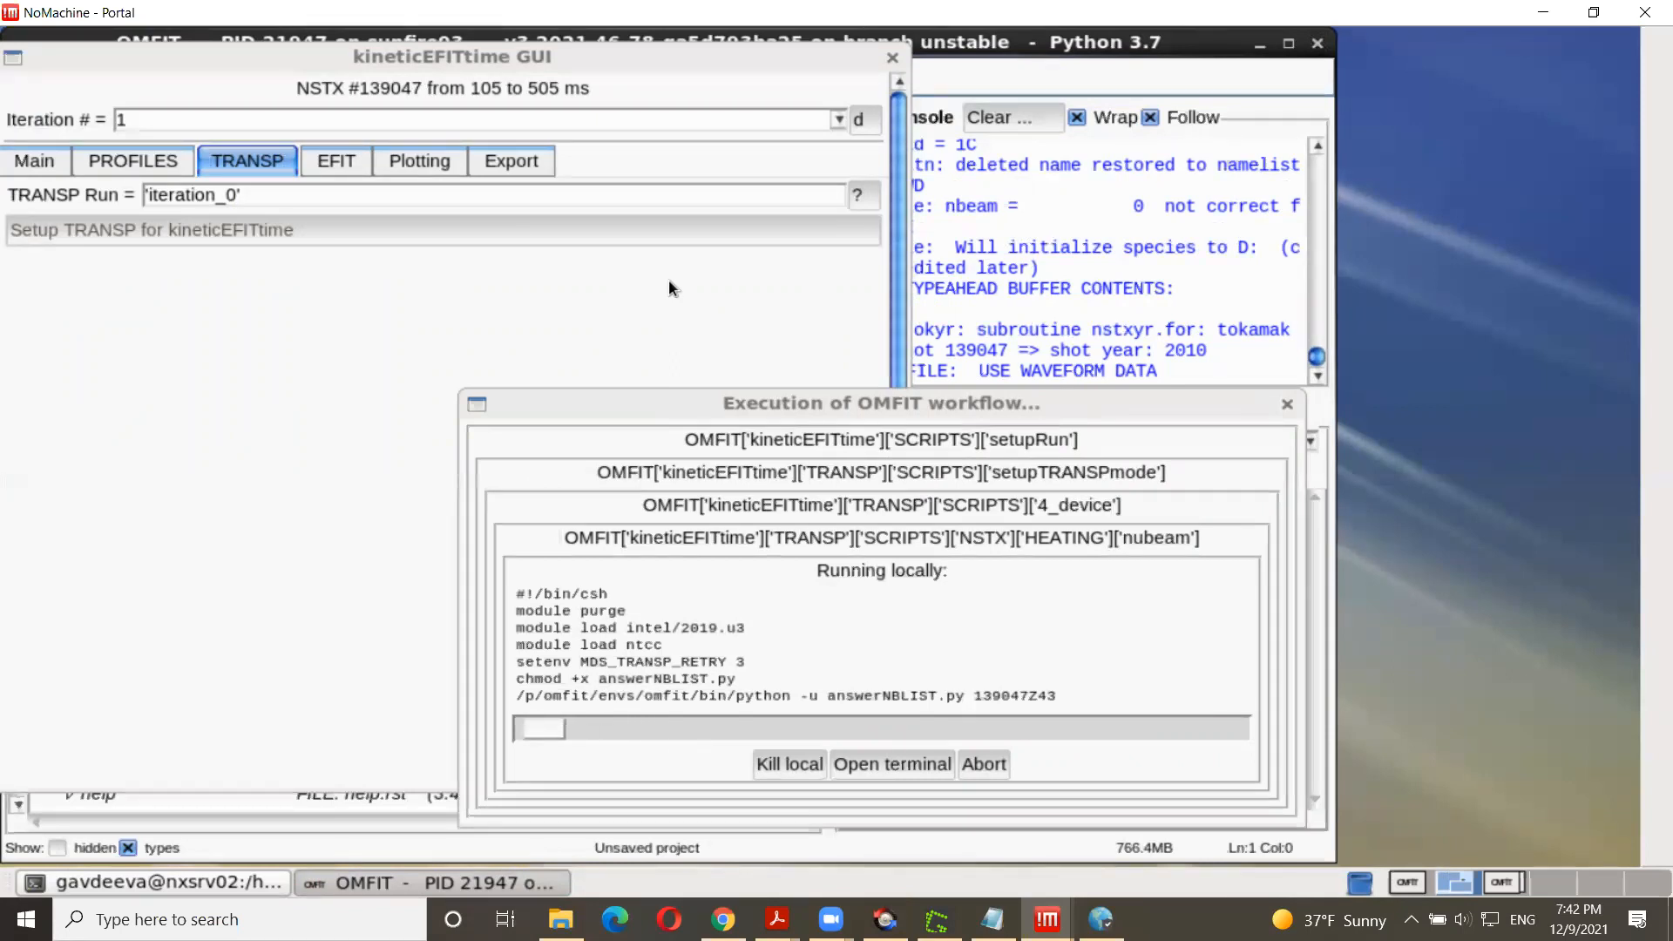
Step: Enlarge the main OMFIT window and reposition the kineticEFITtime window over its tree
click(1291, 48)
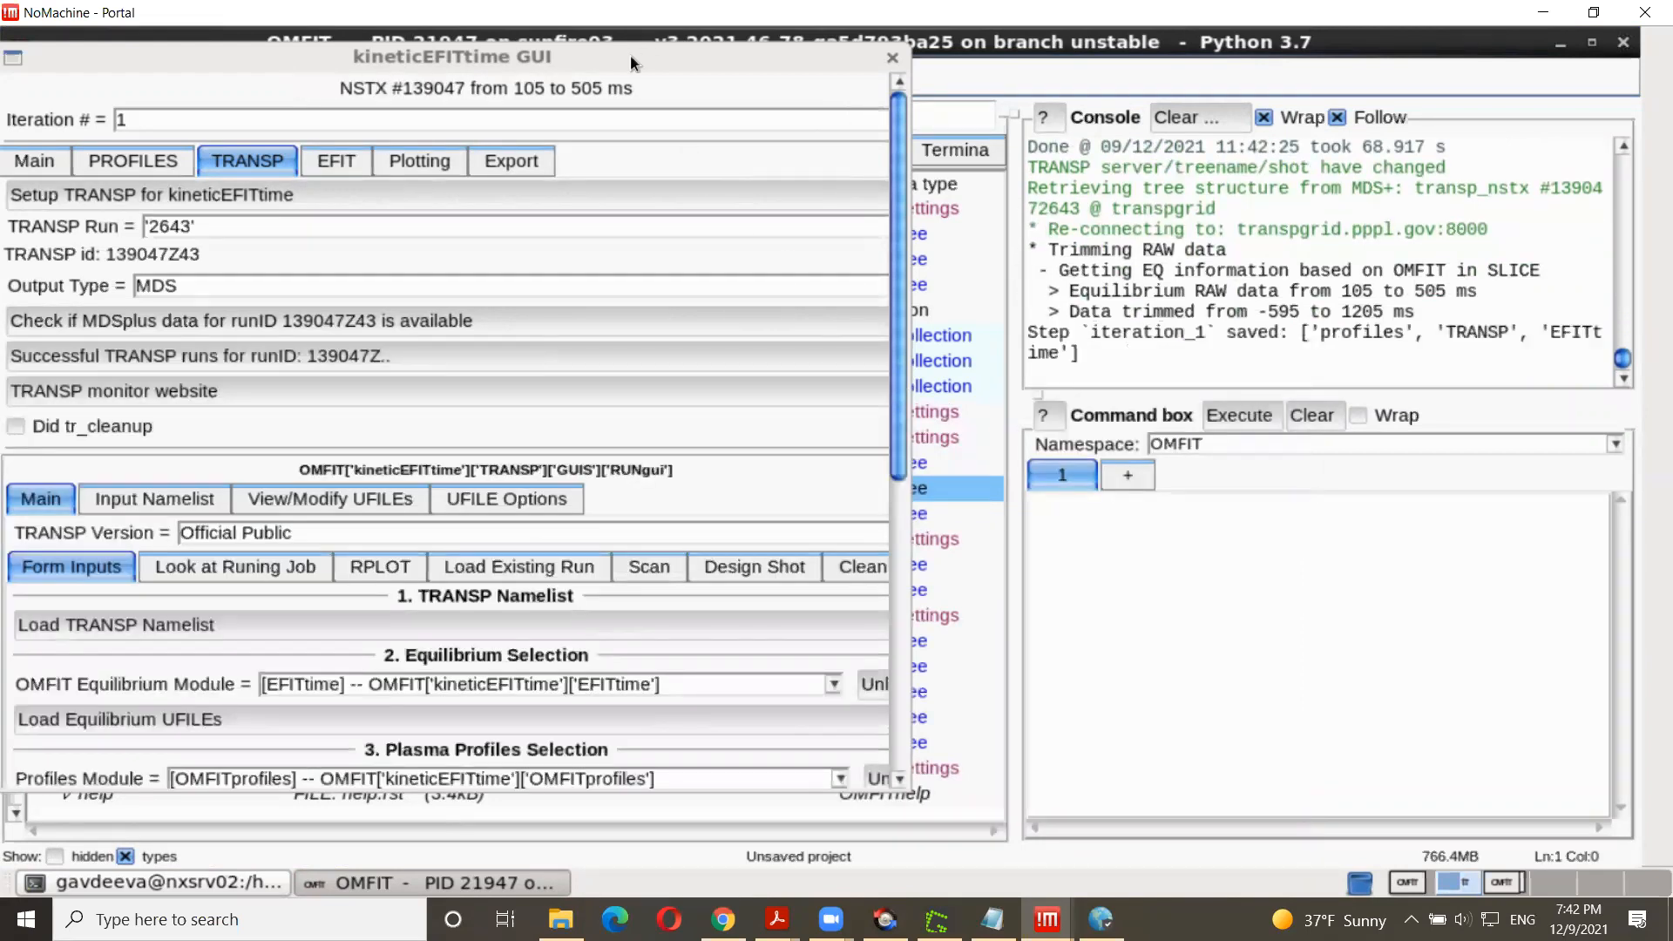
drag(674, 56, 738, 49)
double_click(754, 31)
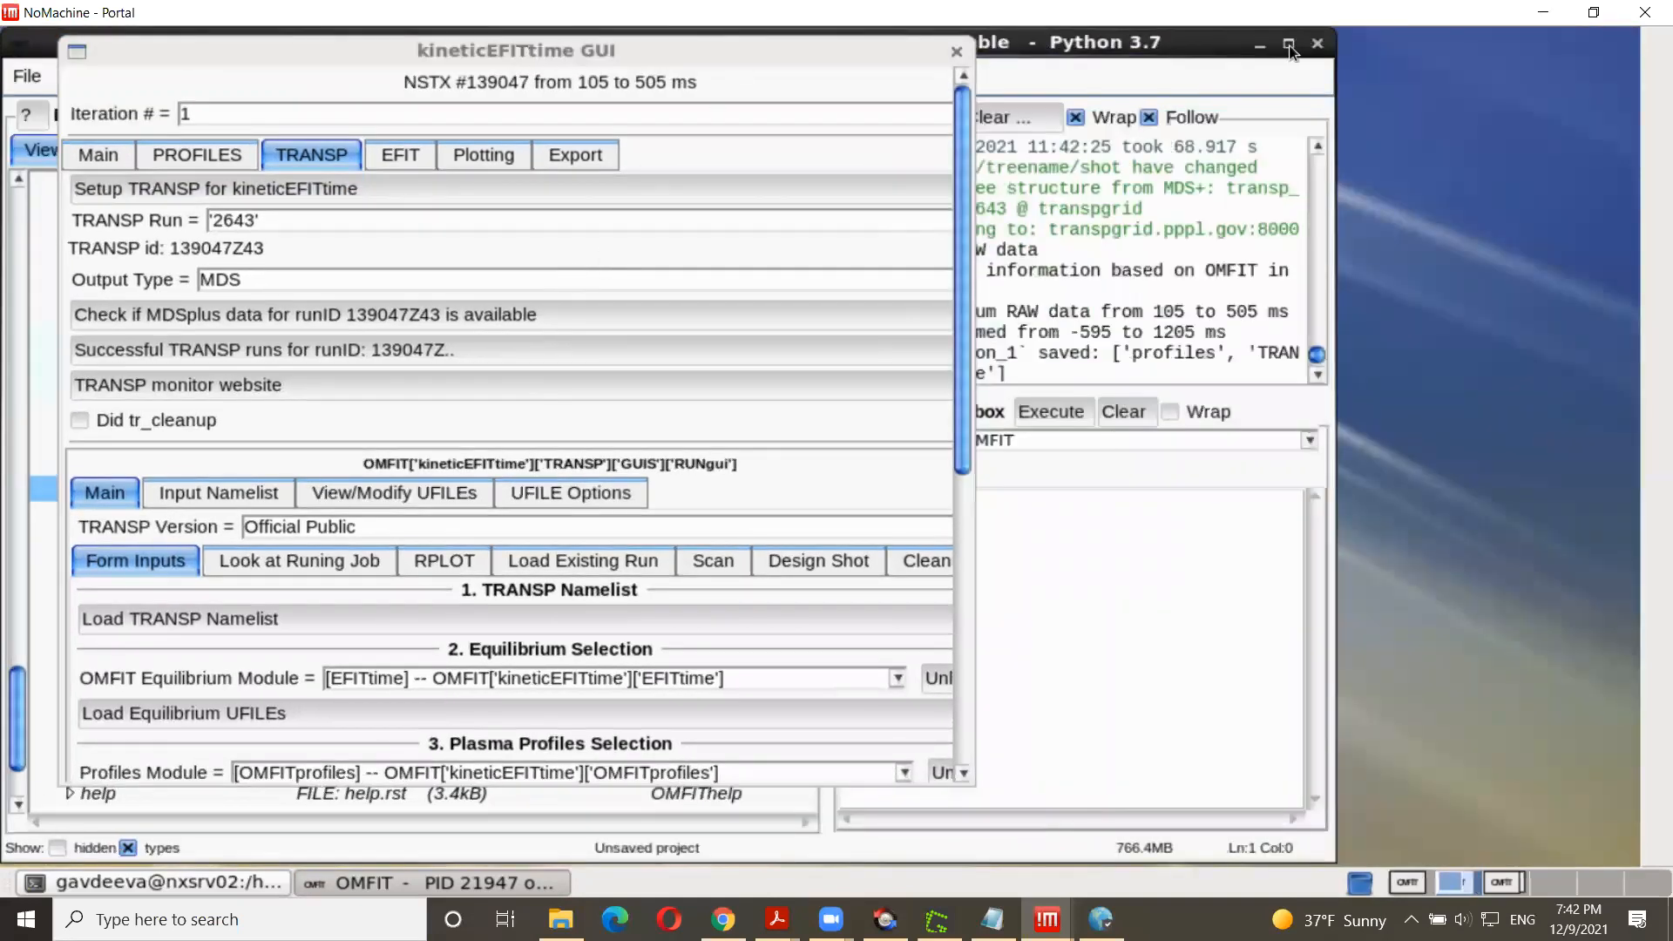
click(1290, 46)
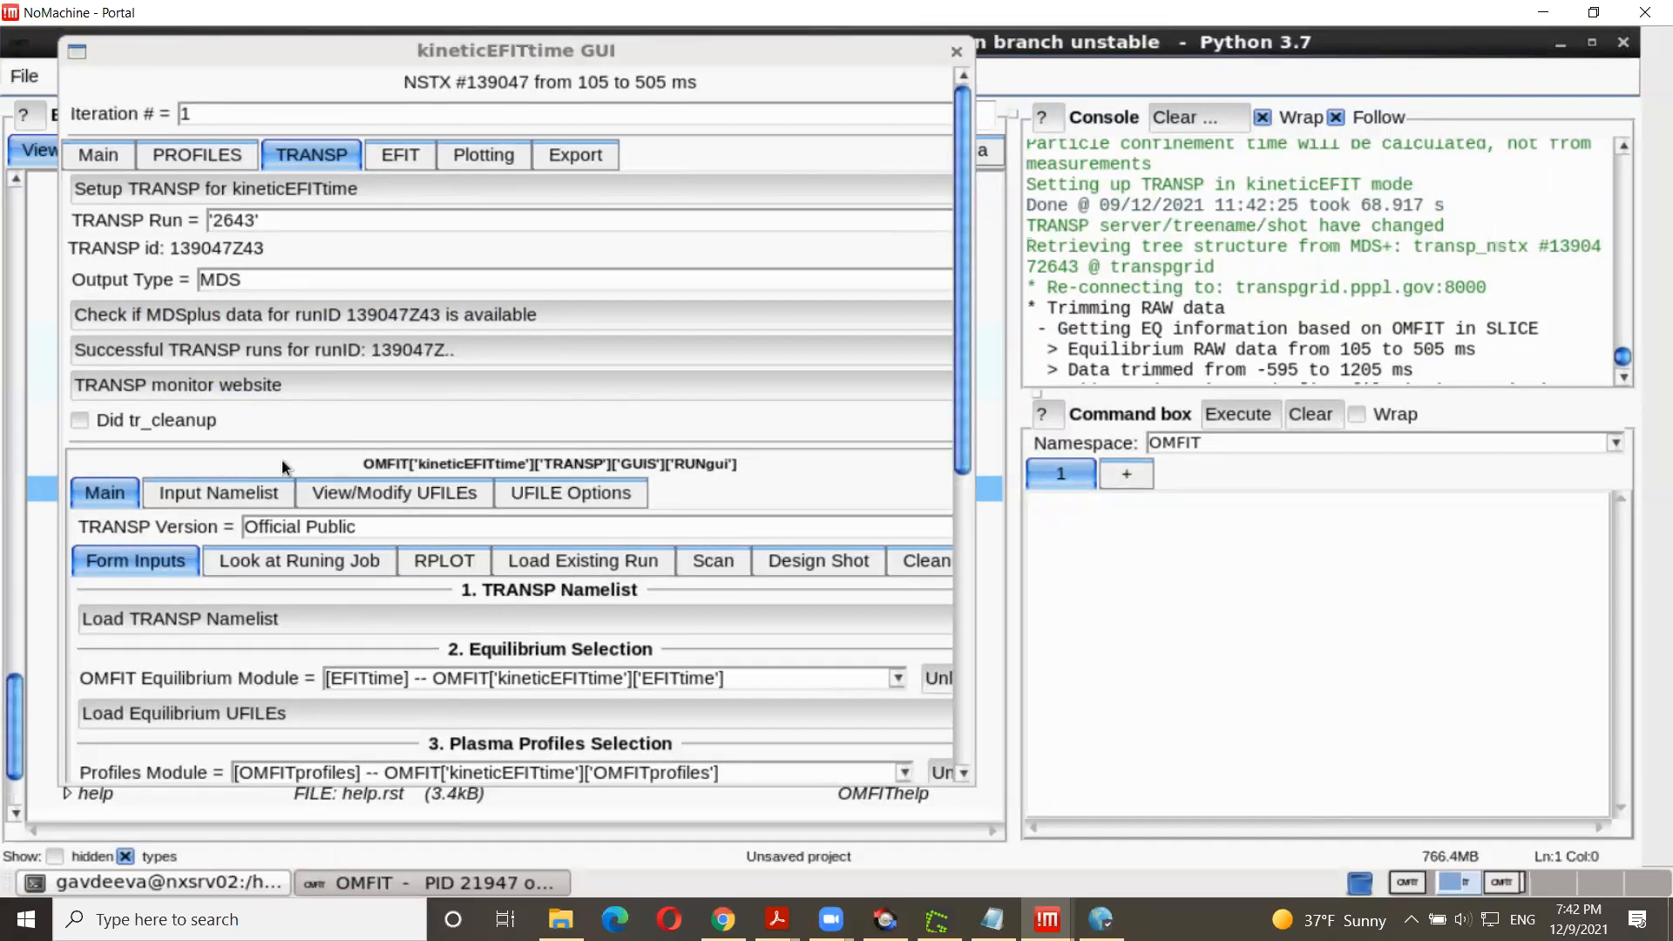
Step: Widen the kineticEFITtime window and review the TRANSP time range and input time resolution in the Input Namelist
click(201, 492)
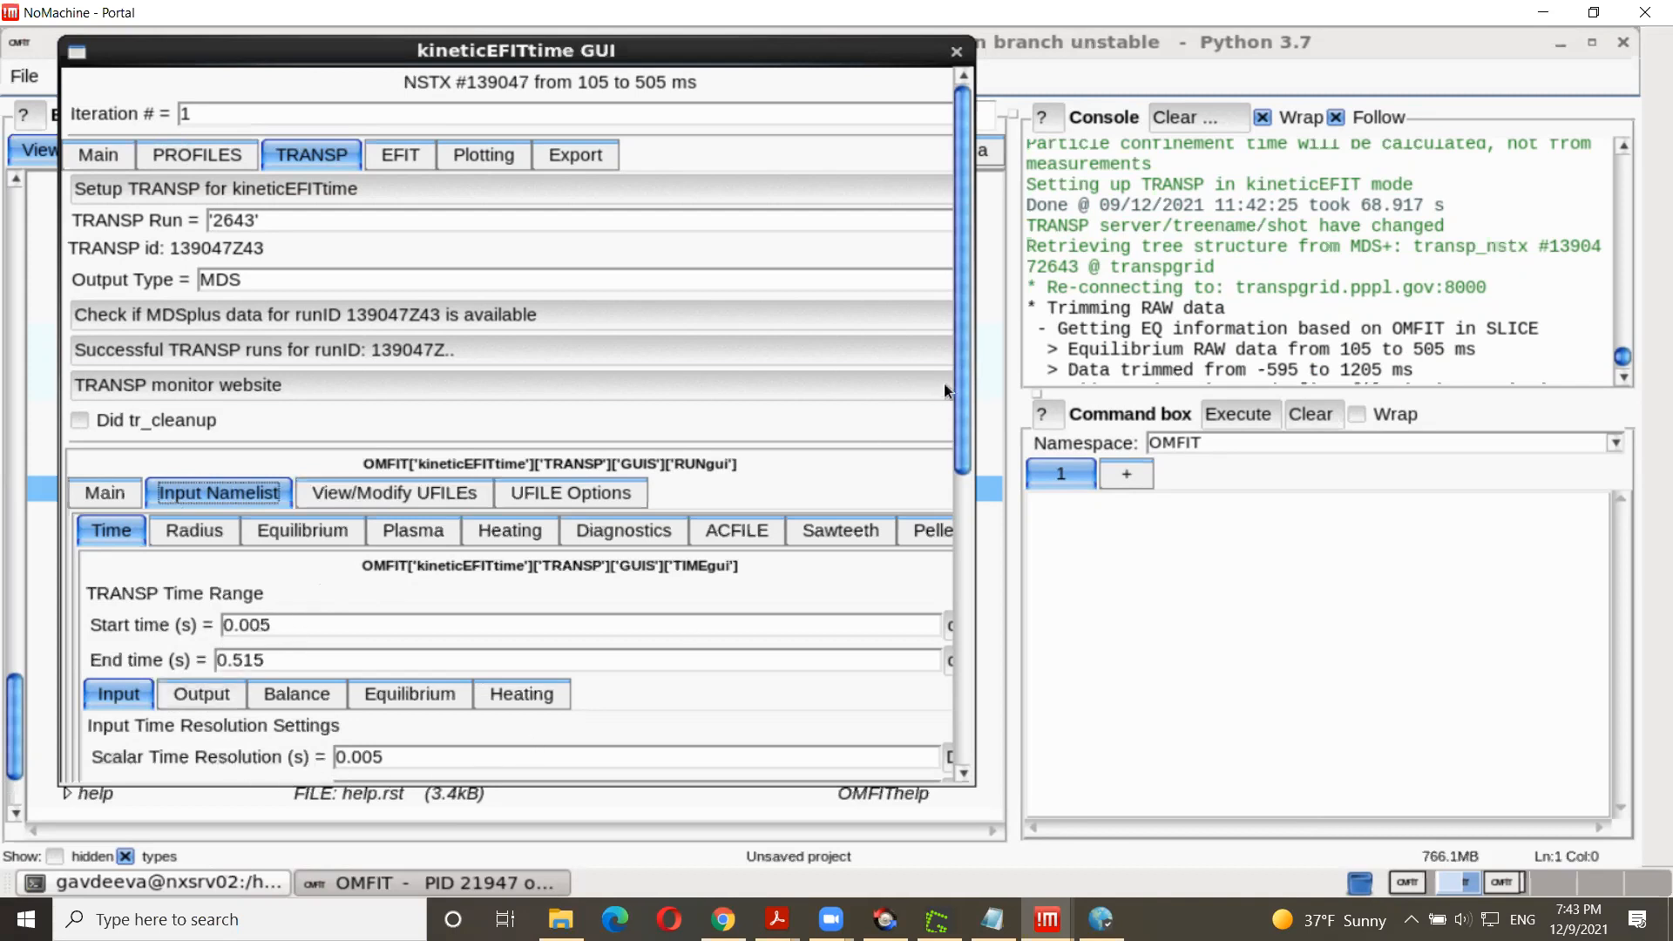
drag(960, 414, 1069, 609)
click(1100, 603)
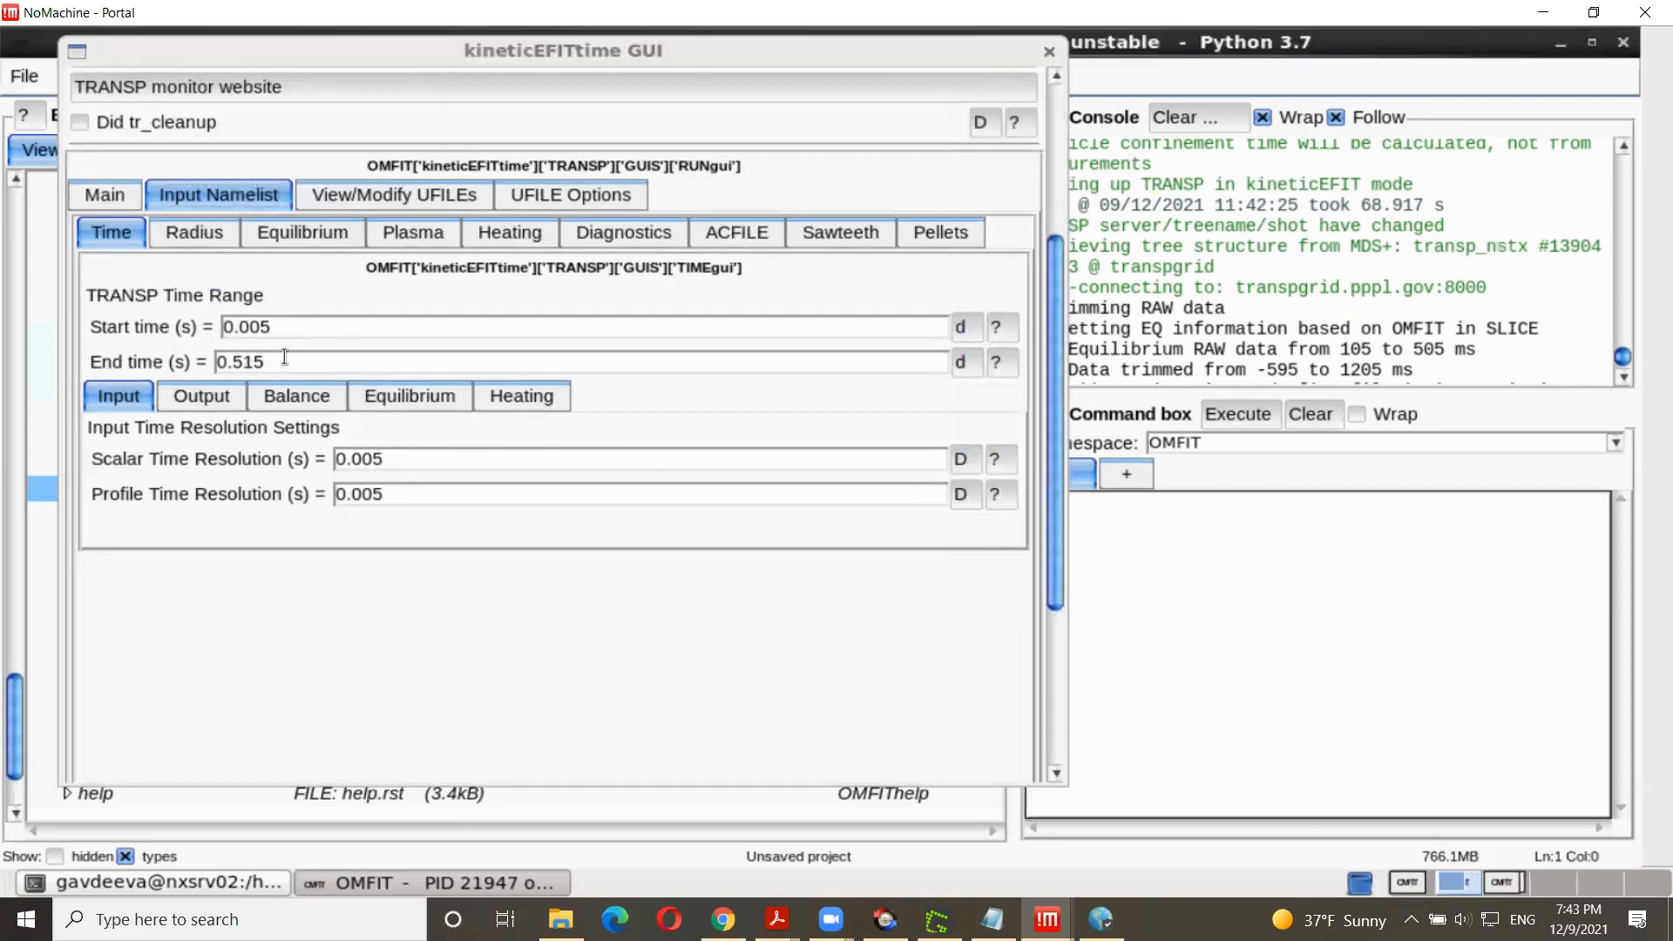
click(998, 327)
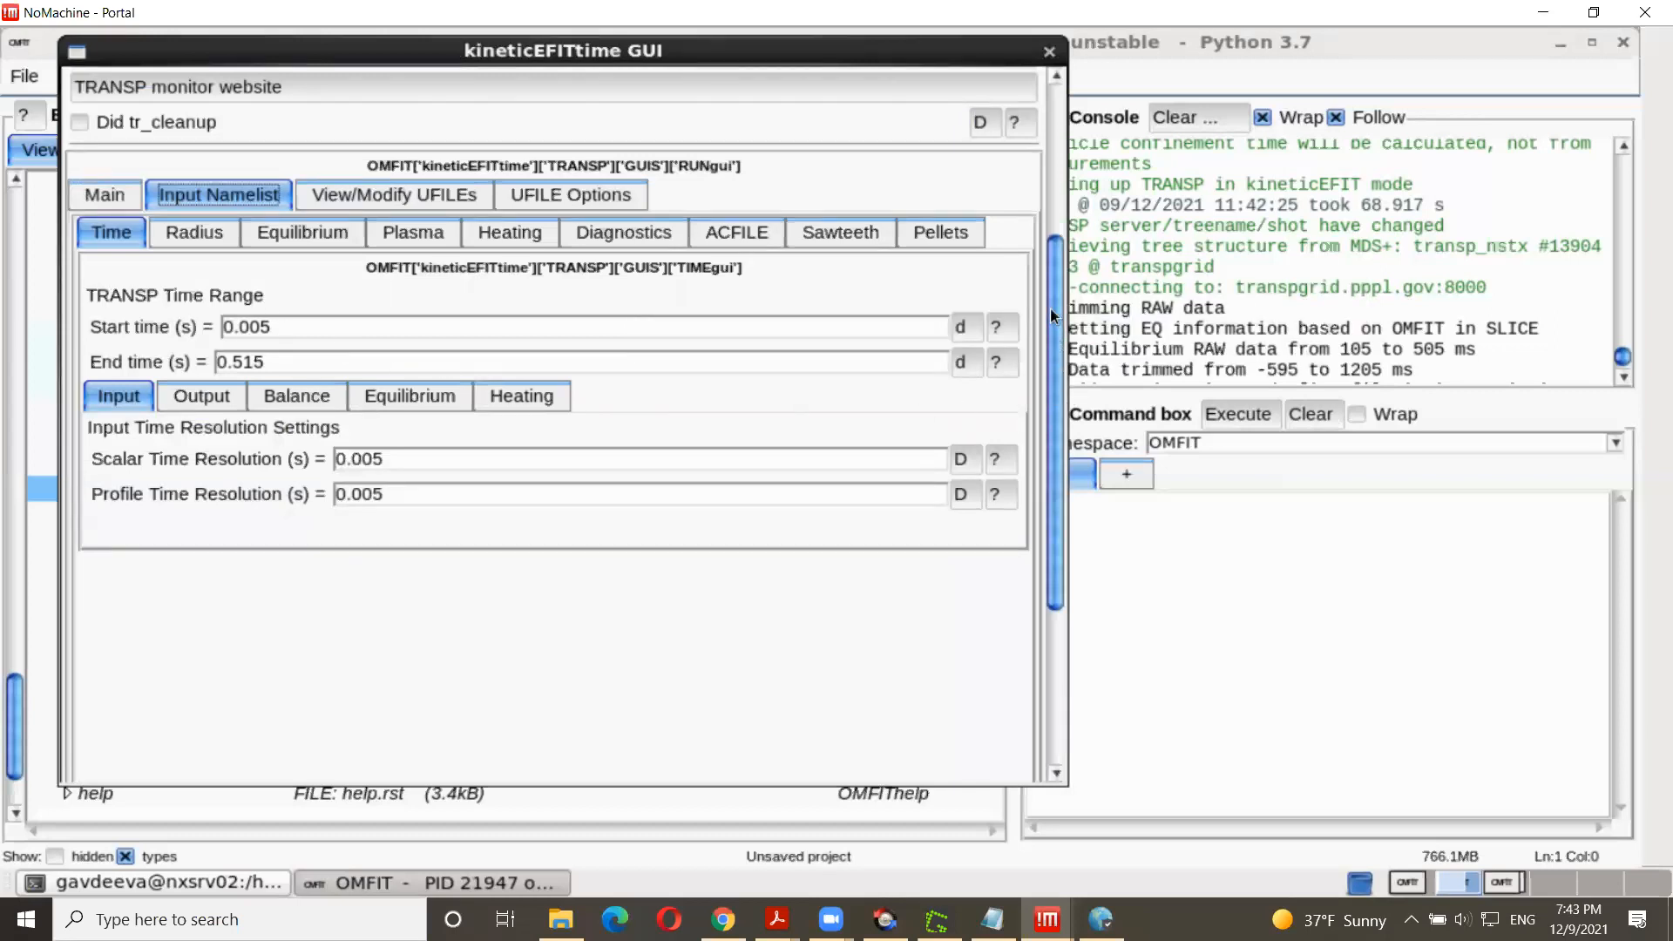
scroll(1049, 307, up, 5)
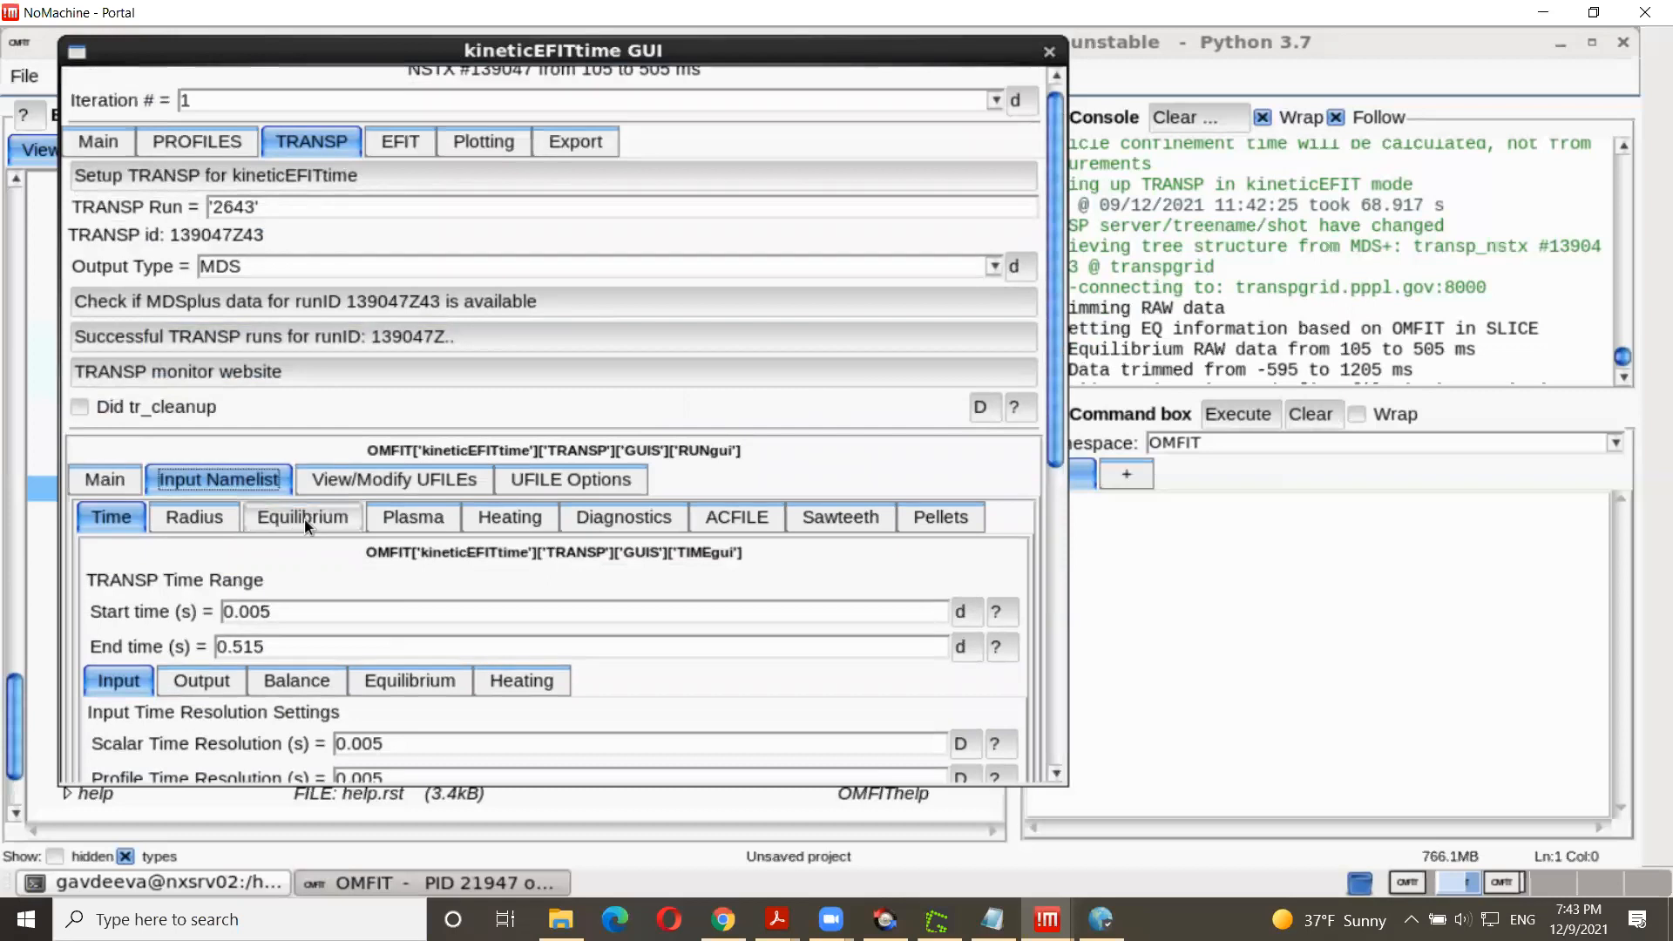
Step: Enable Use Anomalous diffusion and Use PID controller for fast ion diffusion in the NBI heating settings
click(494, 521)
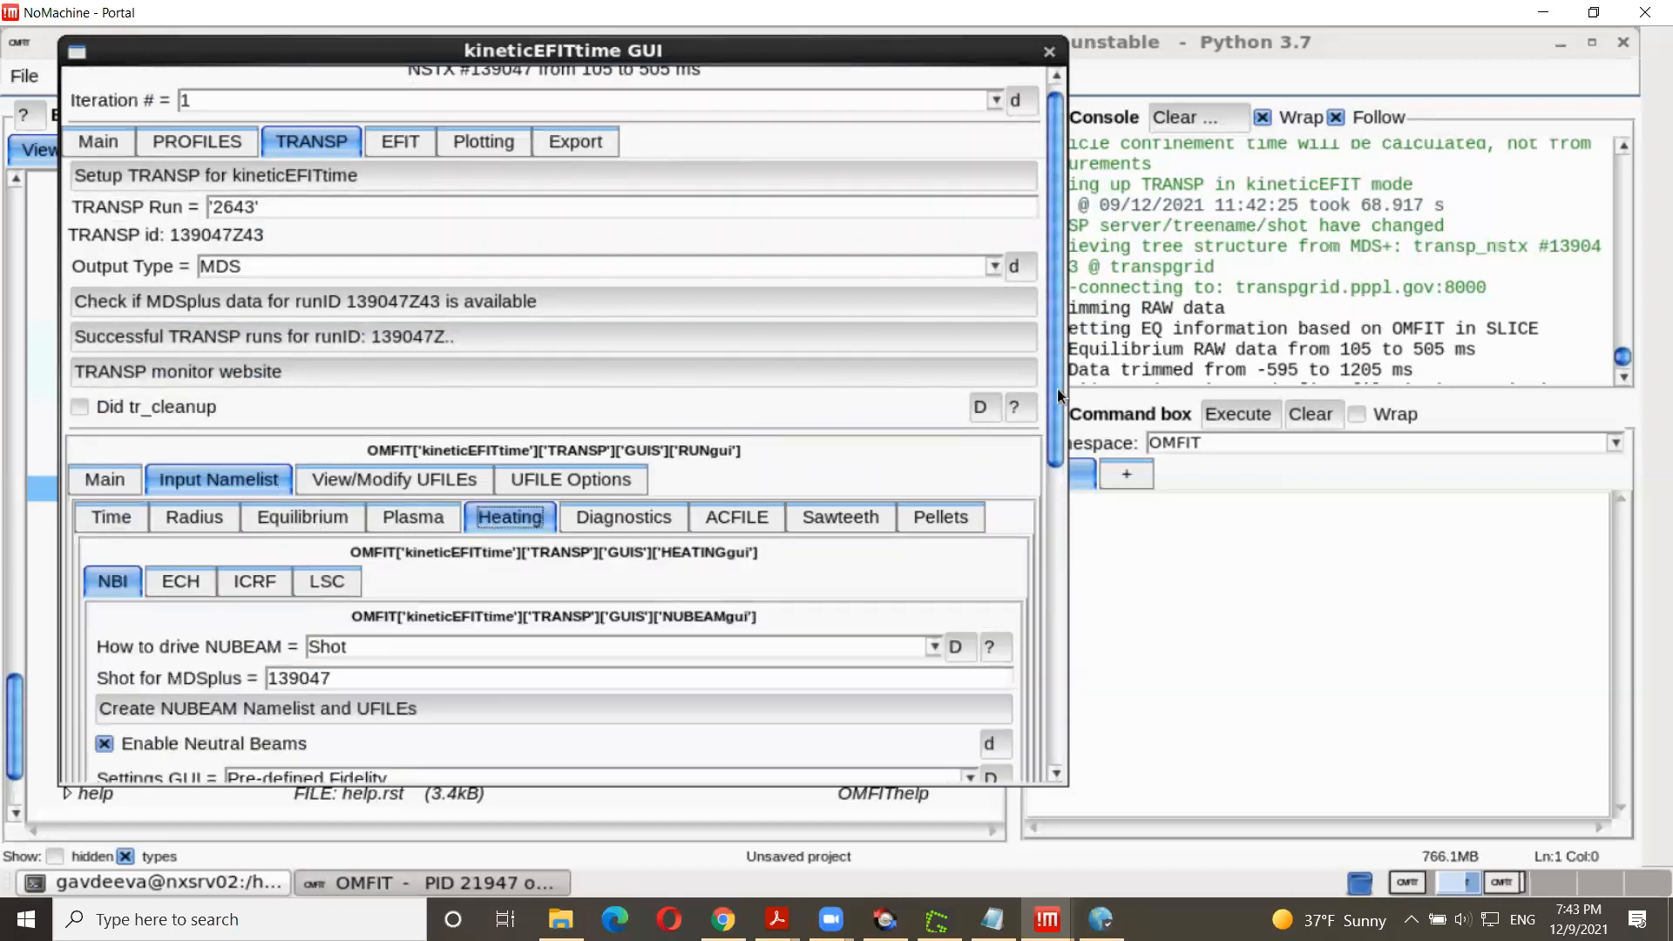
scroll(1039, 635, down, 1)
click(1054, 626)
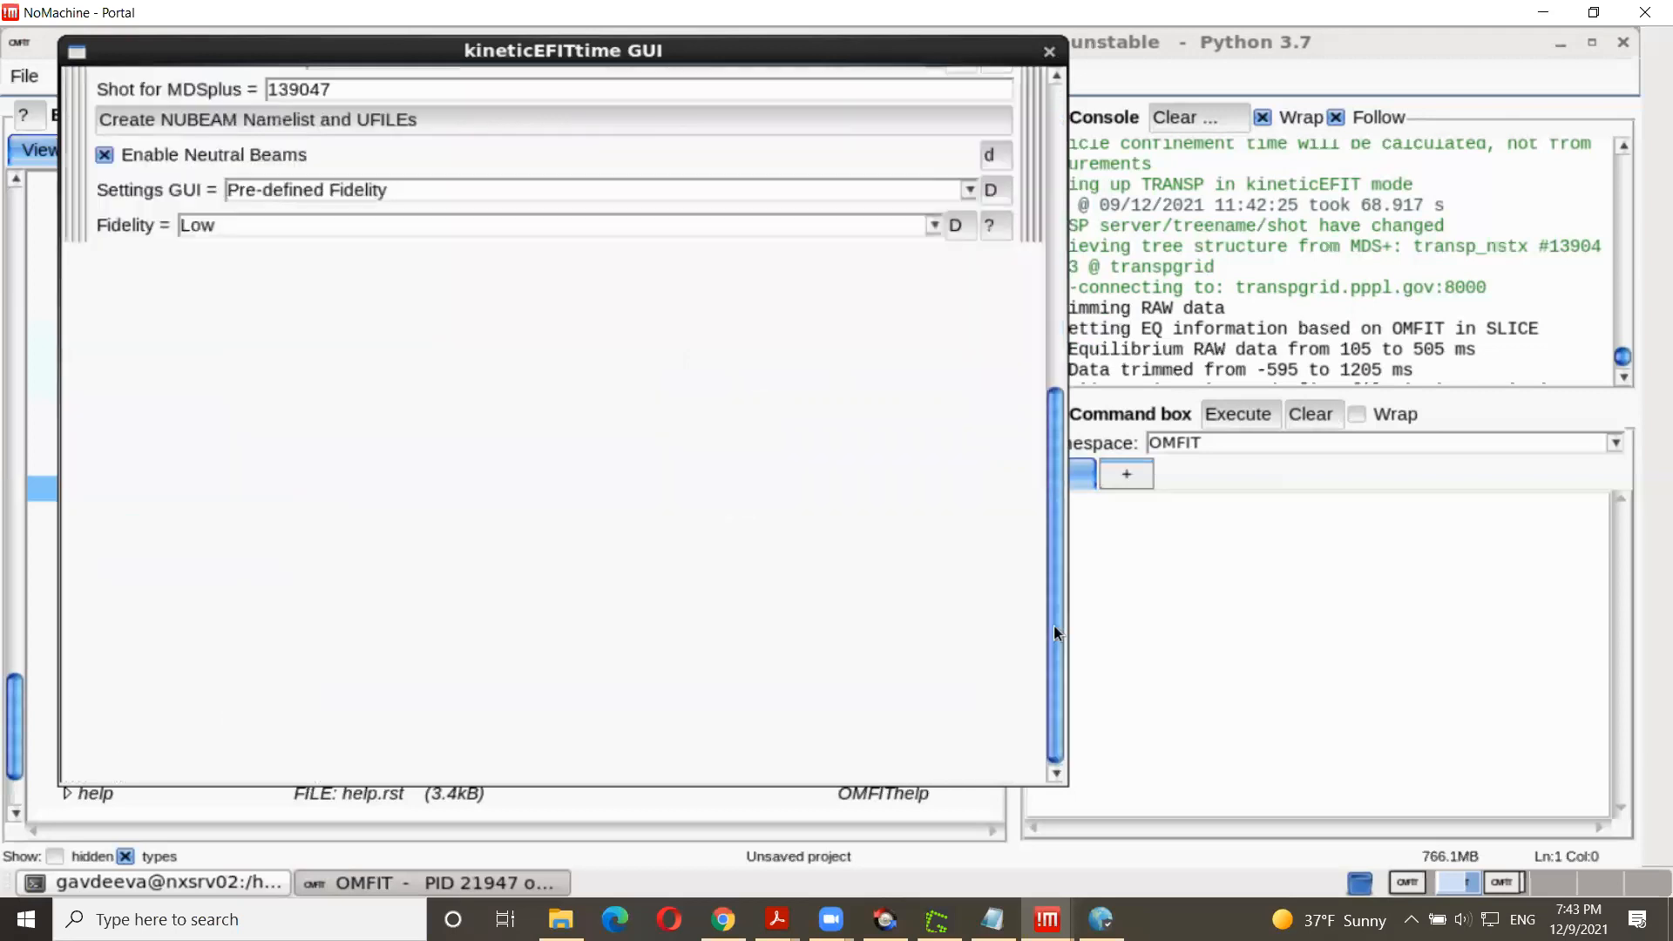
click(106, 537)
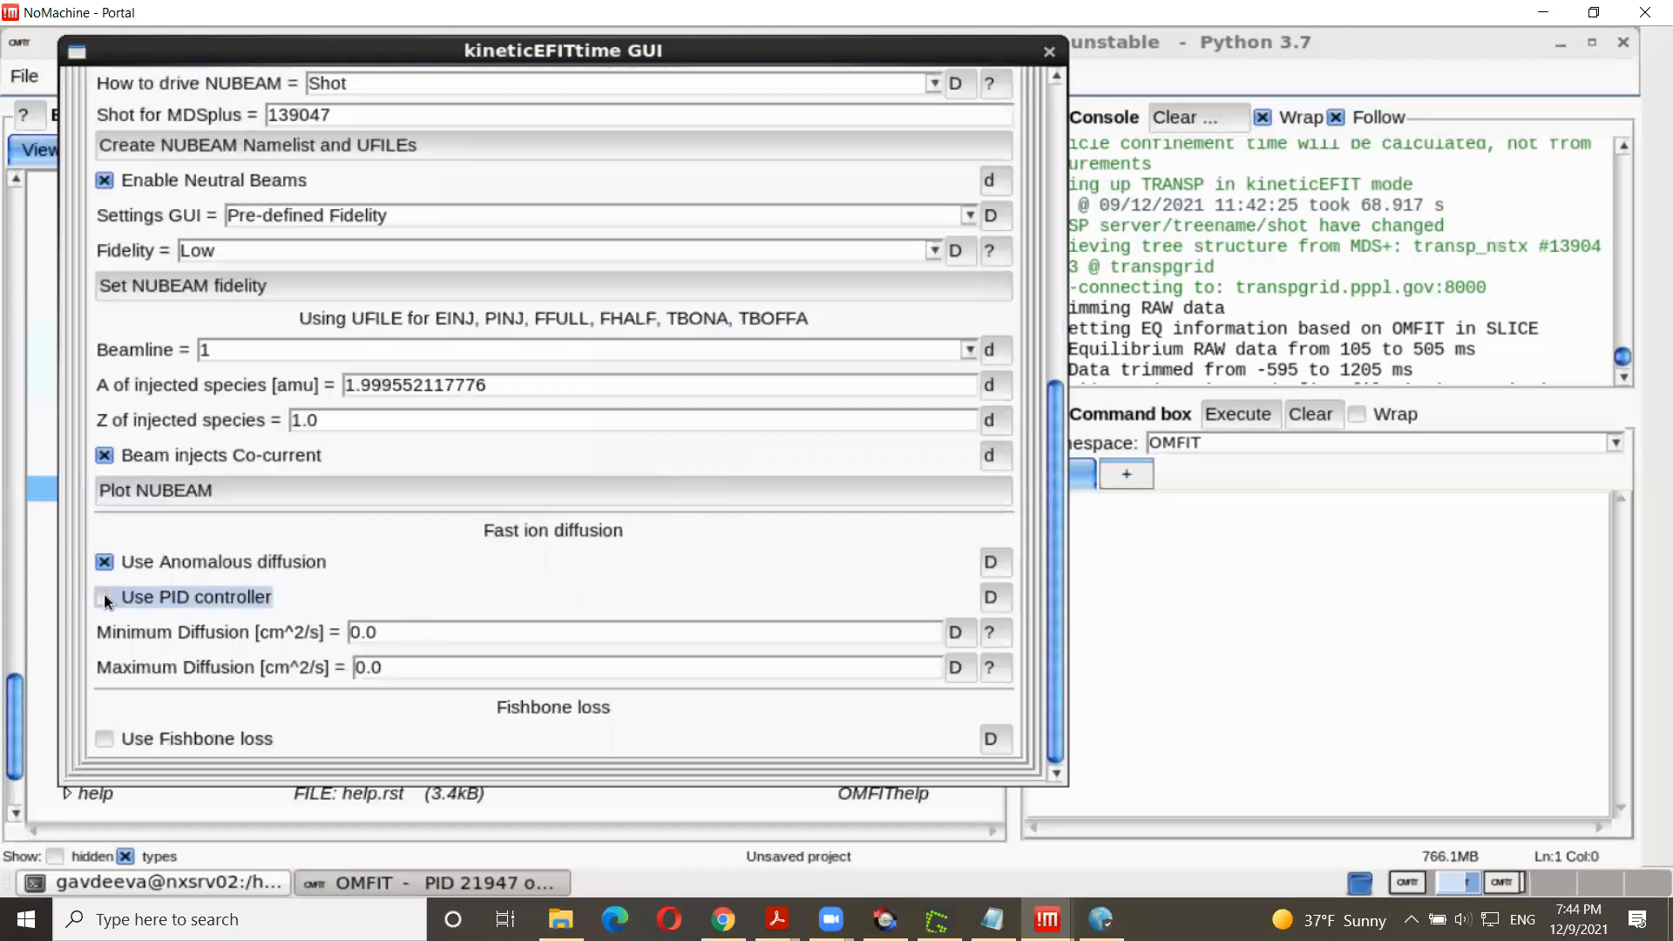
click(150, 600)
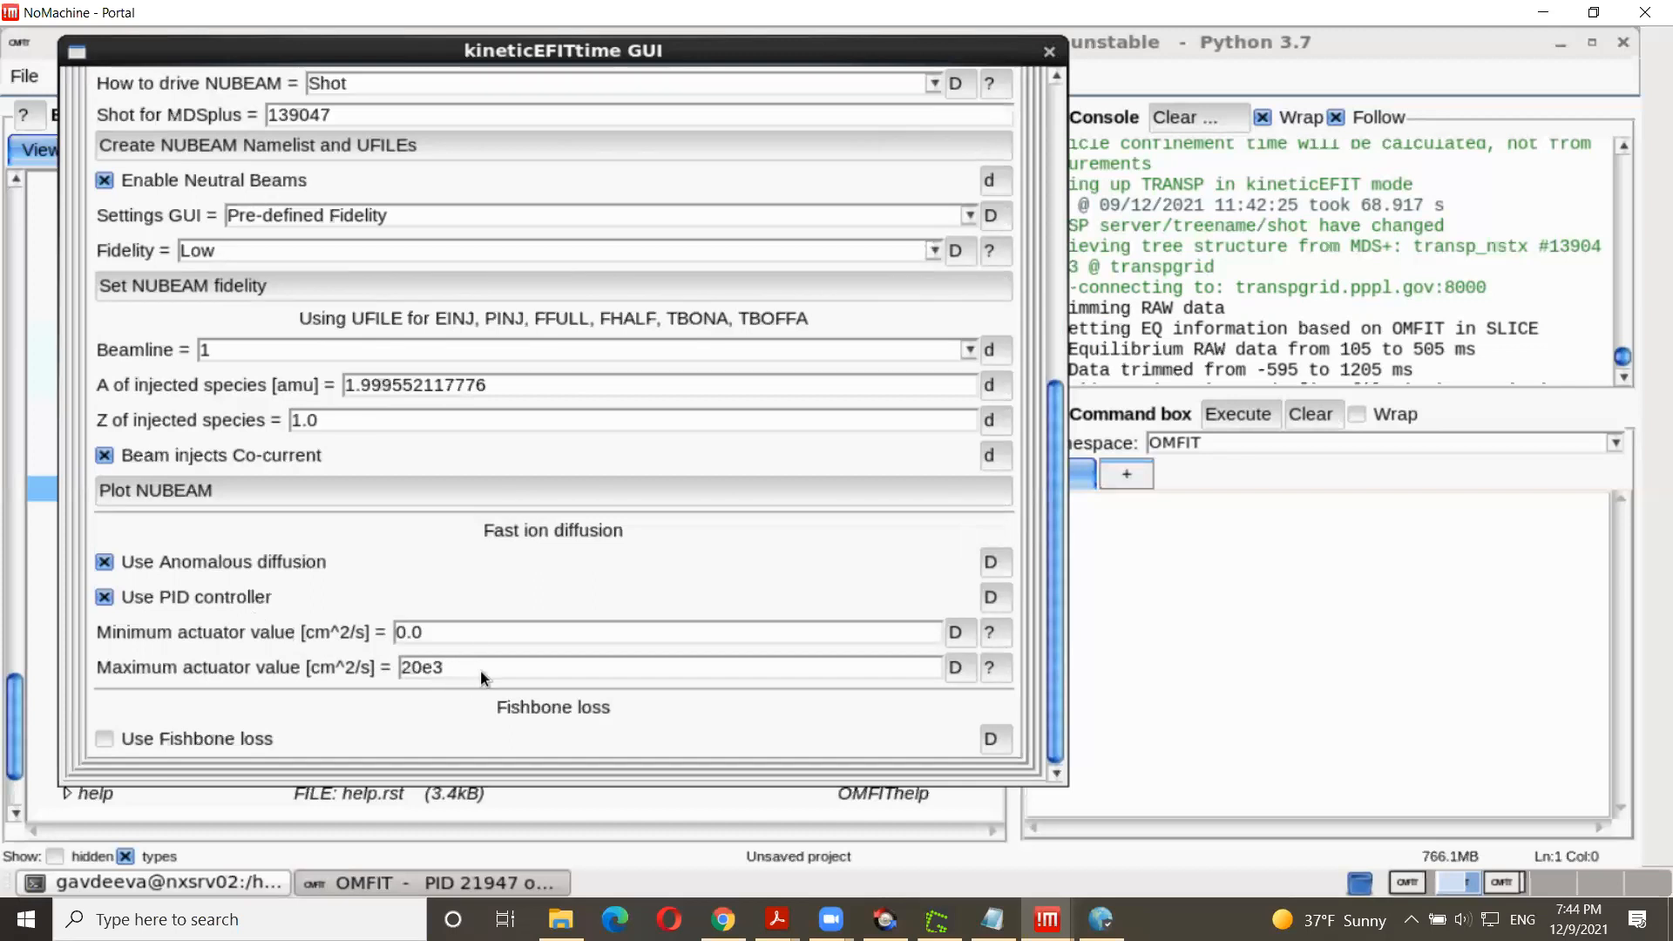
Step: Exclude profiles and equilibrium from the run, run only transport with TRANSP, and move the window aside to follow progress
drag(1054, 595, 1043, 129)
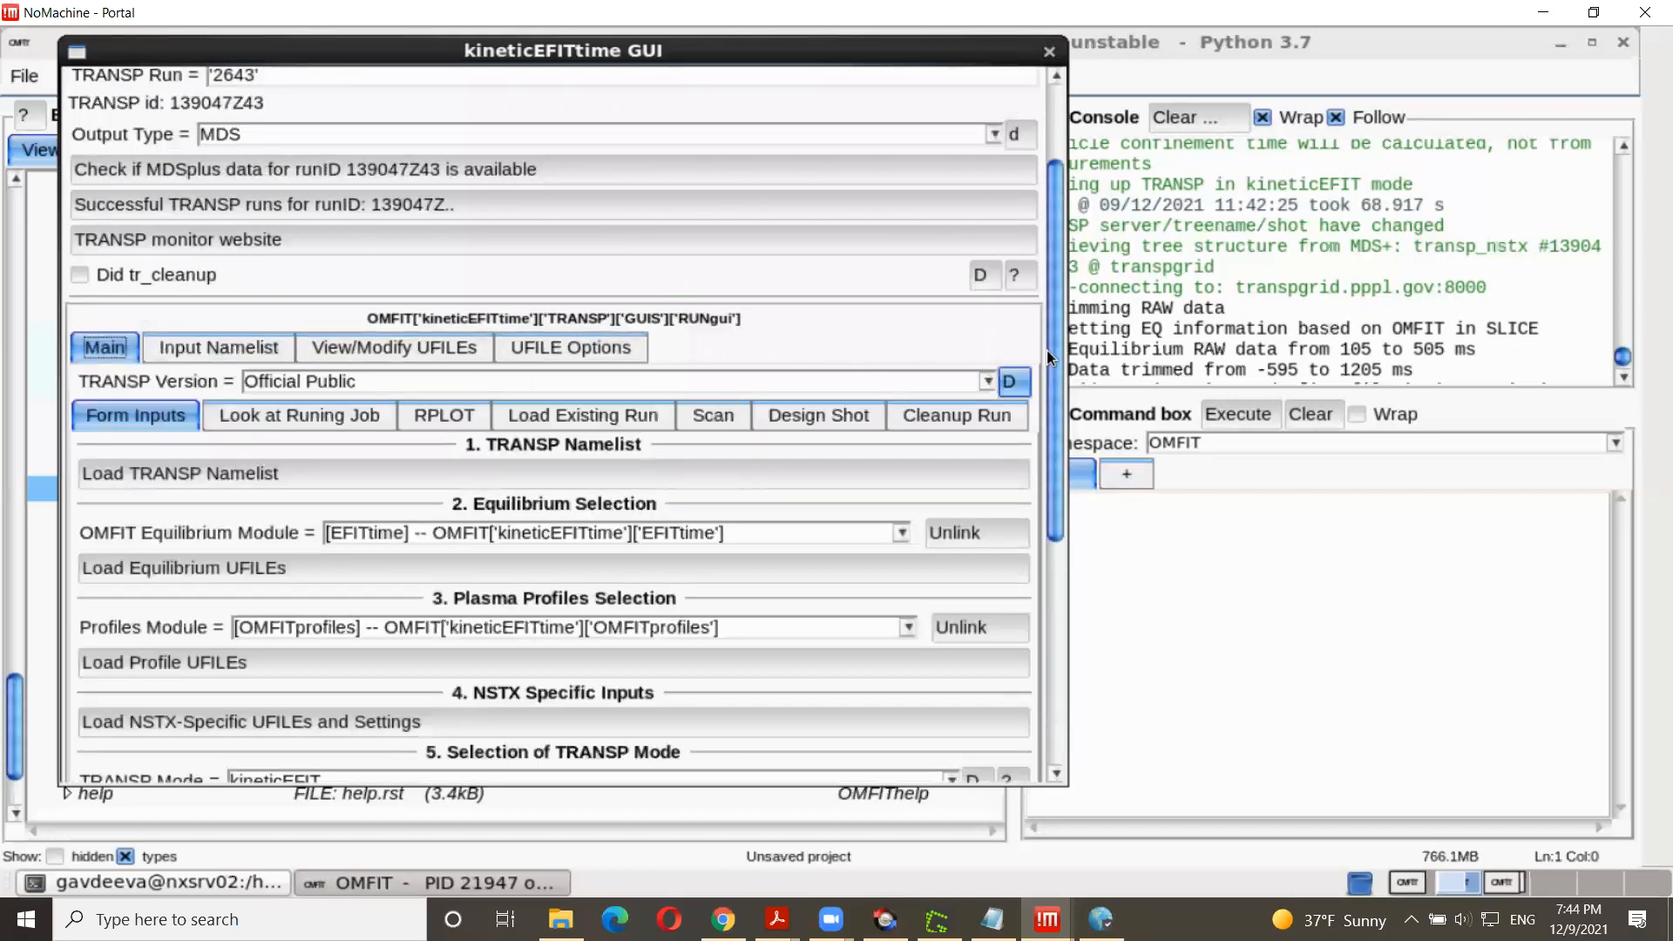
scroll(1052, 249, up, 5)
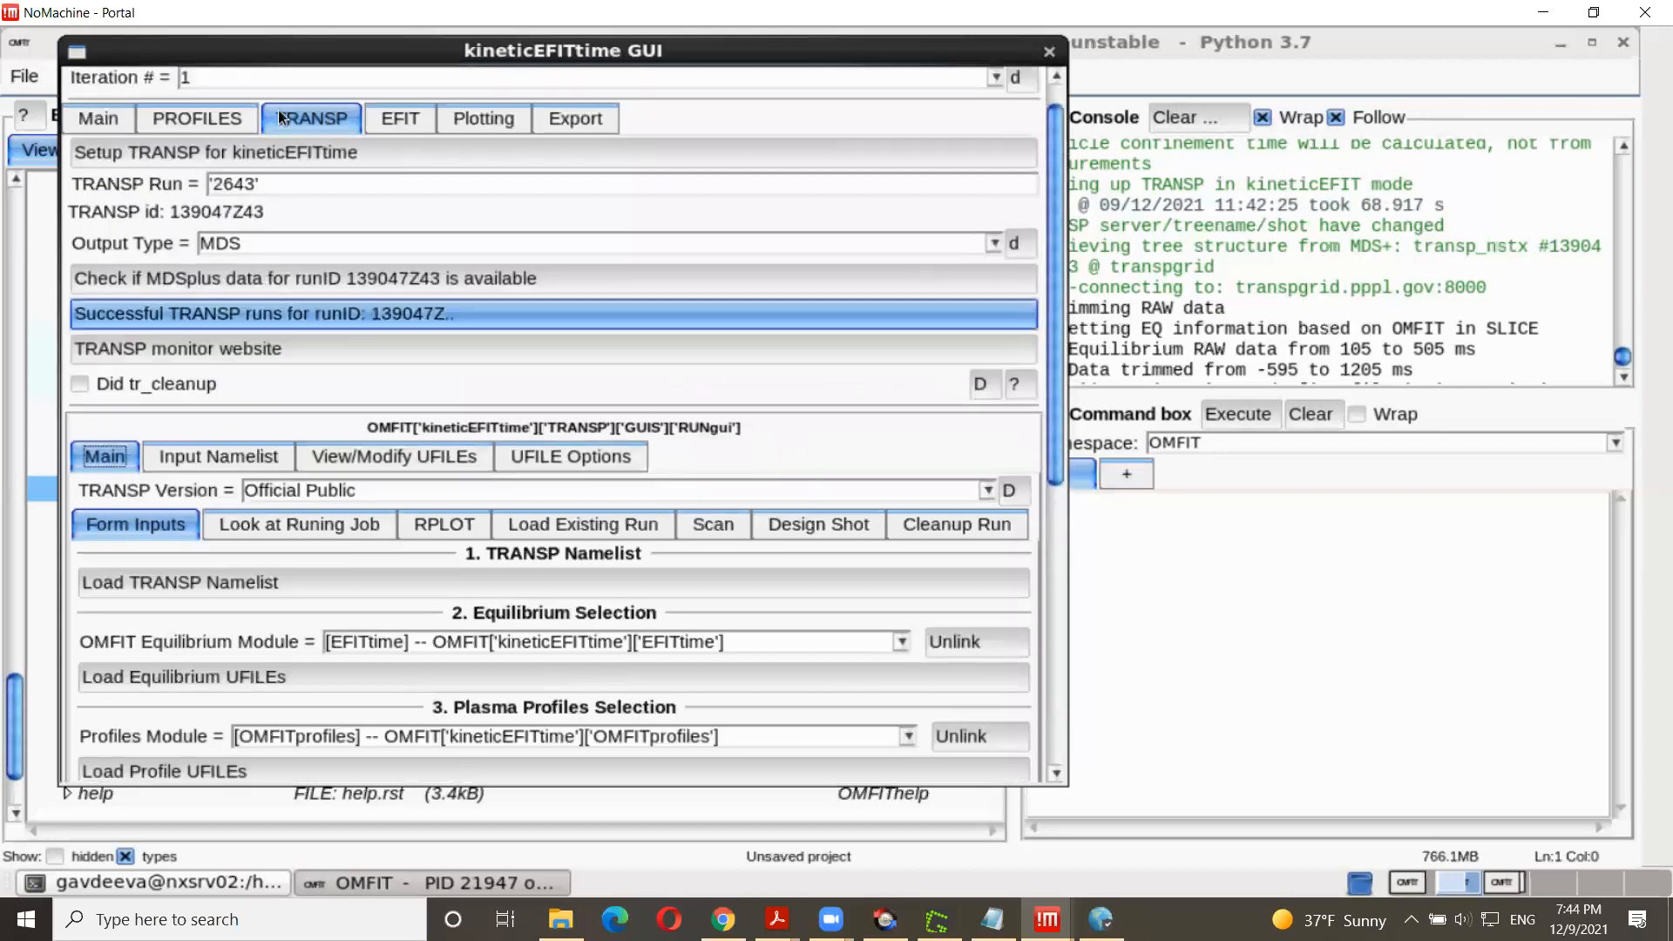
click(96, 122)
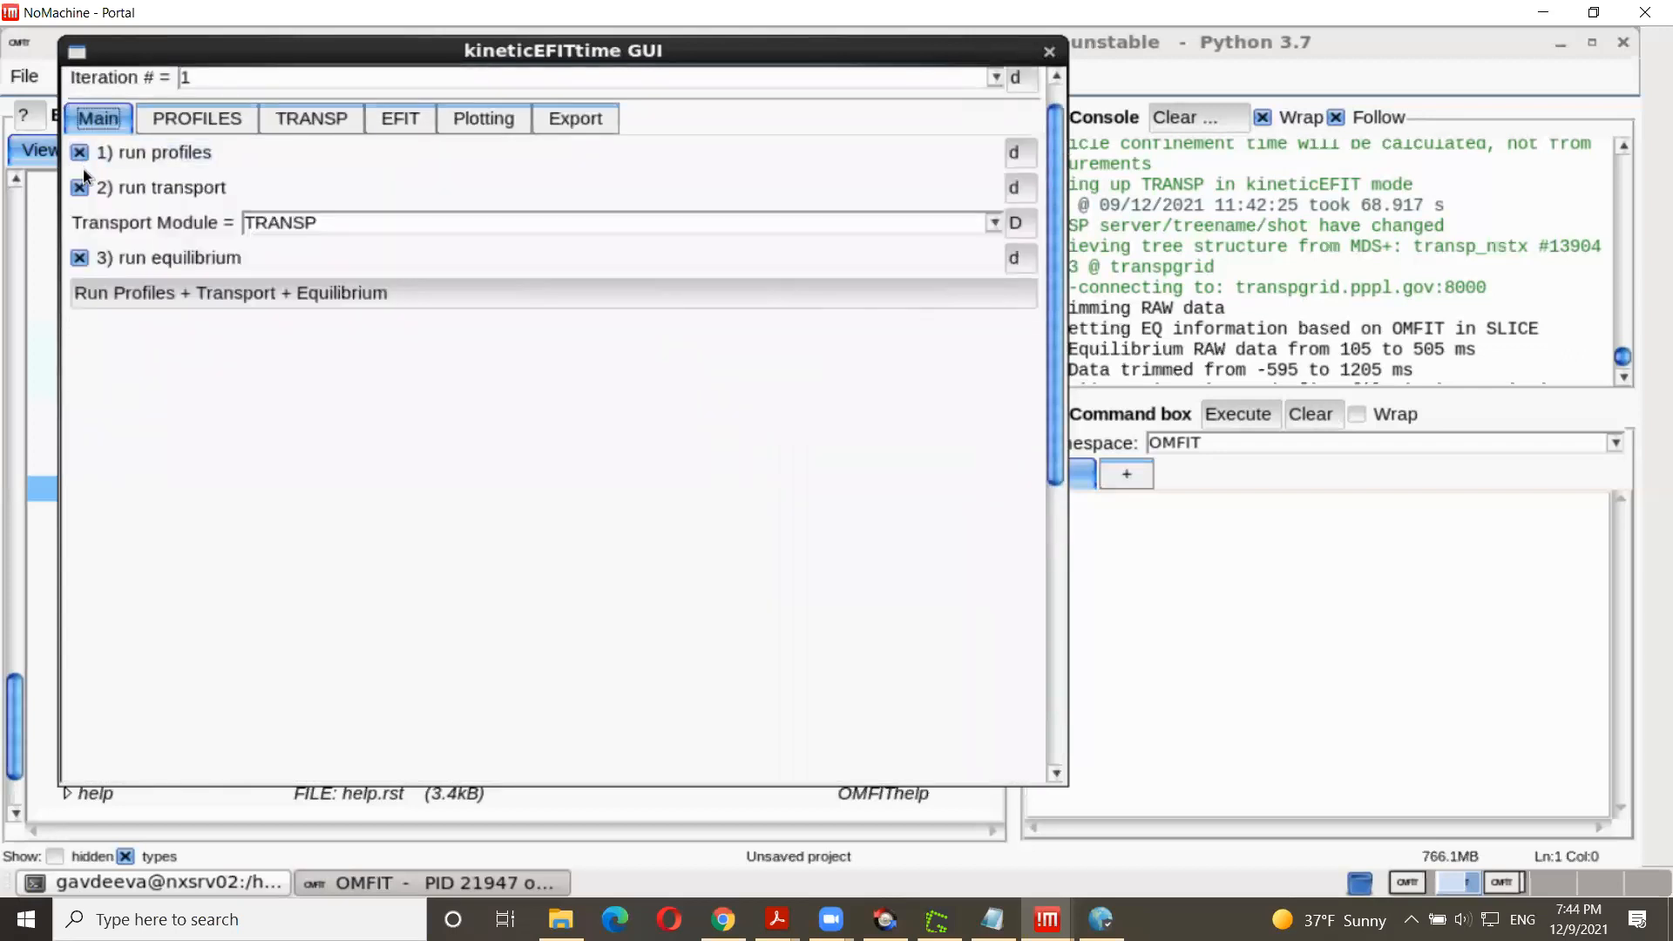
click(132, 162)
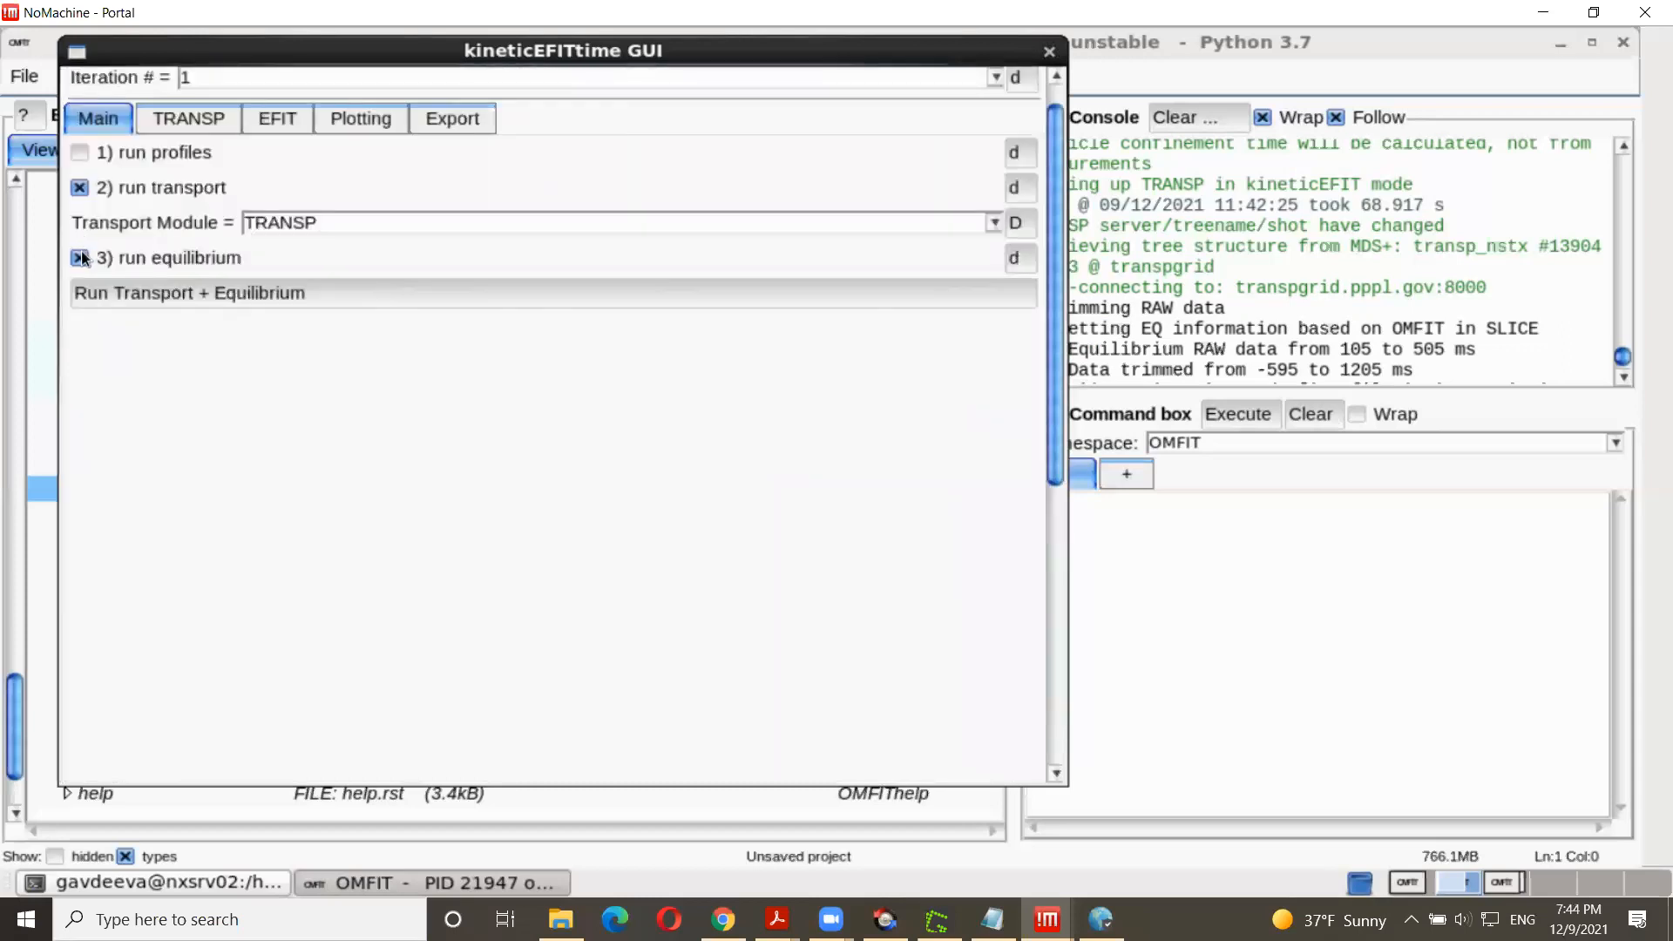
click(78, 259)
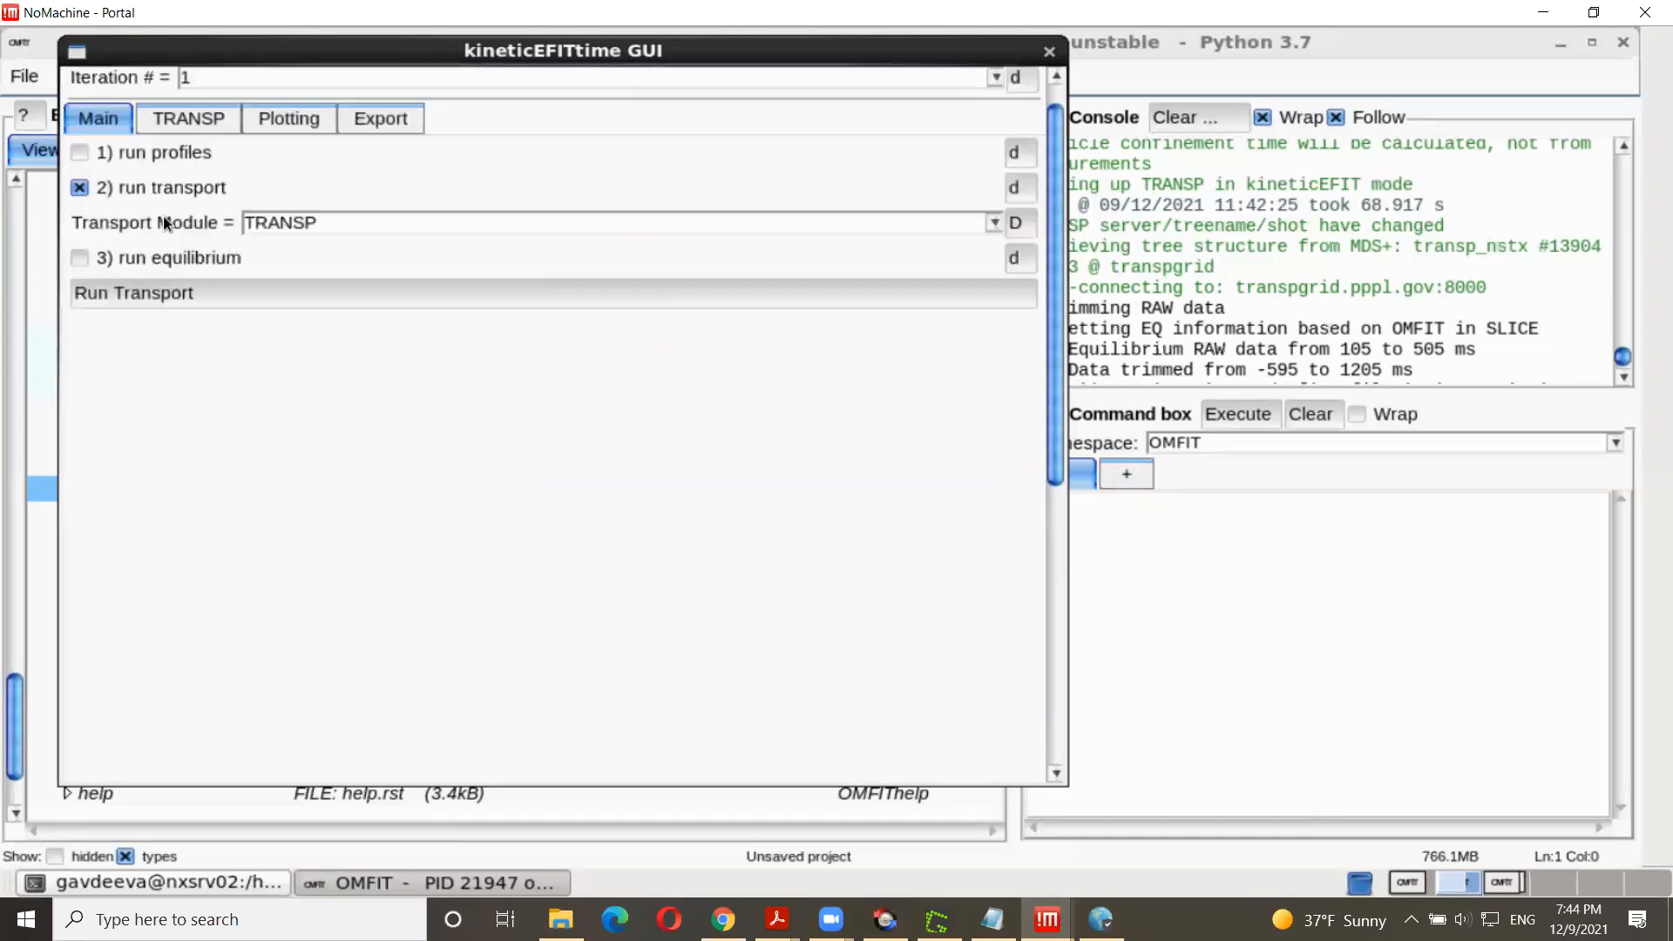
click(229, 295)
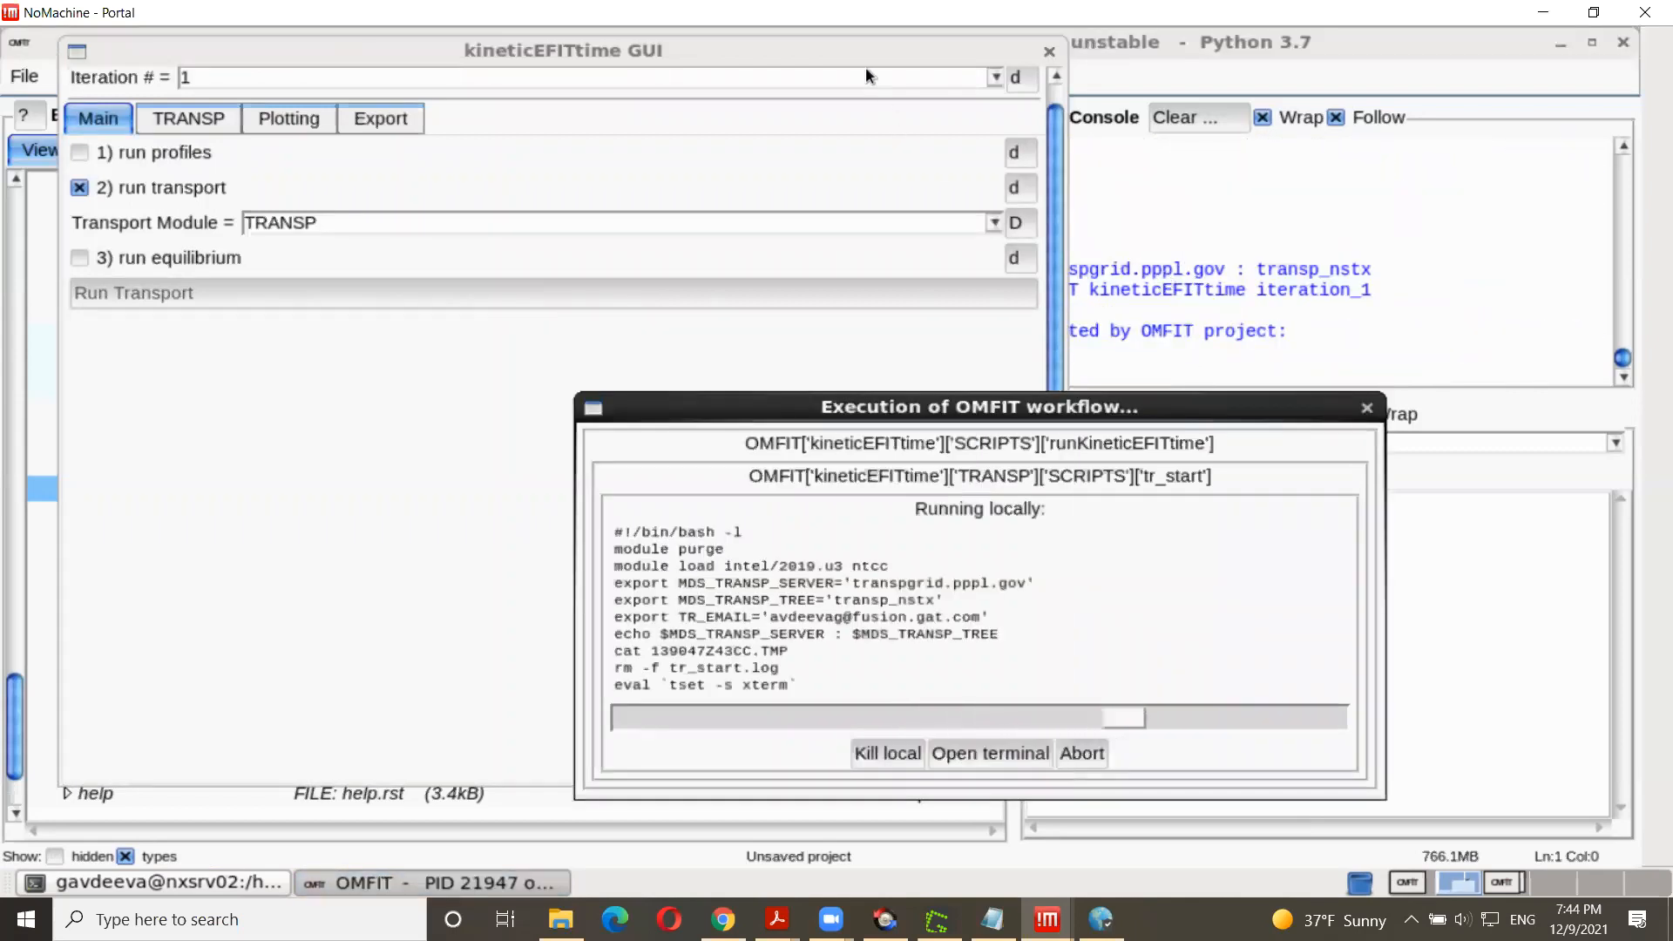
drag(859, 48, 802, 52)
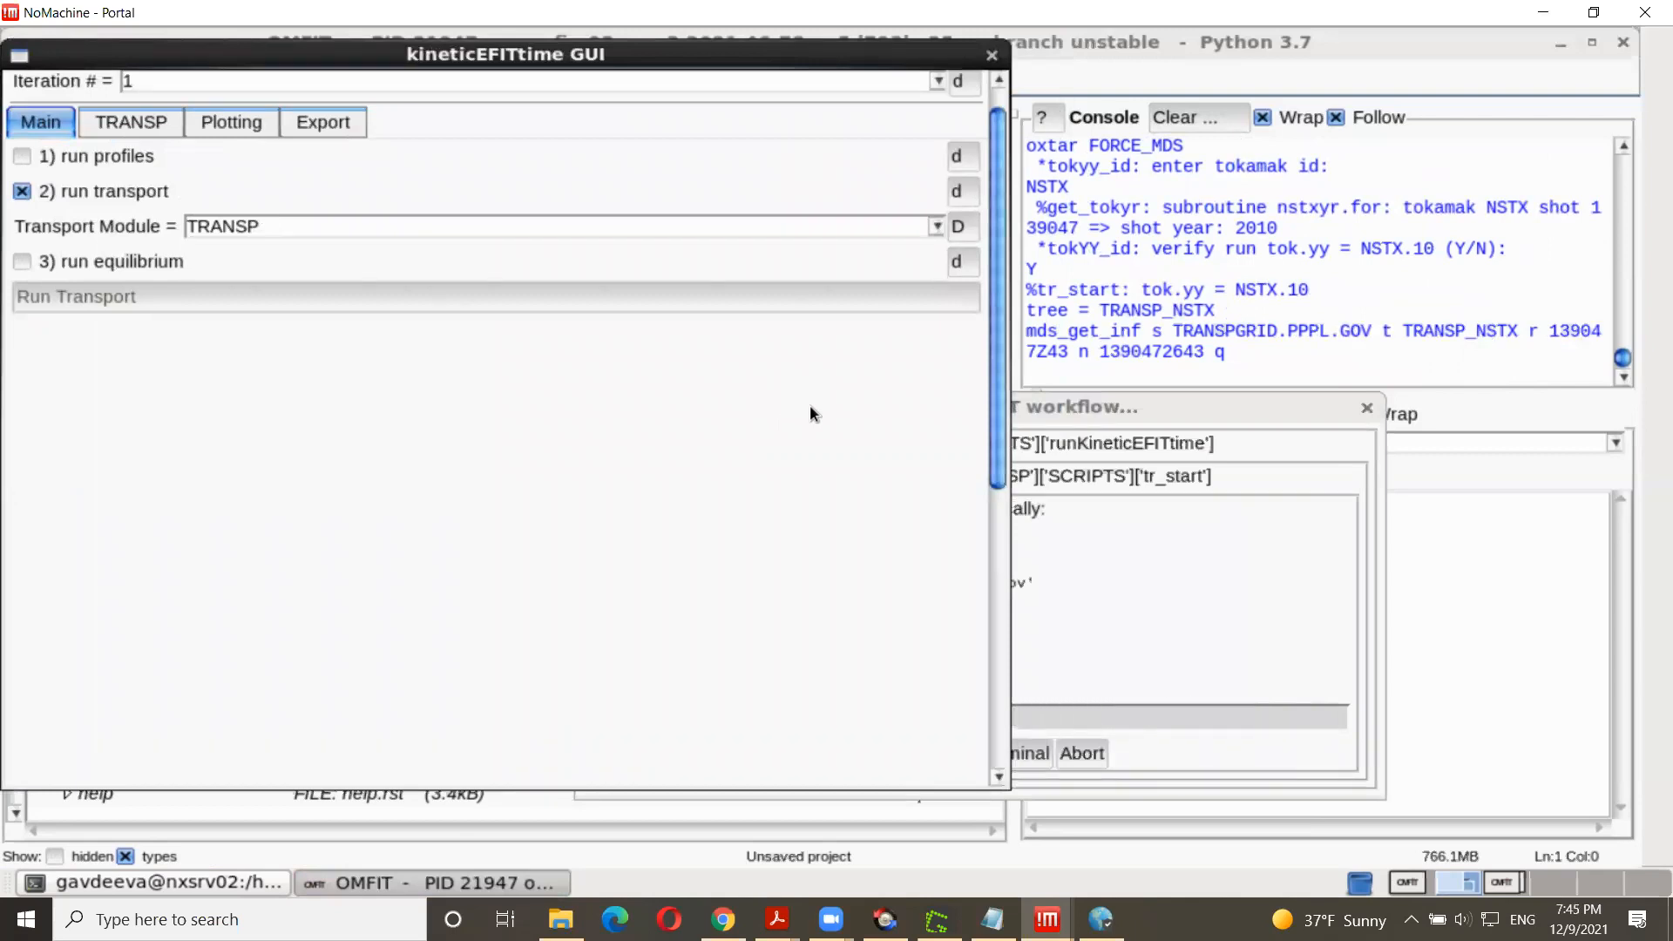
click(1049, 411)
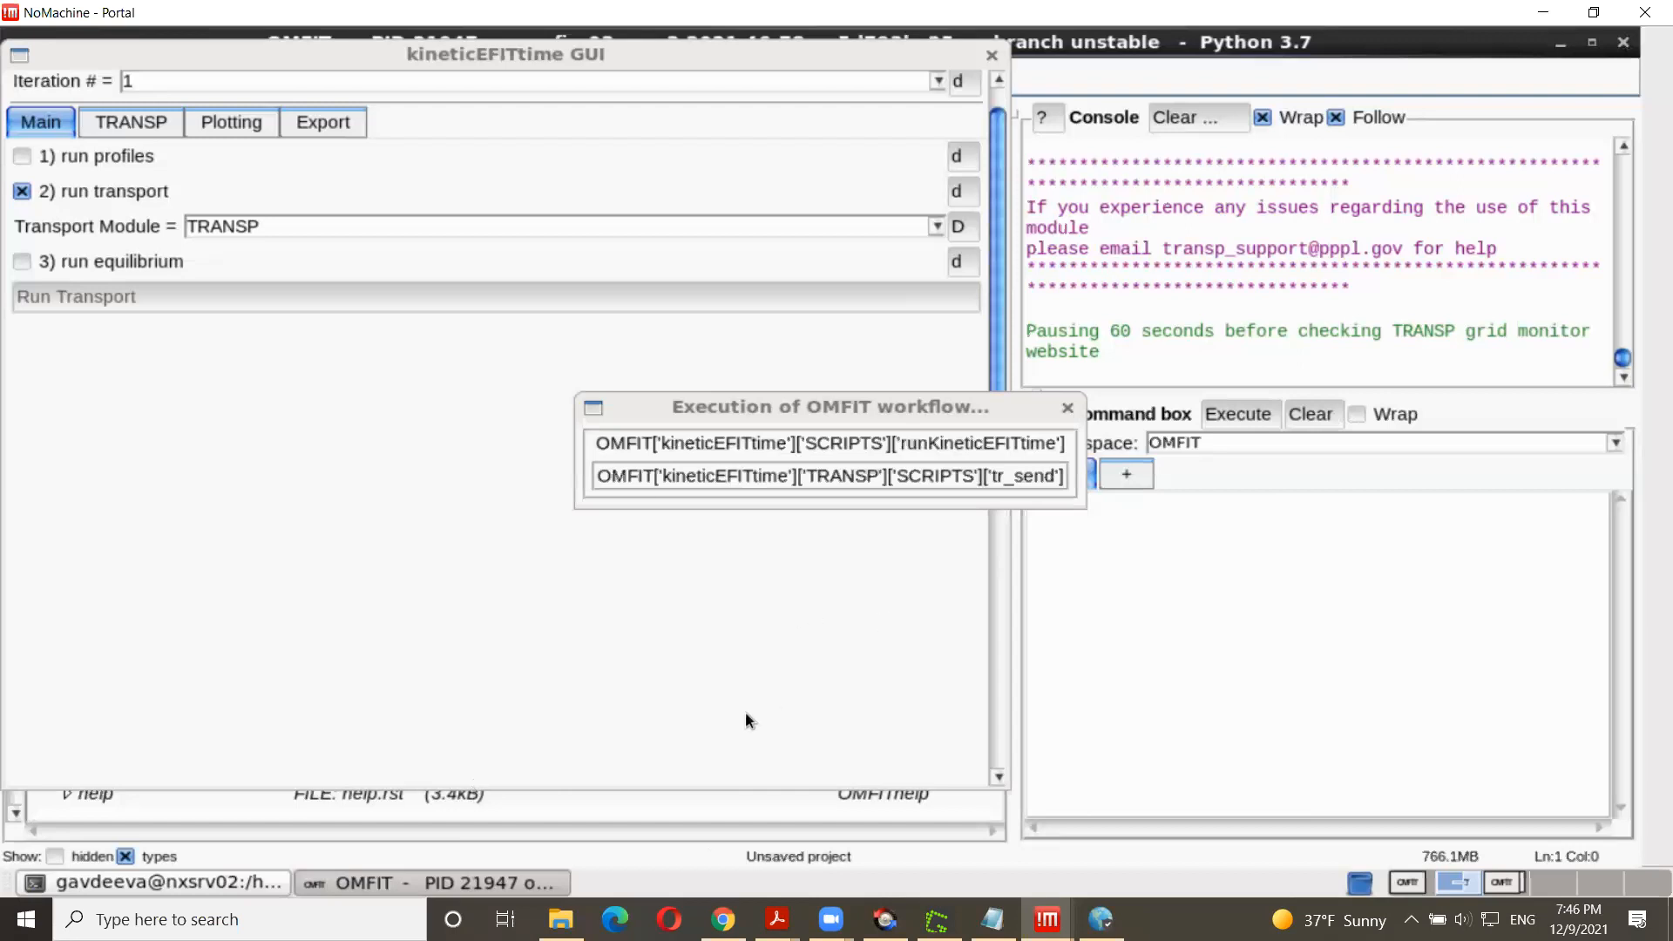
Step: Switch to Chrome and refresh the TRANSP Grid Monitor page to check the submitted NSTX run's status
click(724, 920)
click(664, 17)
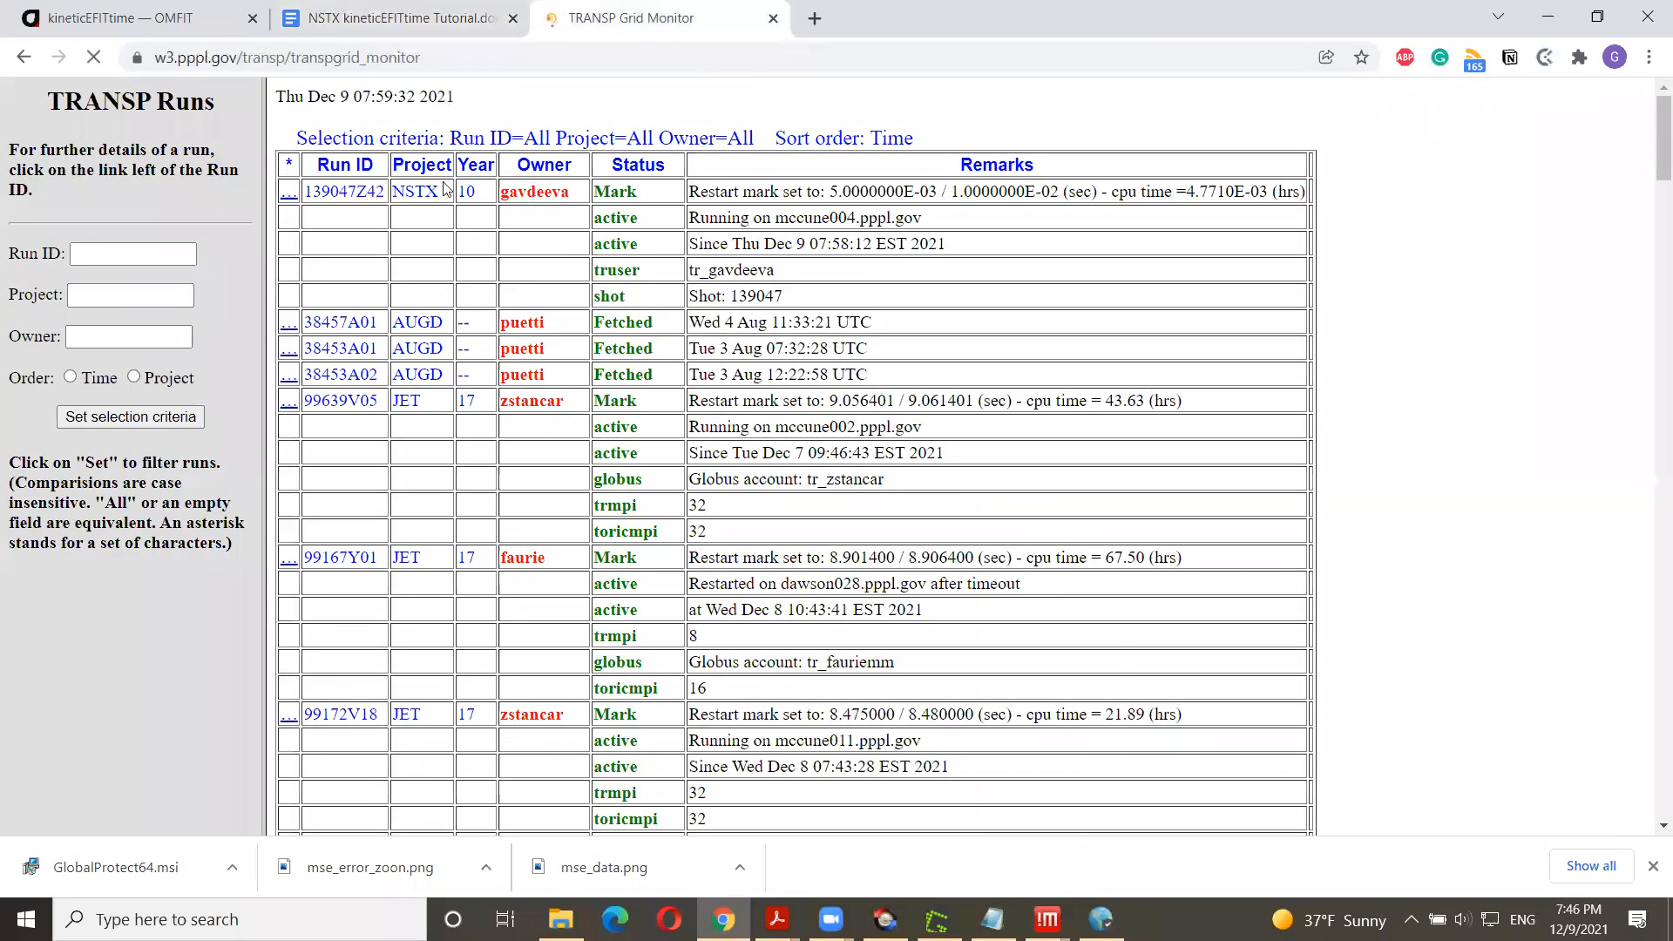
click(94, 57)
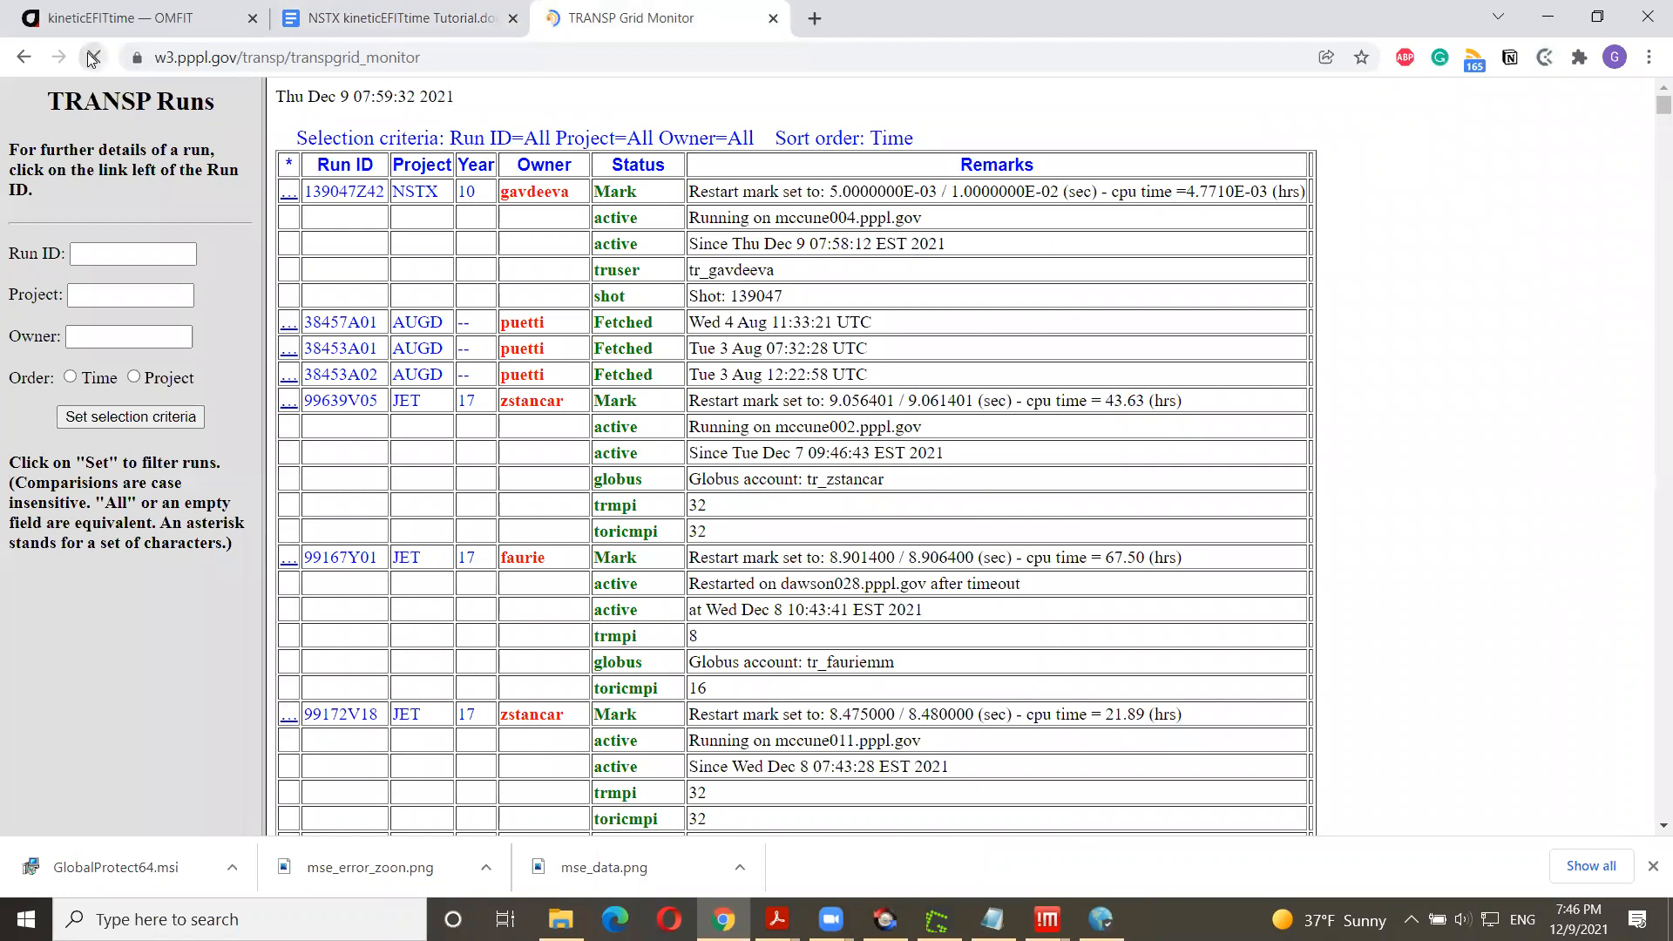
click(94, 58)
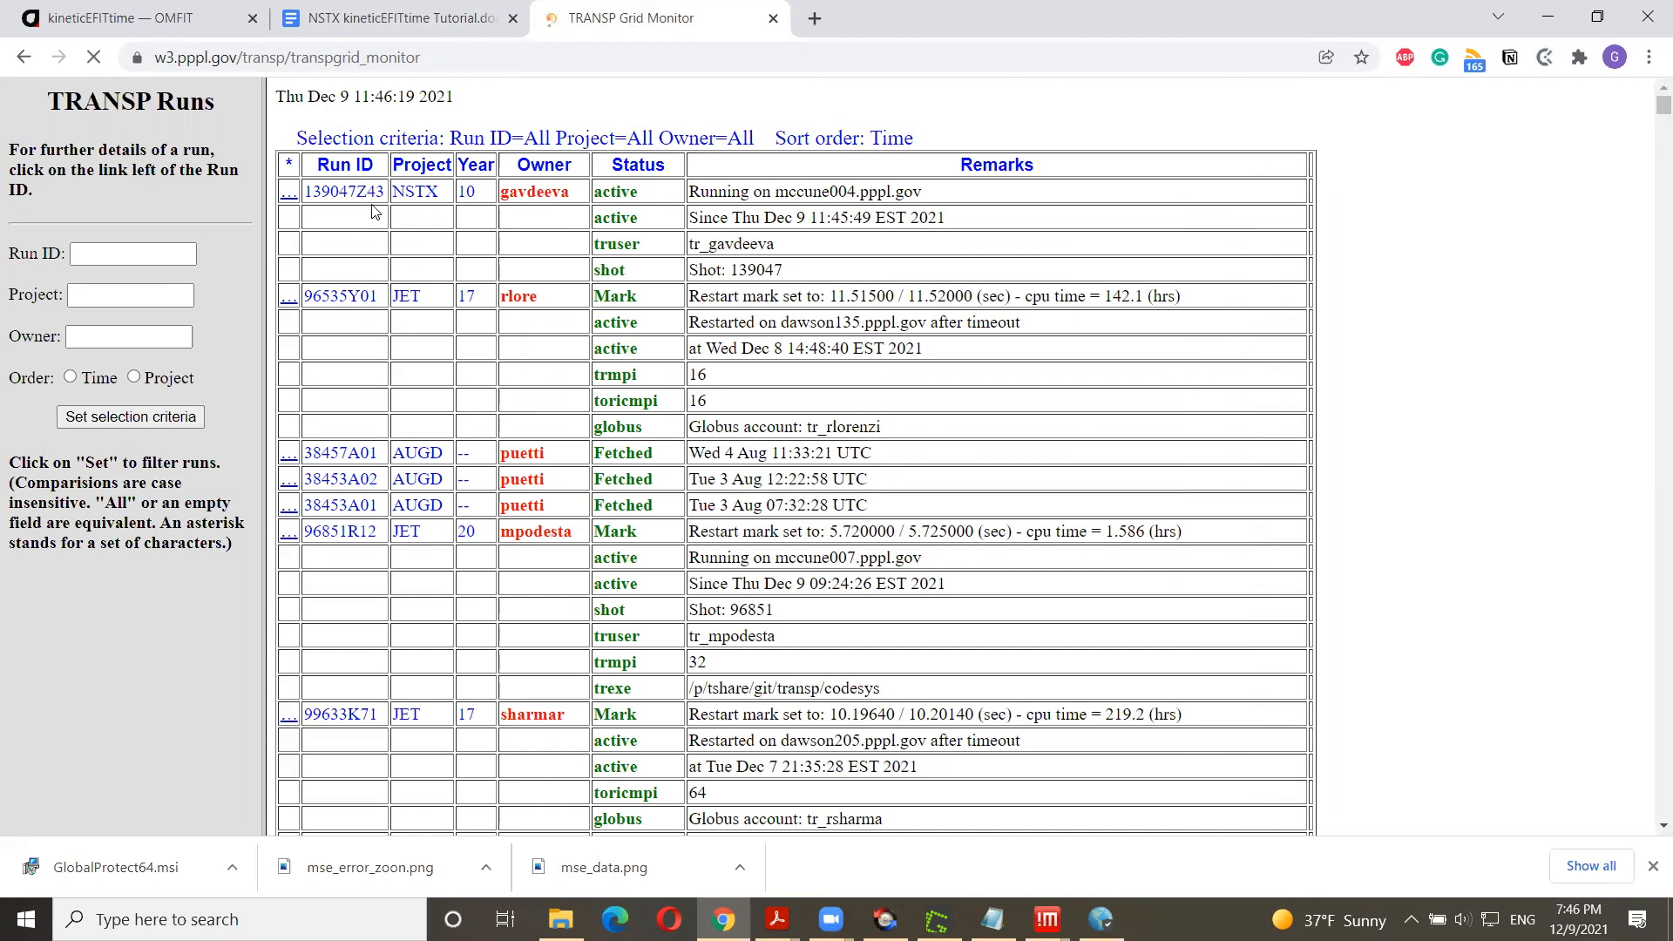
Step: Switch back to the OMFIT session and abort waiting for the submitted TRANSP run
click(725, 917)
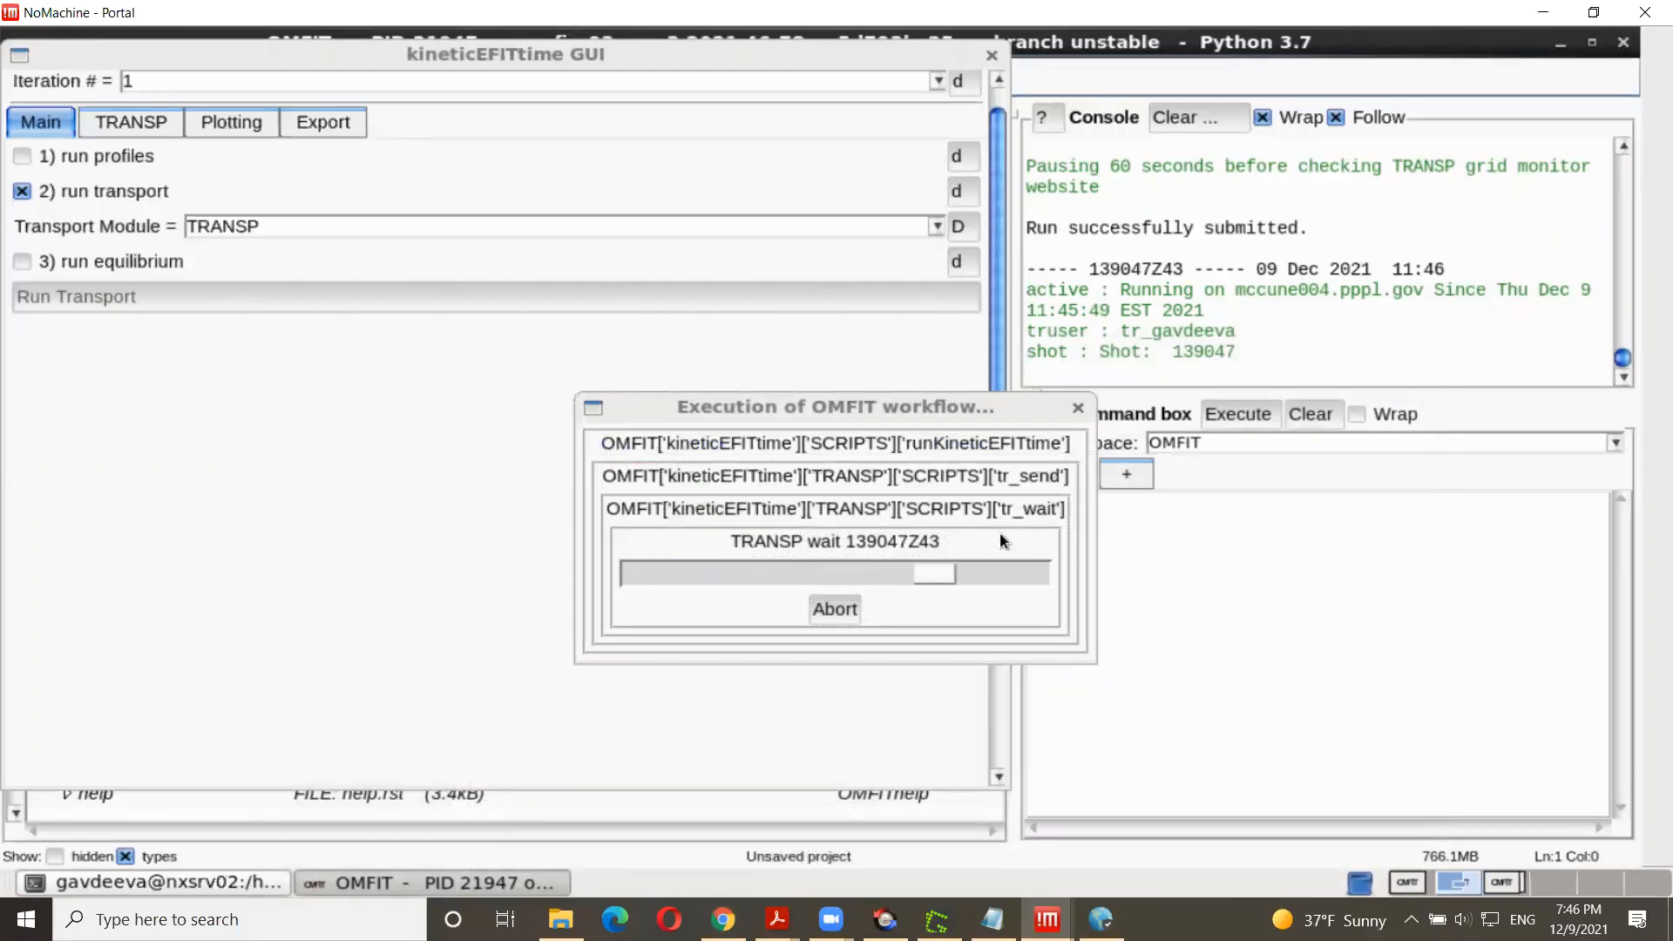
click(836, 610)
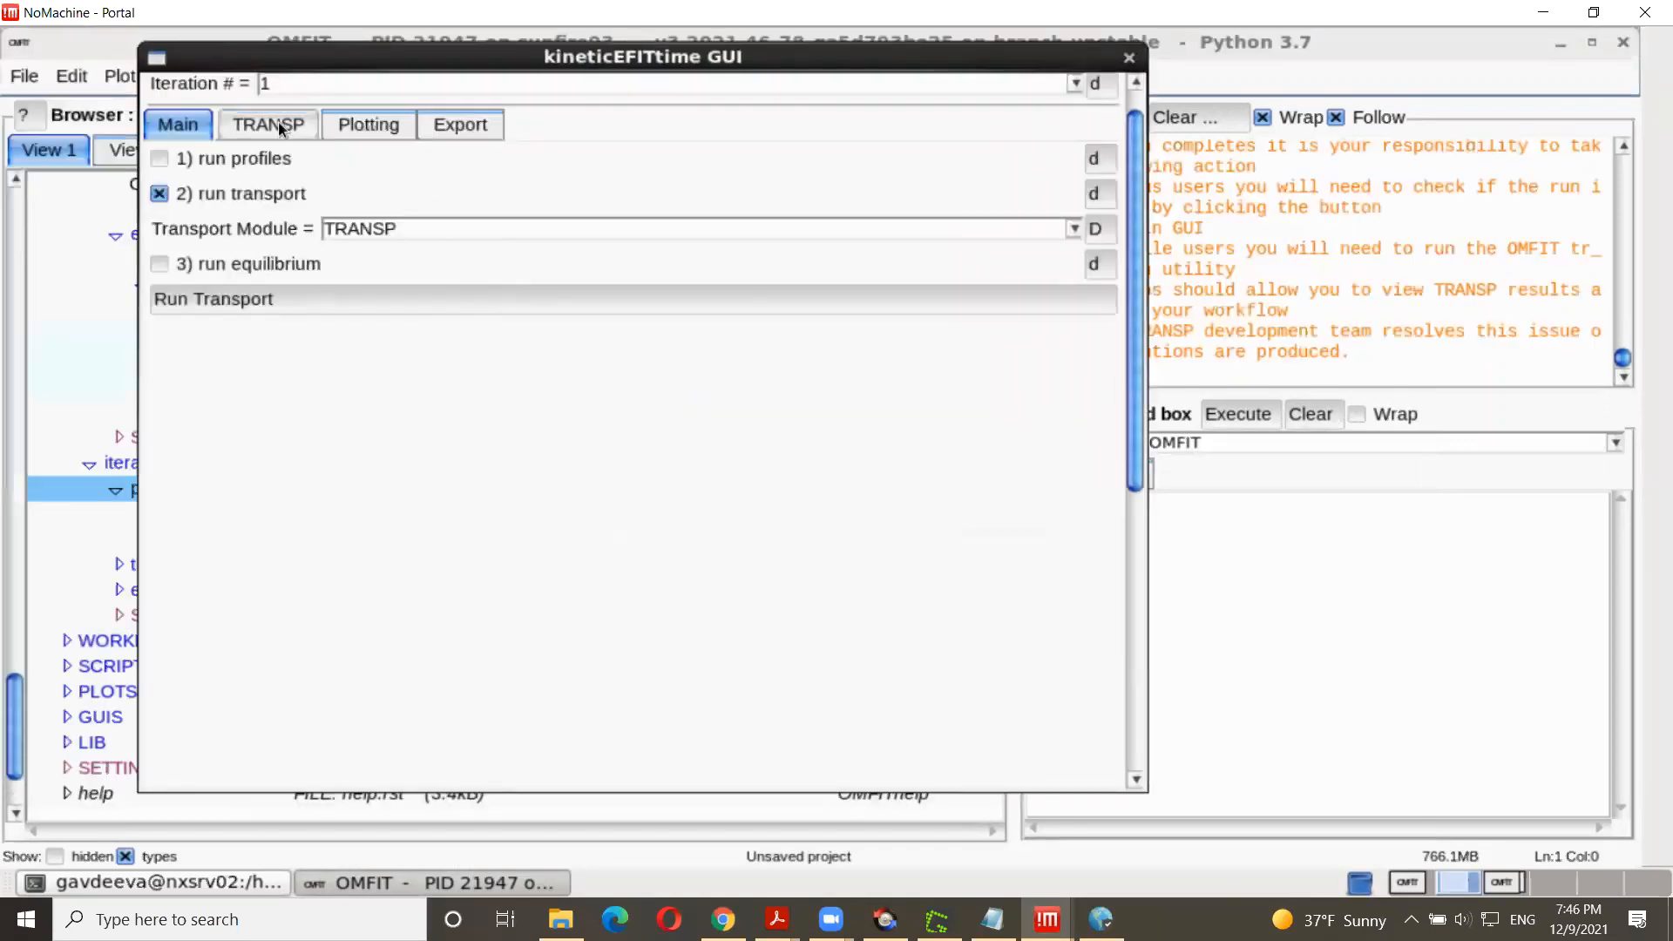
Step: Set the TRANSP Run to '2640' in the kineticEFITtime TRANSP settings
click(277, 124)
click(325, 185)
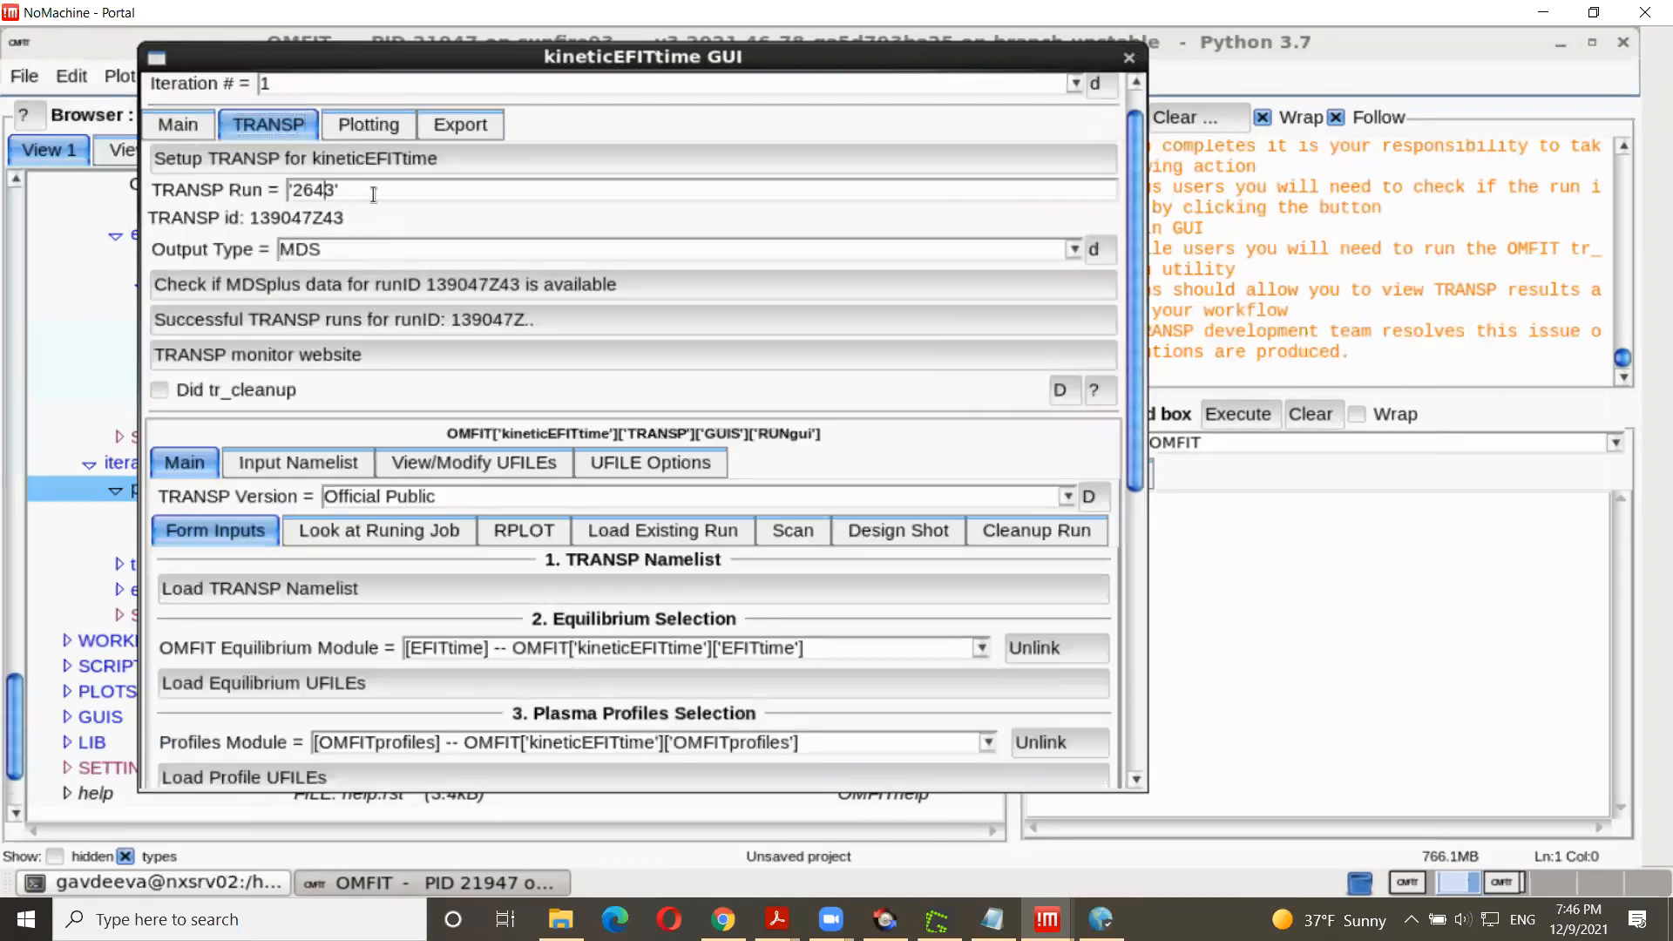
key(Delete)
key(Delete)
text(0')
key(Return)
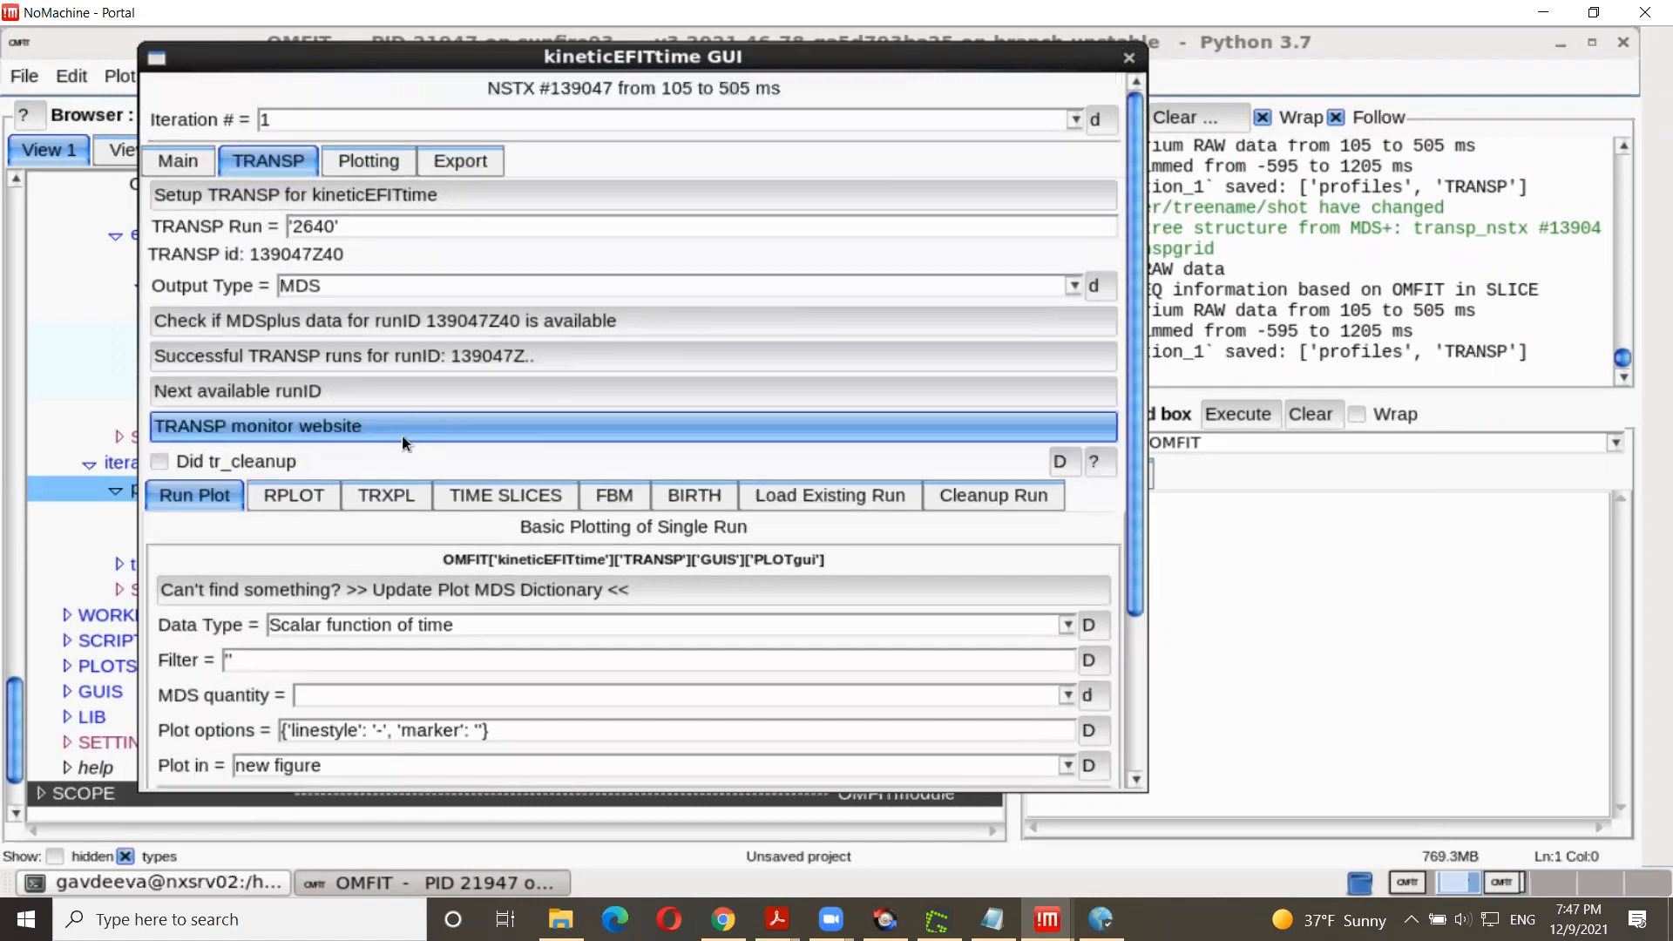
Step: Include the equilibrium in the workflow and exclude transport
click(179, 162)
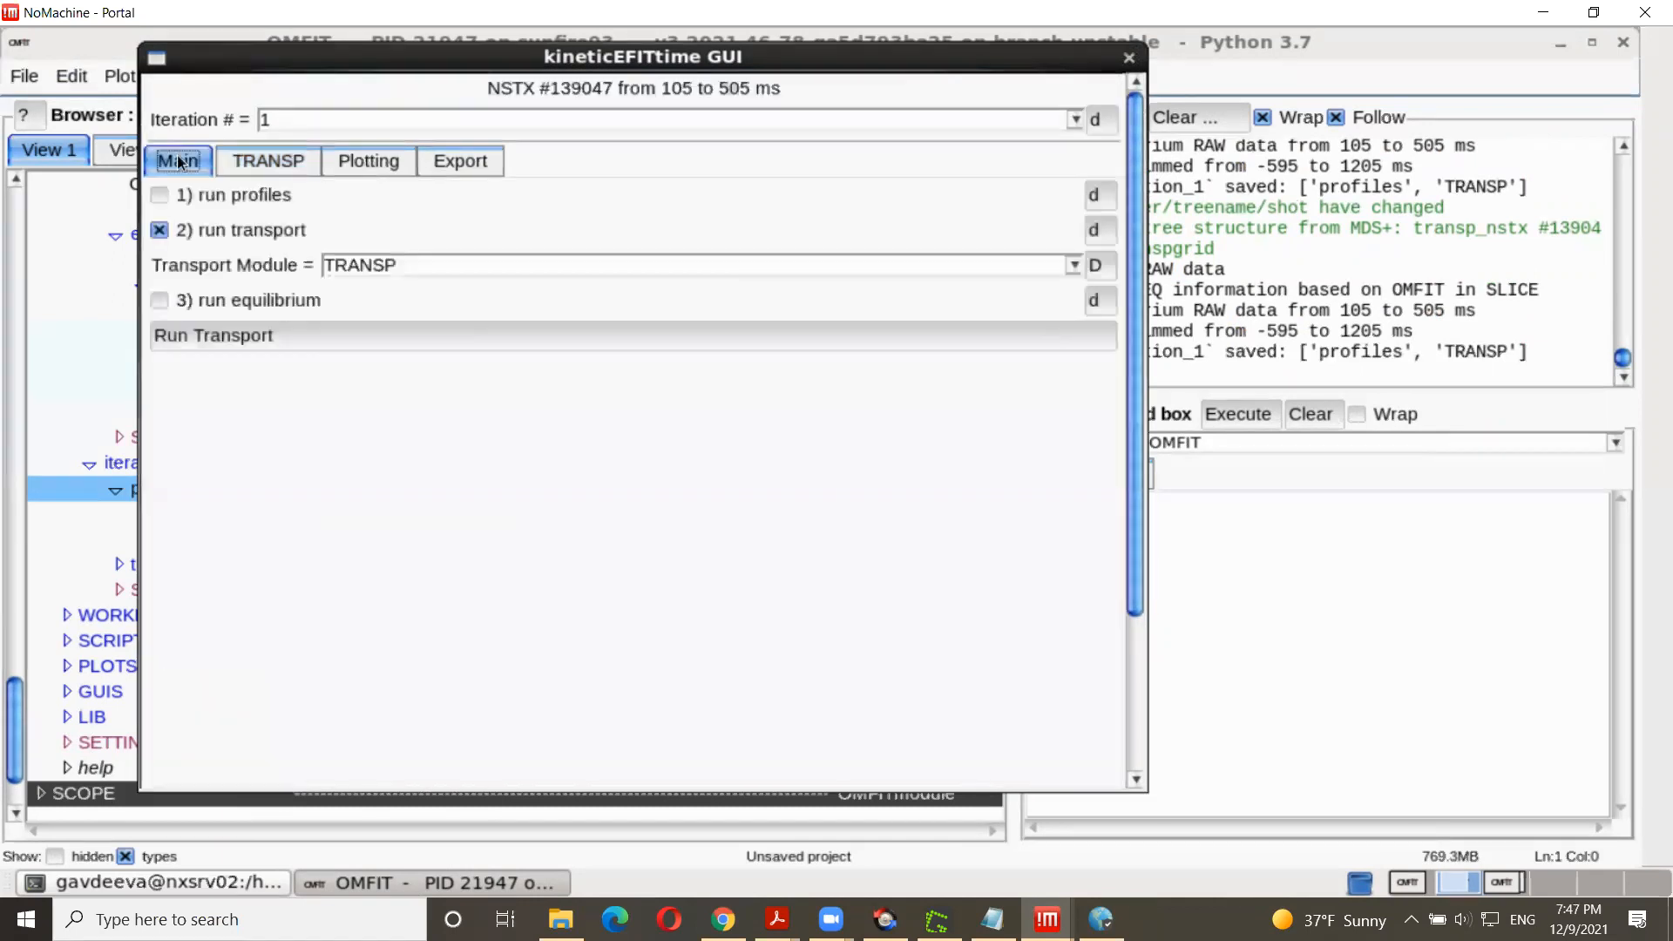
click(161, 299)
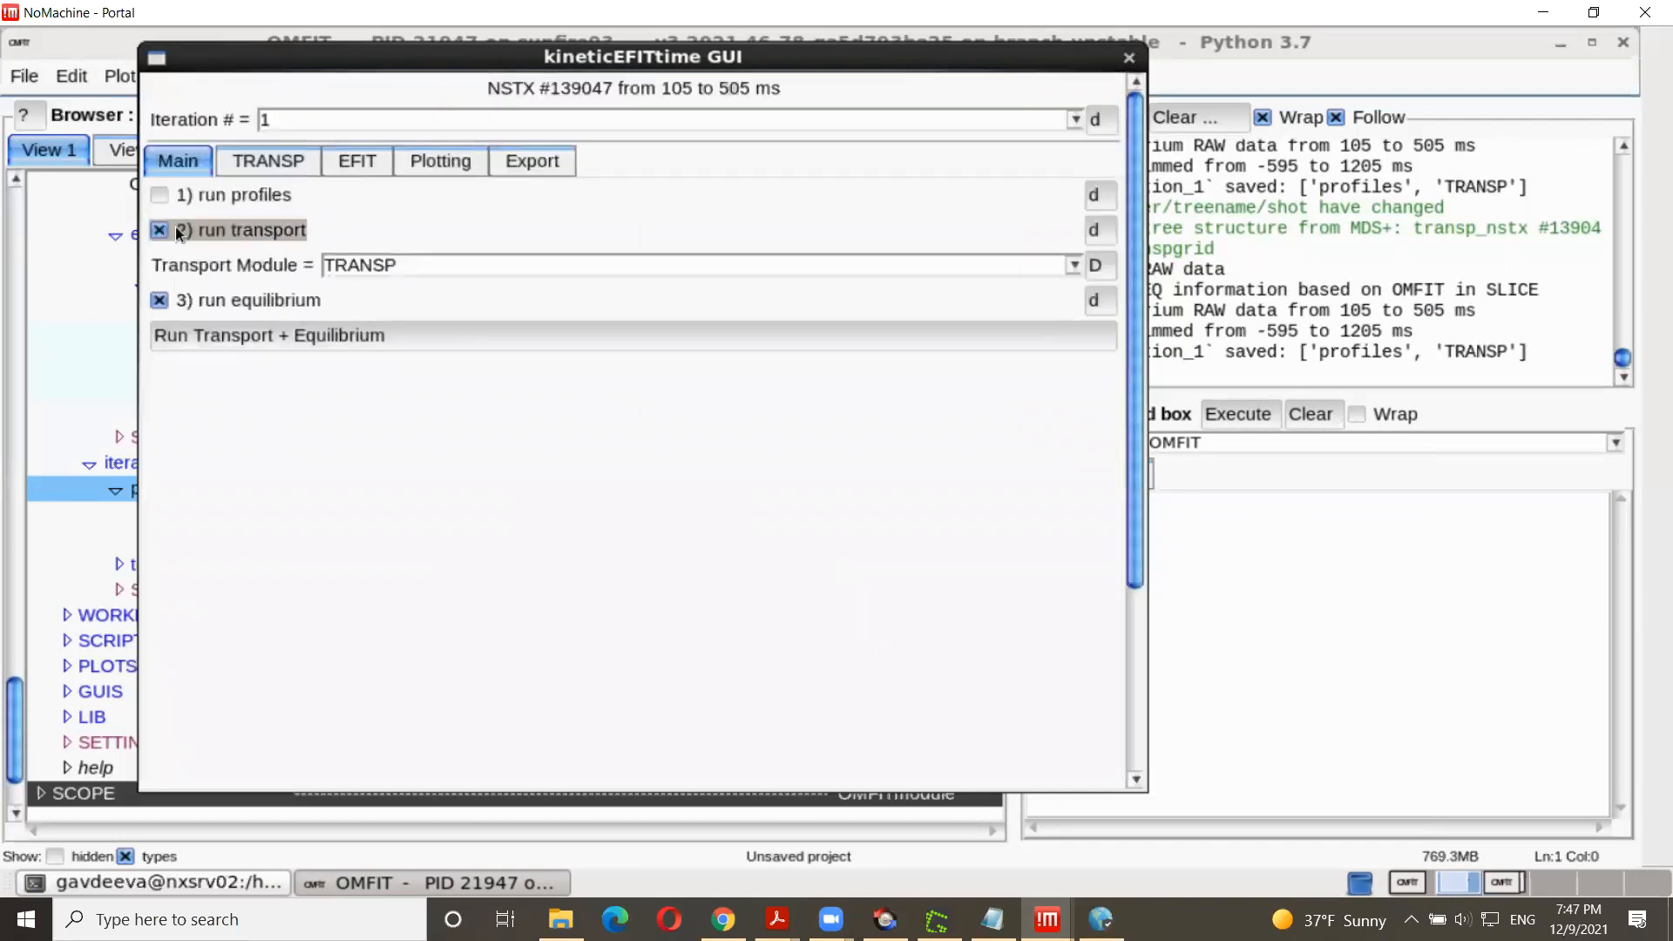
click(266, 223)
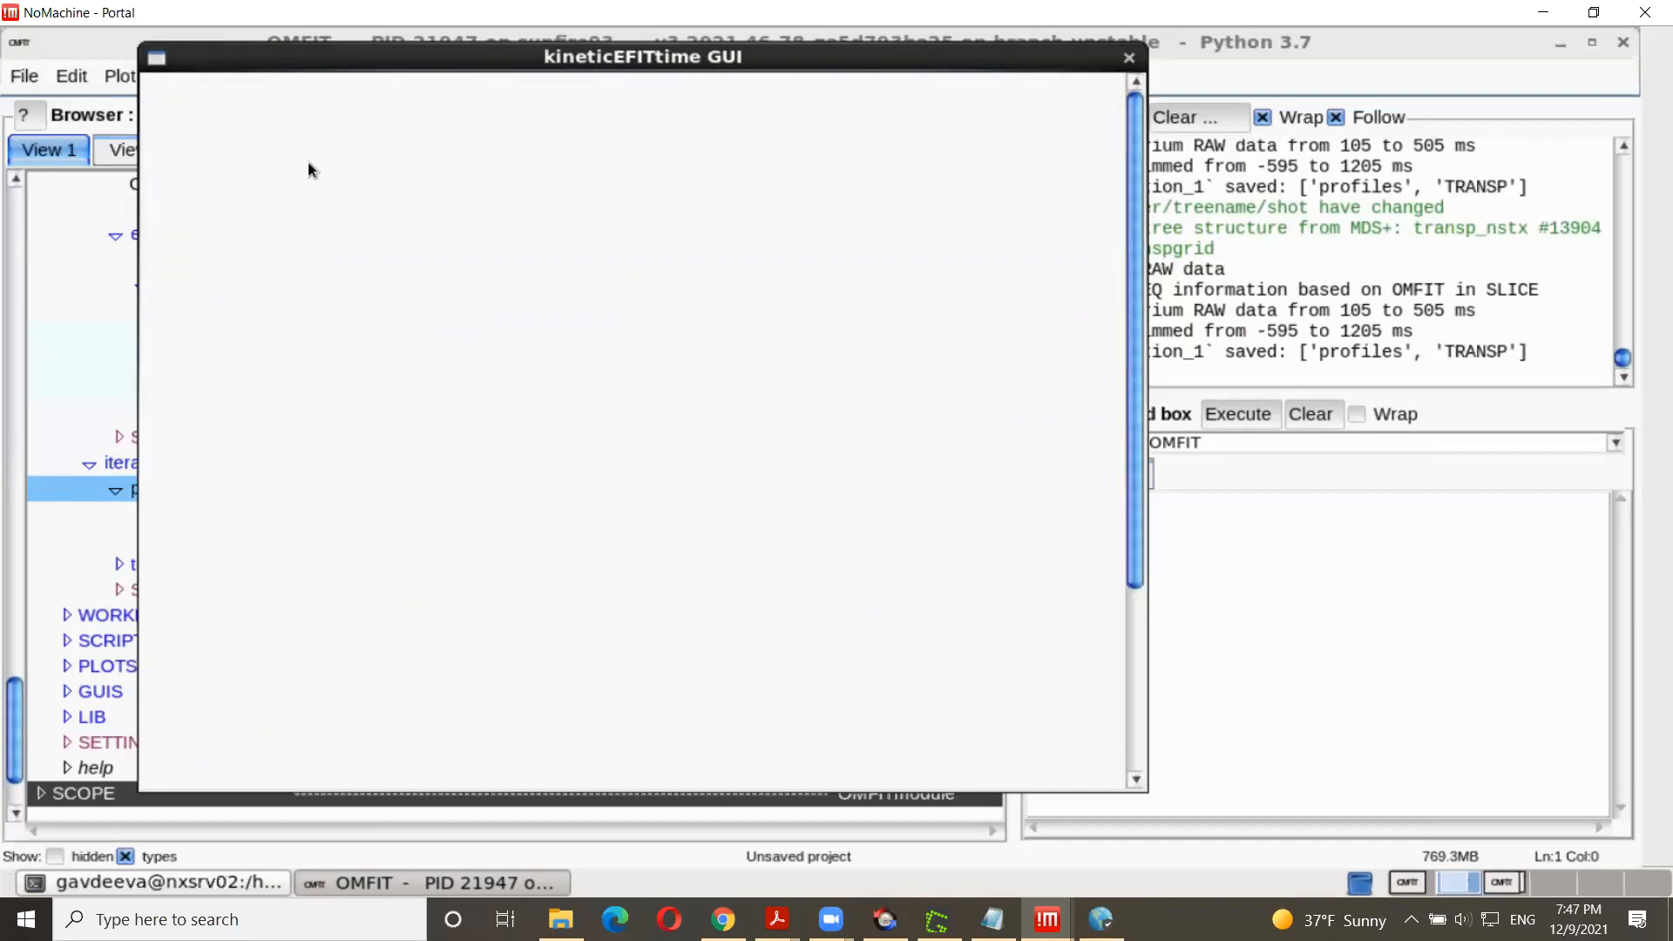
Step: Preview the EFIT pressure constraint, inspect the pressure and uncertainty plot, and close it
click(259, 159)
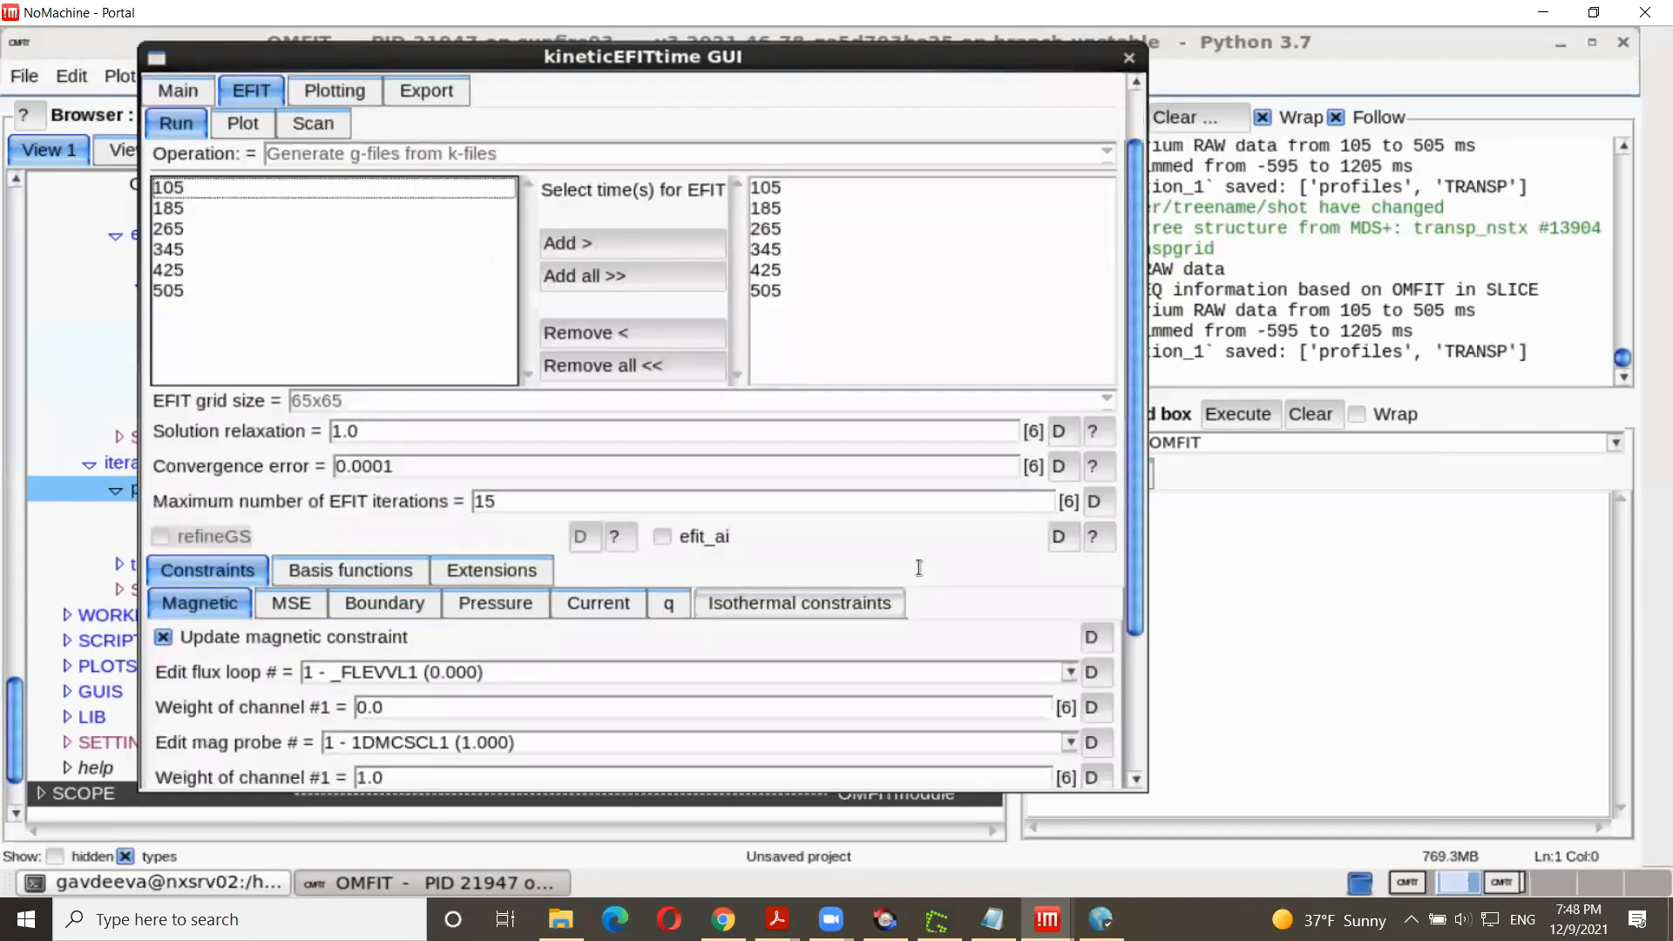
scroll(489, 429, down, 3)
click(482, 409)
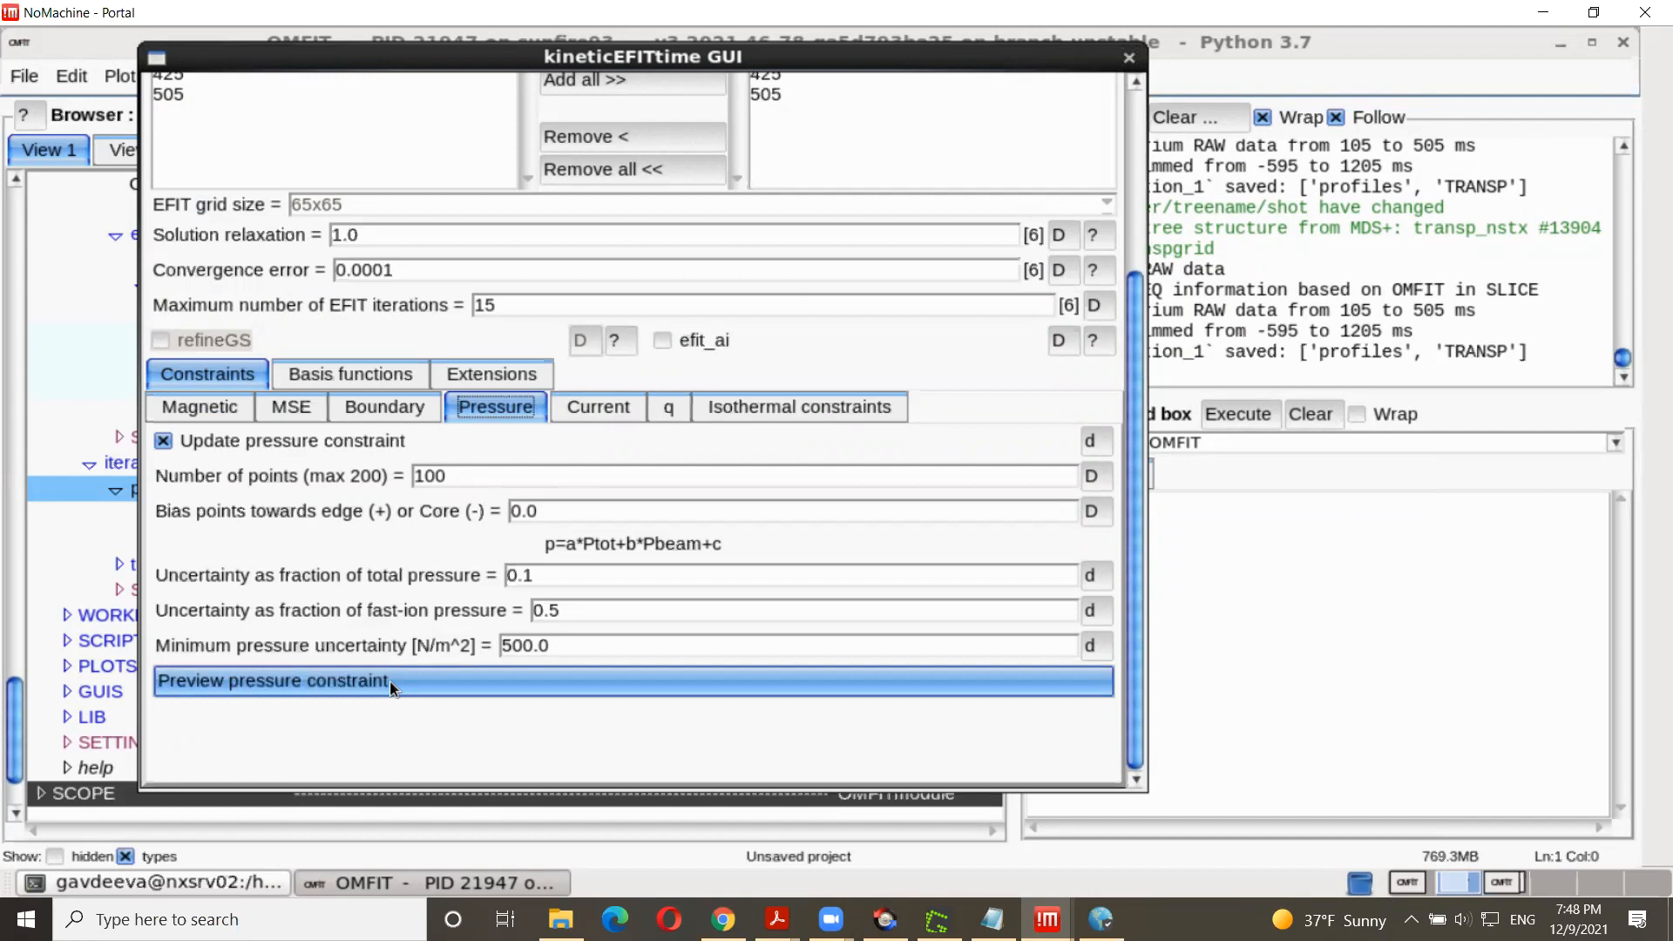
click(329, 679)
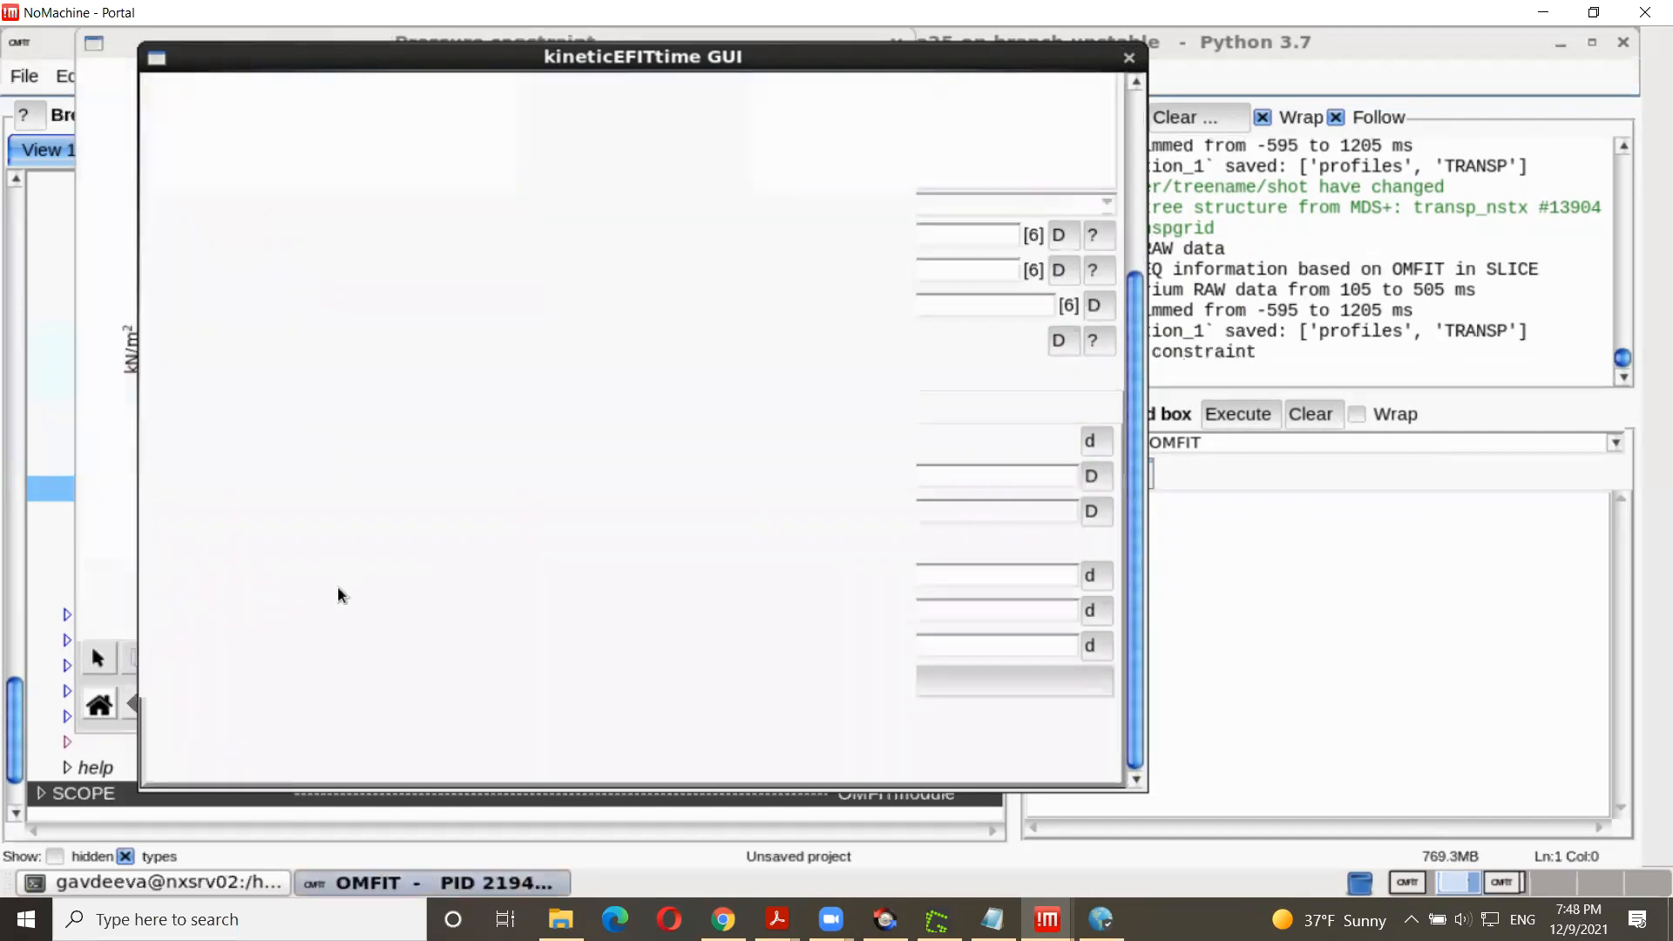
click(126, 50)
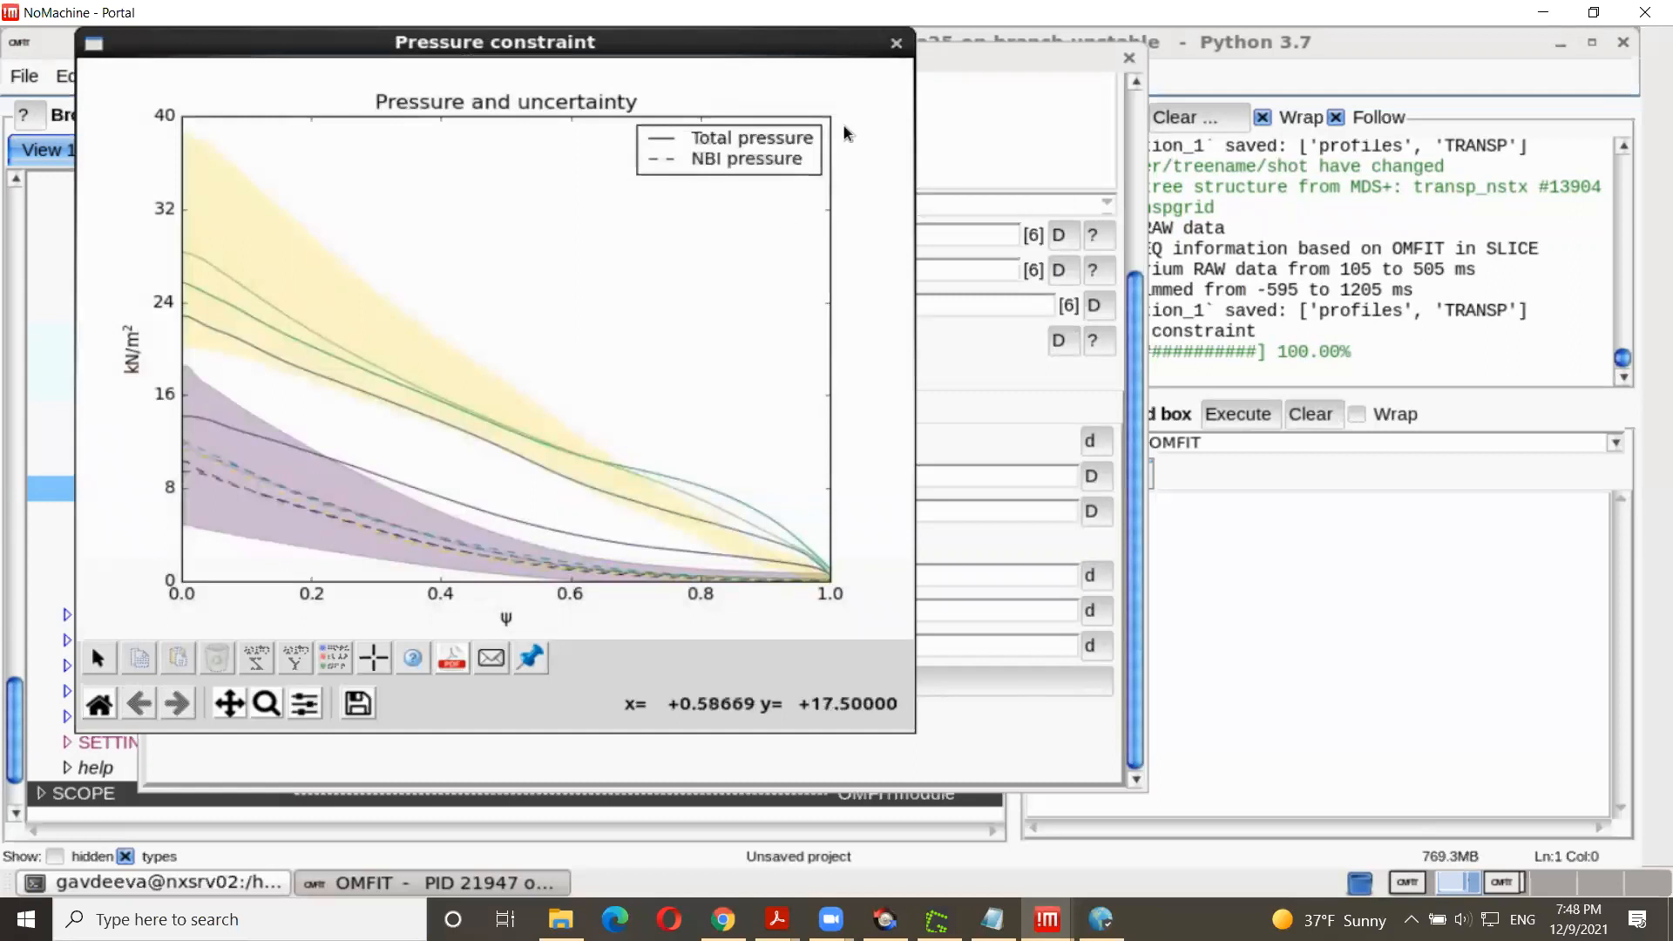
click(895, 45)
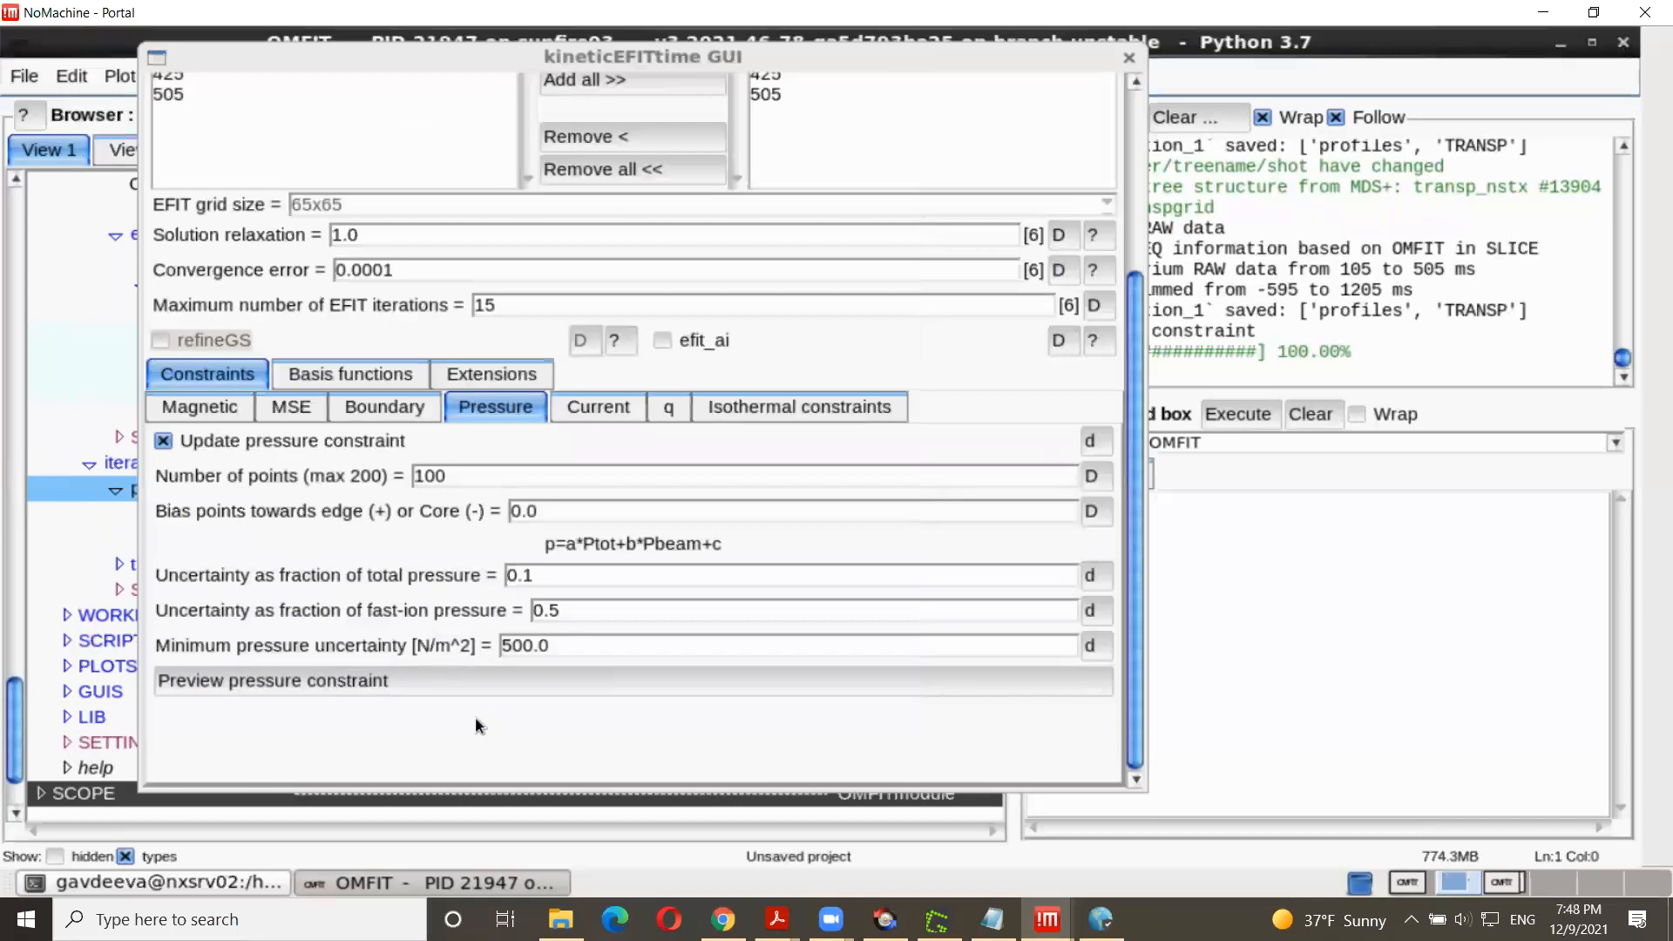
Step: Preview the EFIT current constraint, examine the normalized current density plot, and close it
click(610, 410)
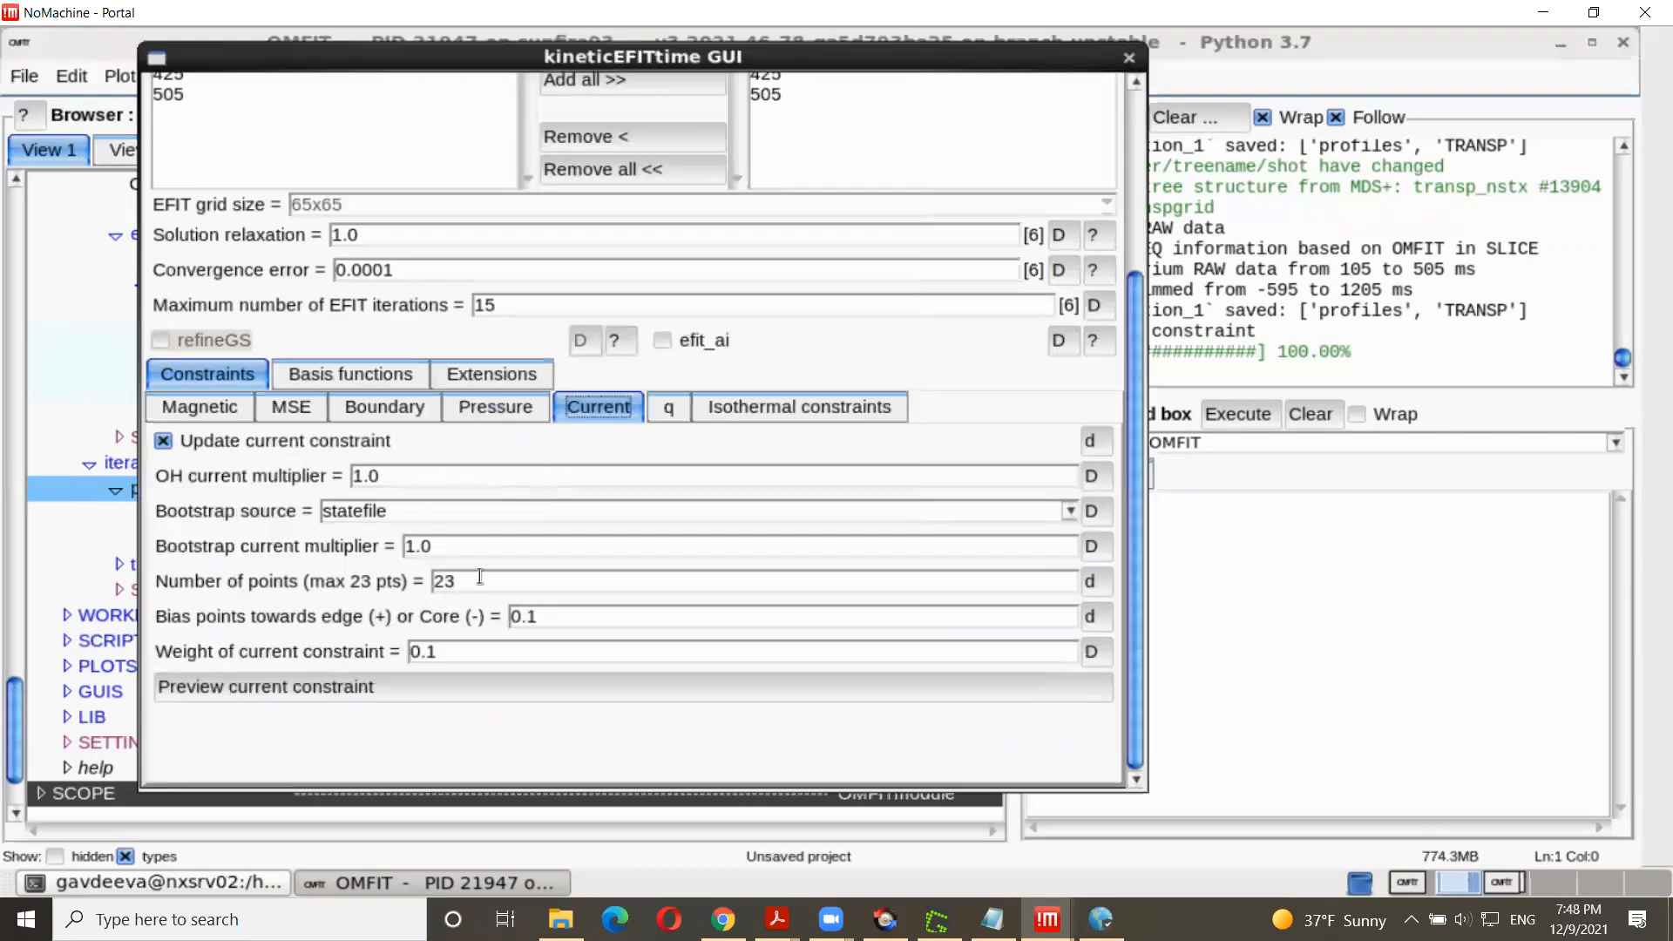
click(334, 689)
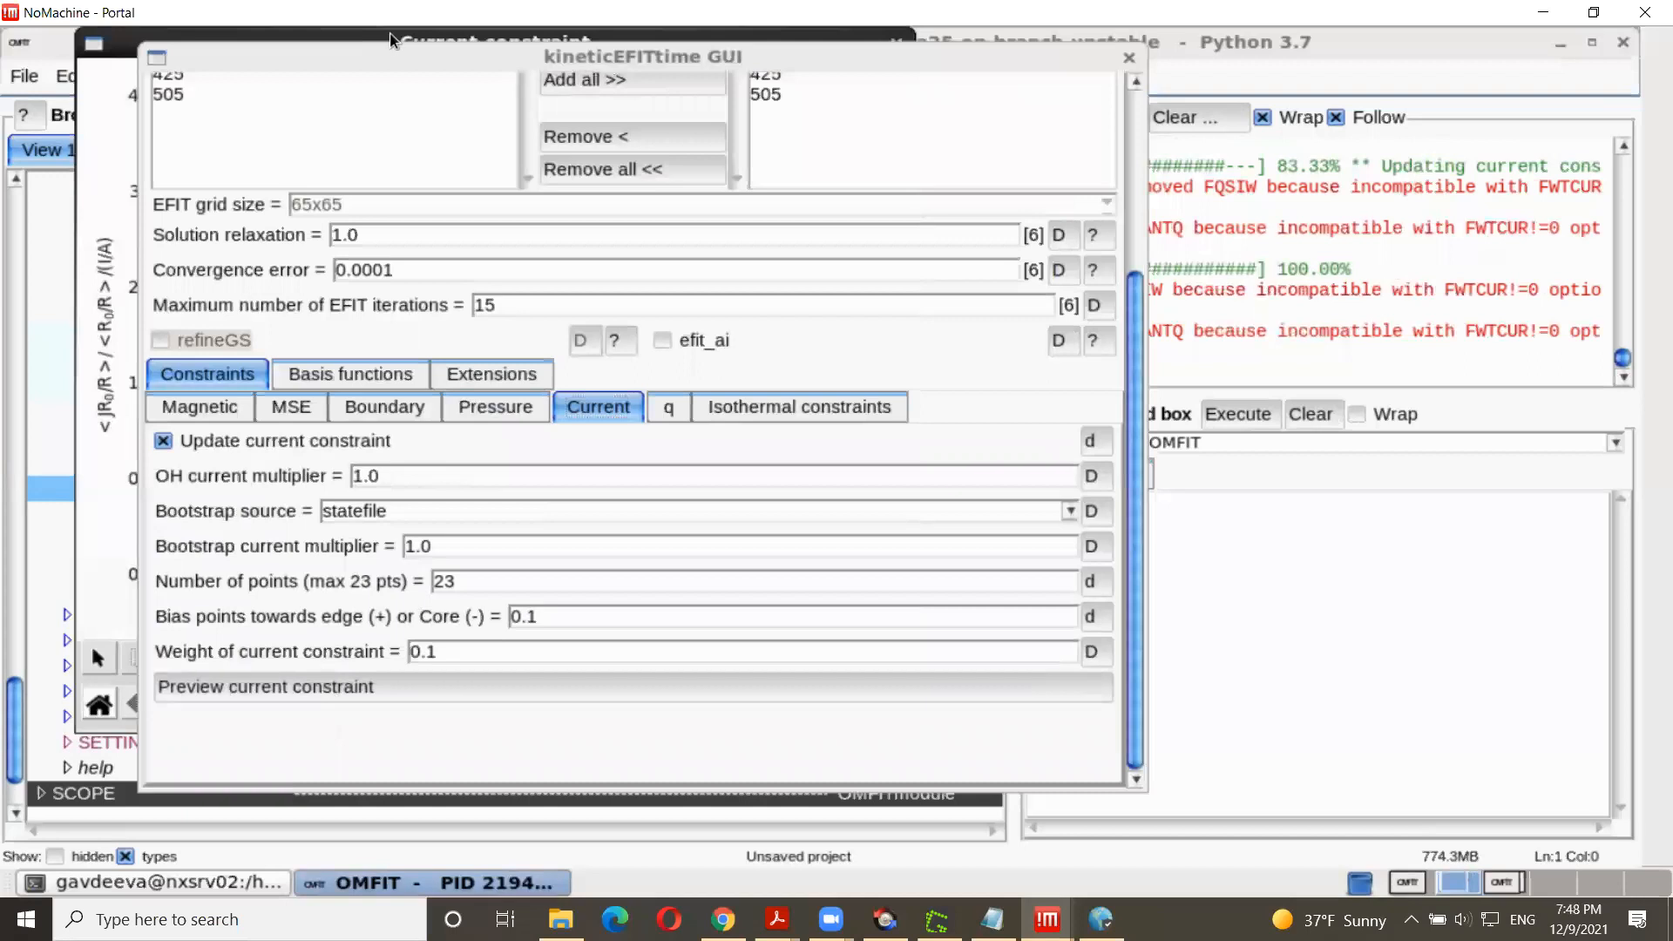
click(386, 39)
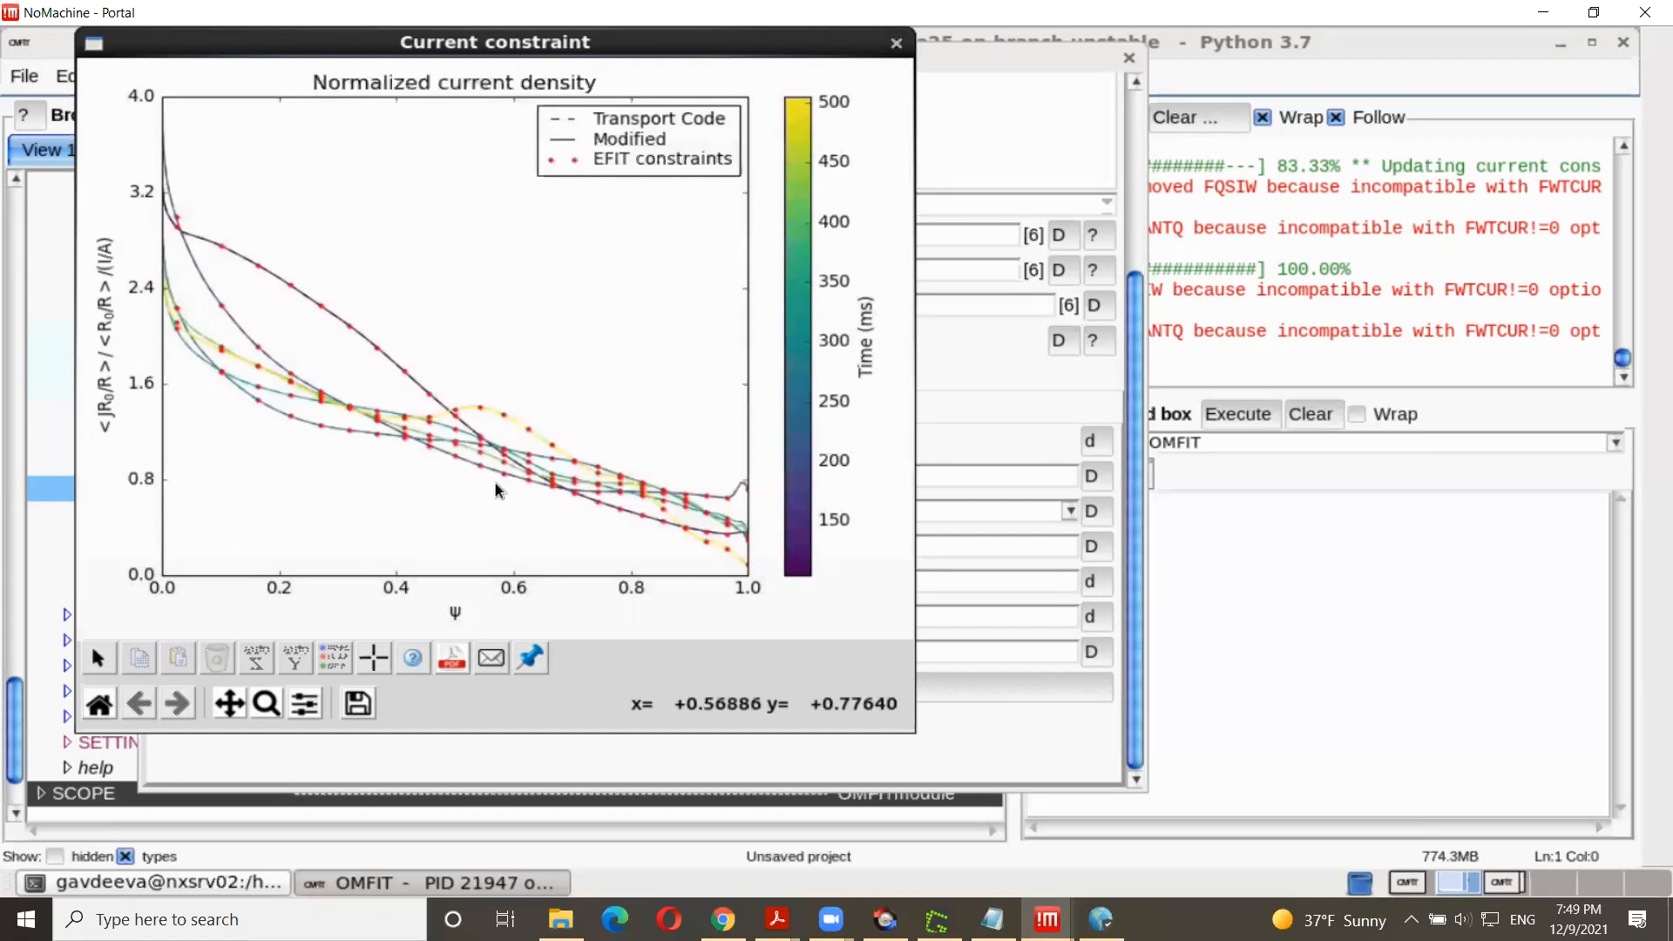
click(896, 42)
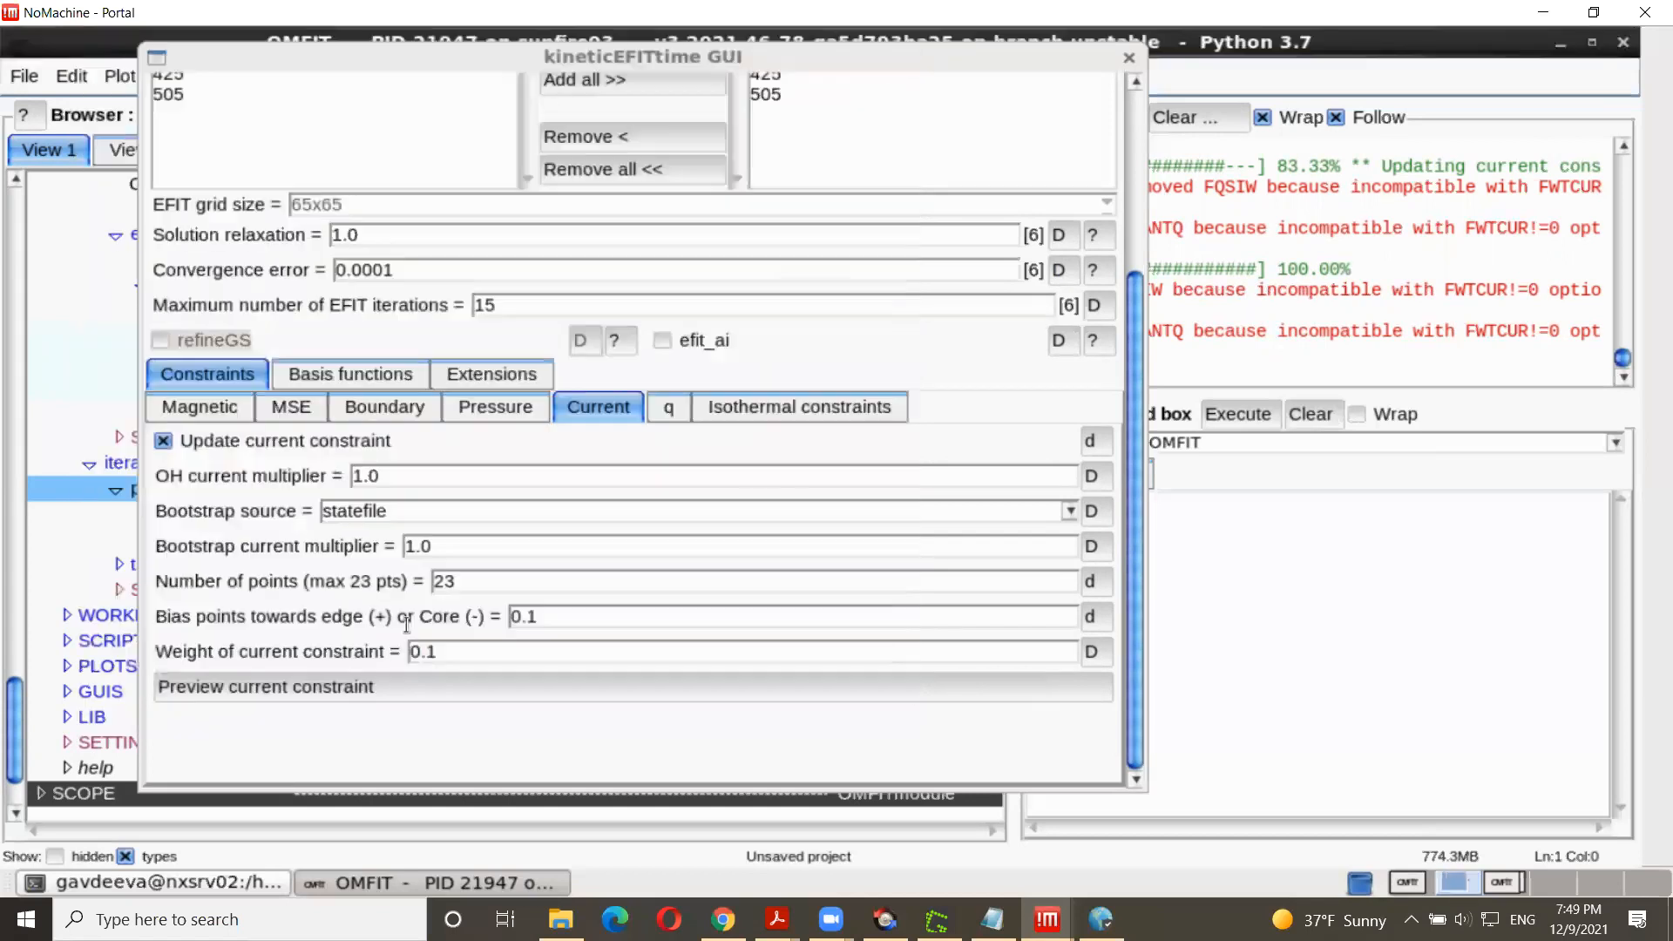
Step: Set the current constraint's bias of points towards edge or core to 1 and check its effect in the constraint preview
double_click(518, 616)
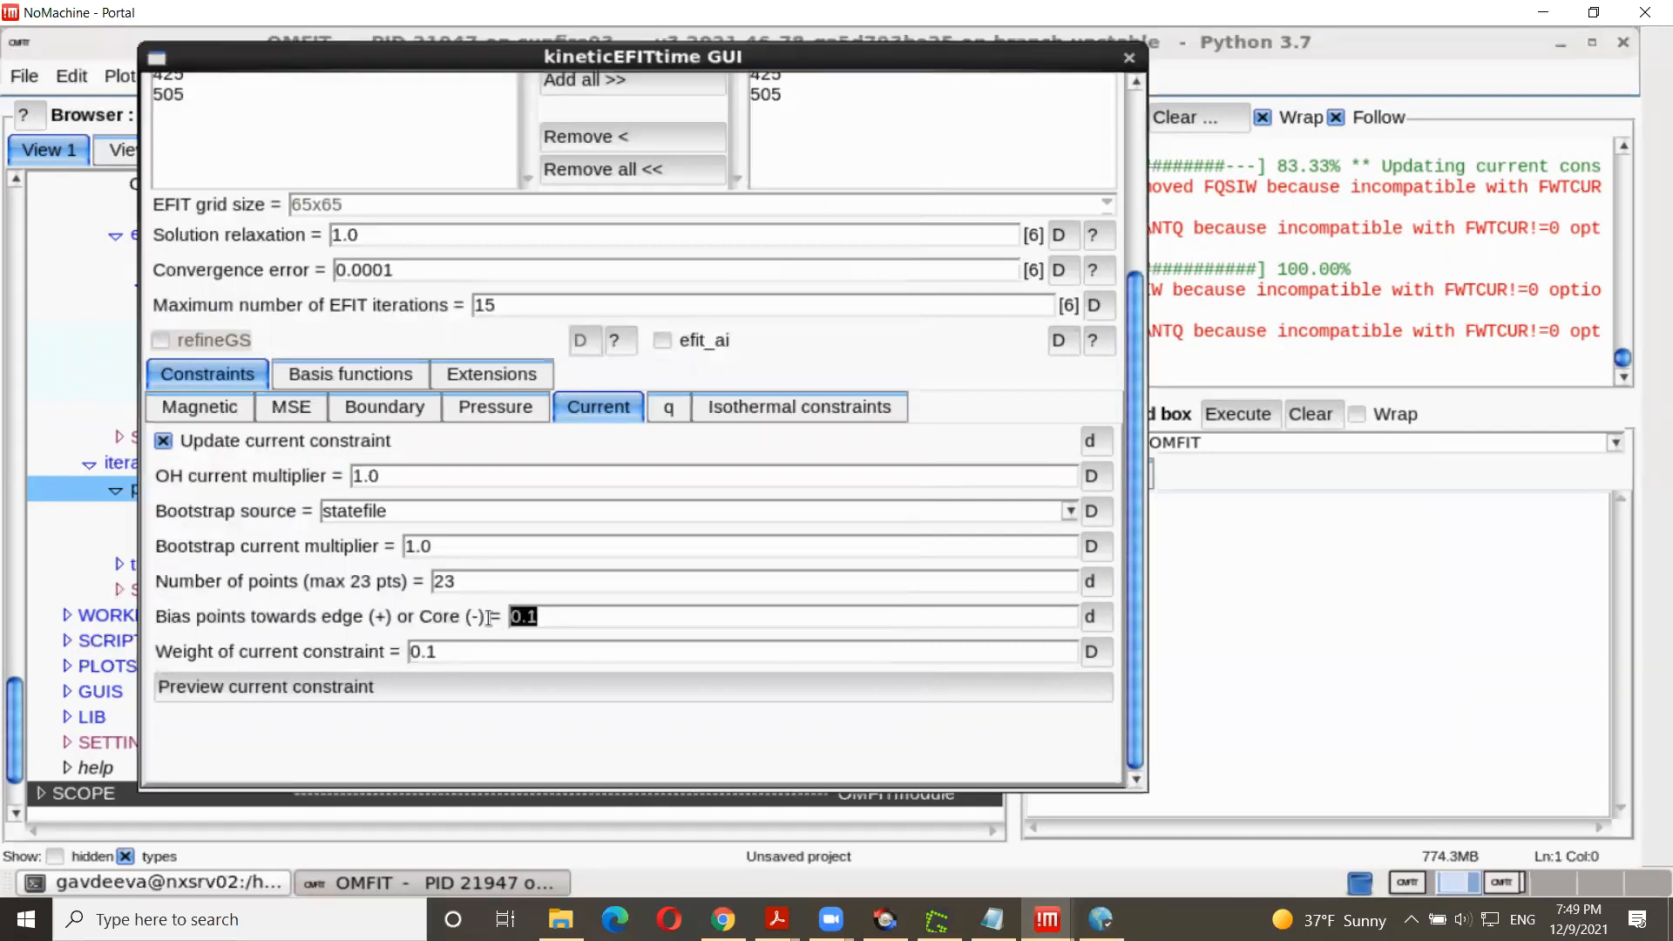
text(1)
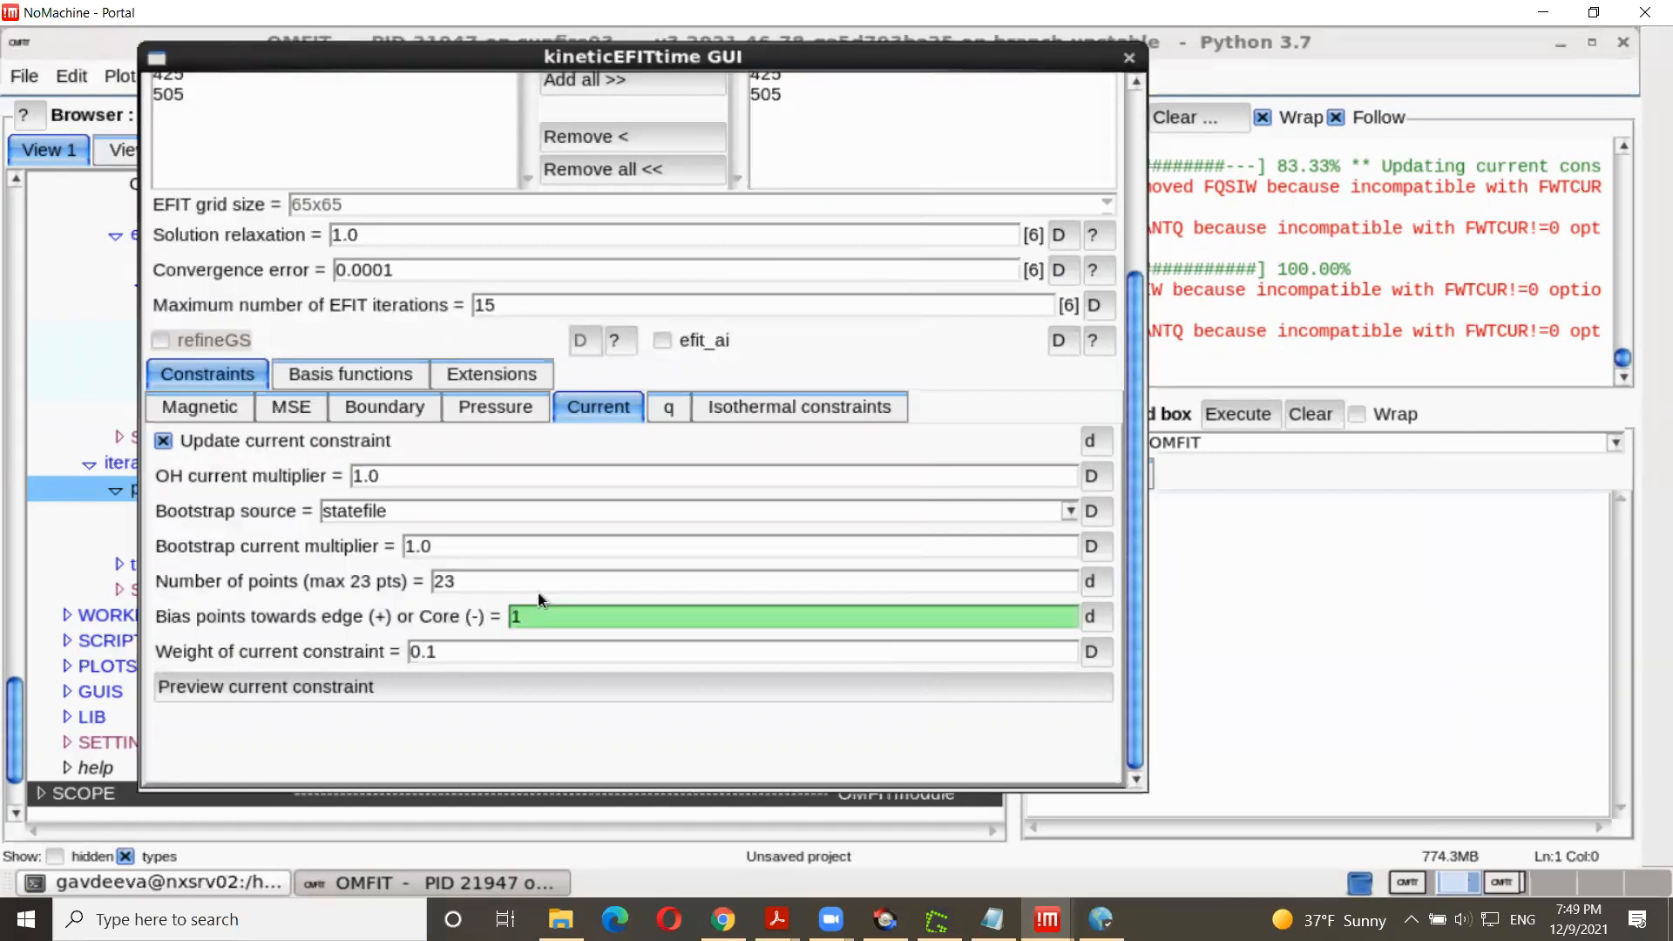
key(Return)
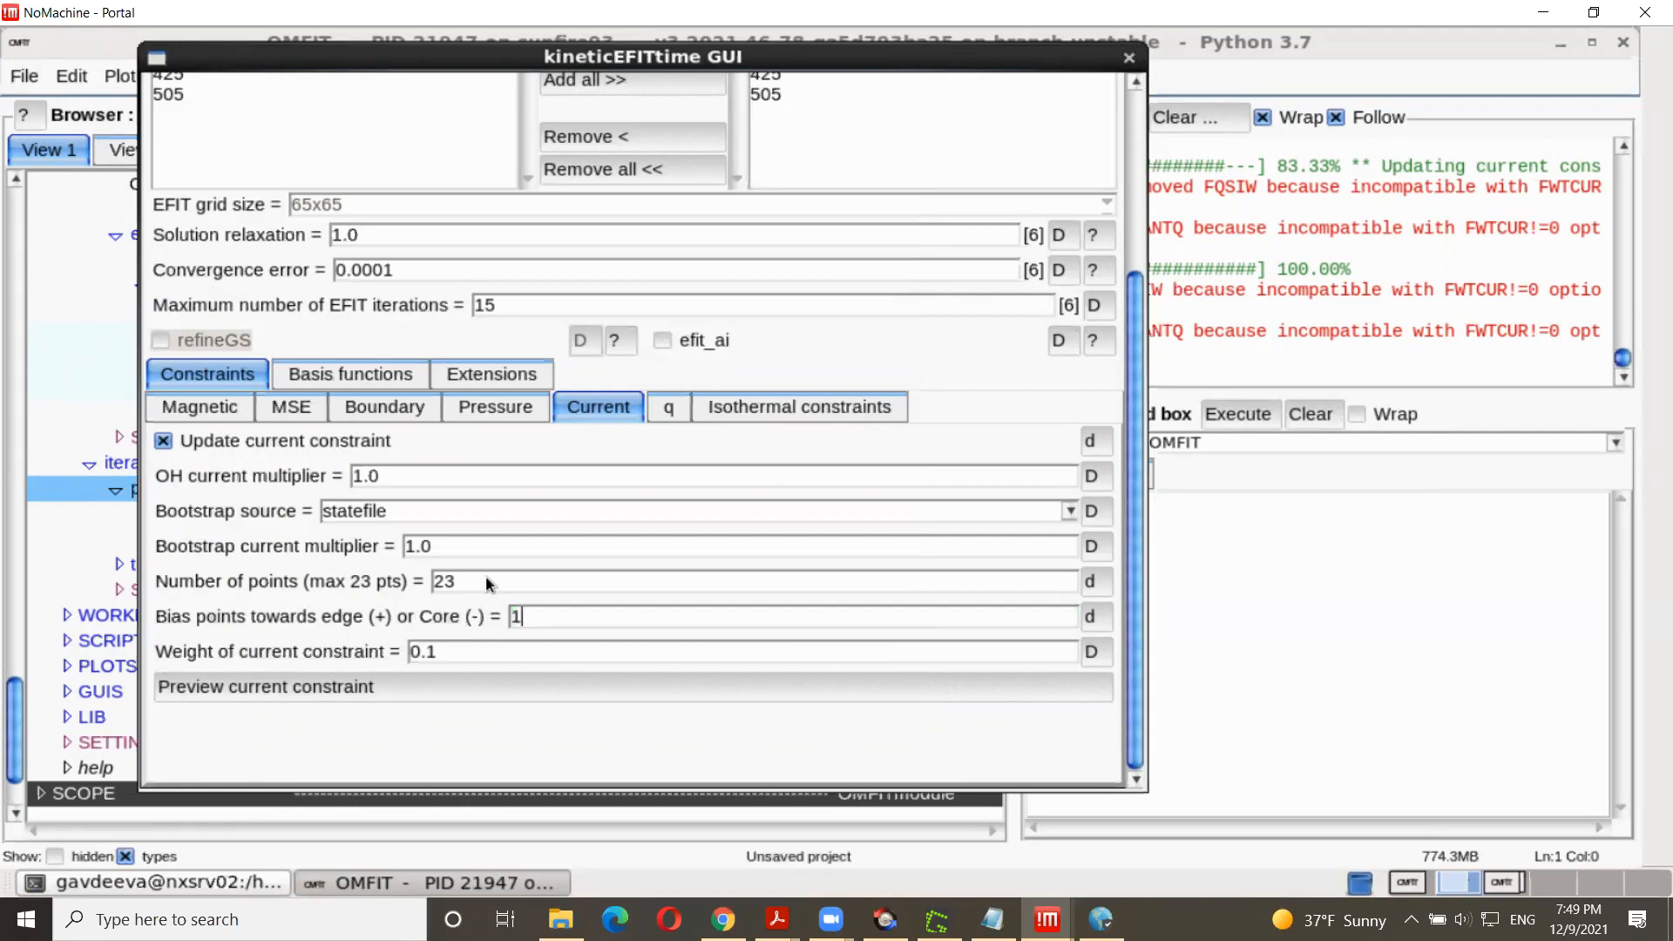
click(327, 691)
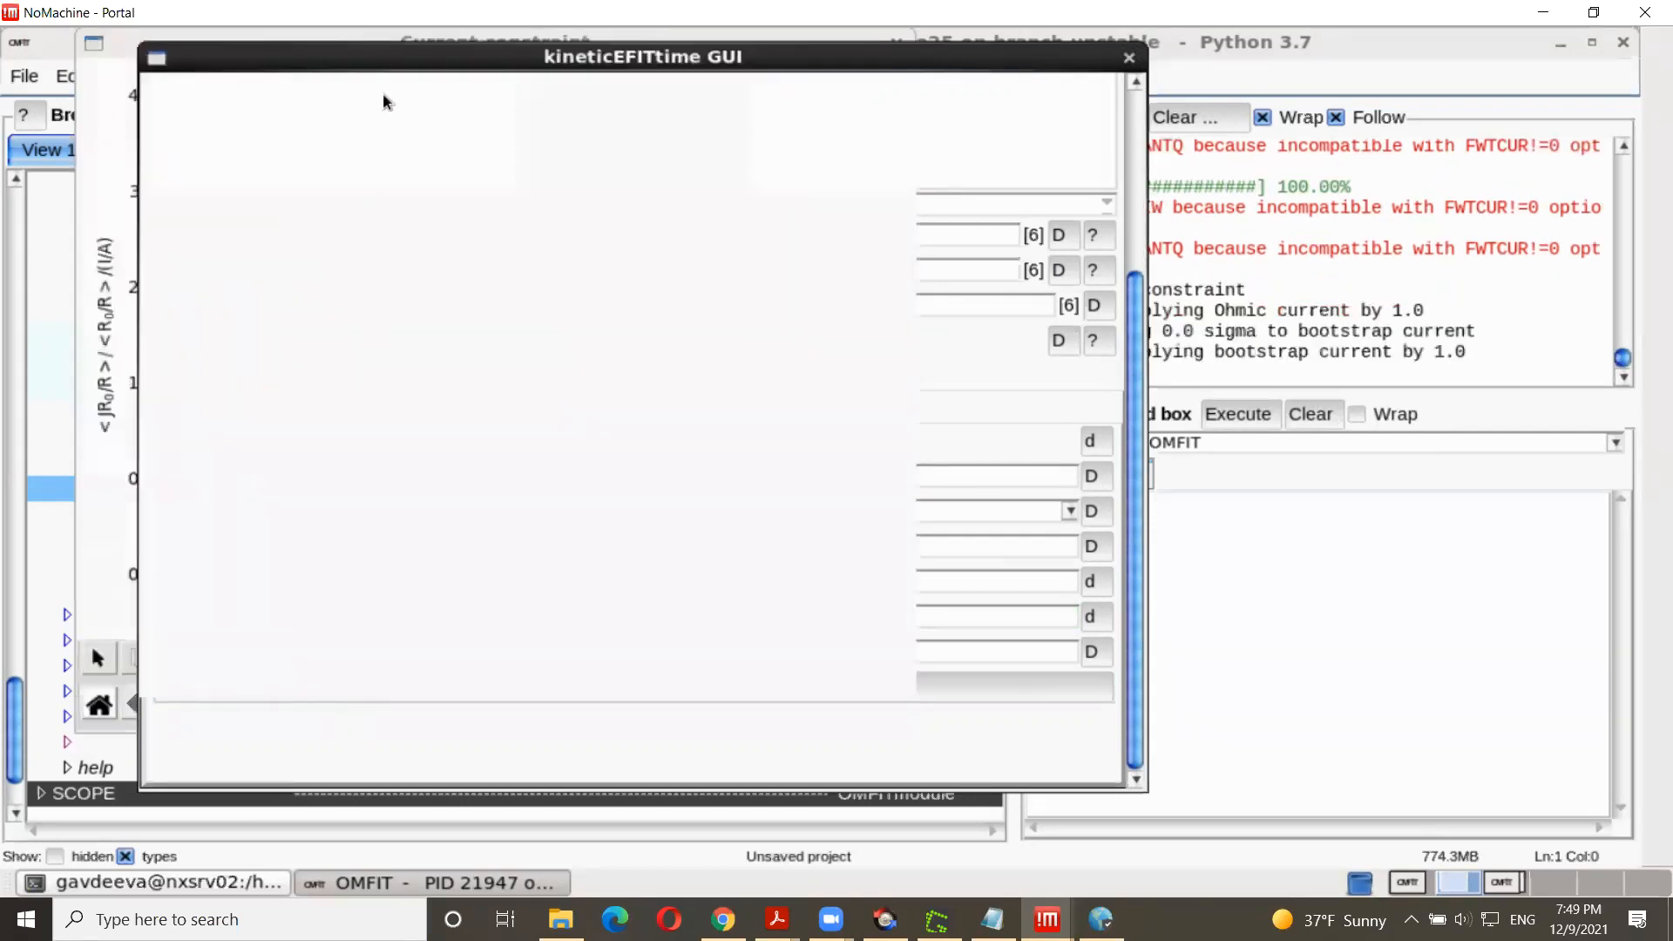
click(414, 39)
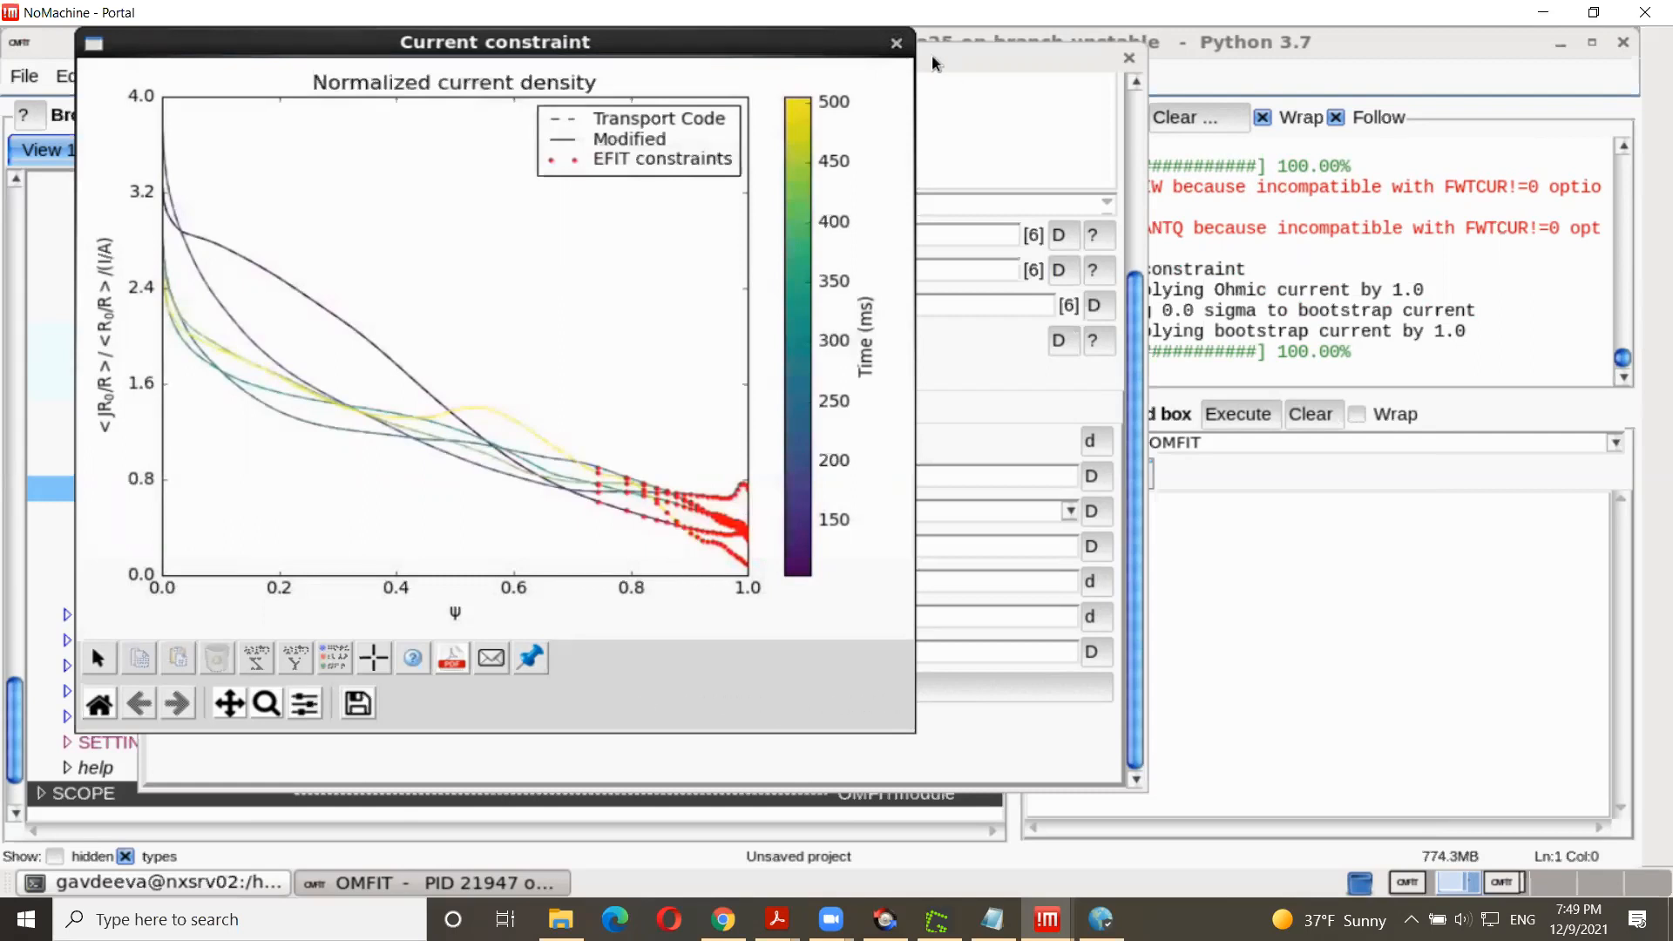
click(898, 43)
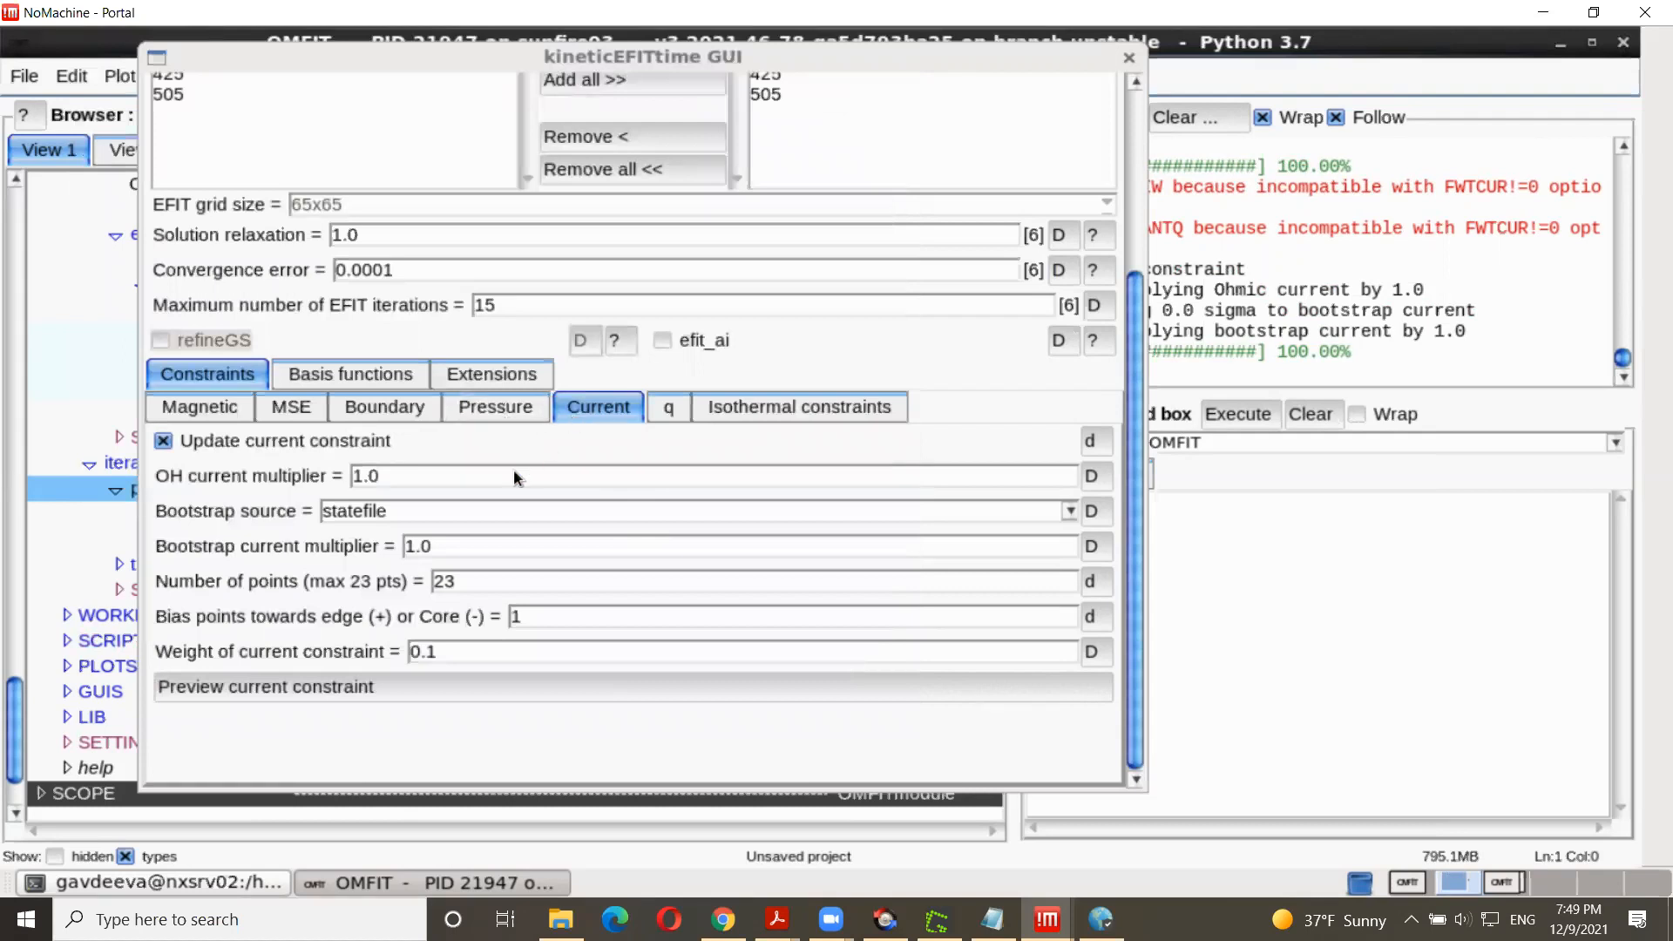
Step: Run only the equilibrium stage of the workflow
scroll(368, 333, up, 3)
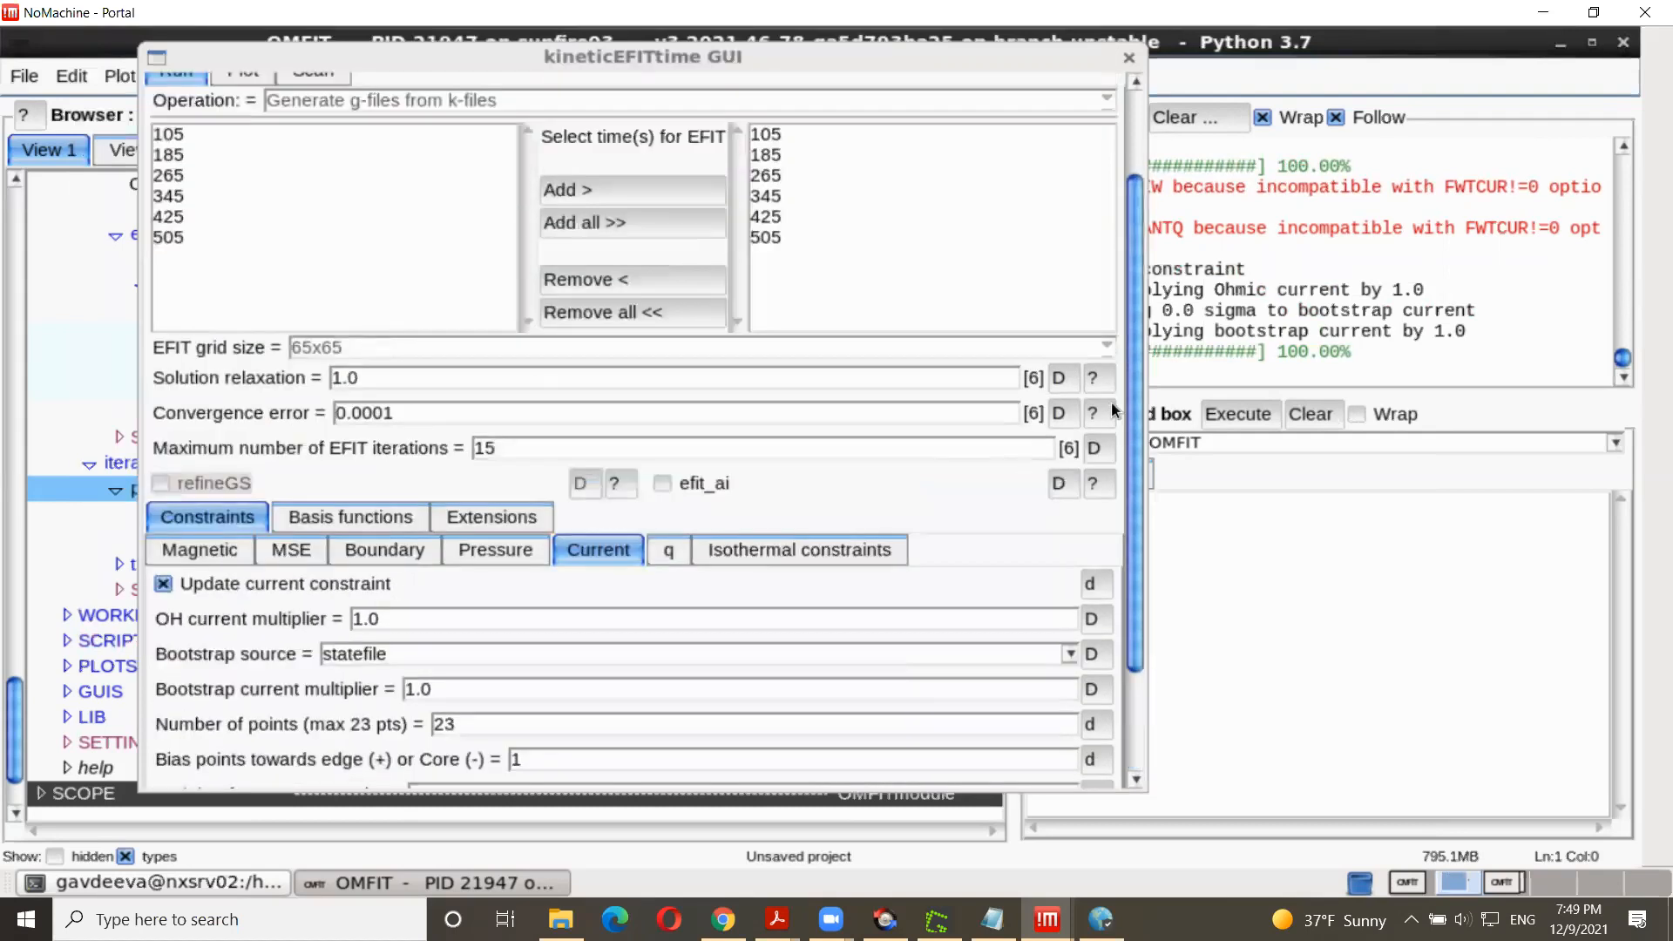
scroll(993, 305, up, 1)
click(183, 111)
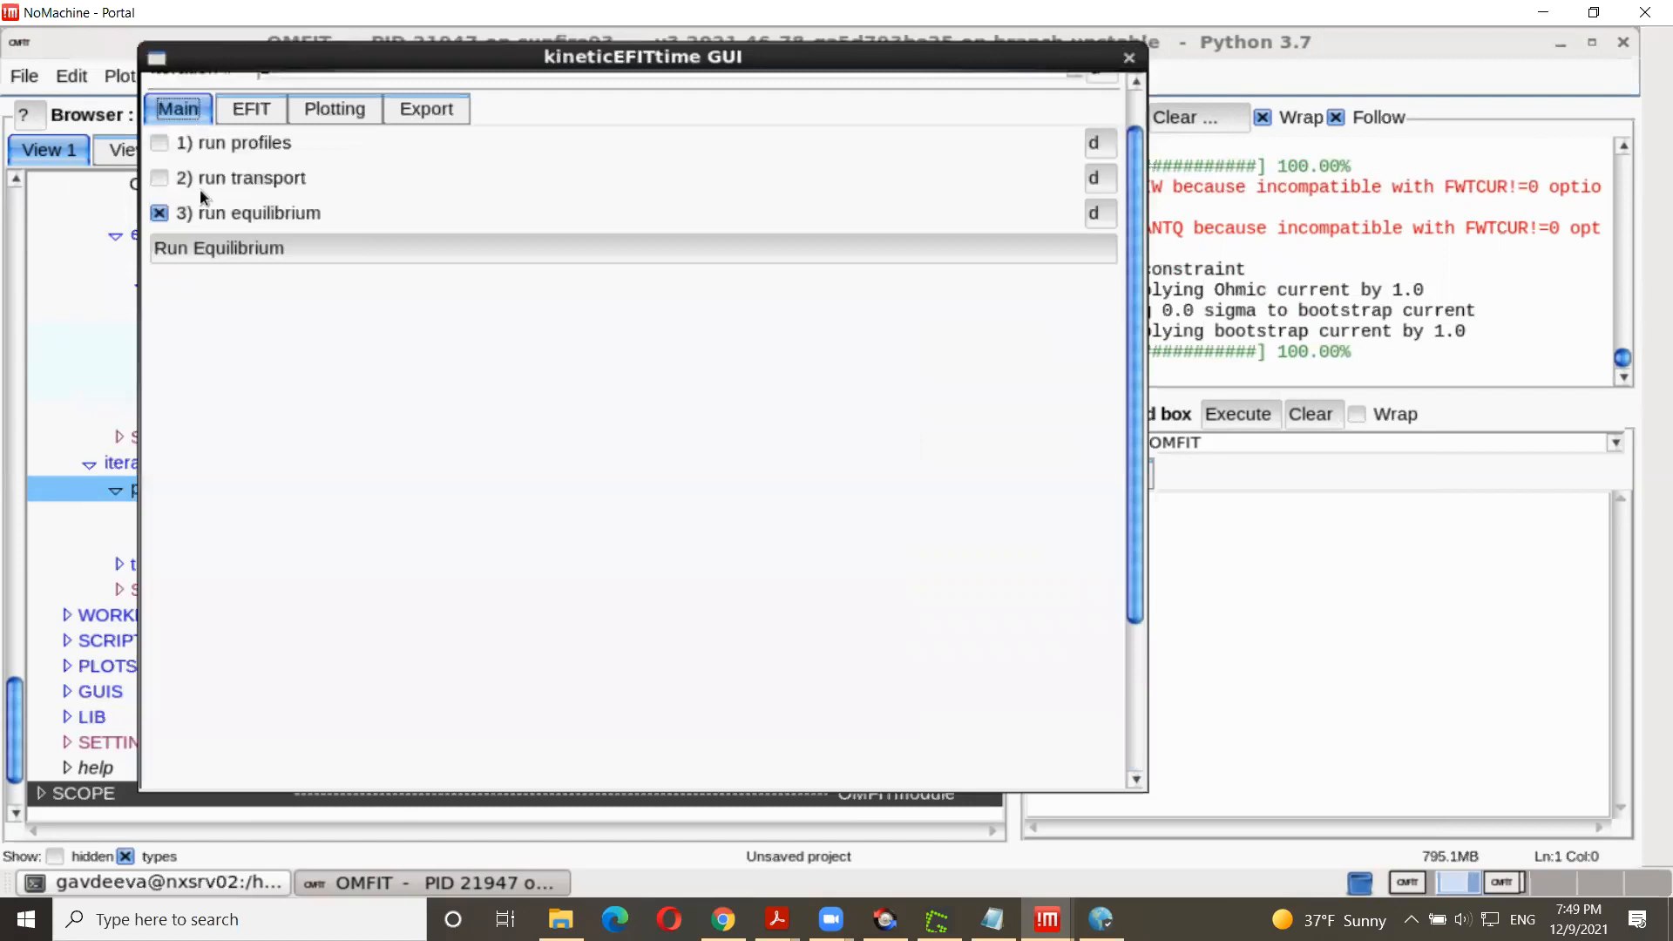
click(275, 251)
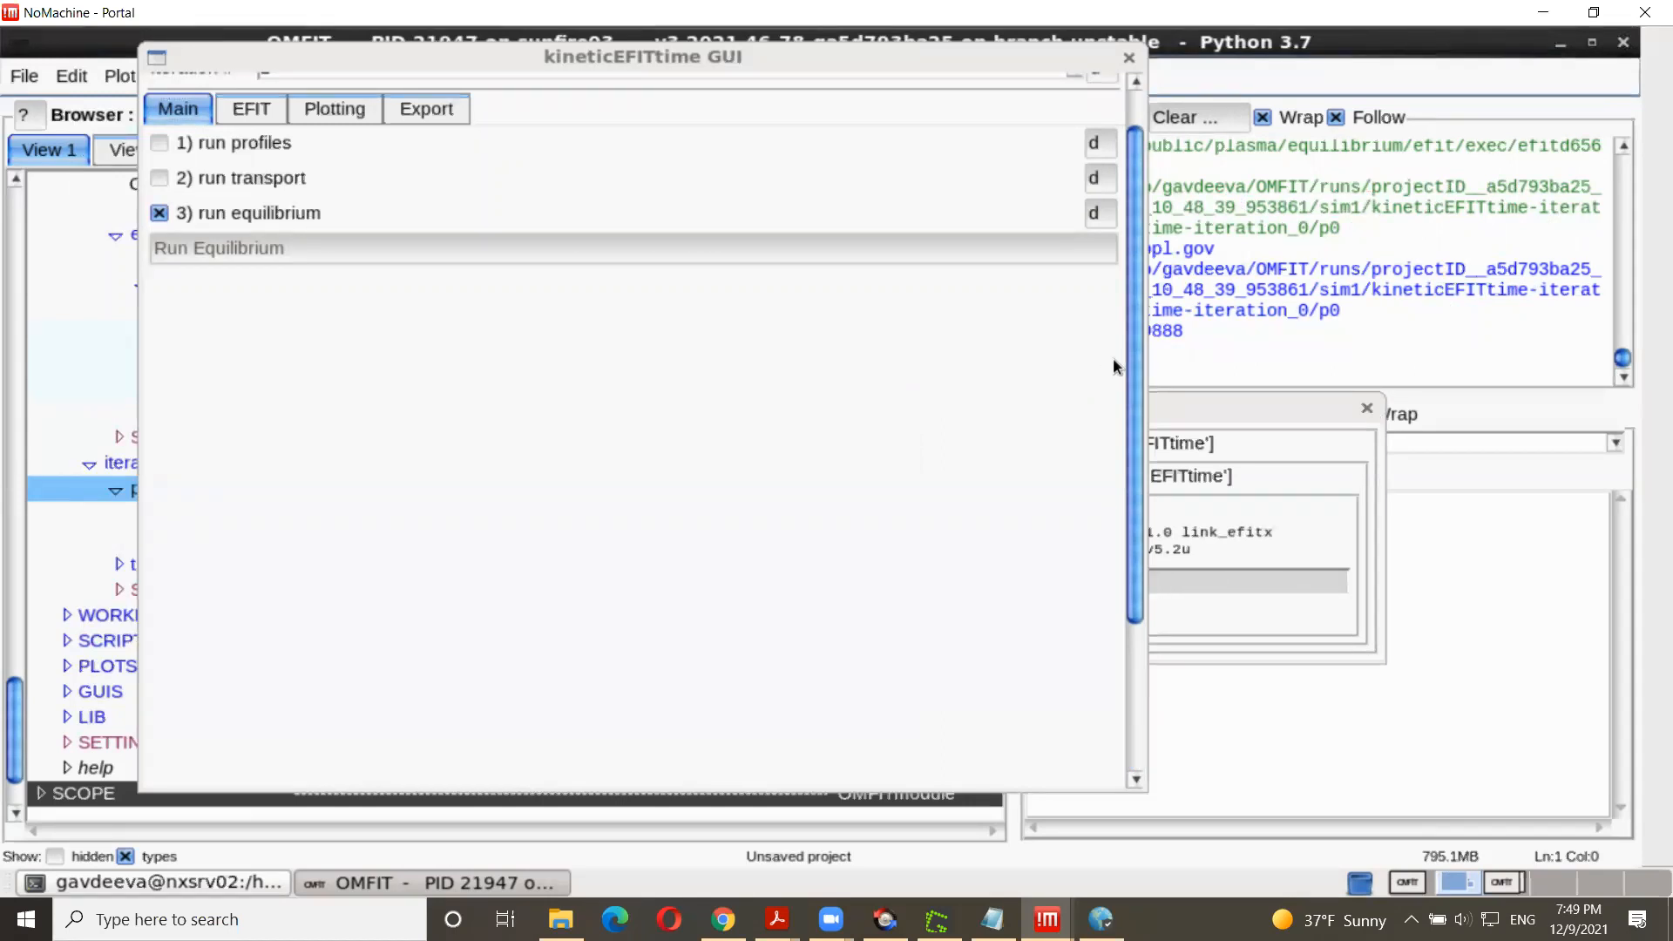
Step: Review the P' basis function settings of the EFIT run, including the auto-knot options
drag(1133, 360, 1126, 325)
click(247, 160)
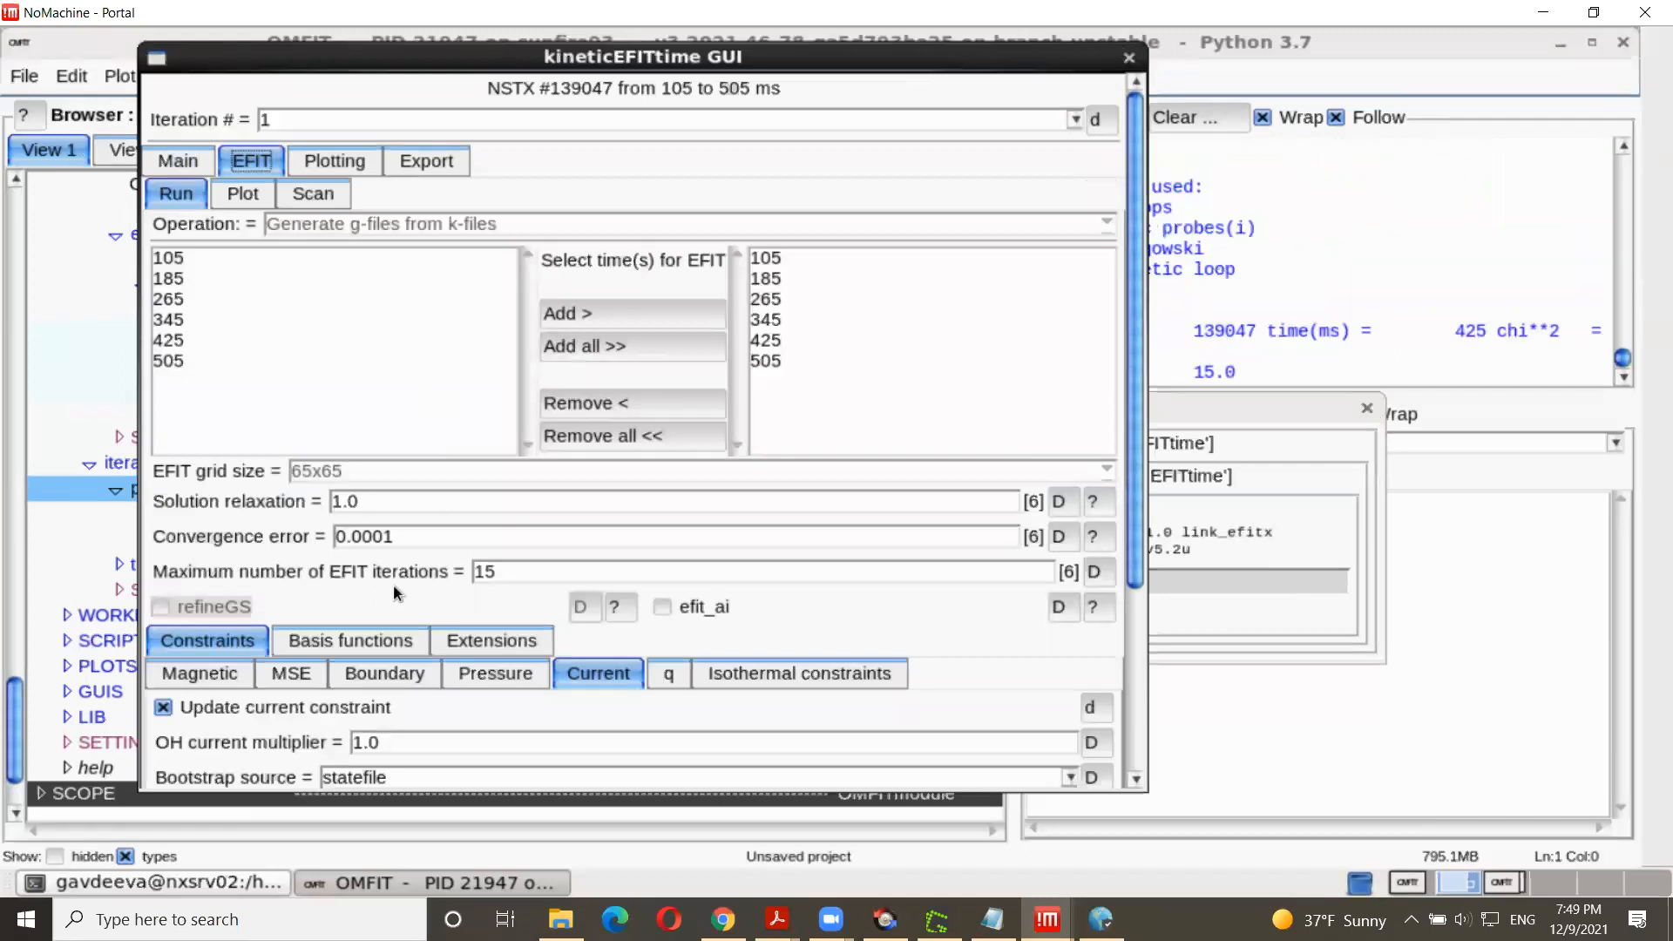
click(361, 643)
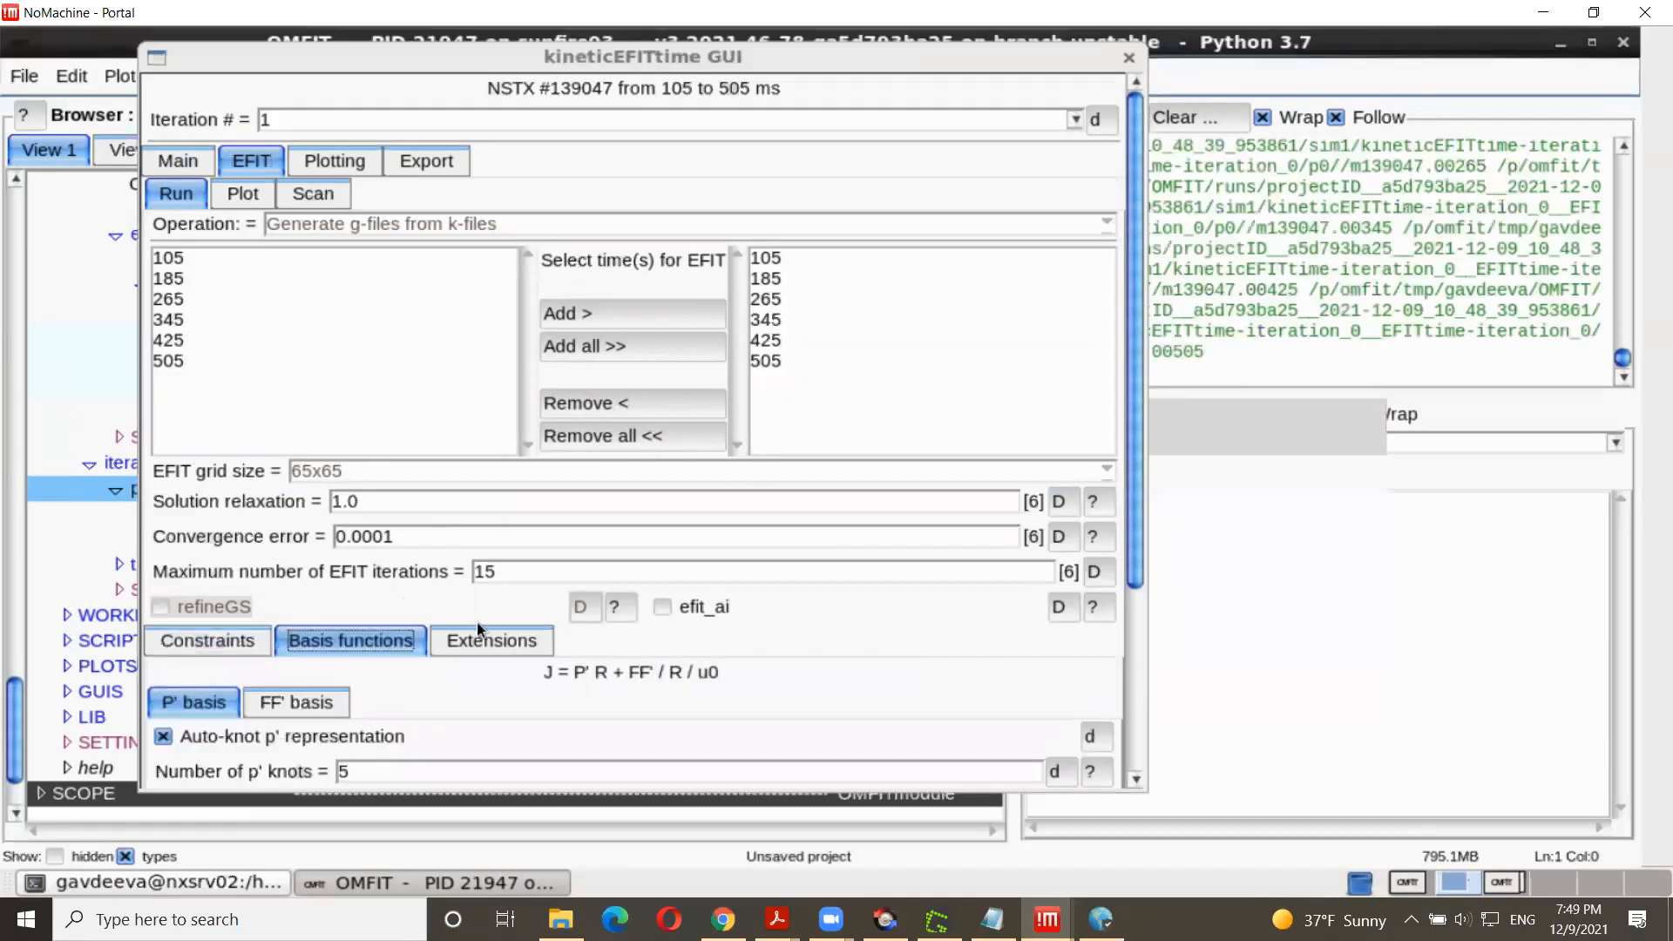
click(1136, 349)
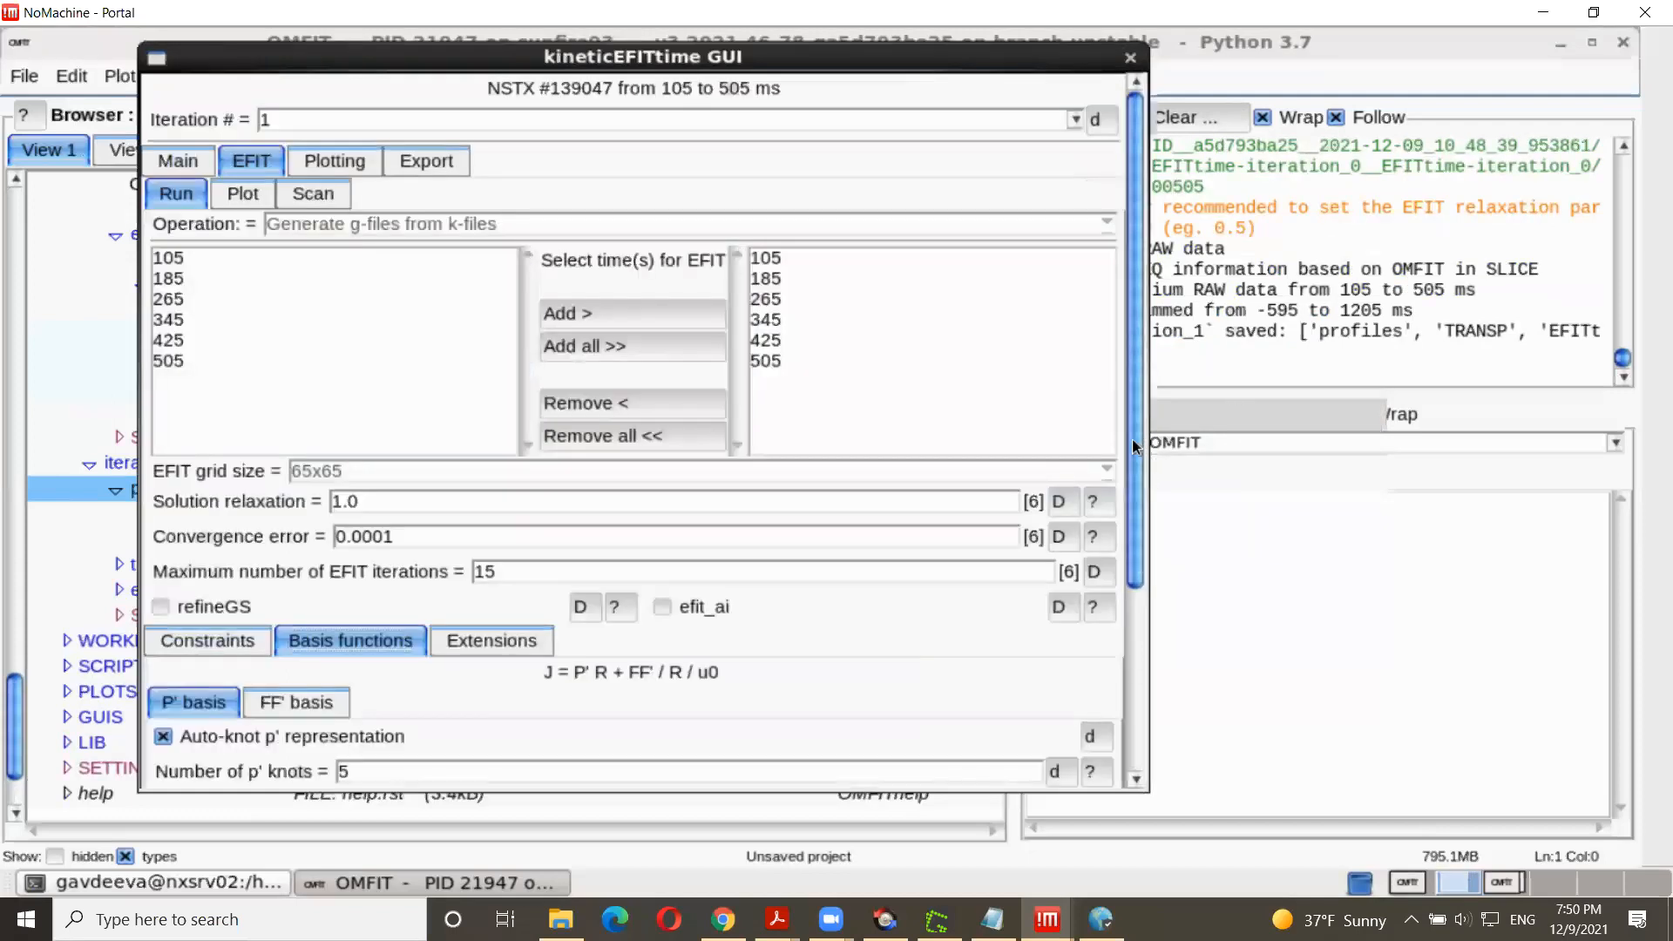
scroll(1132, 440, down, 5)
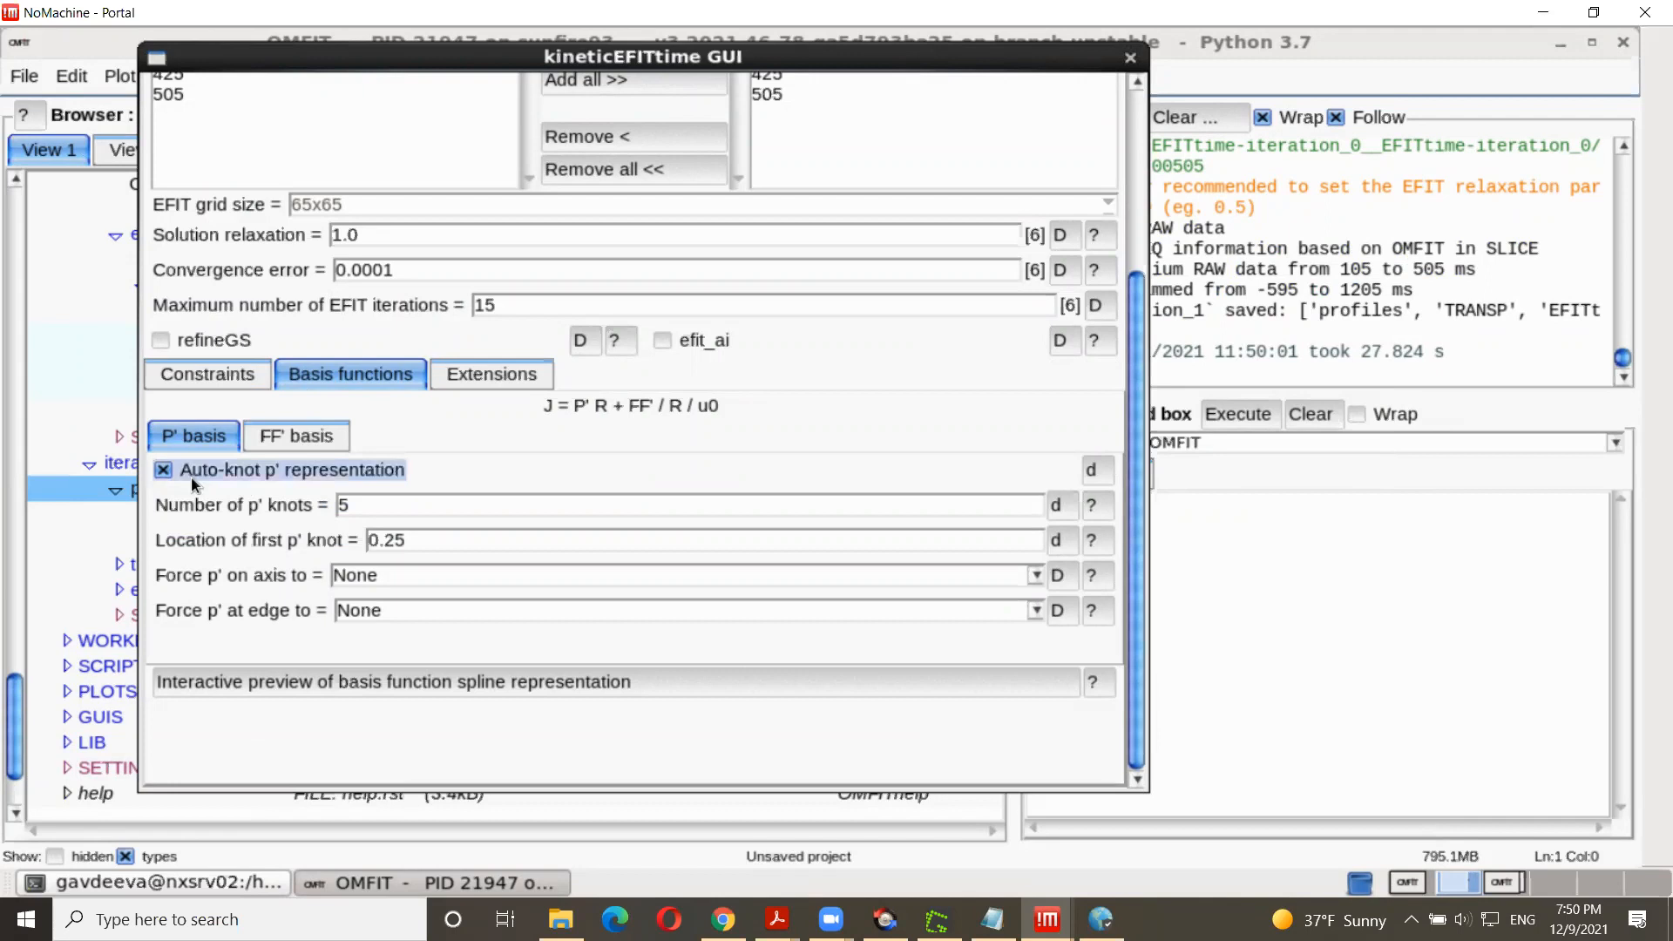
Step: Step the interactive basis function spline preview through to time 345, move the plot aside, and review the FF' basis settings
click(405, 681)
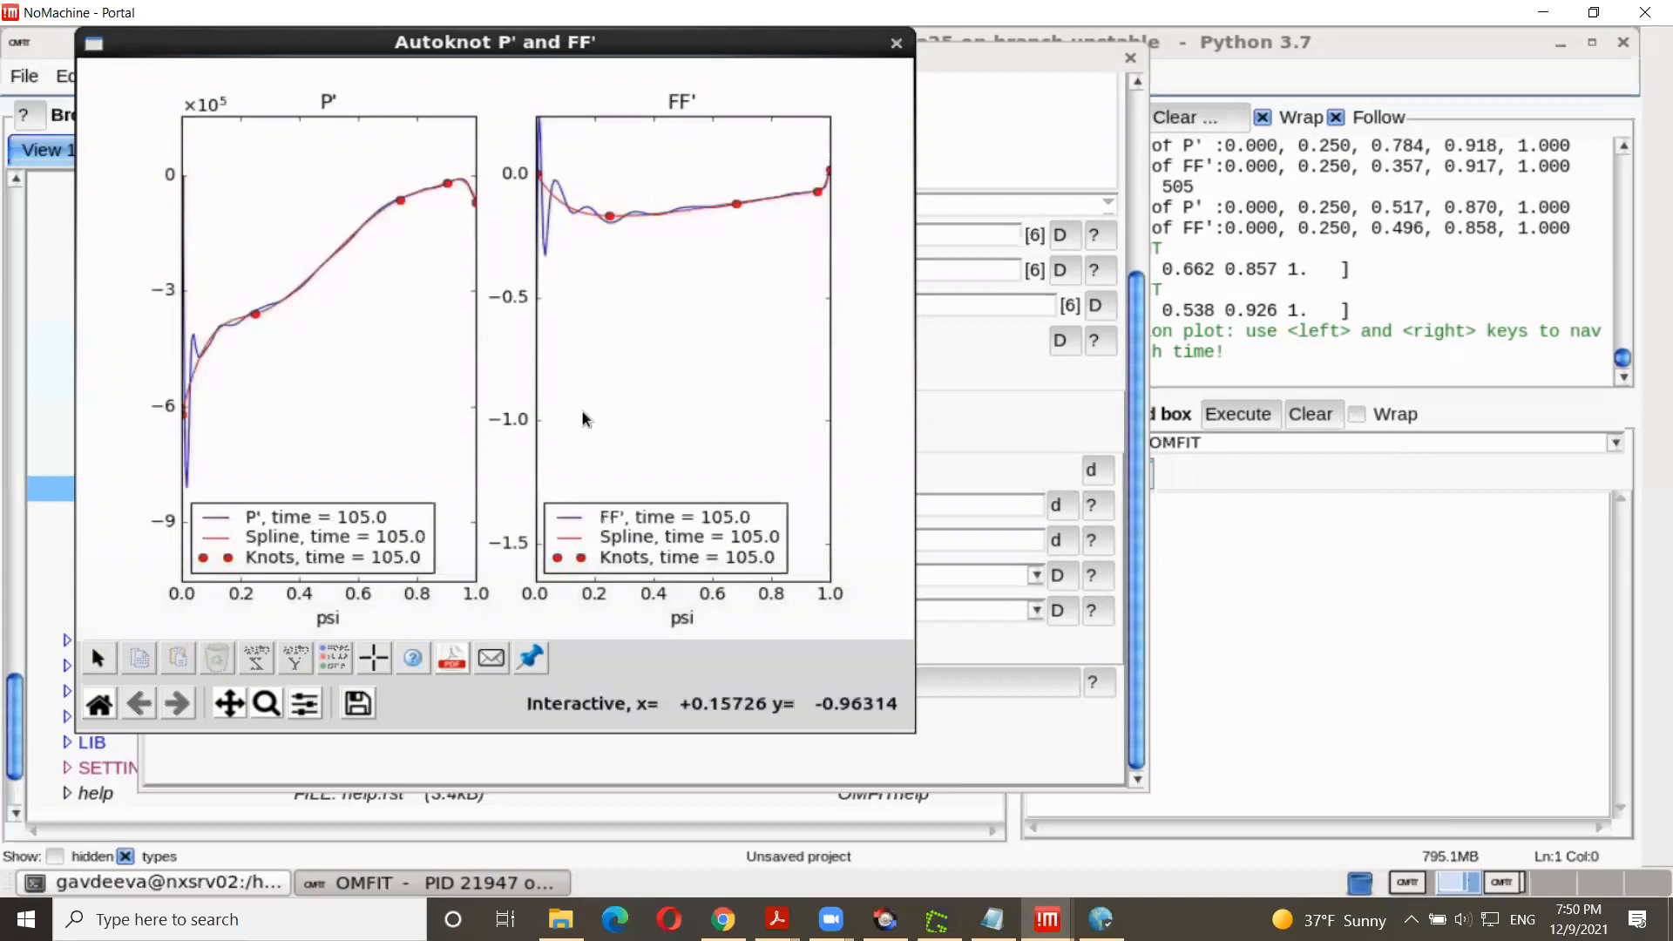
key(Right)
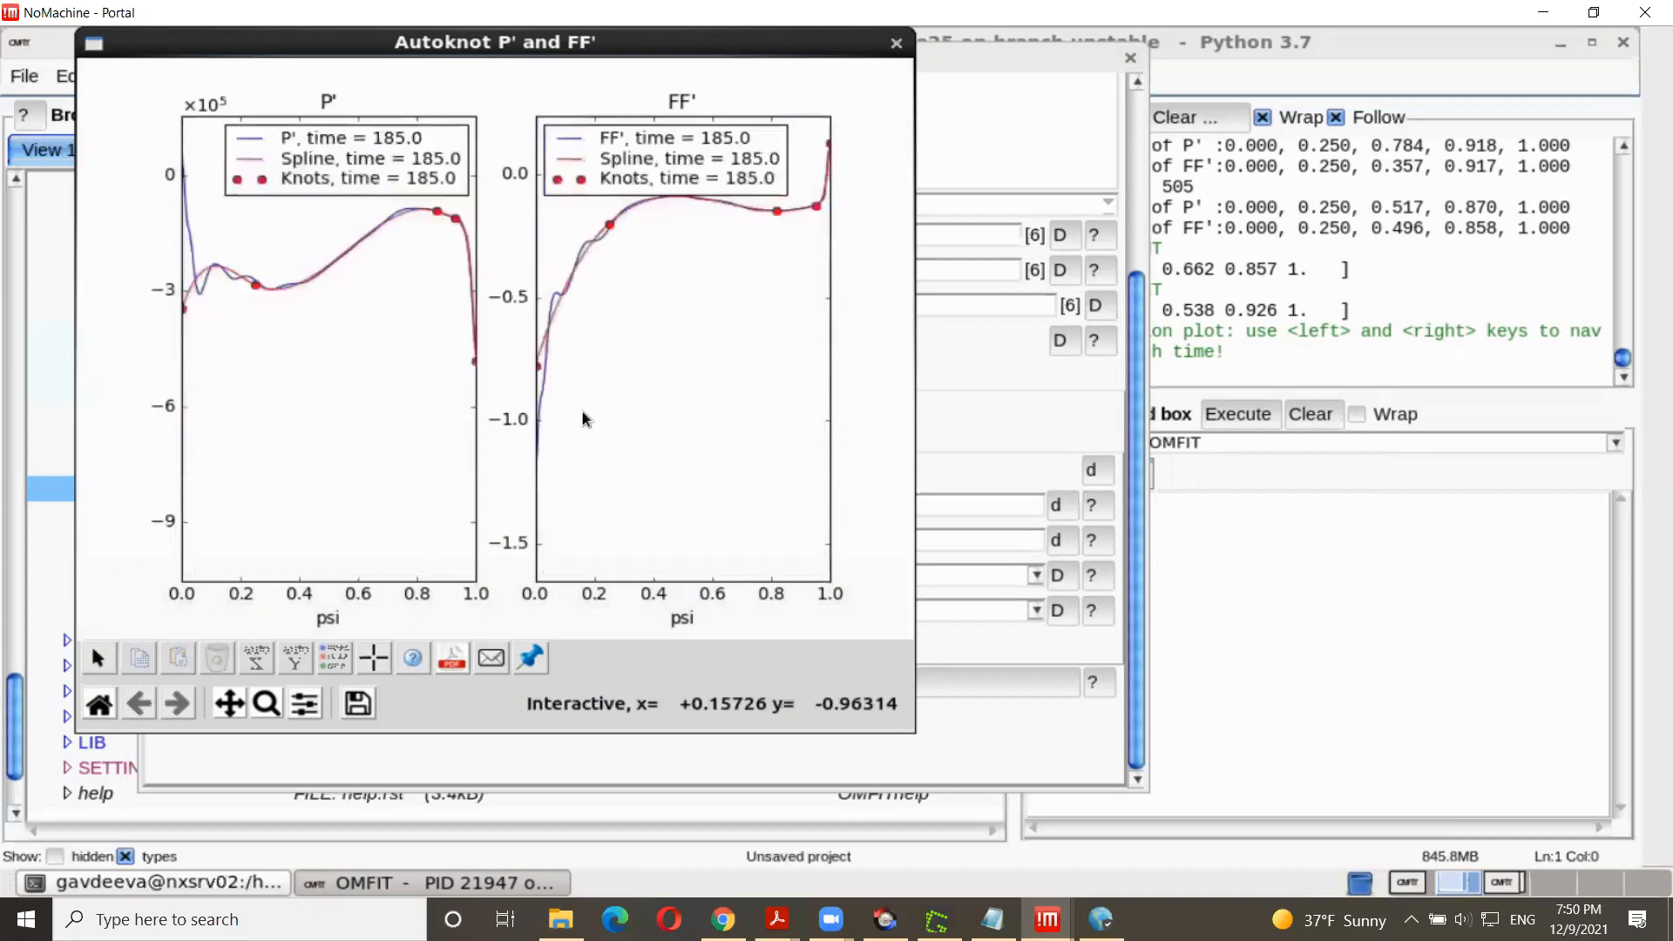
key(Right)
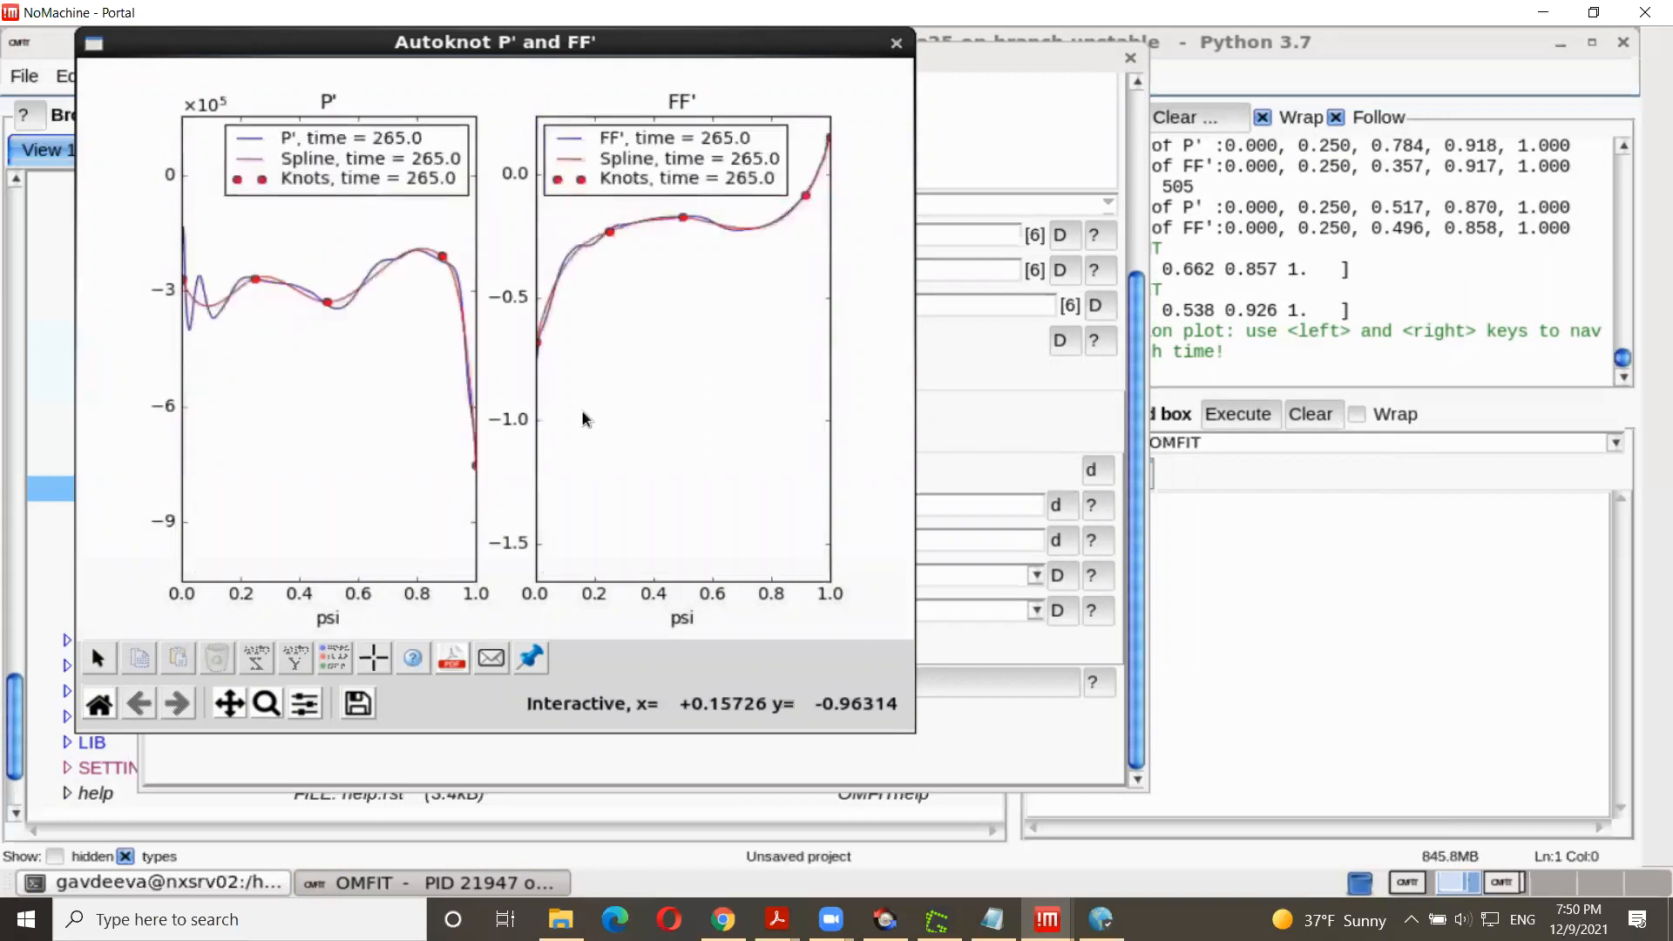
key(Right)
drag(577, 38, 1122, 26)
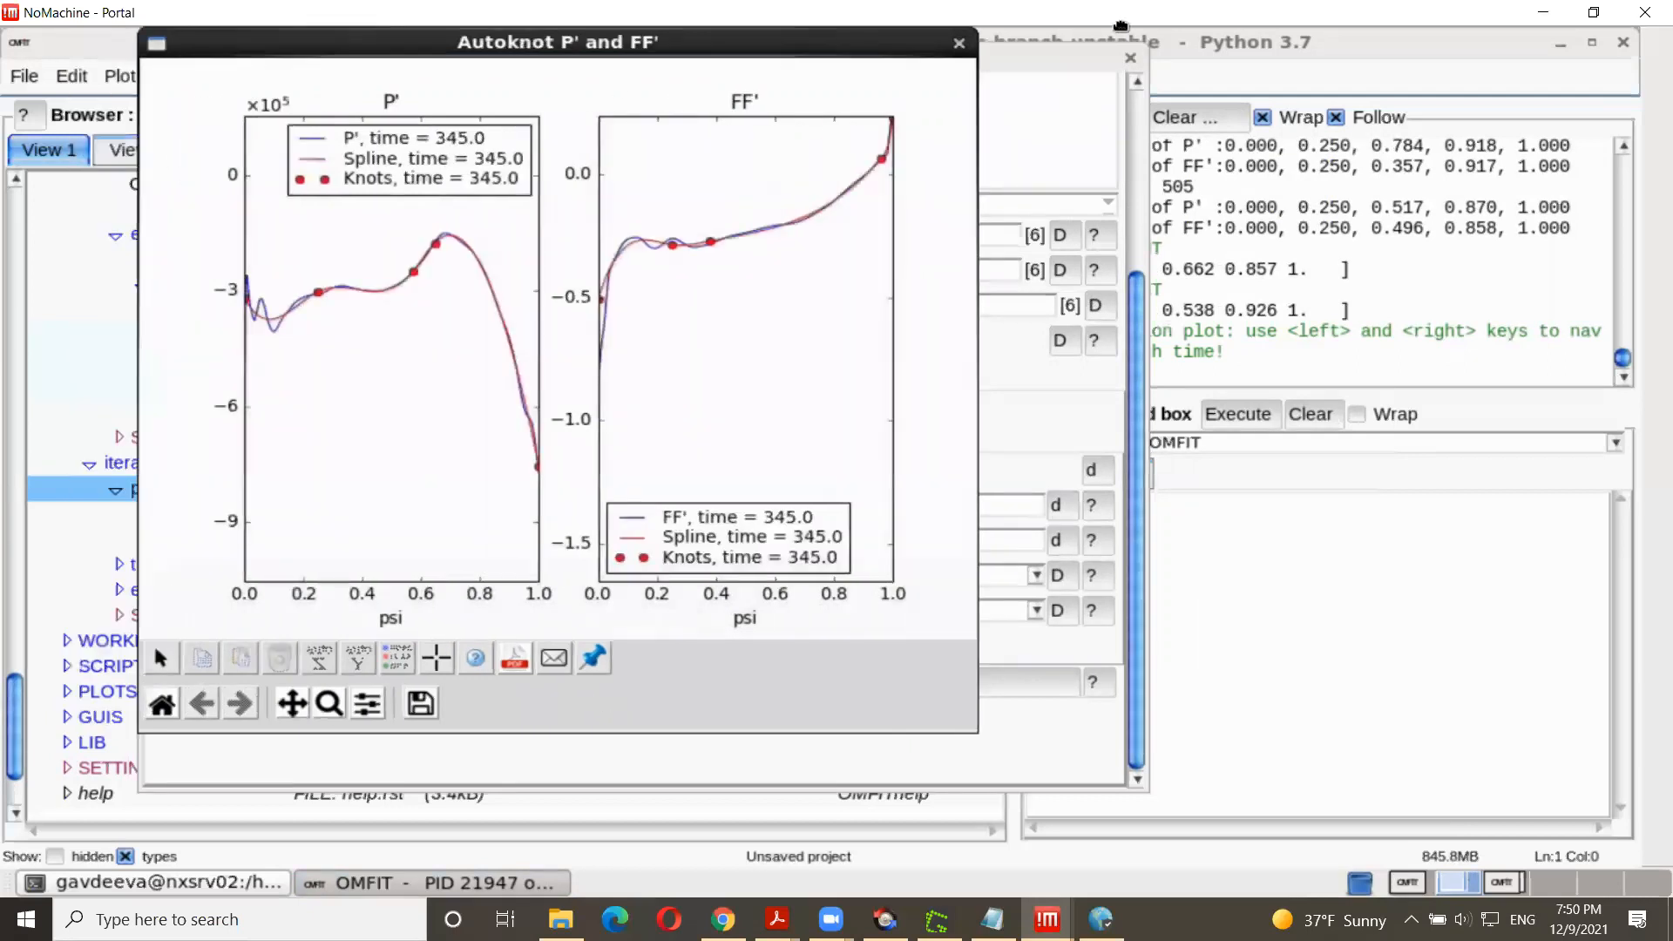
double_click(741, 46)
click(1431, 35)
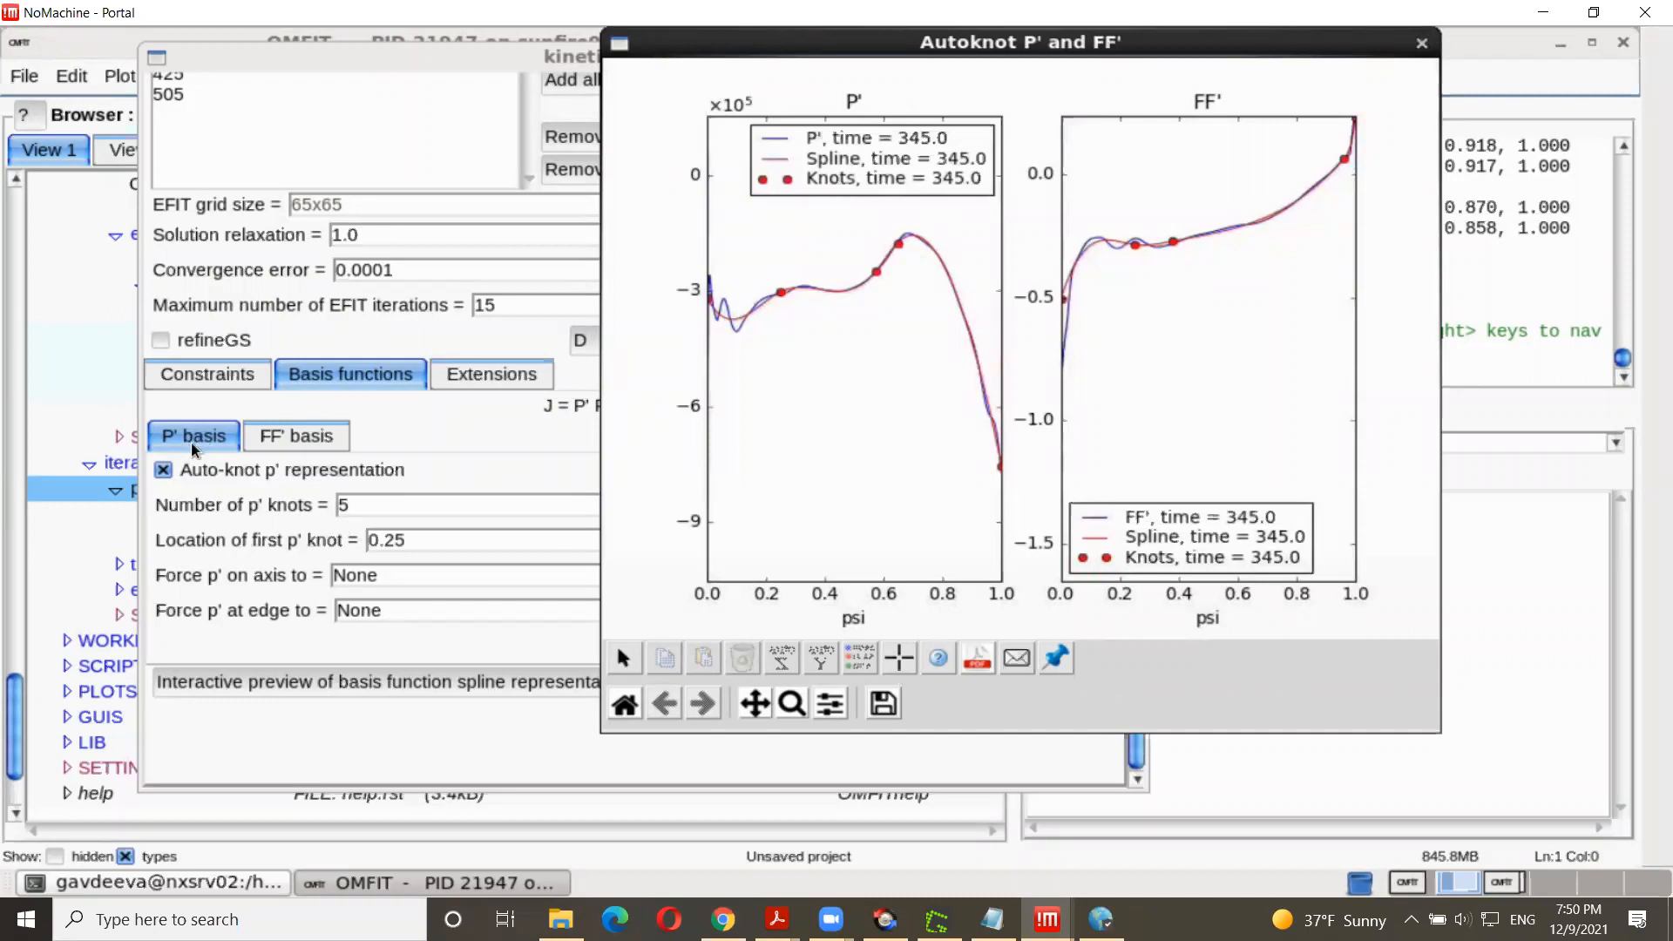
click(280, 432)
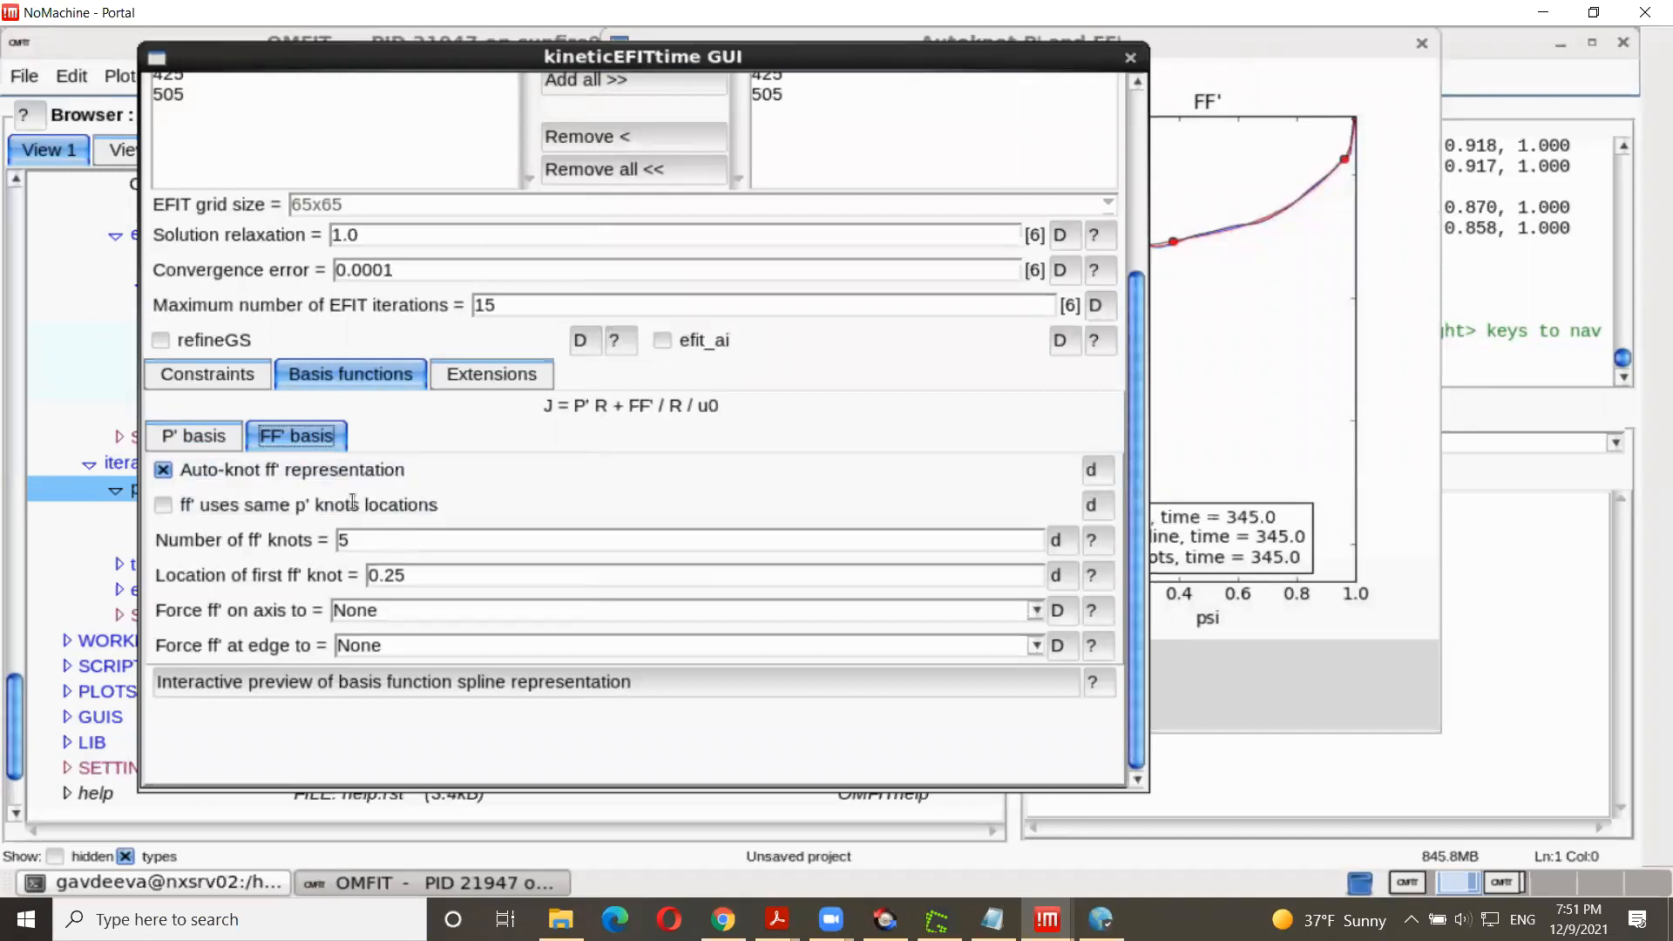
Step: Disable the auto-knot FF' representation, close the old spline preview, and set the FF' knot locations to [0.0, 0.4, 0.7, 1.0]
click(175, 476)
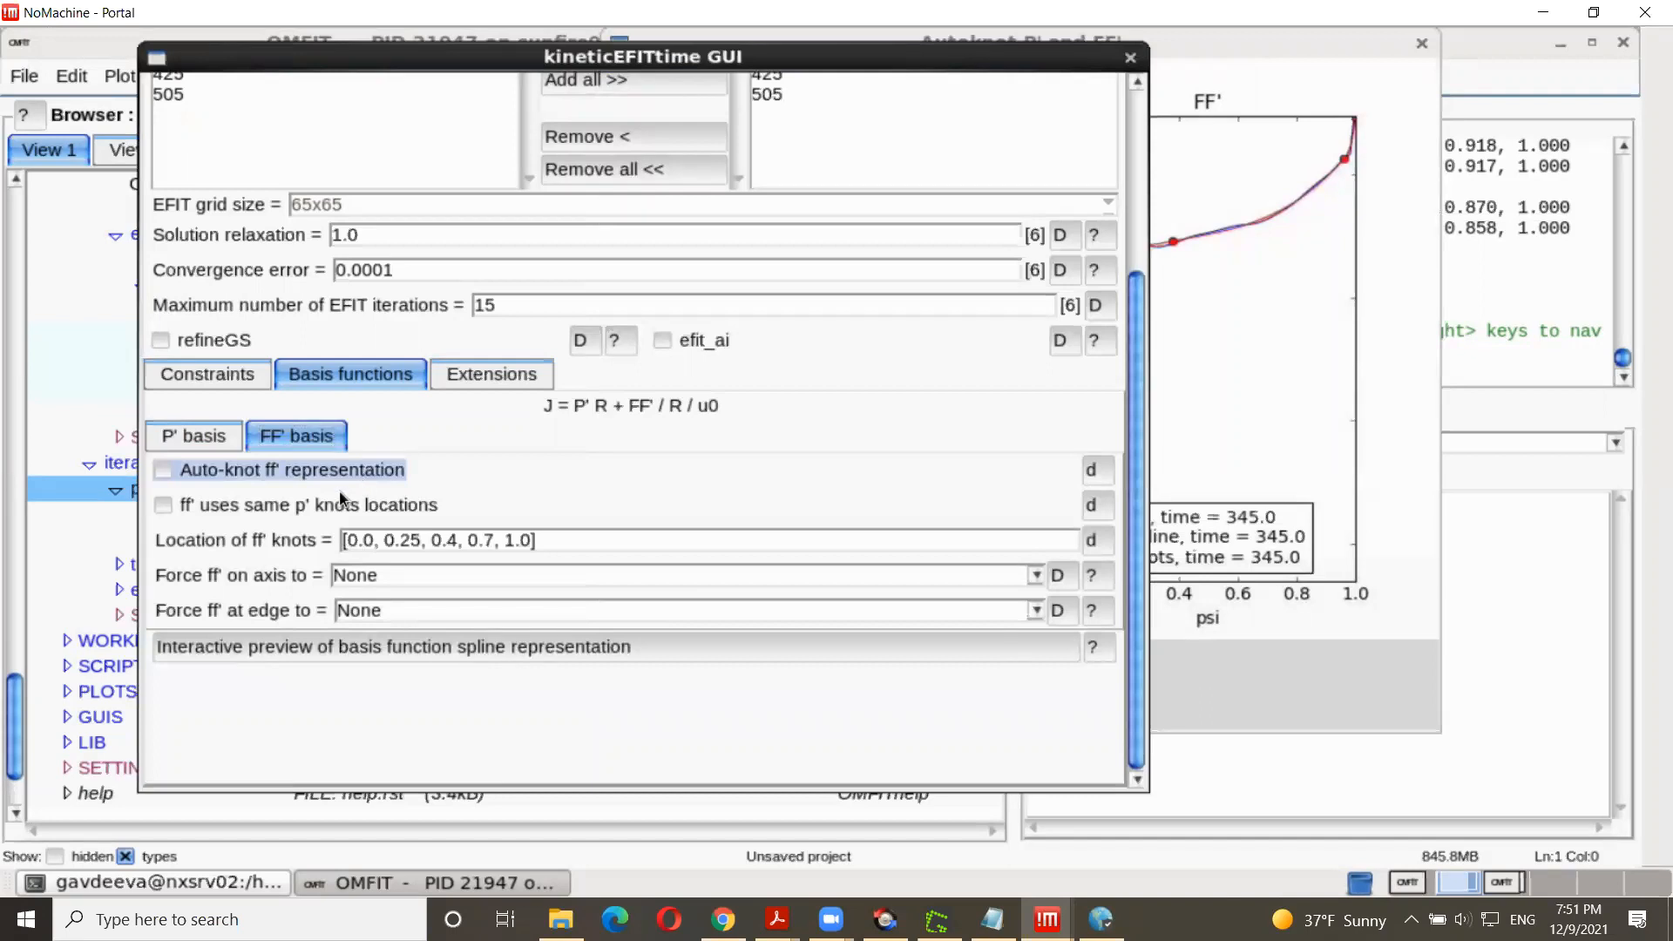
click(1273, 51)
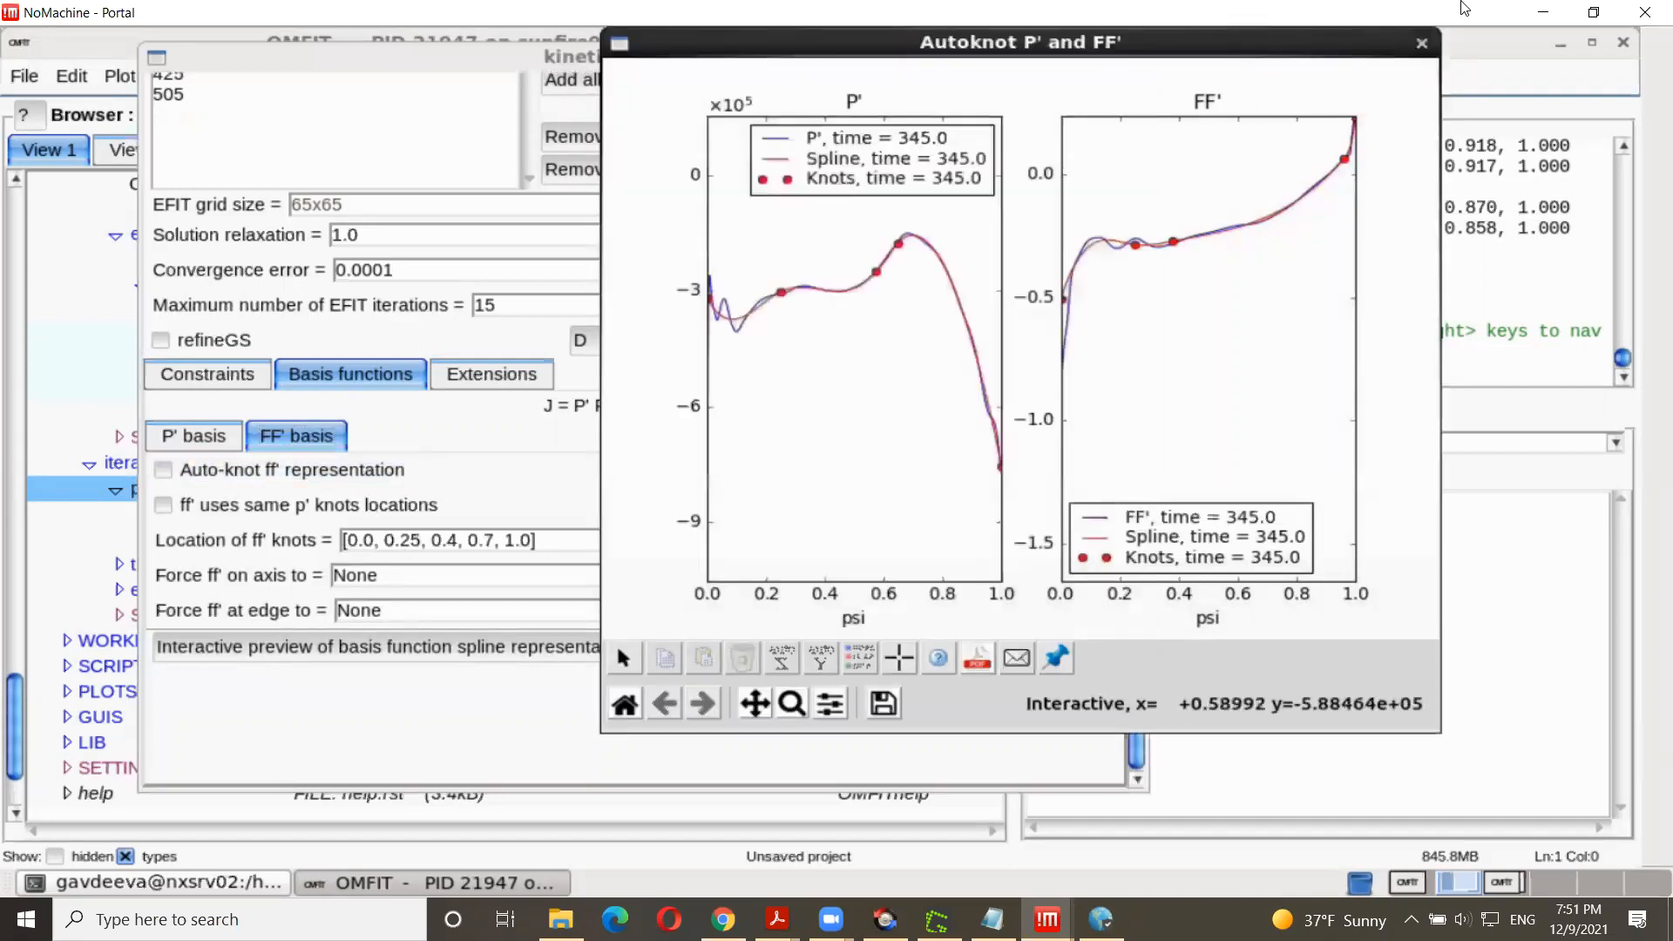
click(1423, 43)
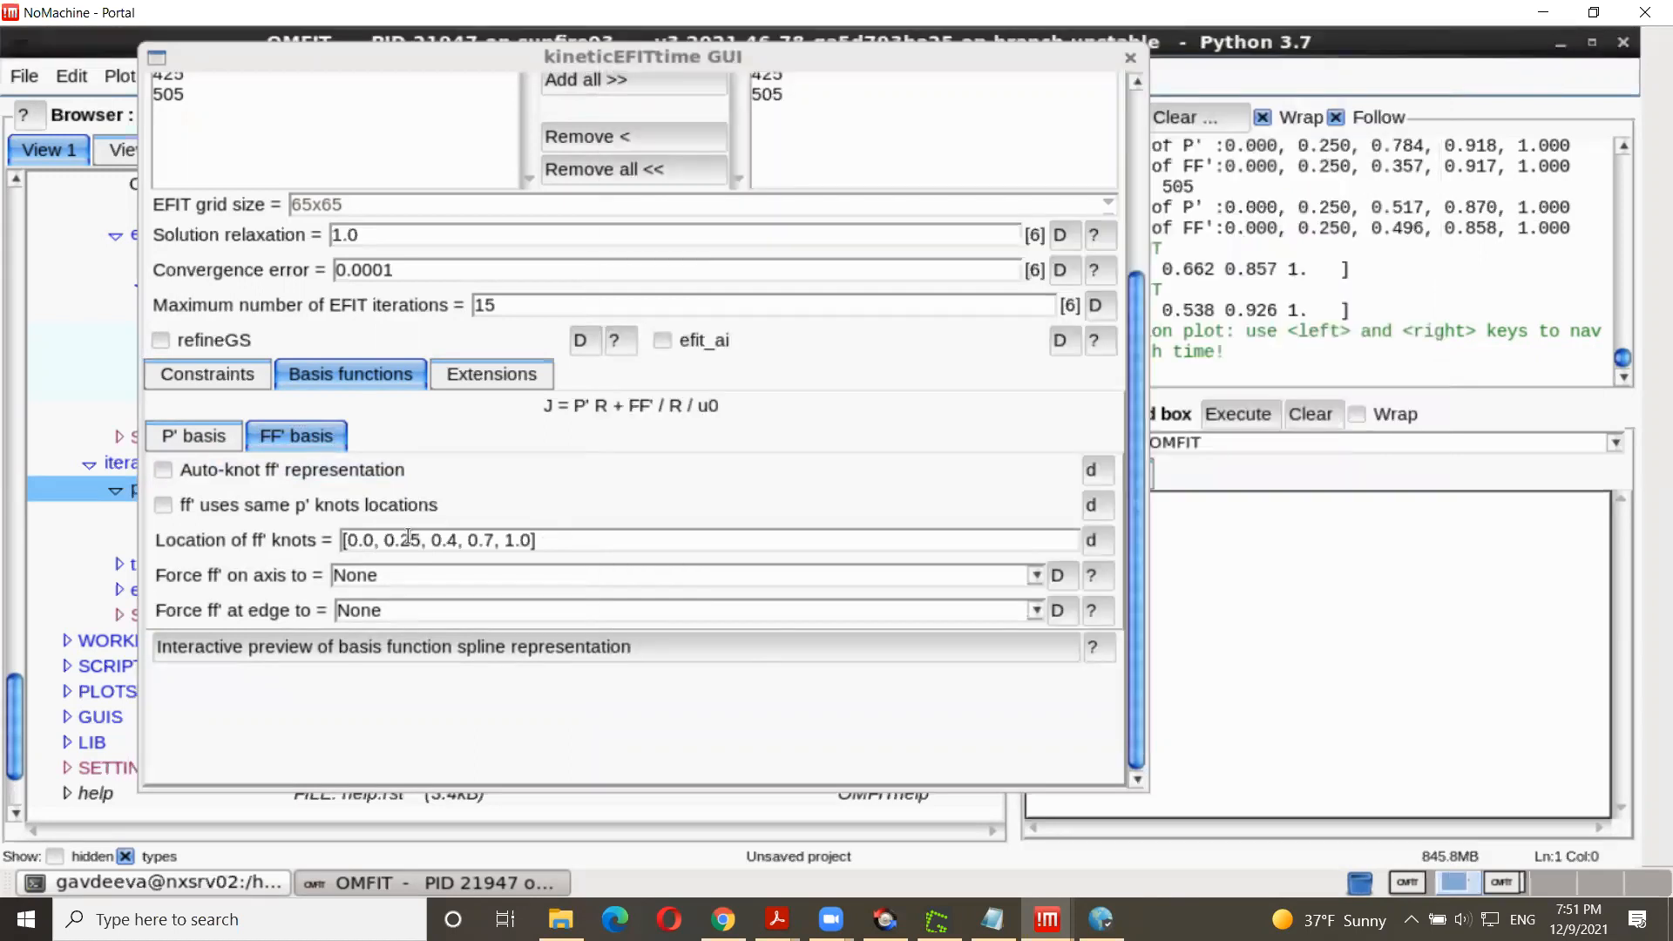
drag(385, 540, 423, 542)
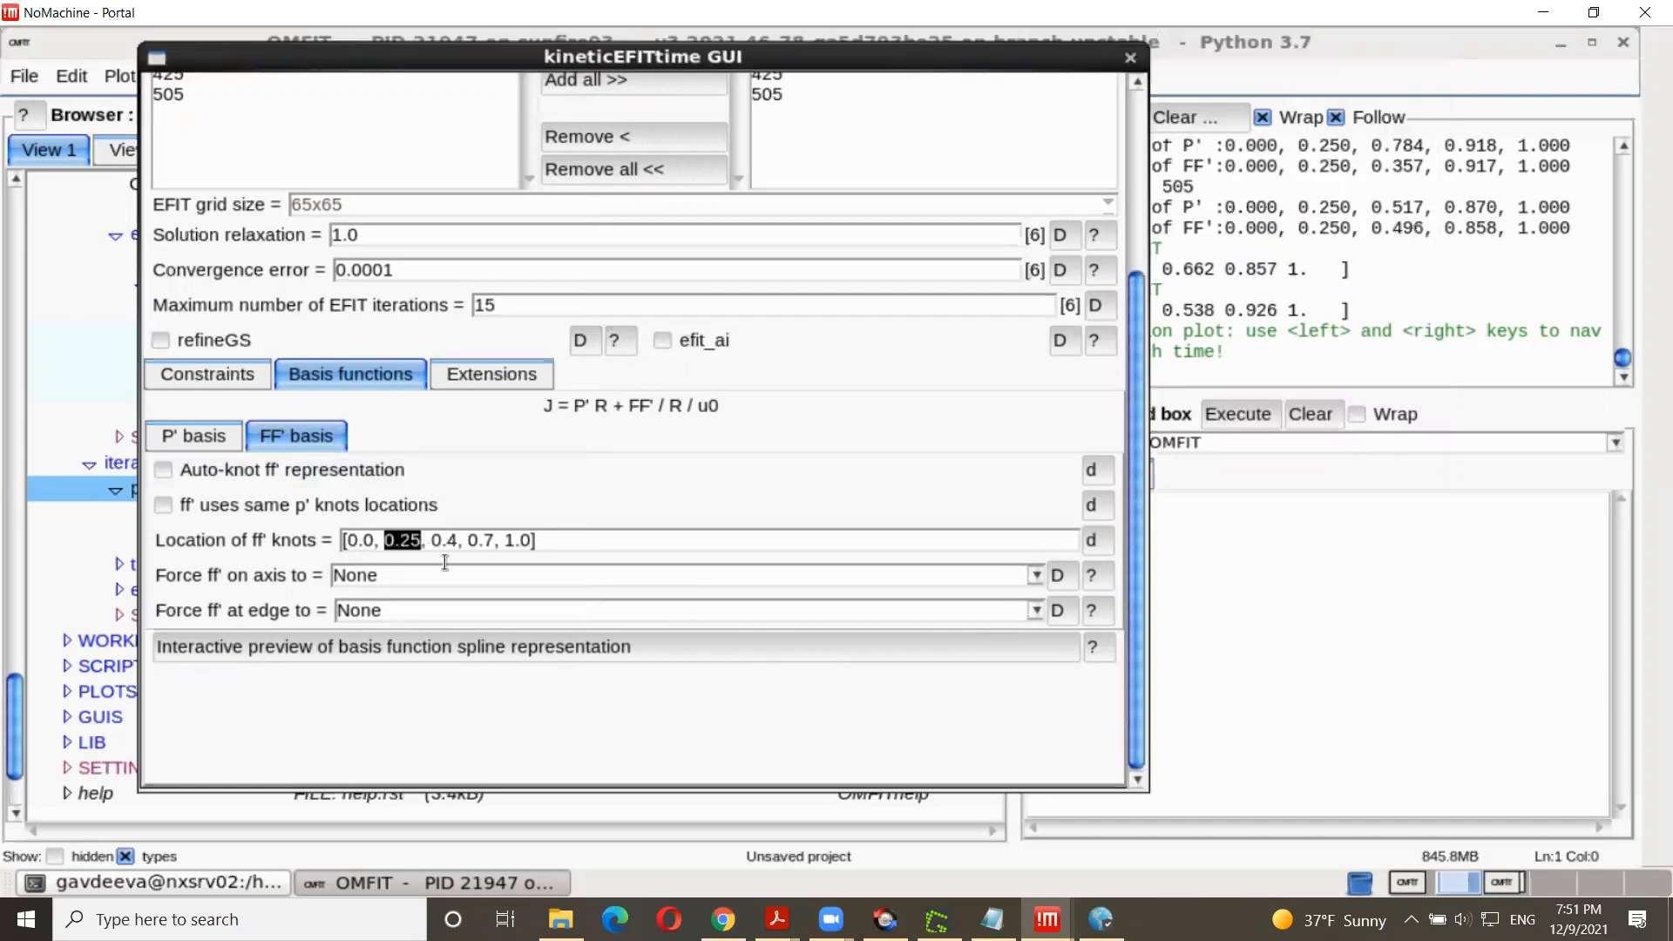
key(BackSpace)
key(Delete)
key(Delete)
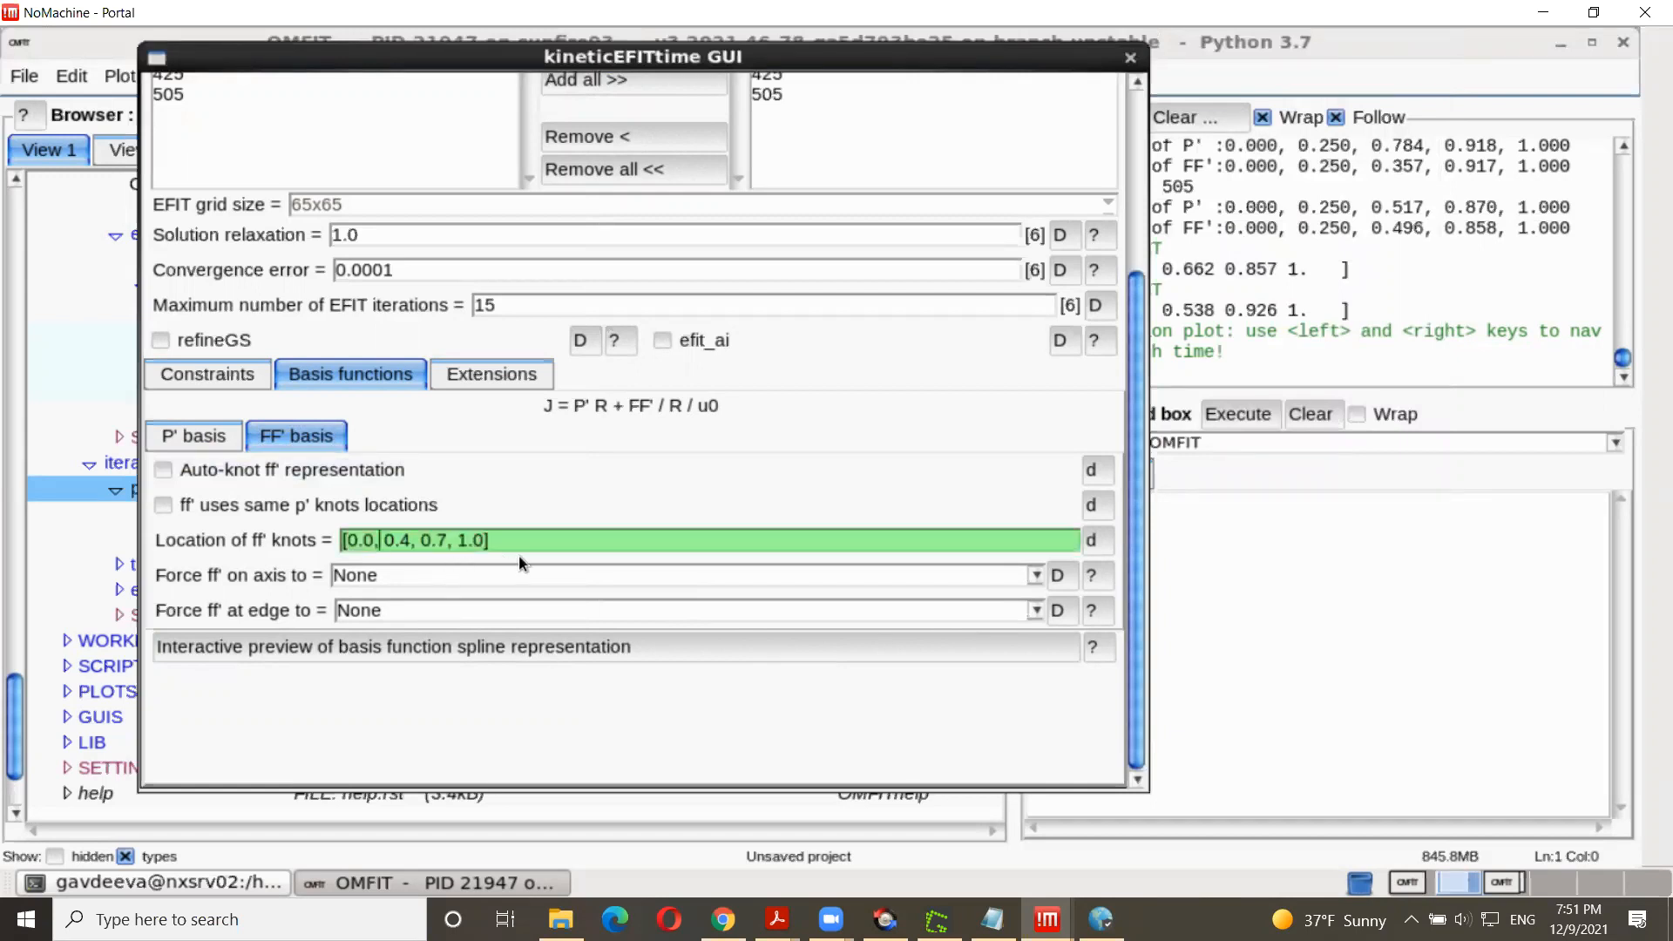
key(Return)
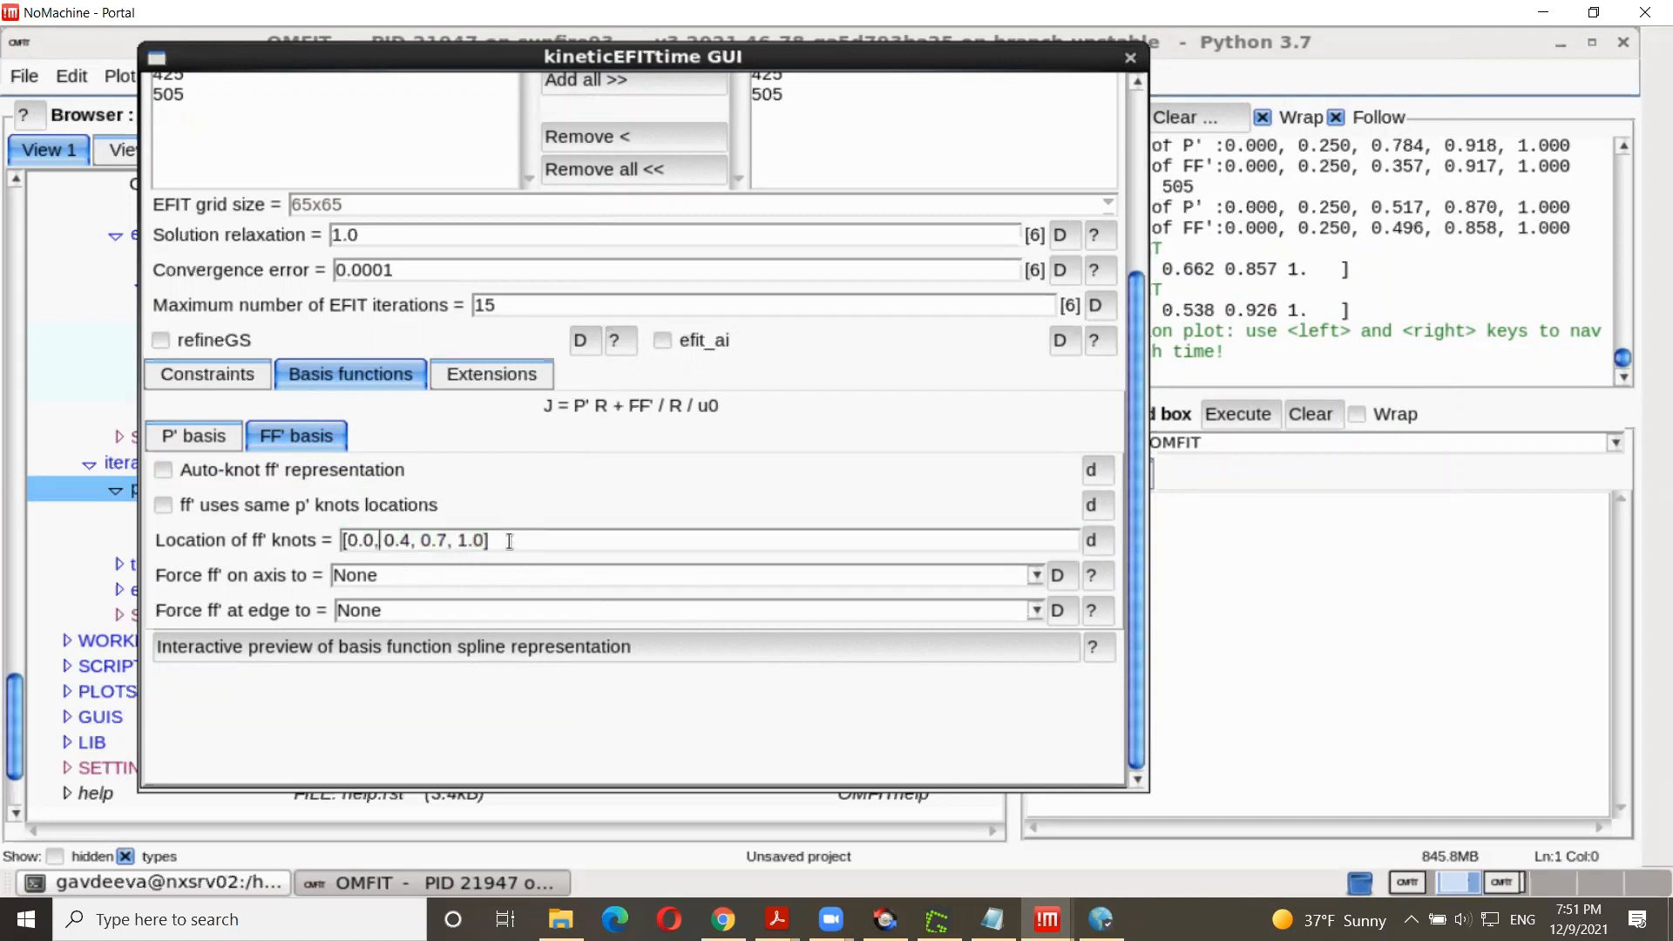
Step: Preview the basis function spline representation with the manually defined FF' knots and close the plot
click(430, 646)
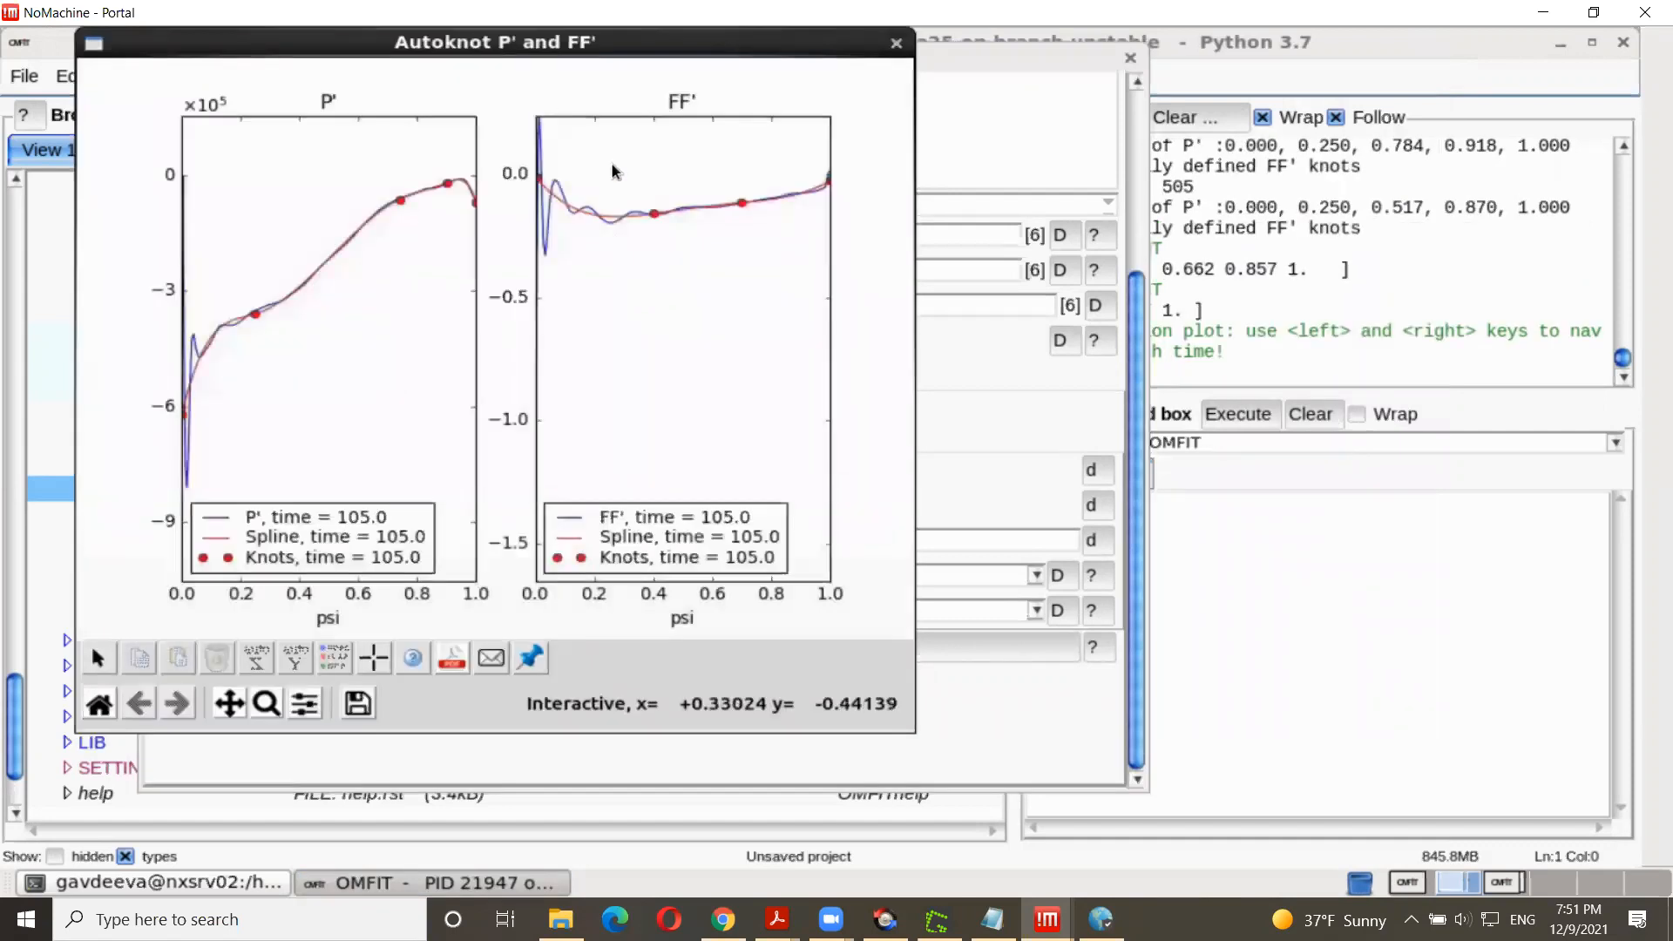
drag(732, 43, 1317, 29)
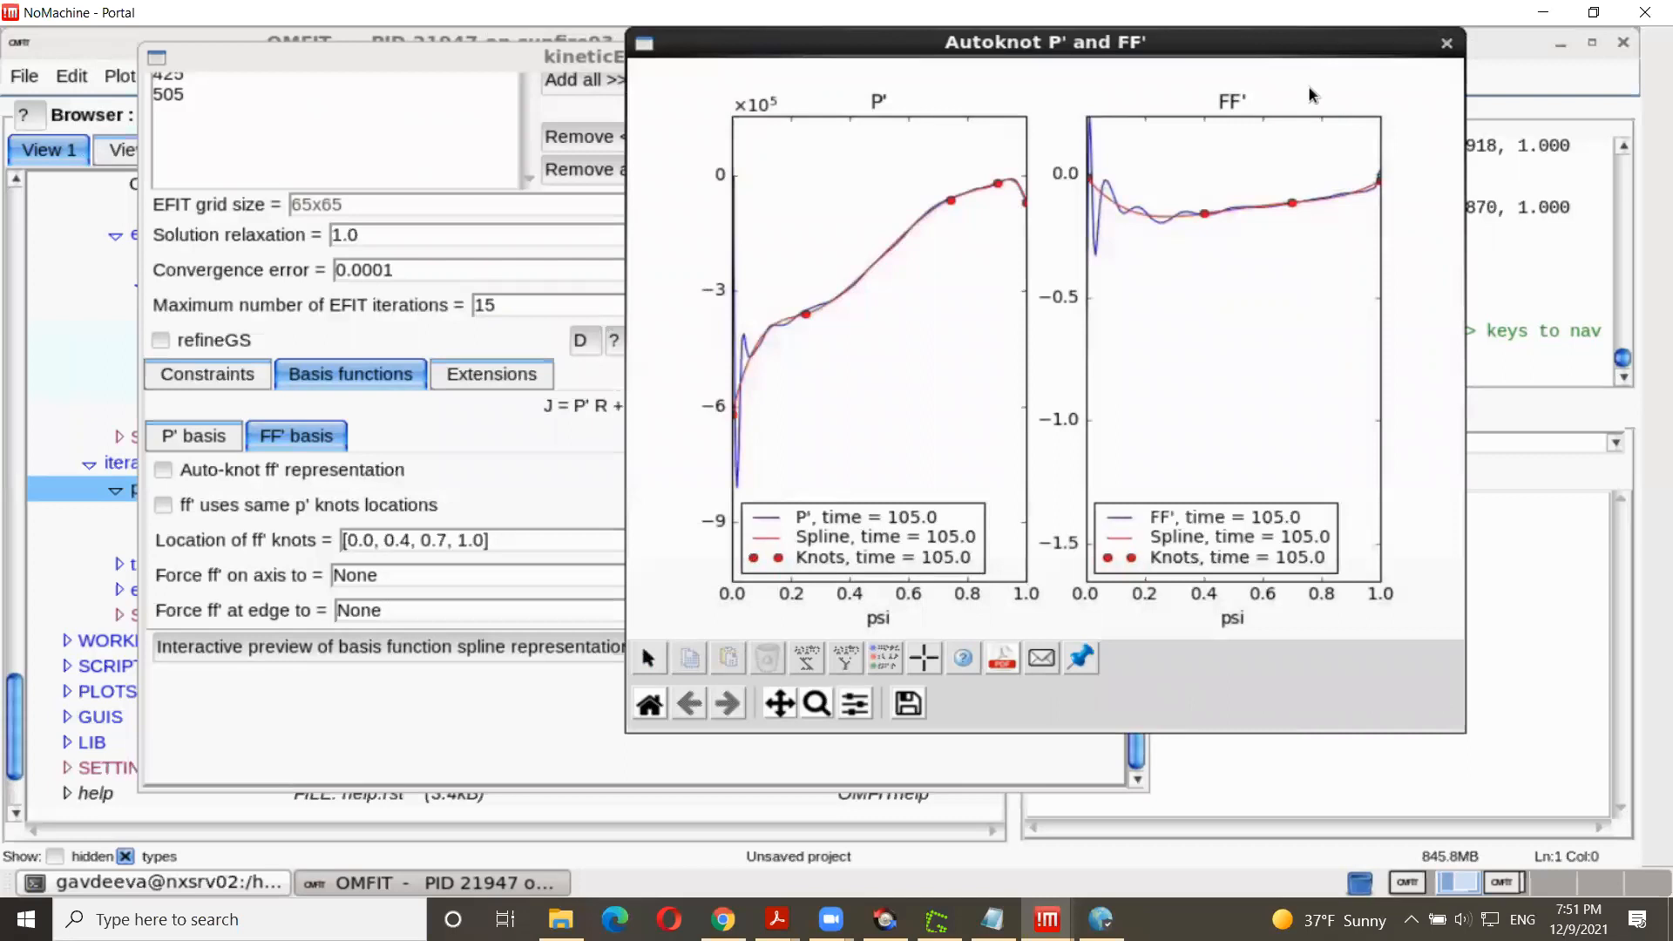
click(1446, 43)
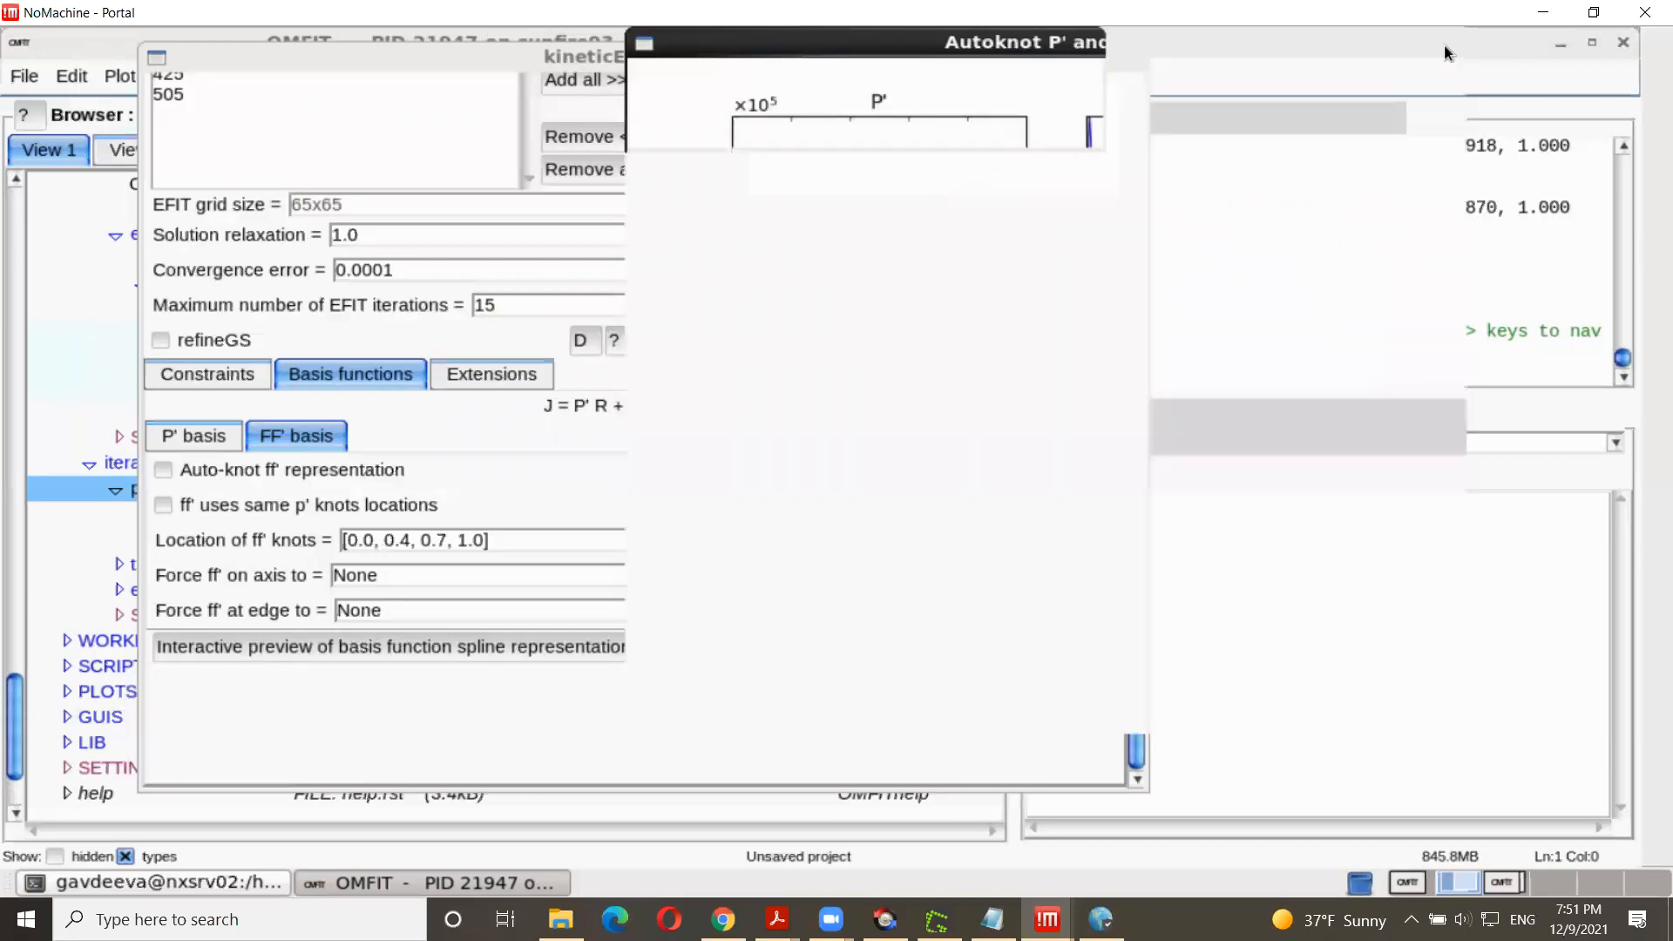
Step: Select iteration_1 for plotting, plot its g-files for all times, and close the figure after inspecting it
scroll(1110, 413, up, 5)
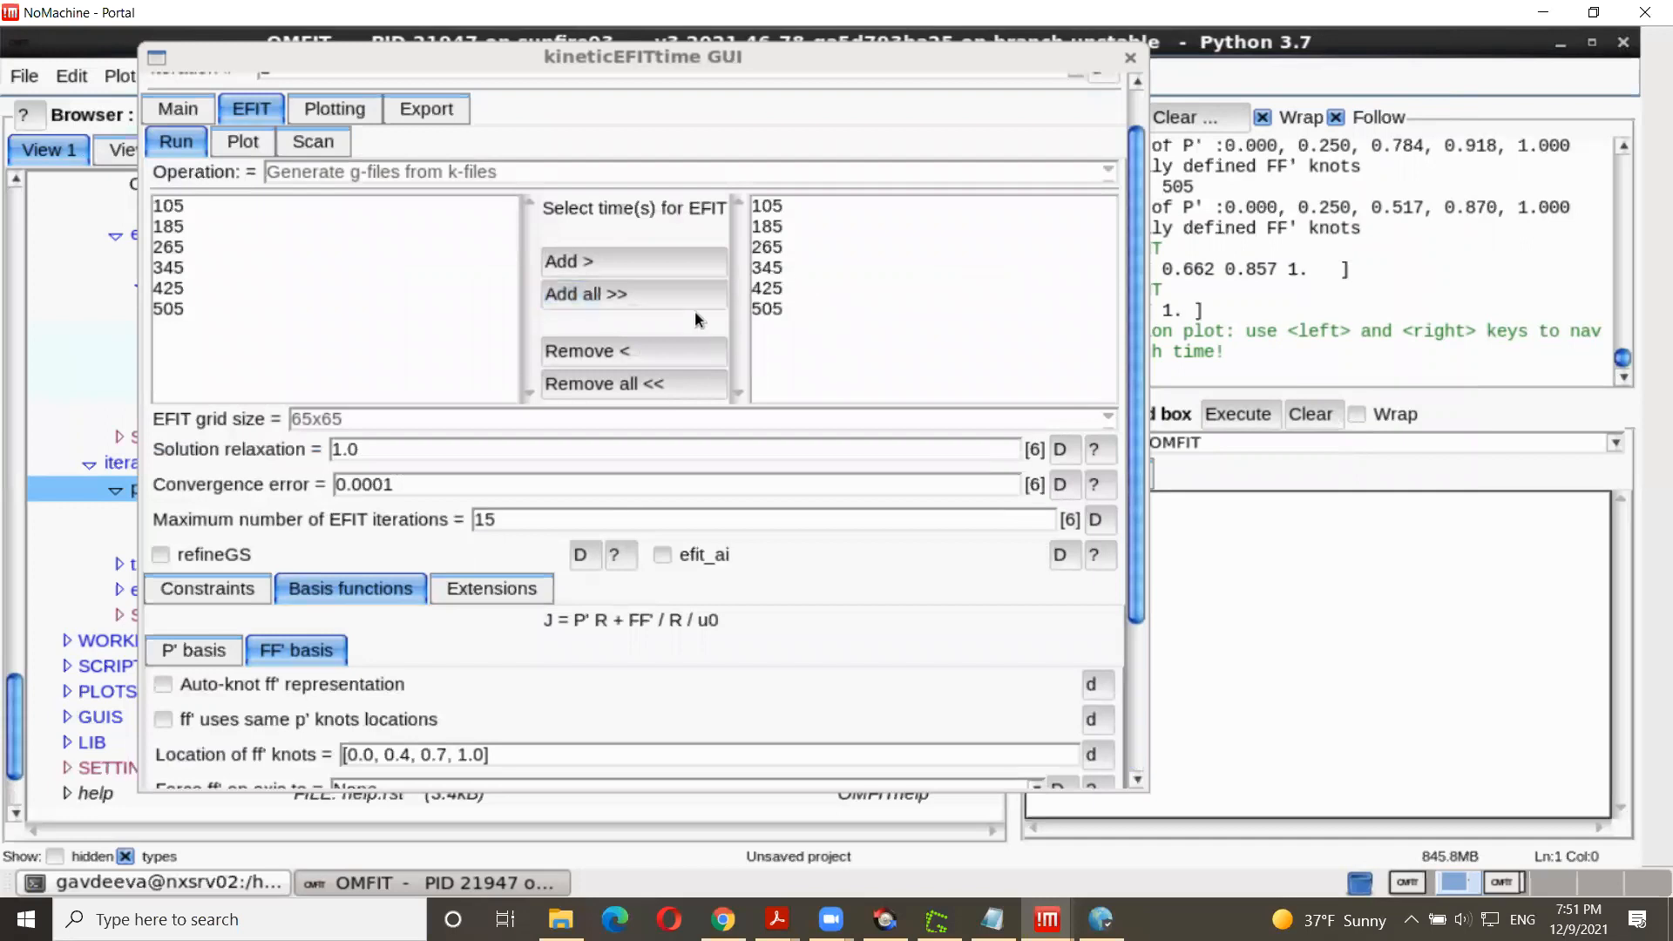
click(335, 109)
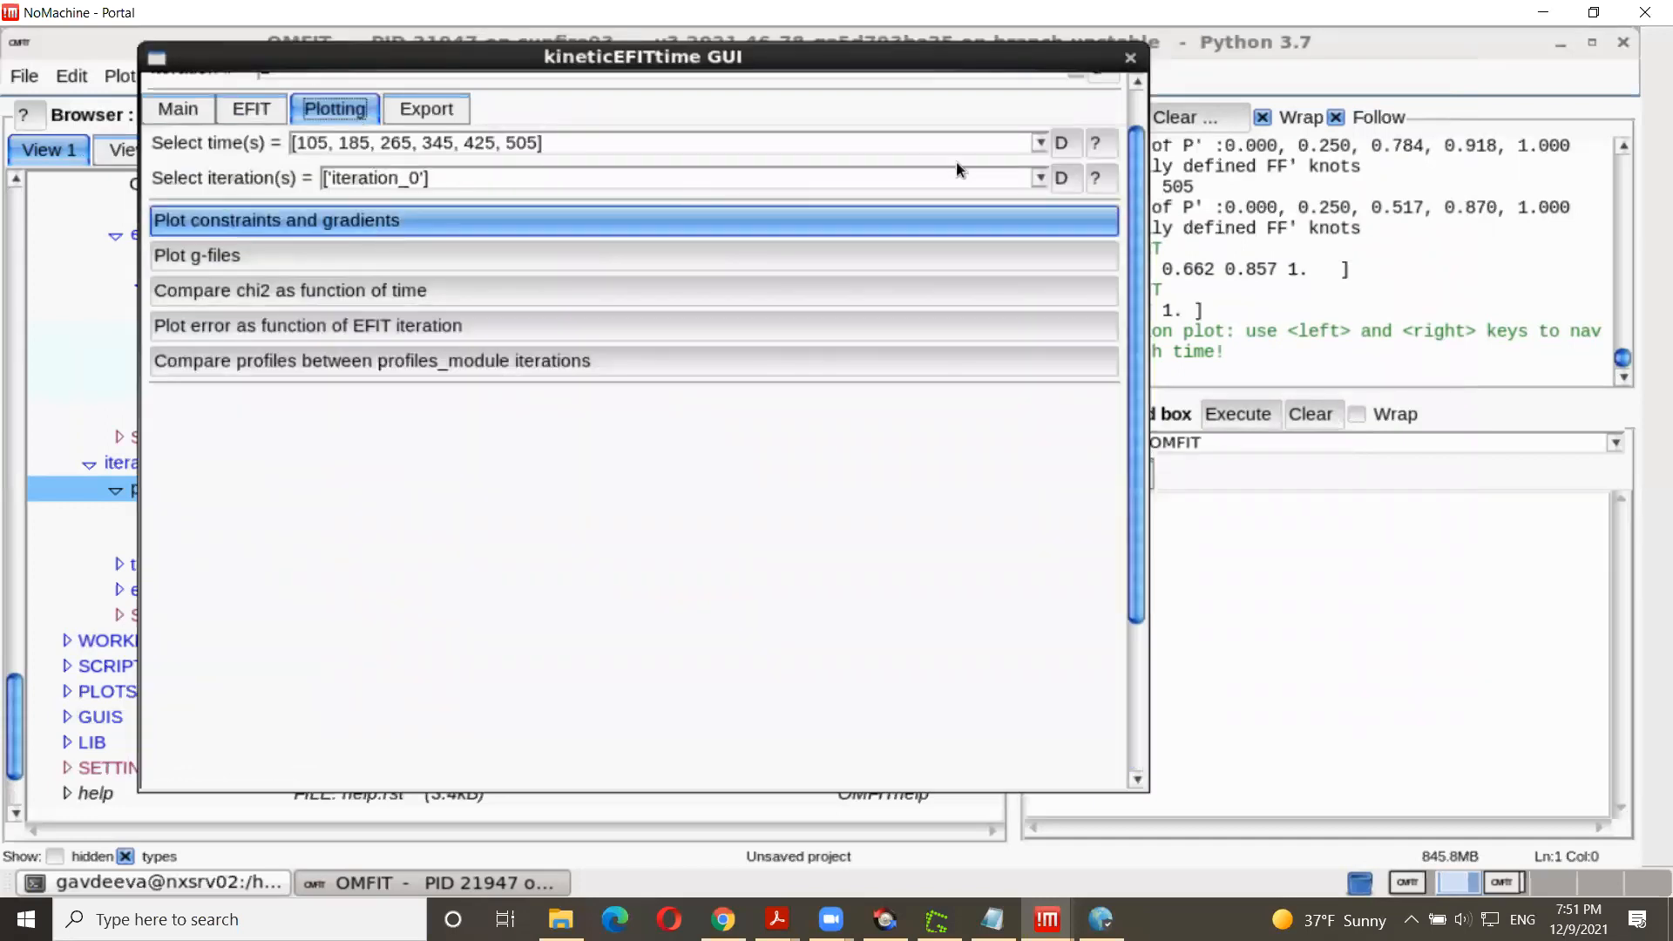
click(1038, 177)
click(379, 223)
click(211, 255)
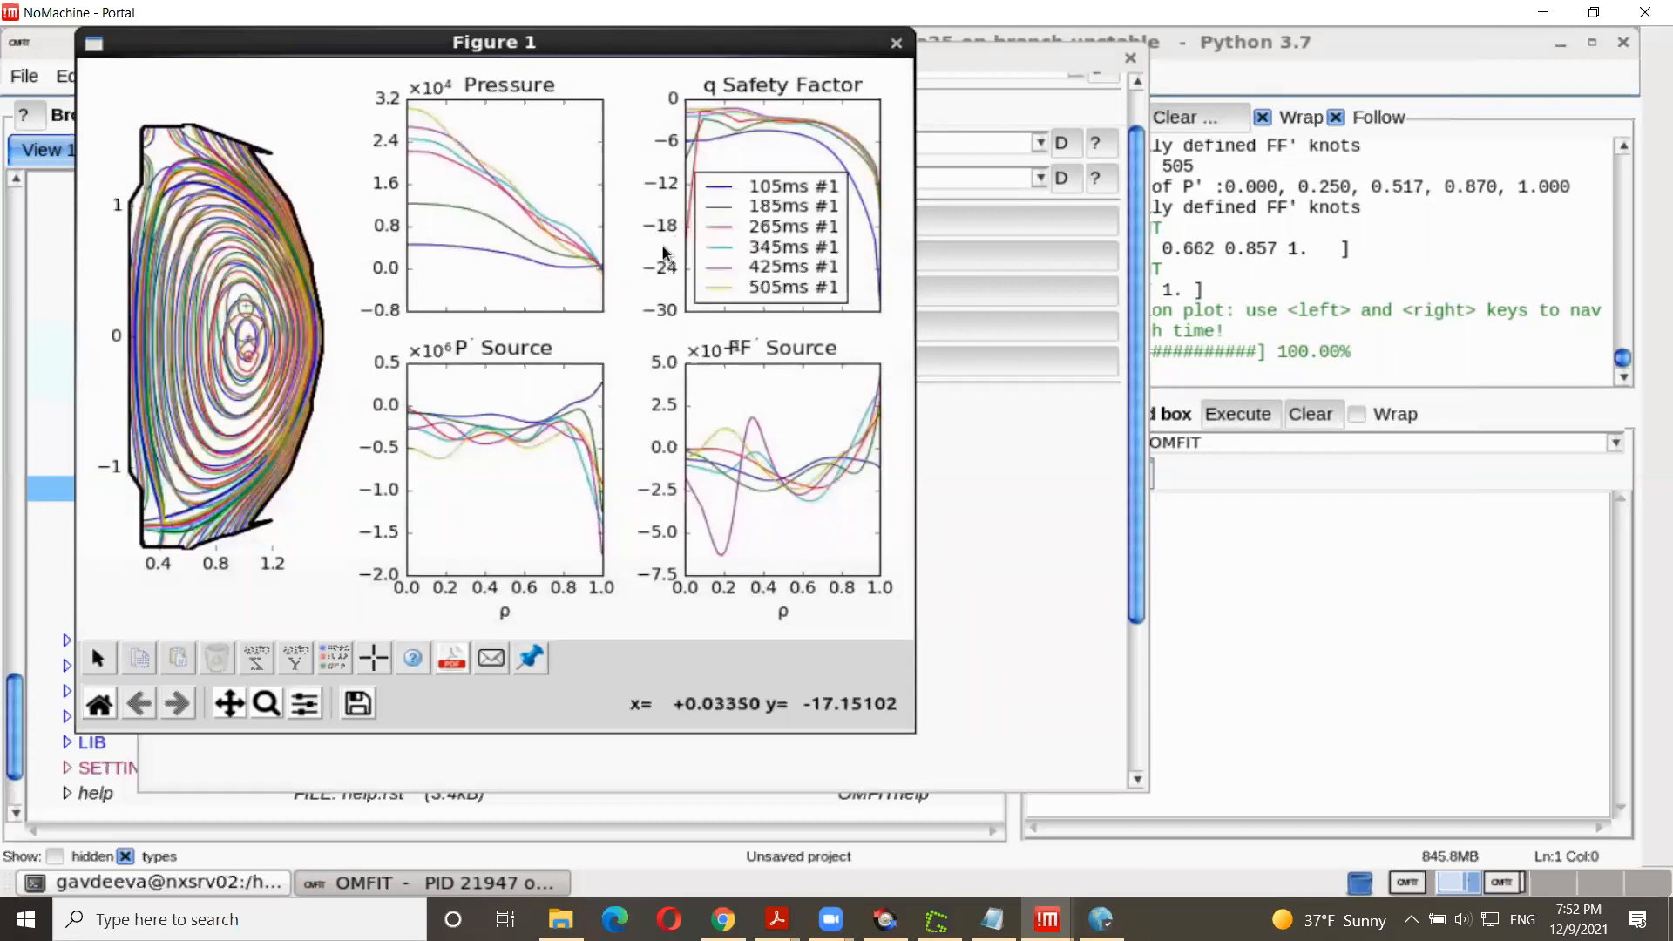
click(895, 47)
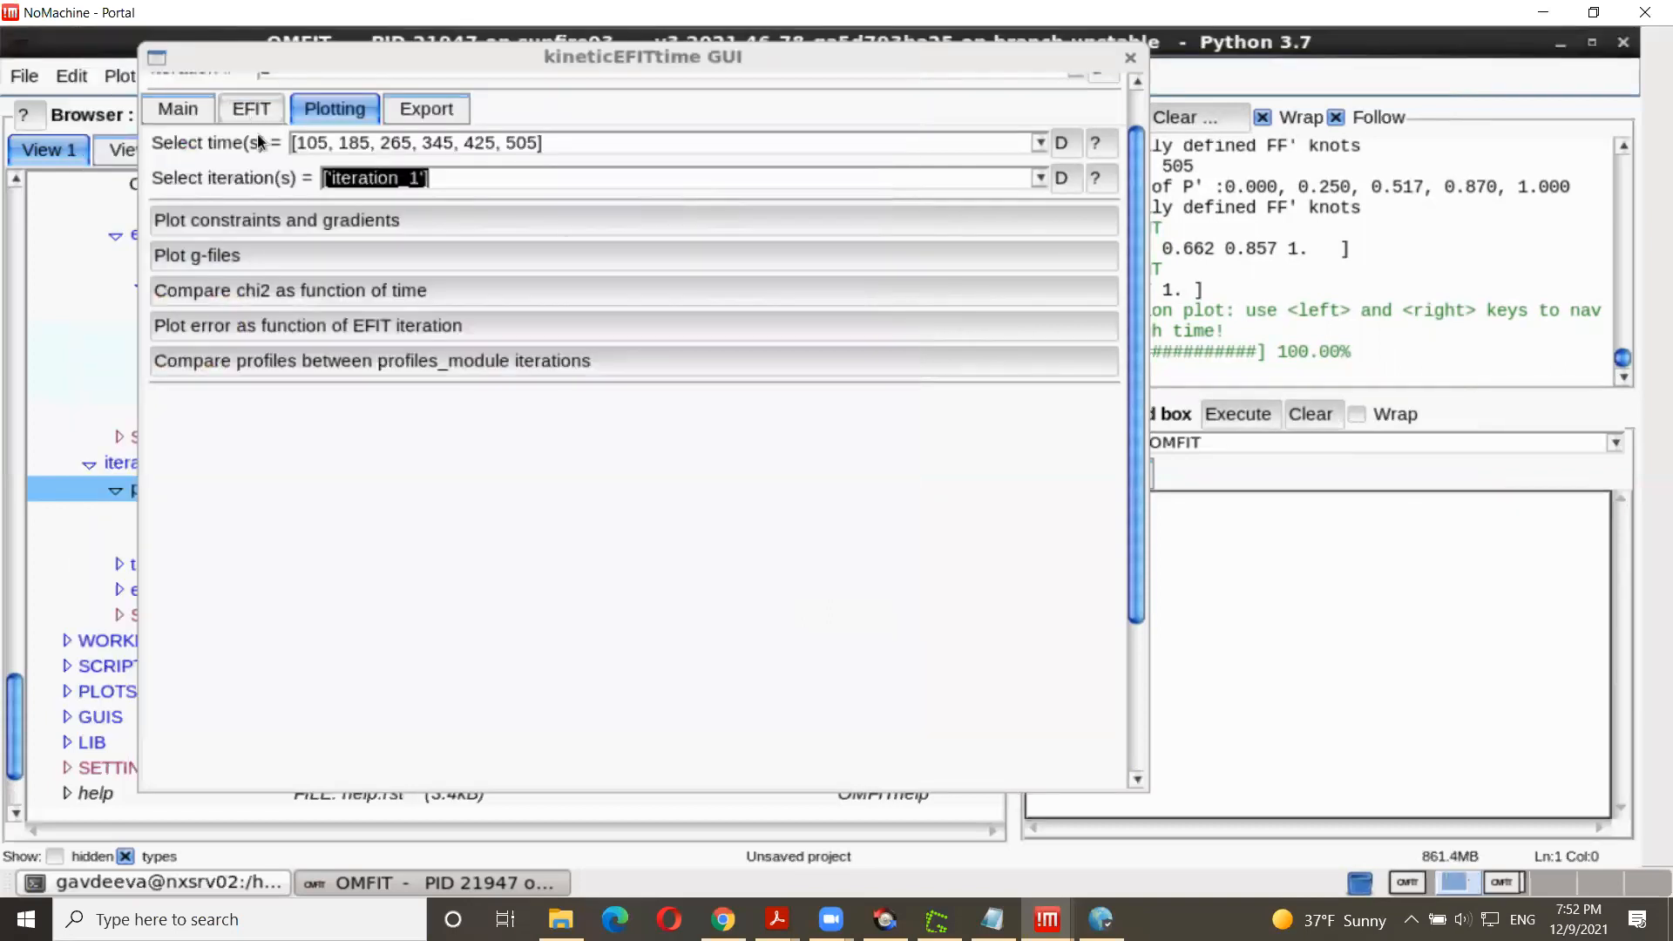
Step: Re-enable the auto-knot FF' representation in the EFIT basis functions and set the number of FF' knots to 4
click(251, 110)
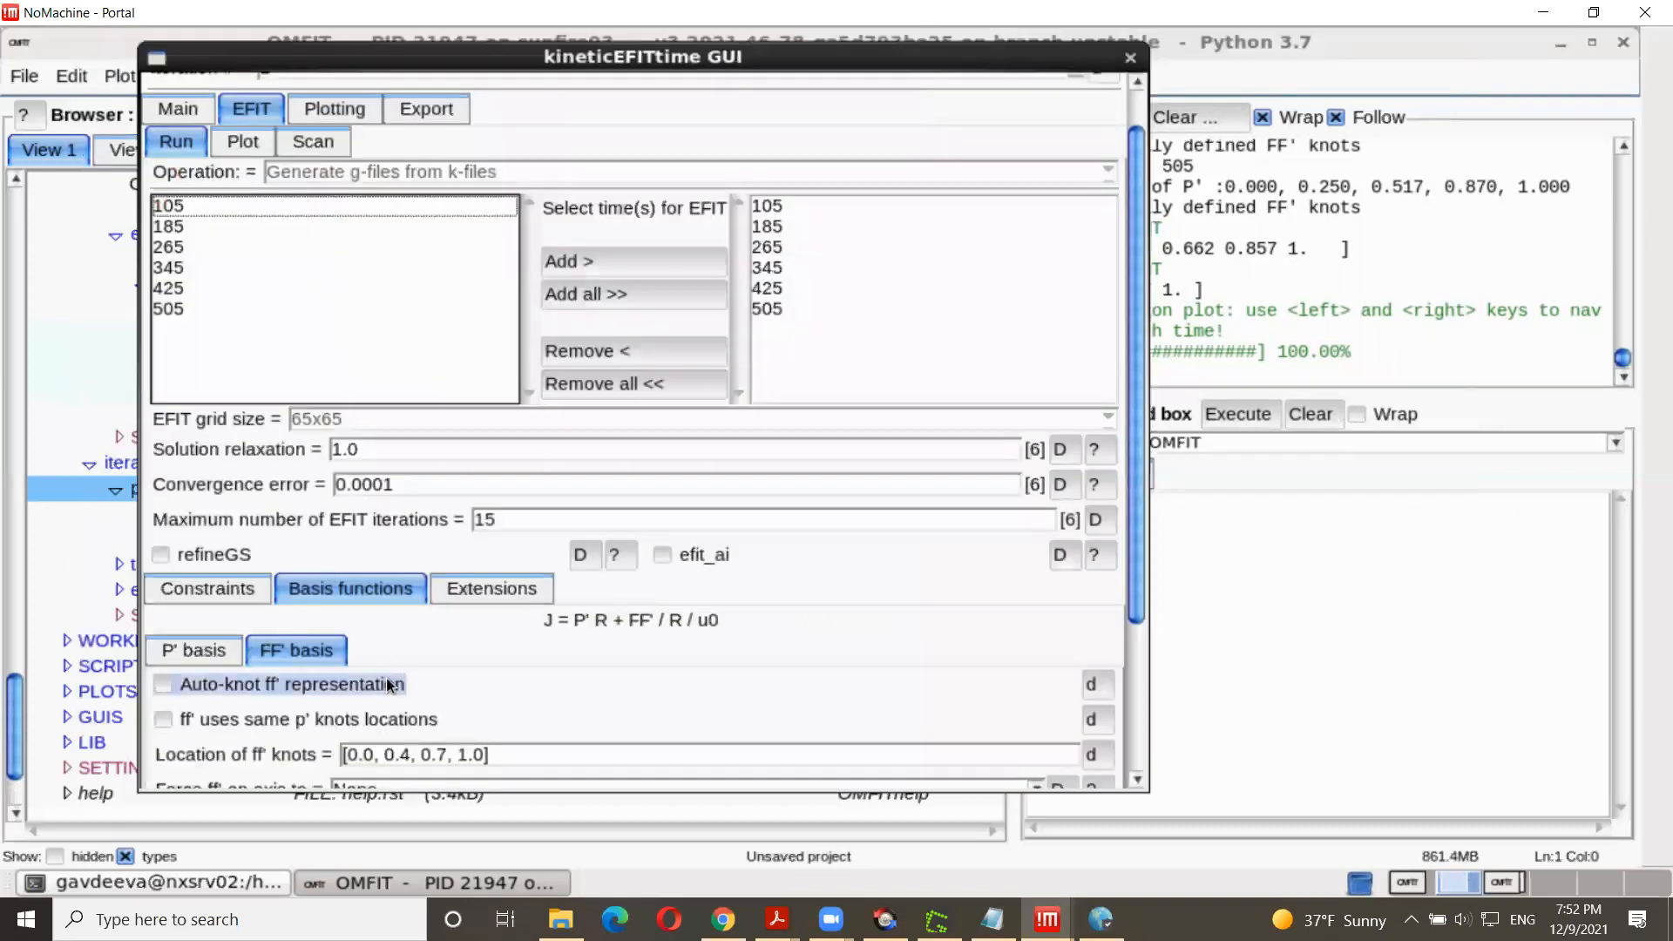
scroll(506, 620, down, 3)
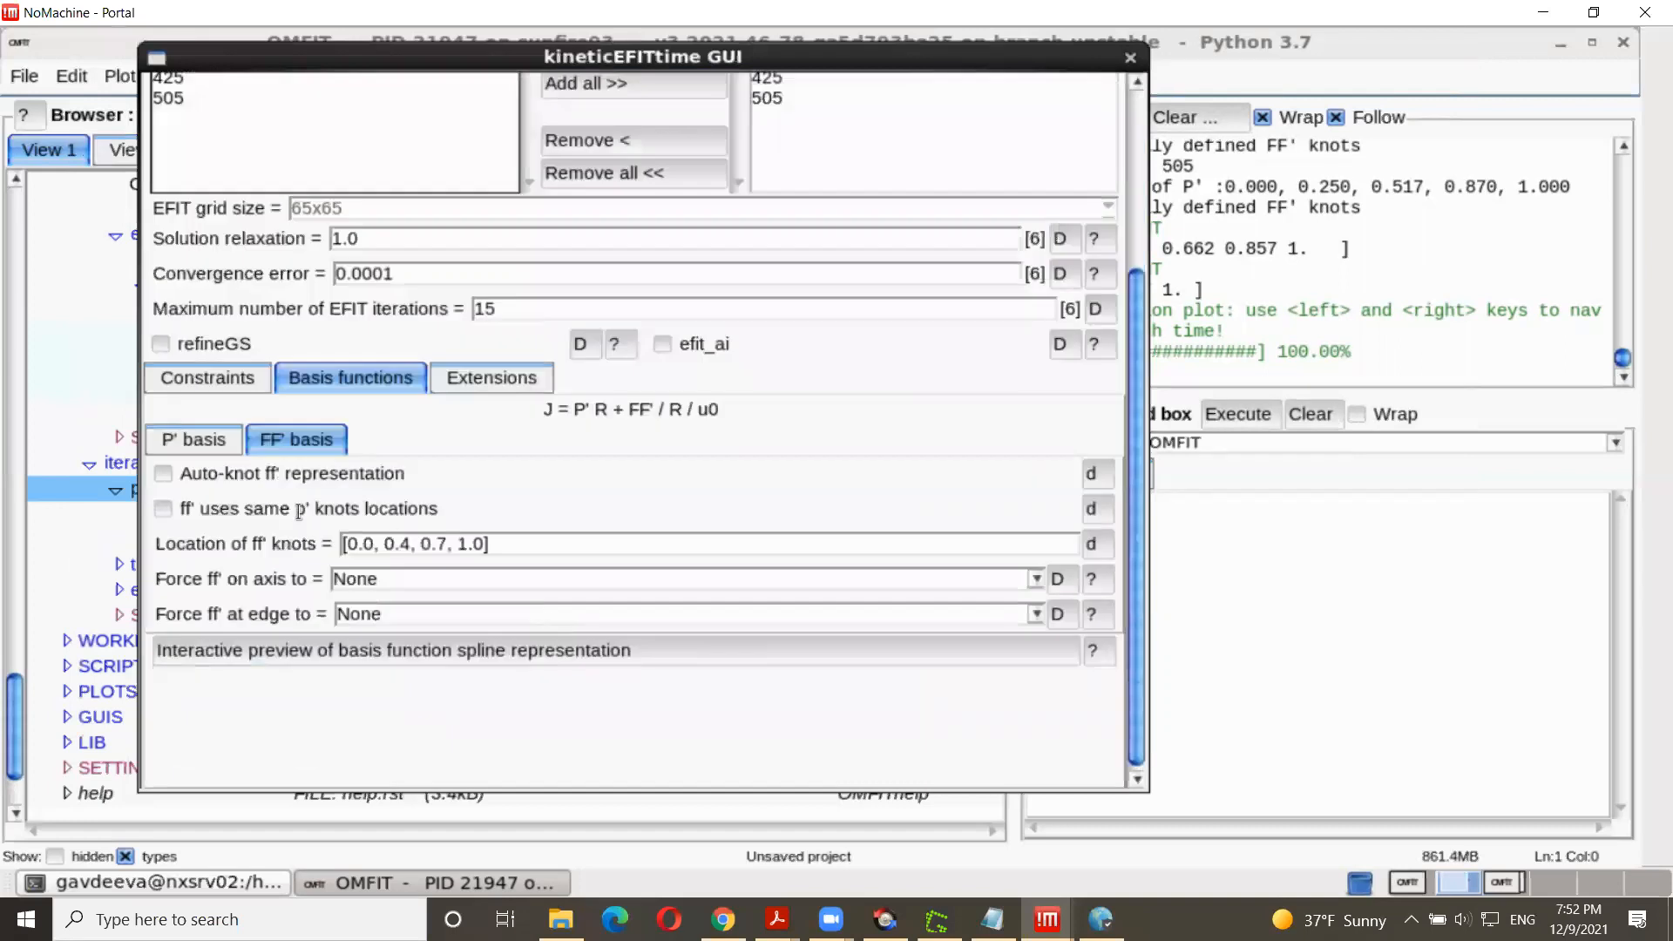
click(168, 471)
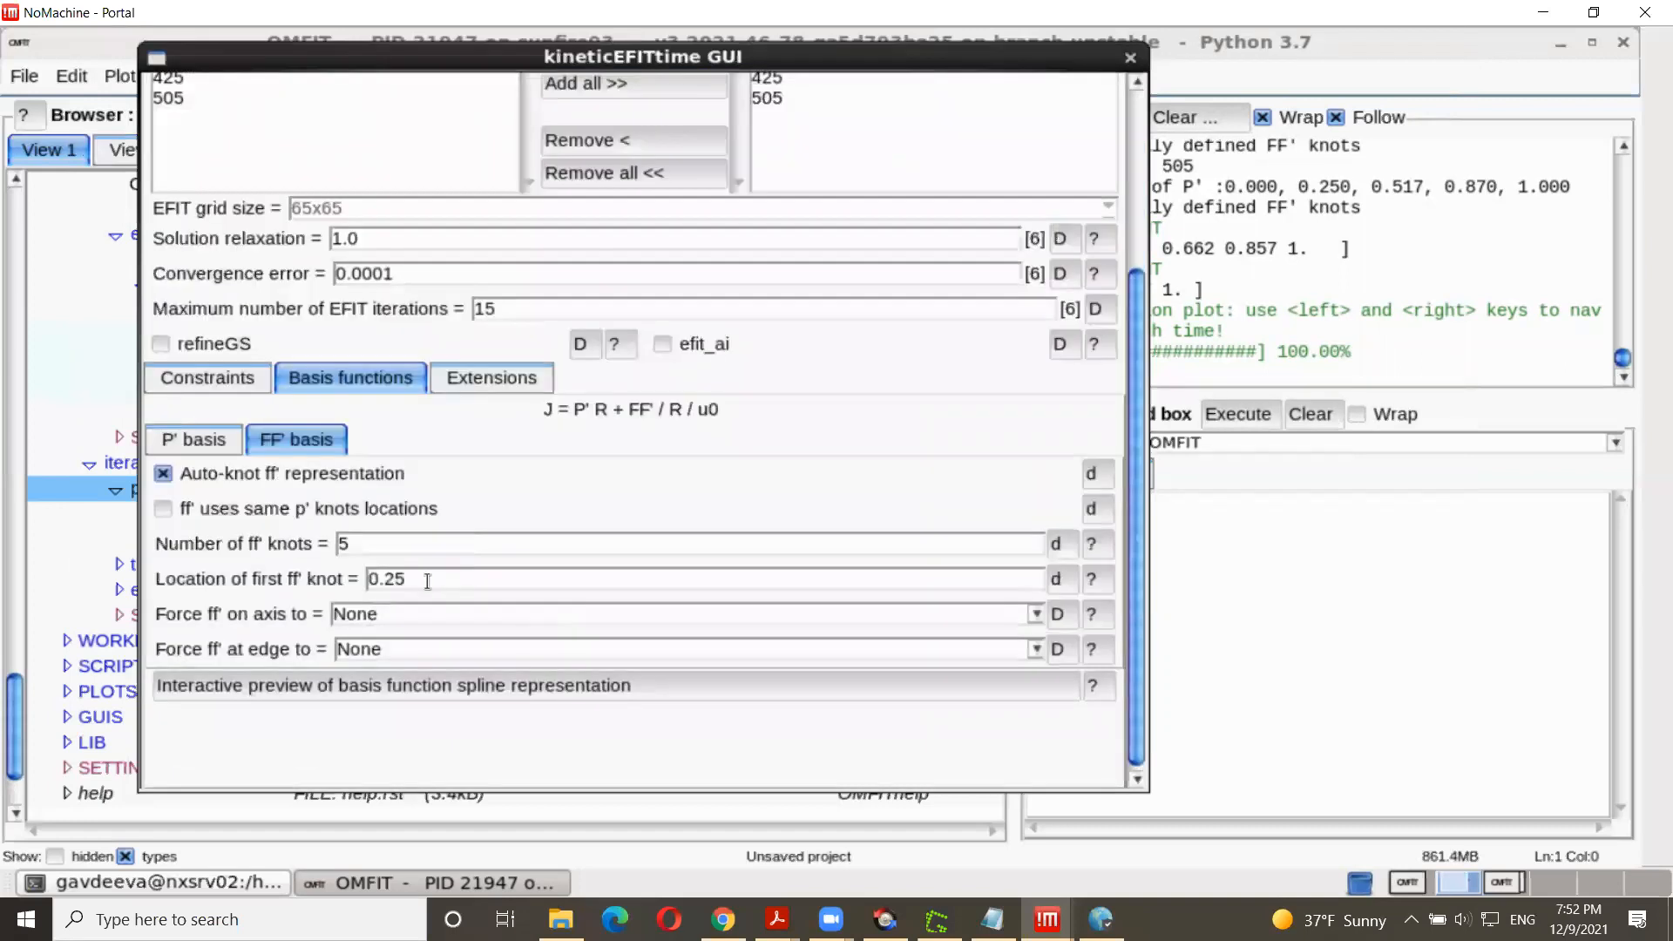
double_click(329, 544)
text(4)
key(Return)
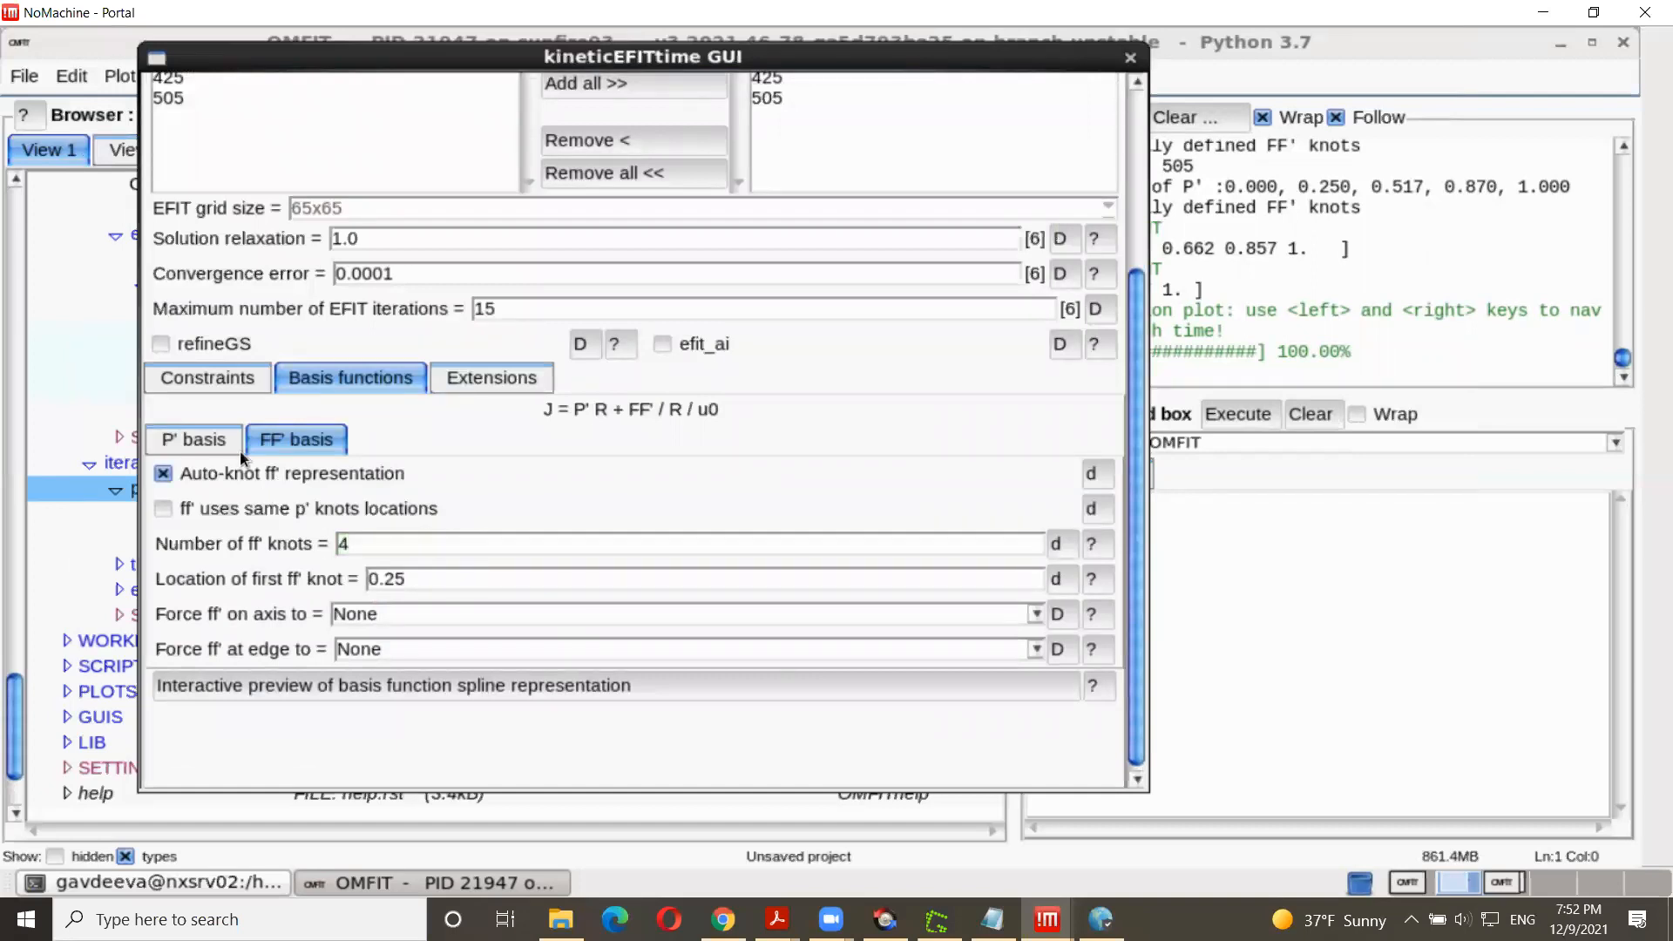
Step: Set the number of auto-placed P' knots to 4 and rerun the equilibrium
click(194, 441)
double_click(342, 508)
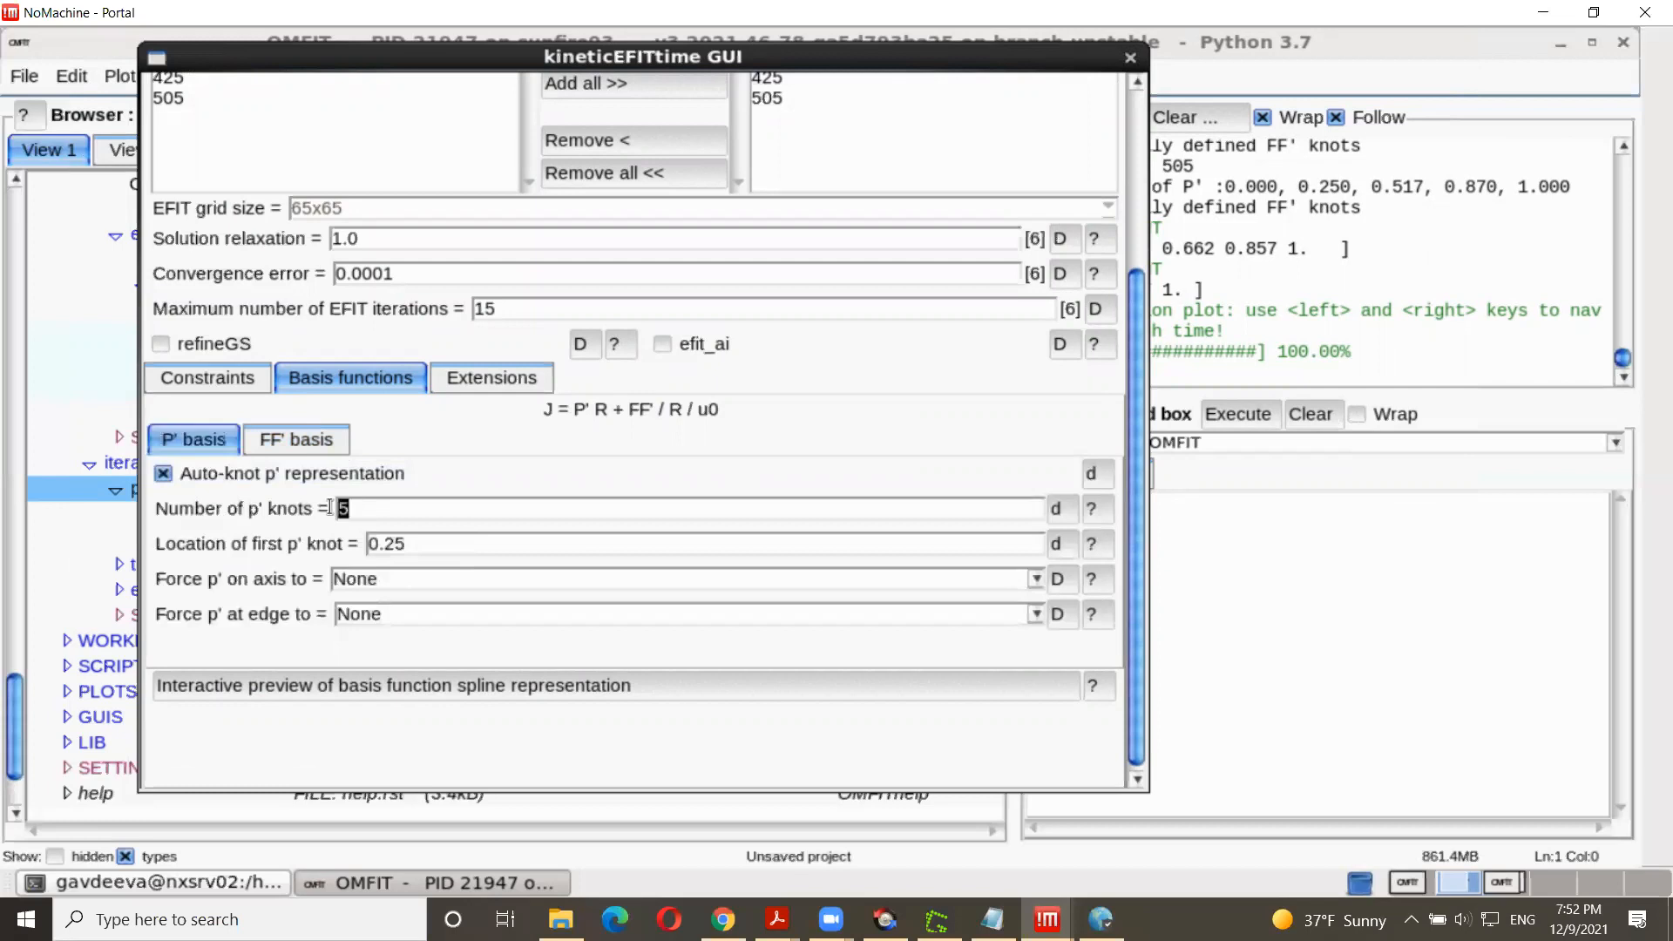
text(4)
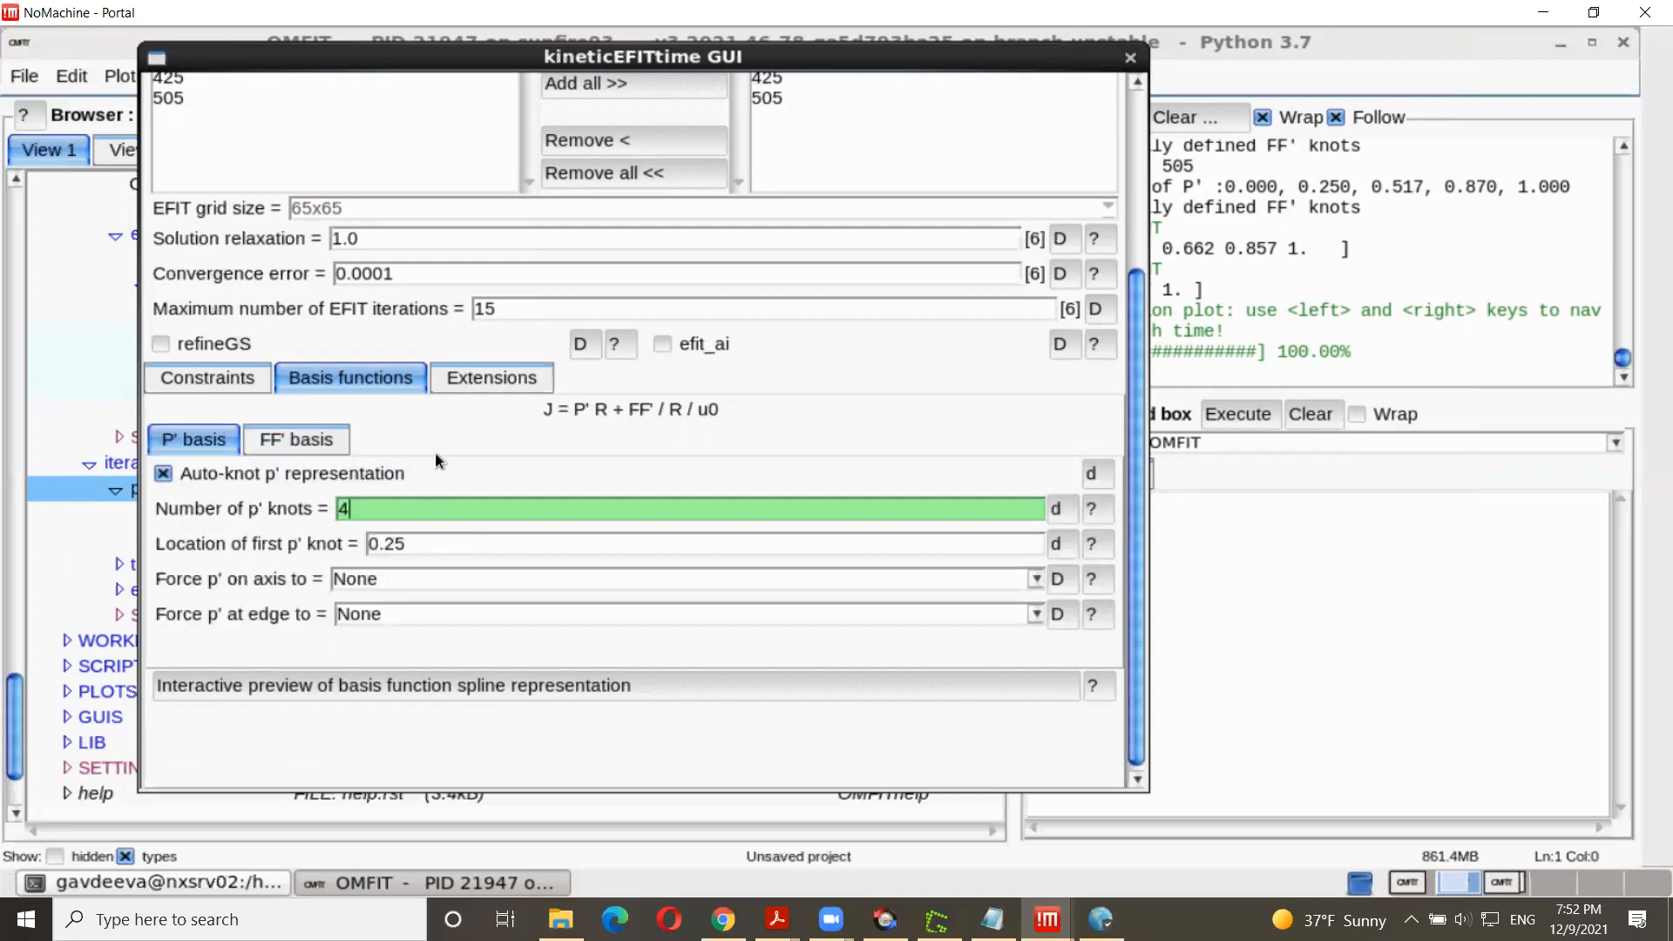
key(Return)
scroll(453, 457, up, 5)
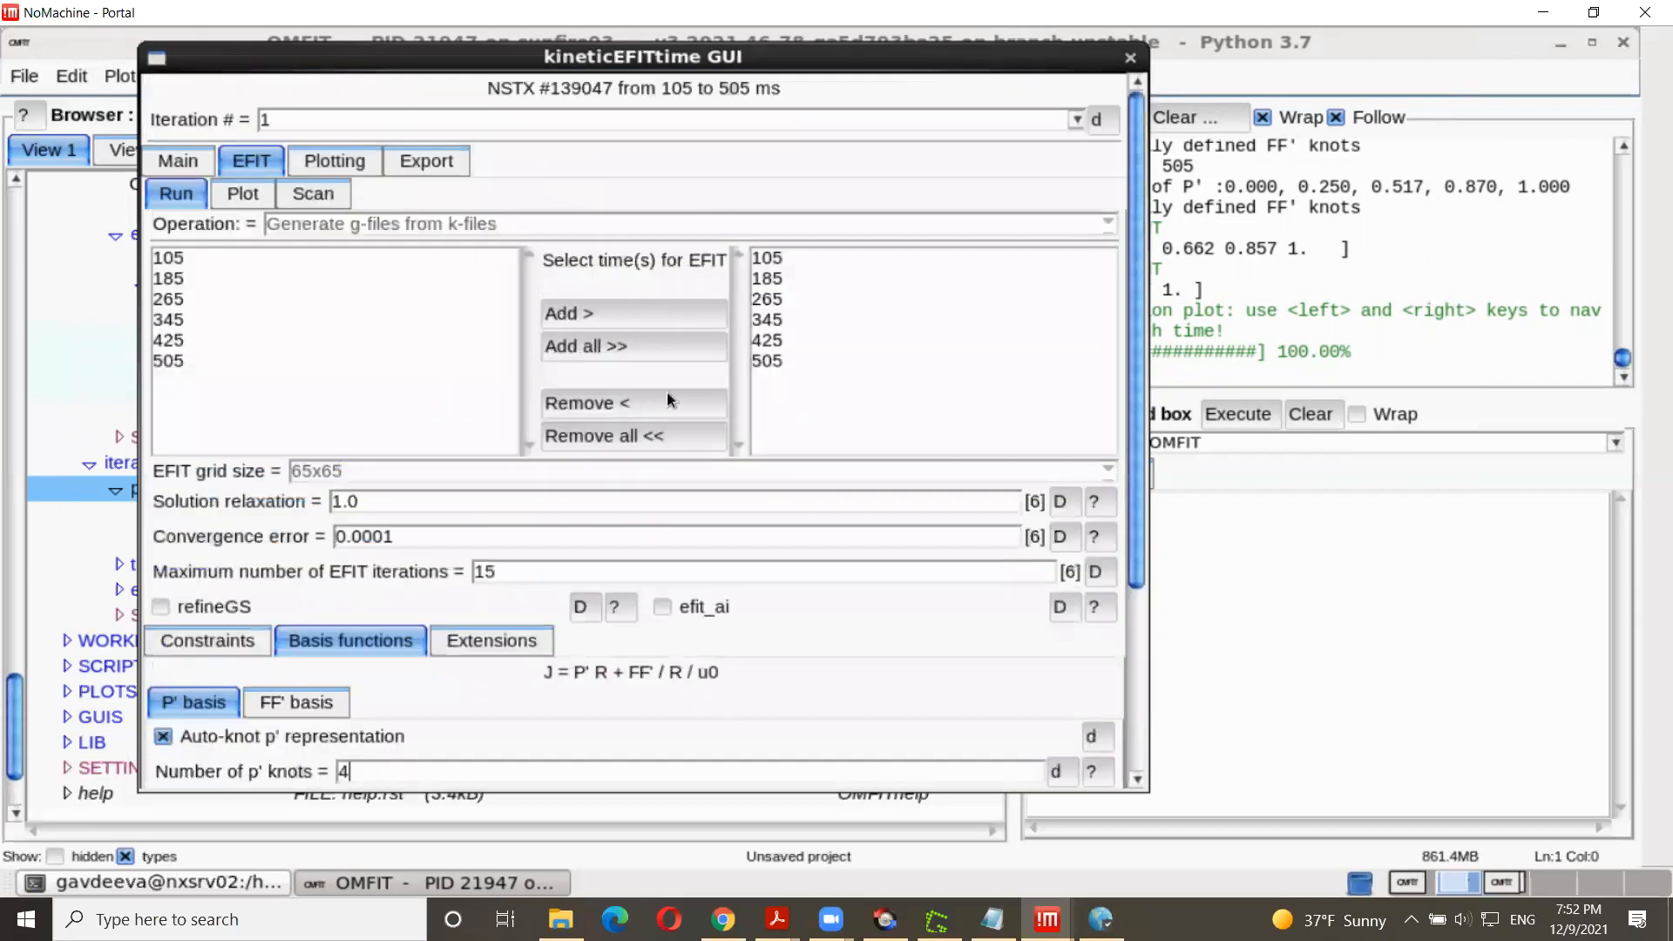
click(187, 164)
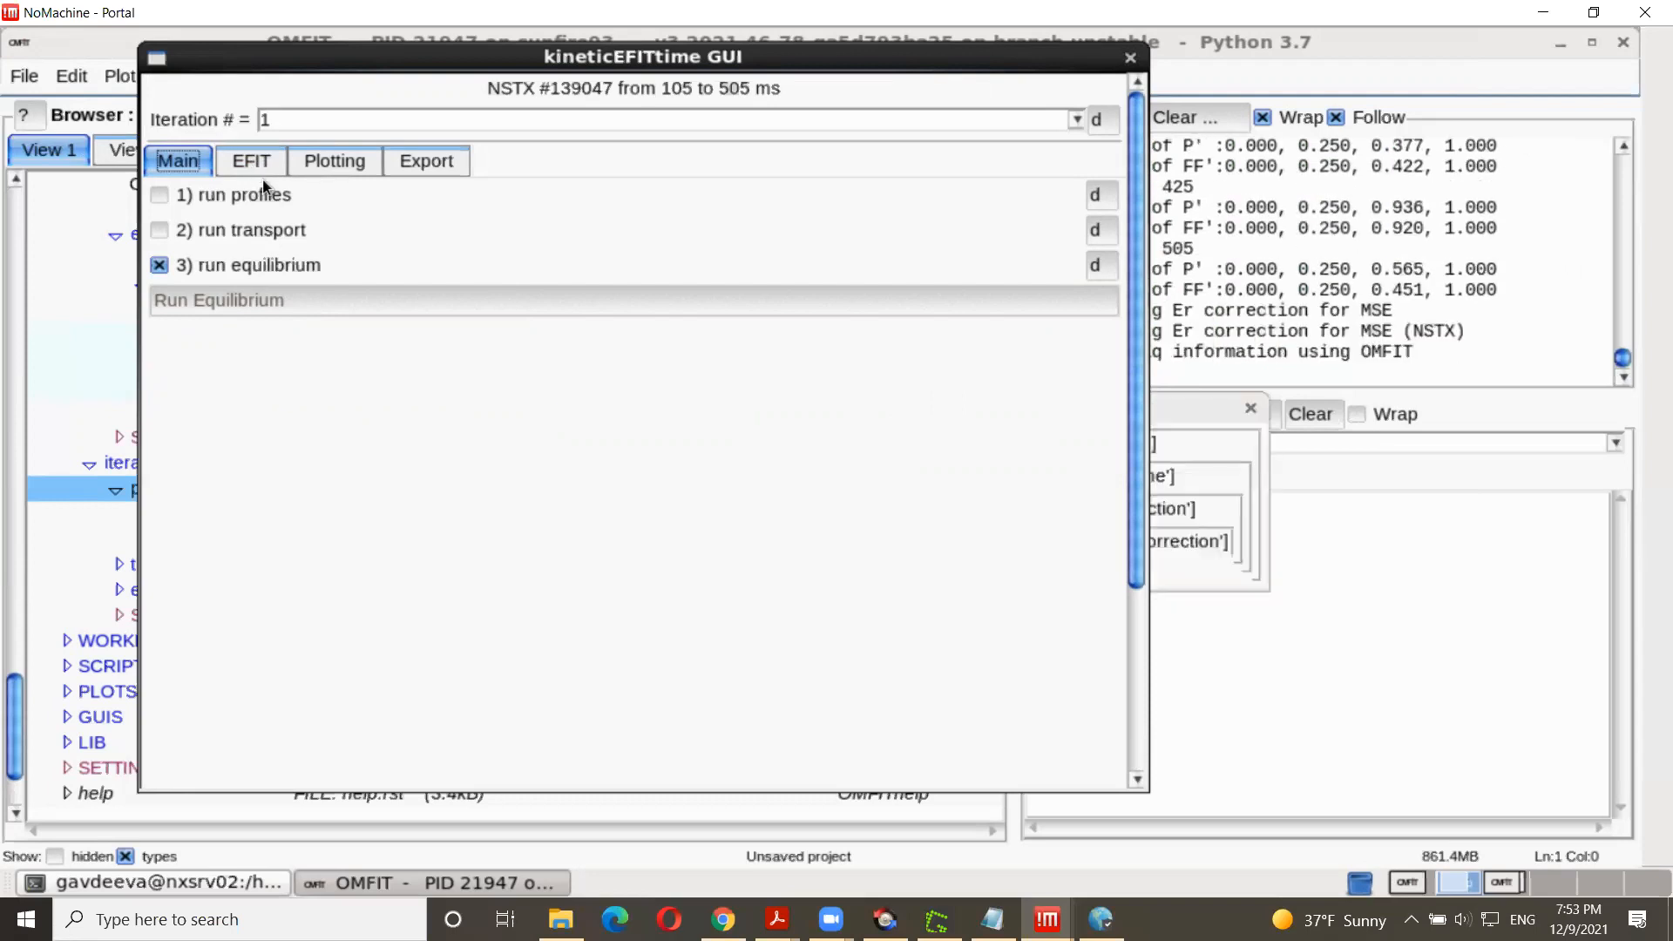
Step: Look over the current constraint settings of the EFIT run and enter 4 as the |q| on axis constraint
click(250, 161)
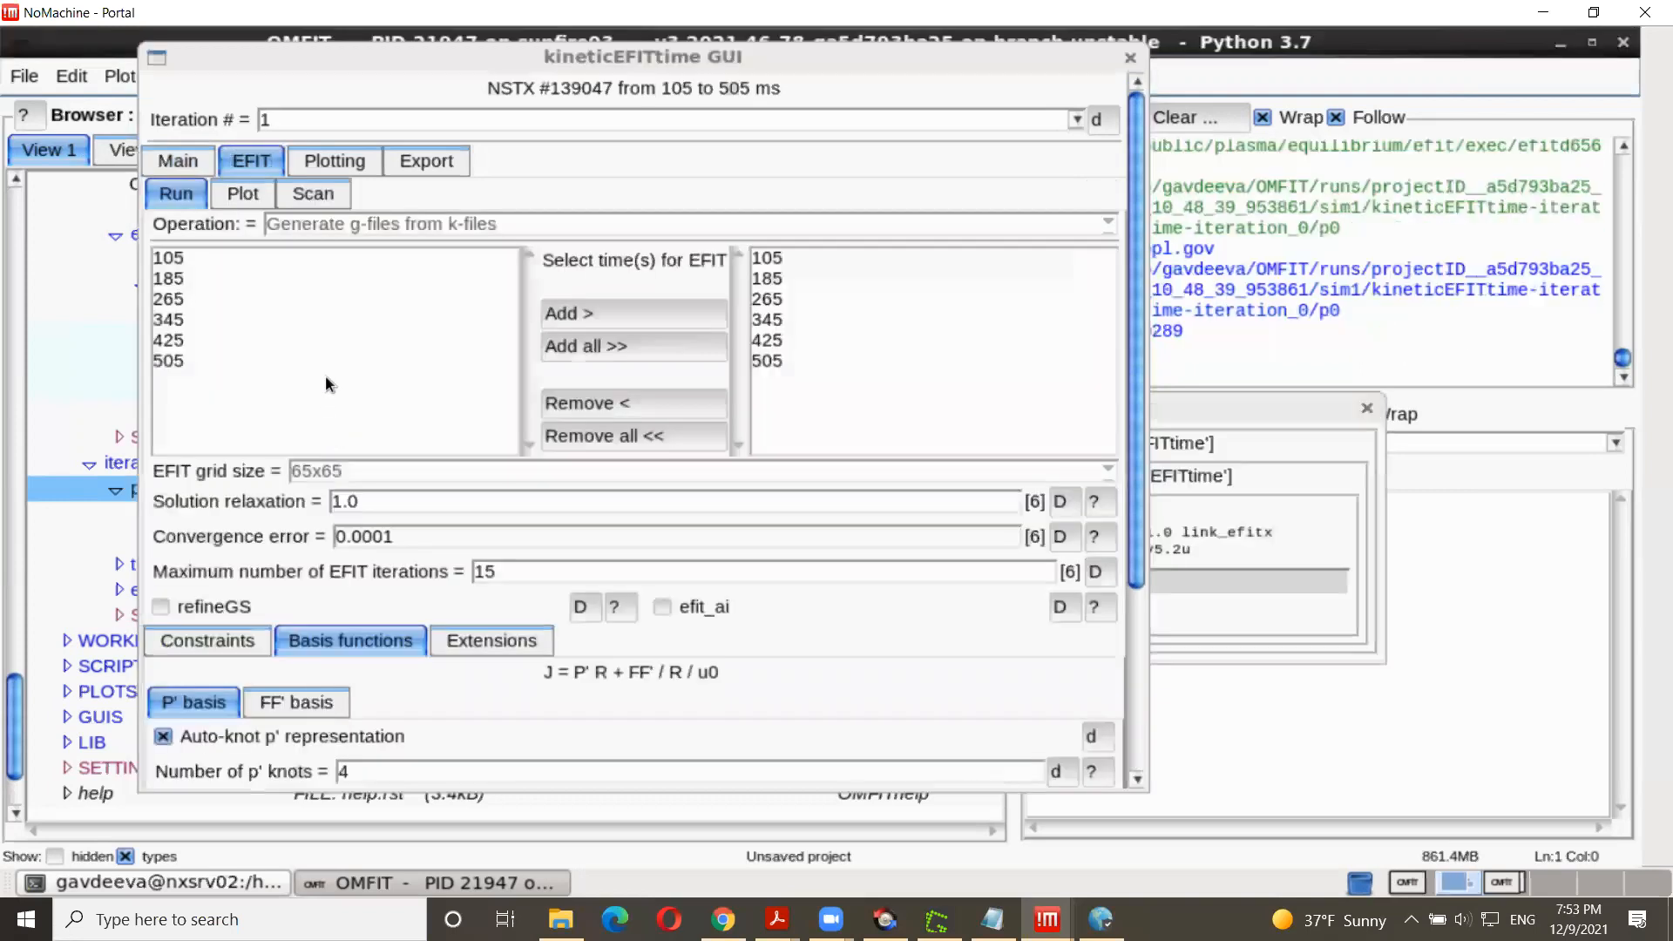
click(232, 640)
scroll(331, 587, down, 3)
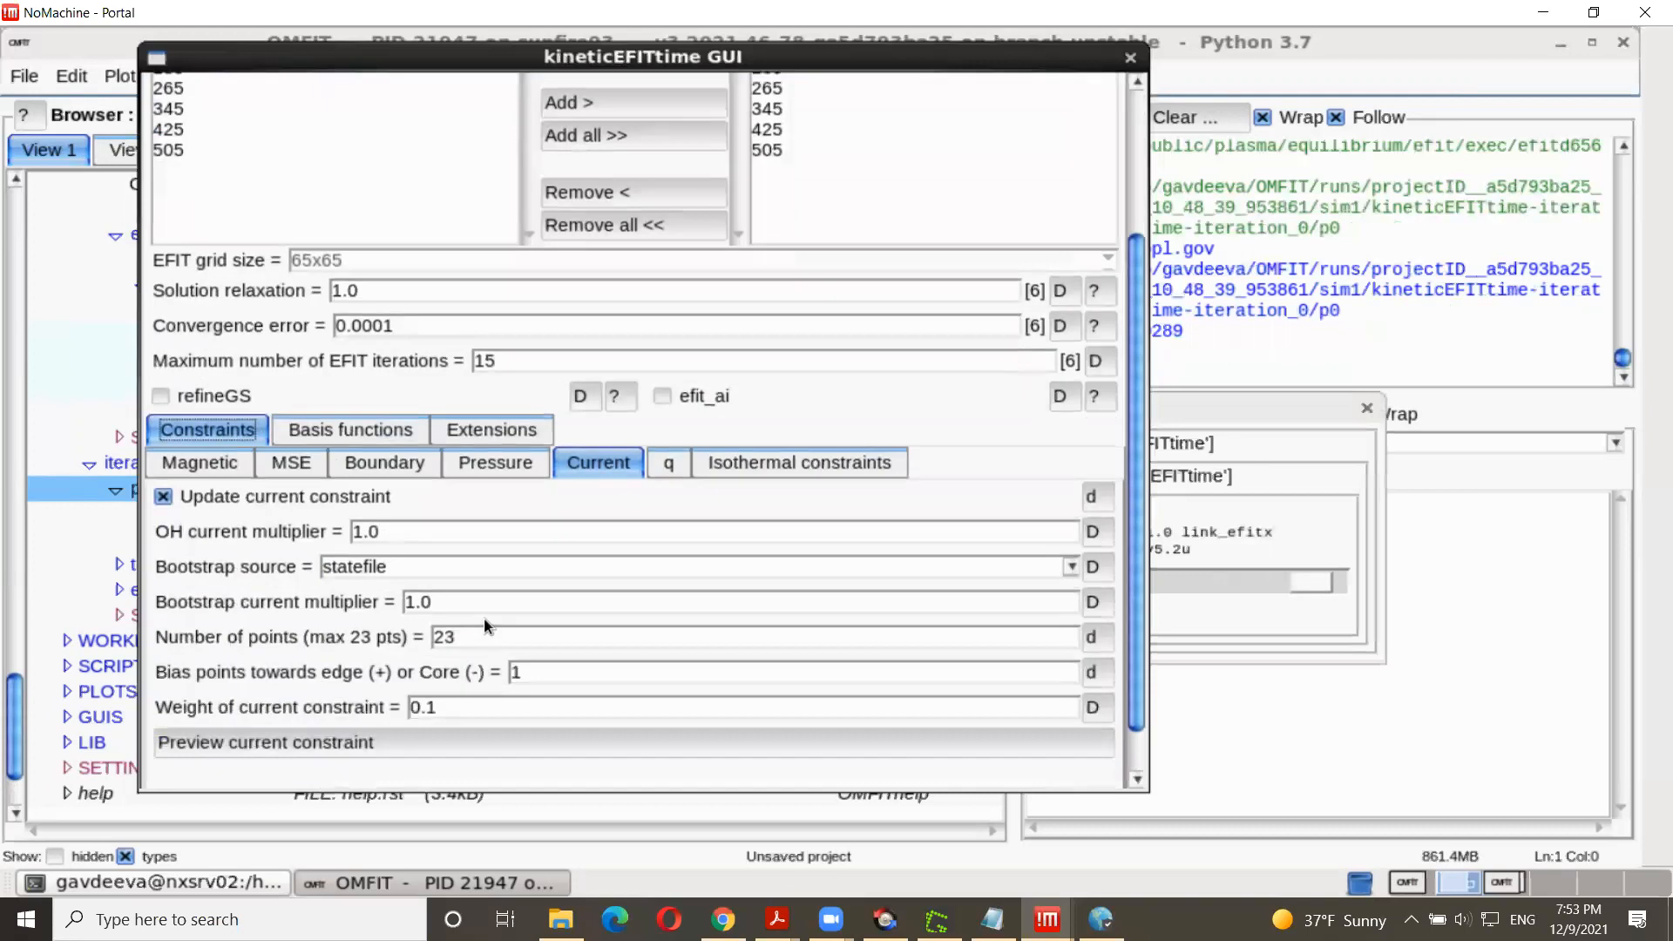
scroll(484, 619, down, 1)
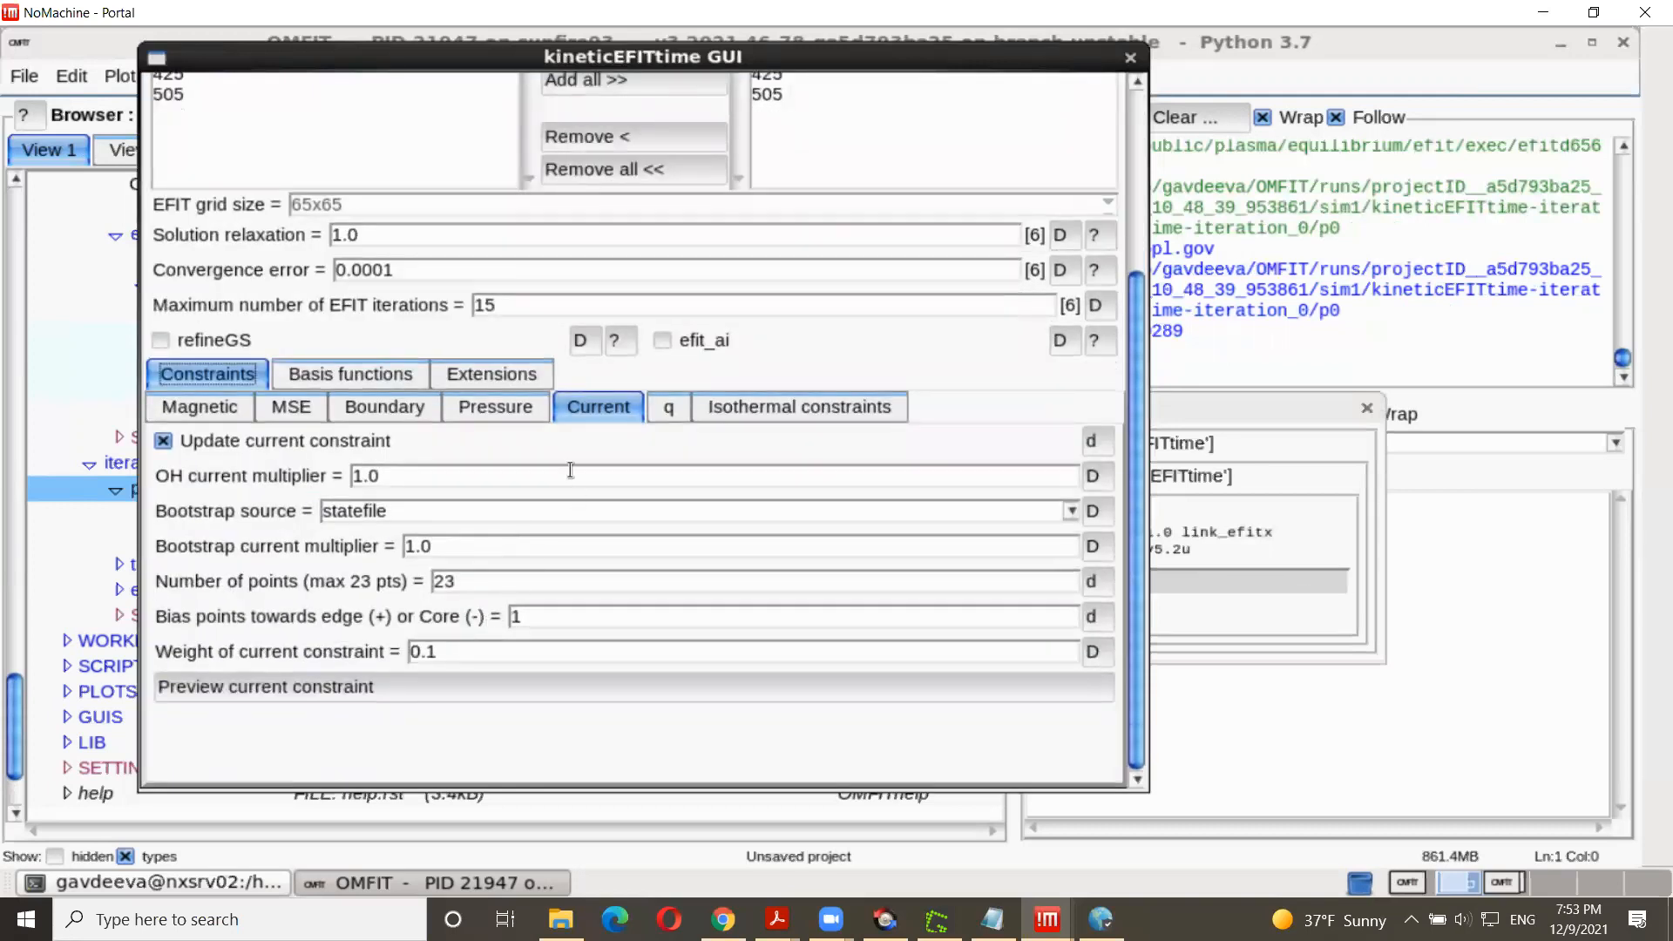
click(668, 413)
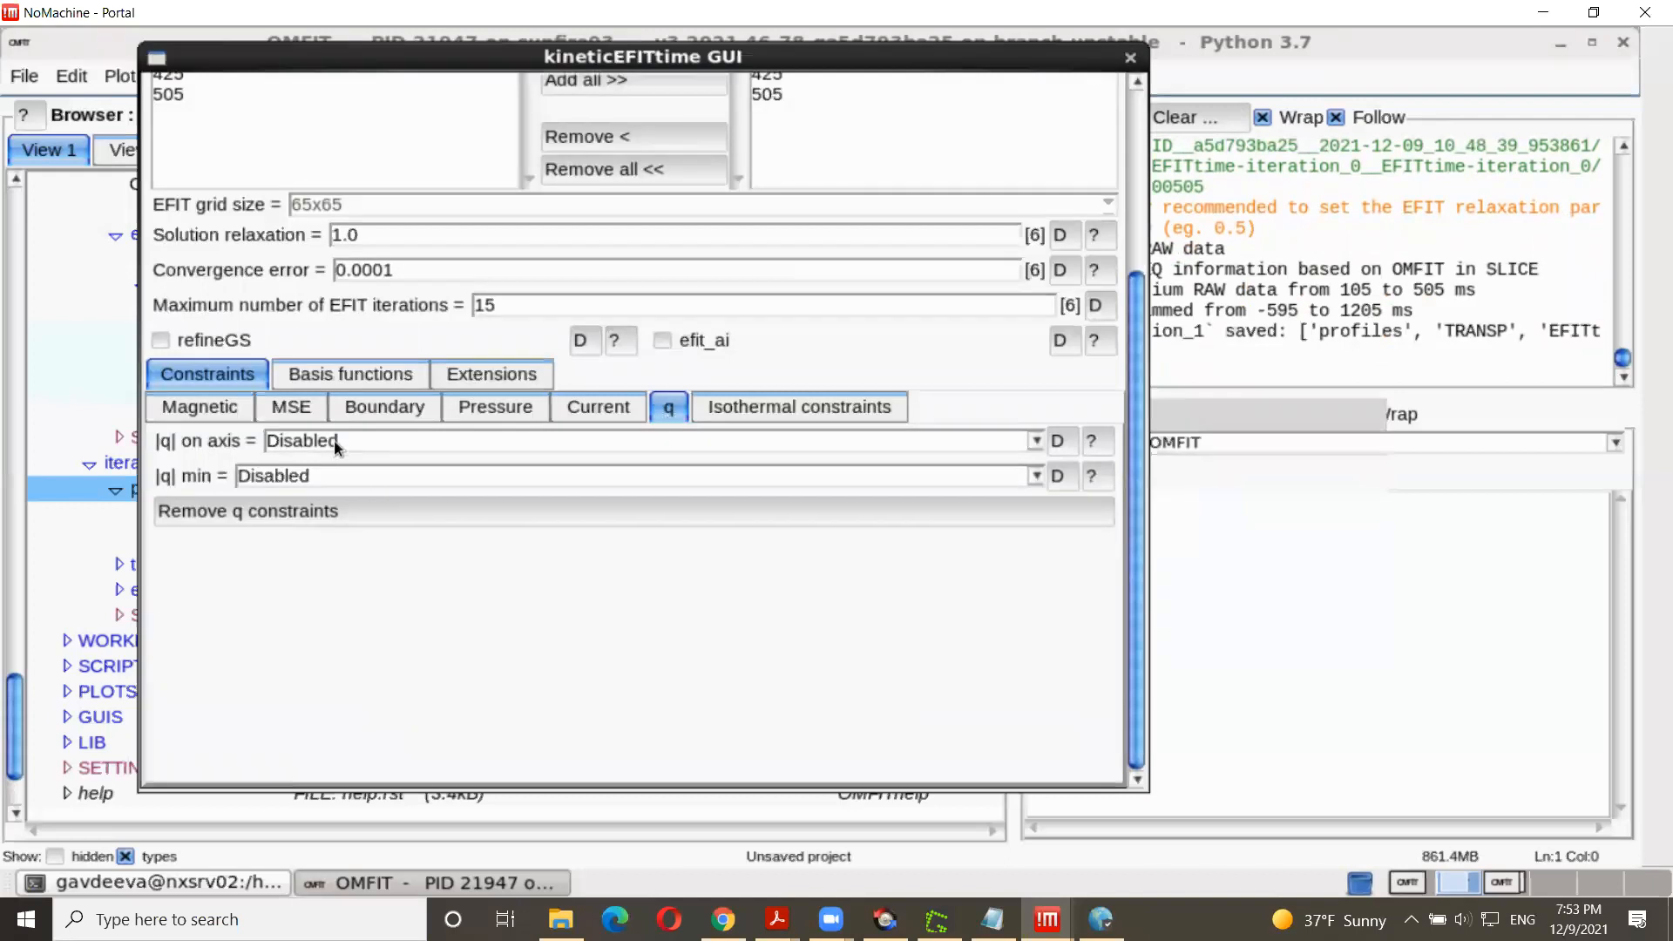
drag(265, 442, 335, 441)
text(4)
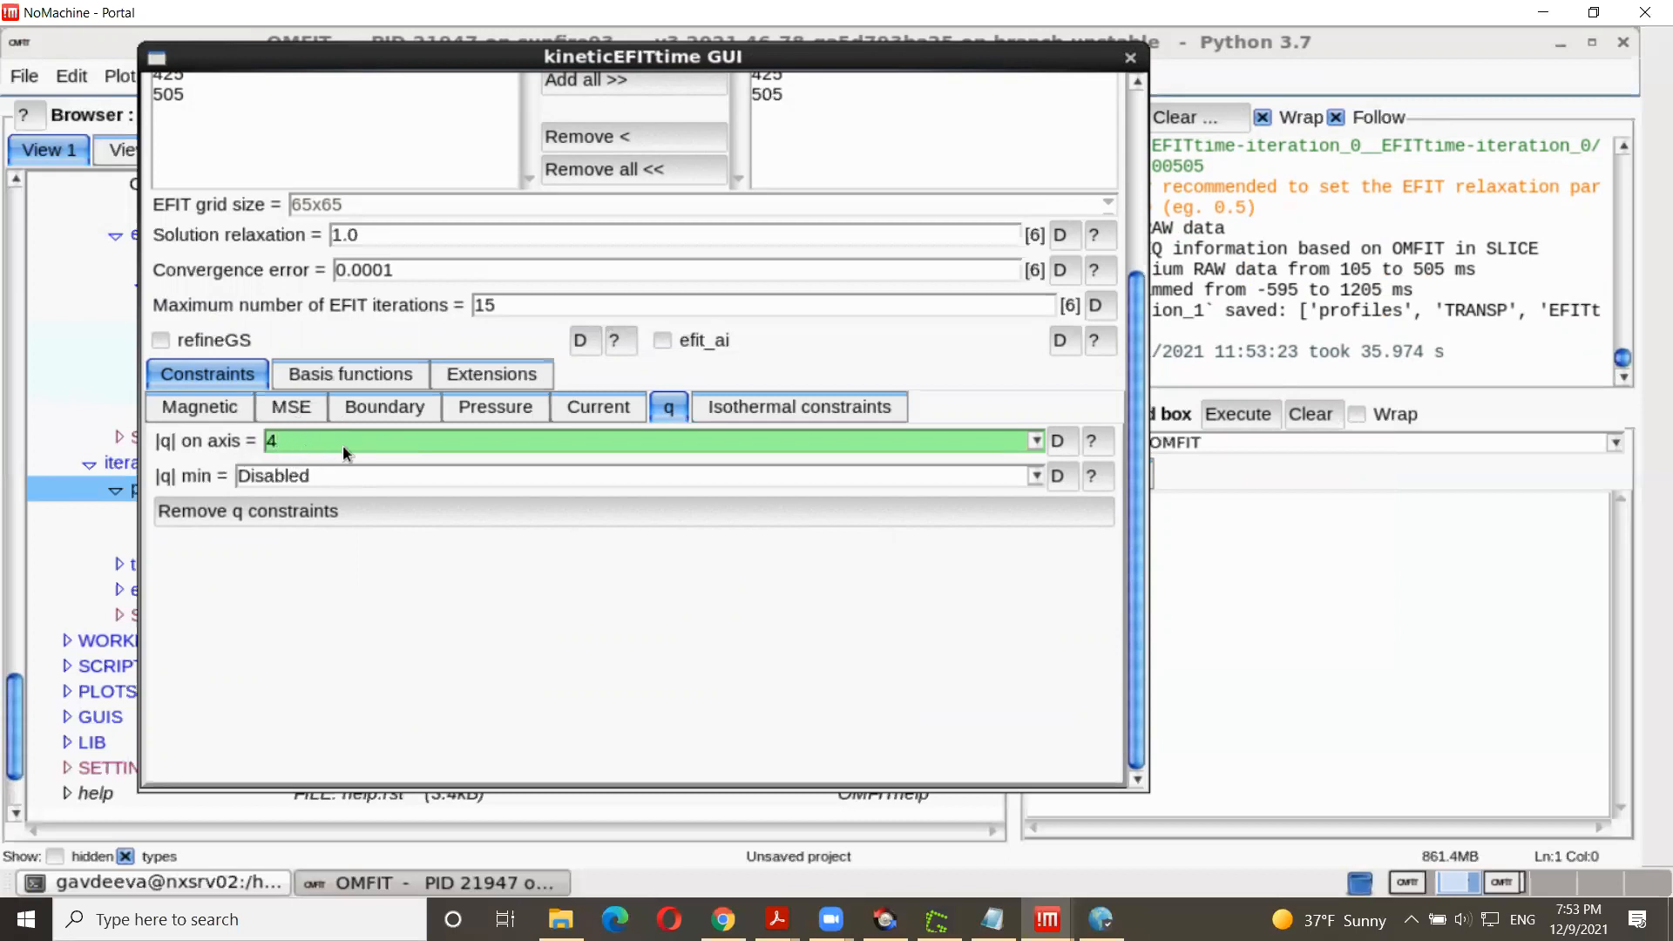
Step: Plot the rerun equilibrium's g-files and its chi2 as a function of time for iteration_1, closing each figure after inspection
scroll(630, 358, up, 2)
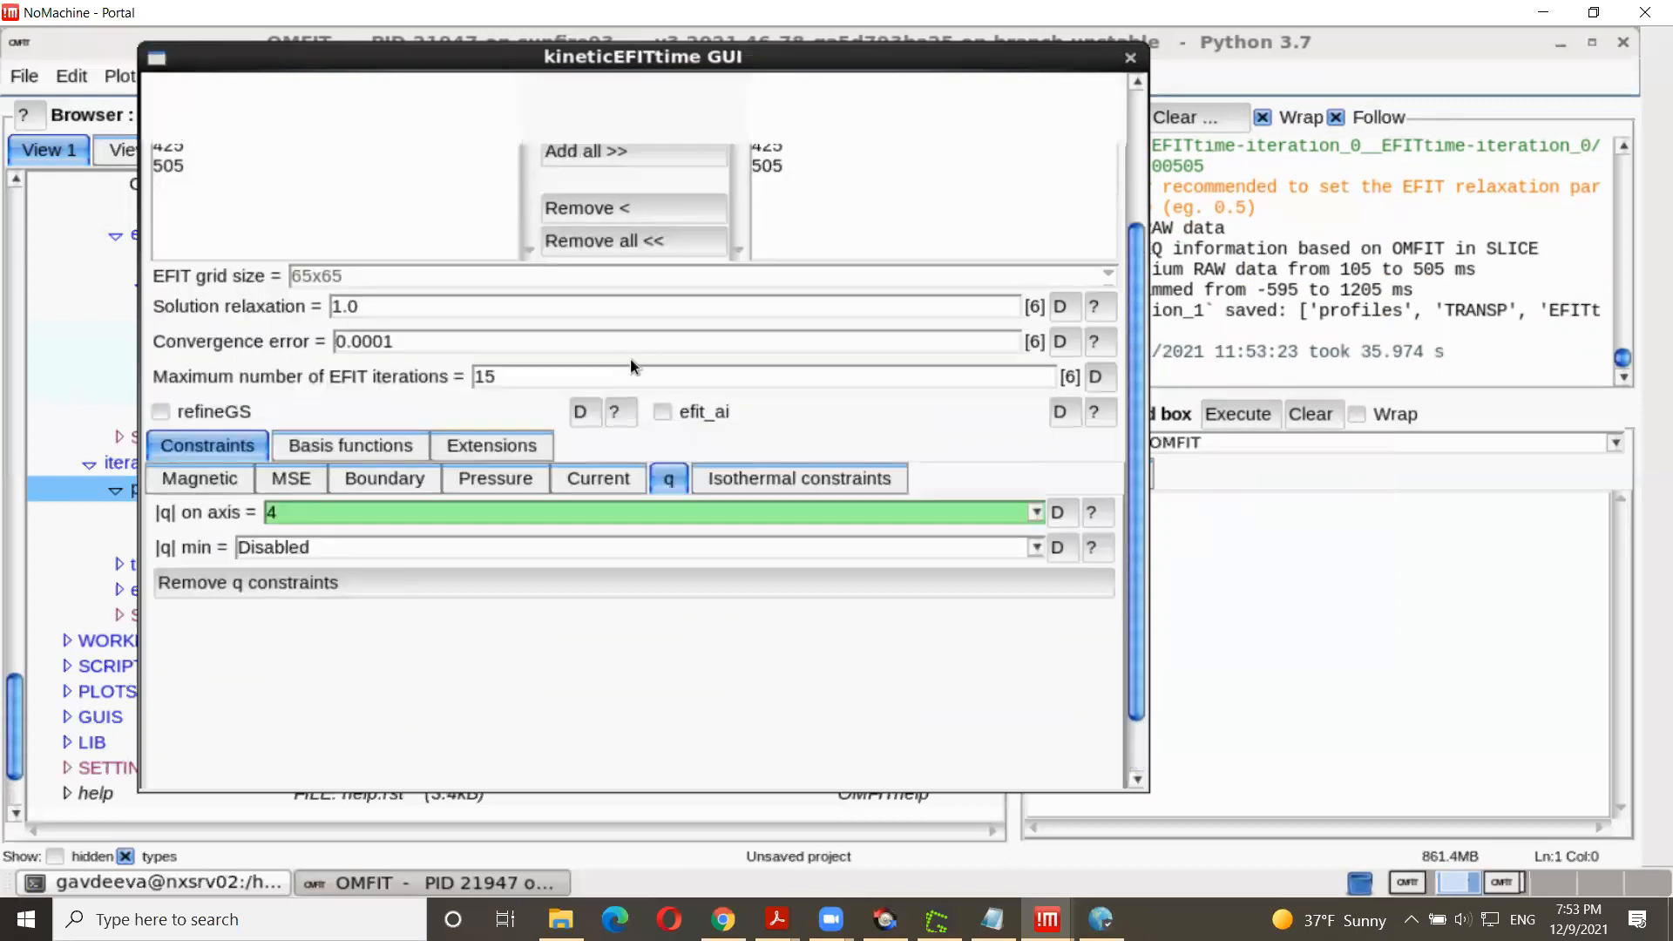
scroll(630, 357, up, 5)
click(342, 160)
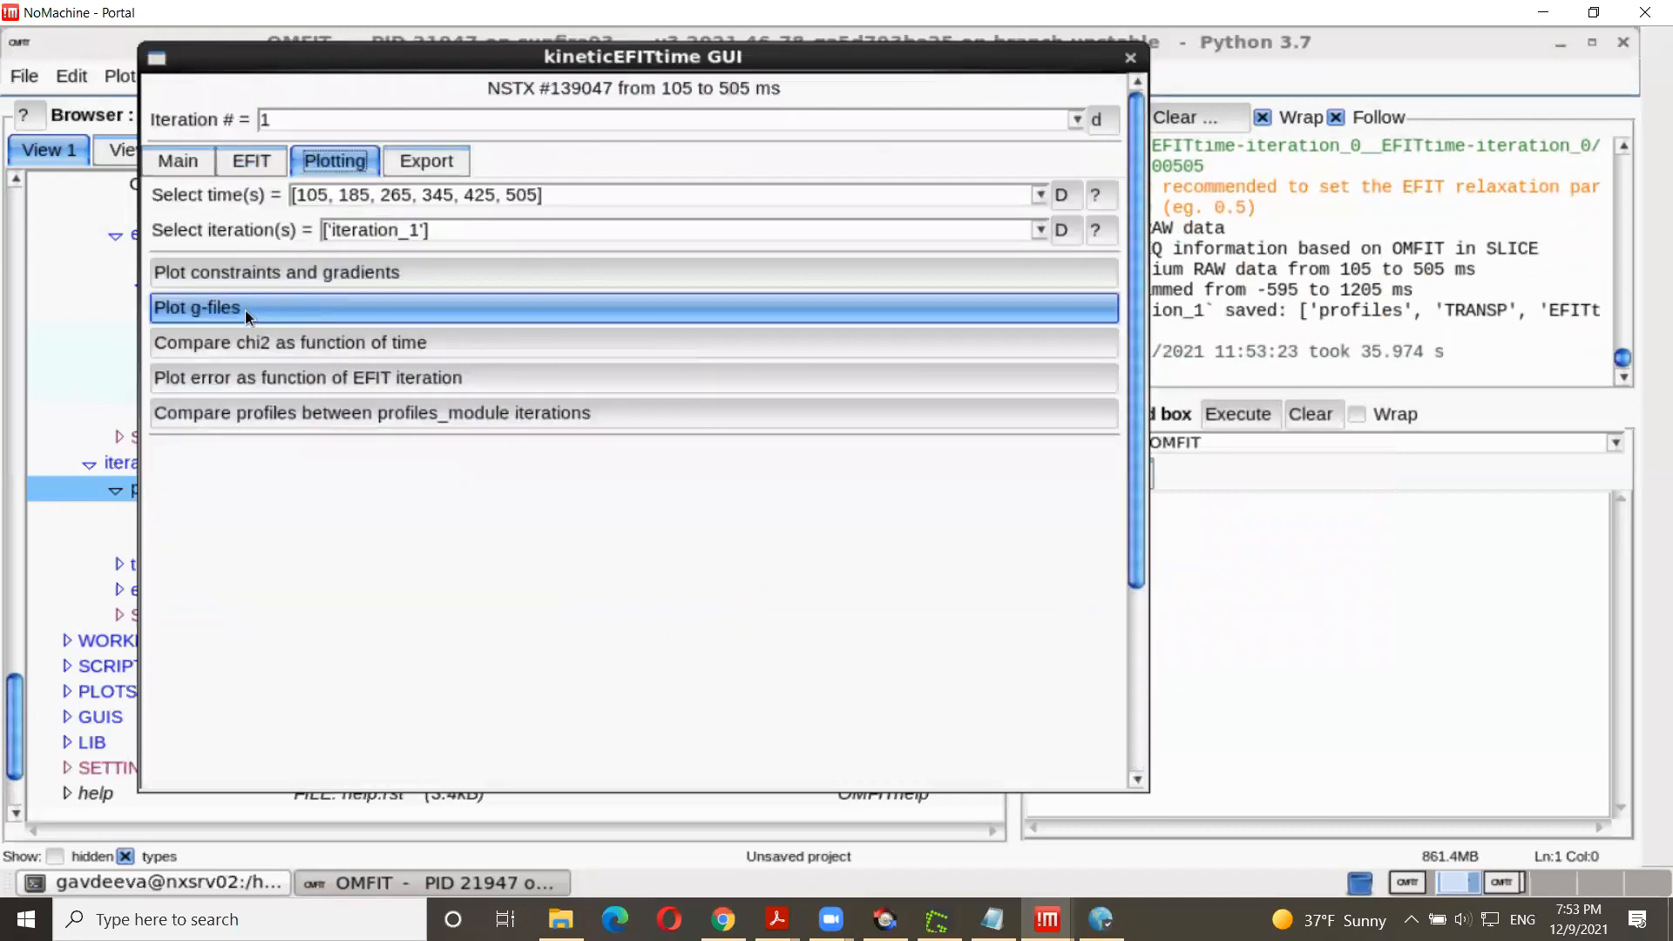
click(244, 308)
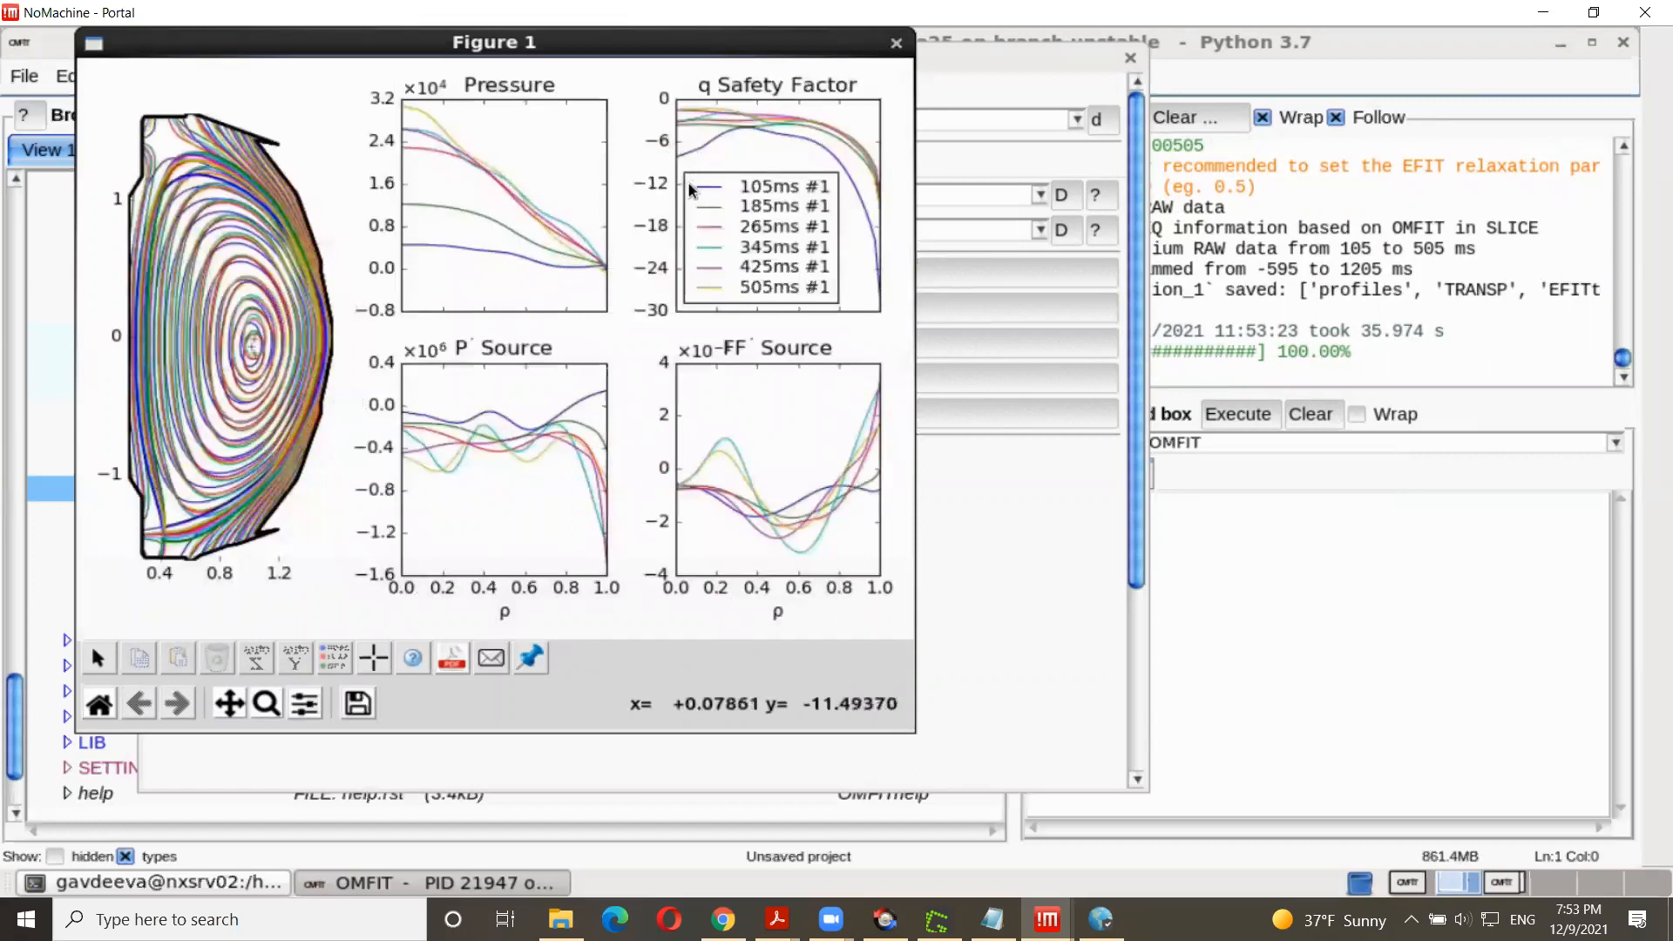
click(899, 46)
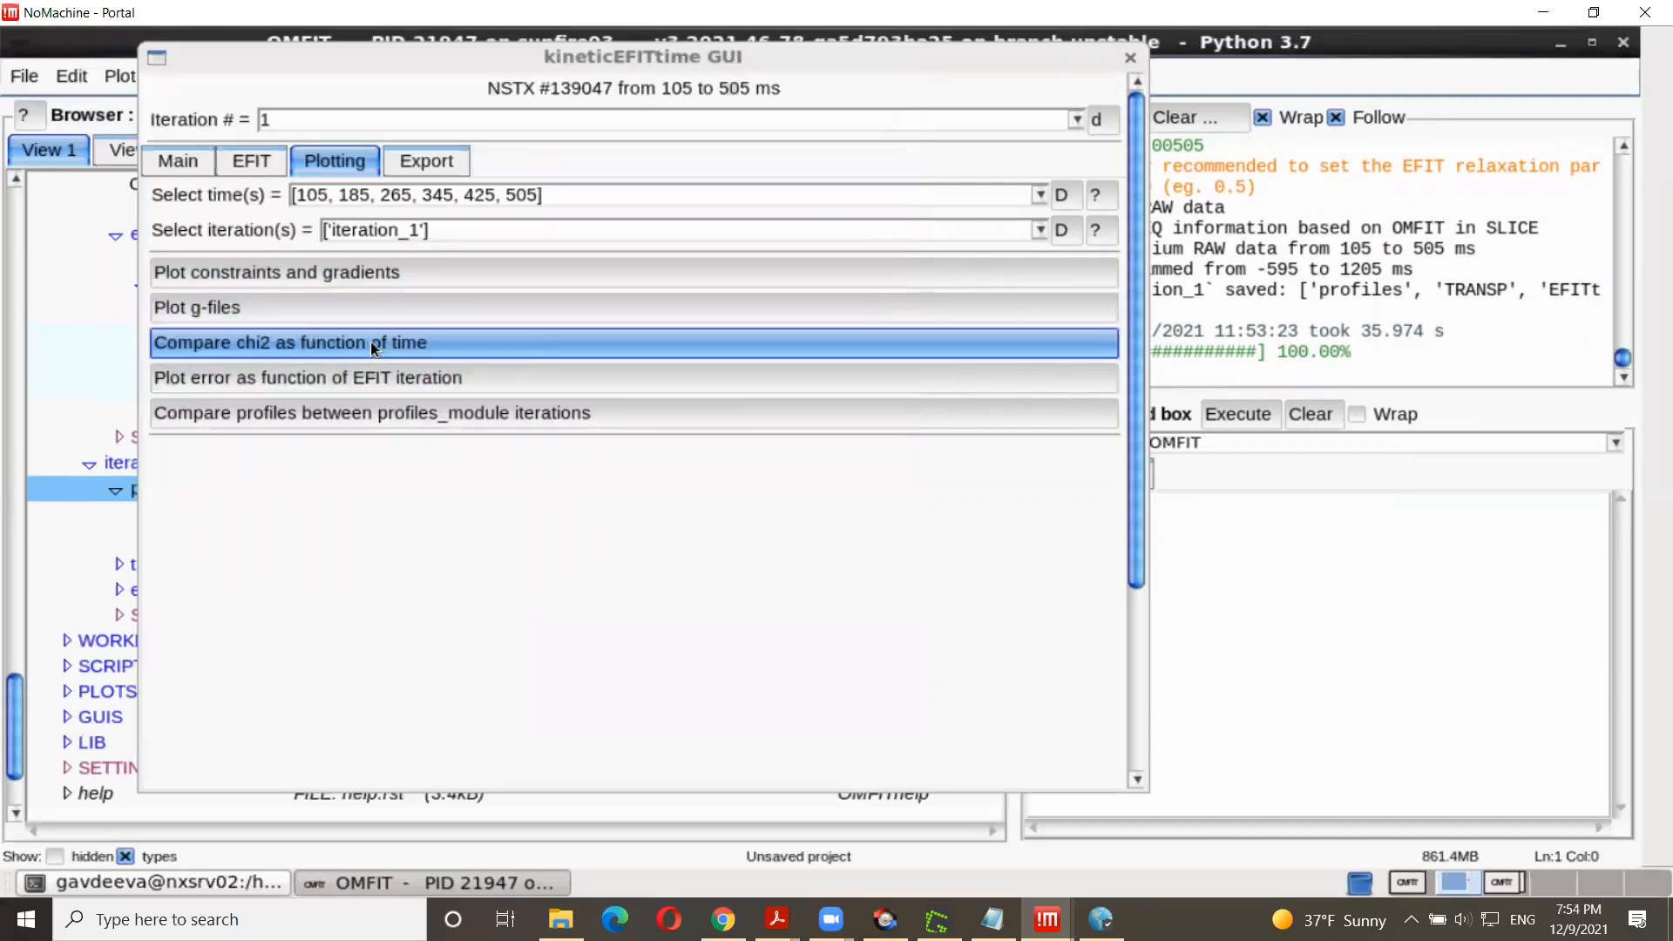
click(443, 344)
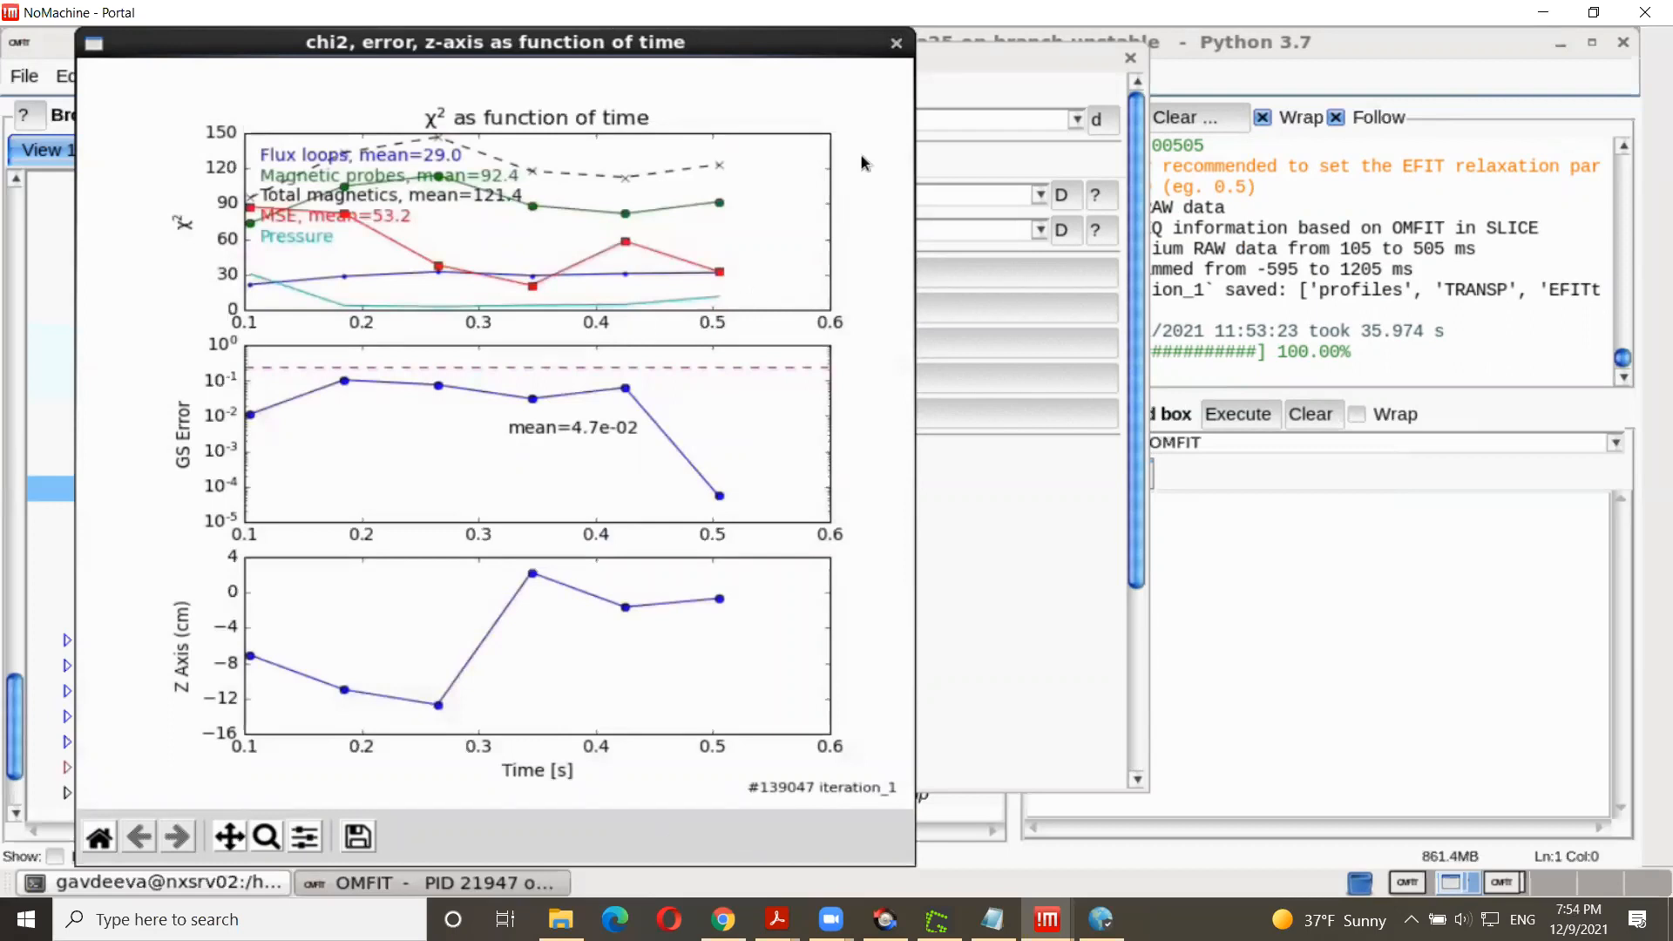
click(896, 41)
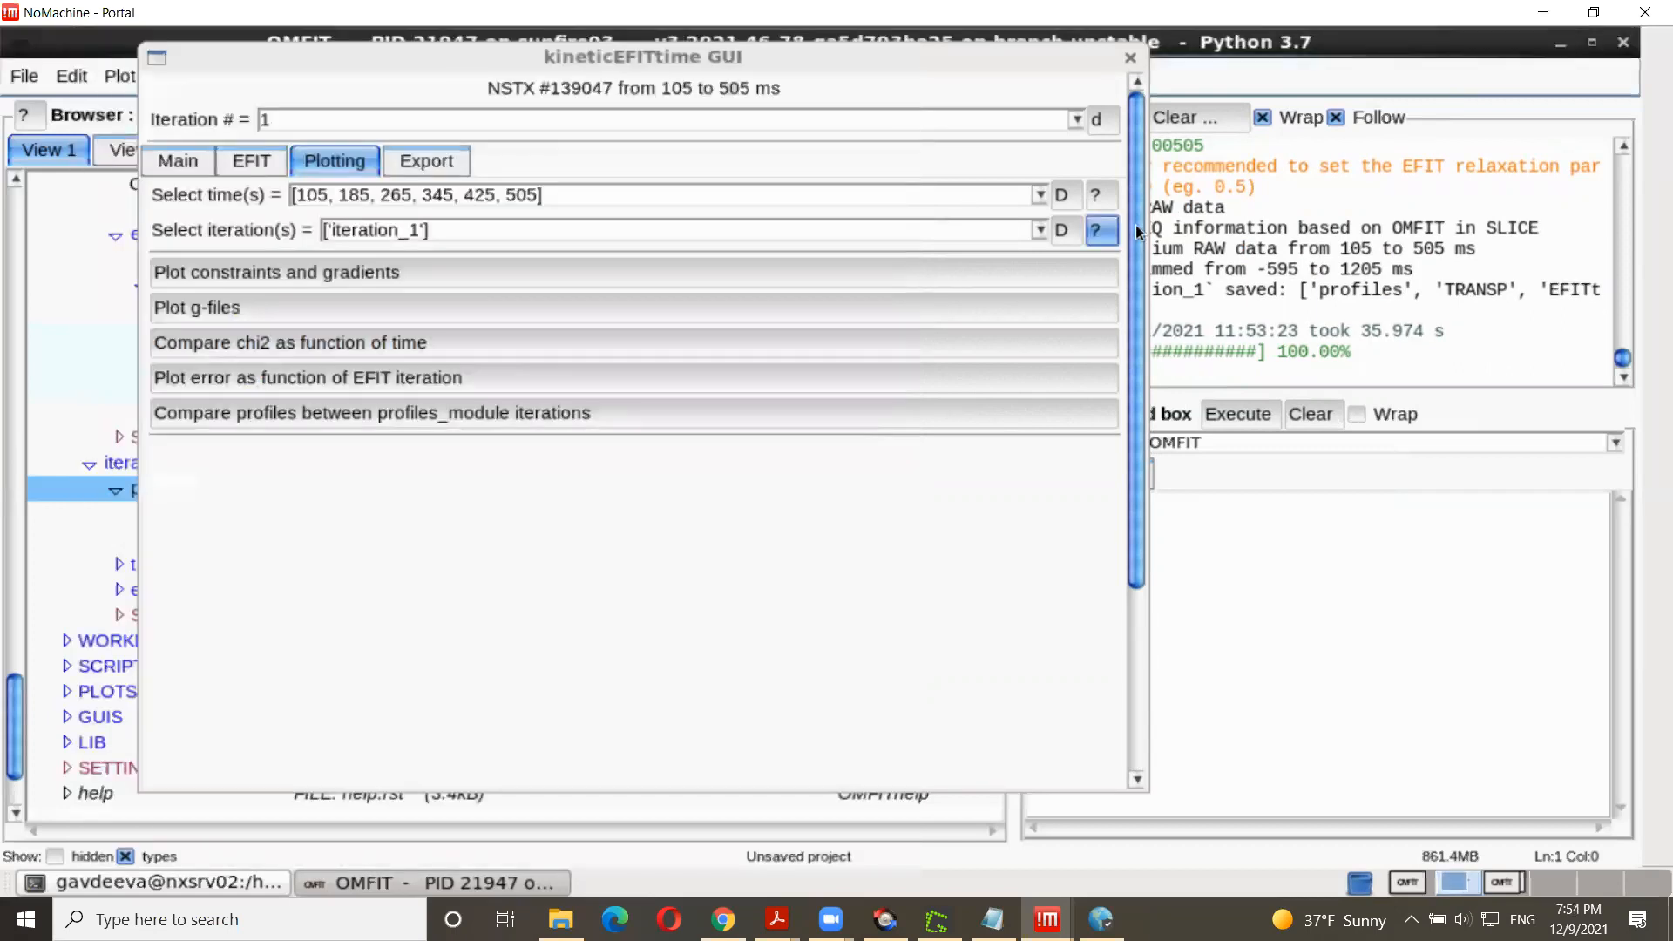
Step: Restrict the EFIT list of times to plot to 185 and 345 ms
click(254, 162)
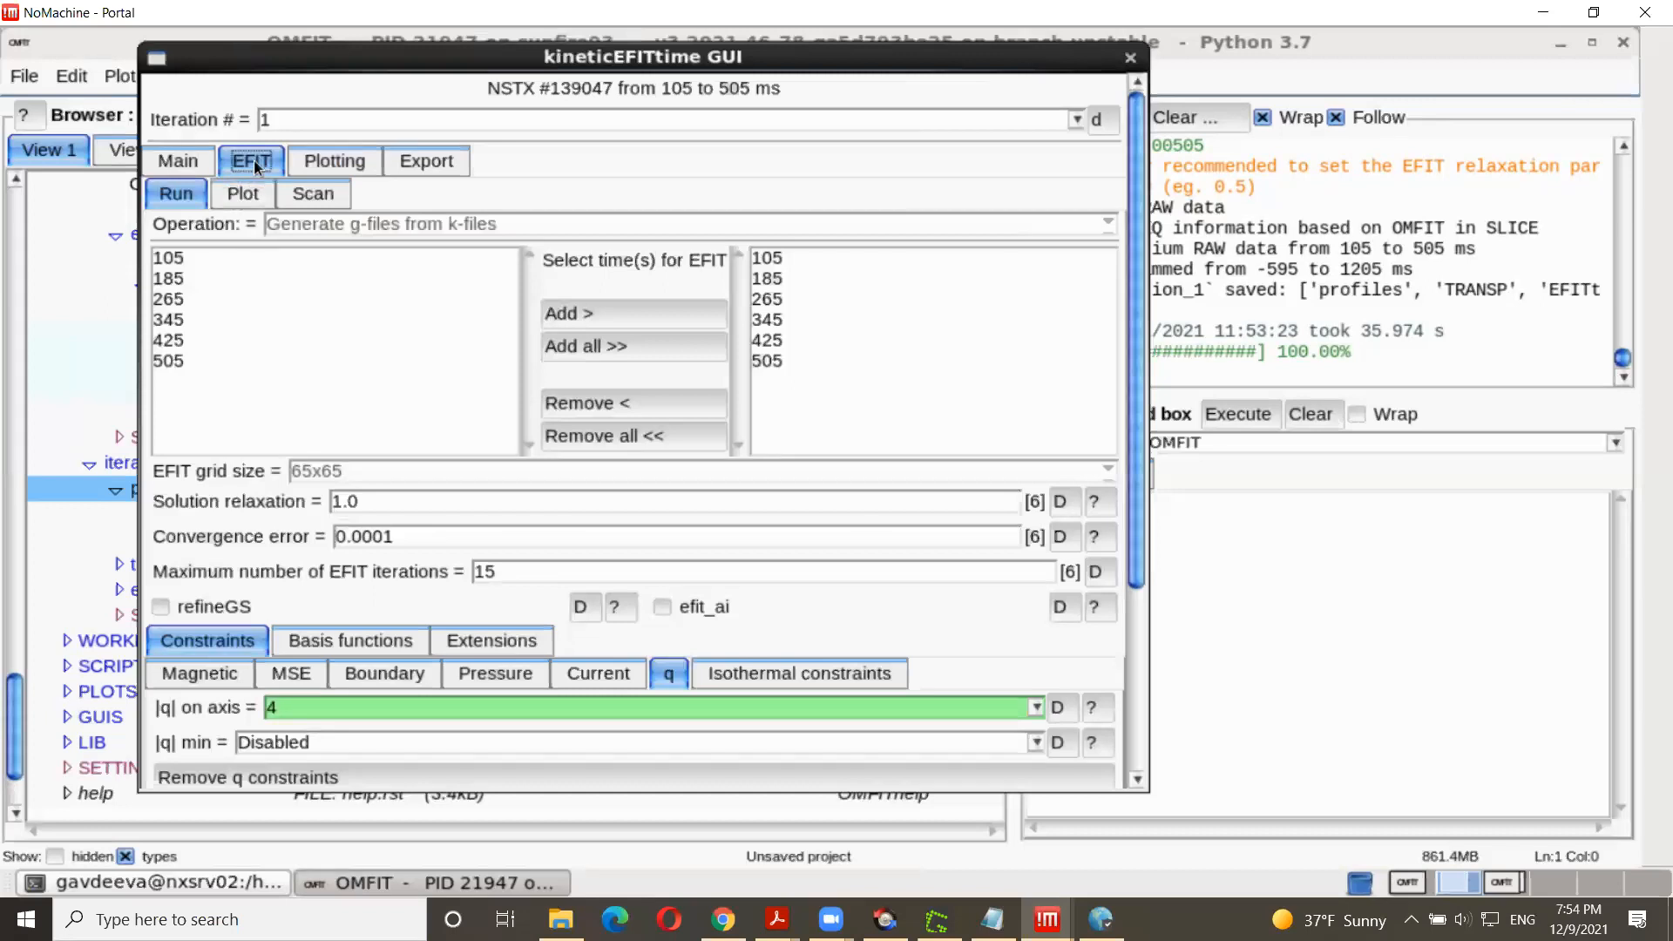
click(244, 193)
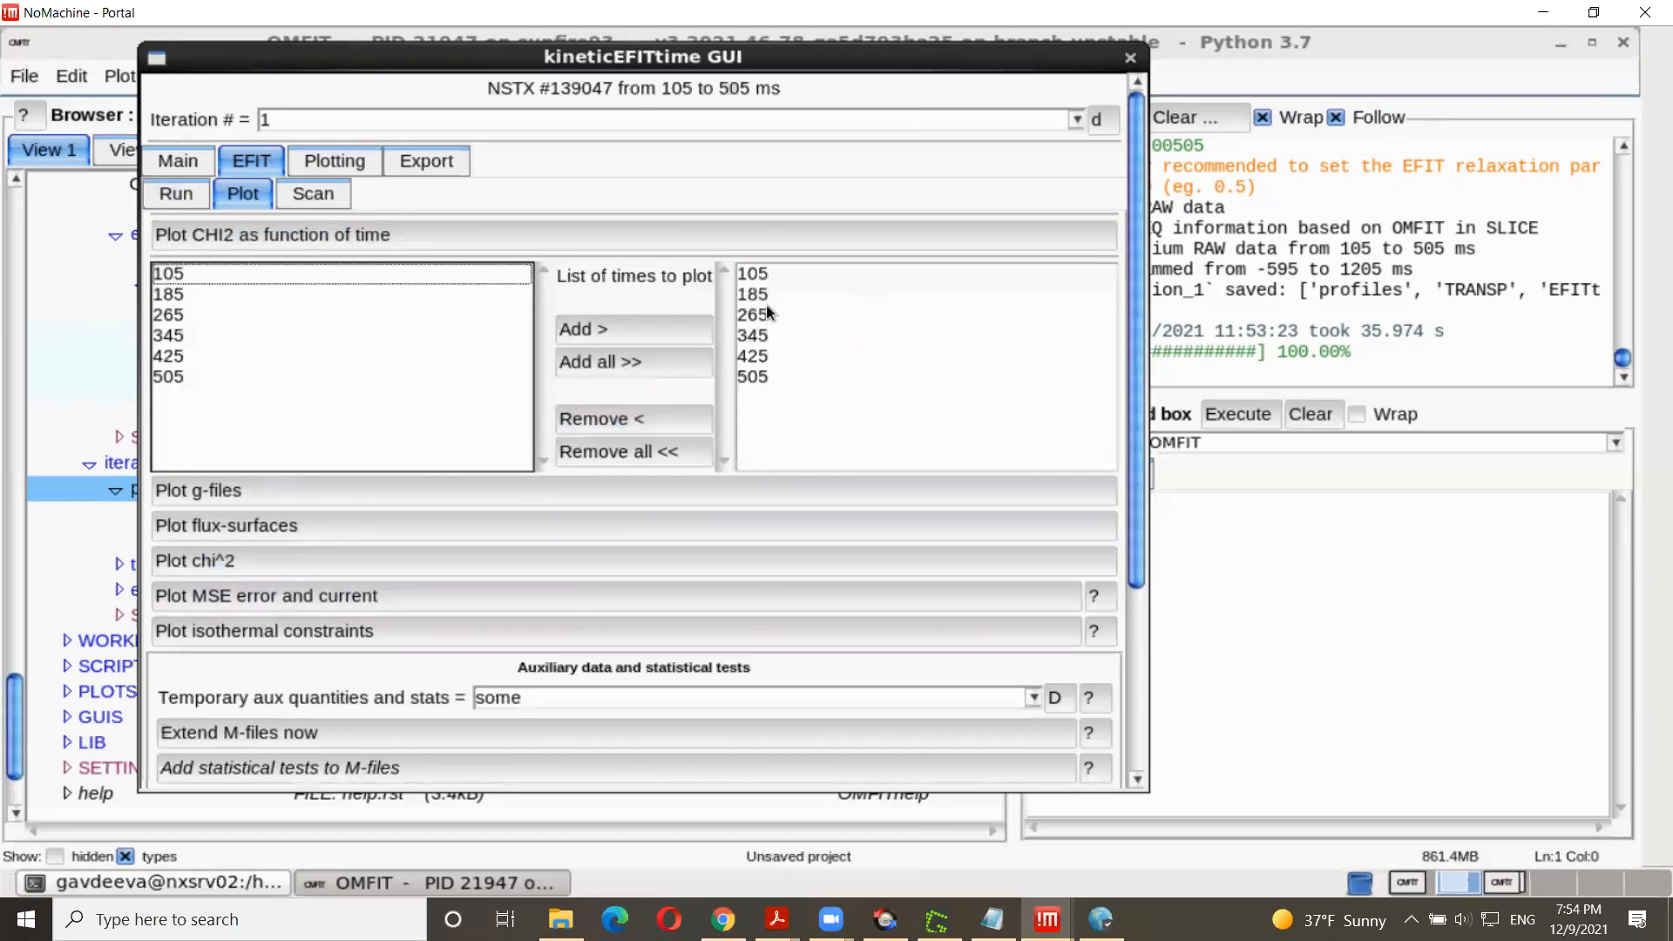
click(594, 455)
click(175, 295)
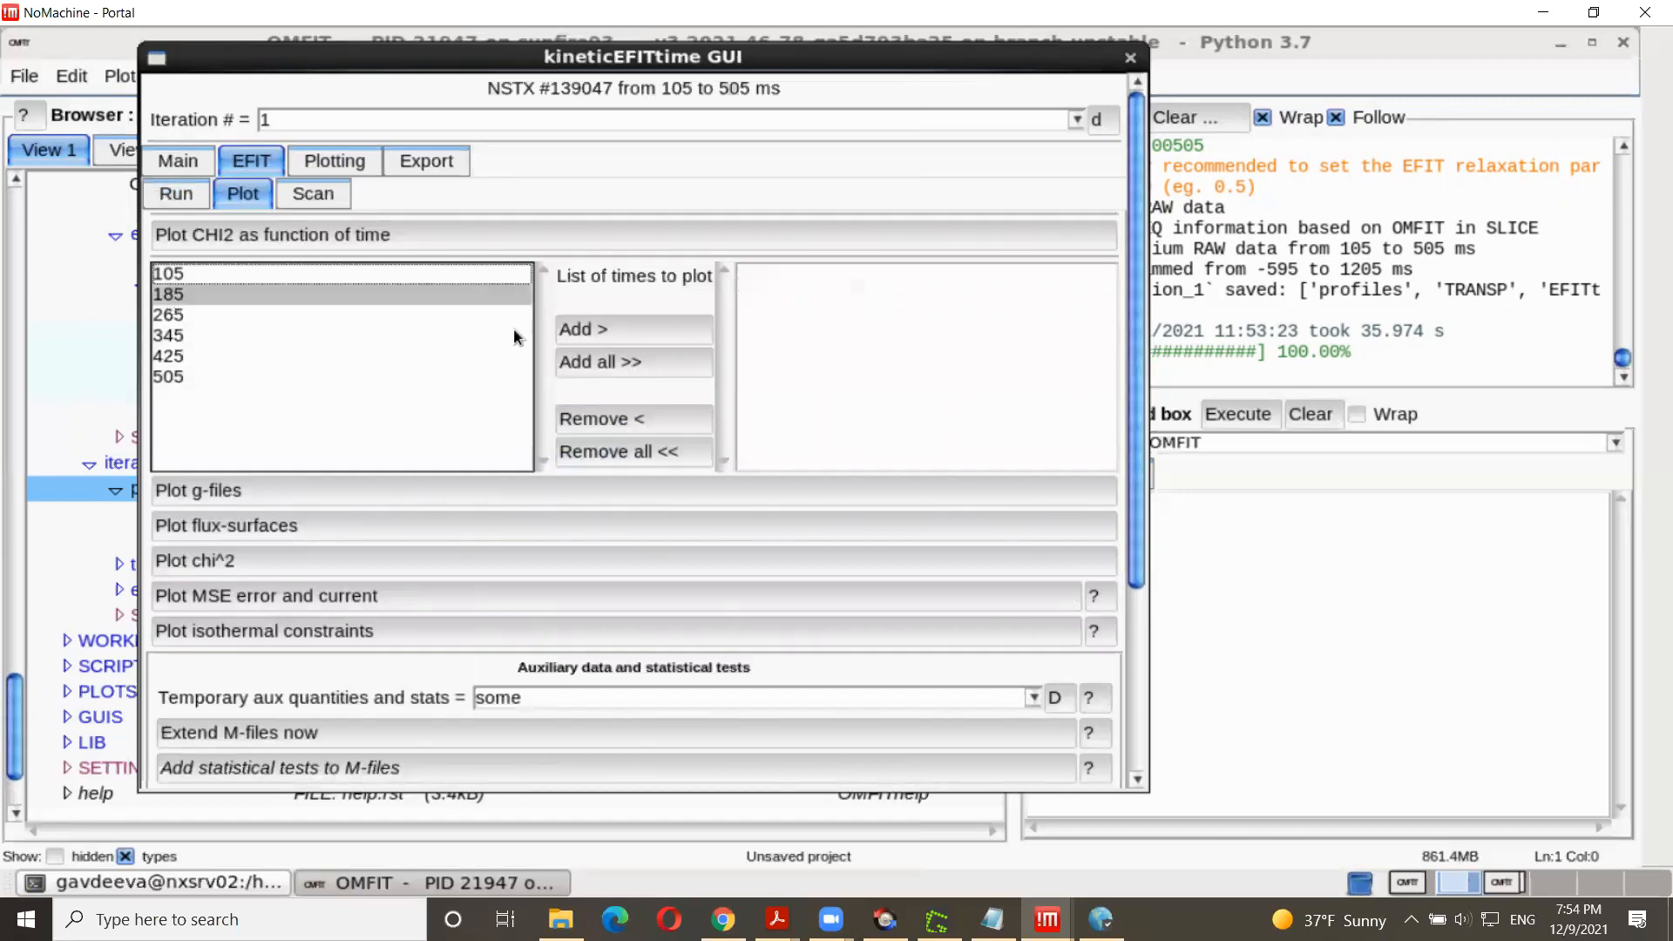
click(578, 328)
click(174, 339)
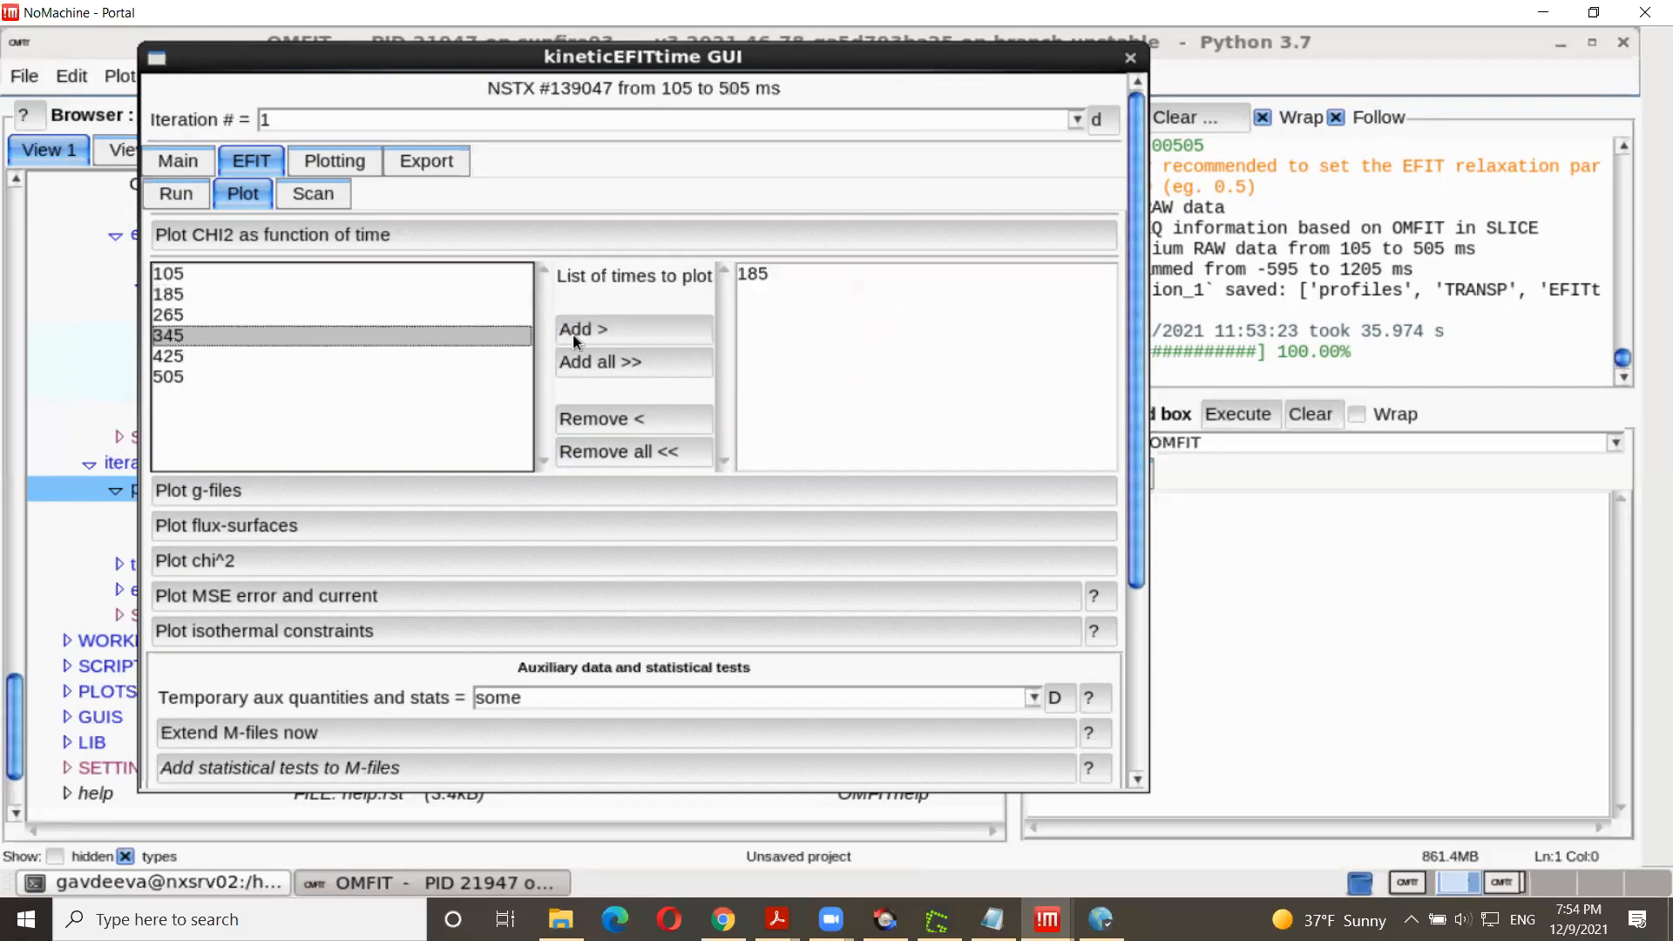
click(584, 328)
Step: Plot the MSE error and current for the selected times, place the figures apart, enlarge the 345 ms figure for inspection, and close them
click(284, 600)
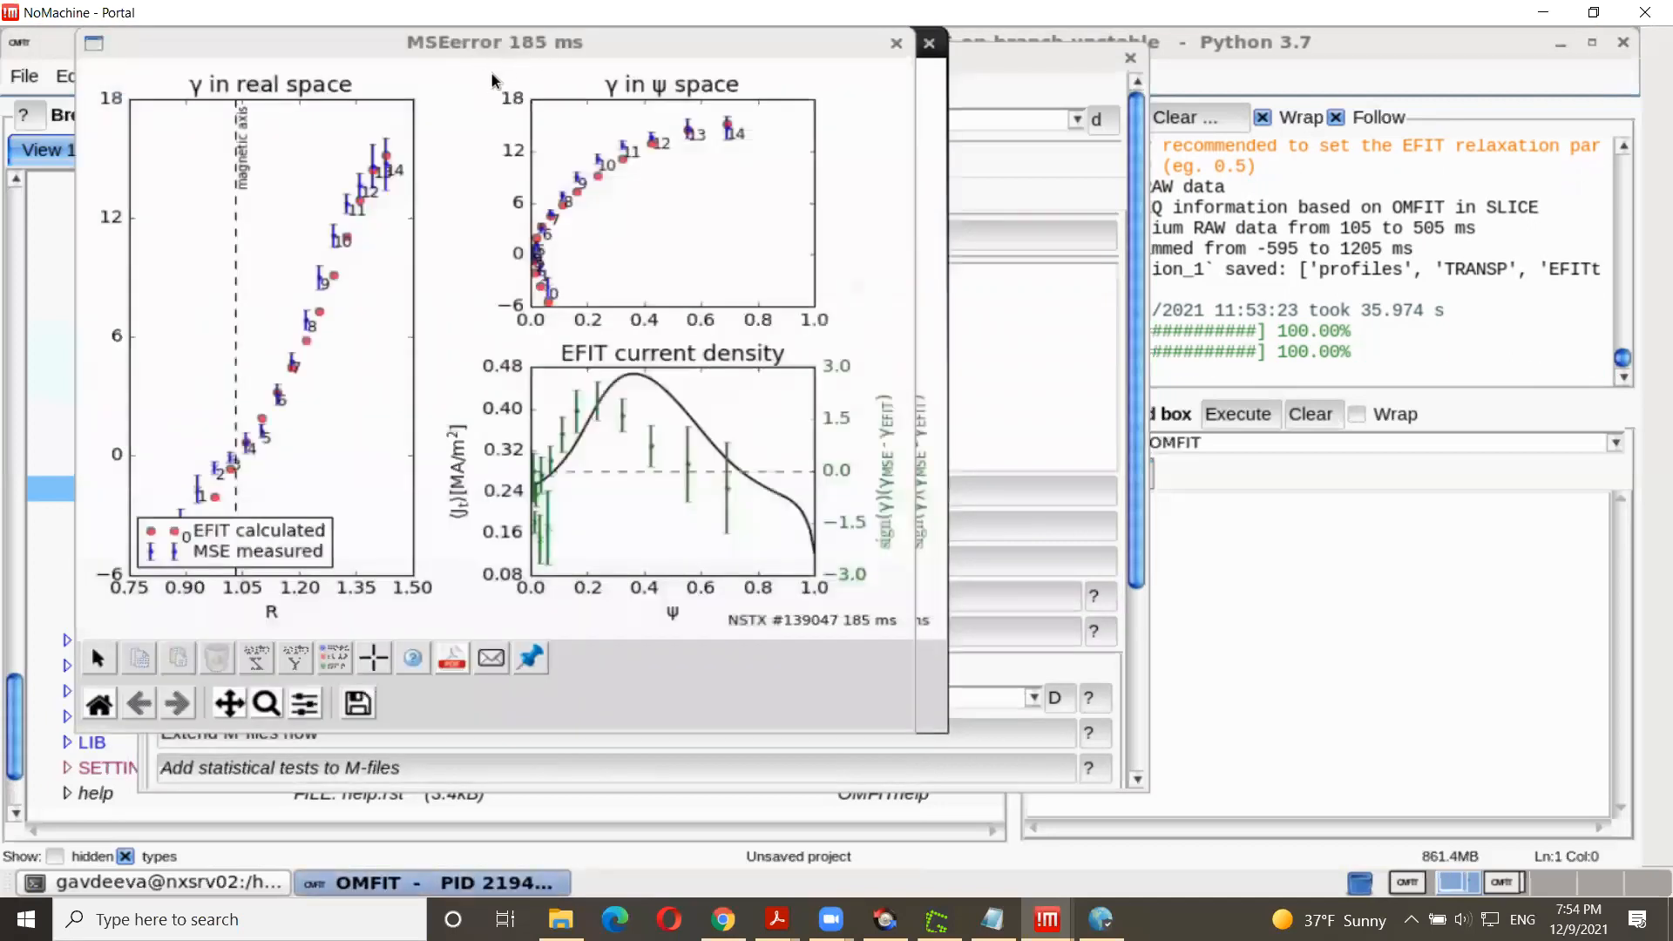
click(438, 38)
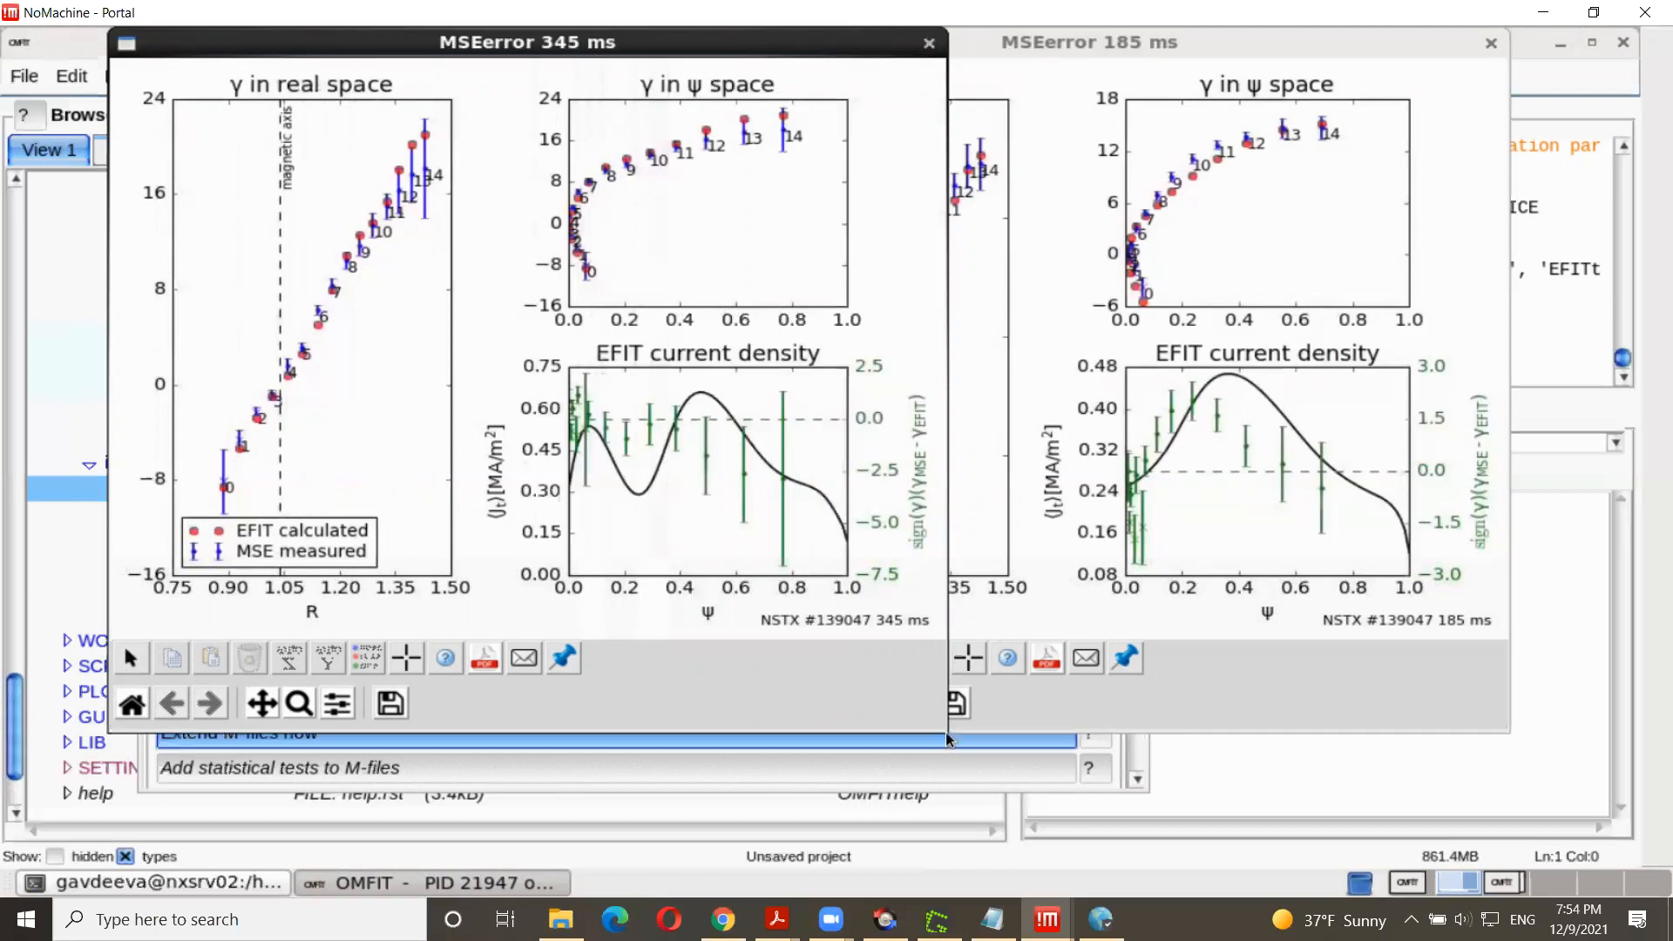
drag(937, 722, 1383, 866)
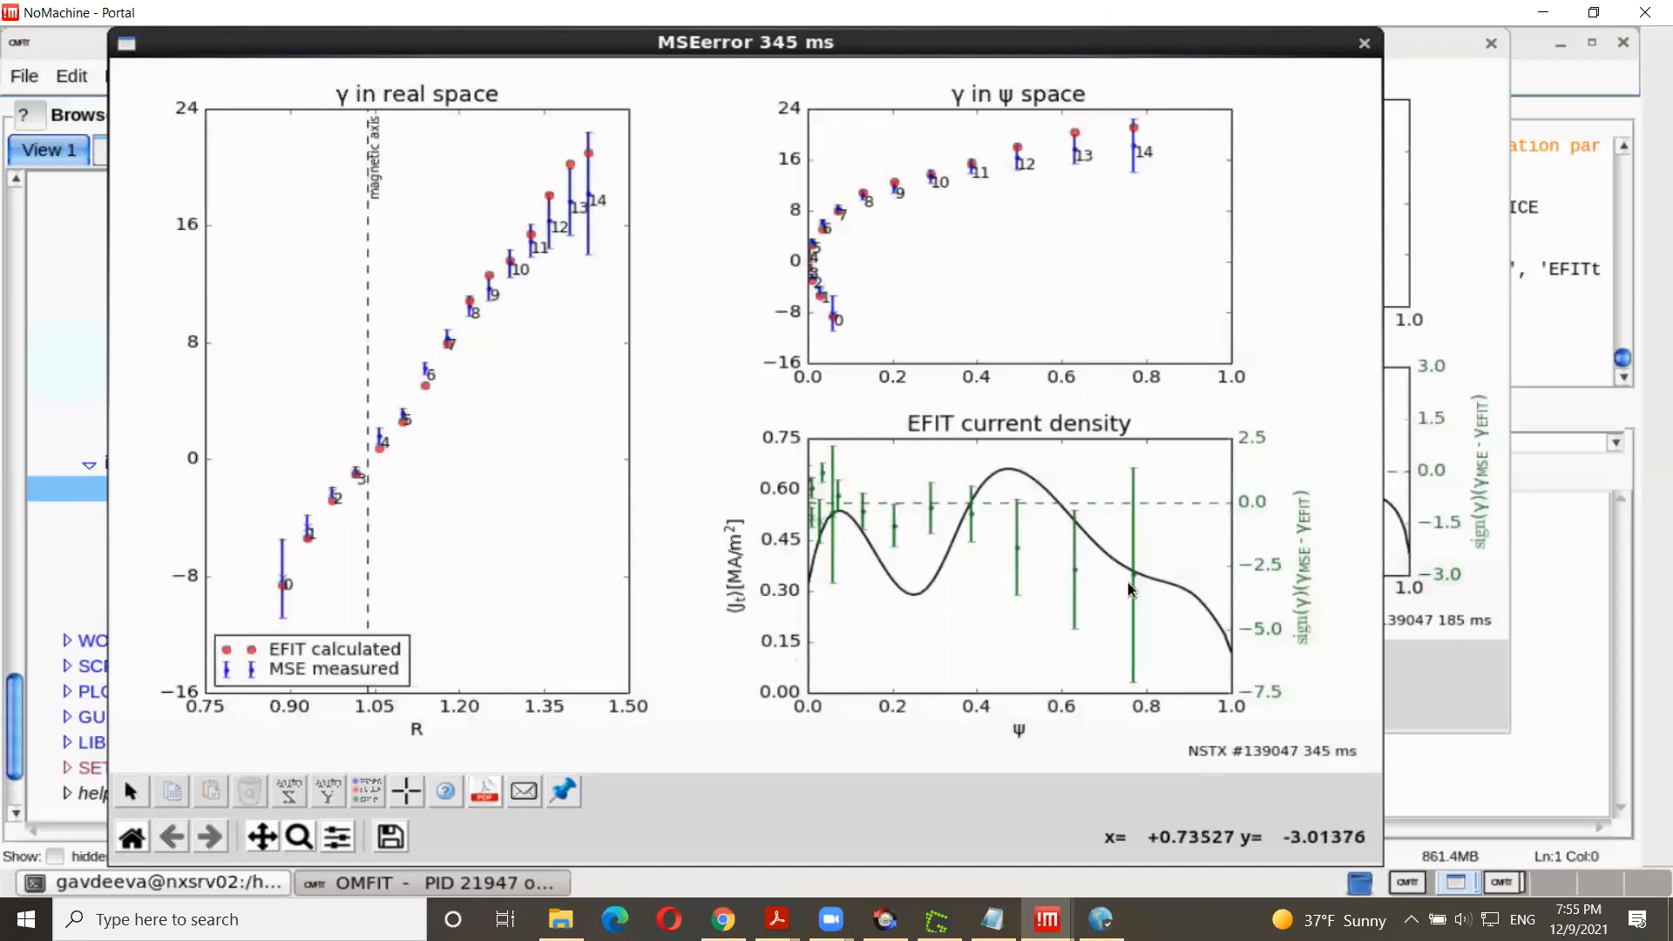
click(1365, 43)
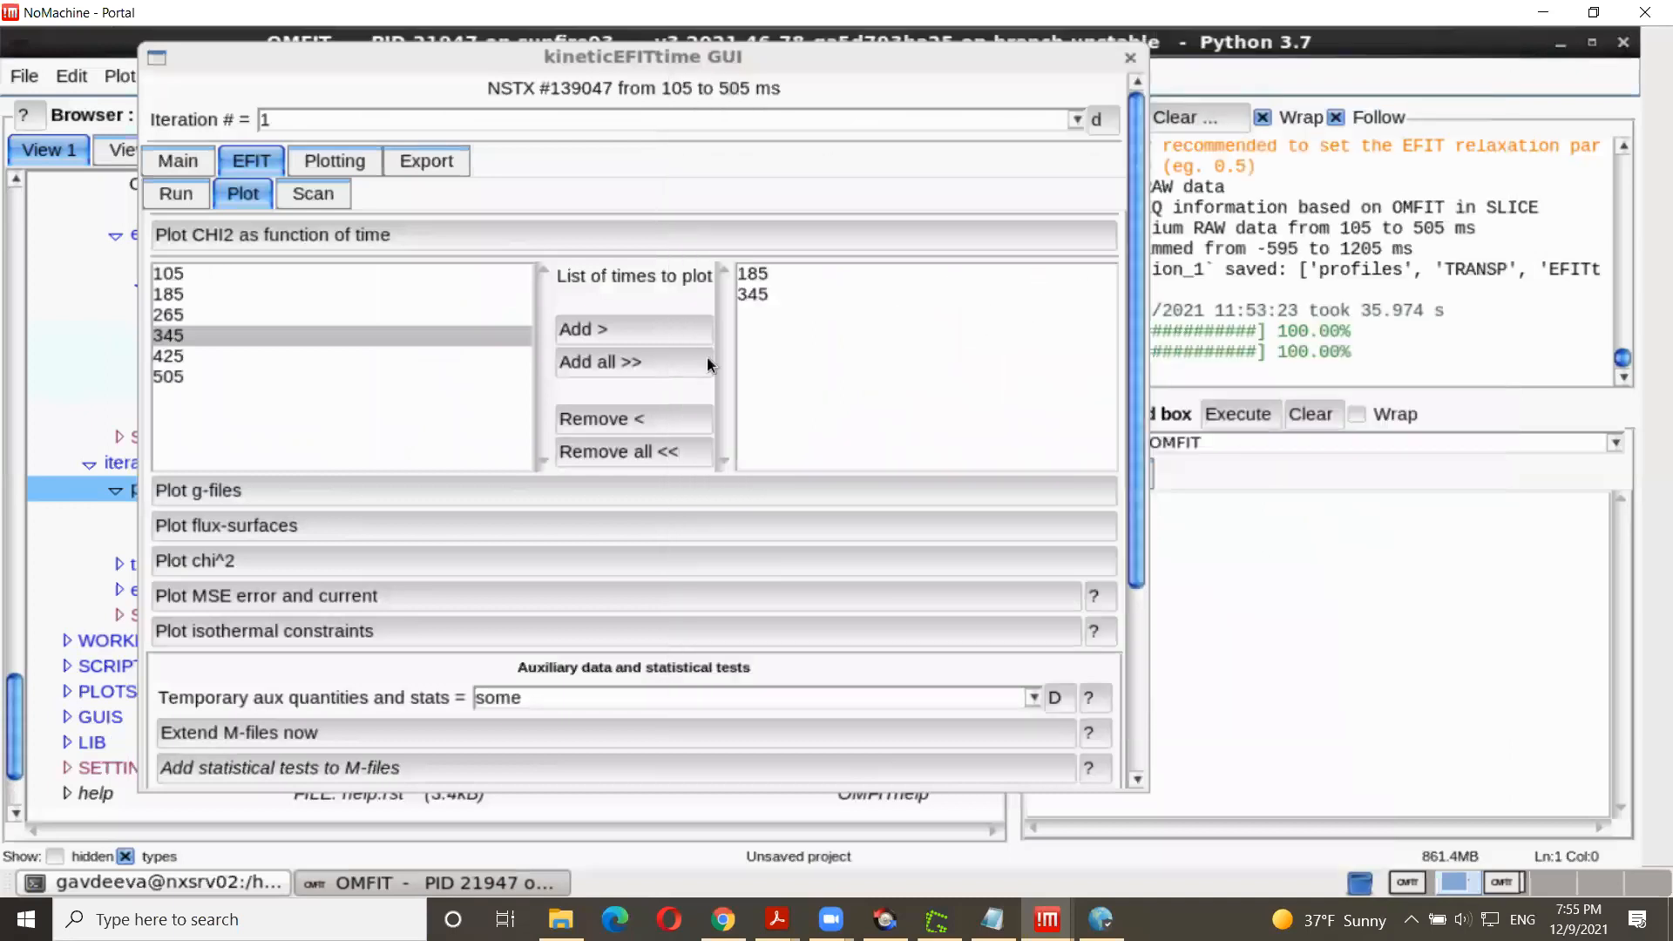
click(190, 162)
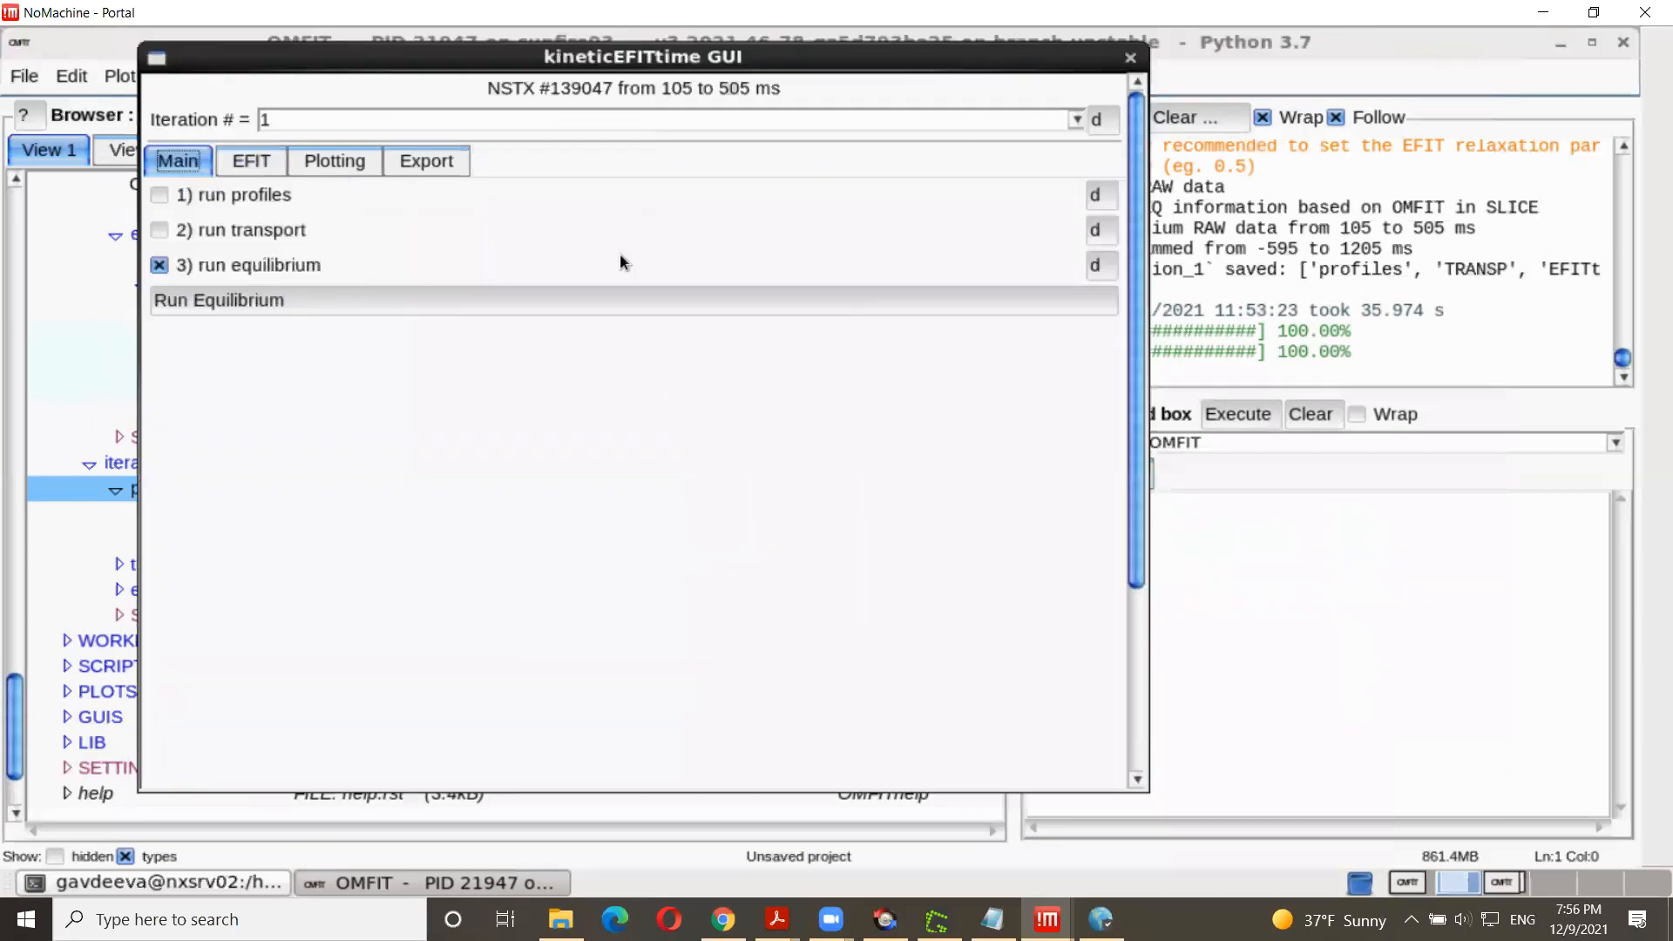
click(1556, 141)
click(333, 159)
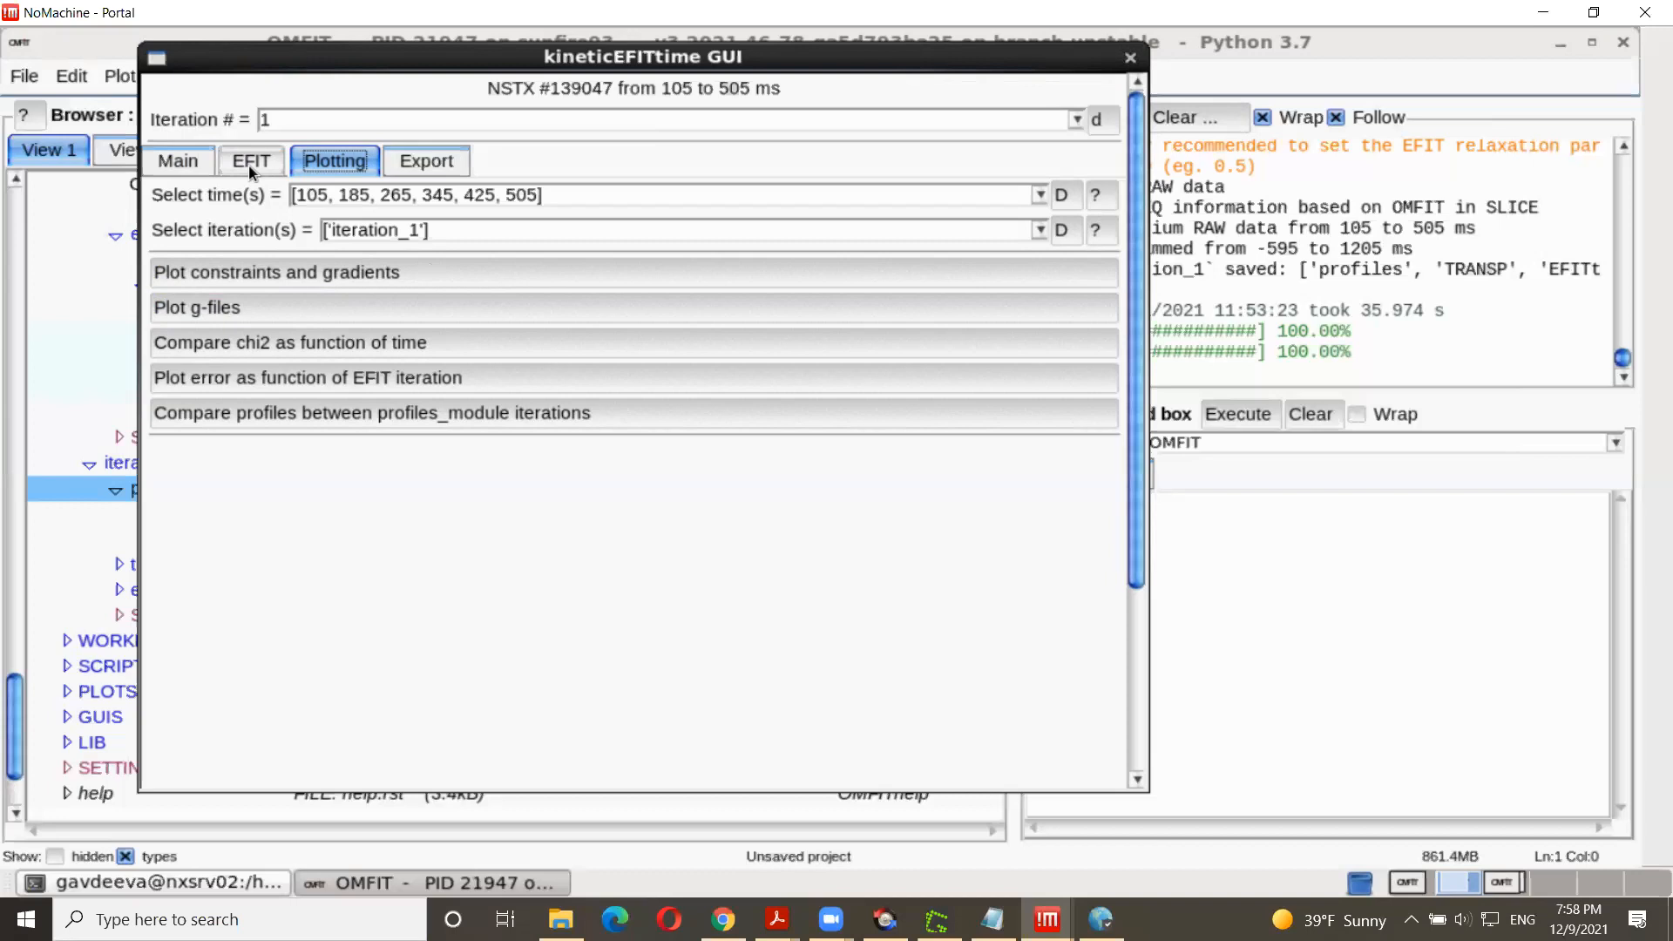
Step: Enable the profiles and transport runs alongside the equilibrium run for iteration 1
click(174, 160)
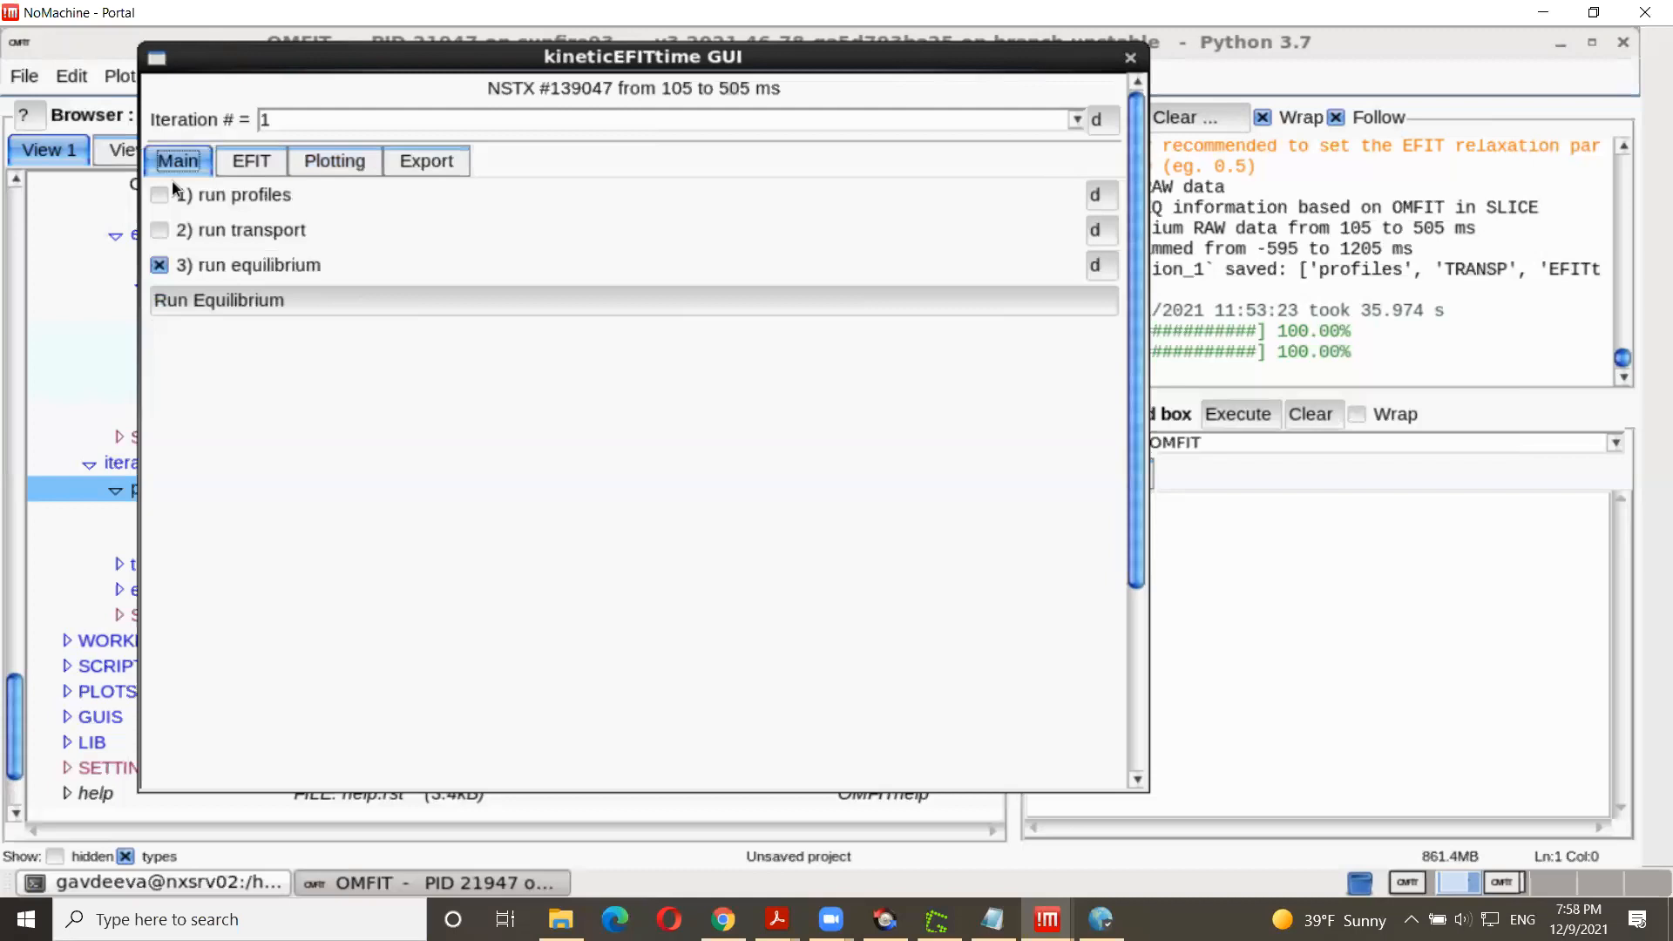
click(161, 231)
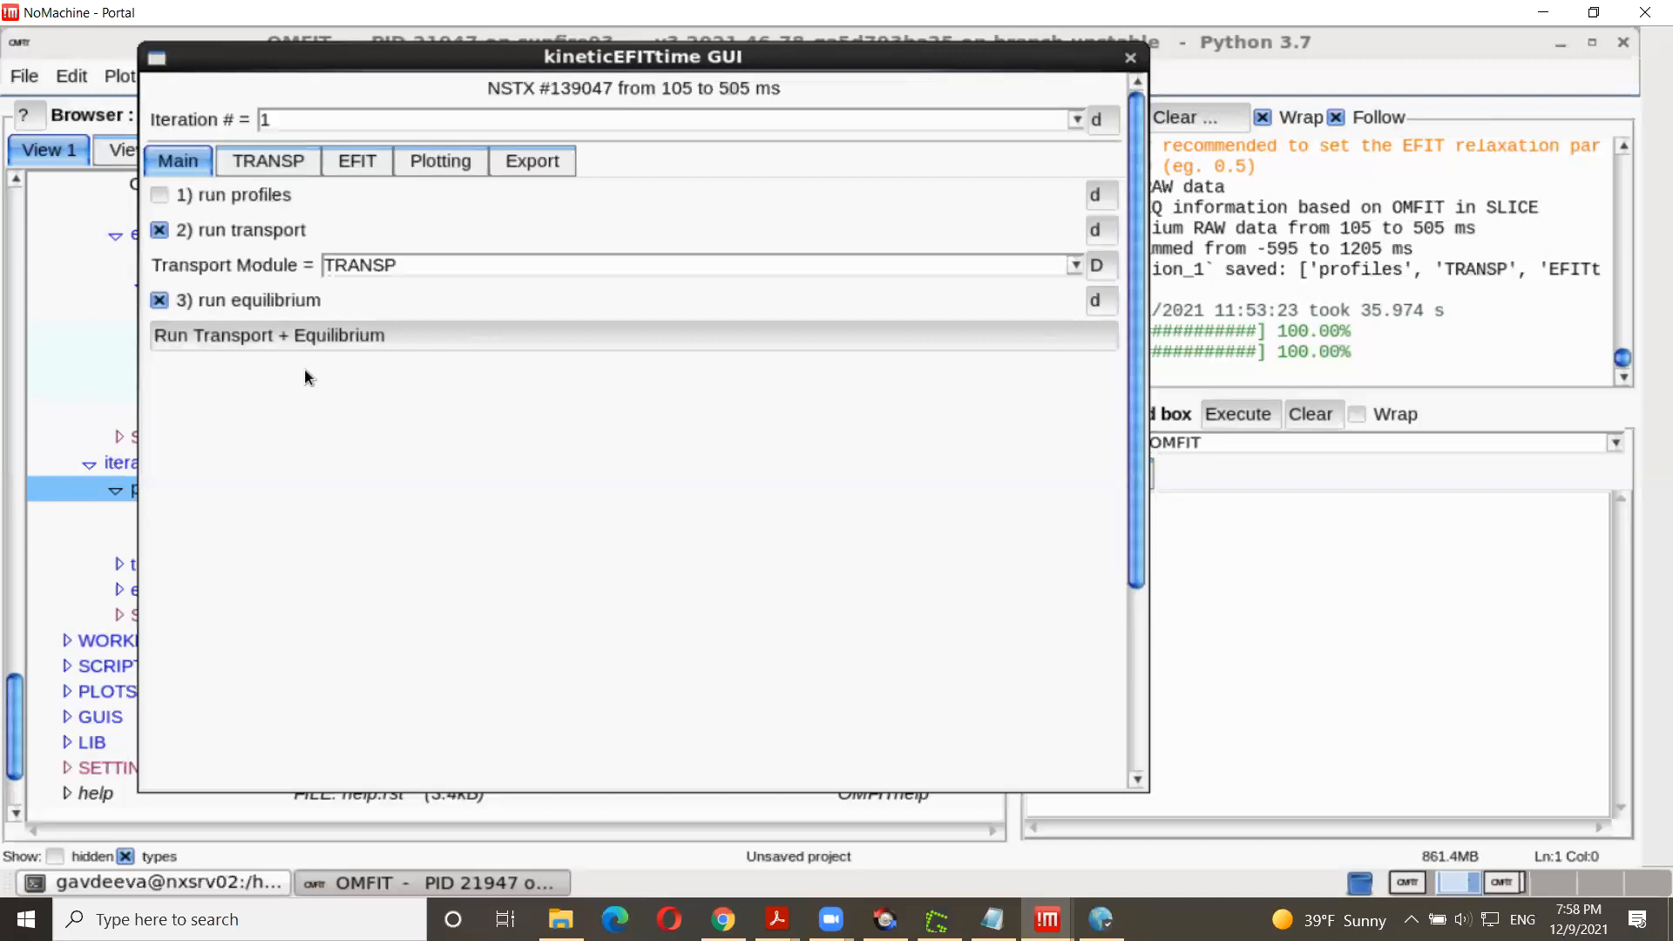
click(243, 218)
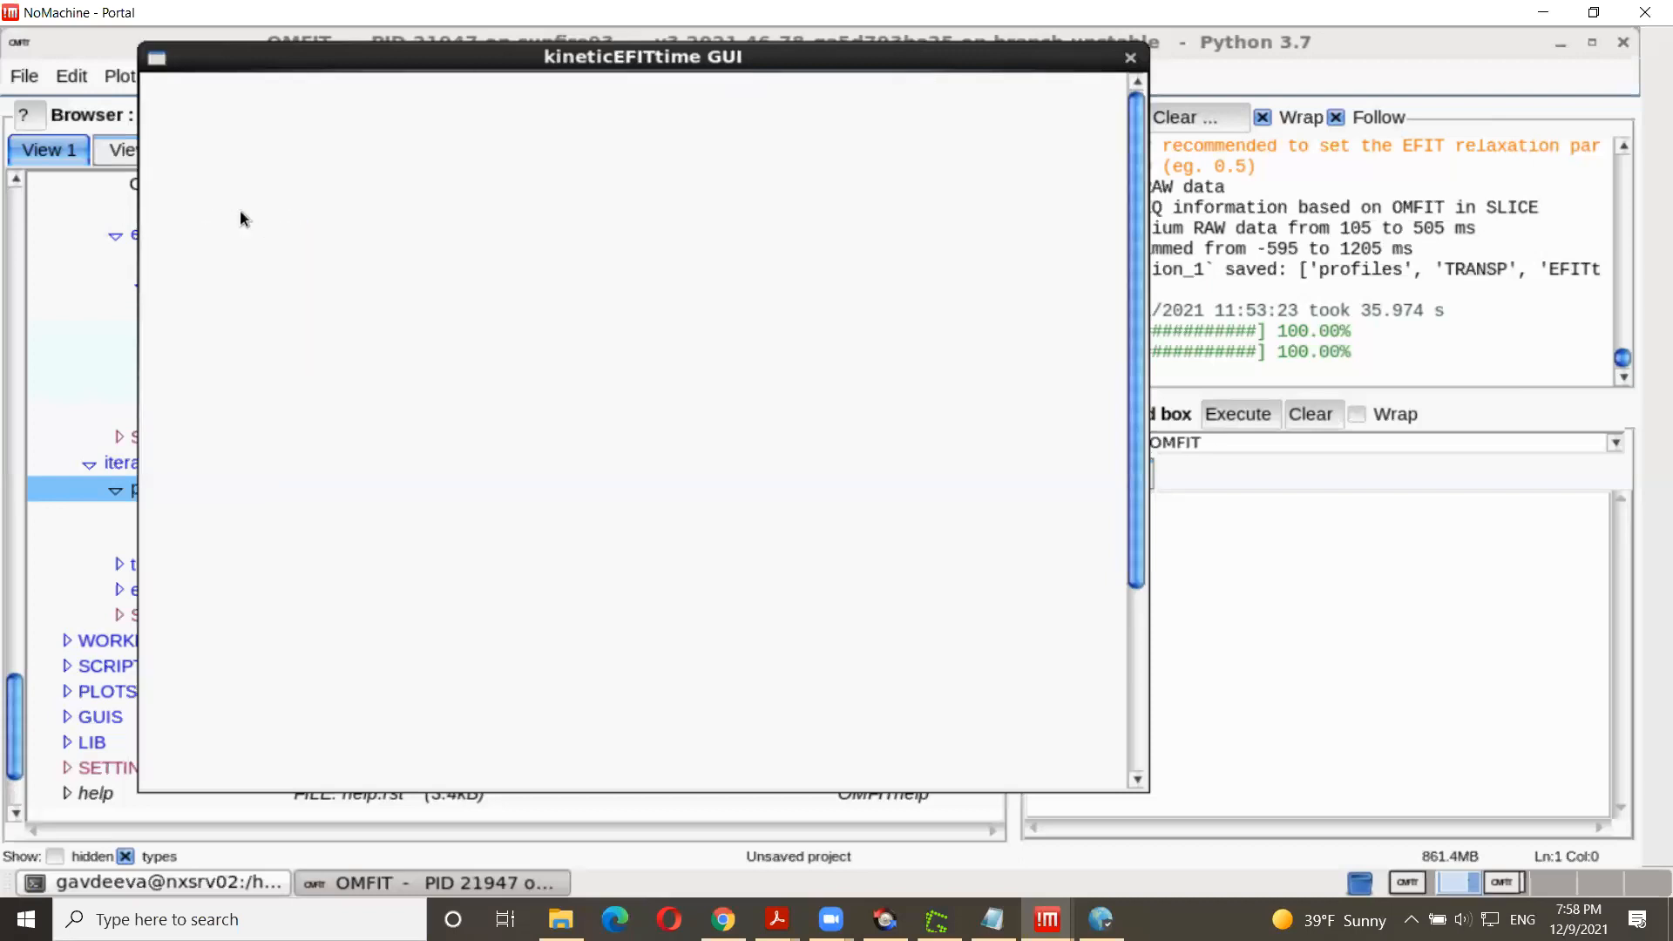
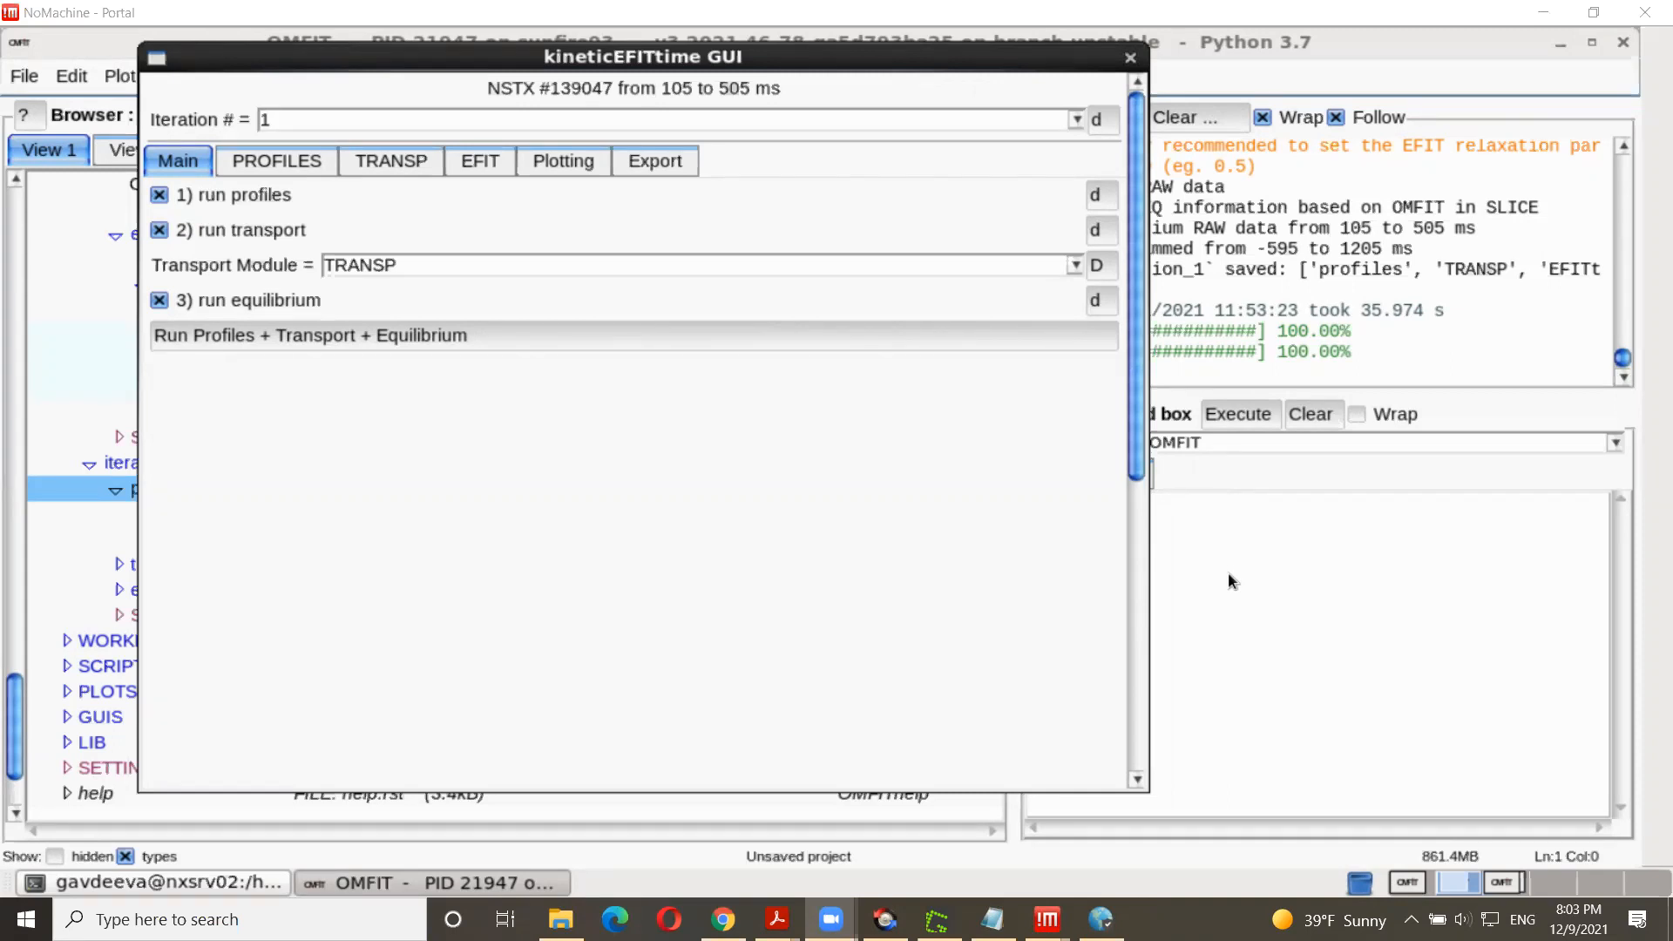
Step: Set the T_e profile's fitting method to Core polynomial & edge exponential (mtanh) blend
click(323, 161)
click(547, 231)
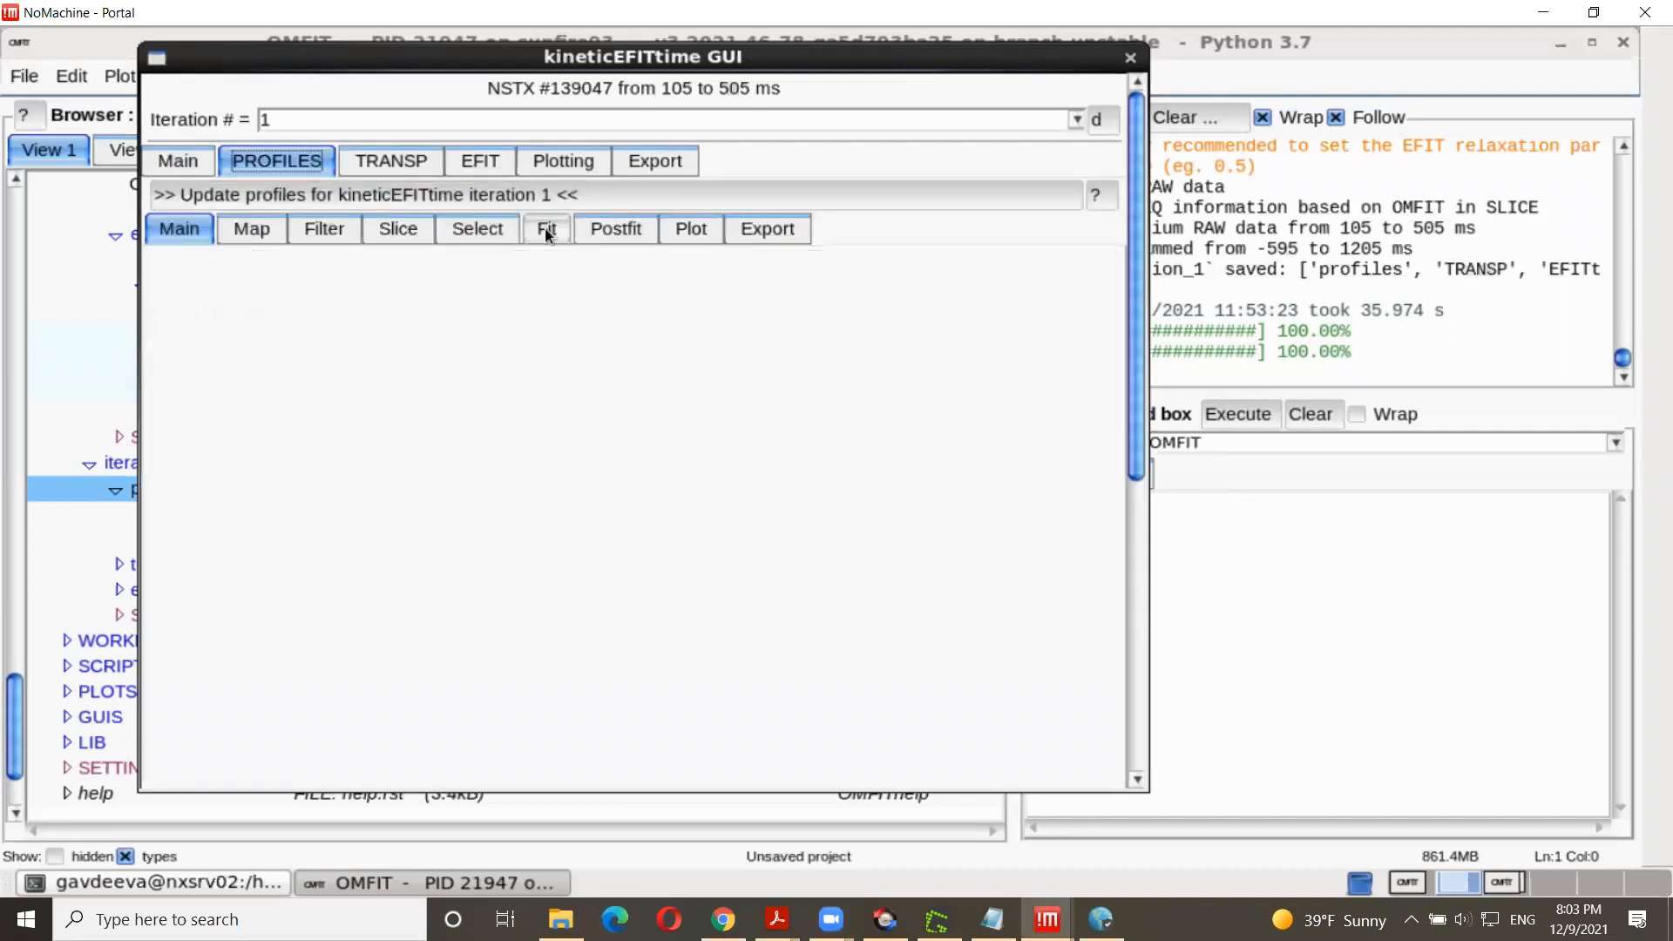
click(628, 487)
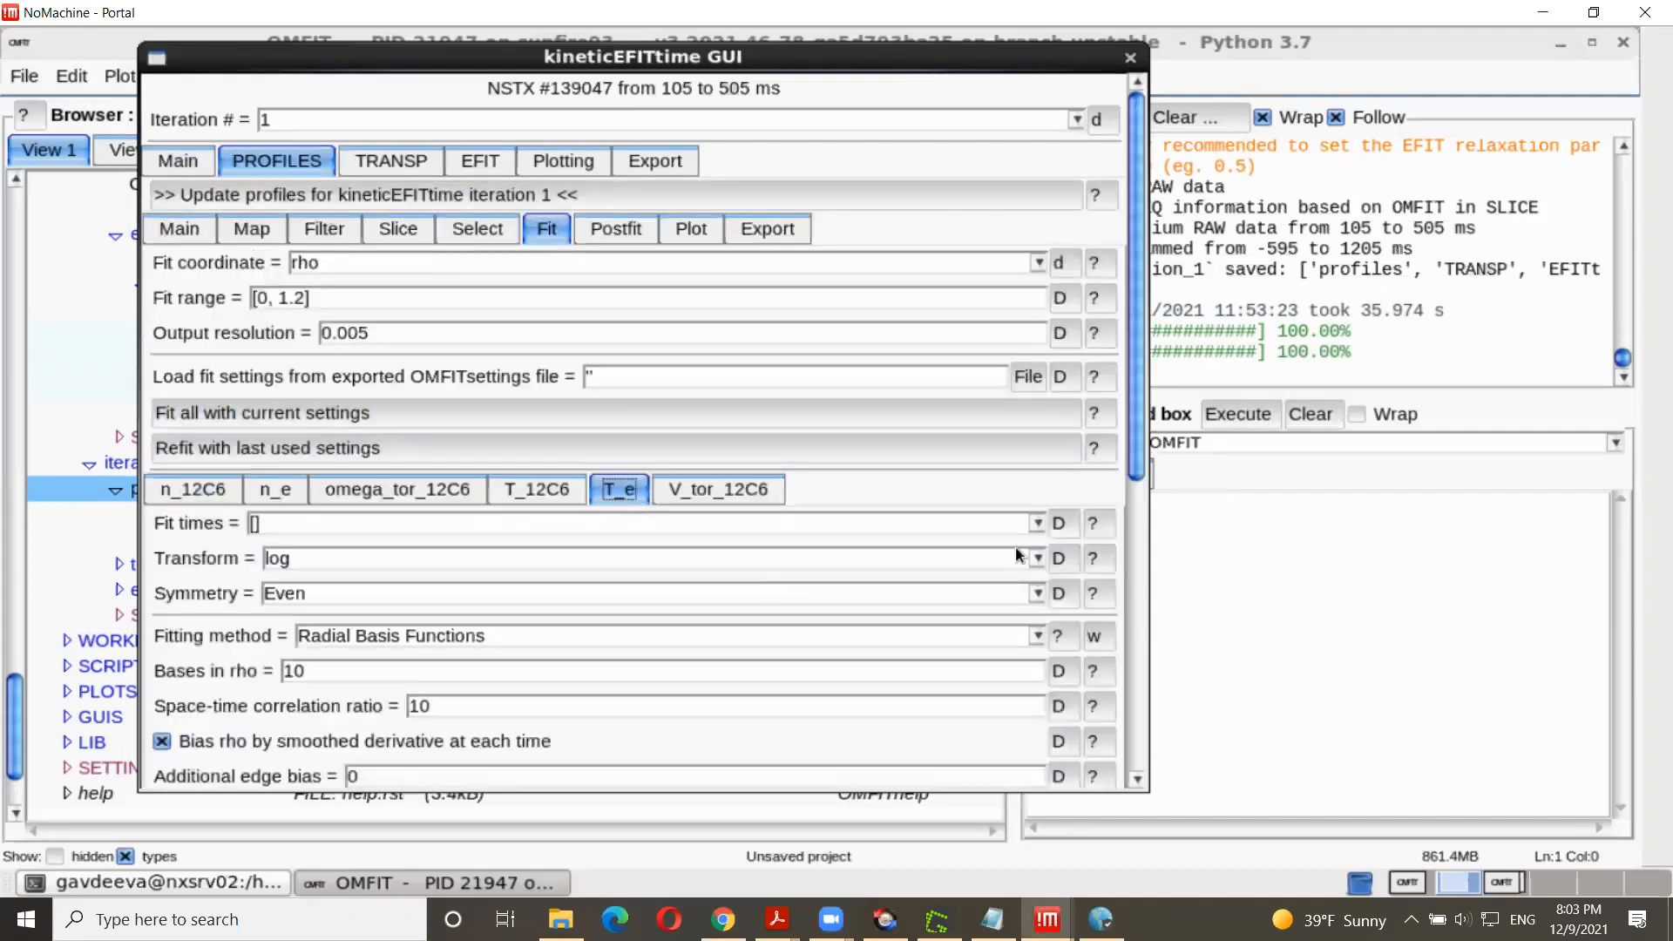
click(1037, 638)
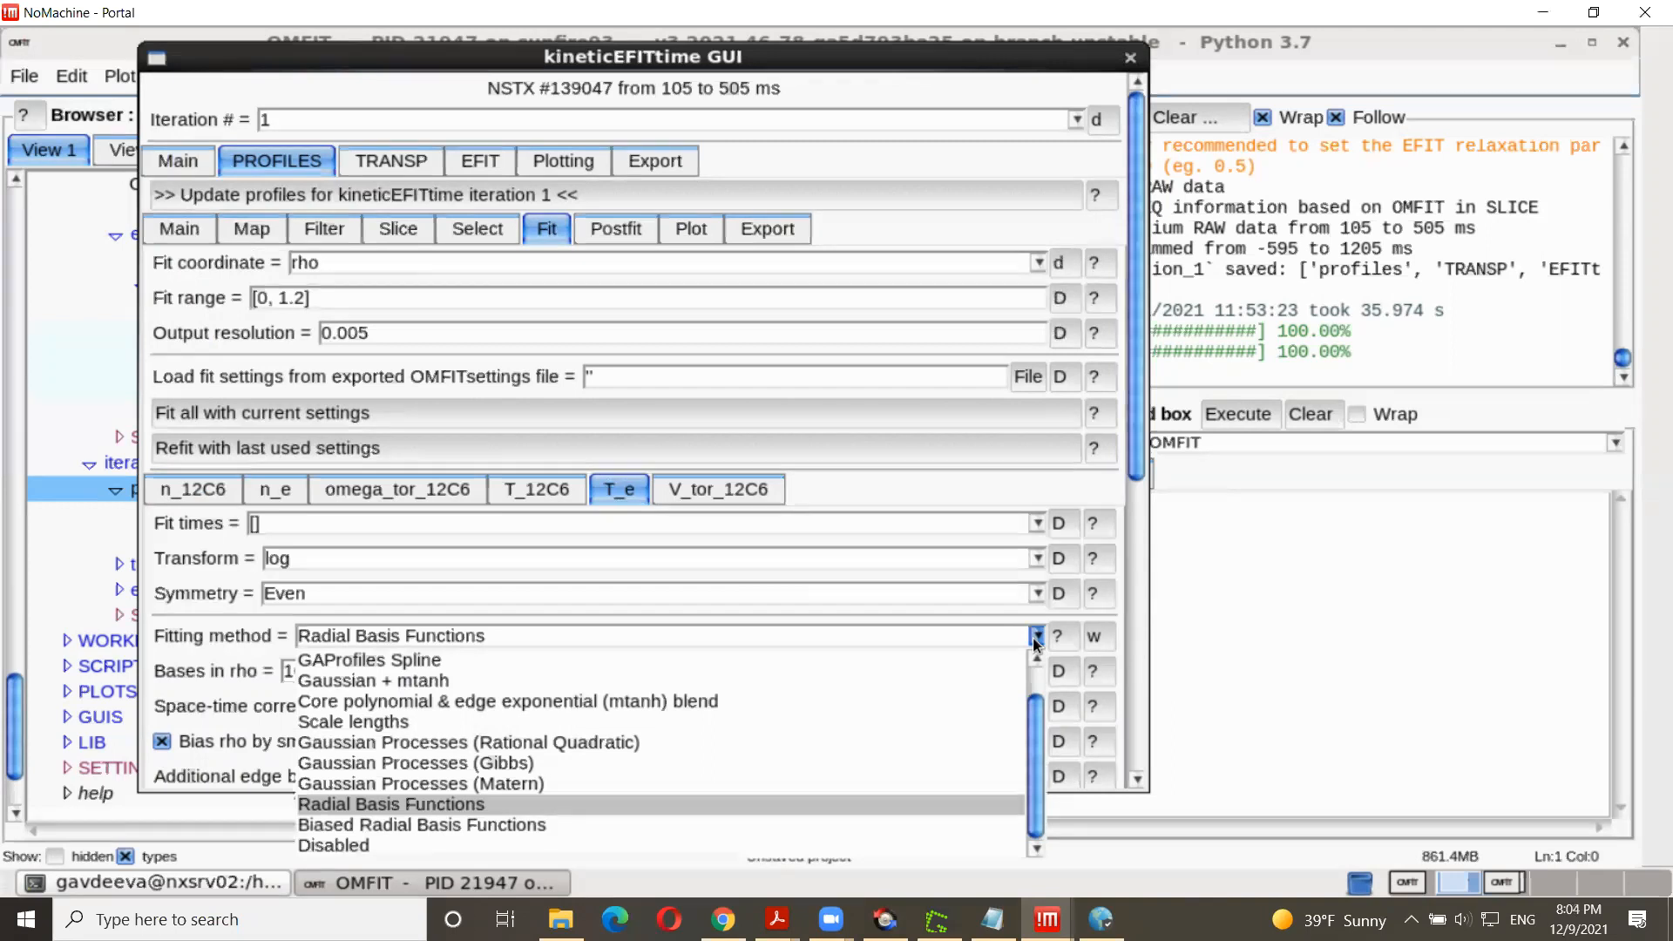
click(588, 701)
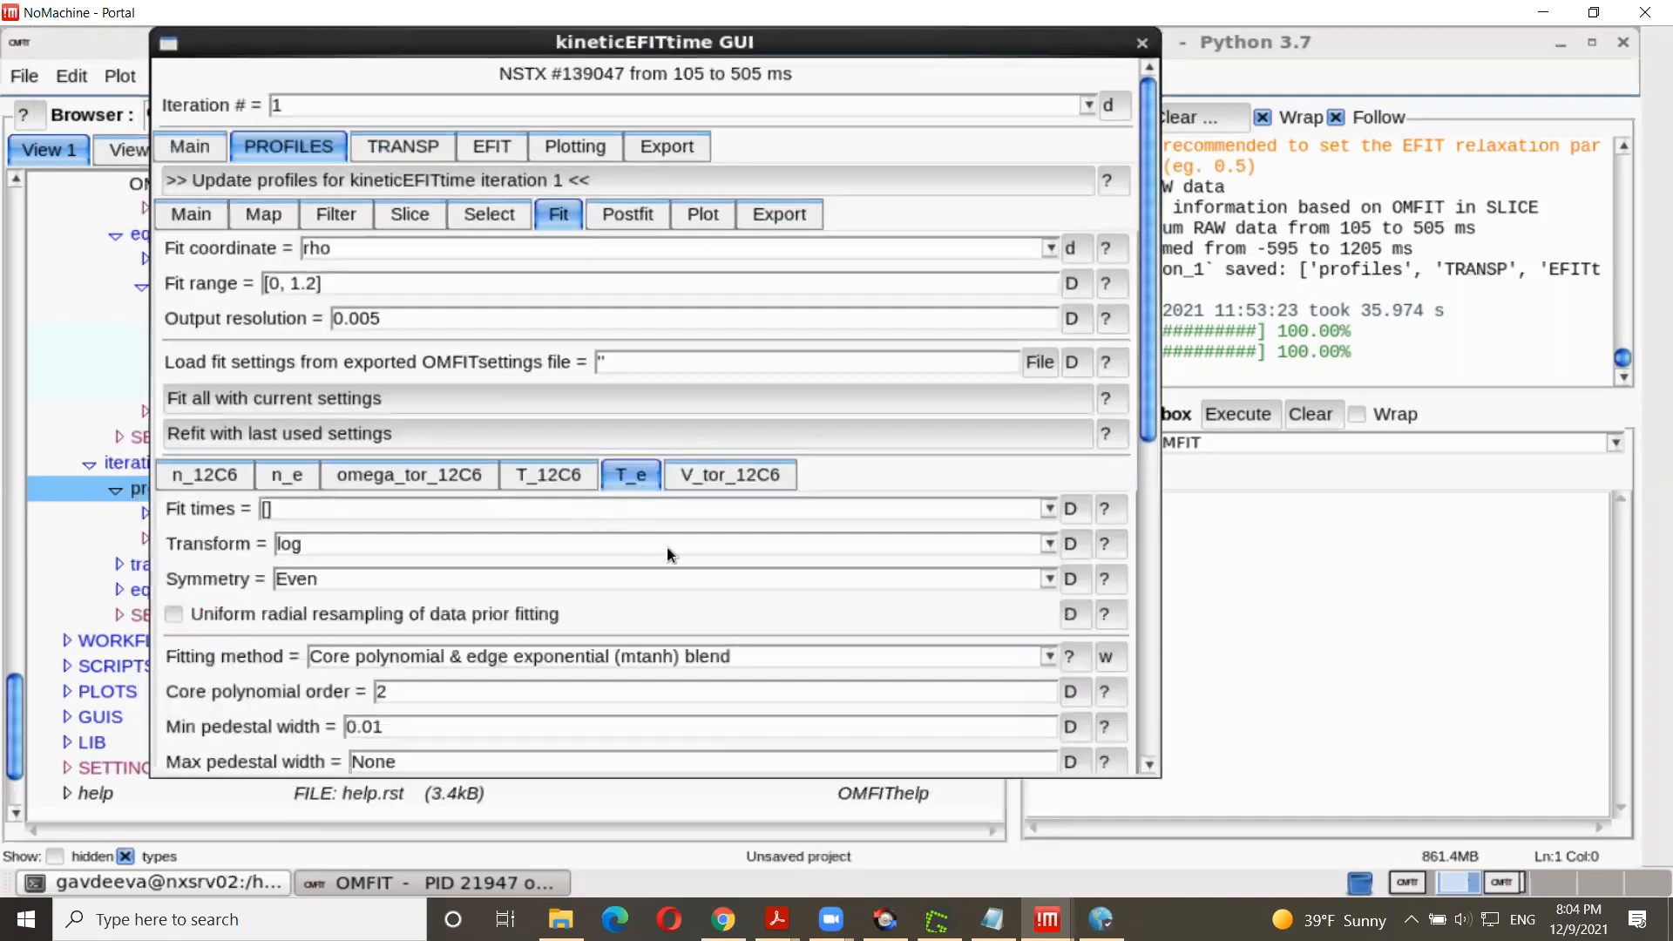
Step: Examine the T_e fit settings for the mtanh blend, including pedestal width, symmetry point, on-axis and edge constraints, and the fit and plot options
scroll(739, 598, down, 3)
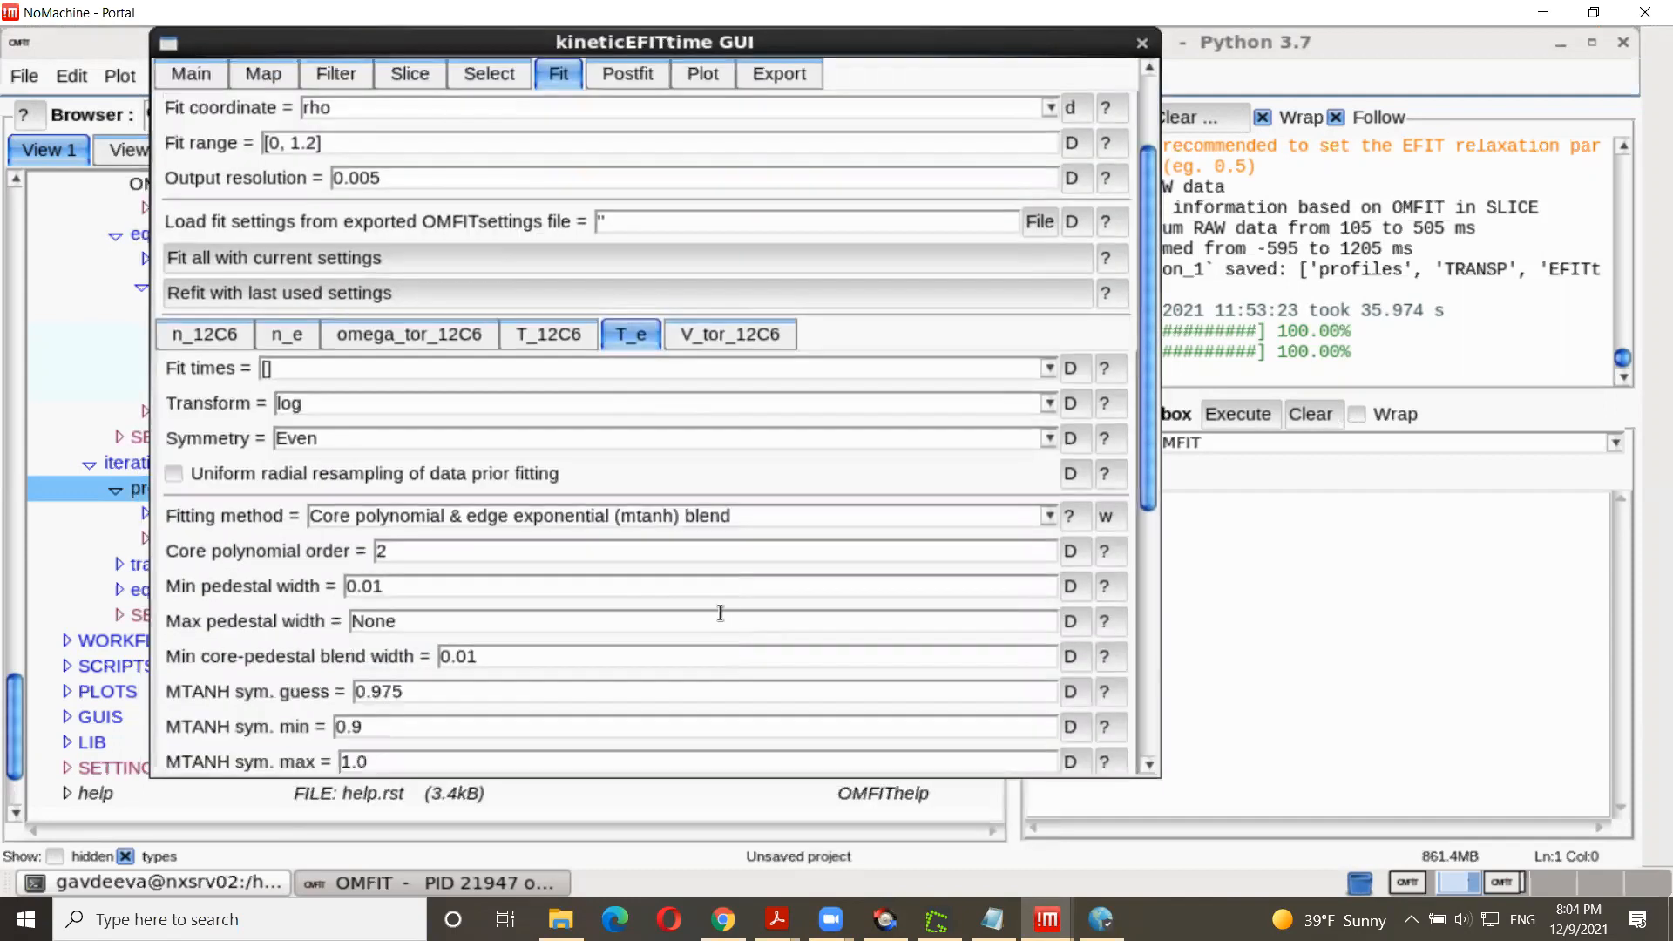
scroll(745, 598, down, 3)
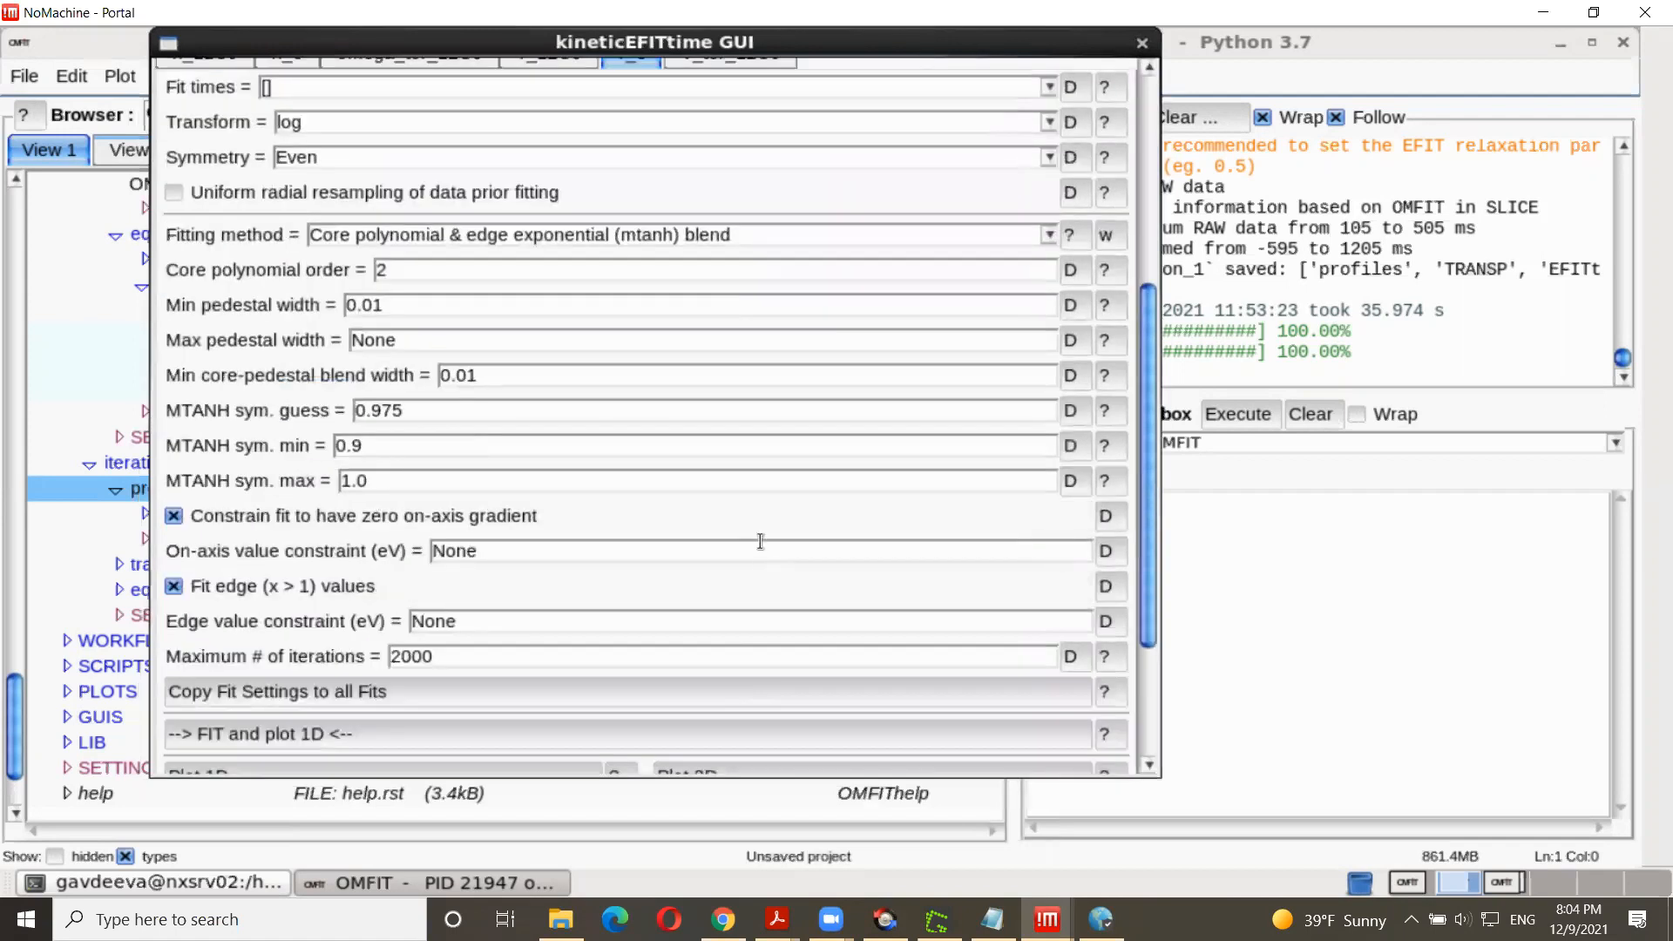
scroll(762, 537, down, 1)
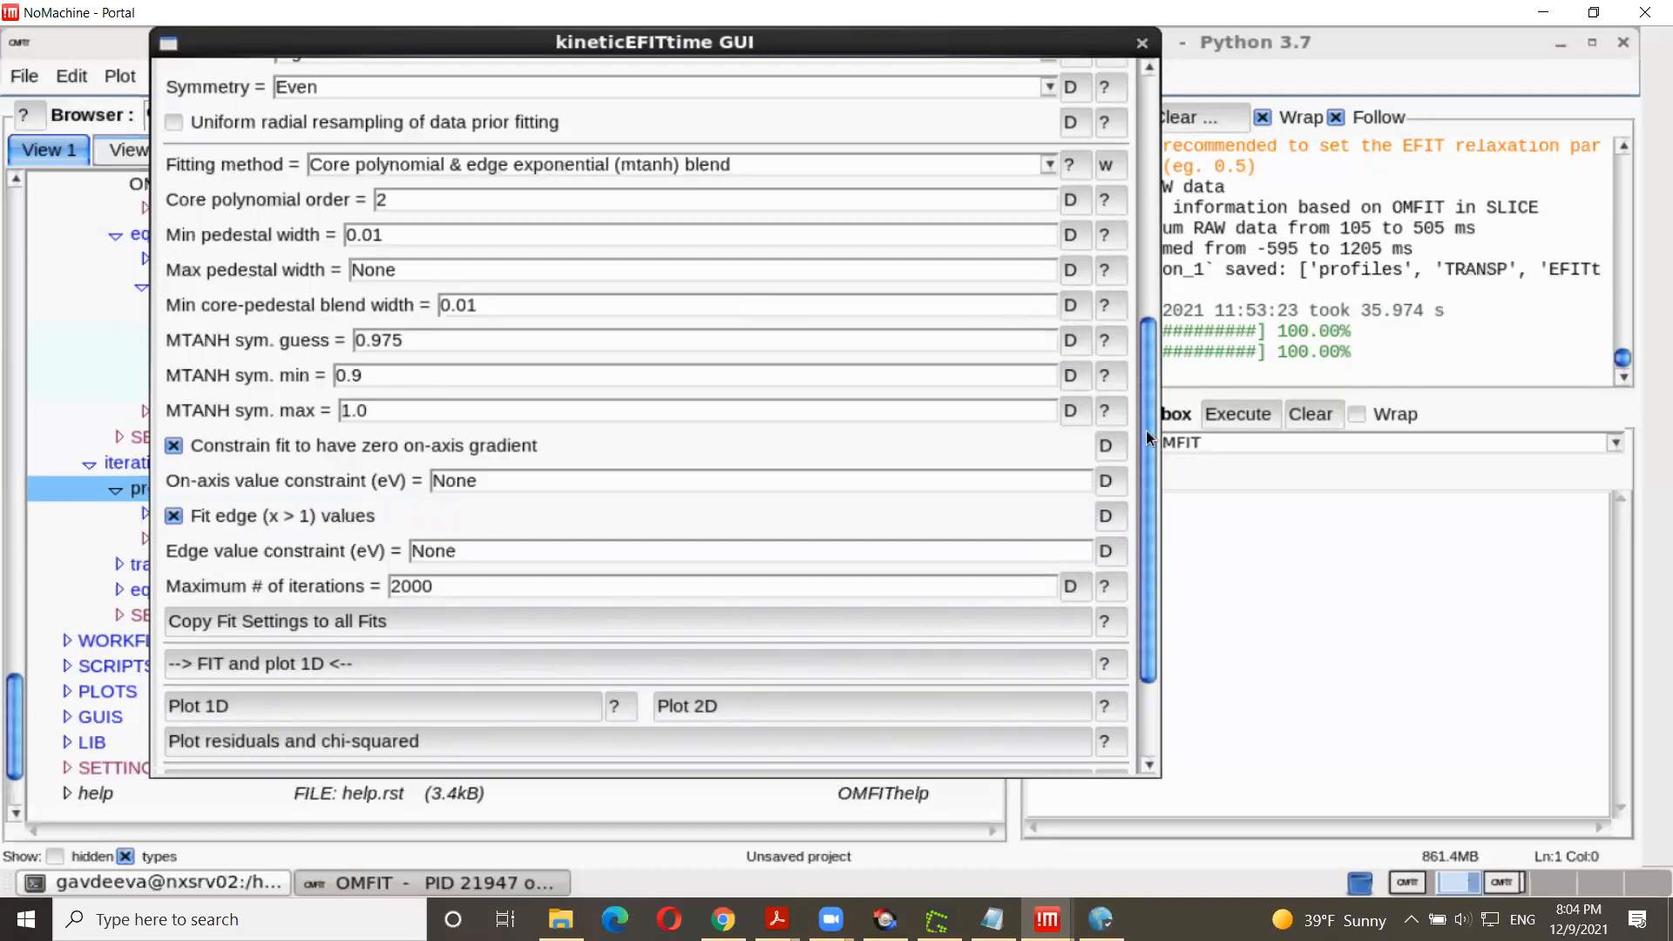
scroll(1147, 430, up, 6)
scroll(1144, 99, up, 3)
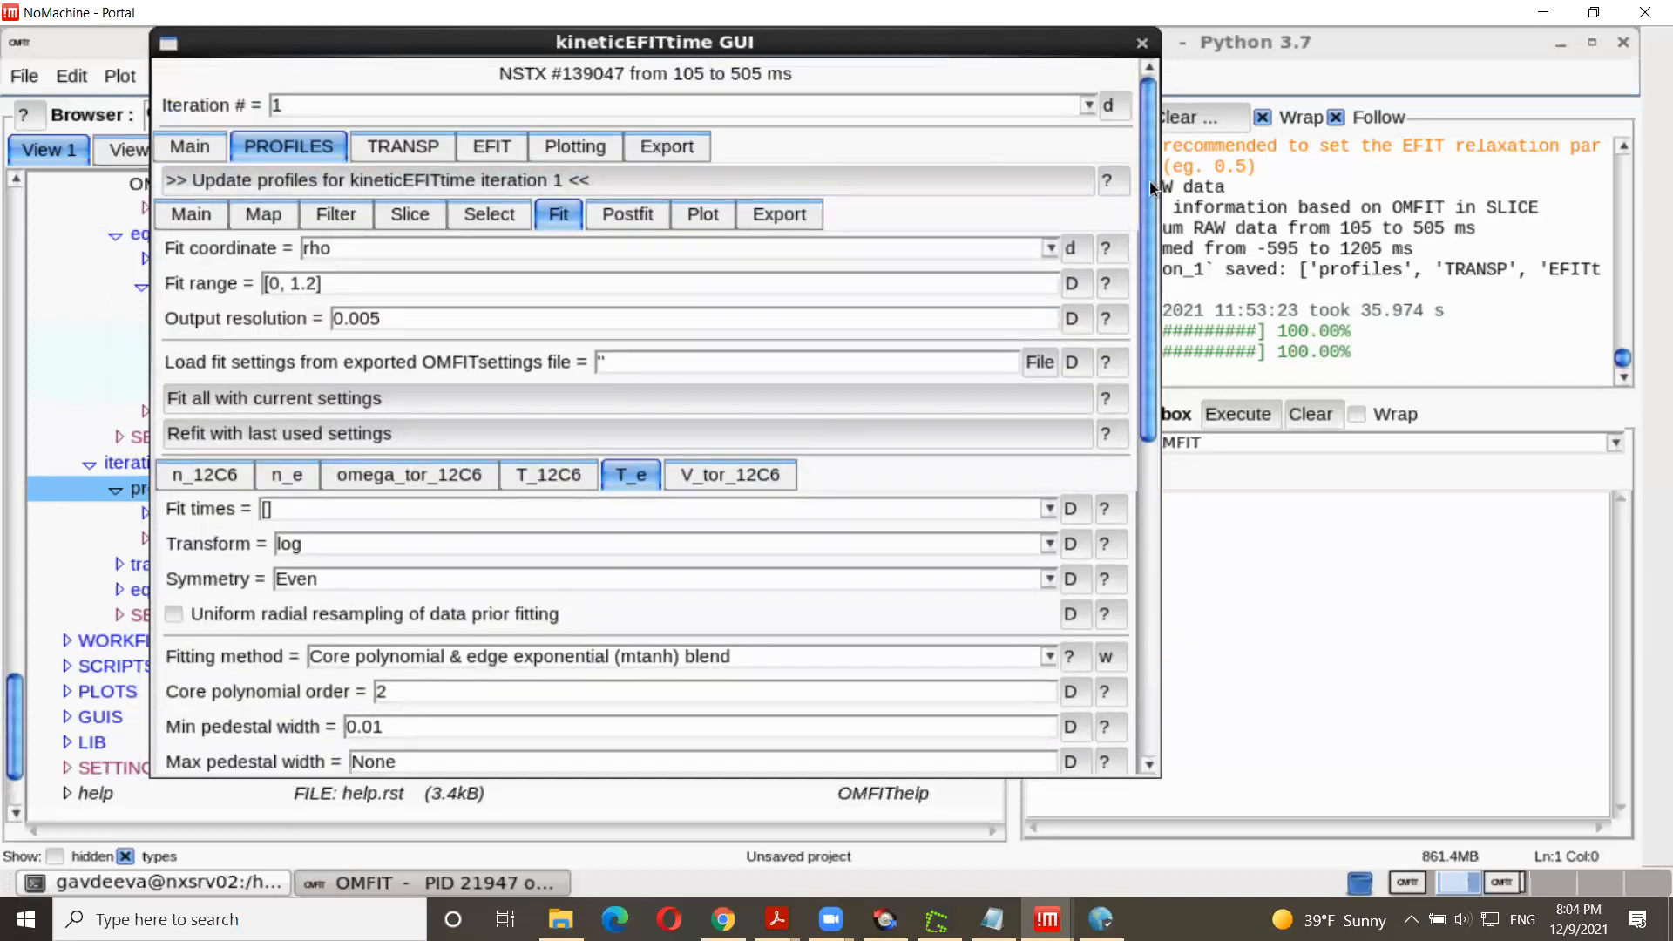
scroll(1150, 192, down, 5)
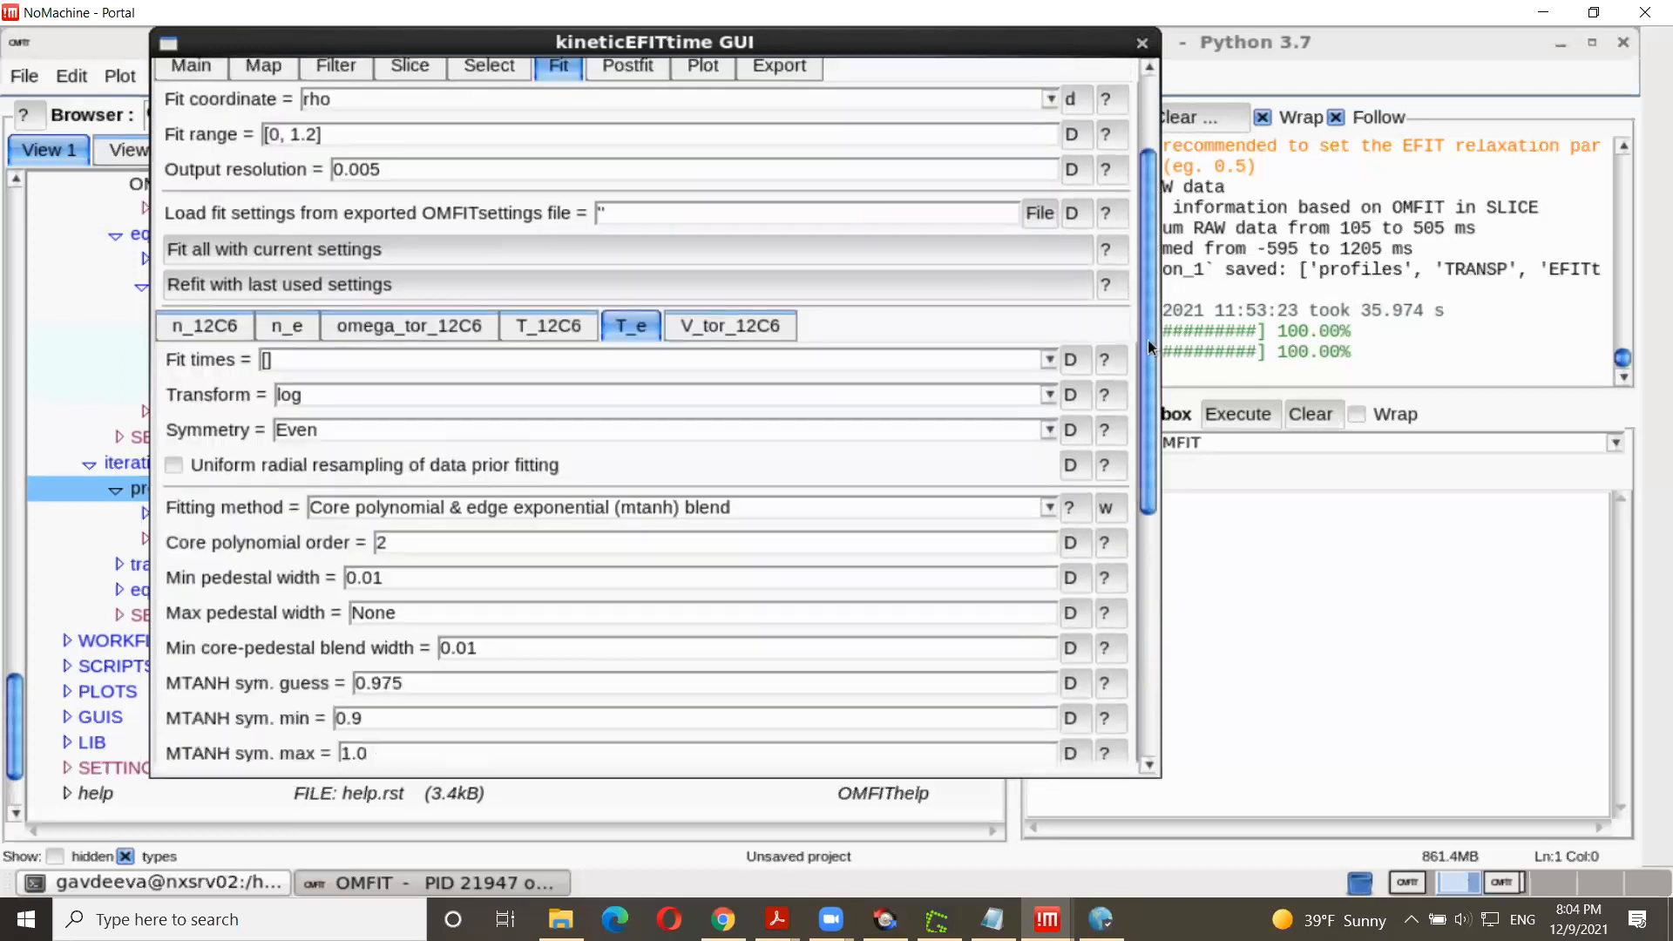
scroll(1148, 341, down, 15)
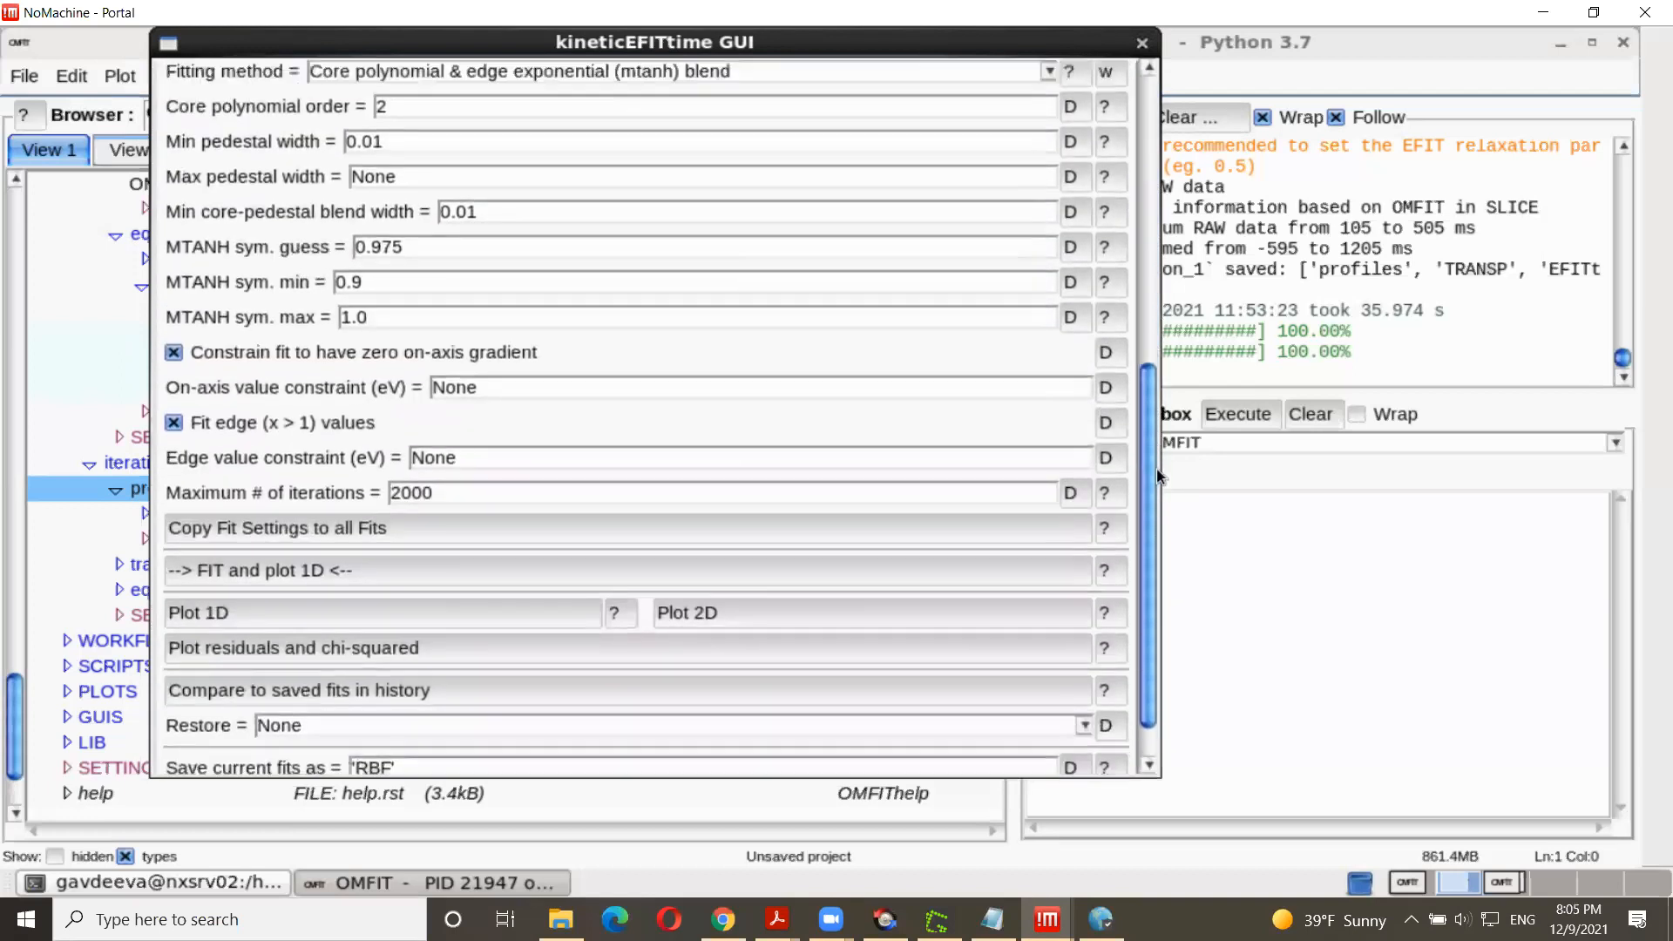
scroll(1158, 462, up, 5)
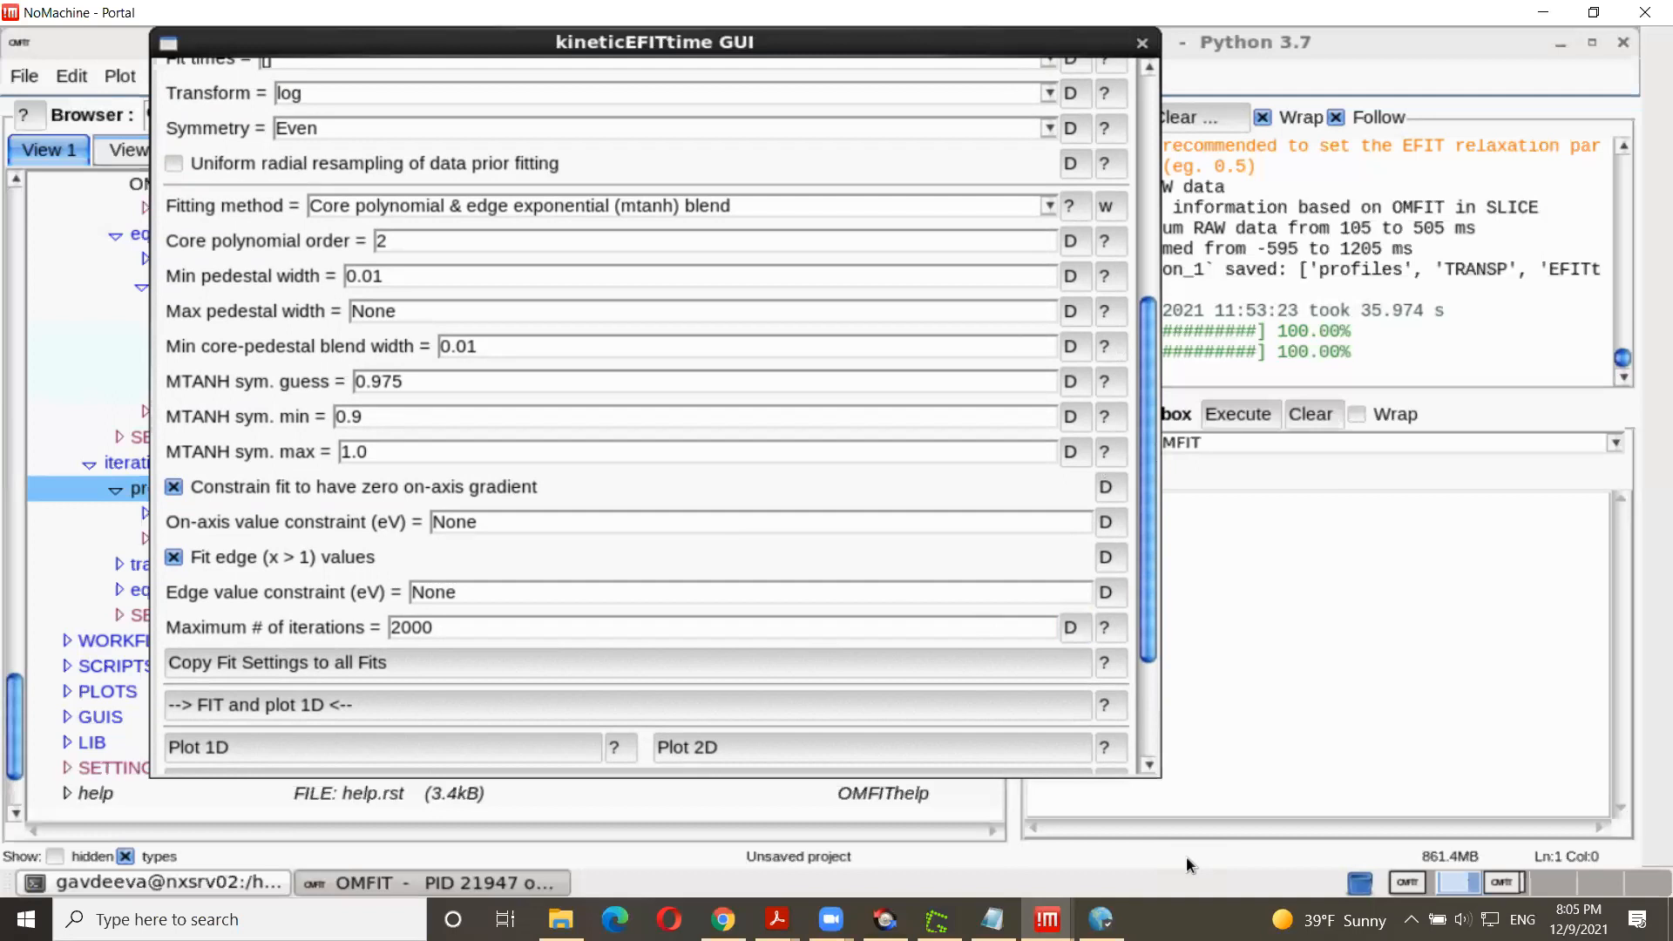
drag(1143, 341, 1164, 77)
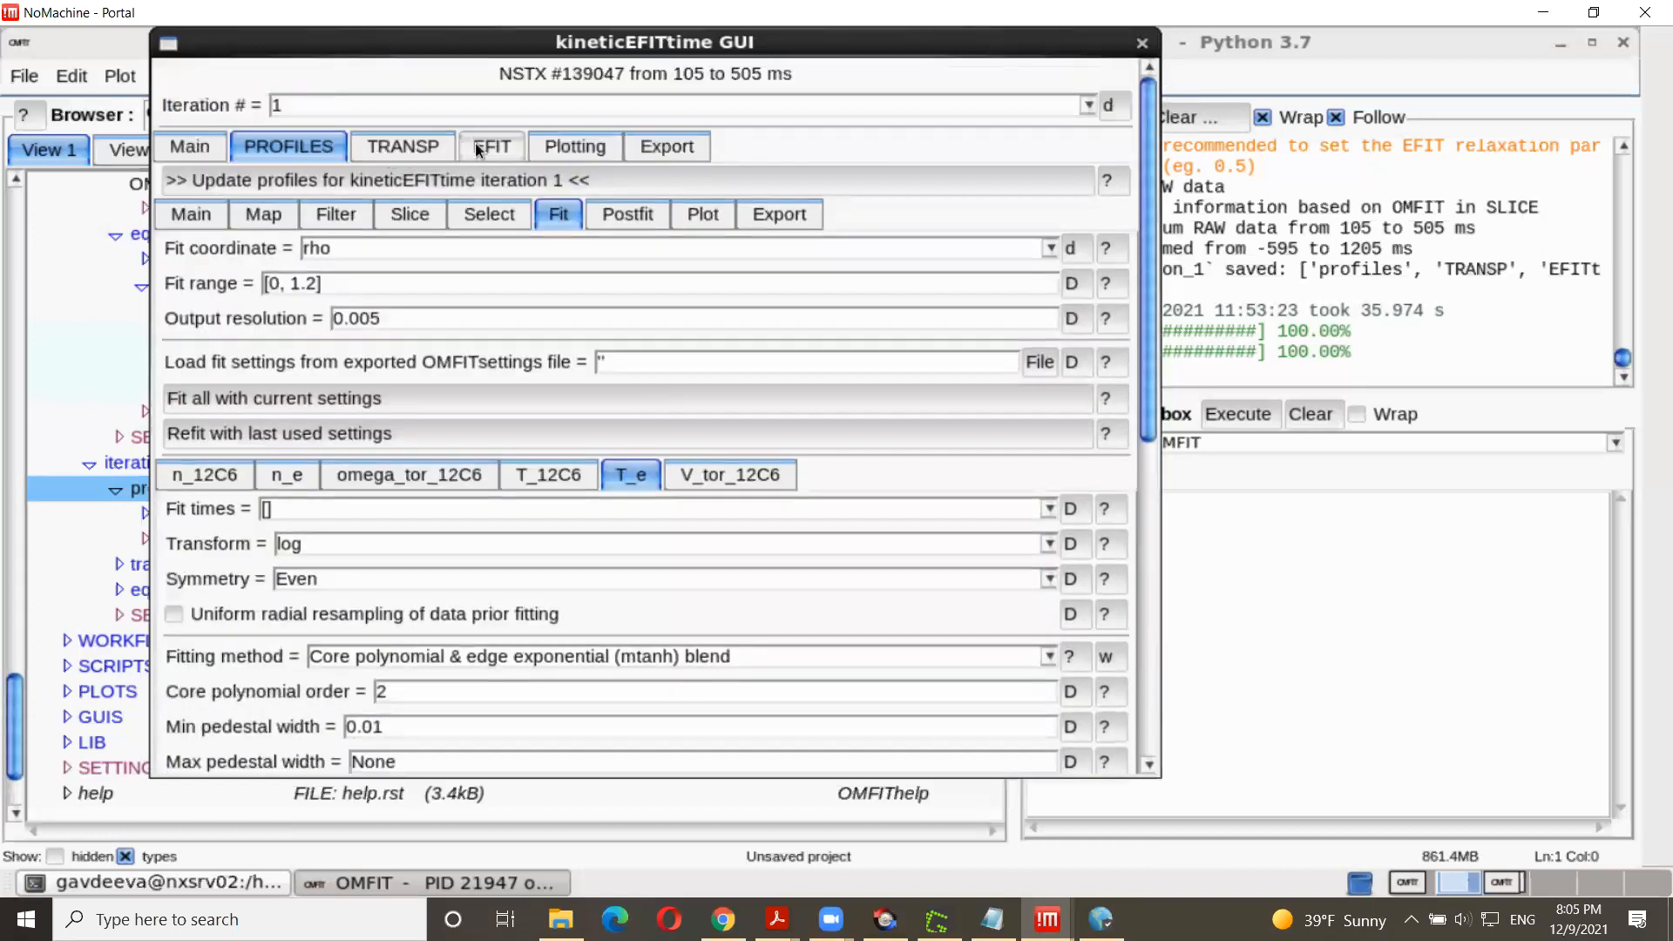
Step: Review the EFIT P' basis function settings and open the interactive preview of the basis function spline representation
click(482, 147)
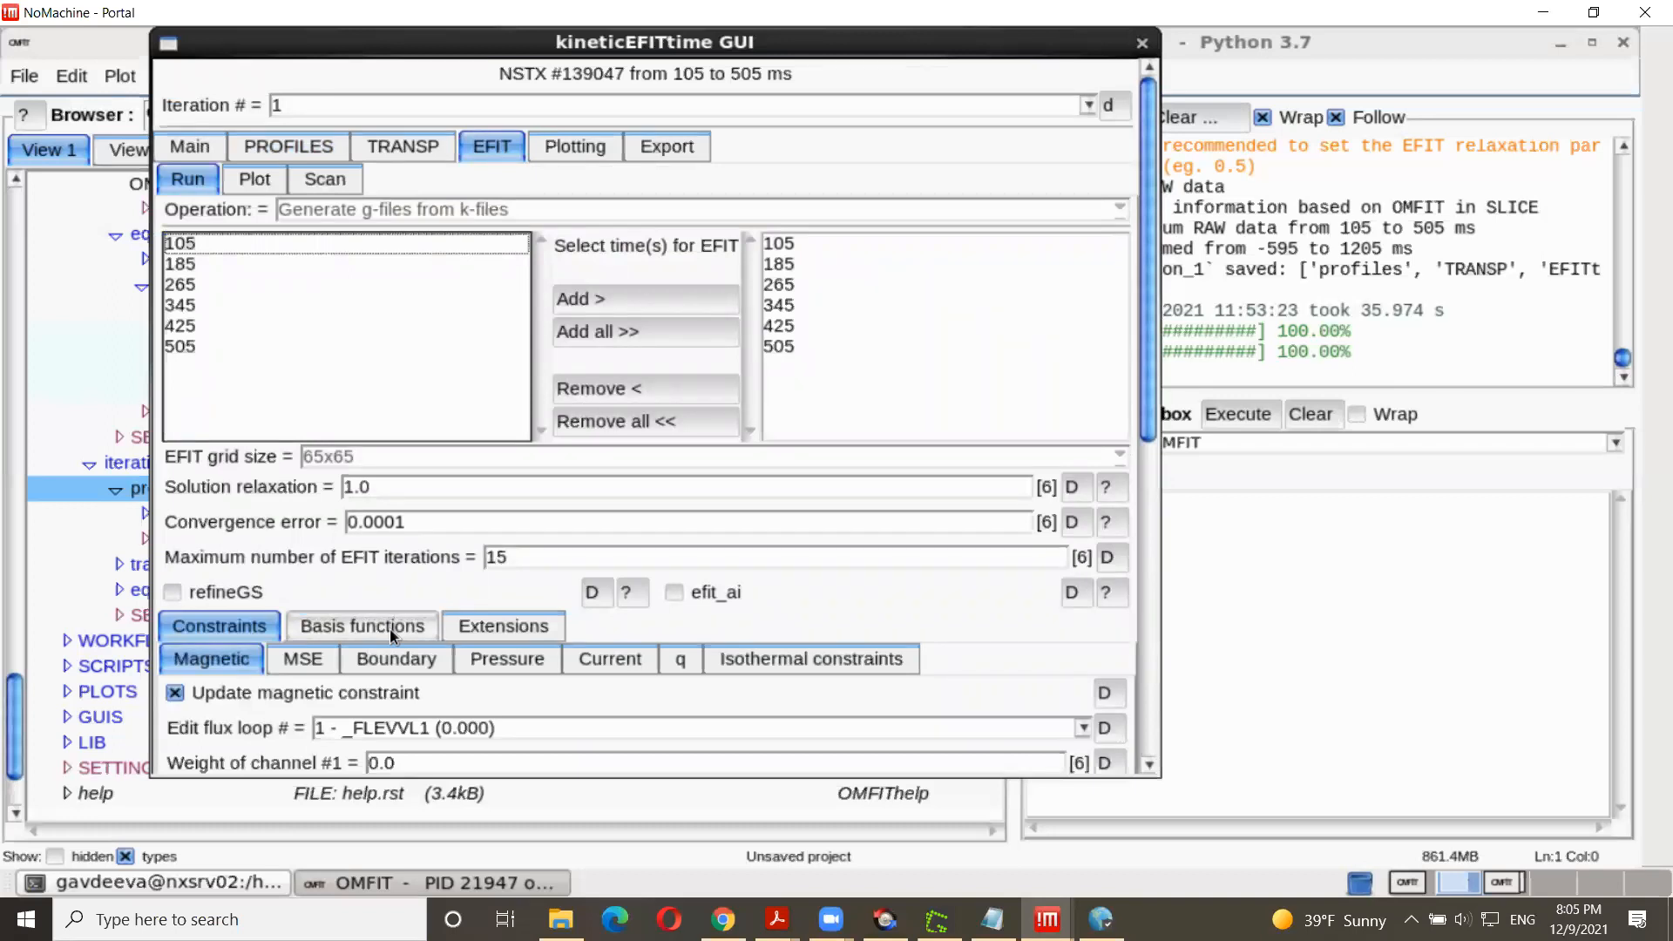
click(345, 628)
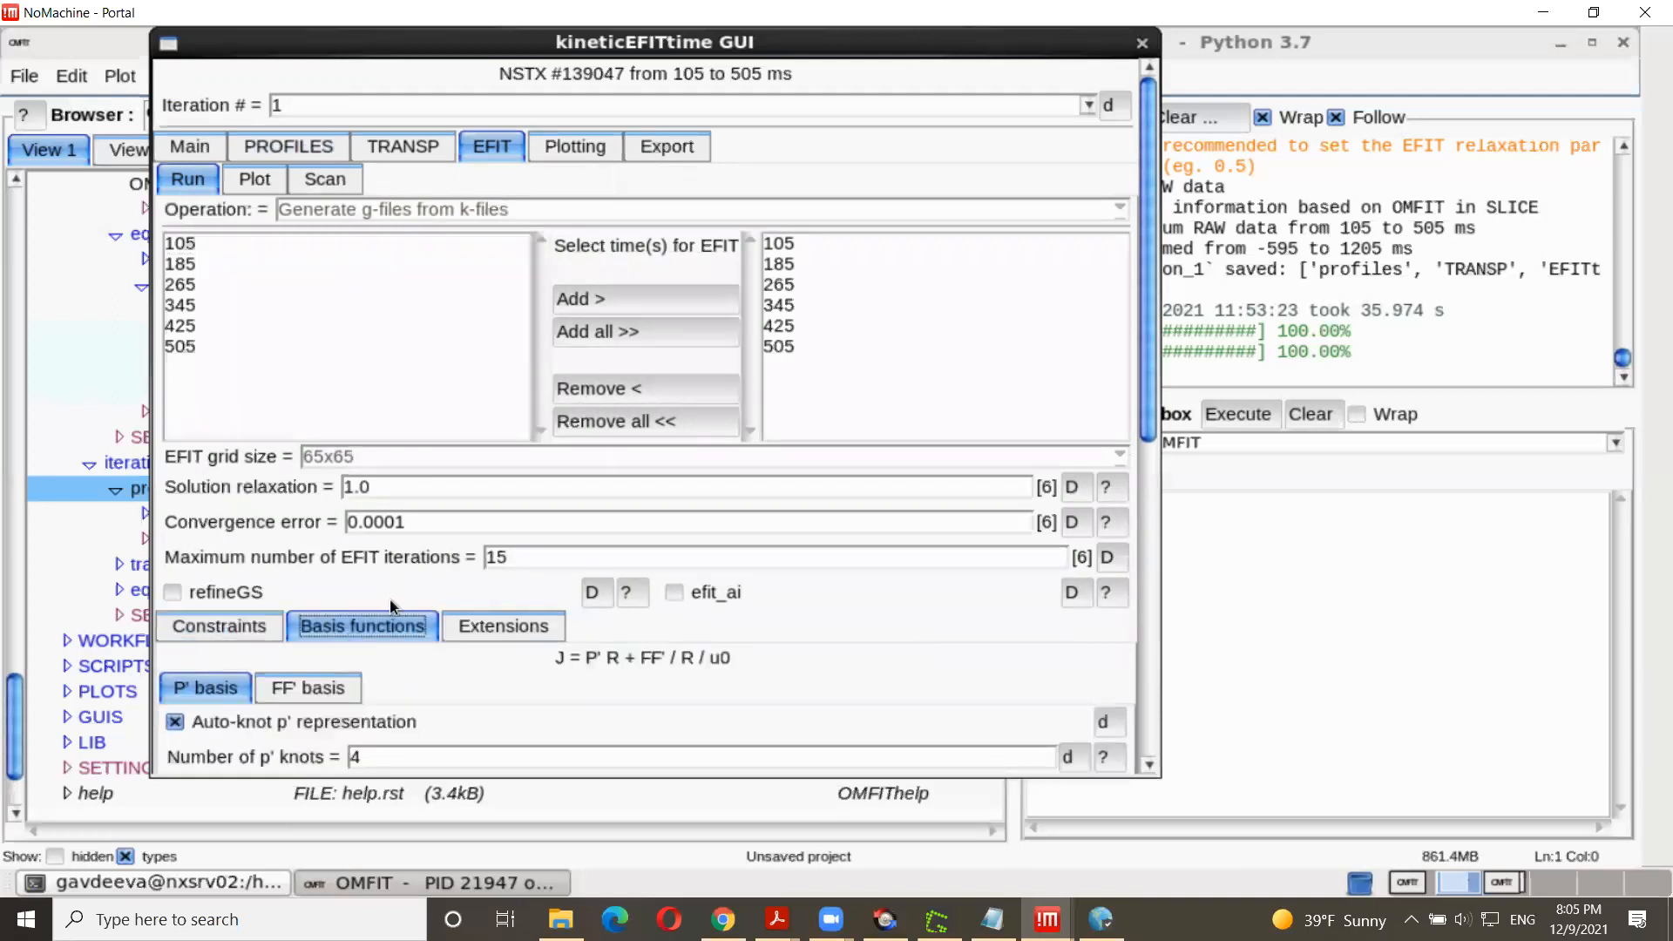
scroll(391, 605, down, 3)
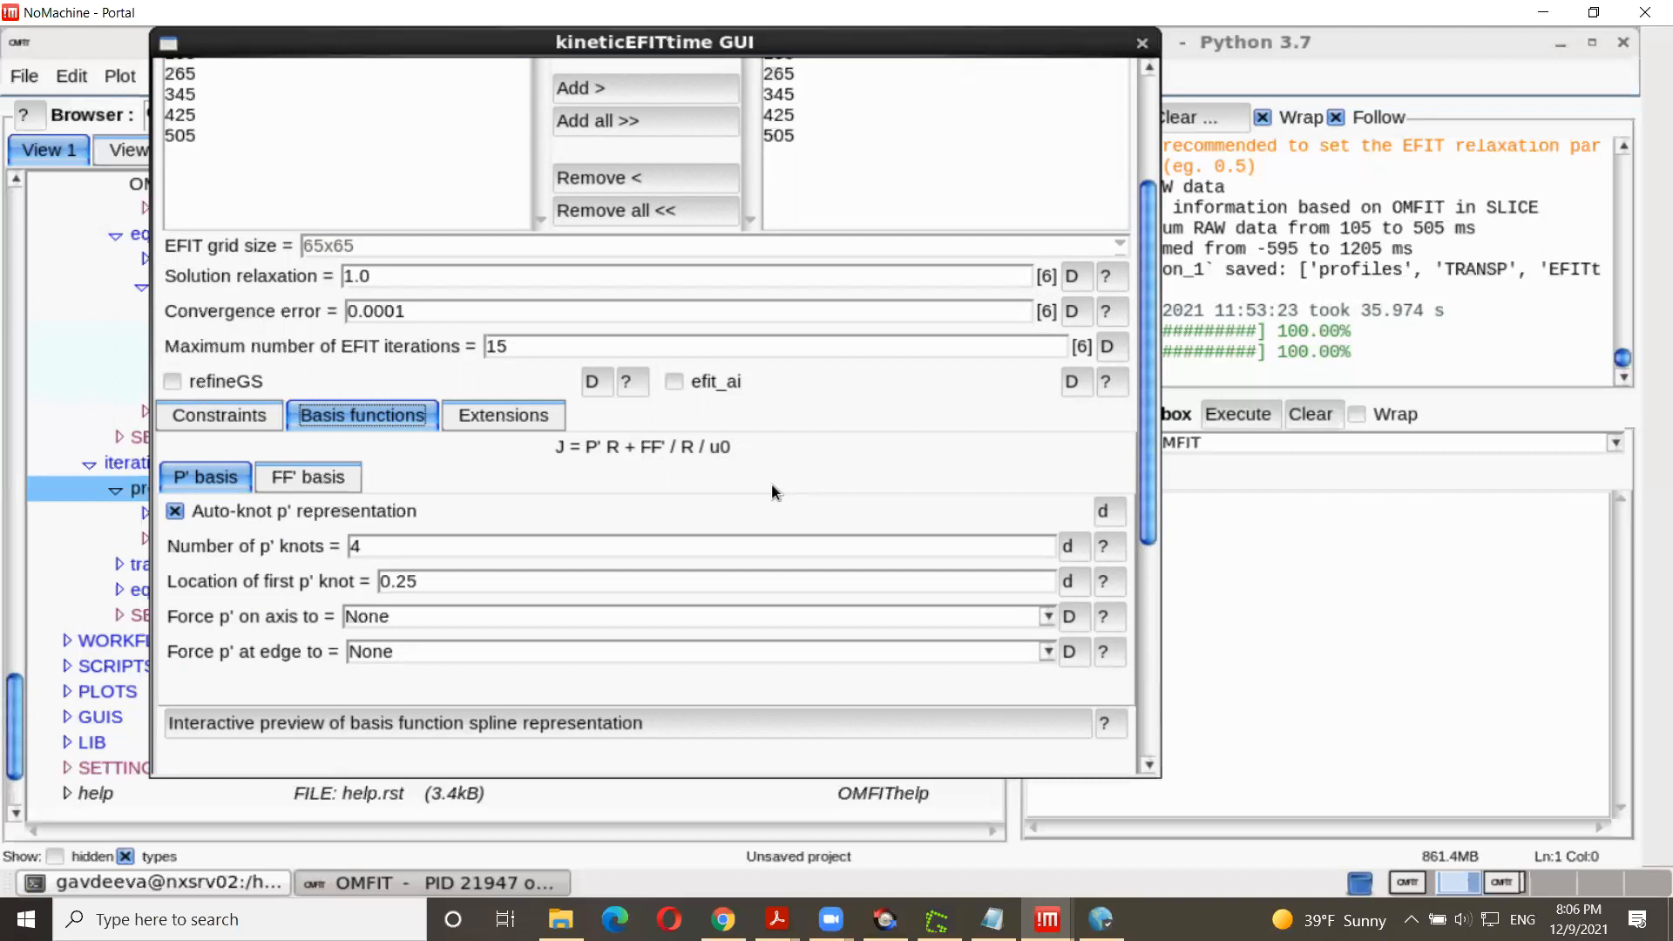
click(501, 731)
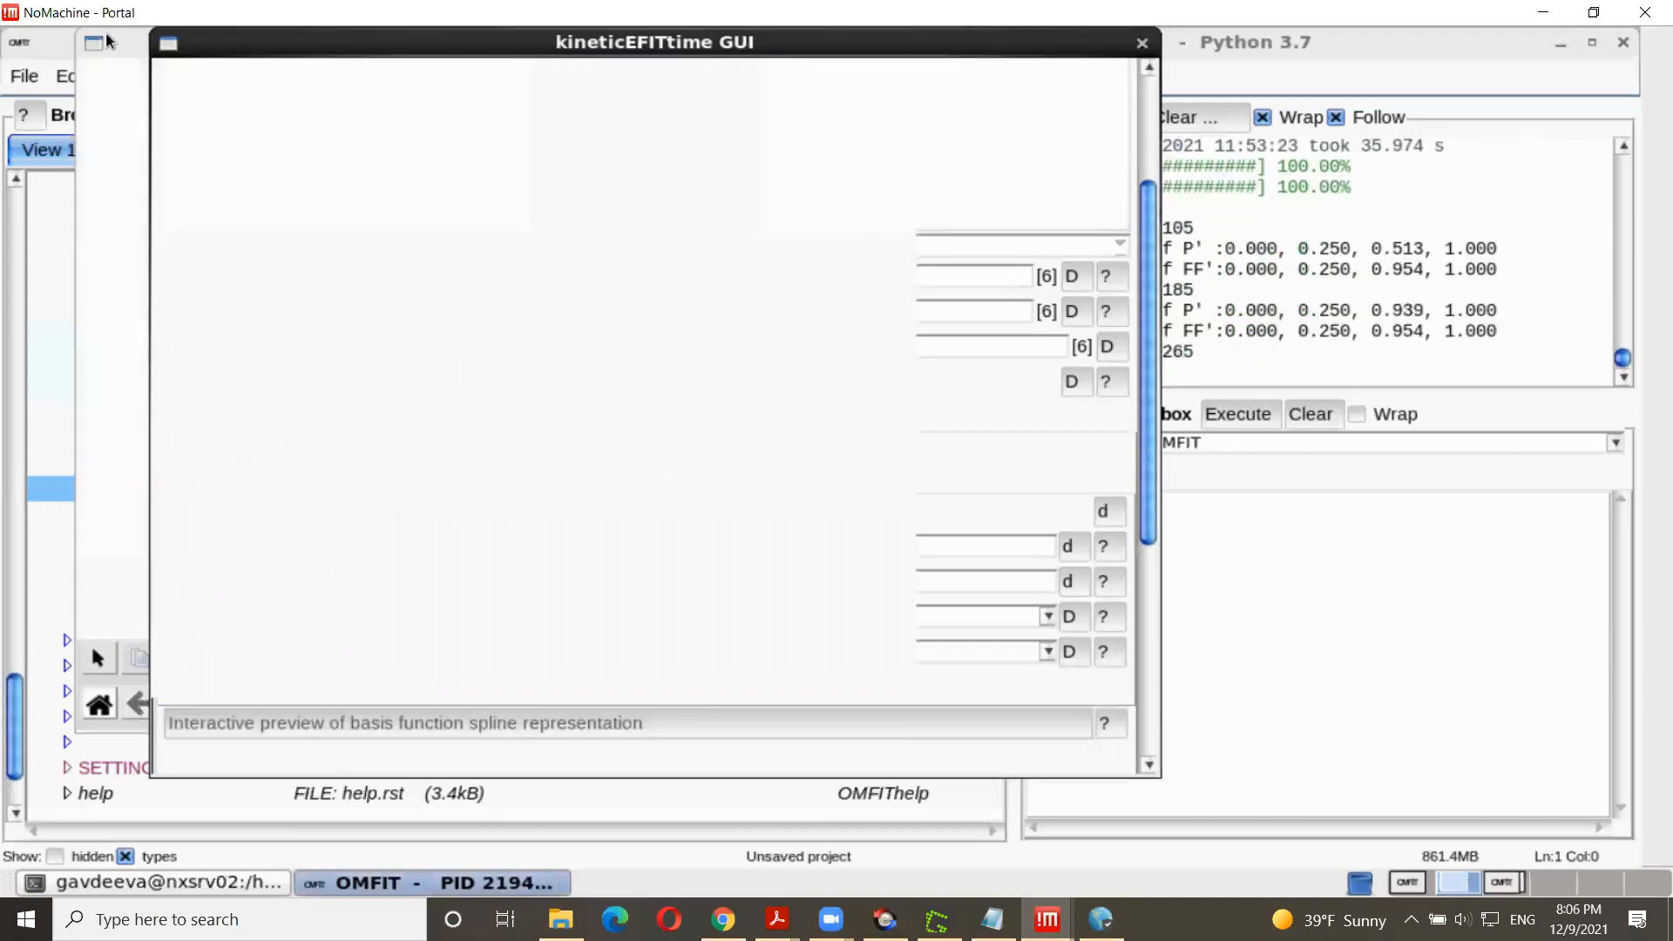